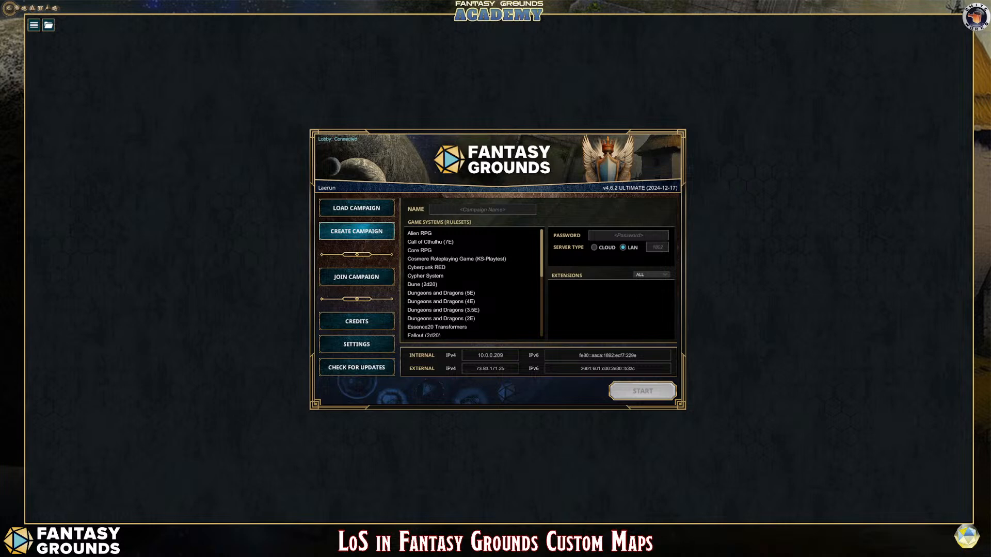
Switch to the browser and examine the MoepsiisMapMansion Etsy shop, highlighting the shop name and looking over its map packs.
drag(26, 58, 358, 73)
click(642, 71)
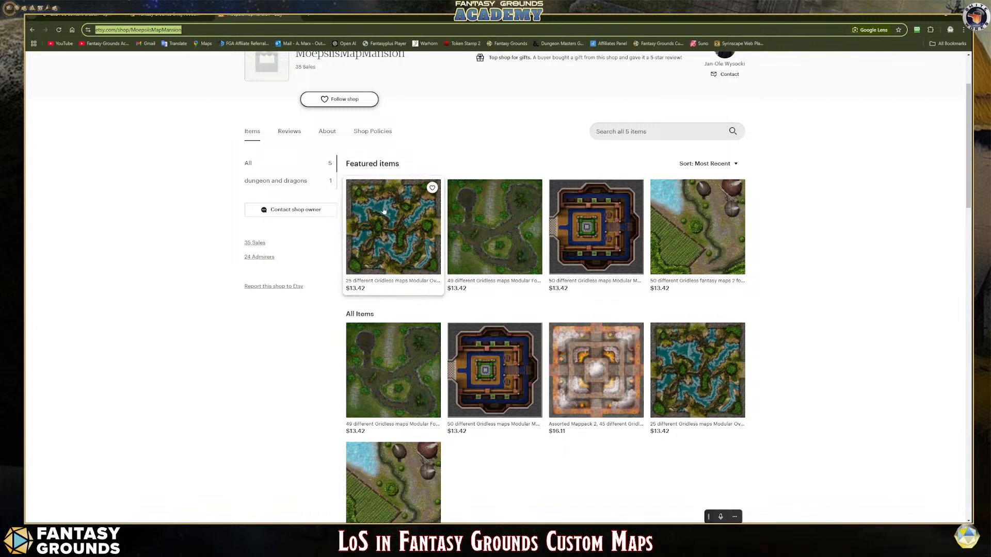
scroll(401, 242, up, 1)
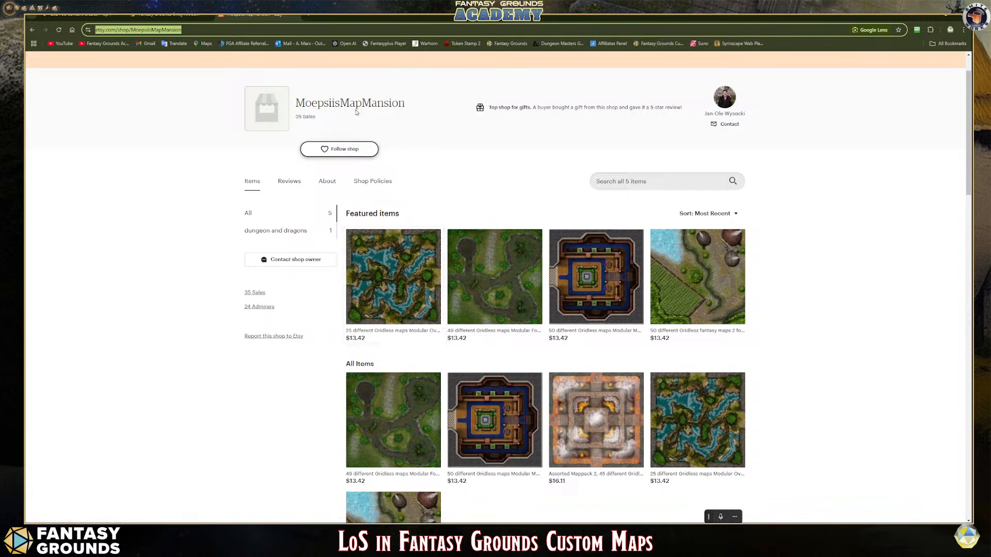
drag(409, 106, 297, 102)
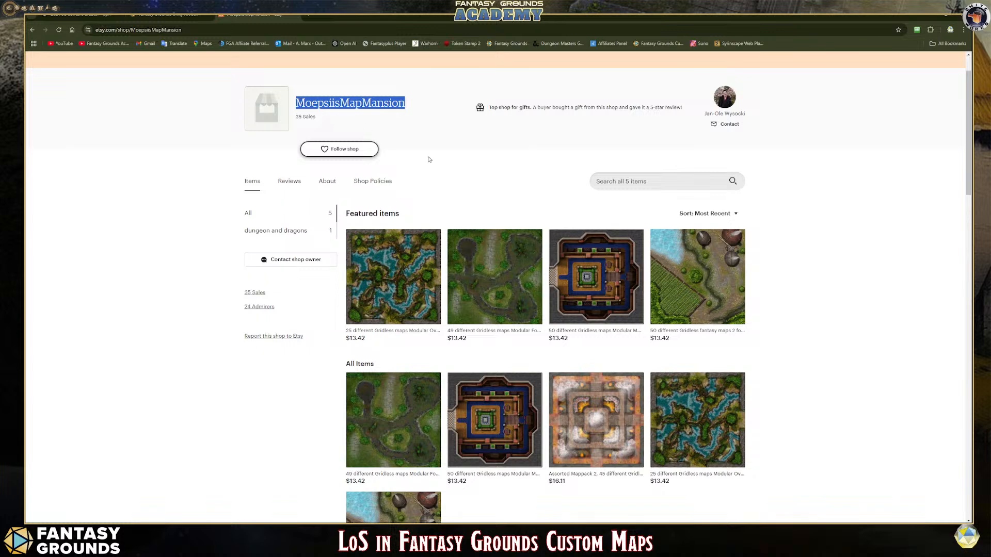
scroll(471, 284, down, 1)
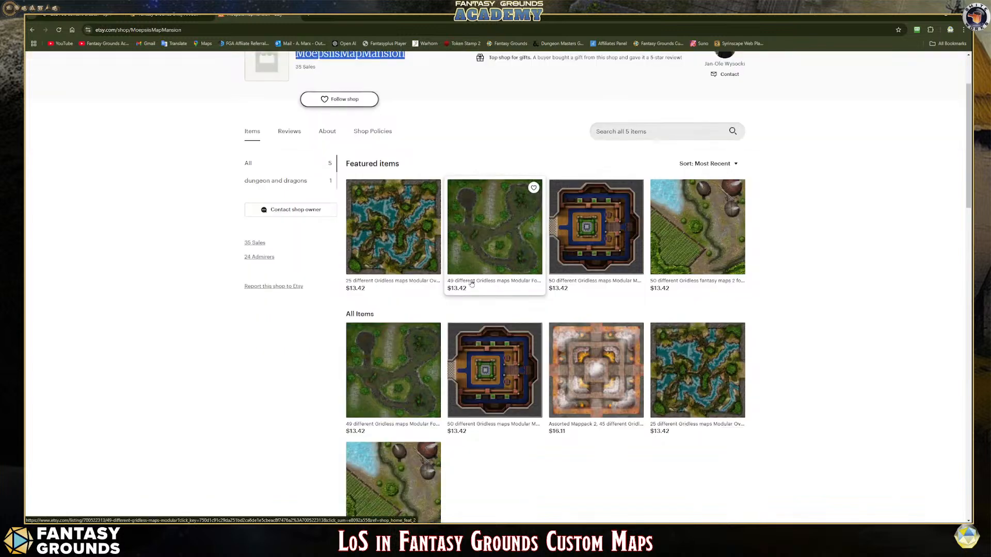
scroll(471, 283, up, 1)
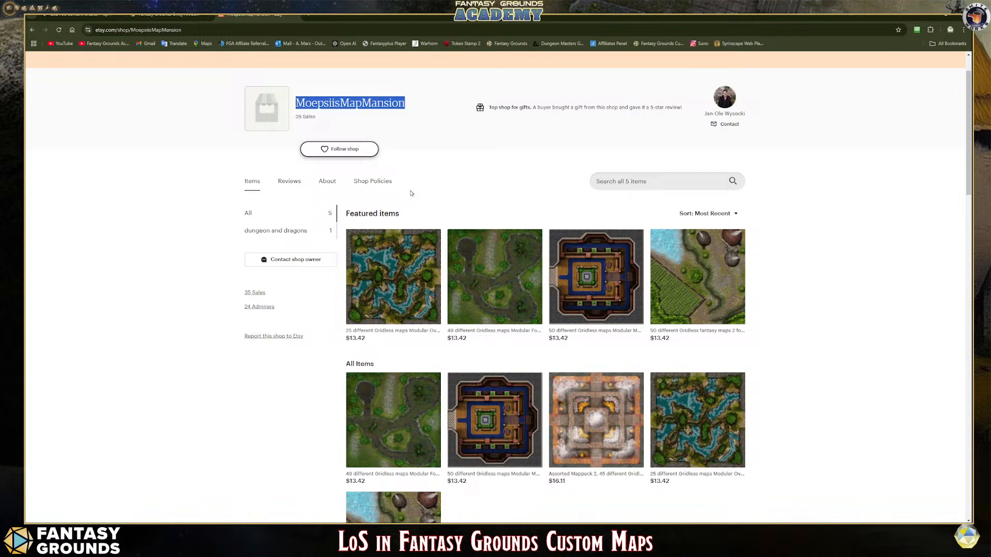
Switch to the Fantasy Grounds Art Subscription page and look through the map and art packs included in the subscription.
click(184, 17)
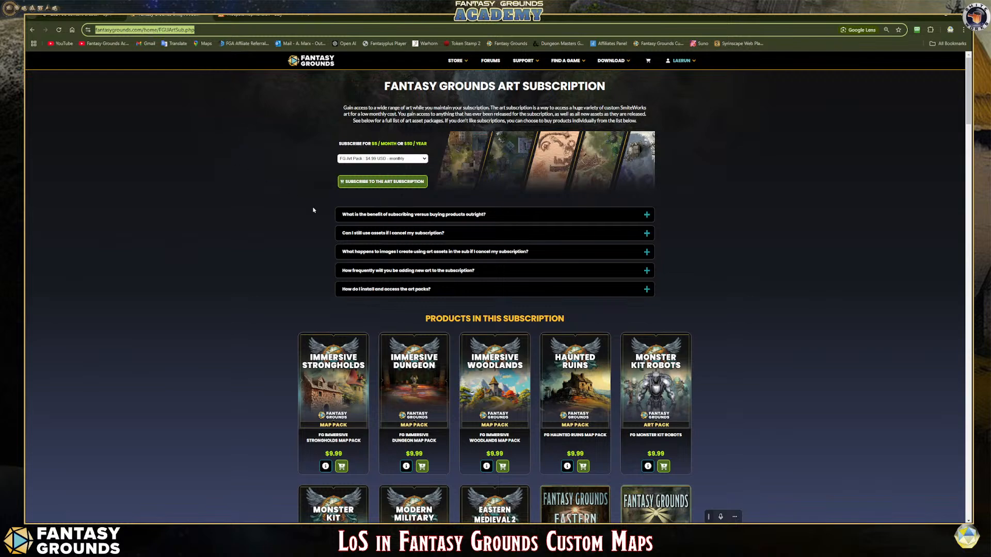
scroll(312, 210, down, 4)
scroll(312, 210, up, 1)
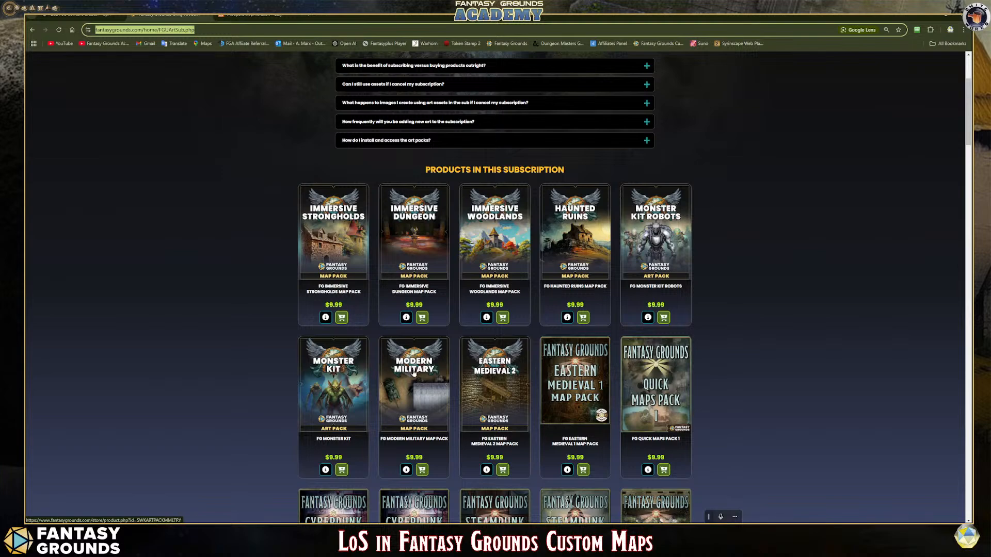
scroll(415, 372, down, 1)
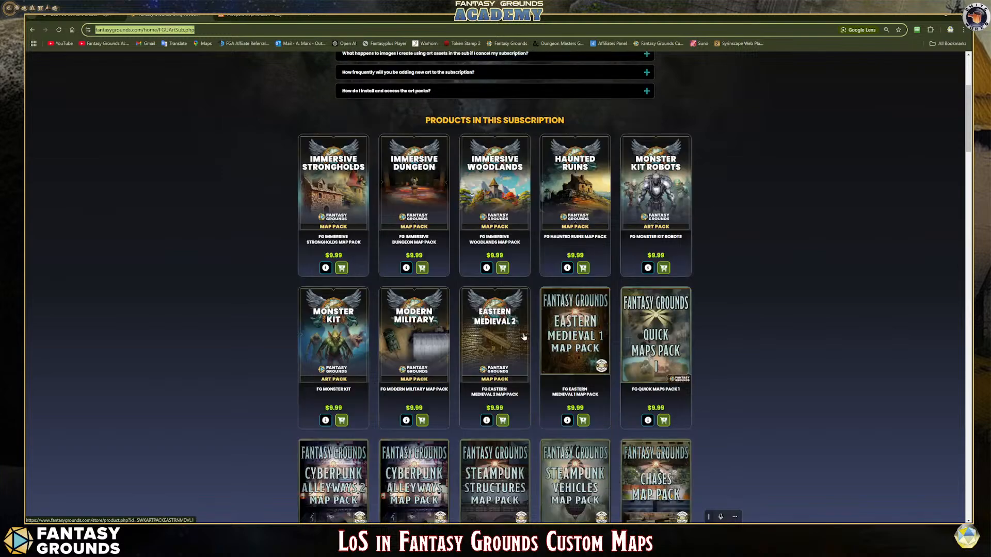
scroll(495, 353, down, 6)
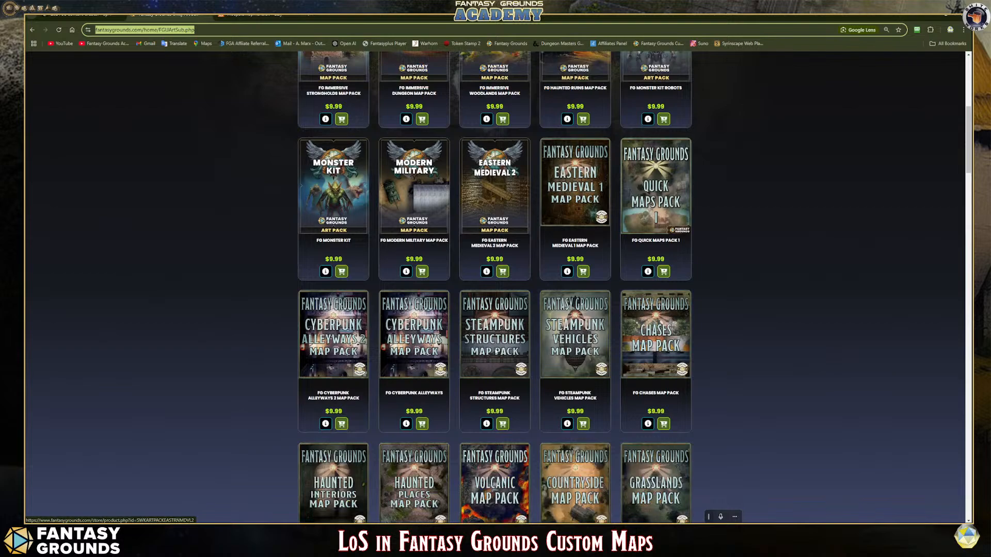
scroll(494, 348, down, 8)
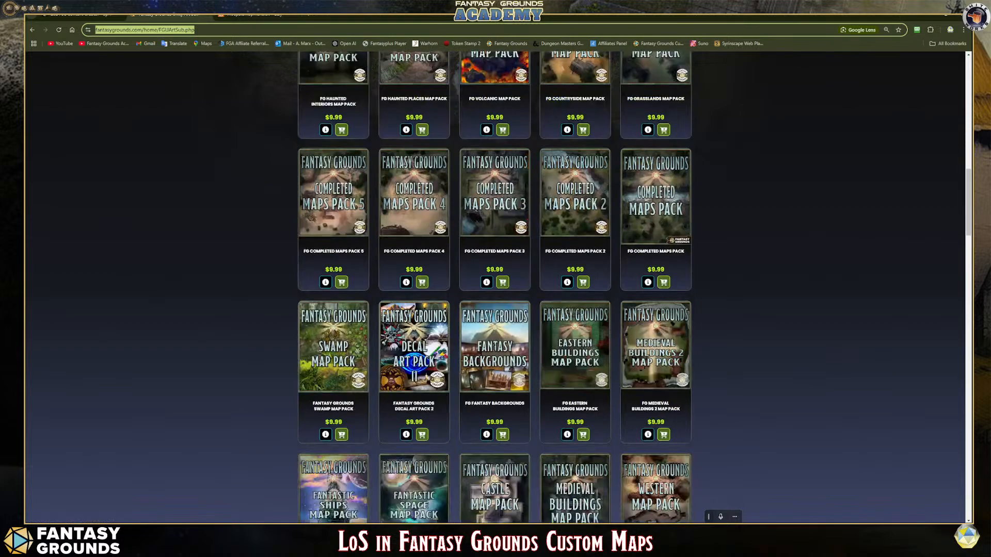
scroll(493, 347, up, 13)
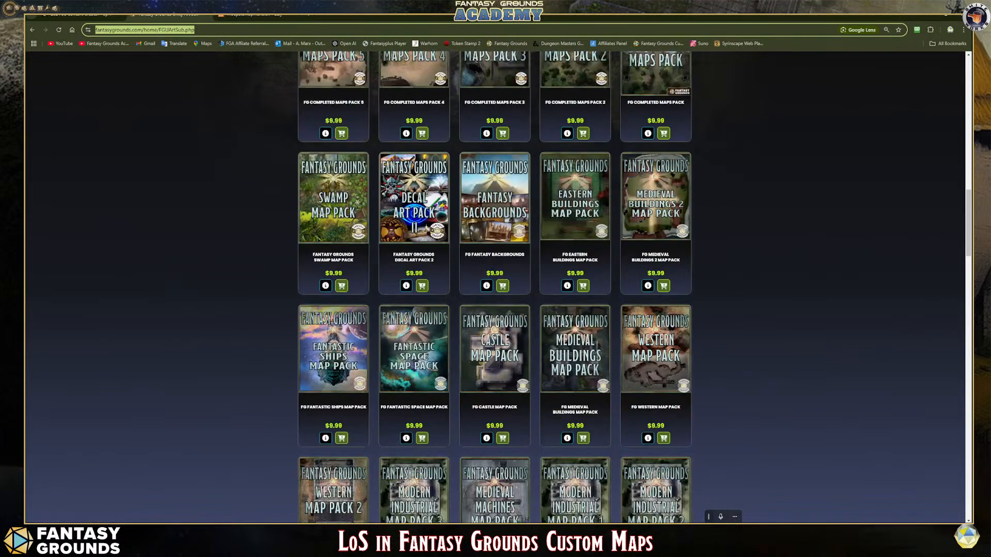
scroll(494, 289, up, 5)
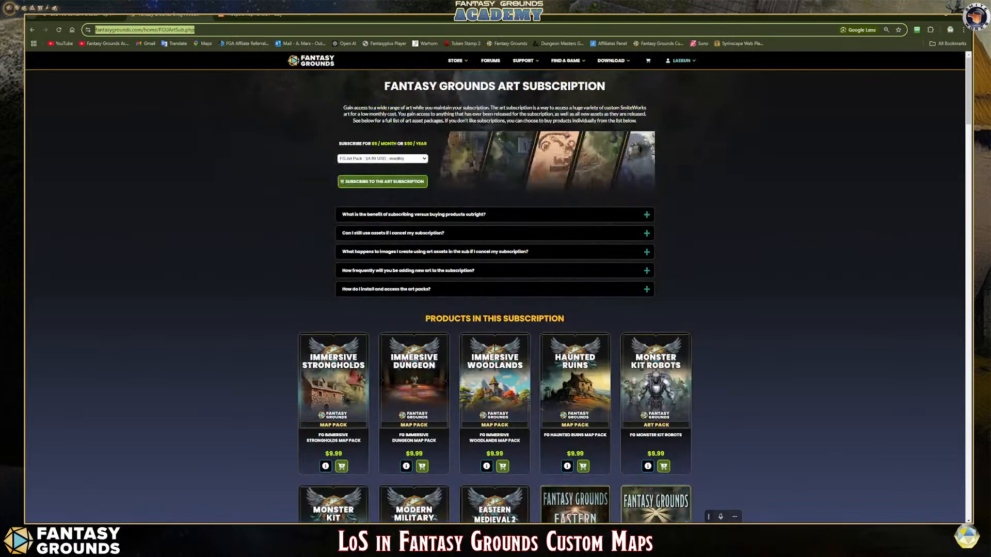
scroll(462, 349, down, 1)
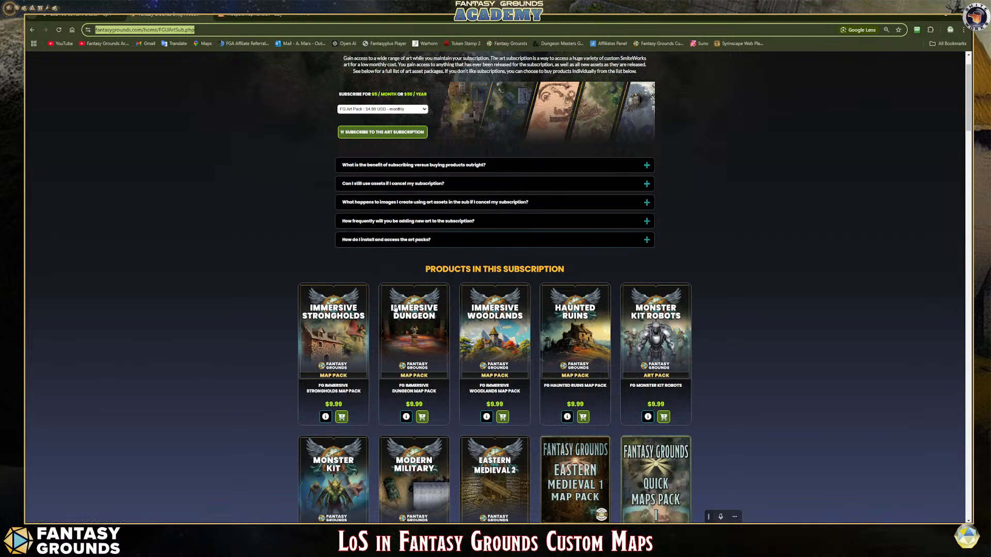
scroll(393, 308, down, 1)
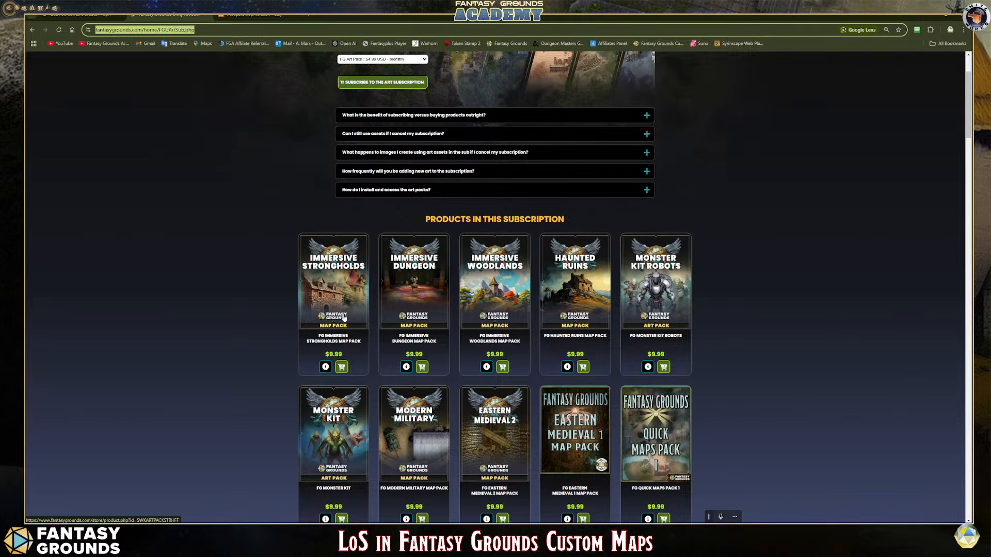
Open the Fantasy Grounds Customer Portal on Atlassian in a new browser tab.
click(77, 21)
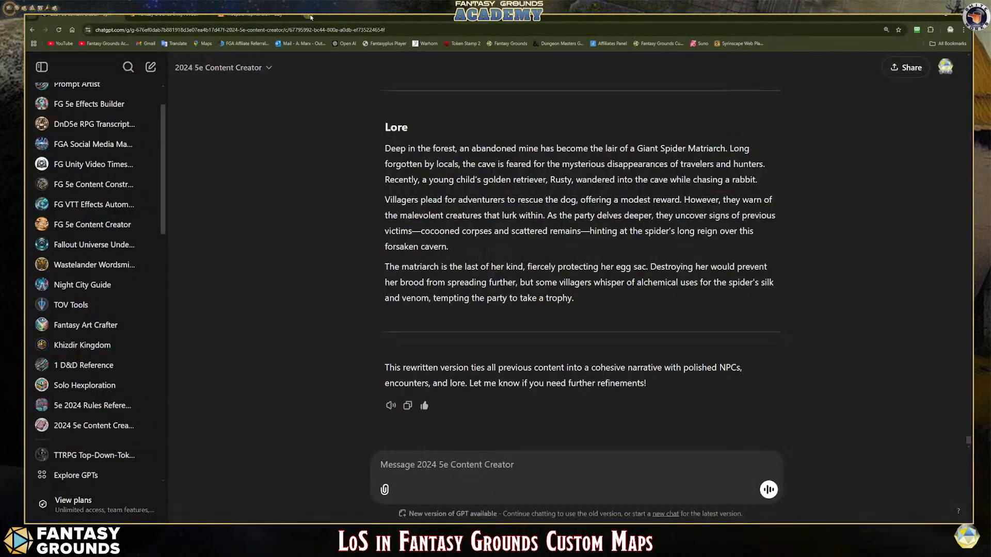
click(310, 17)
click(205, 31)
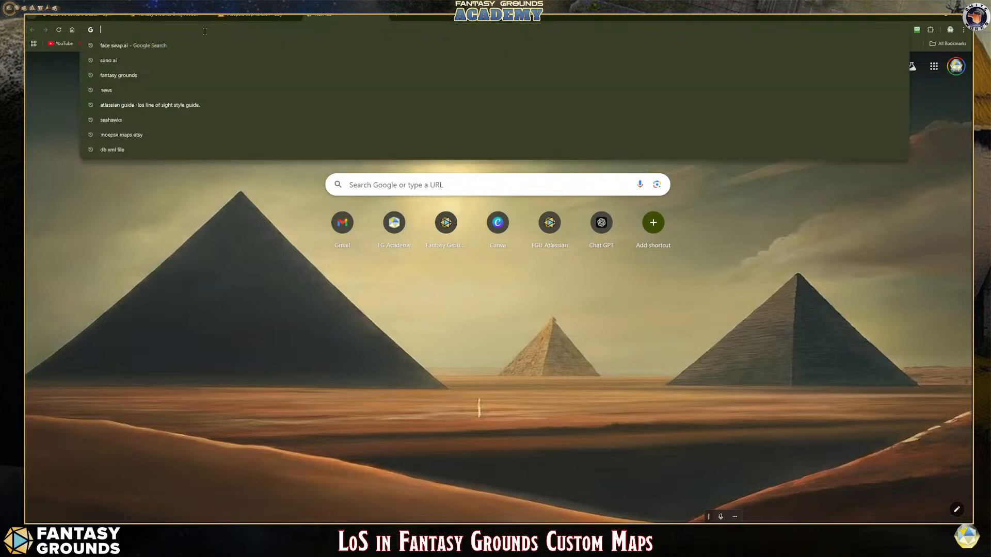
text(atlassian)
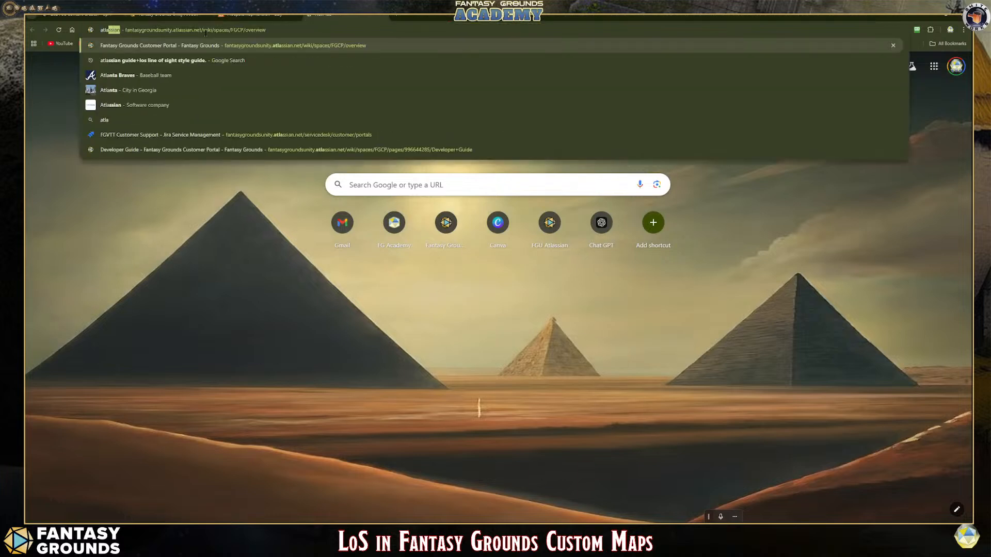
key(Return)
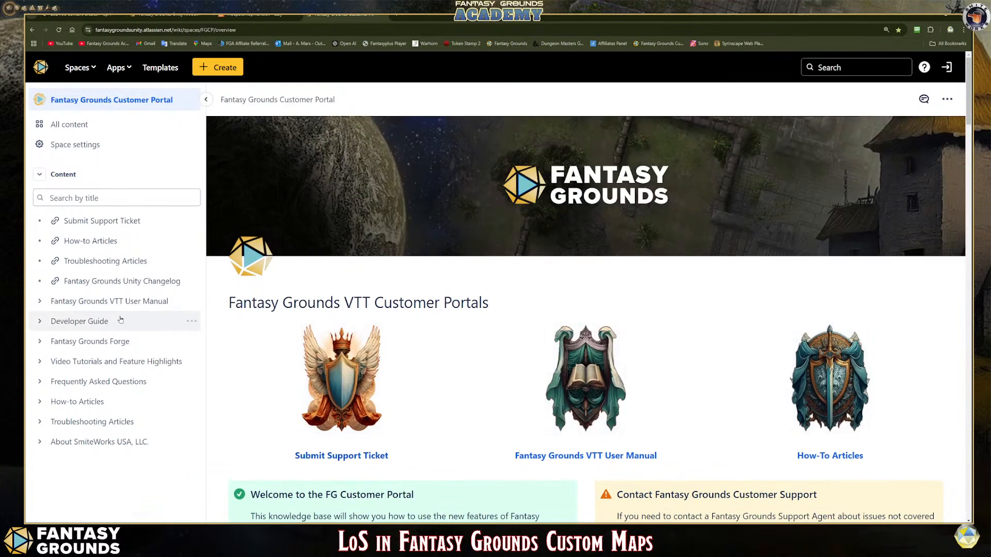
Open the Product Guidelines page of the Developer Guide at its table of recommended image formats and sizes.
click(112, 321)
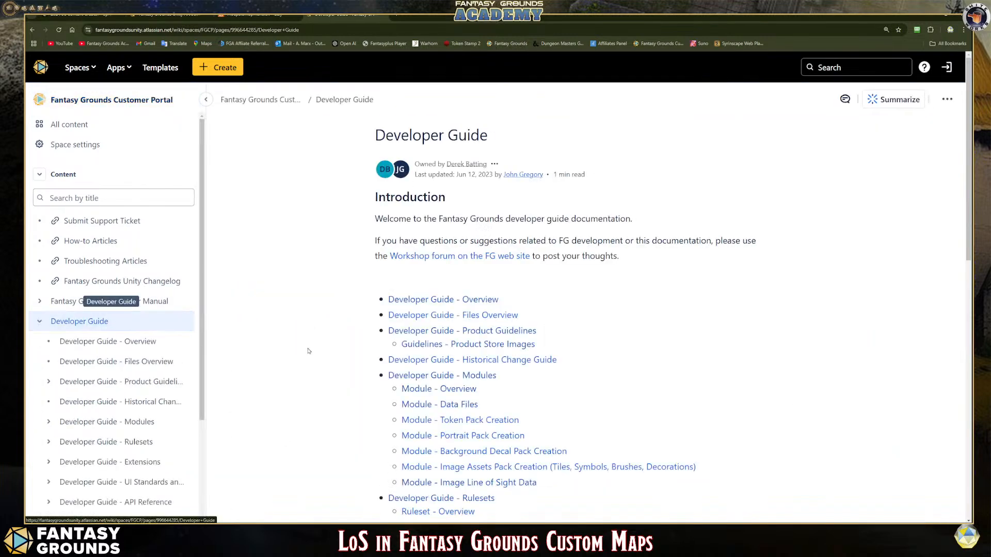
click(475, 331)
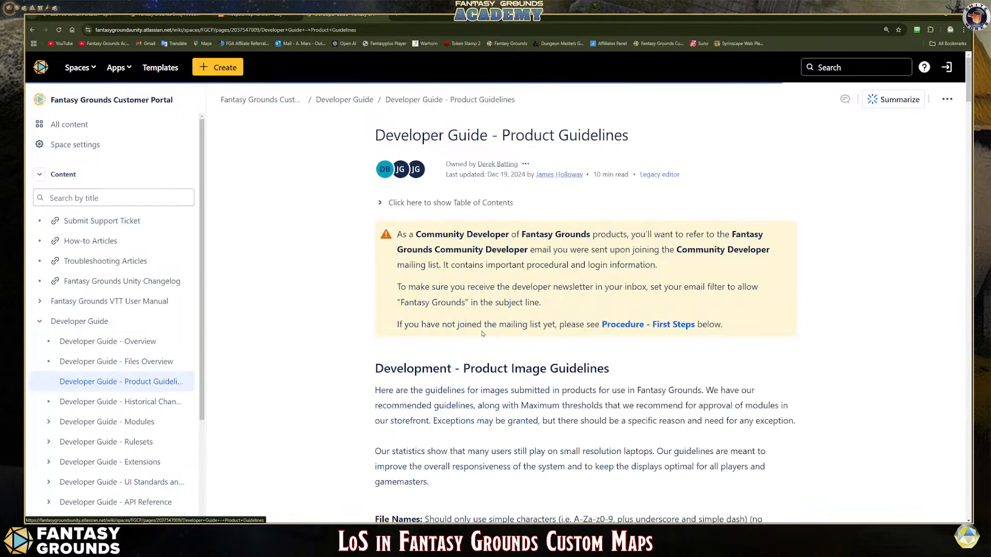
scroll(482, 333, down, 15)
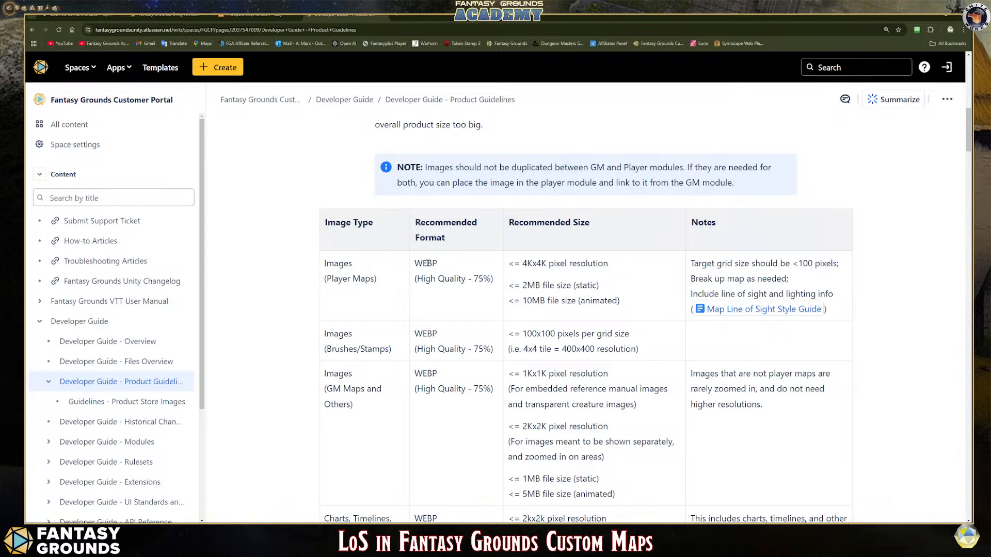
Highlight and read the recommended format quality, pixel resolution and static and animated file size limits for player maps.
drag(415, 263, 491, 278)
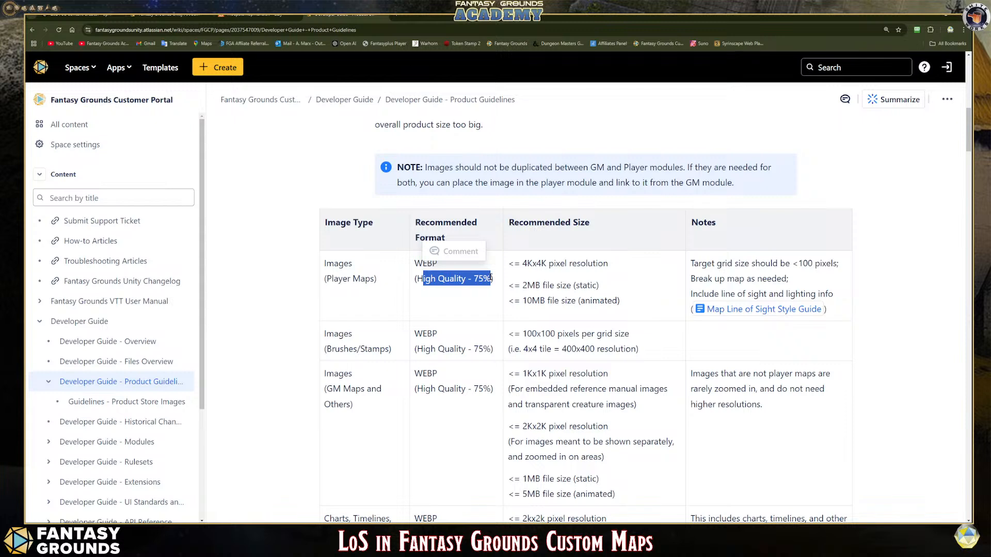
click(524, 267)
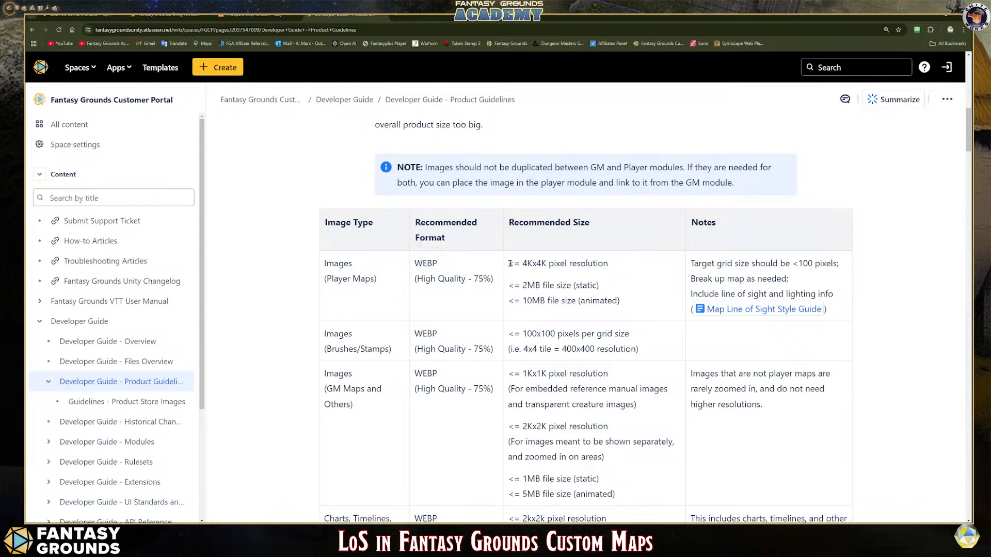
drag(509, 264, 625, 269)
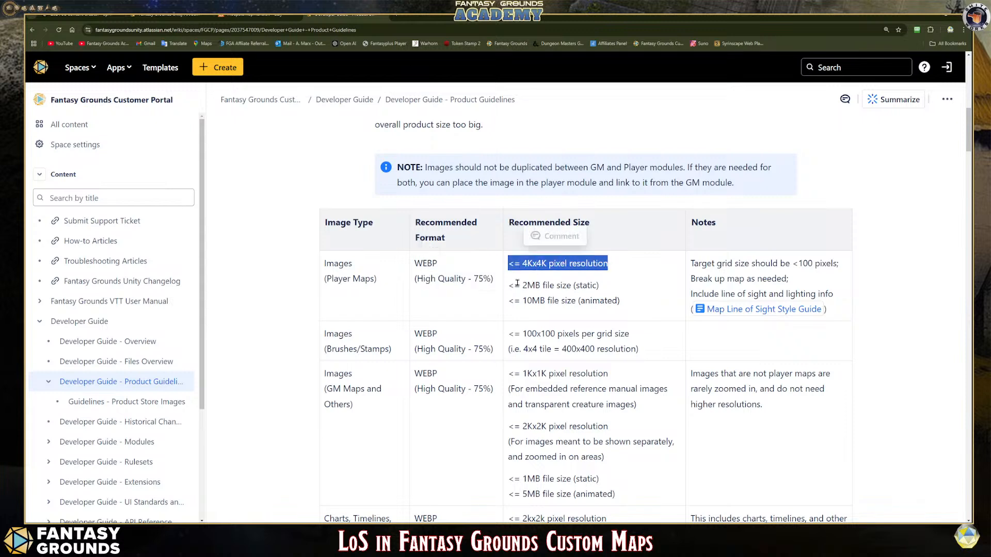
click(517, 283)
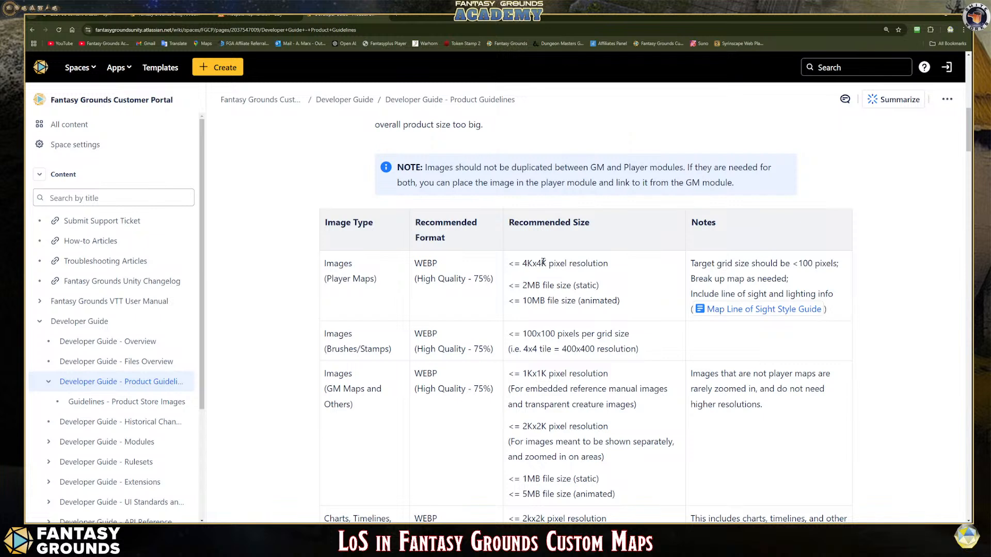
drag(509, 285, 613, 285)
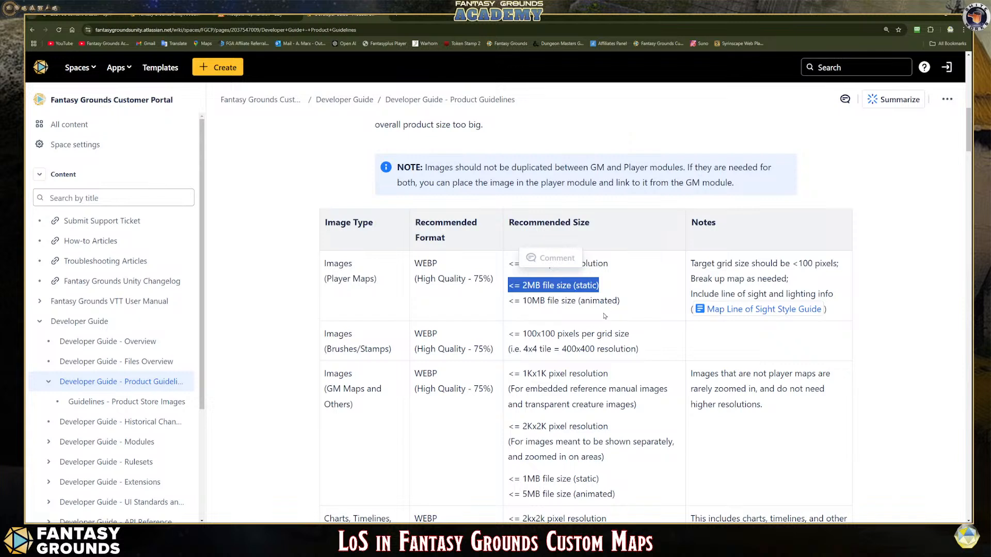
click(562, 312)
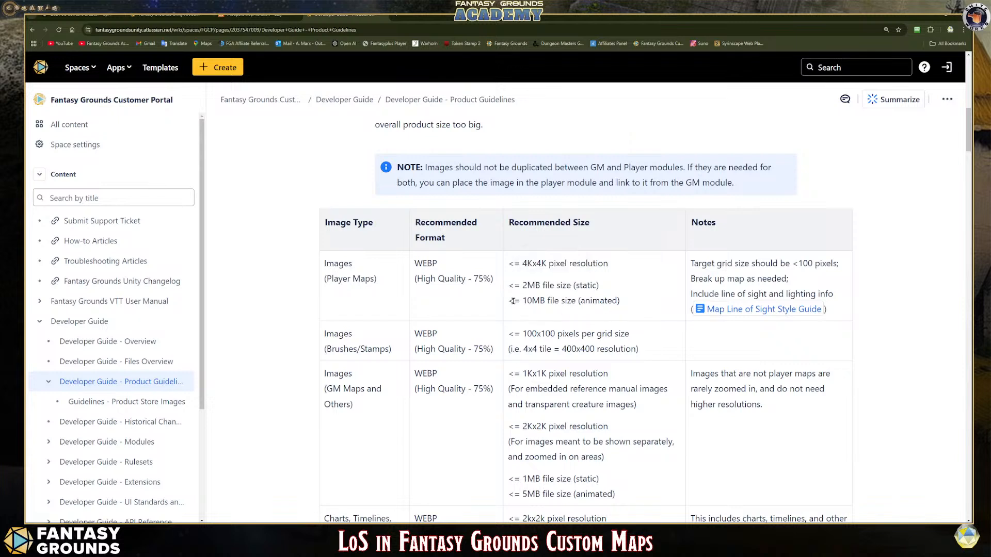
drag(508, 301, 622, 301)
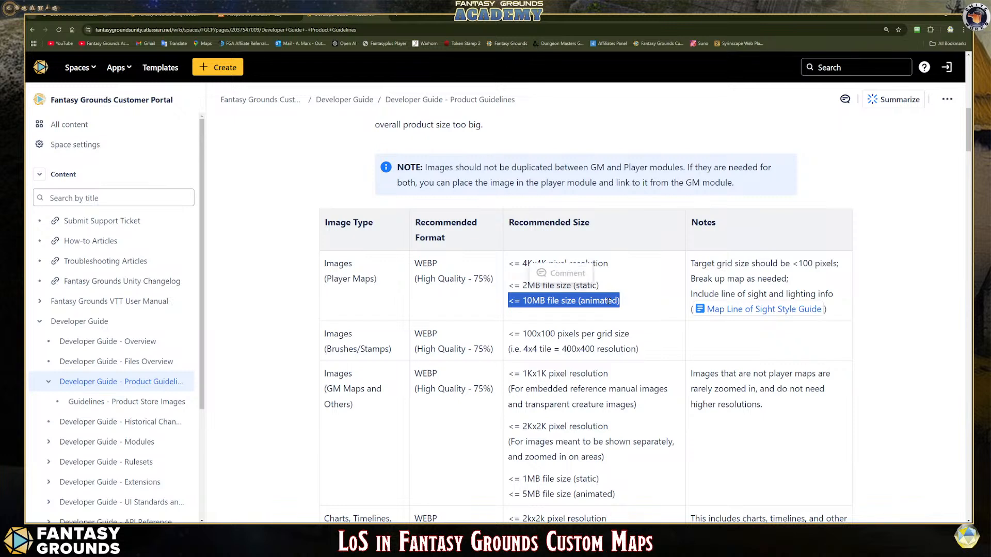
click(538, 302)
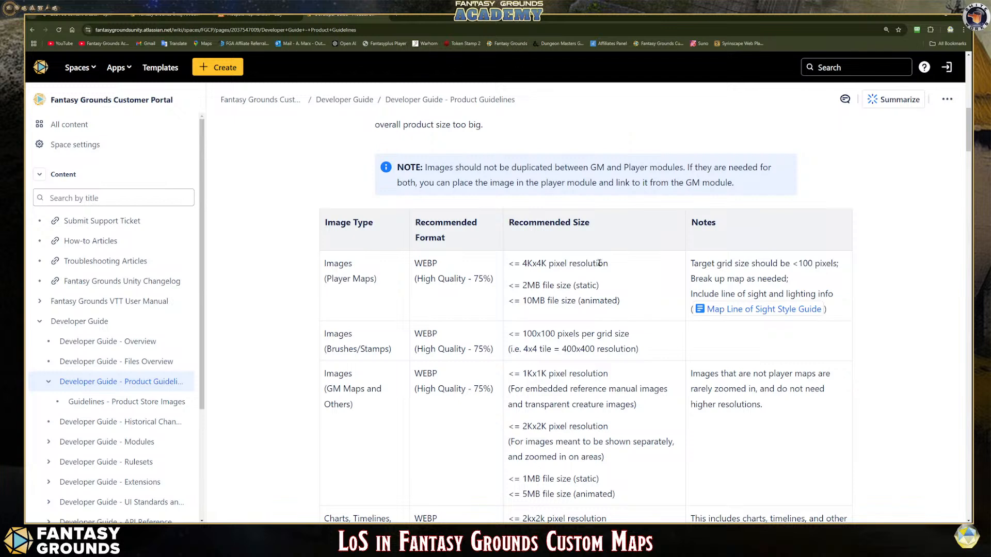
drag(614, 264, 506, 264)
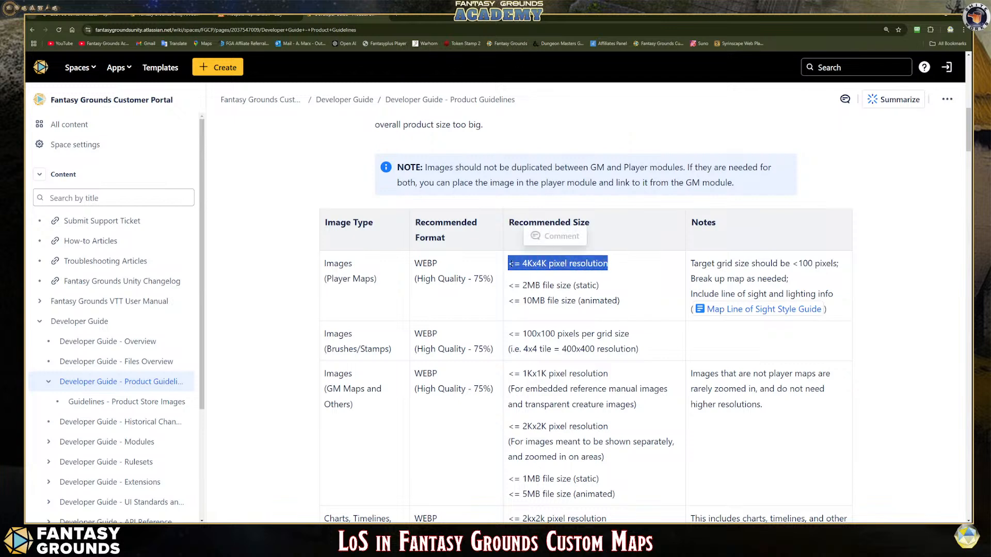
click(663, 267)
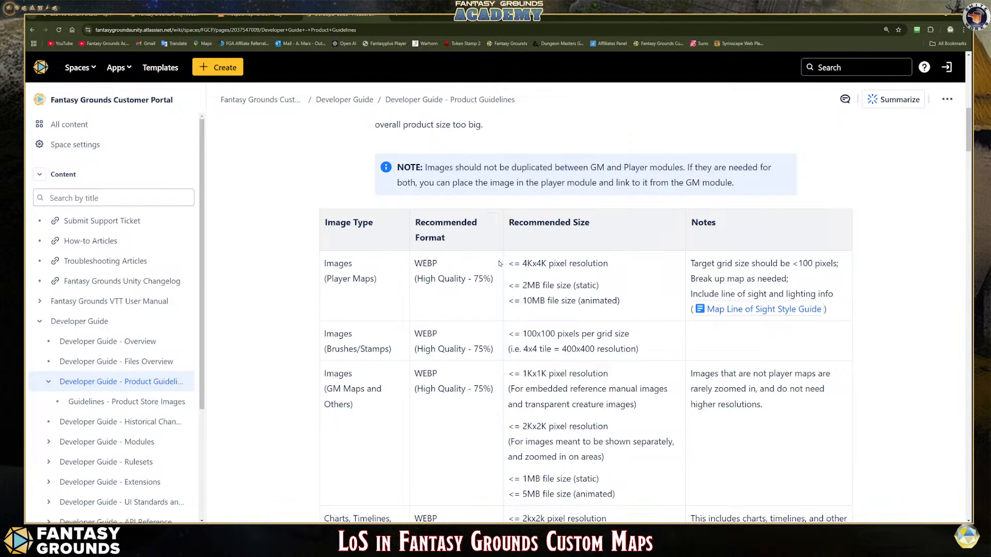
drag(509, 264, 613, 268)
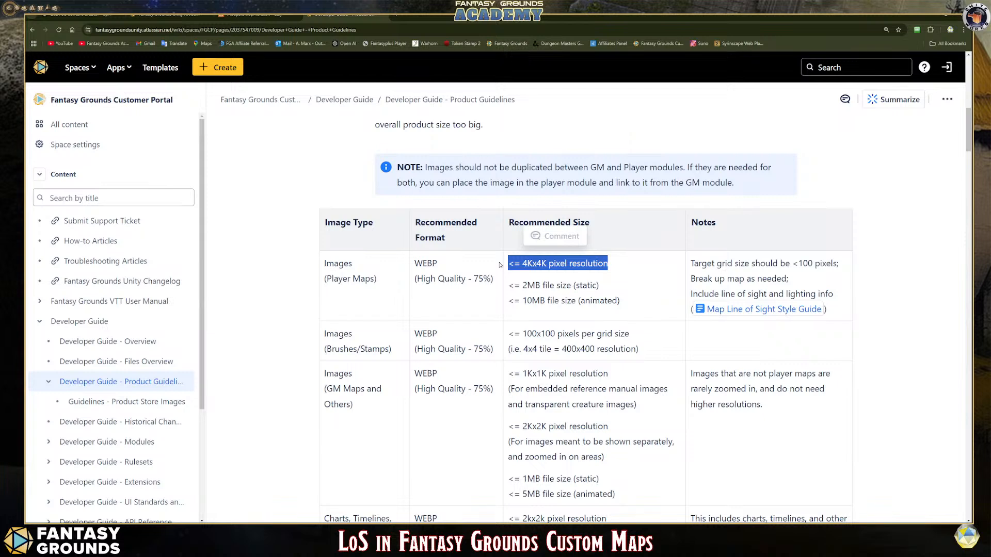
click(522, 257)
drag(613, 263, 505, 263)
Look over the guidelines for the other image types, and return to the Product Image Guidelines introduction.
scroll(294, 161, down, 8)
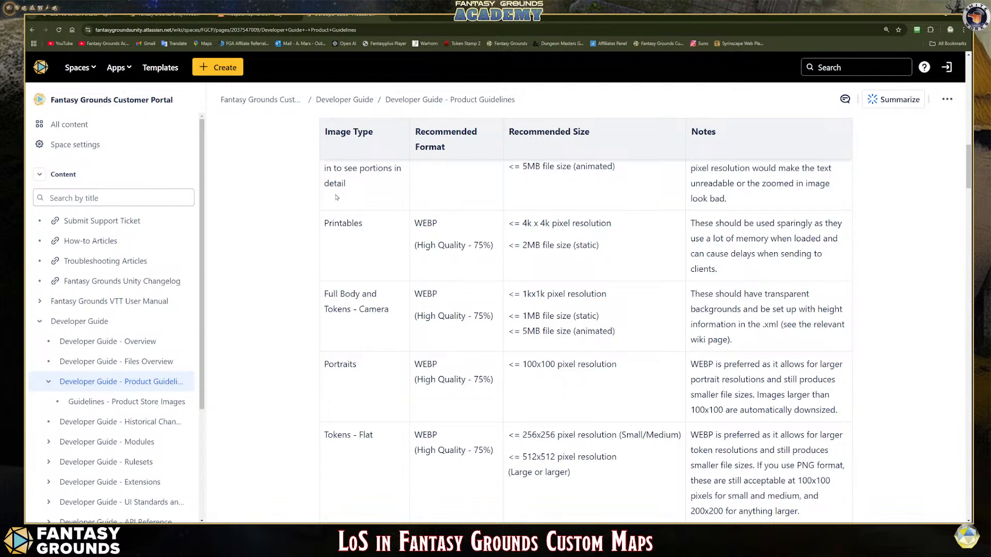
scroll(474, 410, up, 3)
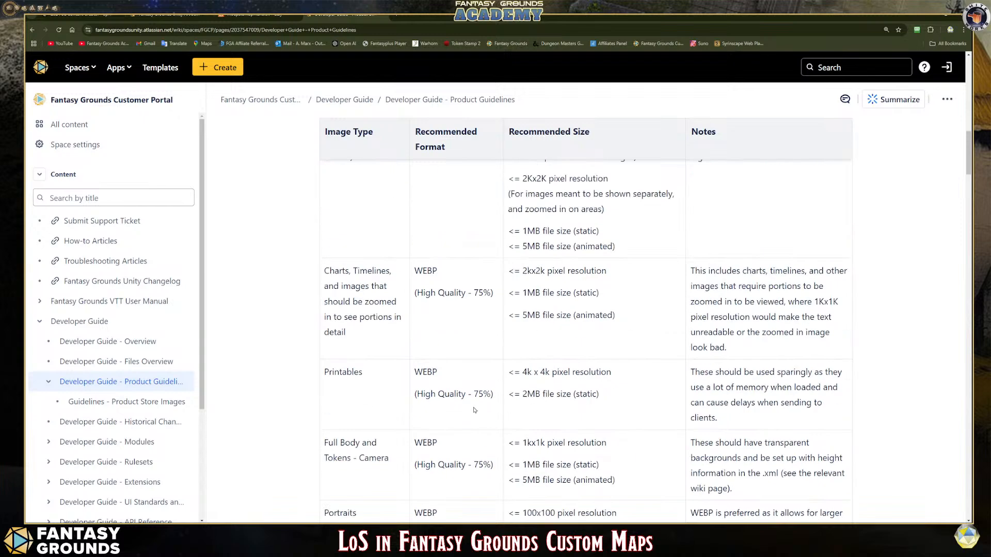
scroll(473, 411, up, 10)
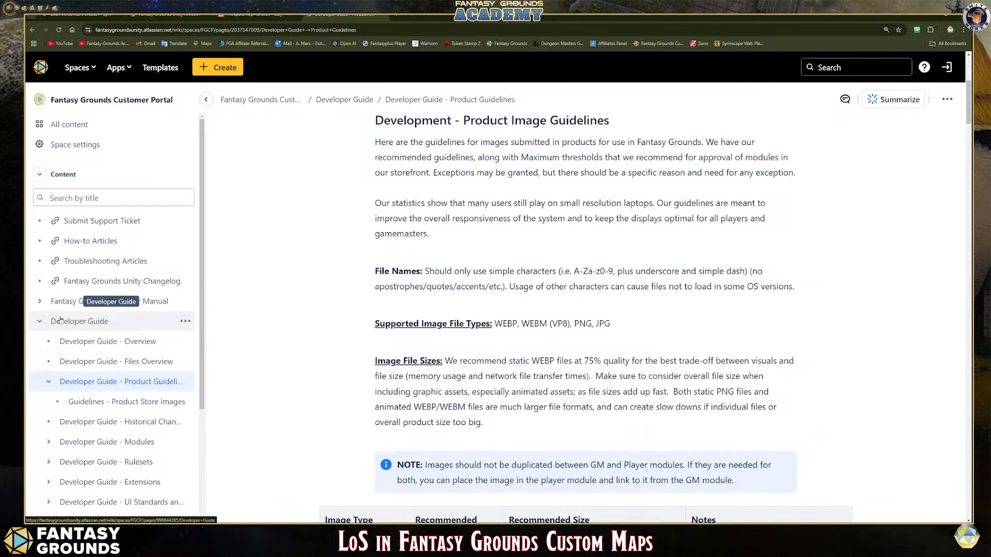
Open the Map Line of Sight Style Guide from the Basic Guides of the Fantasy Grounds VTT User Manual.
click(39, 321)
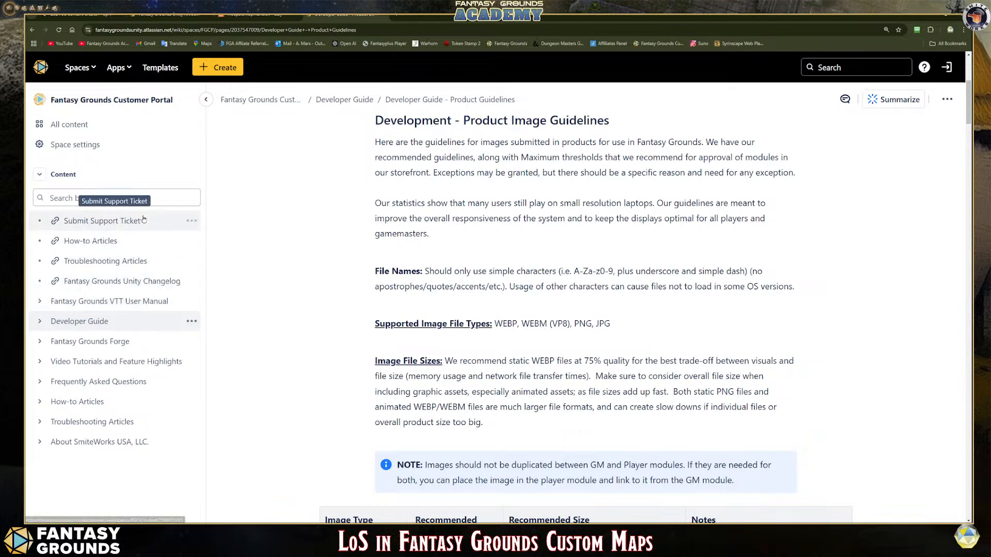
click(156, 301)
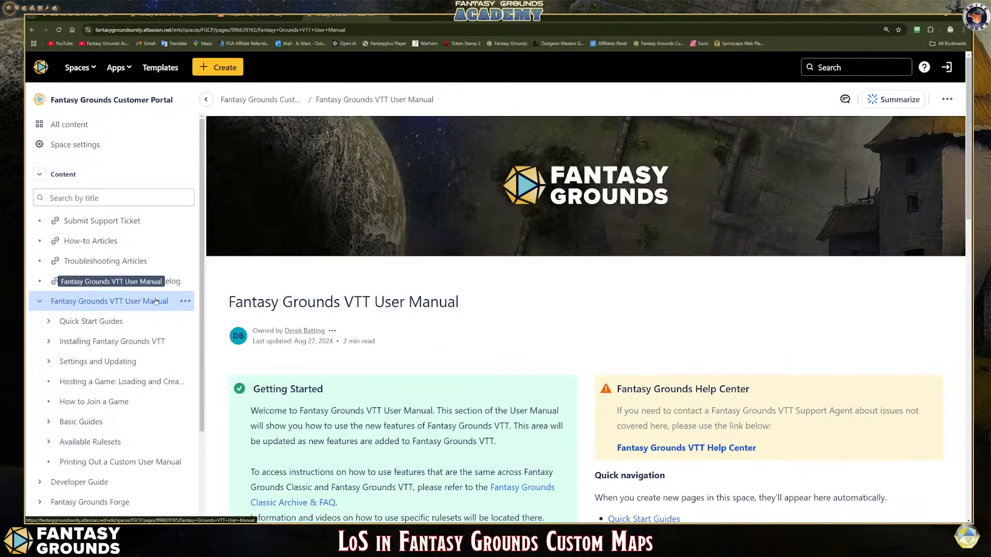
click(106, 421)
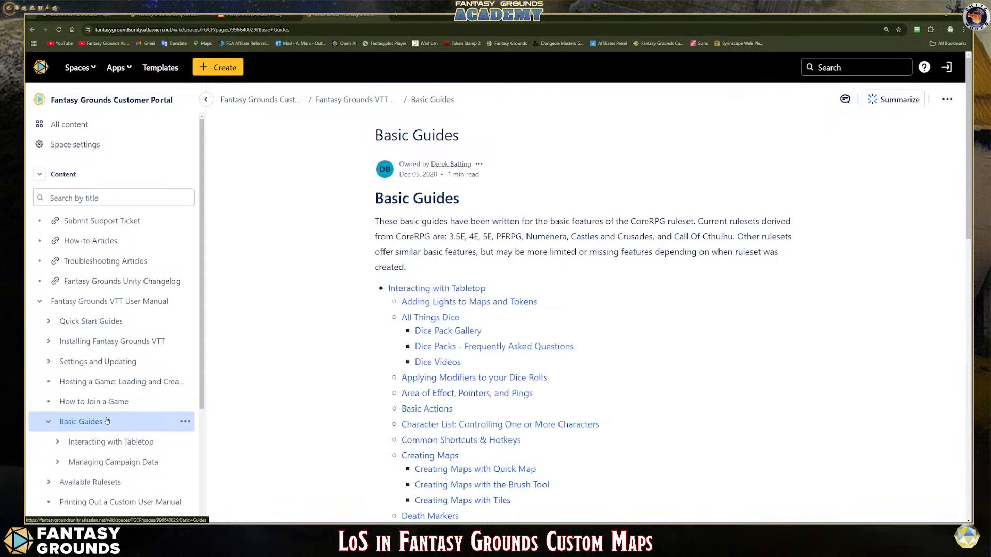
scroll(594, 386, down, 2)
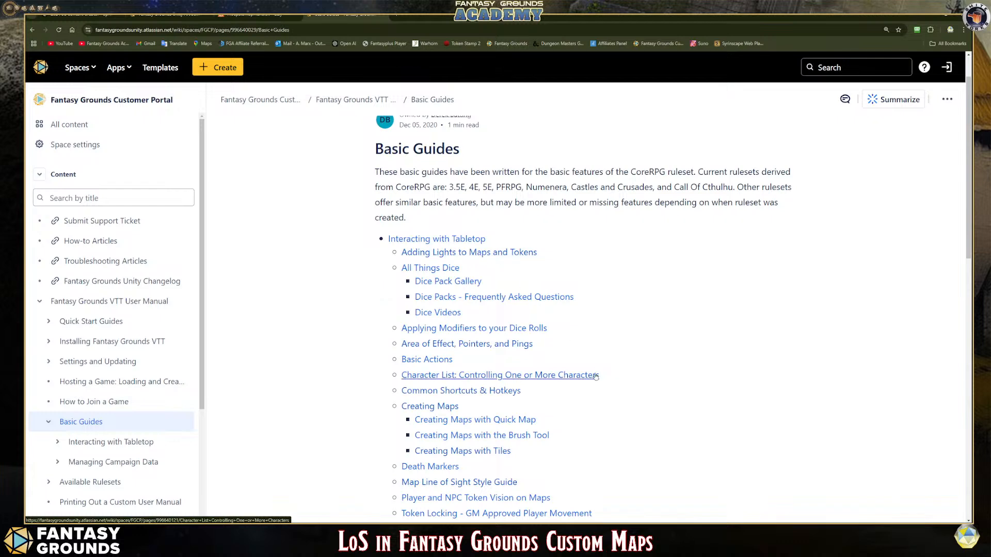
scroll(596, 376, down, 1)
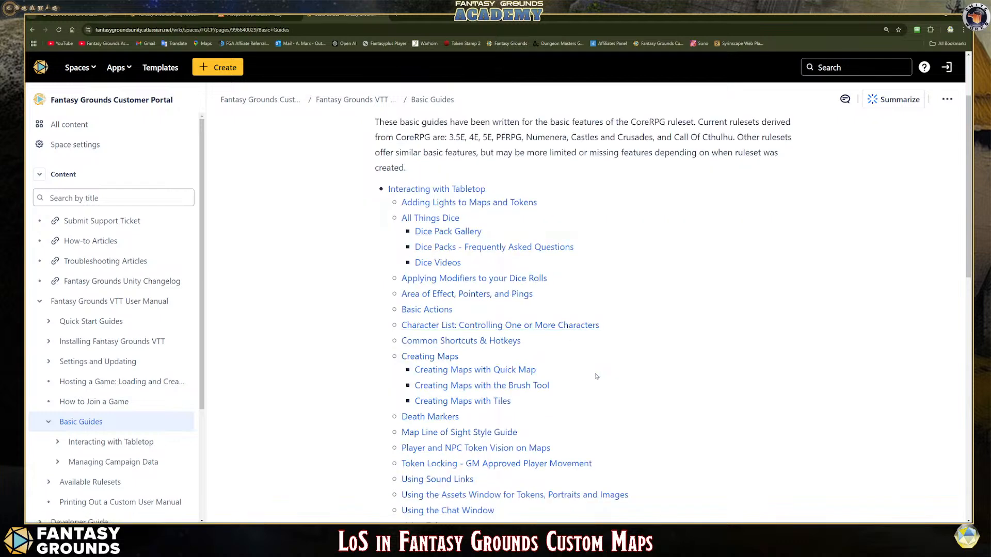
click(432, 436)
Read through the line of sight guide's sections on adding walls, placing wall points, adding doors and terrain, and terrain tips.
scroll(505, 404, down, 6)
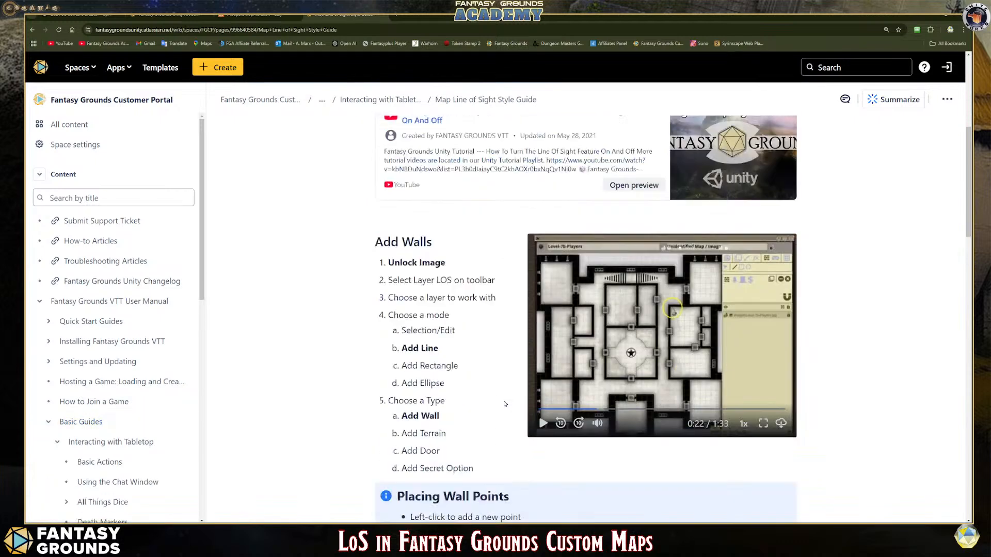
scroll(505, 404, down, 1)
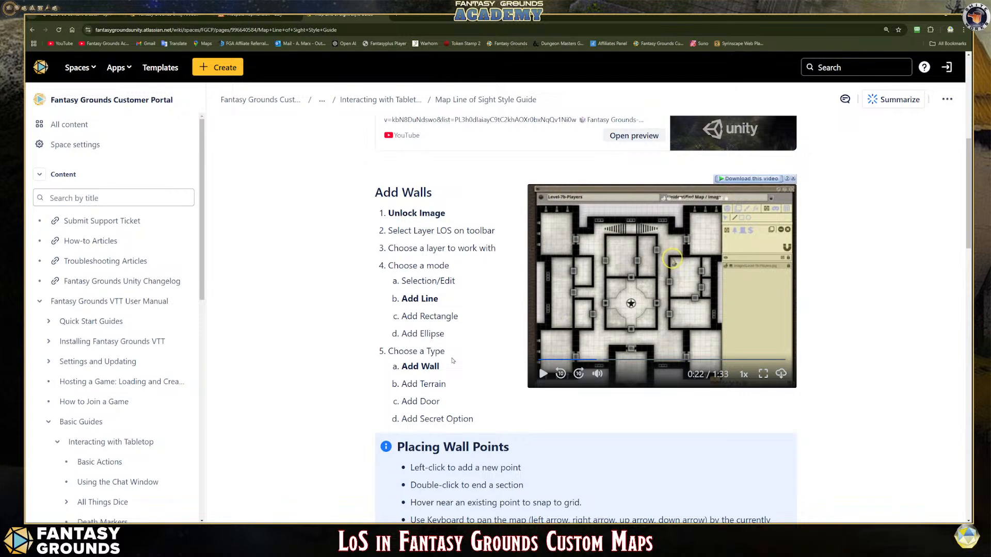
scroll(477, 371, down, 2)
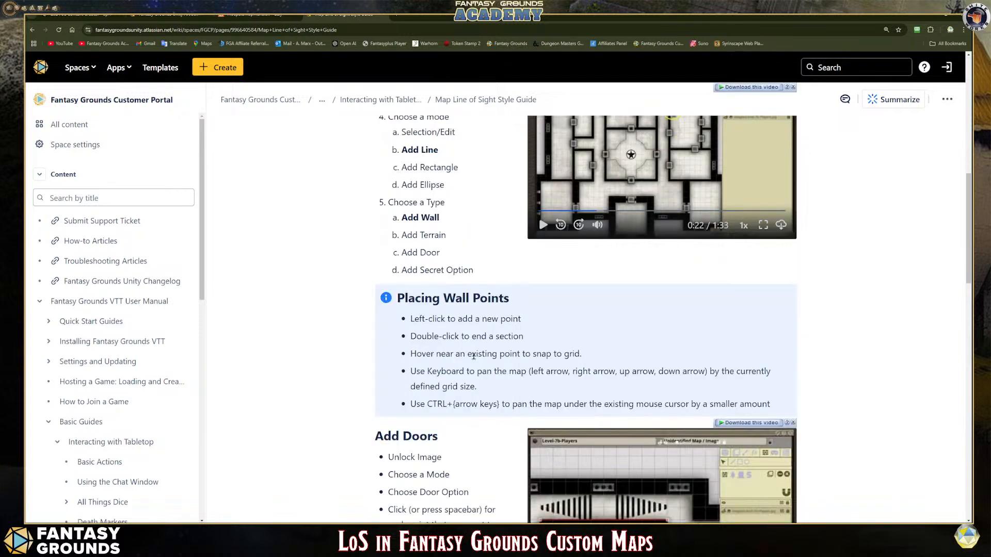
scroll(473, 410, down, 2)
scroll(474, 410, down, 12)
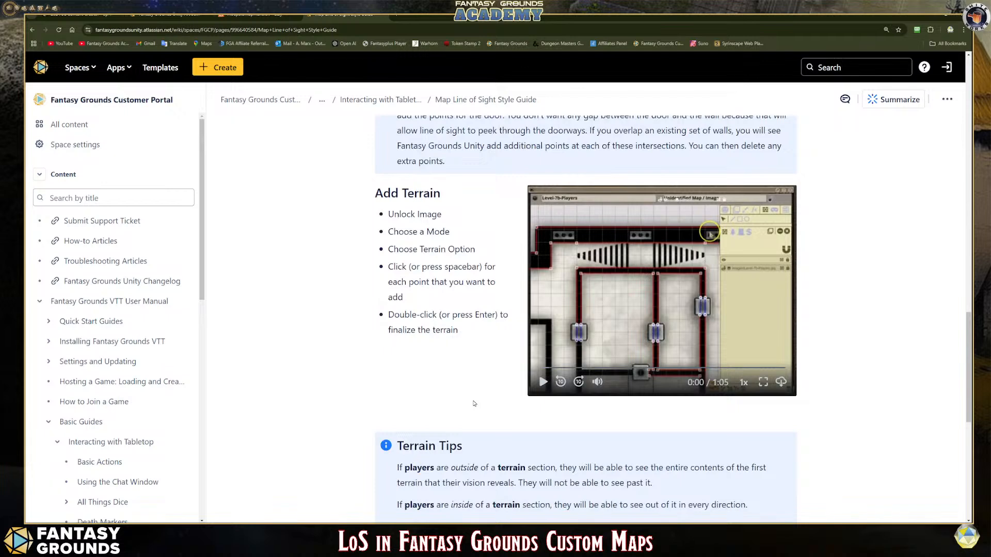
scroll(473, 404, down, 5)
scroll(475, 380, up, 4)
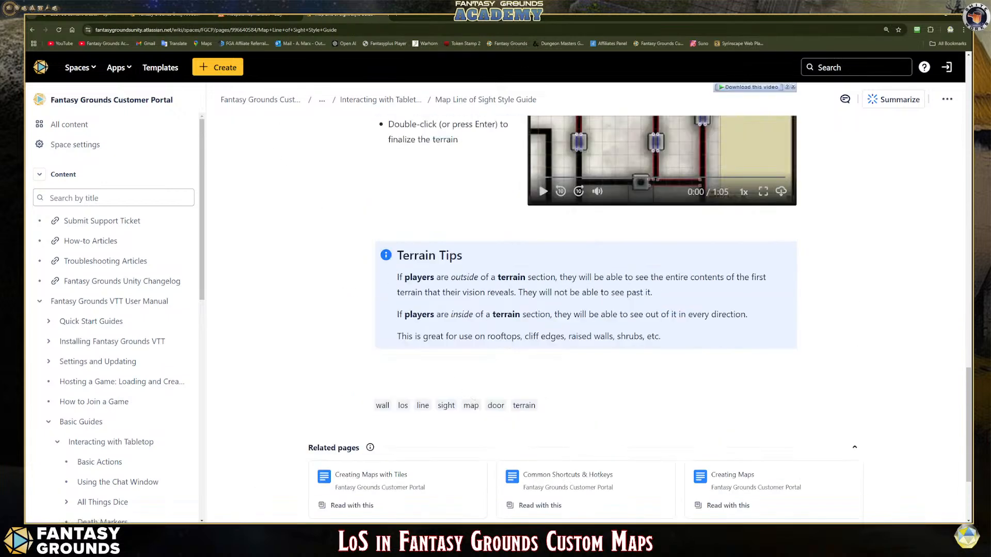
Switch to Fantasy Grounds and choose Dungeons and Dragons (5E) as the ruleset for a new campaign.
click(299, 17)
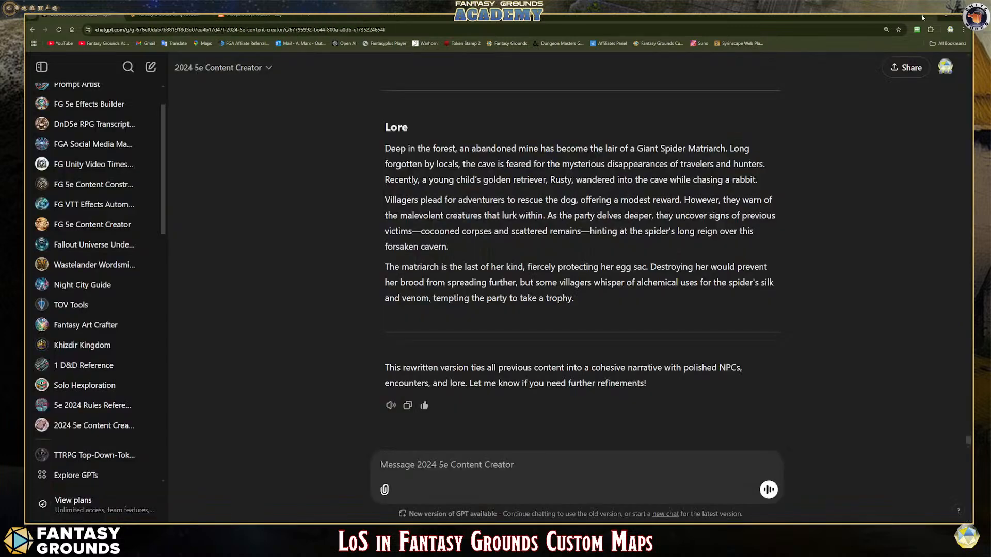
click(923, 18)
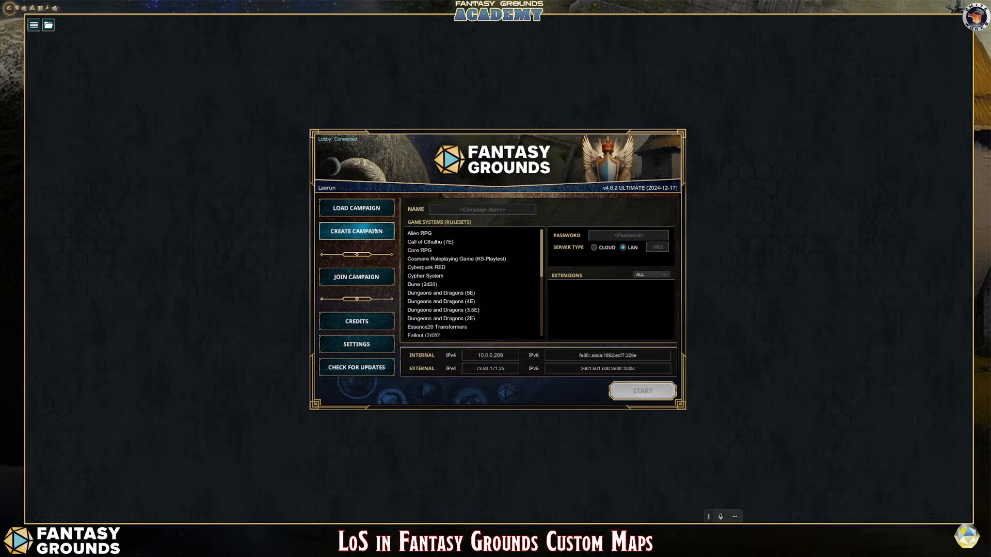
click(472, 293)
click(455, 211)
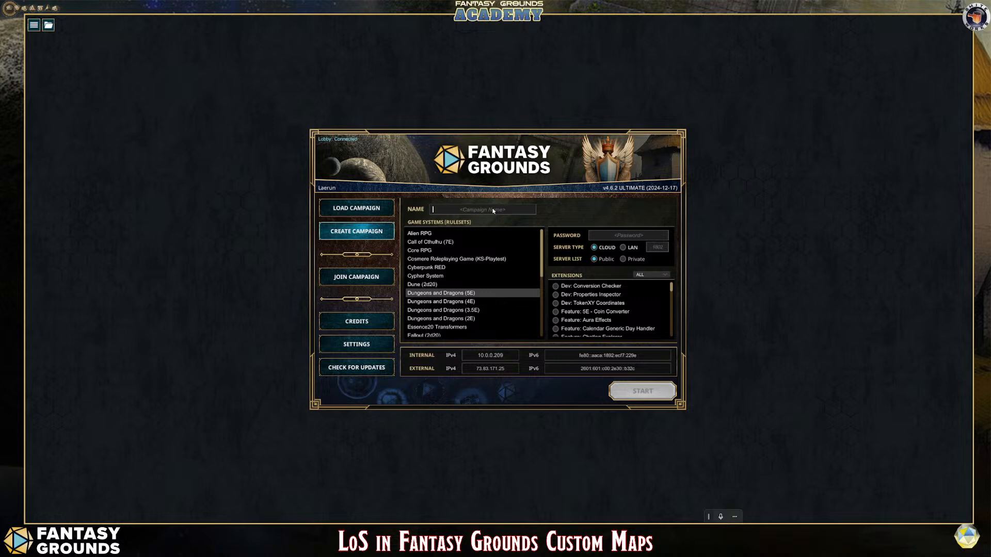
click(490, 211)
Look through the full list of game systems available for the new campaign.
scroll(428, 277, down, 5)
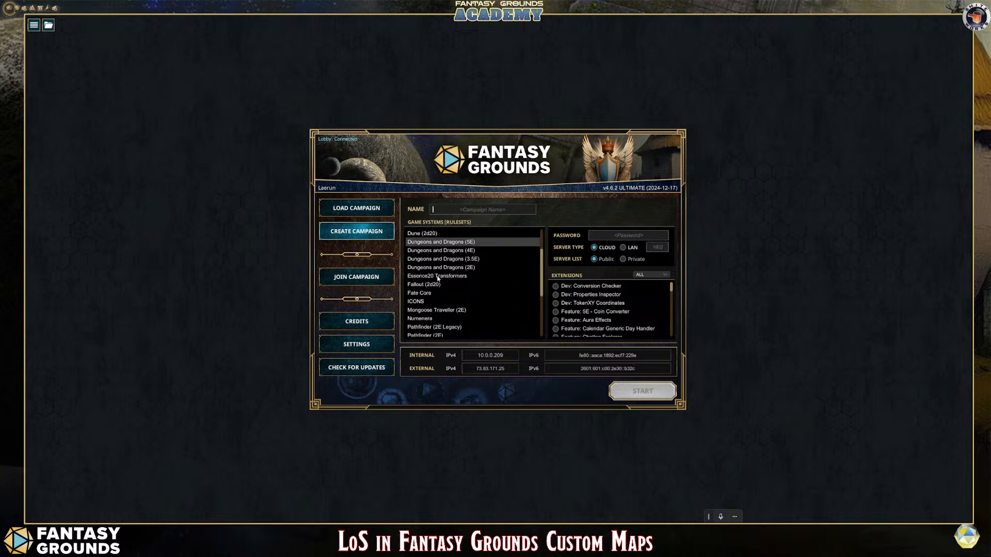
scroll(454, 284, up, 4)
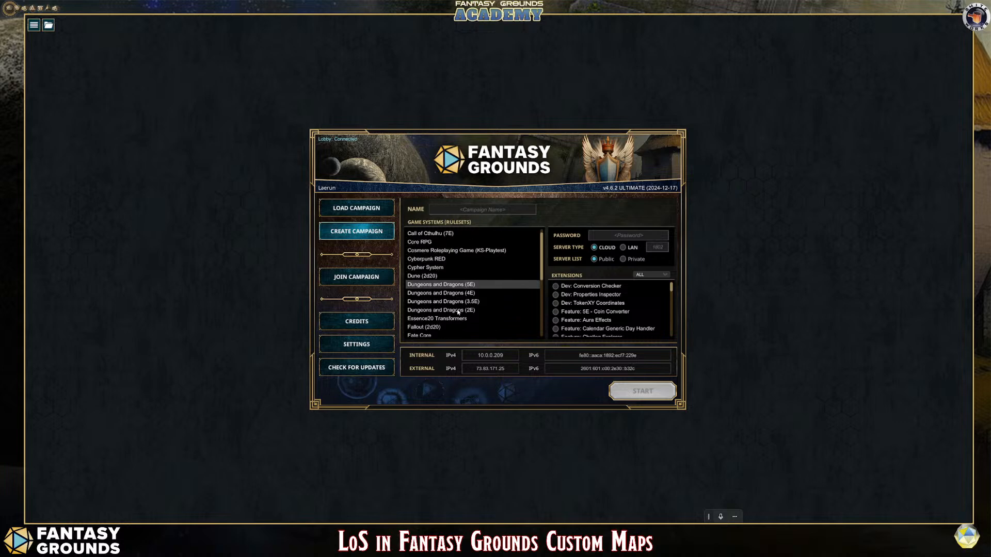
scroll(459, 305, down, 8)
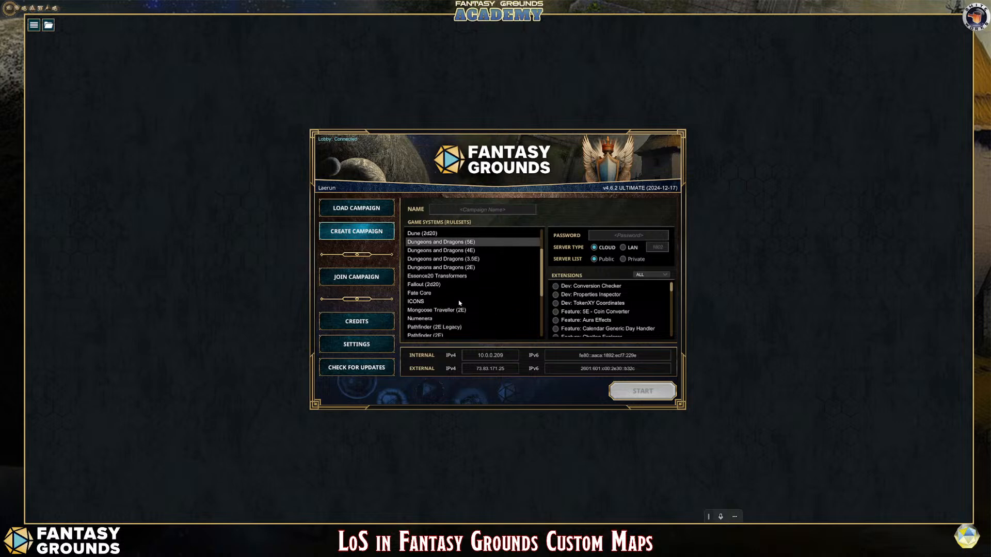
scroll(461, 300, down, 1)
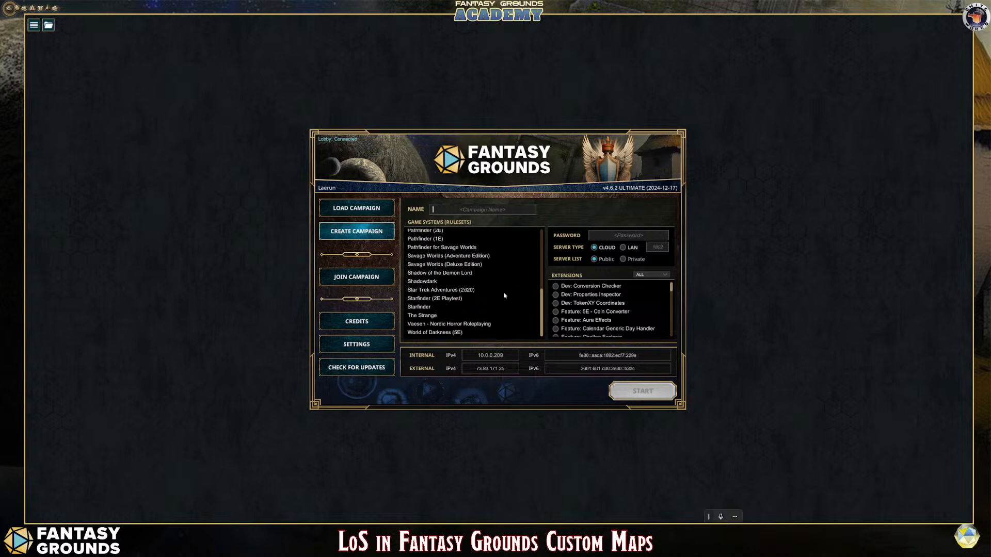
scroll(469, 314, up, 6)
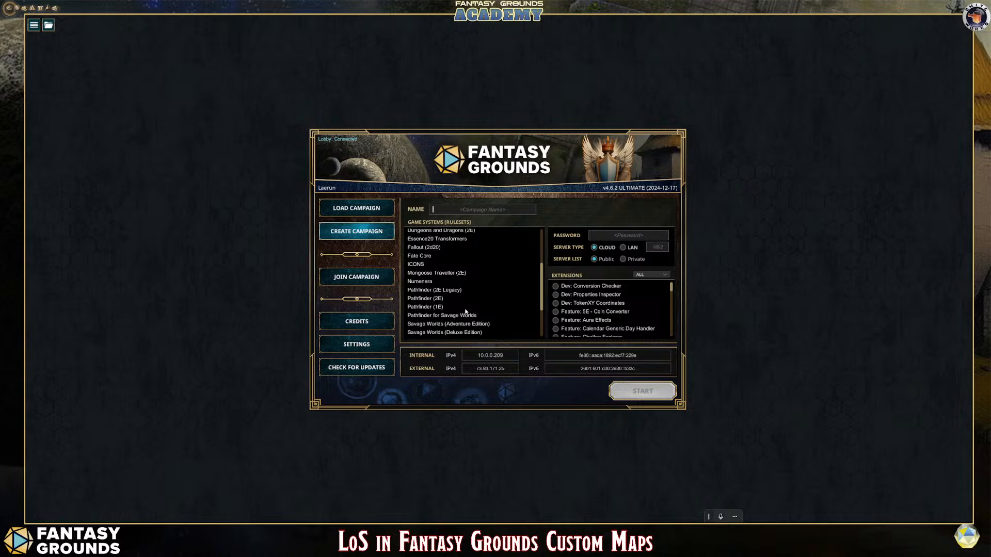
scroll(464, 310, up, 1)
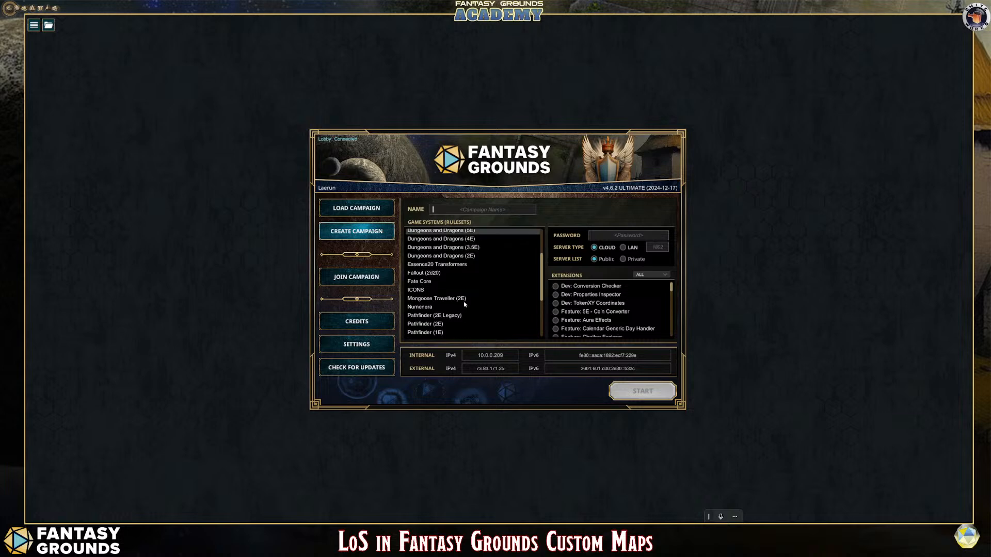
scroll(464, 303, up, 2)
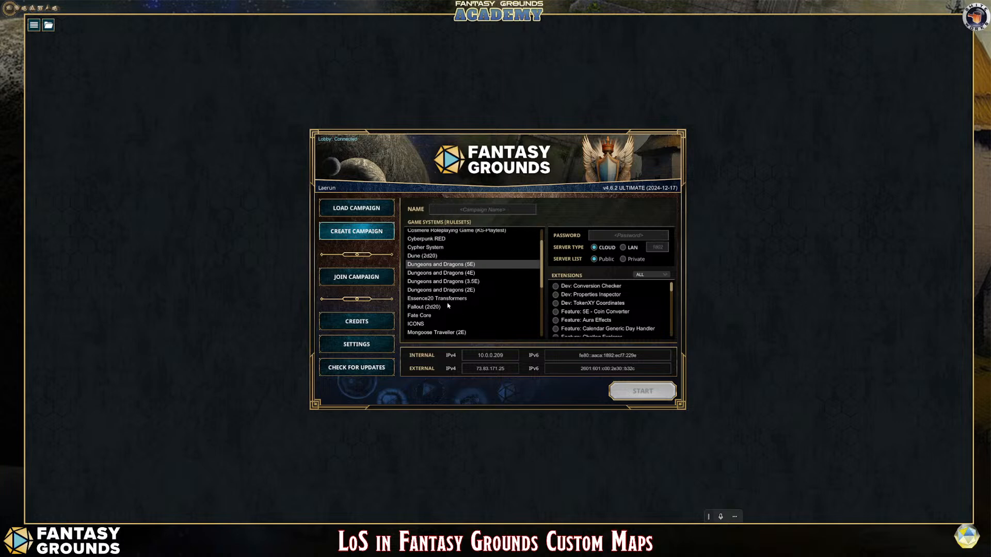
scroll(447, 307, up, 1)
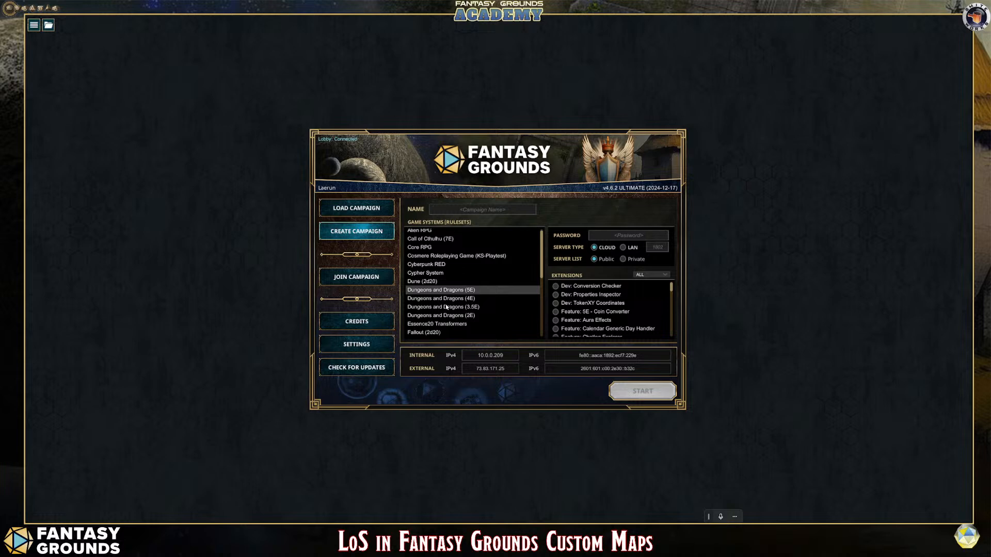
Try Core RPG as the campaign's ruleset, and switch back to Dungeons and Dragons (5E).
click(426, 248)
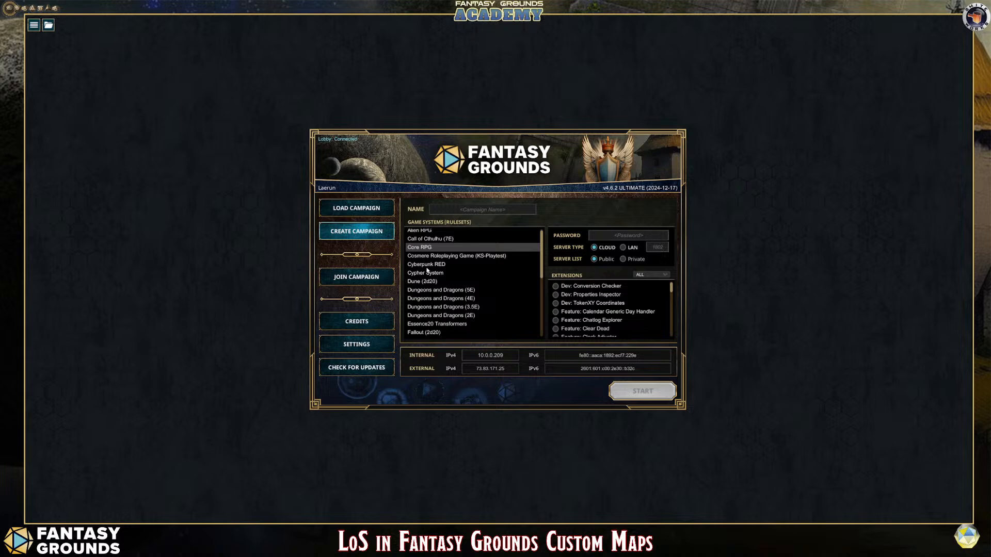
click(463, 290)
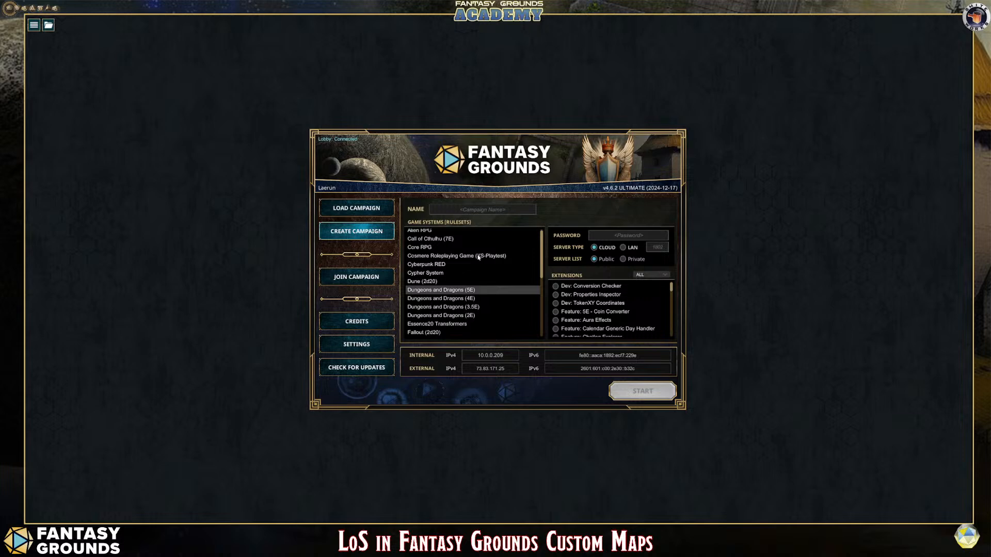
scroll(456, 294, down, 2)
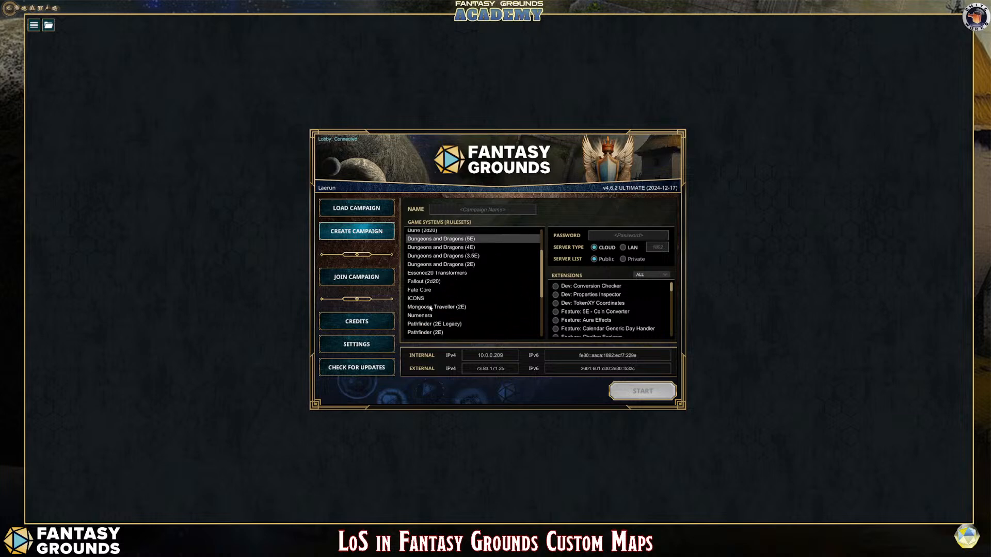
scroll(434, 307, up, 2)
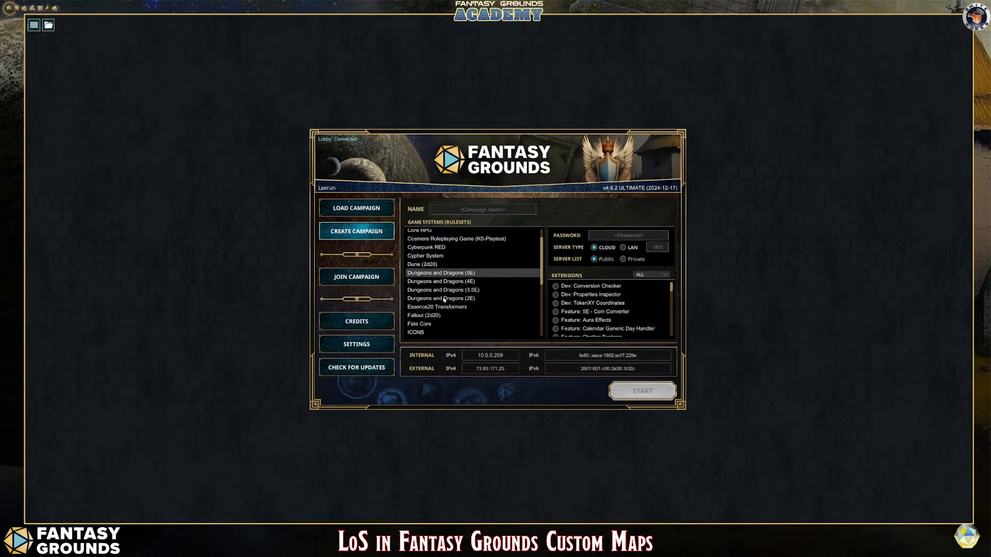
Set the campaign's server type to LAN, and browse the extensions as far as the FG themes.
click(623, 248)
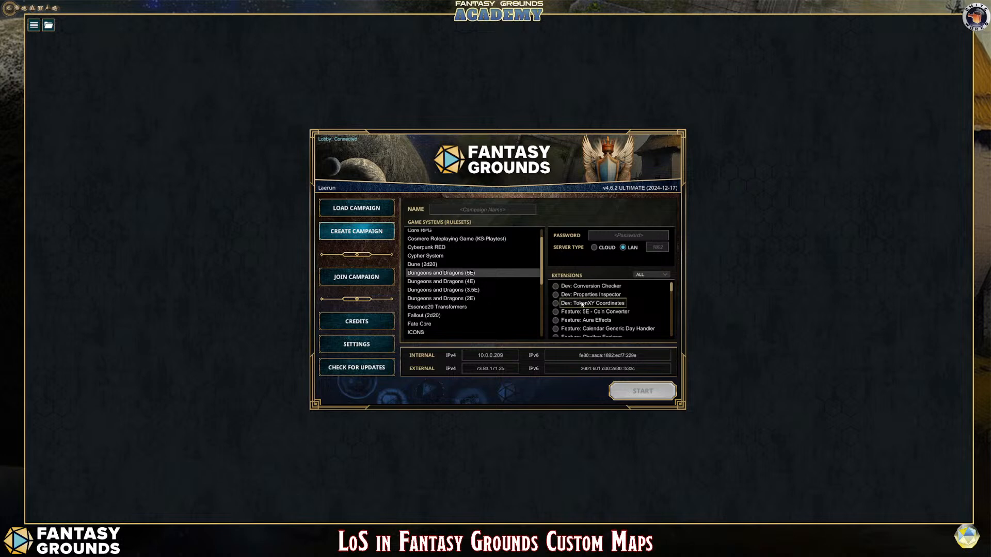
scroll(619, 307, down, 3)
scroll(597, 308, down, 6)
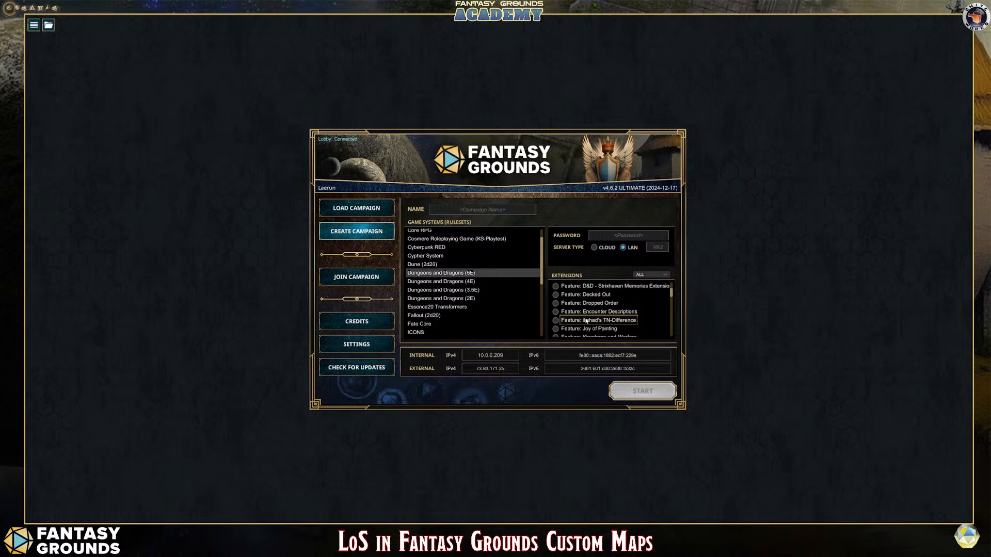
scroll(595, 320, down, 10)
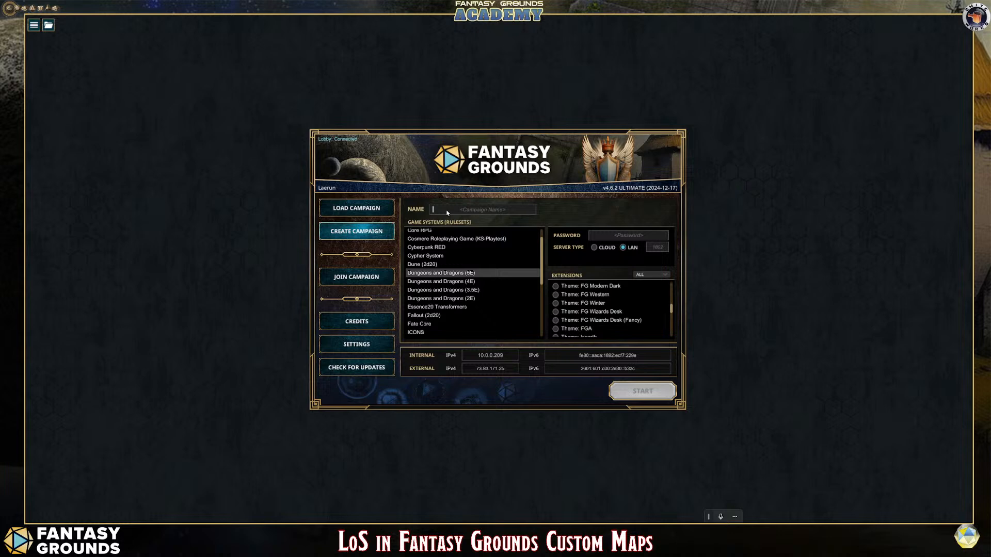
Name the new campaign 5e_Fantasy_Maps_Work.
text(5e)
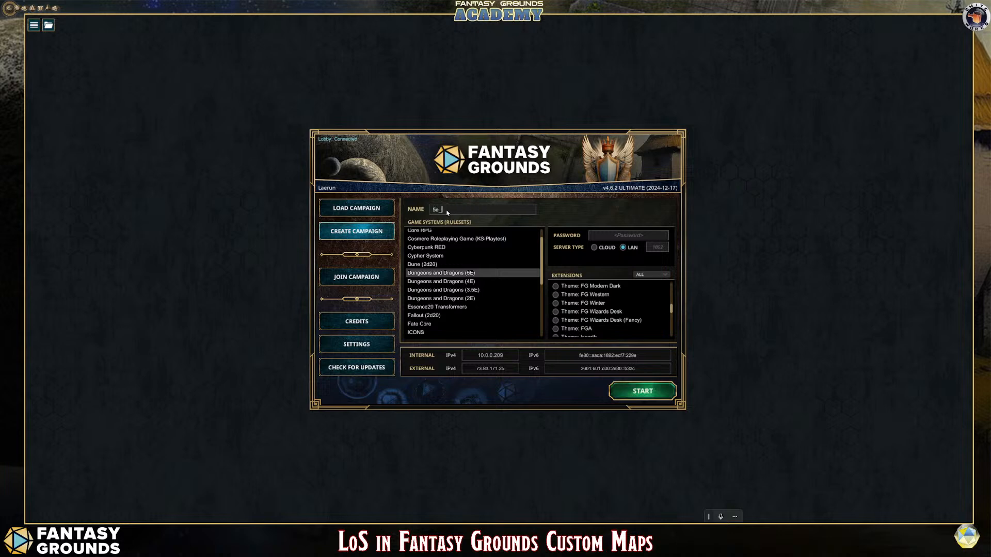
text(_Fantasy)
text(_Maps_)
text(Wotk)
Try the FG Wizards Desk (Fancy) theme extension and clear it again while browsing the themes.
click(555, 329)
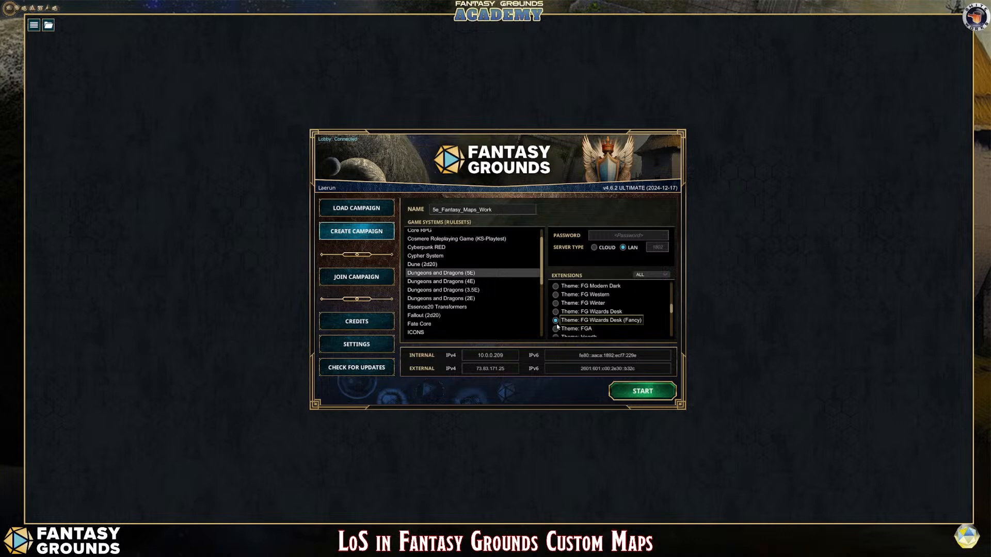
scroll(610, 324, down, 1)
scroll(610, 324, down, 2)
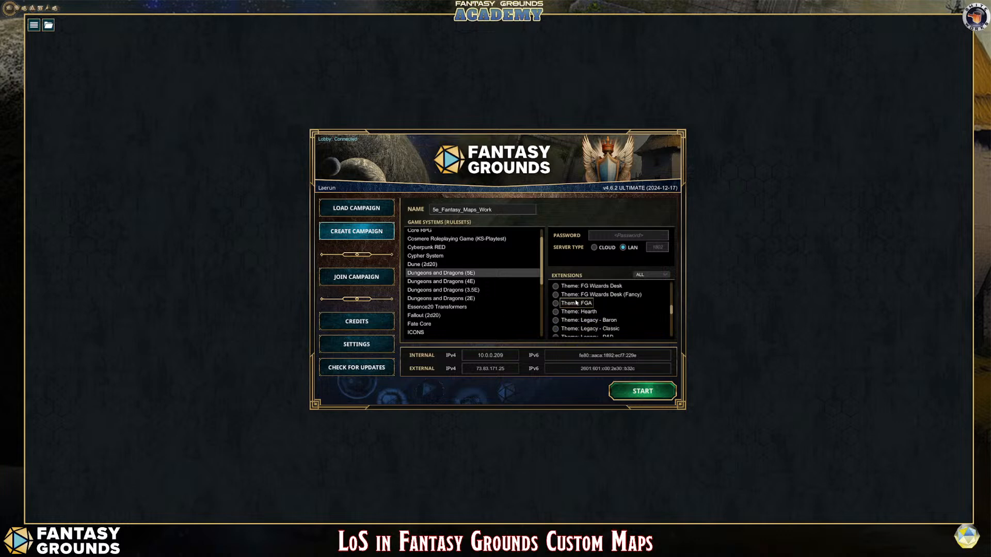
Start the new campaign and decline using the 2024 D&D rules by default.
click(630, 389)
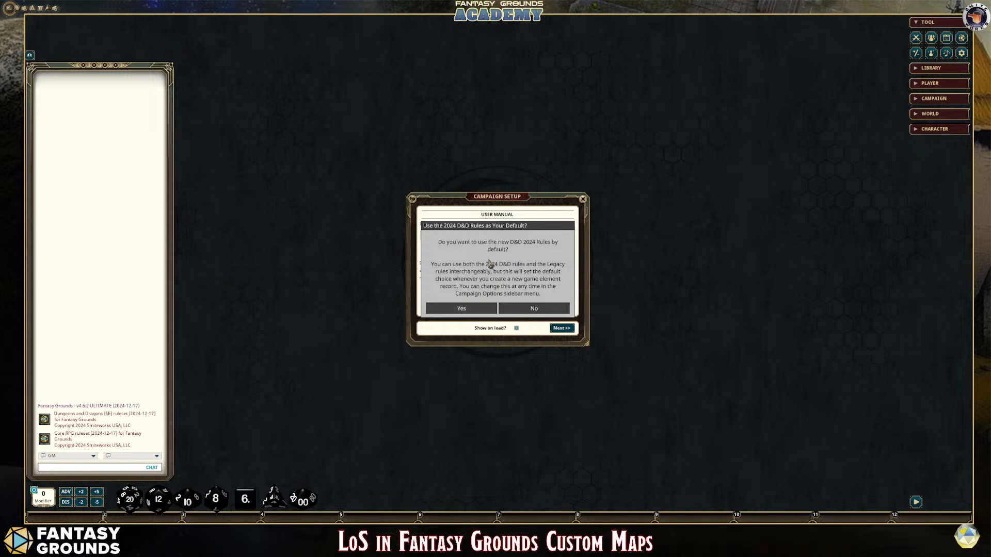
click(527, 309)
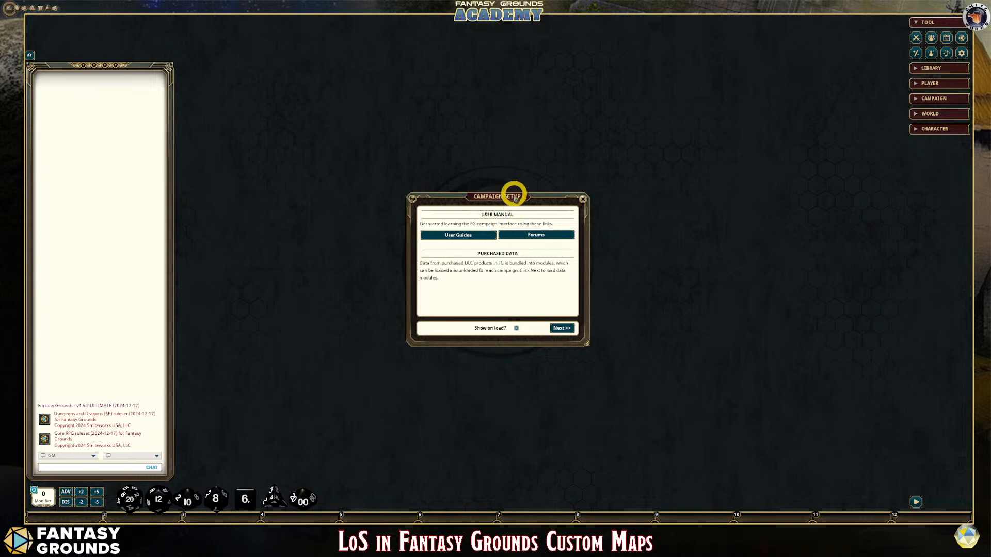
Move the Campaign Setup window beside the chat and advance it to the data modules page.
drag(515, 198, 297, 106)
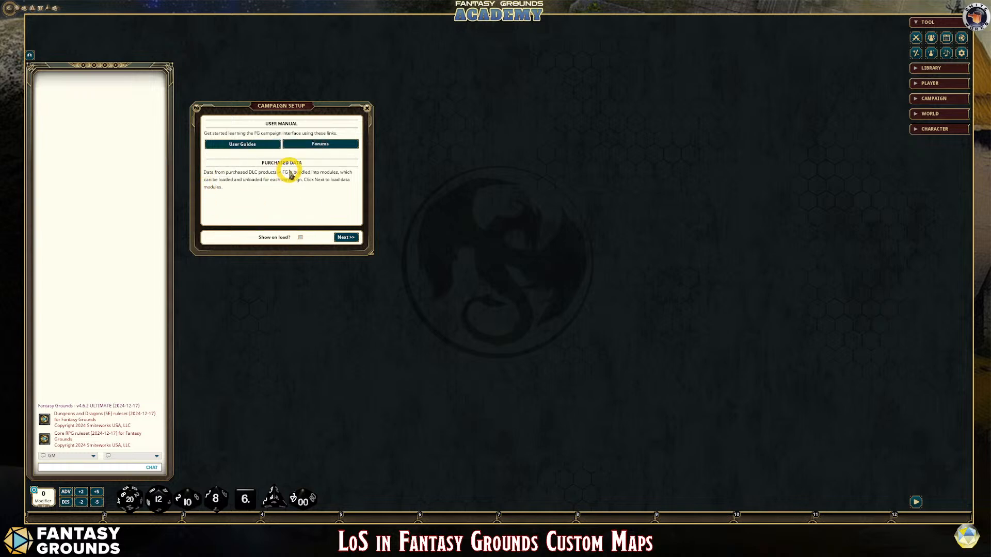
click(343, 238)
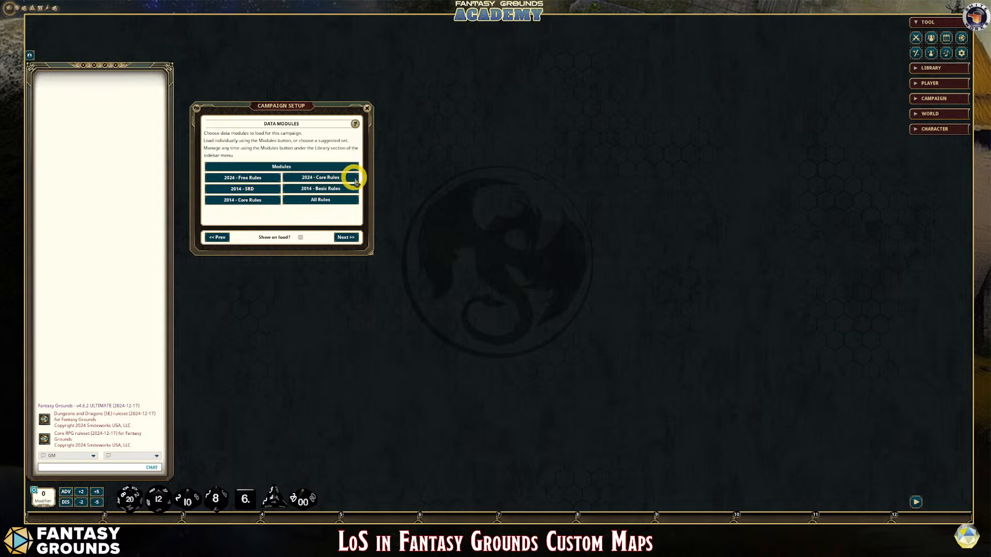
Load the 2014 - SRD data module set and finish the campaign setup with the default options.
click(248, 189)
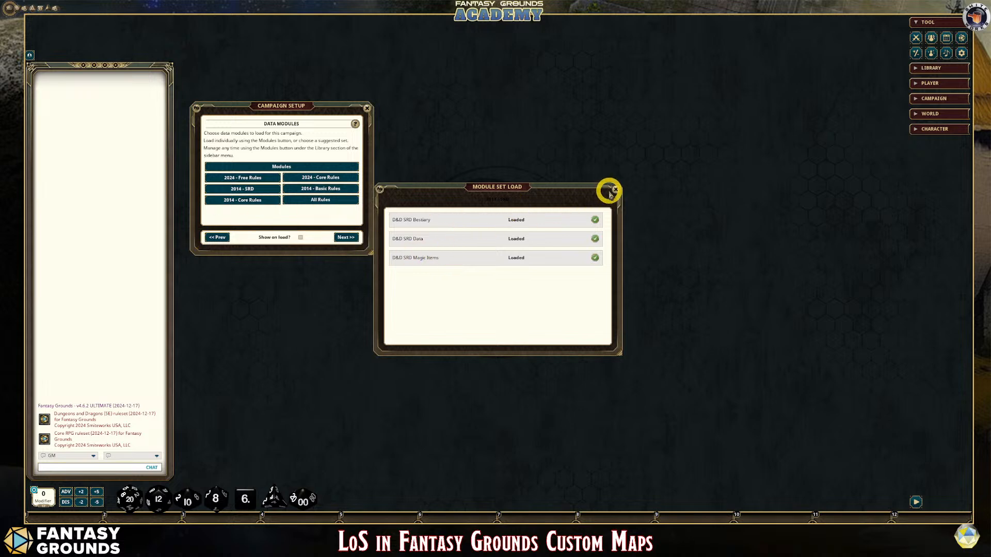
click(616, 189)
click(347, 237)
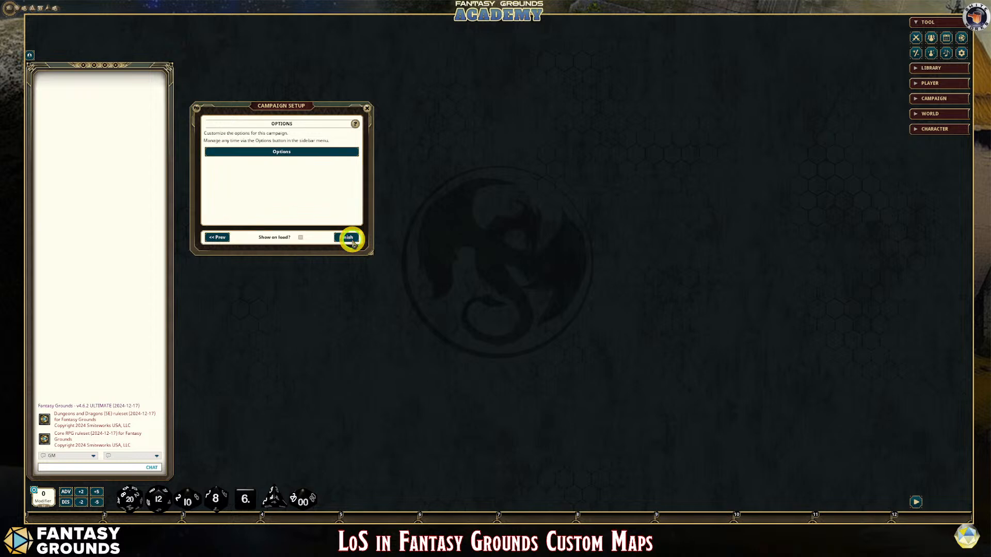
click(347, 237)
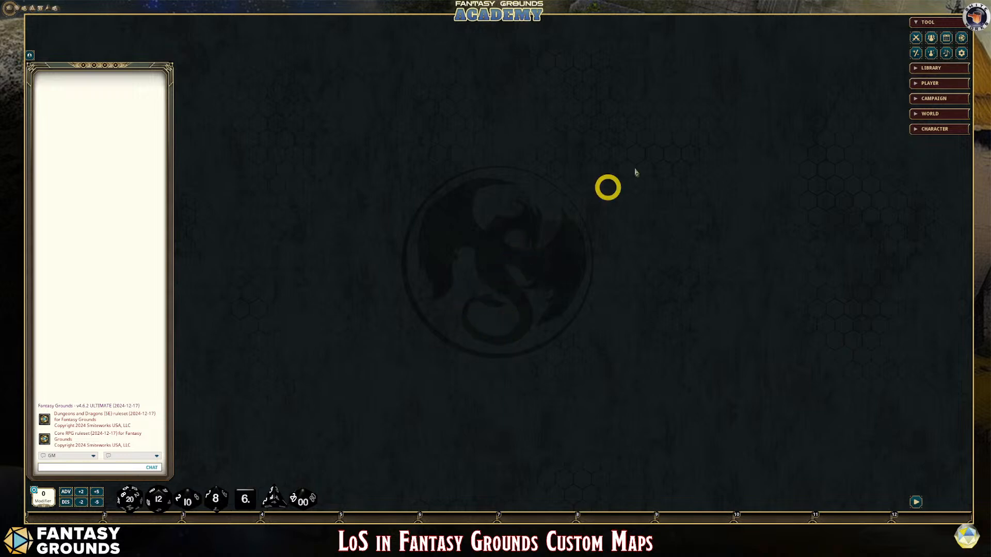
Remove the dragon logo from the desktop background by setting an empty decal in the campaign options.
click(962, 54)
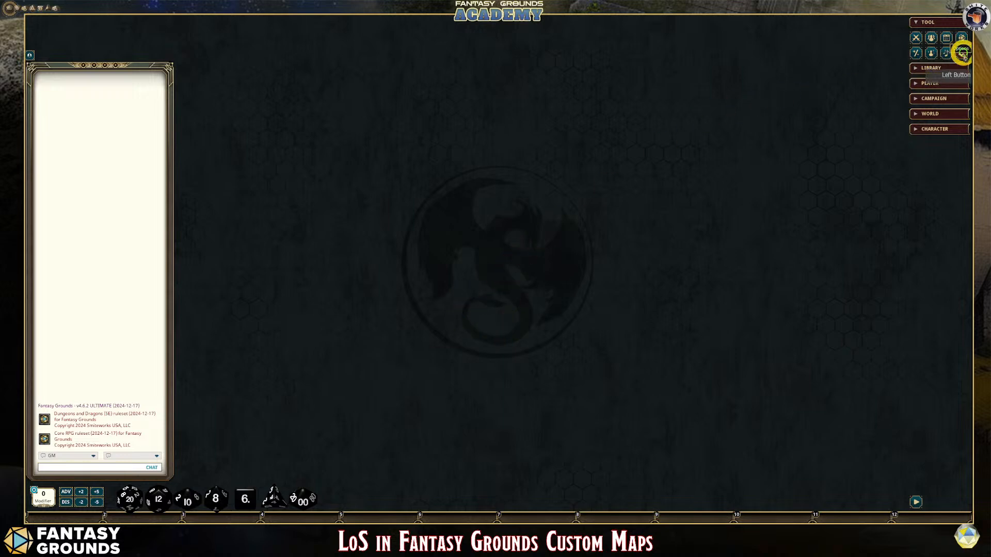
drag(495, 181, 284, 99)
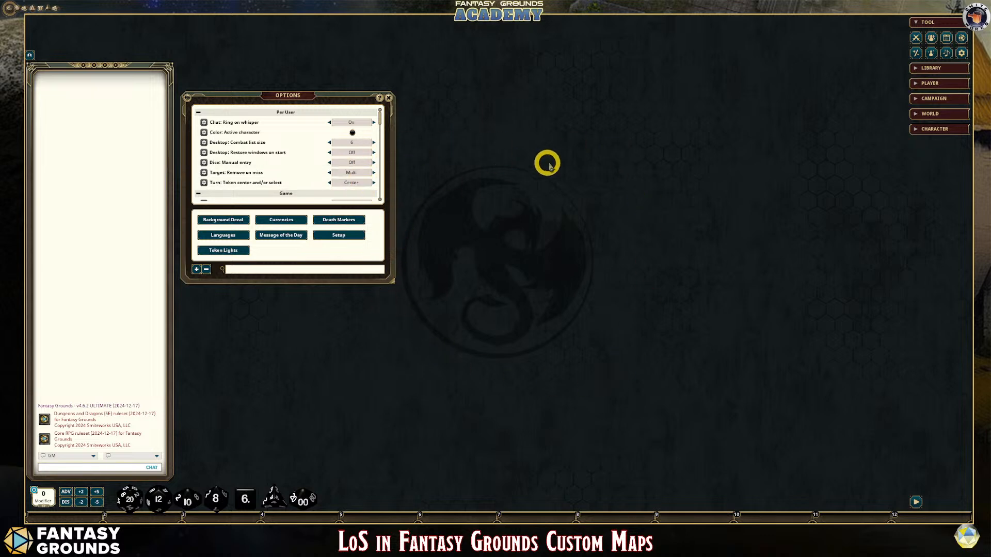
click(243, 222)
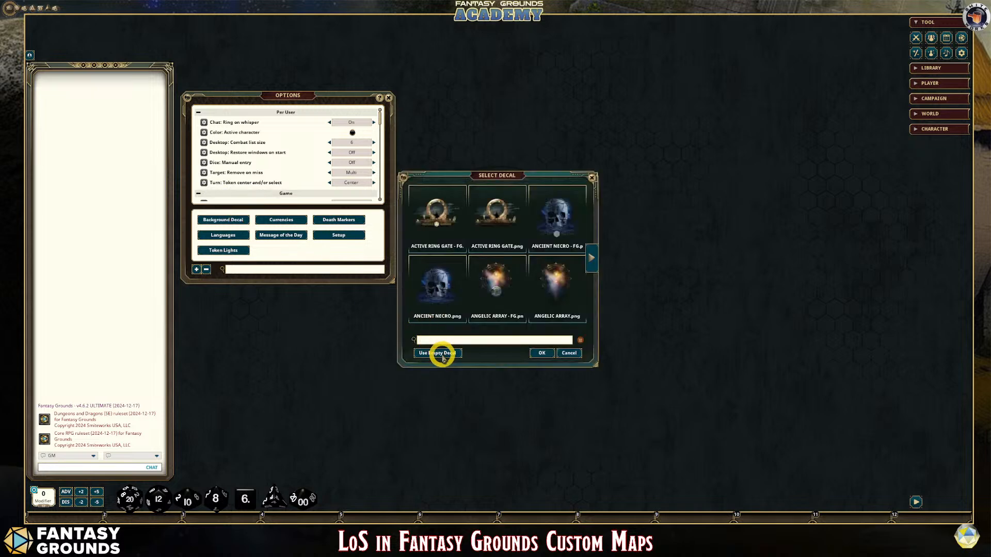
click(442, 353)
click(591, 177)
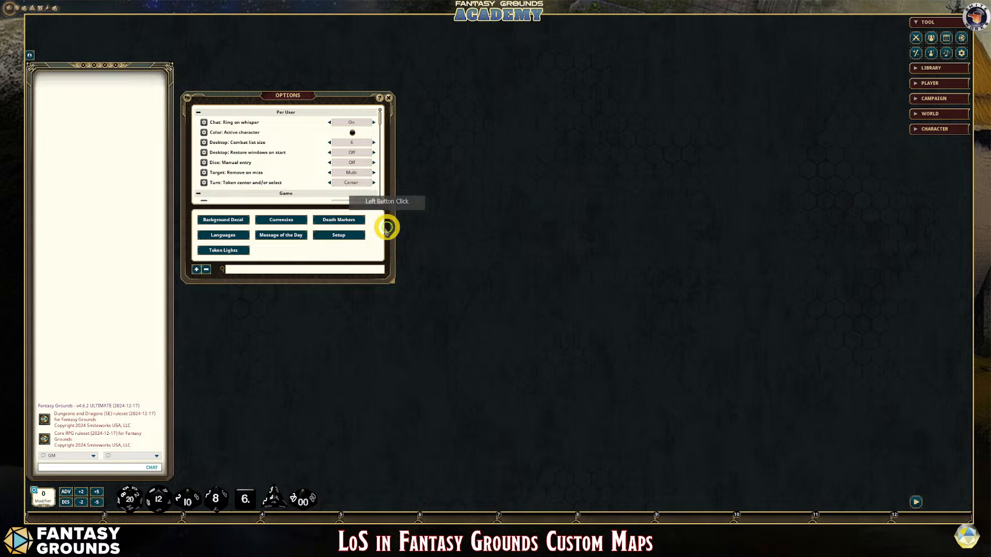
click(388, 97)
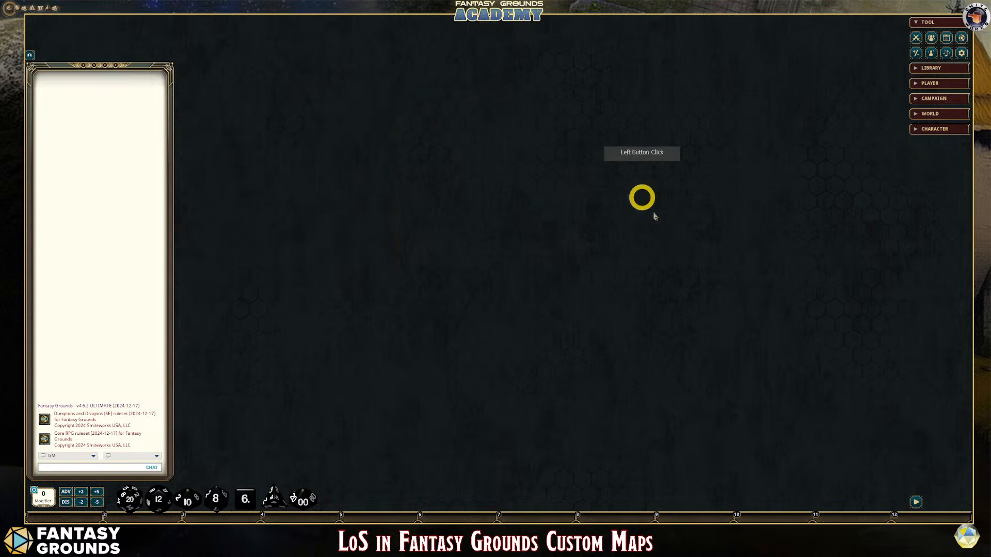
click(579, 293)
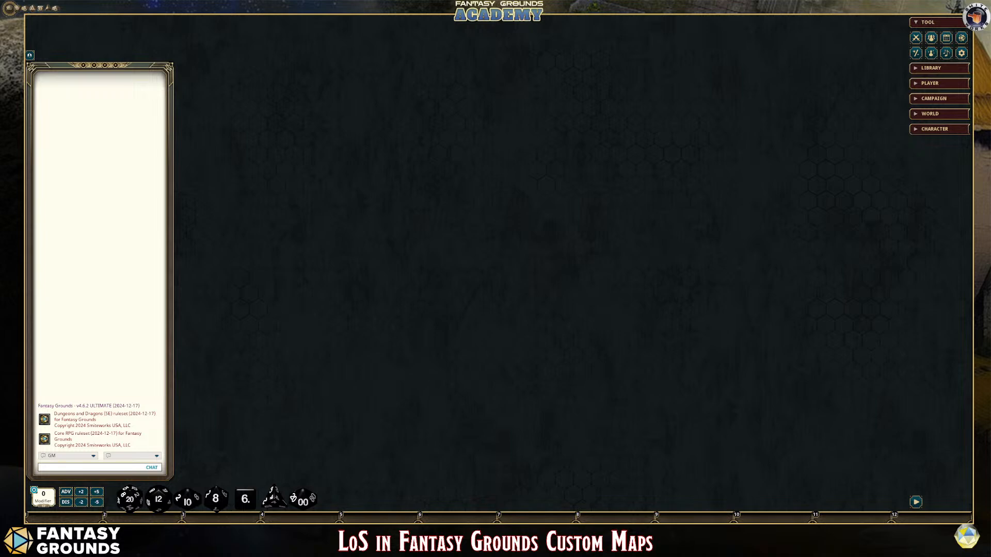
Switch to File Explorer, maximize the Webp Drow and Spider Maps folder window and enlarge its thumbnails.
drag(25, 63, 259, 56)
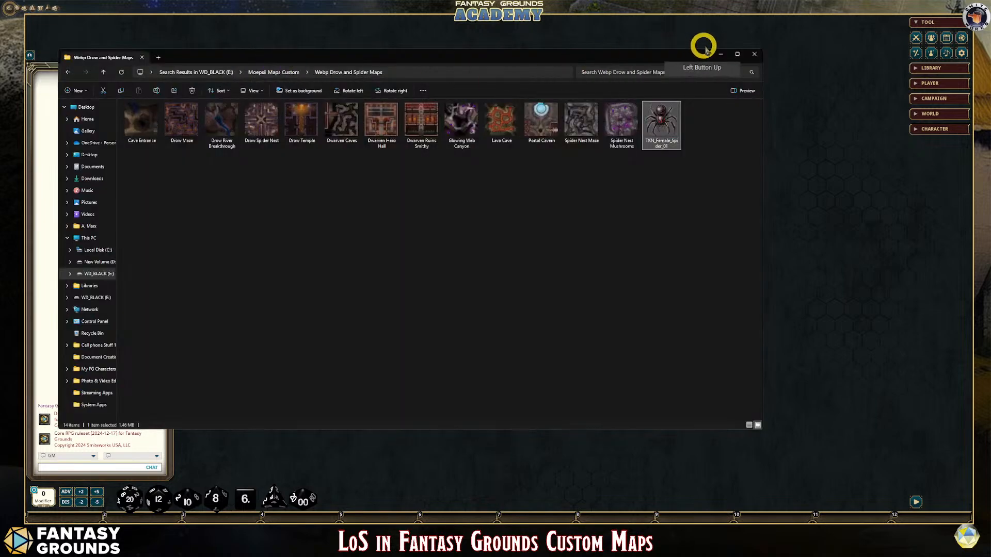
click(737, 54)
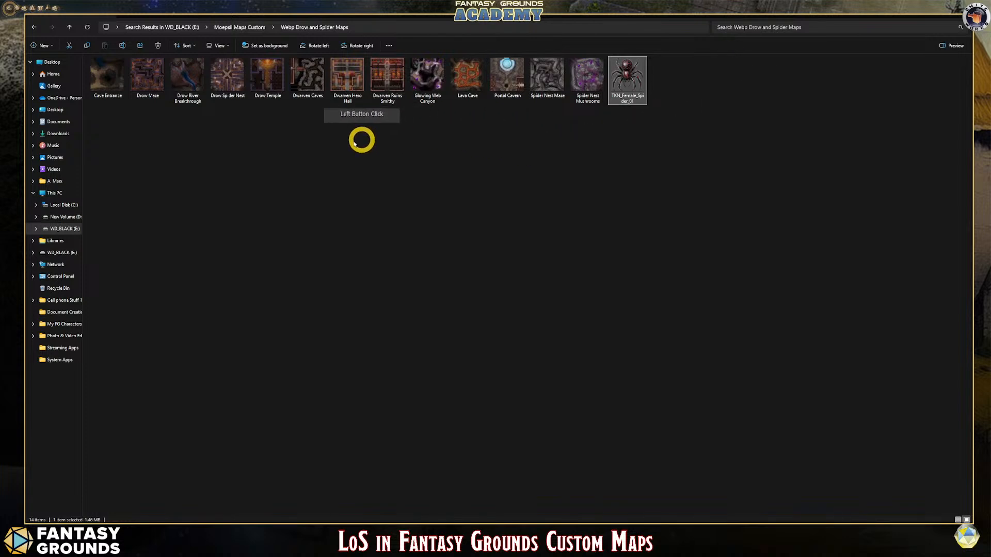
scroll(392, 219, up, 1)
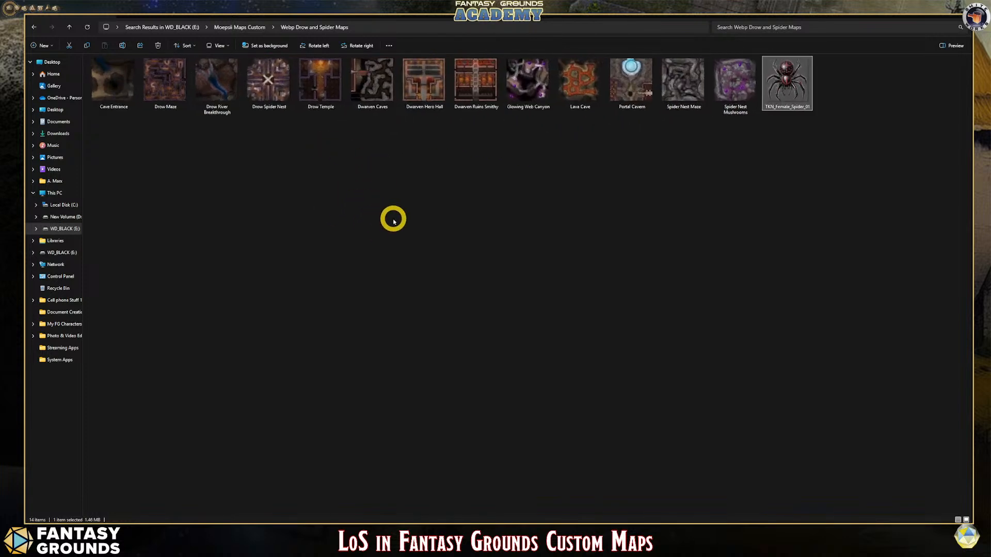
scroll(393, 222, up, 1)
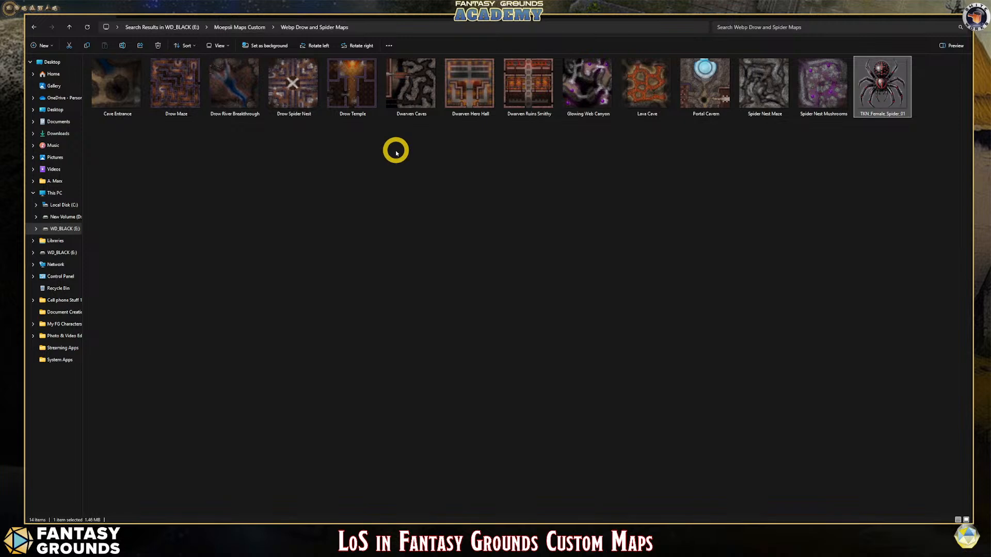
Go through the map images in the folder one by one, from Cave Entrance to Spider Nest Mushrooms.
click(118, 90)
click(176, 82)
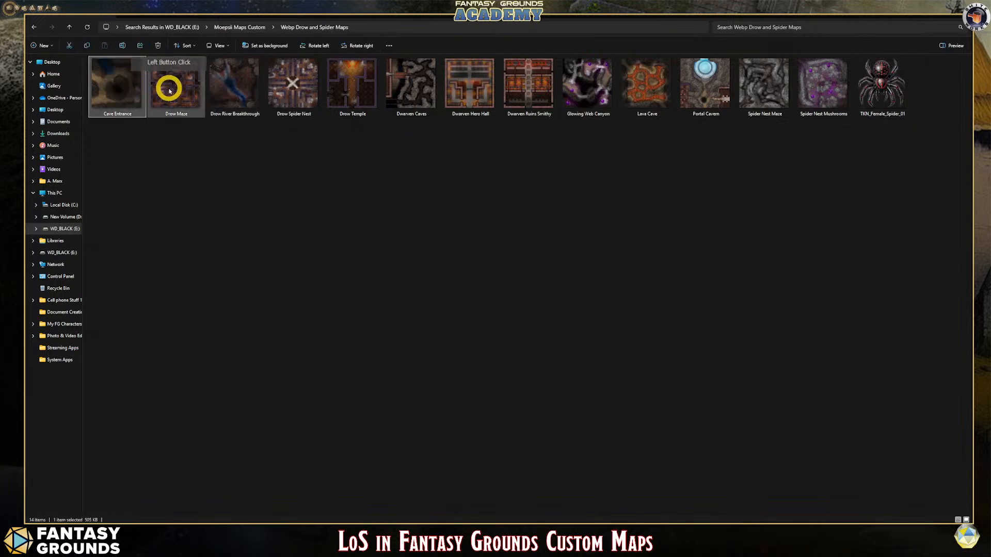
click(219, 91)
click(292, 85)
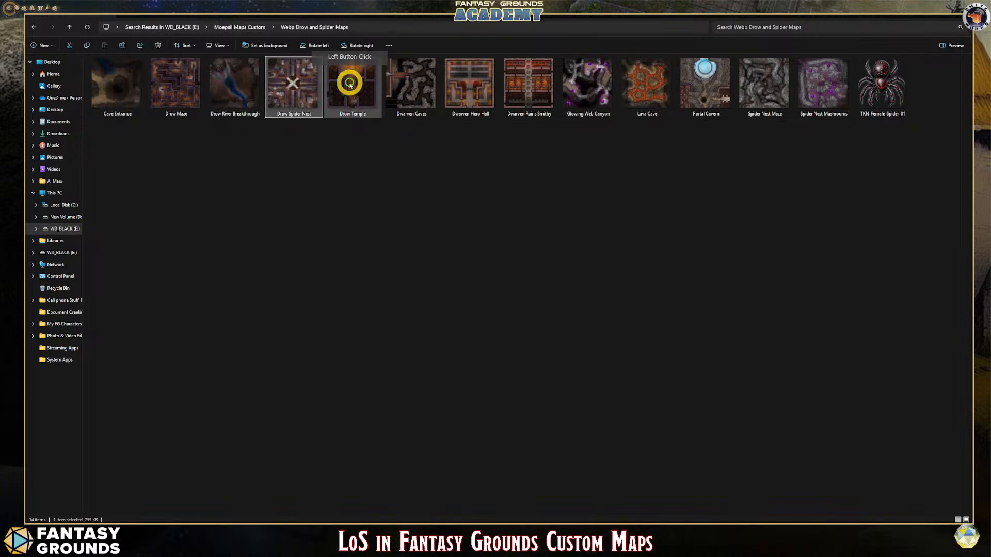
click(351, 83)
click(410, 82)
click(471, 82)
click(534, 84)
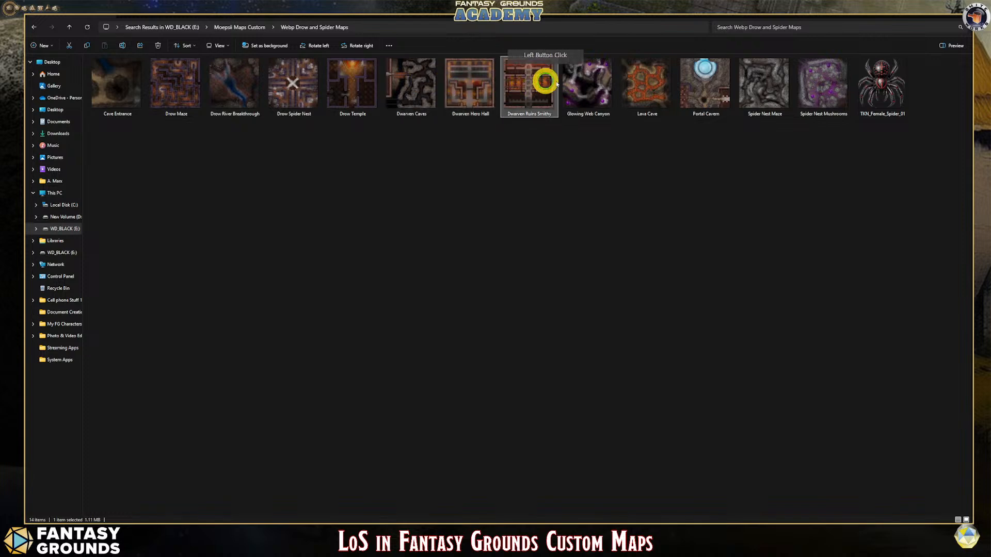
click(588, 83)
click(645, 83)
click(696, 82)
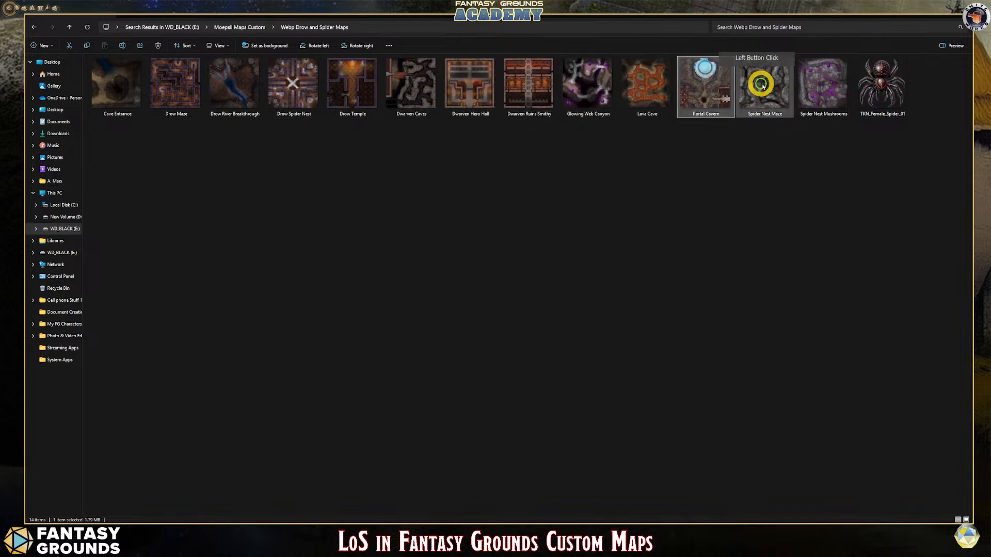
click(768, 83)
click(806, 83)
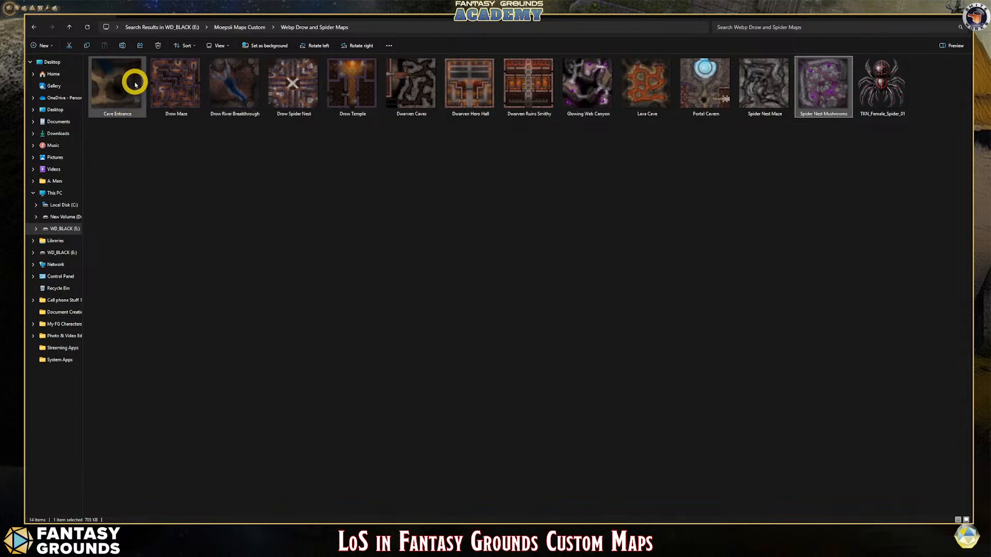
Review the file names of the maps for a consistent naming scheme.
click(124, 110)
click(164, 116)
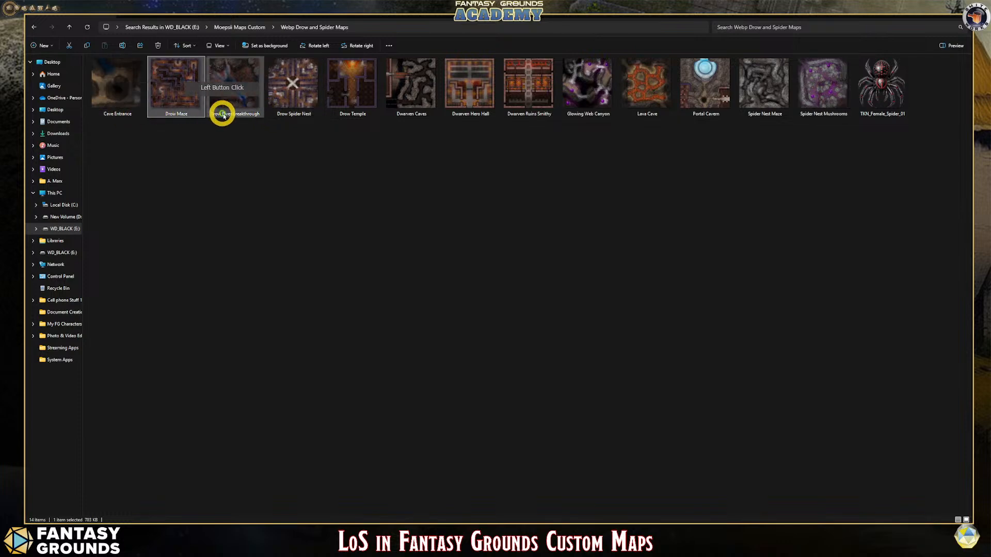
click(227, 113)
click(291, 118)
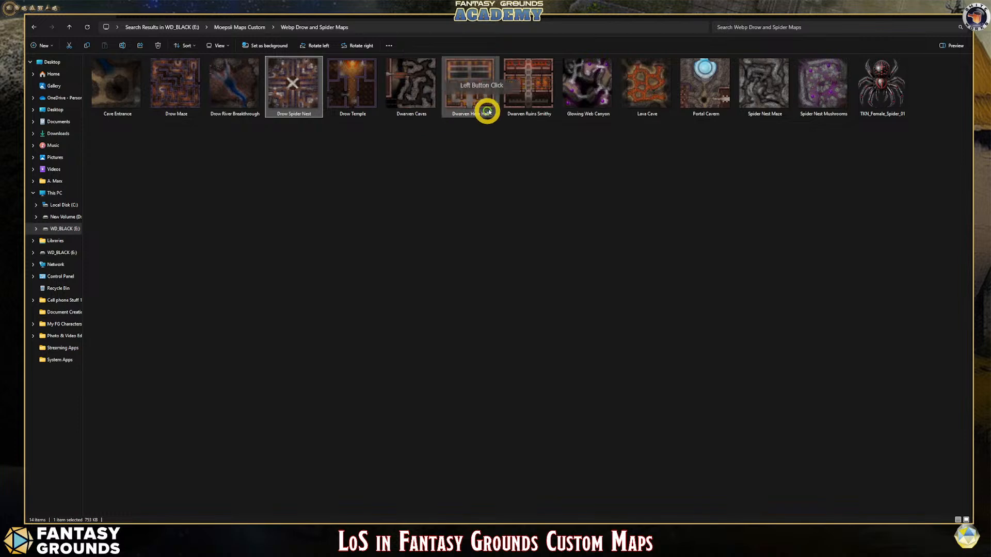
click(515, 110)
click(724, 119)
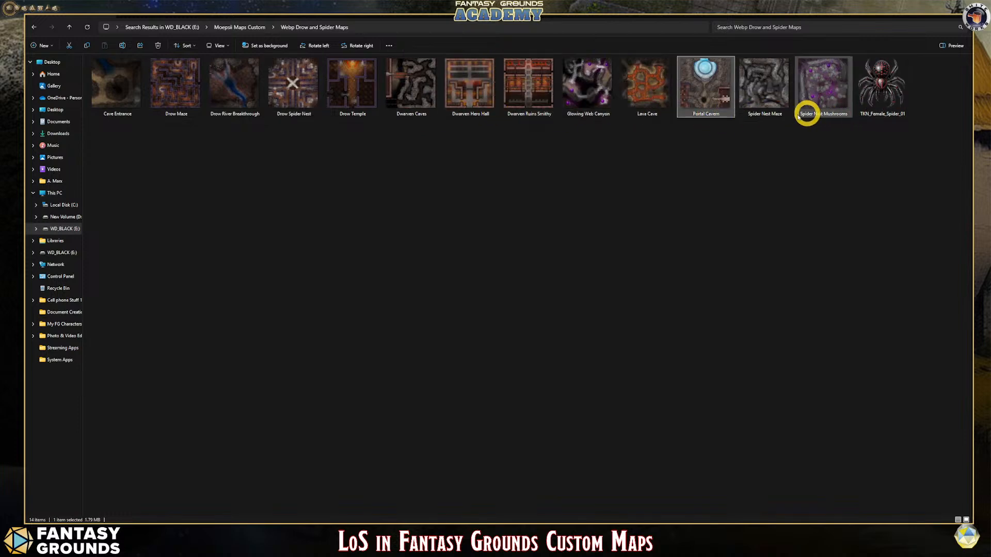
click(763, 115)
Rename the Cave Entrance file as Map_Cave Entrance.
click(198, 118)
click(107, 116)
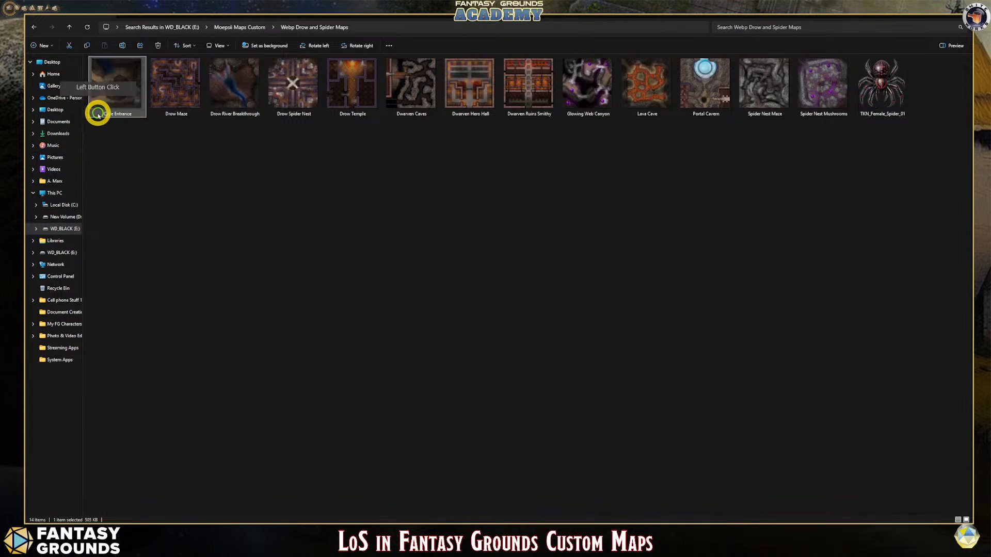
click(156, 121)
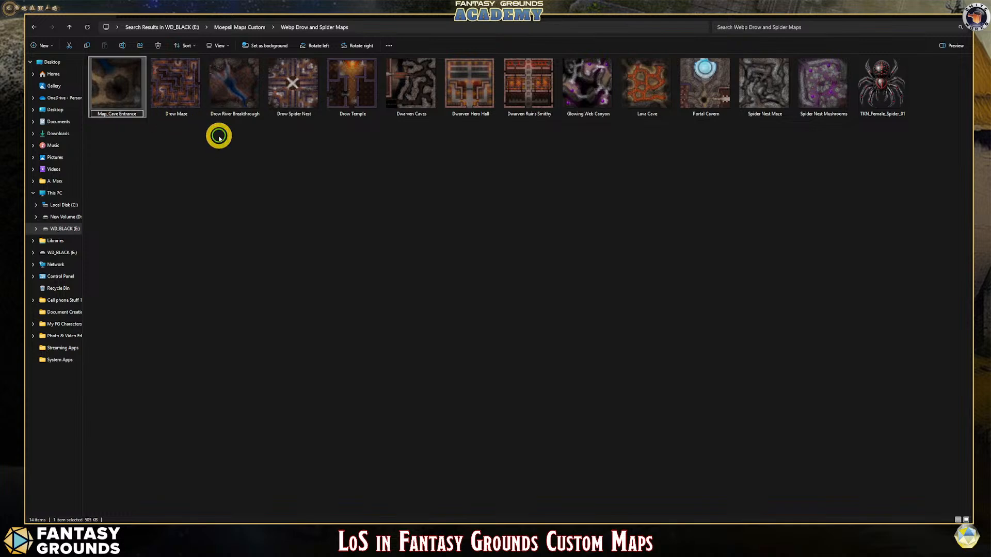
click(177, 126)
click(168, 114)
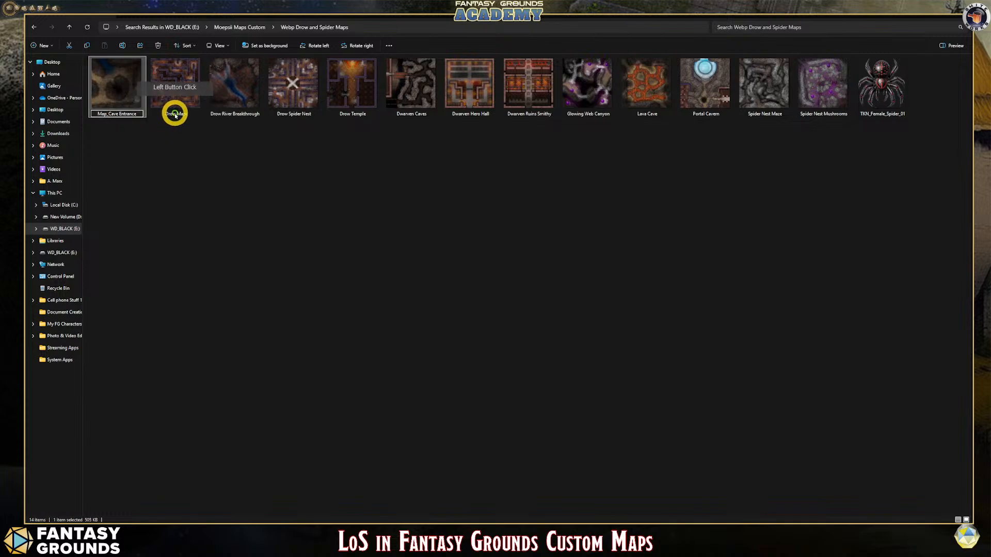
click(169, 113)
click(179, 95)
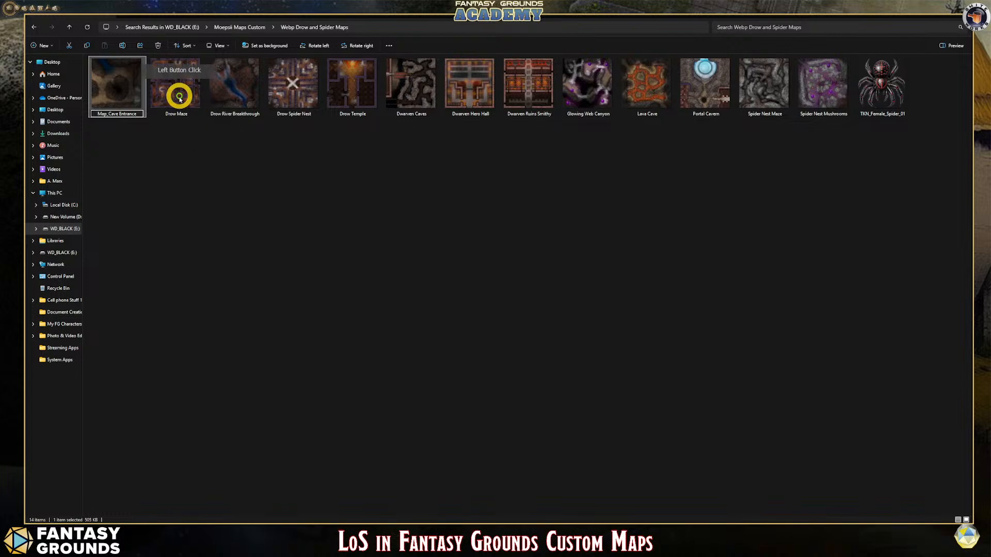
click(179, 144)
click(126, 88)
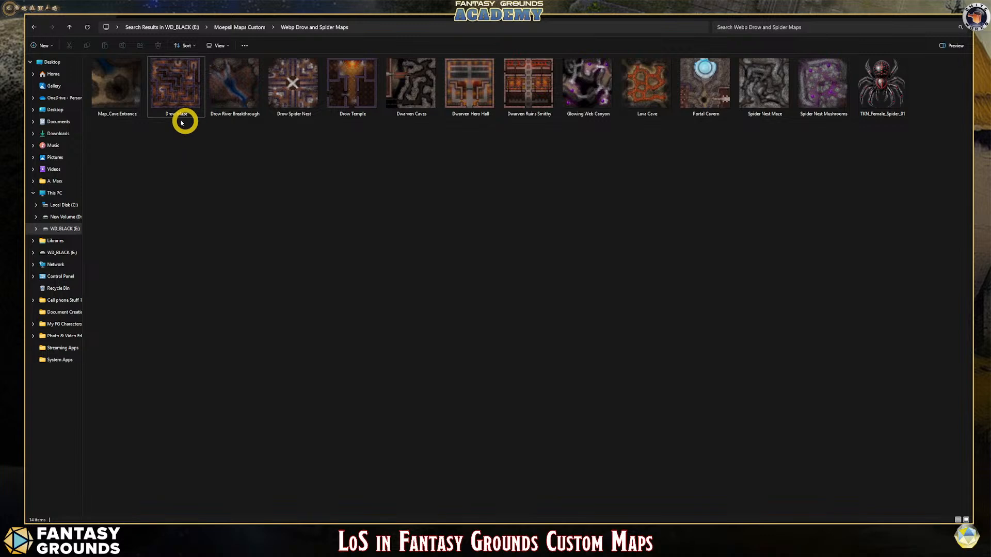
Rename the Drow Maze file as Map_Drow Maze.
click(169, 116)
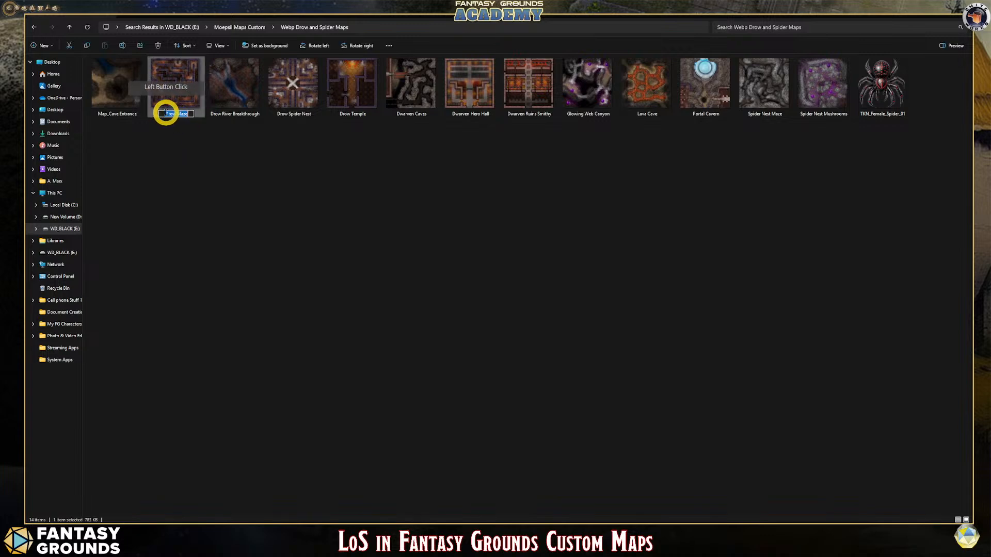
click(175, 117)
key(Home)
text(M)
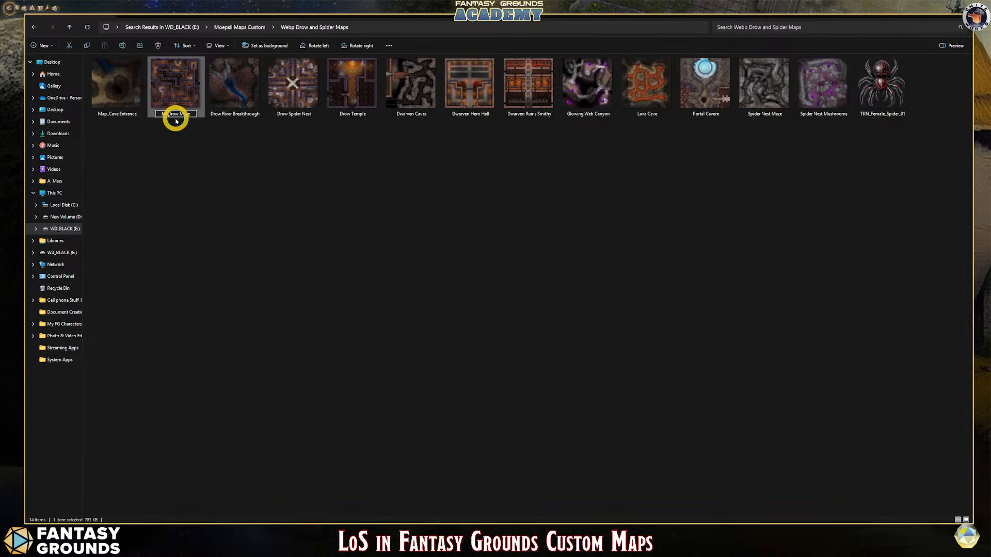
Rename the Drow River Breakthrough file as Map_Drow River Breakthrough.
click(219, 116)
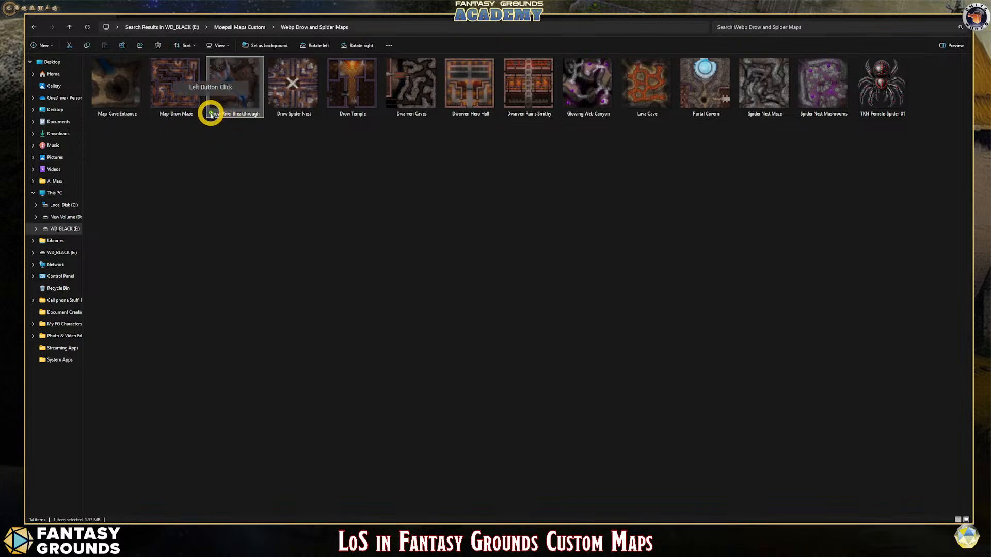
click(210, 115)
text(Ma)
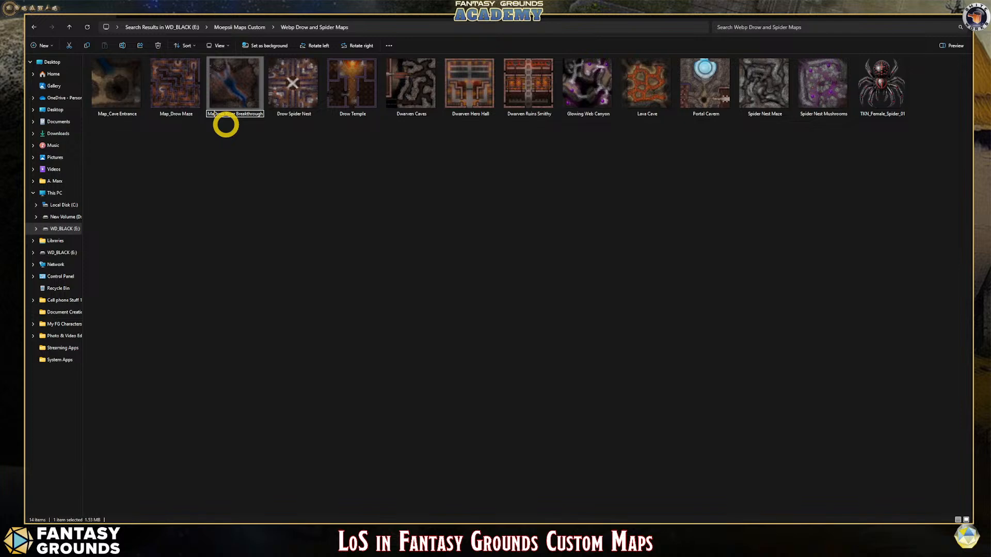
text(p_)
click(338, 145)
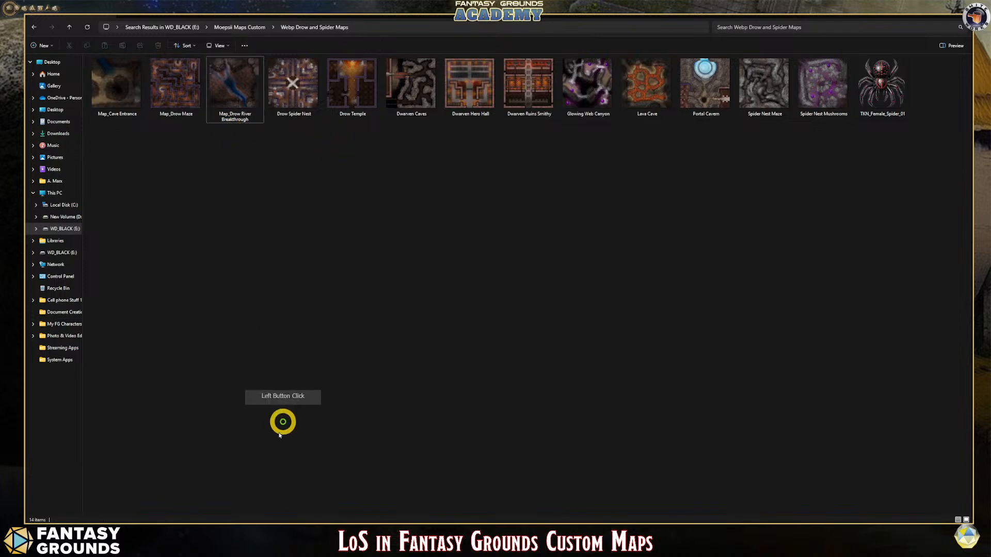
Switch back to Fantasy Grounds, open the campaign's Images list and move its window next to the sidebar.
click(150, 533)
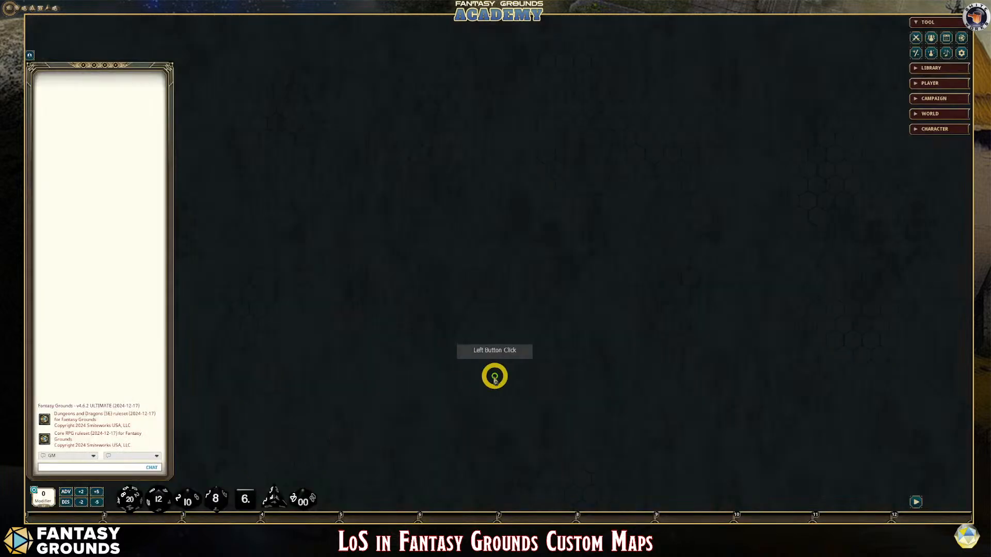
click(934, 99)
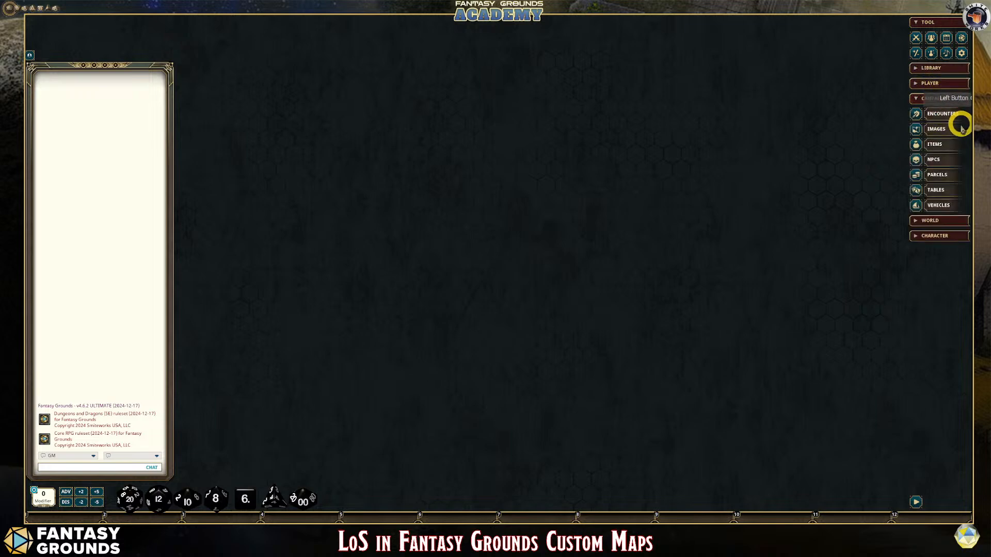
click(942, 130)
drag(513, 185, 633, 135)
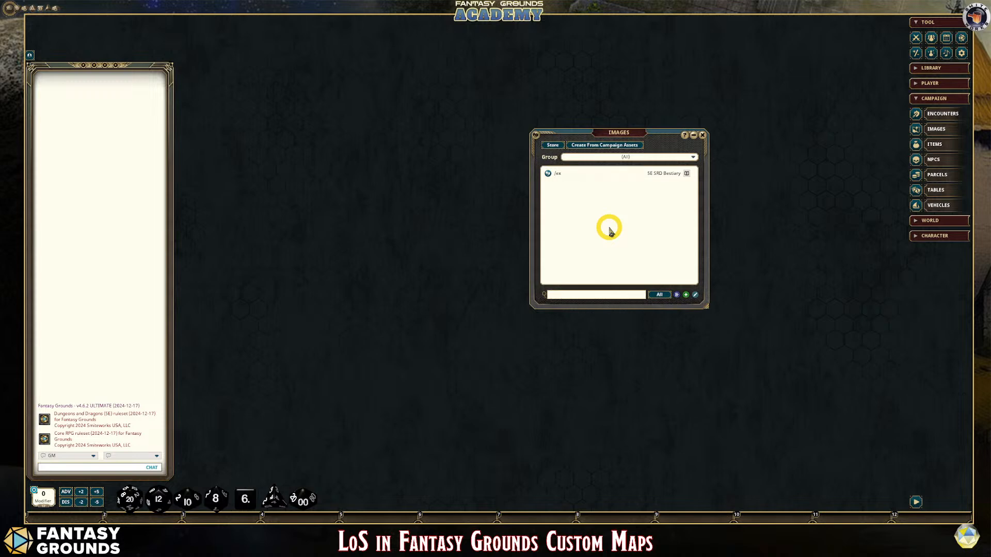
drag(614, 132, 755, 60)
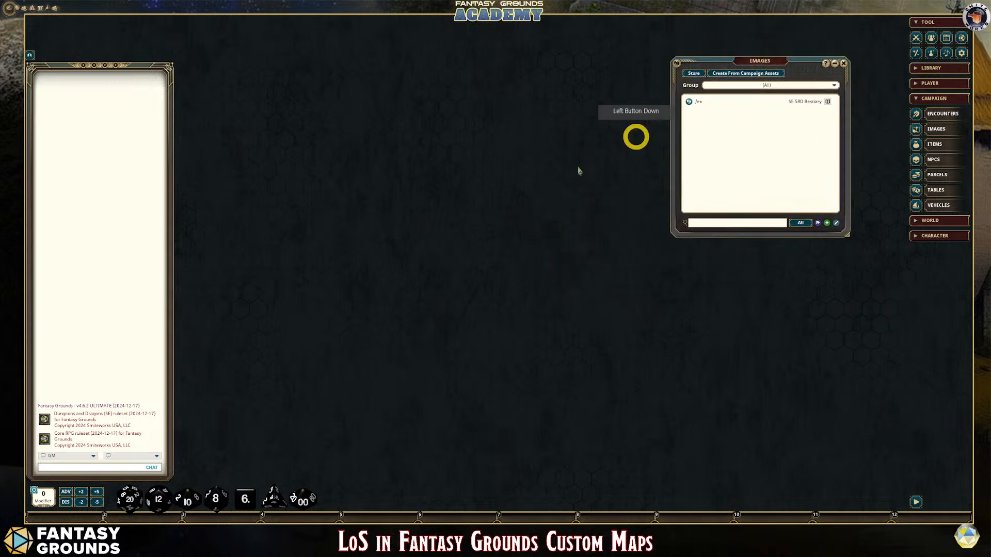
Switch to the File Explorer folder of custom maps and rename the Drow Spider Nest file as Map_Drow Spider Nest.
click(166, 522)
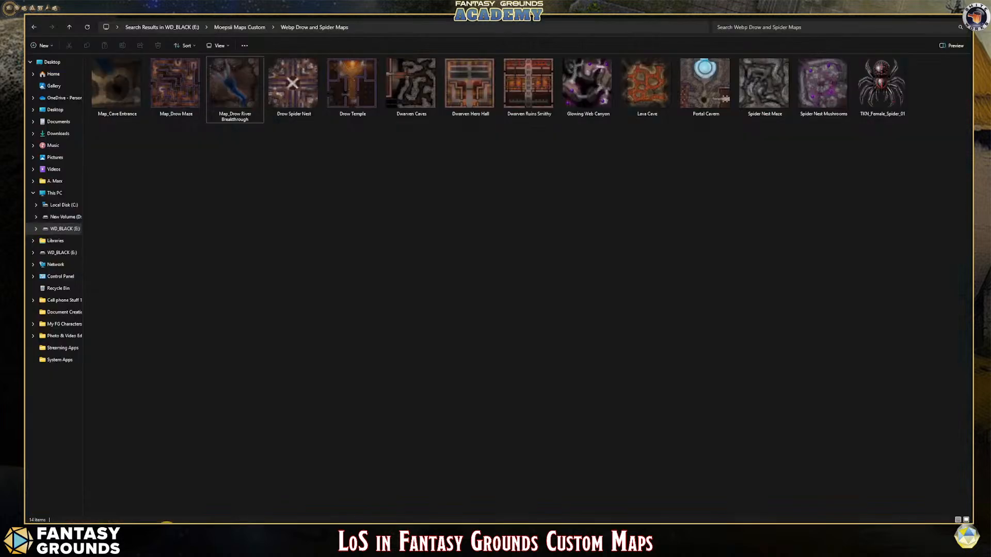
click(227, 116)
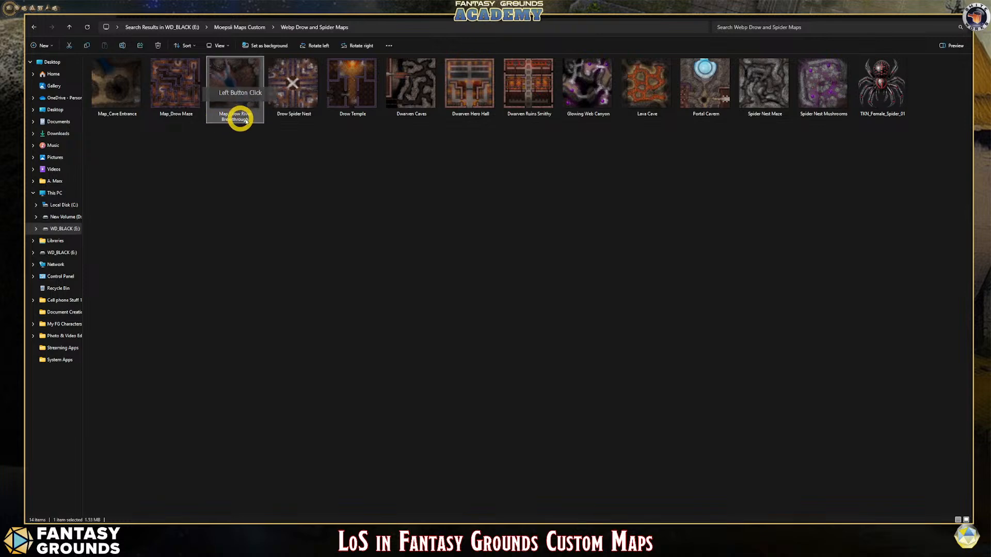
click(279, 115)
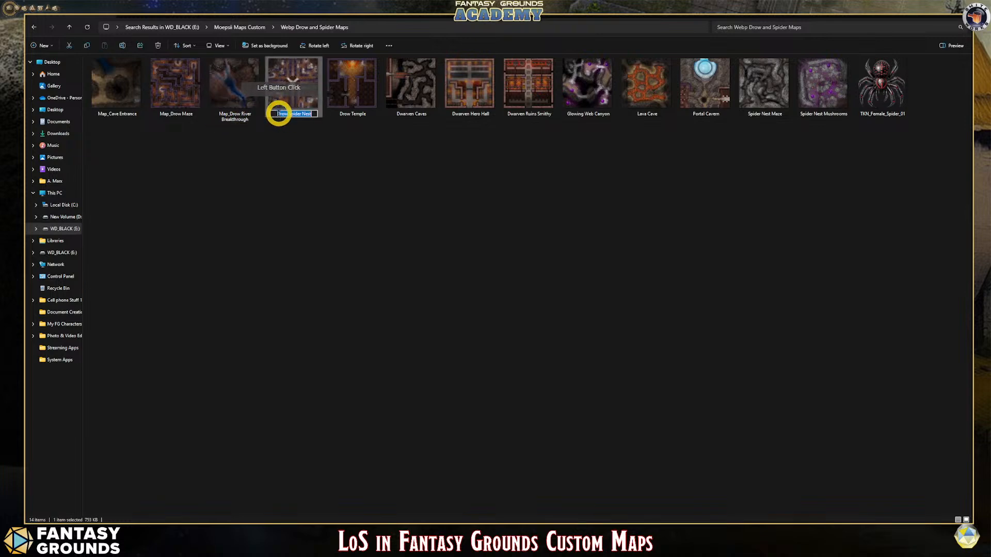
click(292, 114)
key(BackSpace)
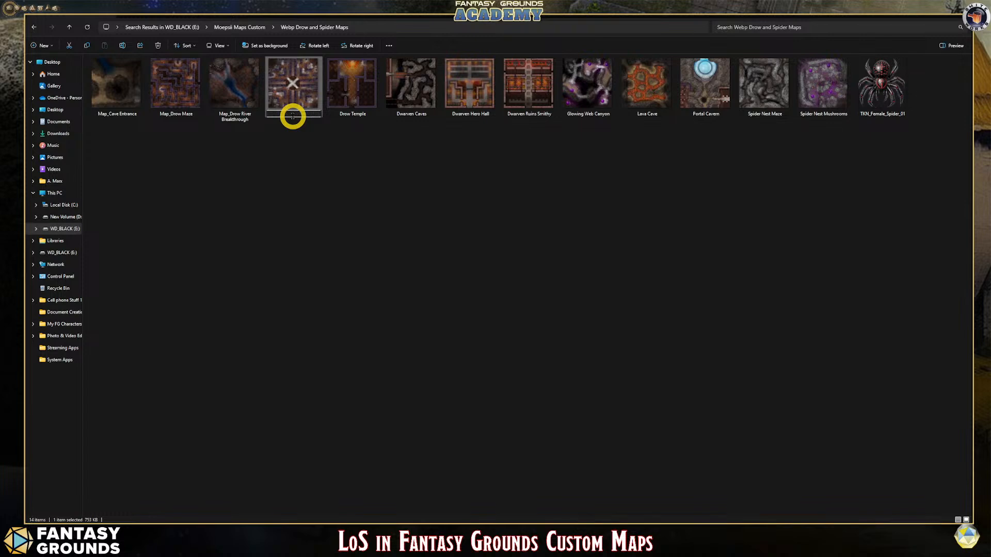
Rename the Drow Temple file as Map_Drow Temple.
click(342, 109)
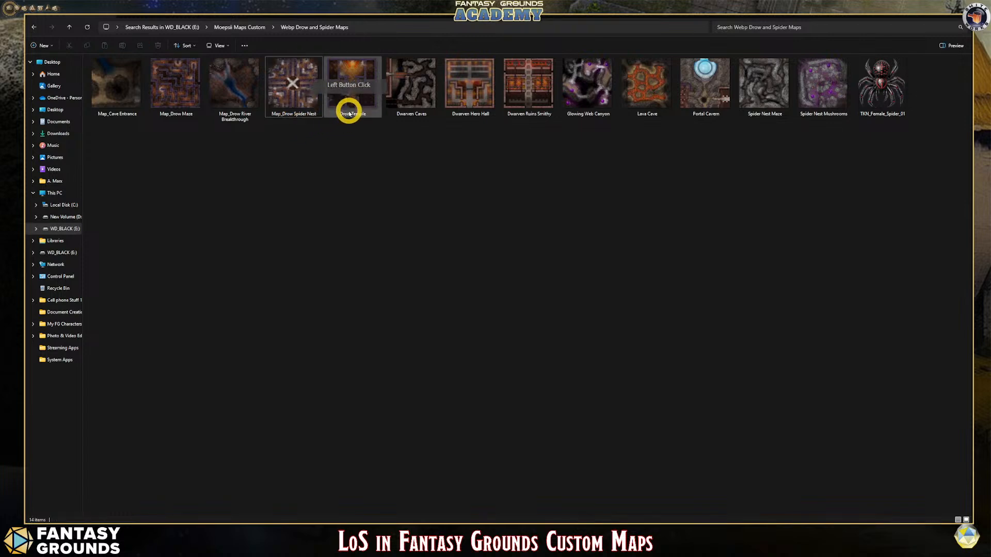
click(363, 115)
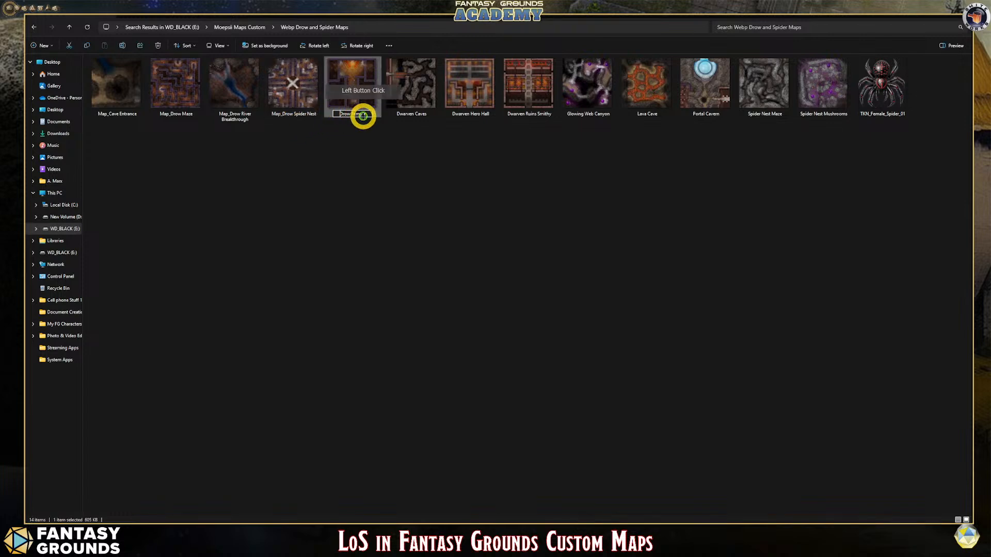
key(Home)
text(M)
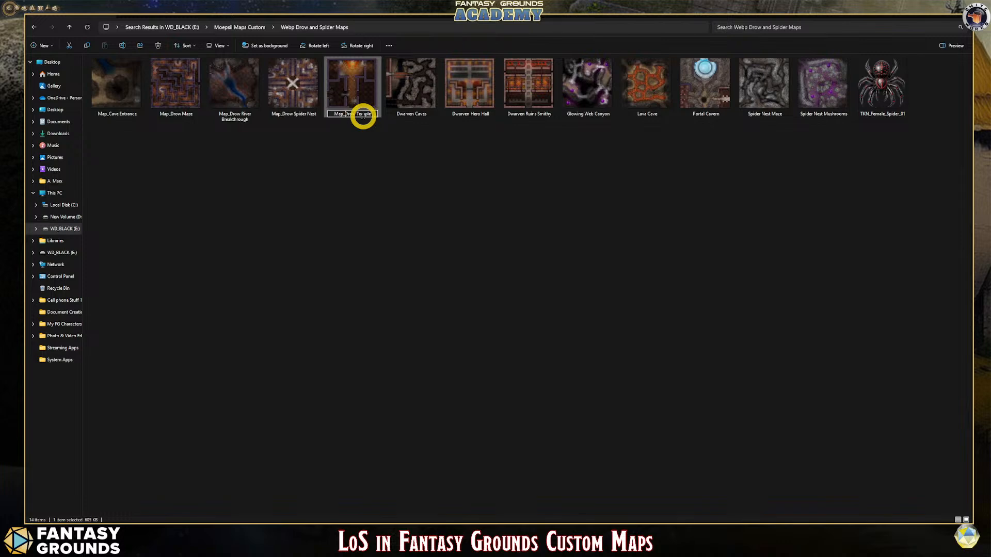
click(409, 153)
Rename the Dwarven Caves file as Map_Dwarven Caves.
click(402, 113)
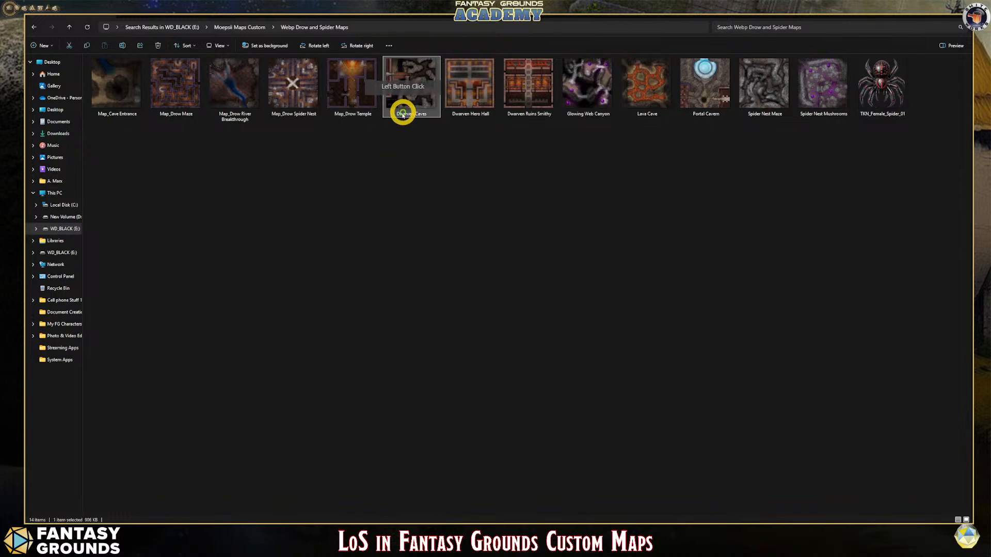
click(396, 113)
click(426, 124)
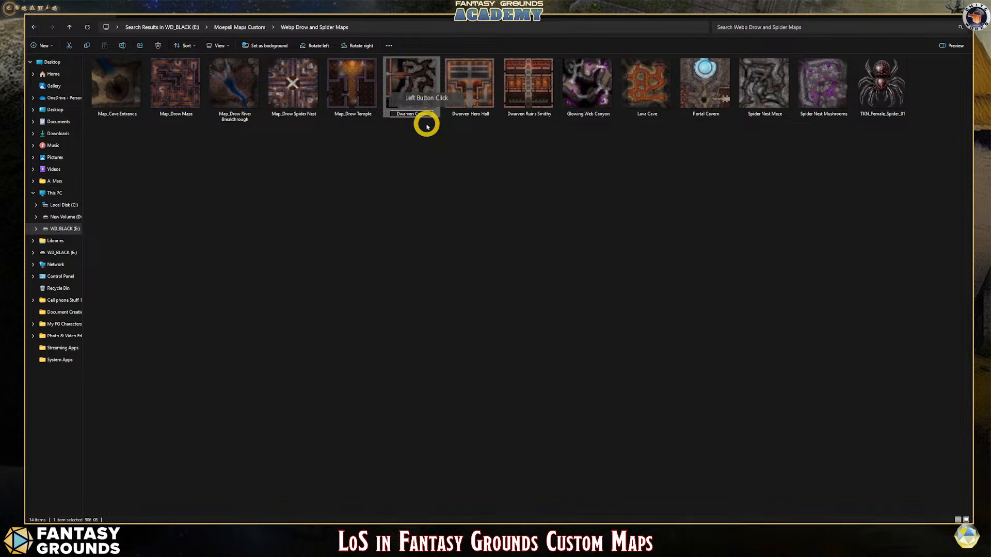
text(Ma)
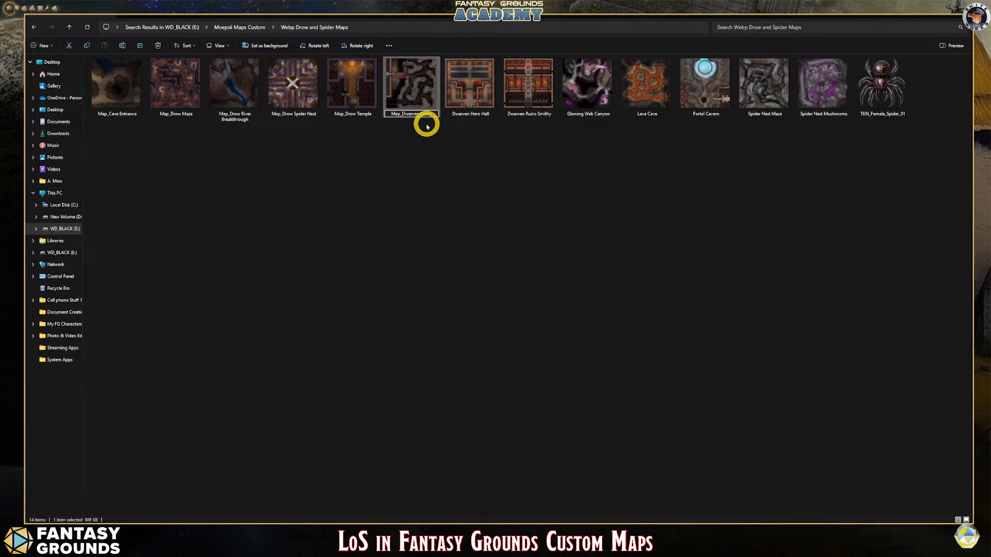
text(p_)
Rename the Dwarven Hero Hall file as Map_Dwarven Hero Hall.
click(449, 118)
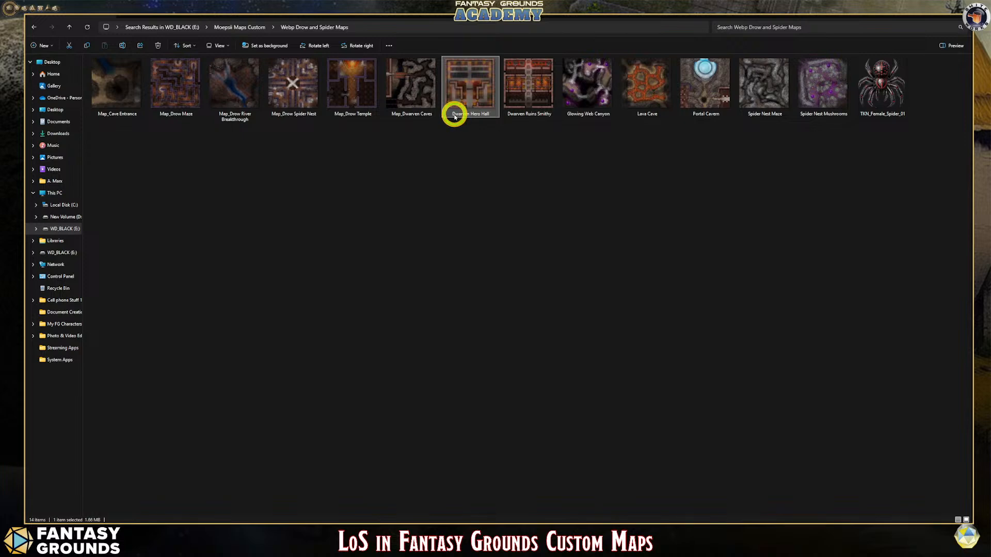
click(455, 115)
click(461, 120)
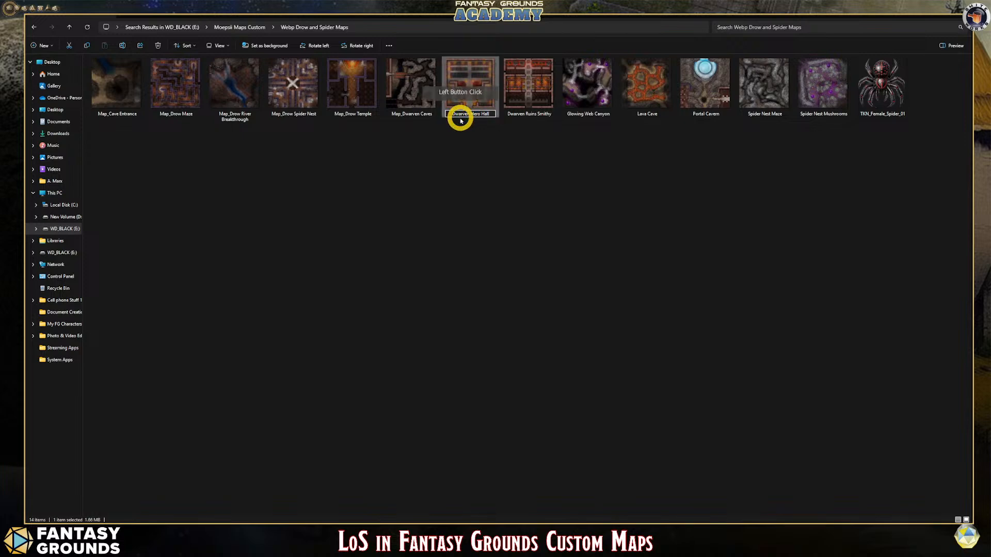
text(Map_)
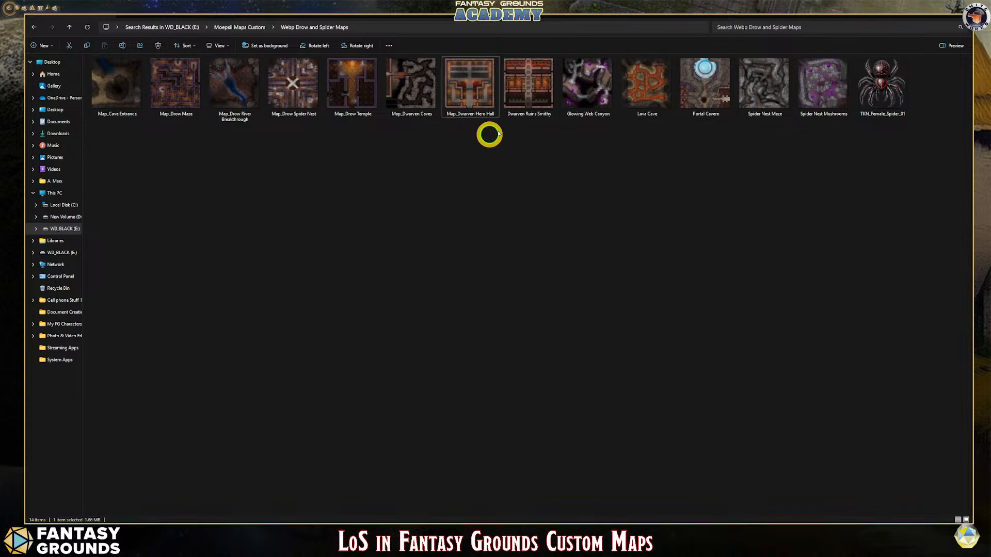
Rename the Dwarven Ruins Smithy file as Map_Dwarven Ruins Smithy.
click(508, 115)
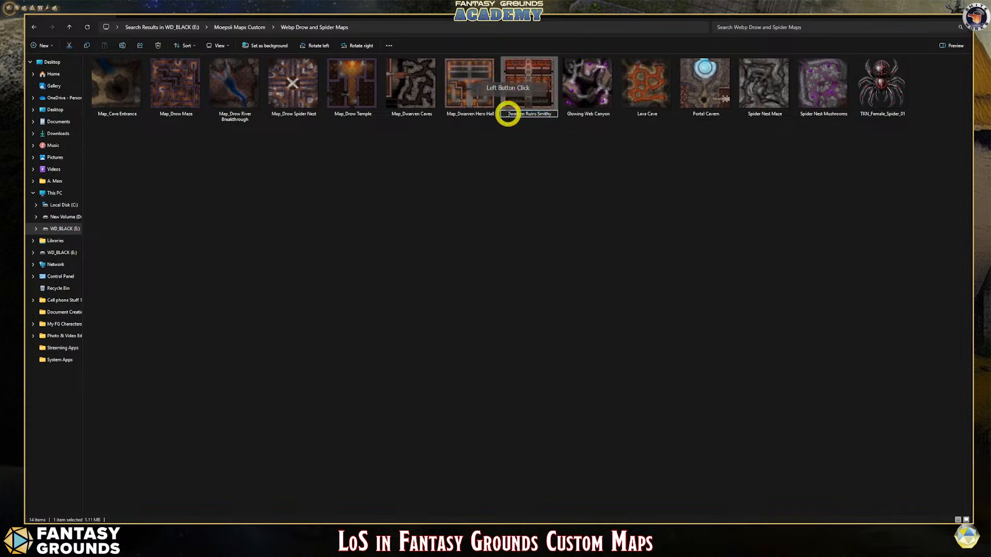
click(515, 120)
text(Ma)
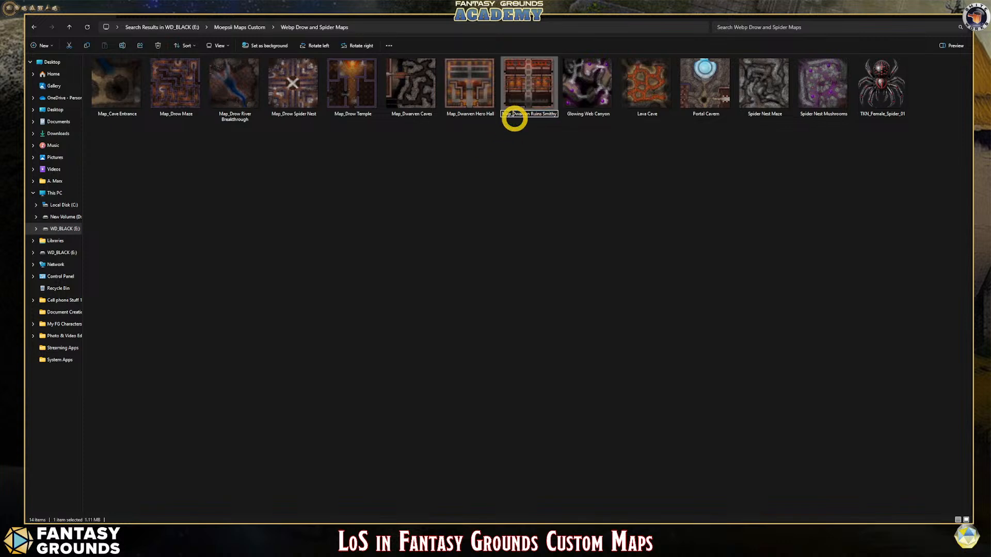
text(p_)
Rename the Glowing Web Canyon file as Map_Glowing Web Canyon.
click(569, 114)
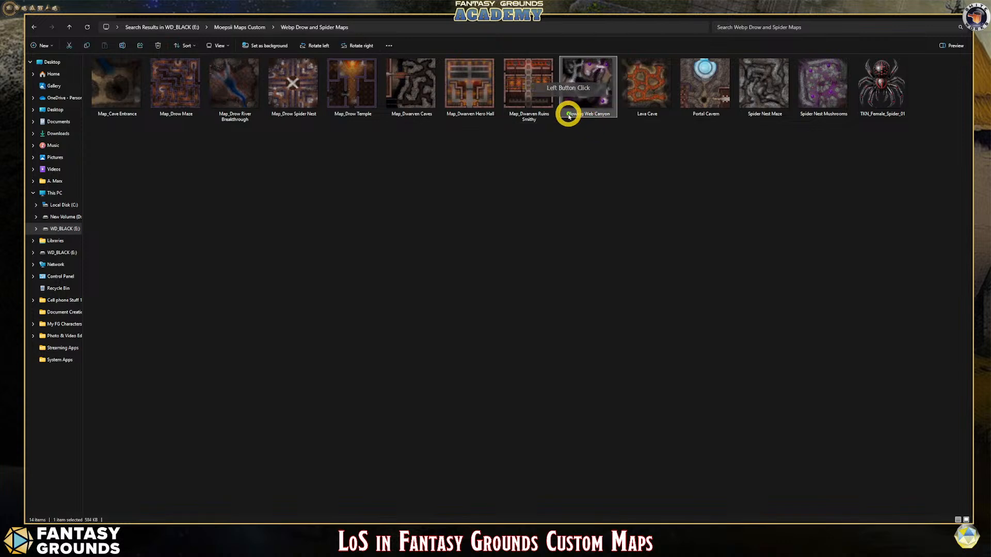
click(588, 114)
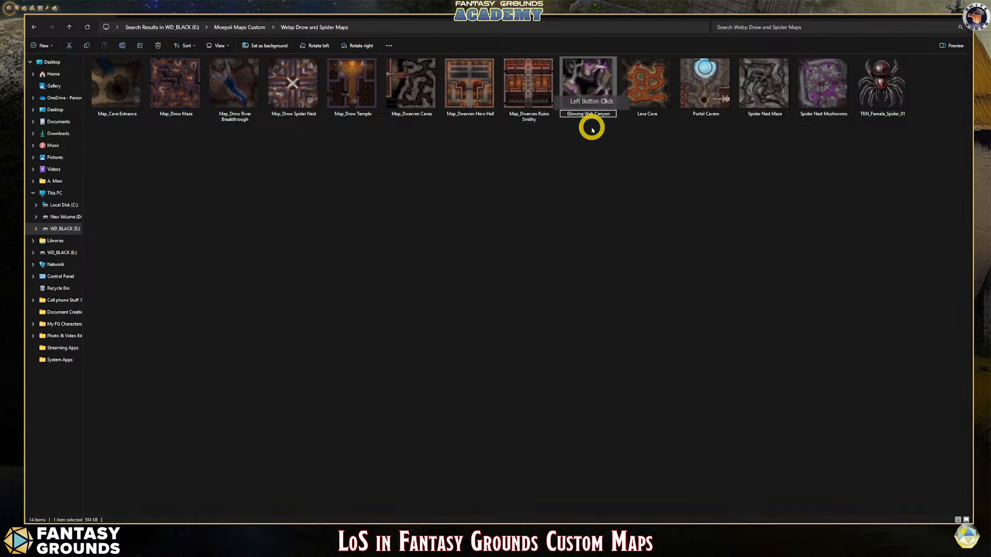
text(Map_)
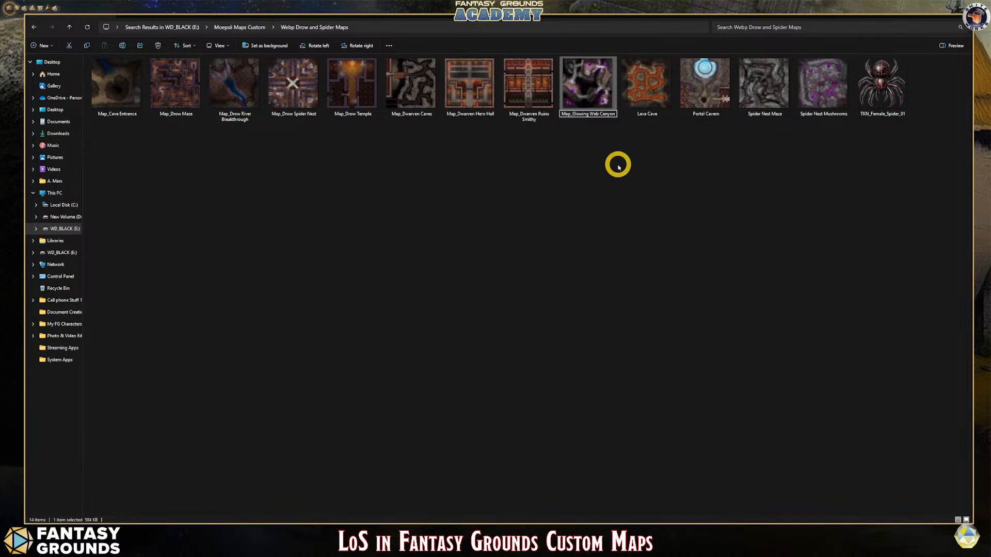
Rename the Lava Cave file as Map_Lava Cave.
click(645, 113)
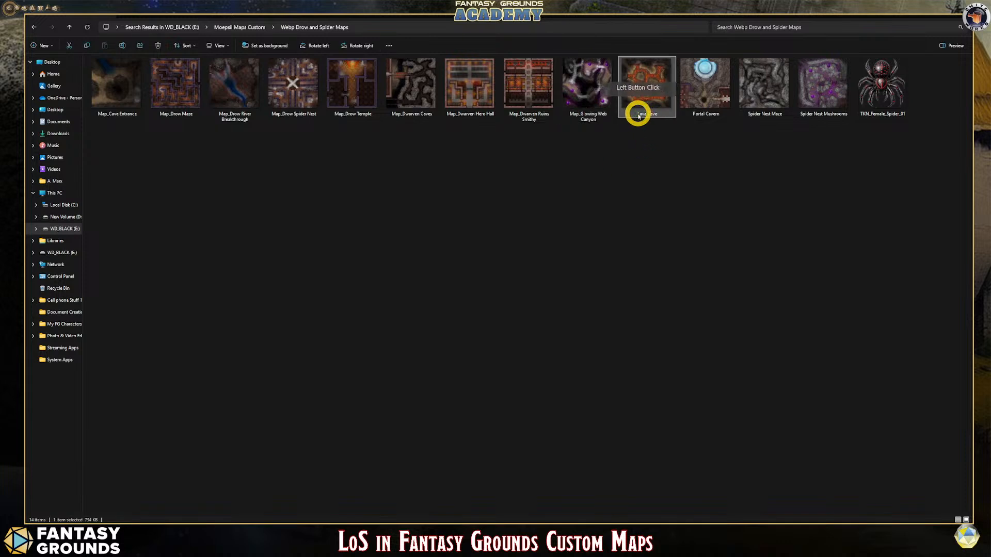
click(640, 114)
text(Map_)
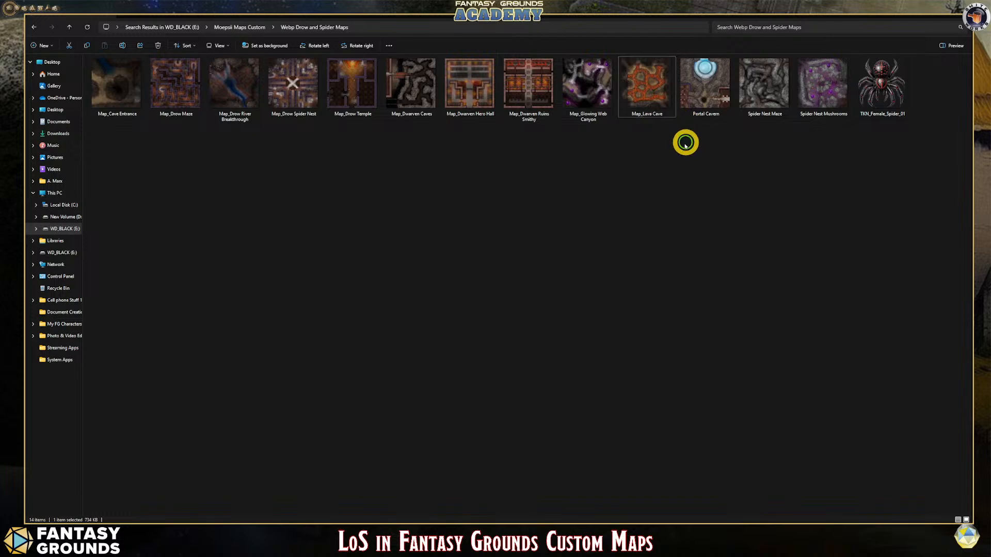
click(634, 175)
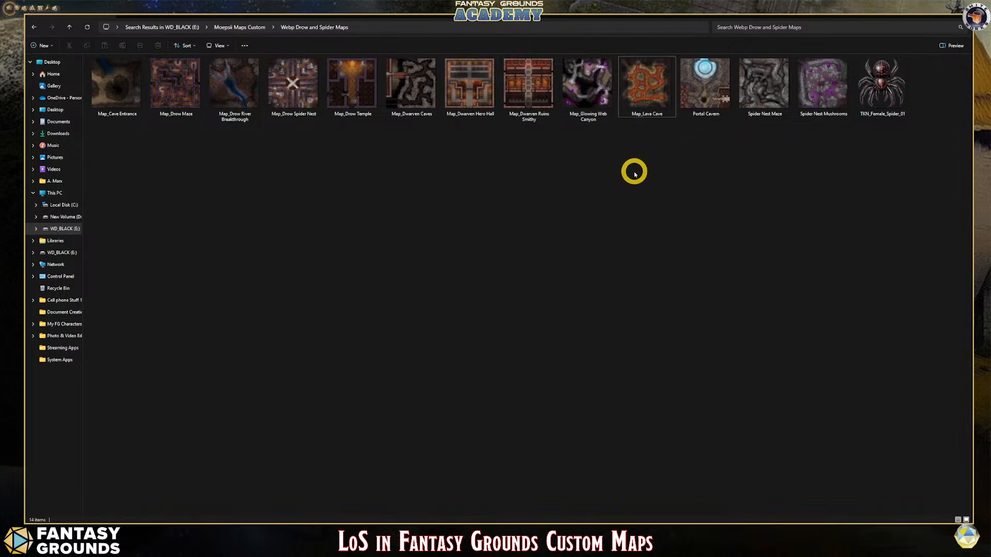
Rename the Portal Cavern file as Map_Portal Cavern.
click(694, 114)
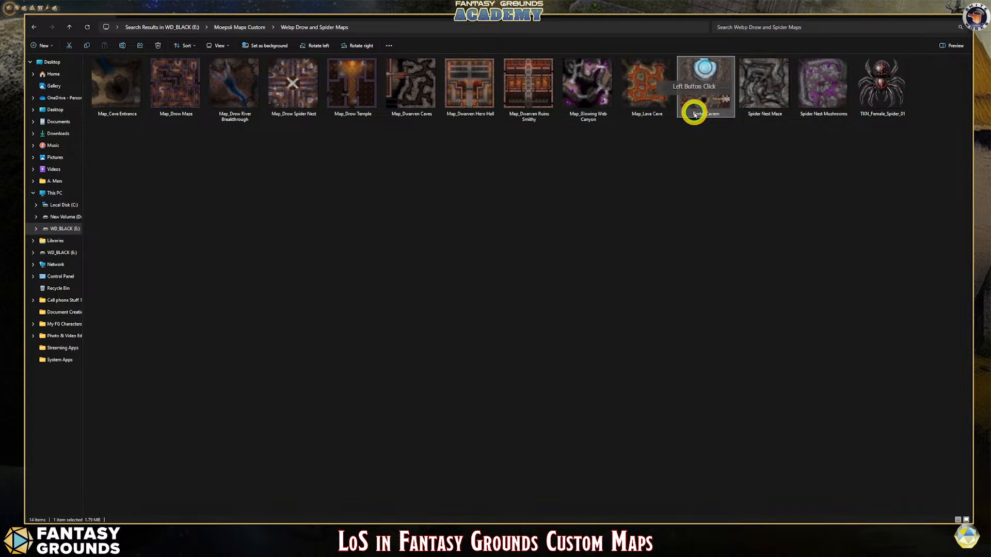
click(694, 114)
click(728, 129)
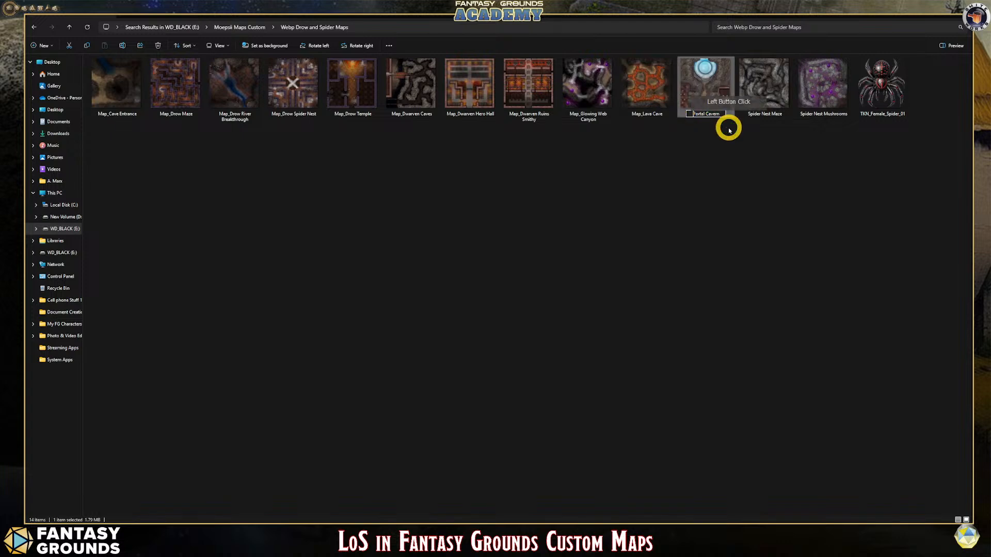
text(Ma)
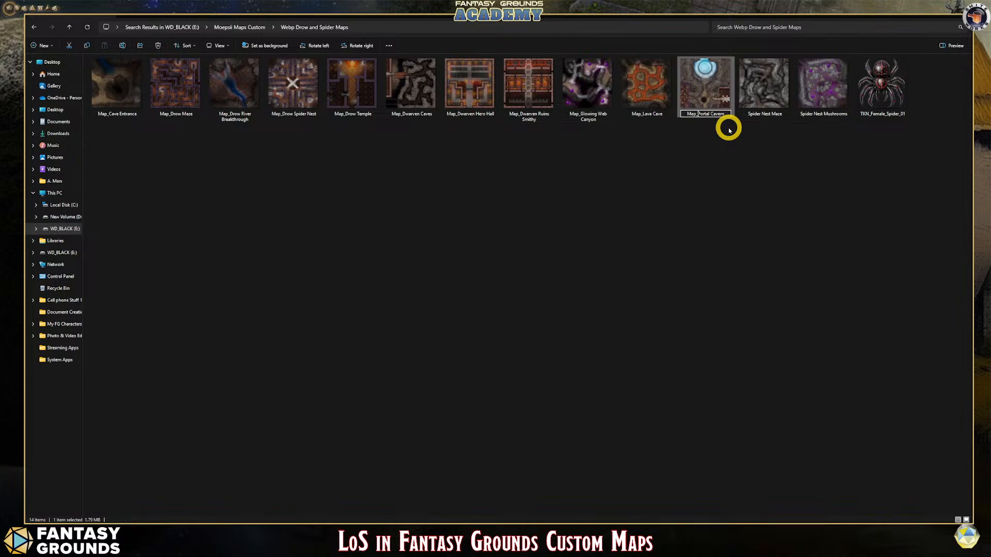
text(p_)
Rename the Spider Nest Maze file as Map_Spider Nest Maze.
click(754, 115)
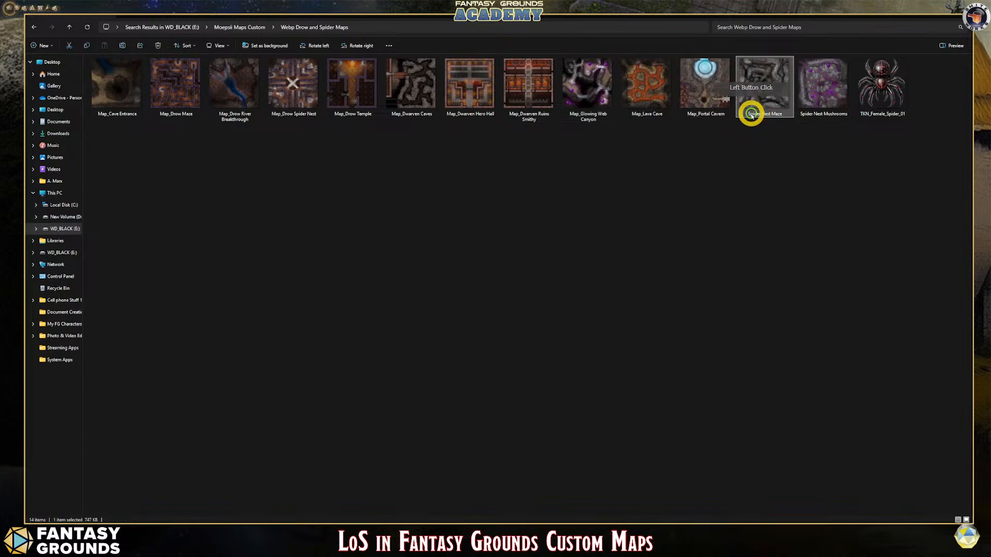
click(751, 115)
click(764, 124)
text(Ma)
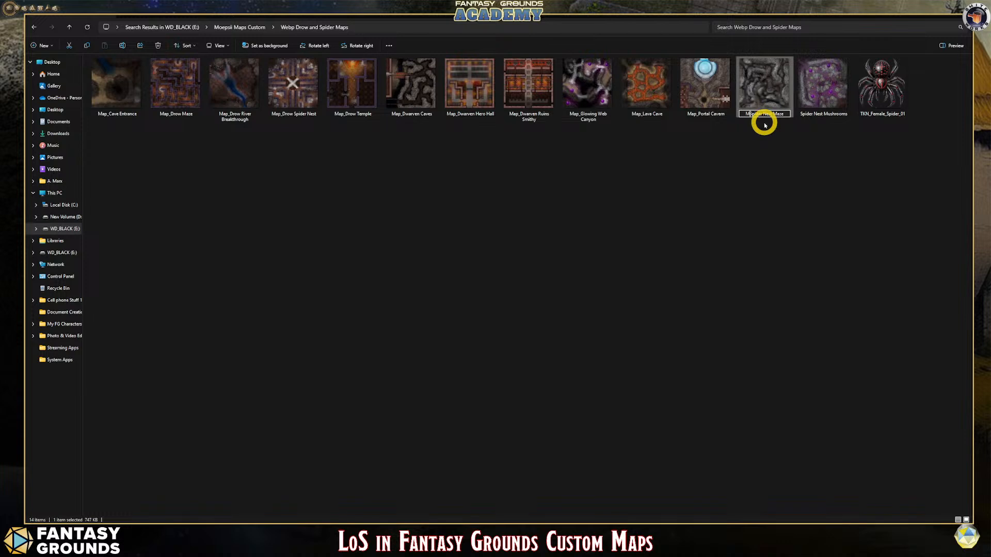
text(p_)
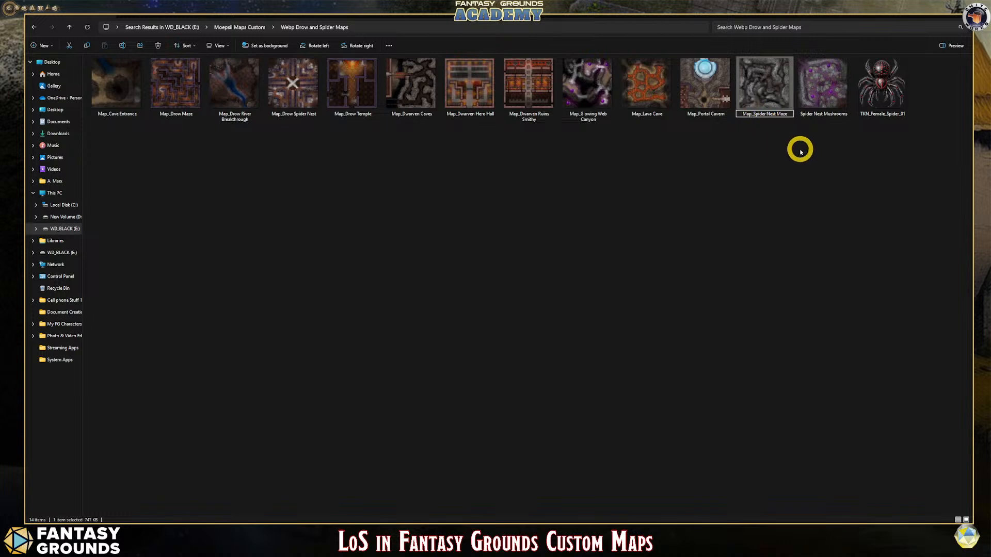
Rename the Spider Nest Mushrooms file as Map_Spider Nest Mushrooms.
click(825, 116)
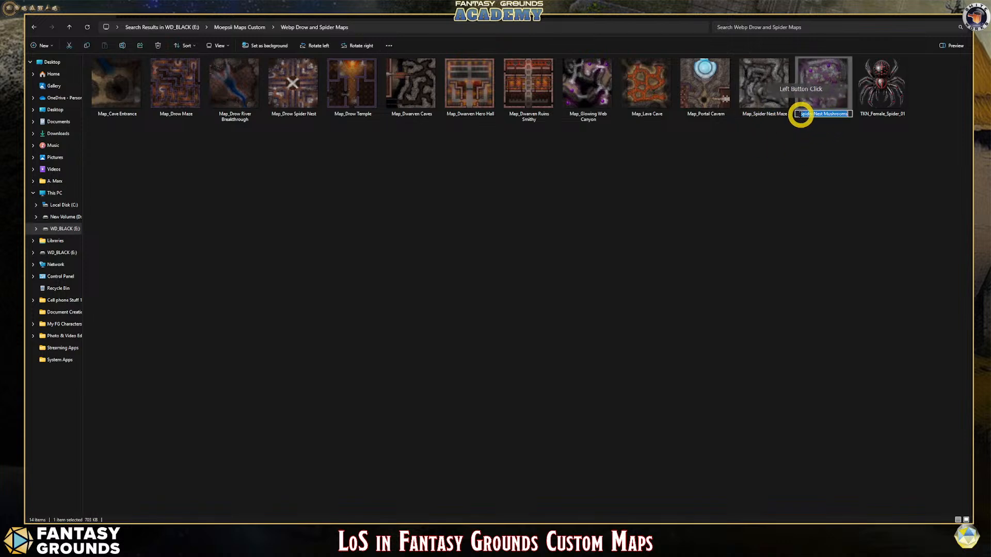
click(855, 129)
text(M)
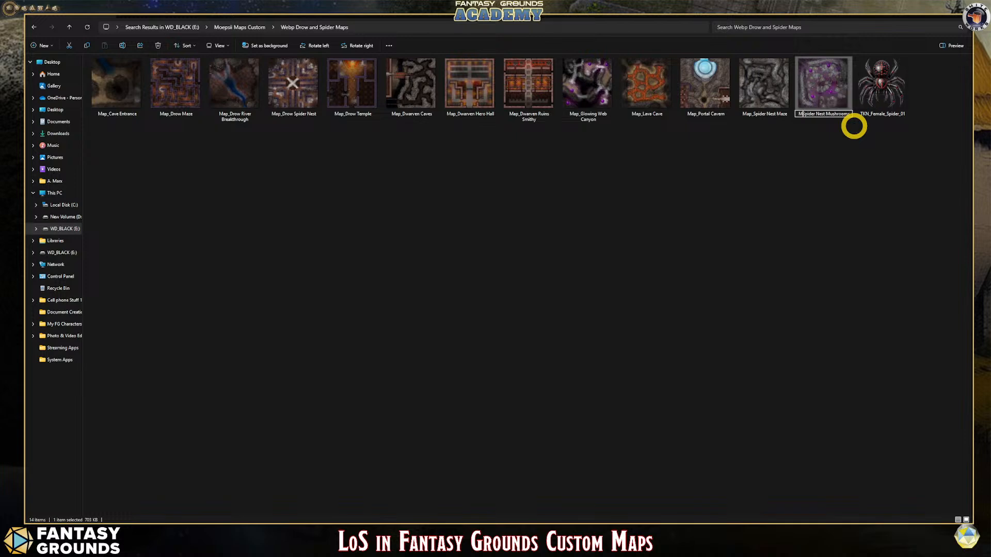
text(ap_)
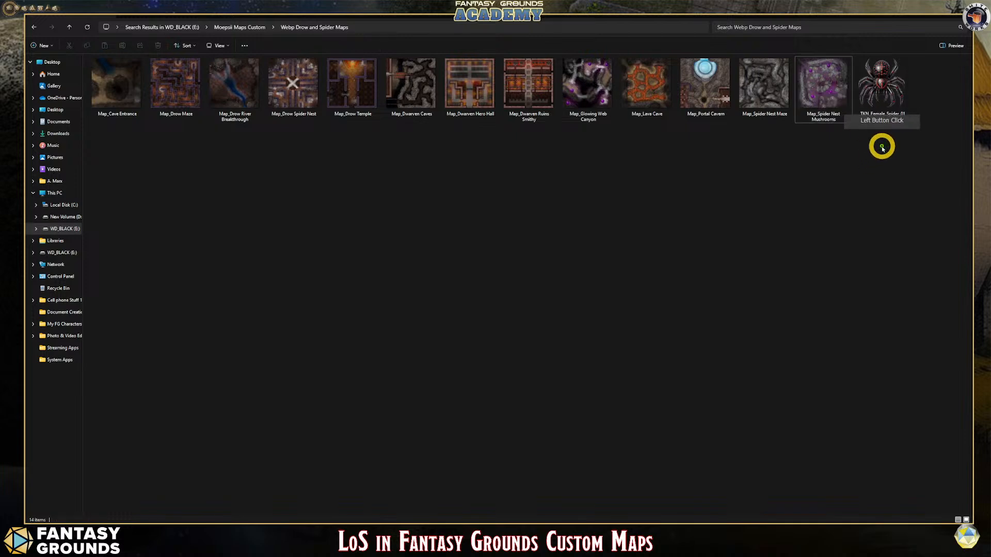
click(873, 80)
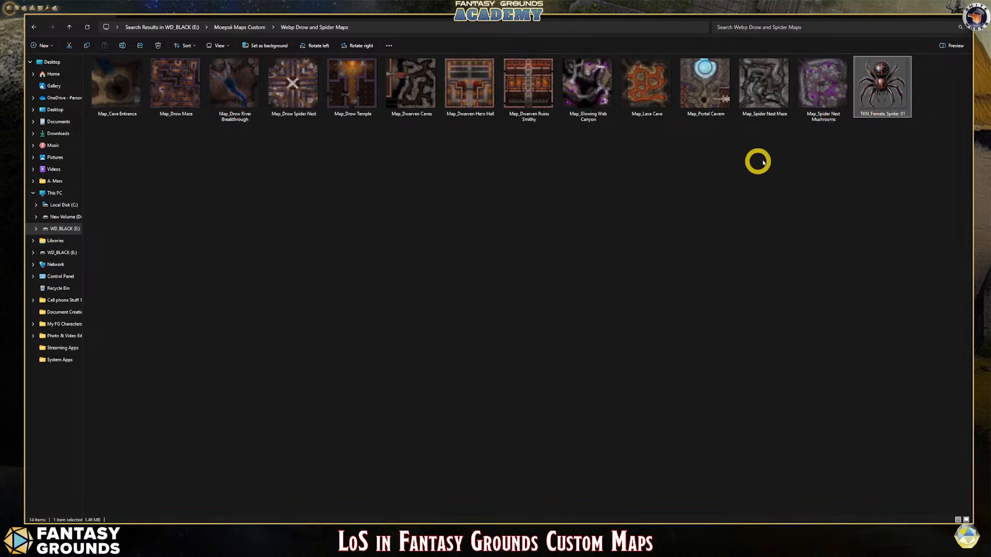
drag(109, 134, 537, 146)
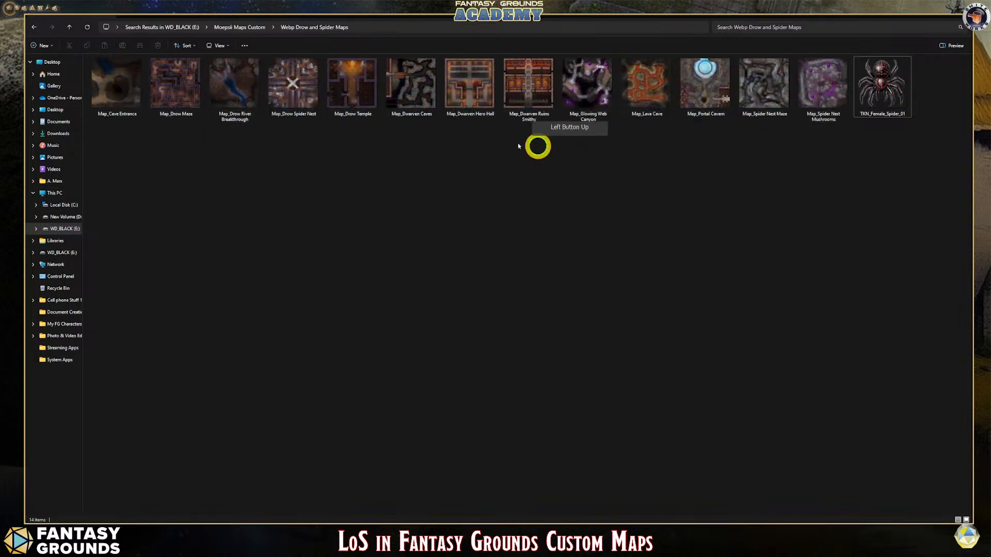
click(363, 114)
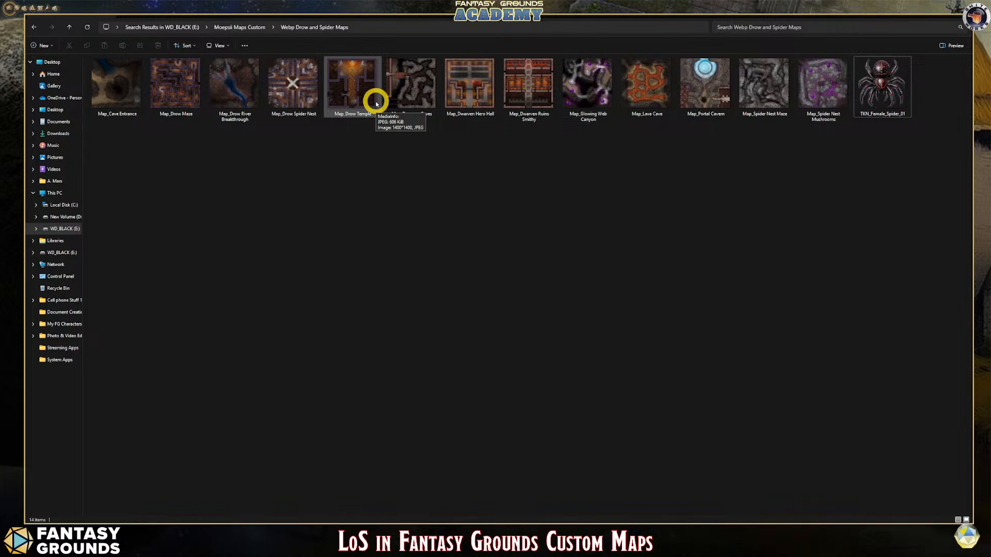
click(101, 110)
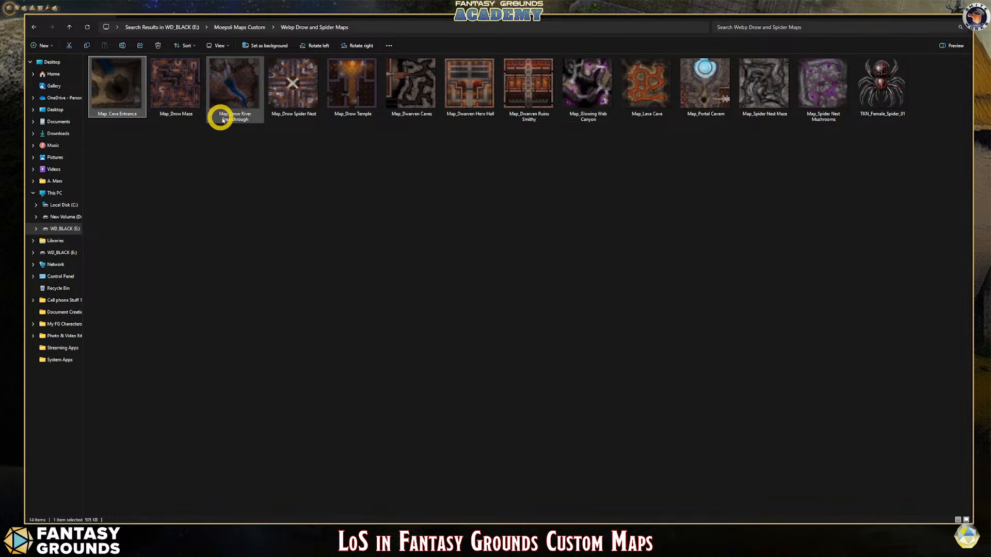
click(245, 118)
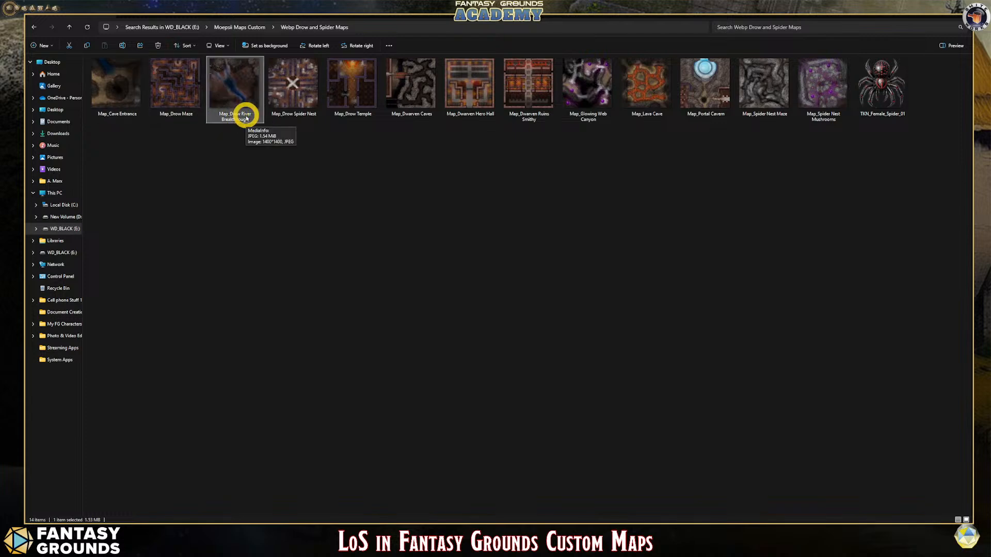
Check the file sizes of the map images one by one, from Map_Drow Spider Nest through Map_Lava Cave.
click(298, 116)
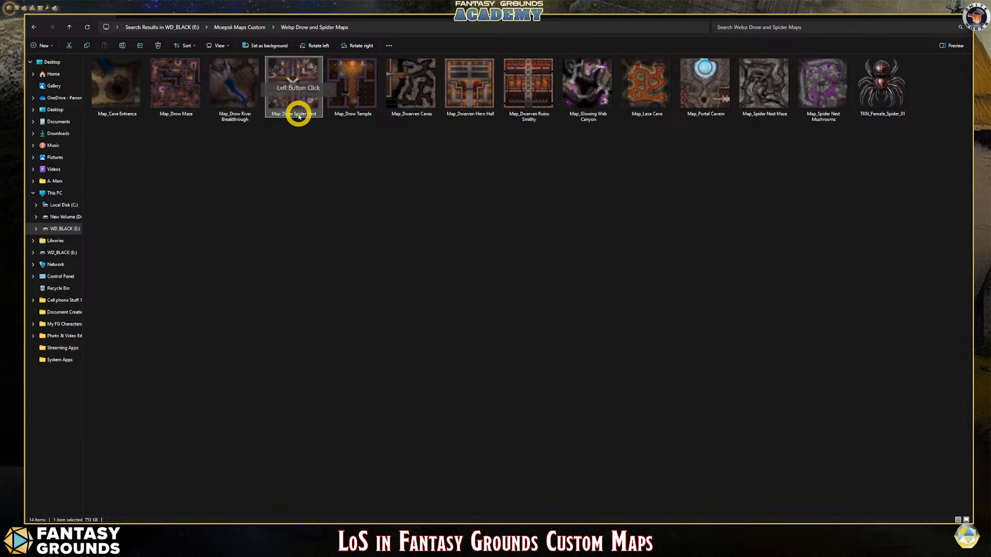
click(343, 109)
click(413, 115)
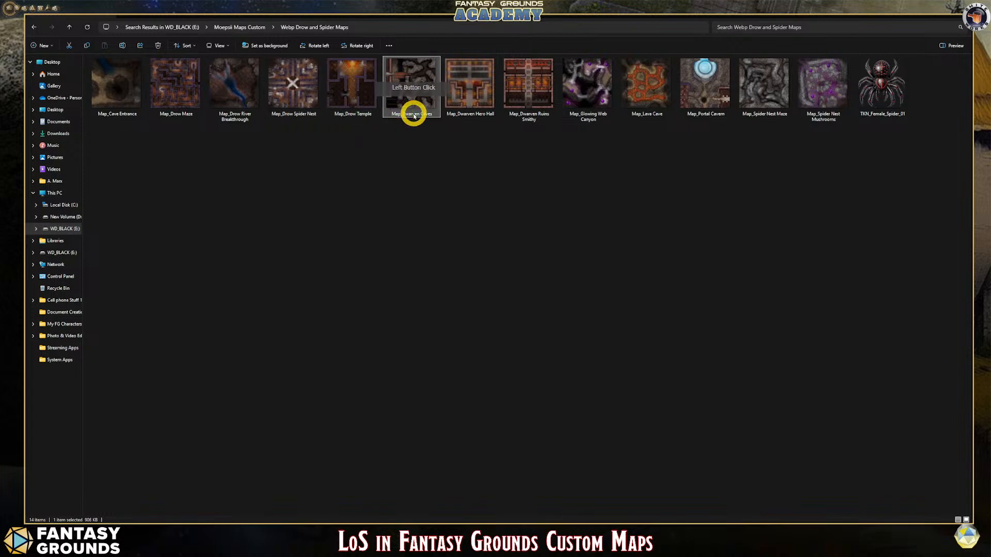
click(468, 114)
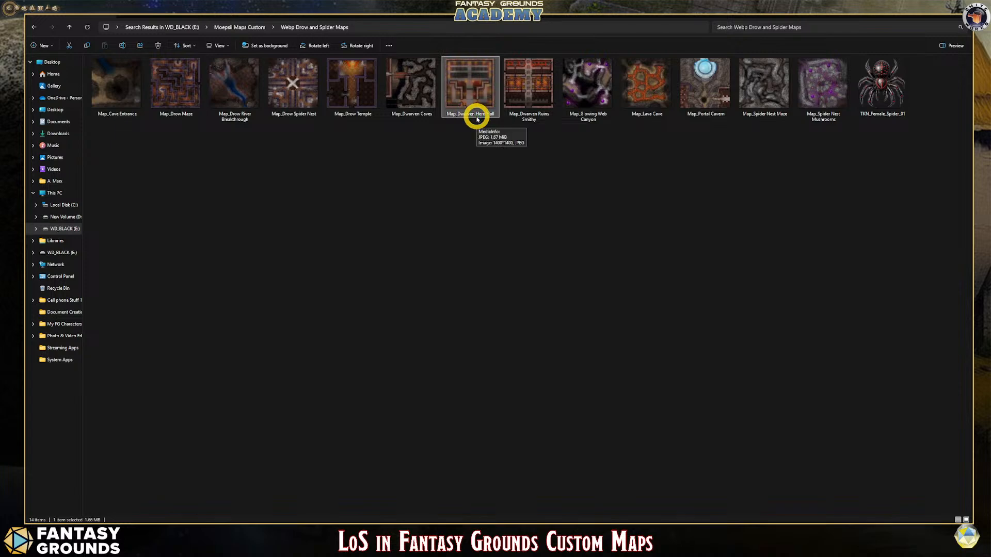
click(522, 114)
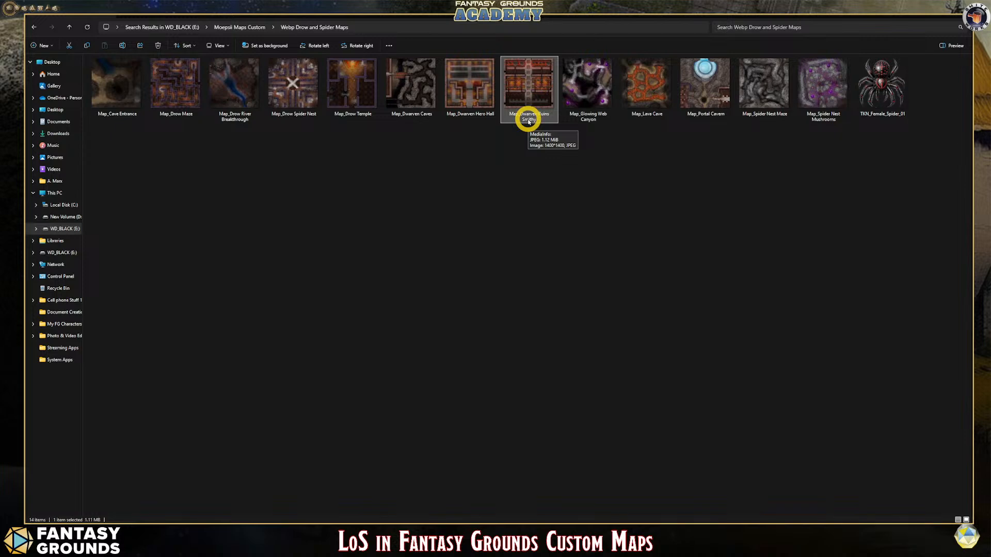
click(594, 113)
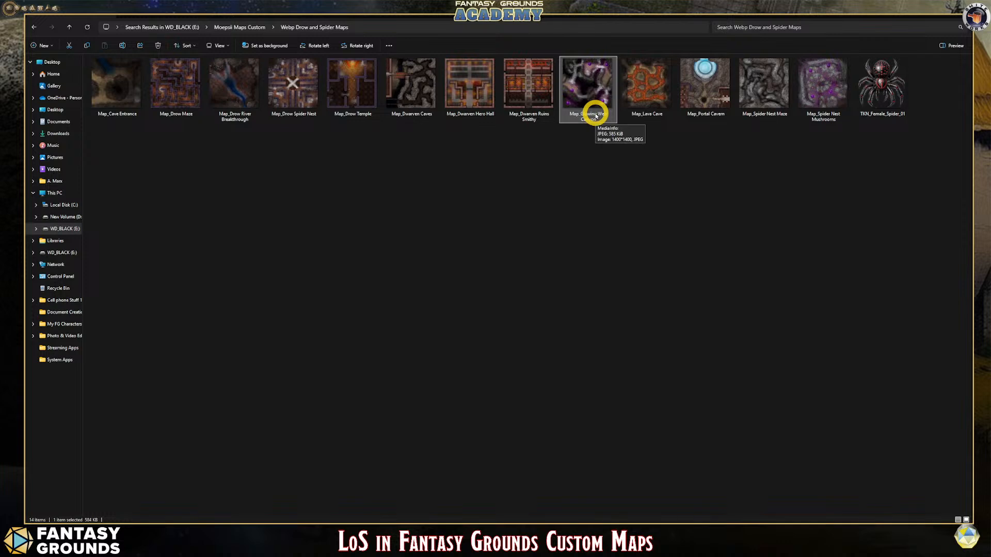
click(644, 113)
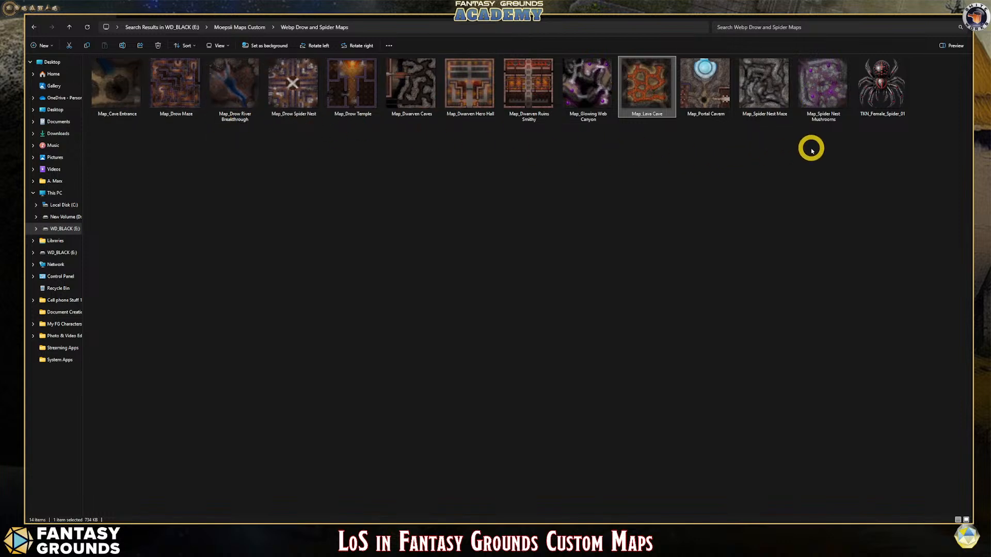
drag(824, 133, 184, 192)
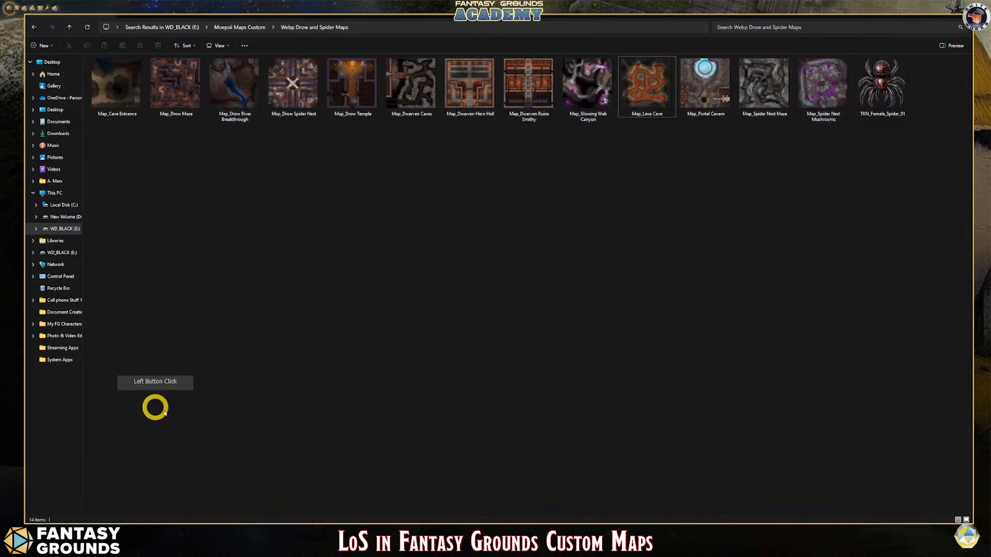
Switch to GIMP and open the Batch Image Manipulation plugin.
mouse_move(371, 522)
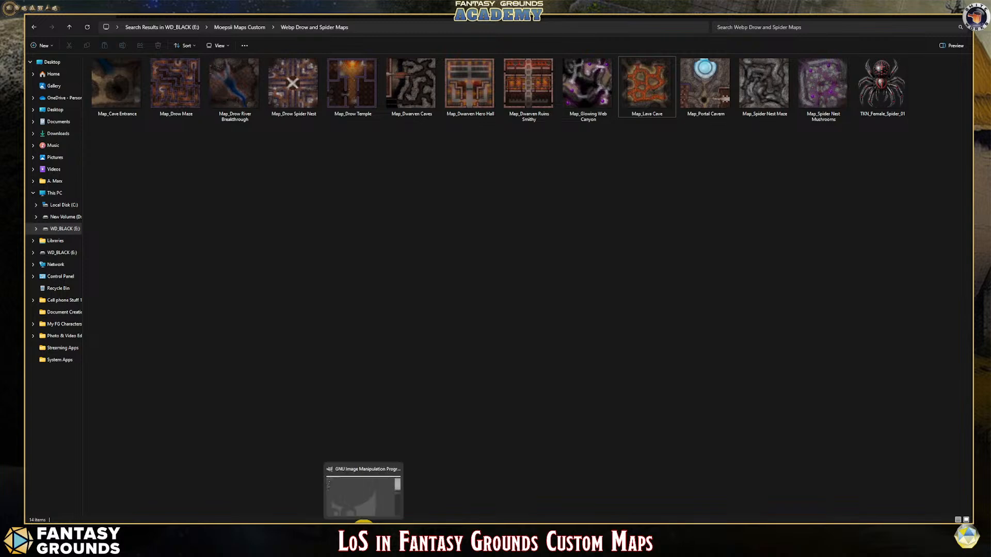
click(362, 488)
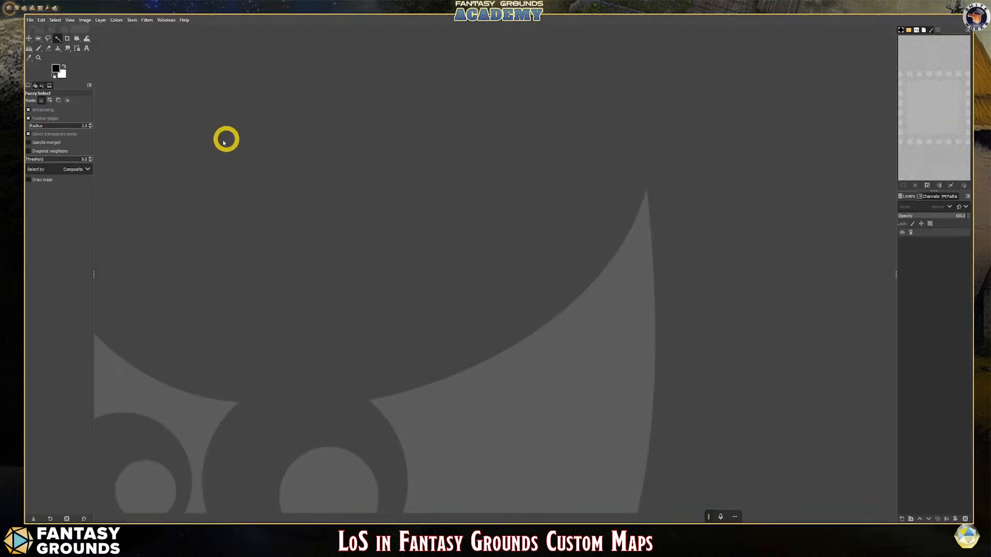
click(43, 20)
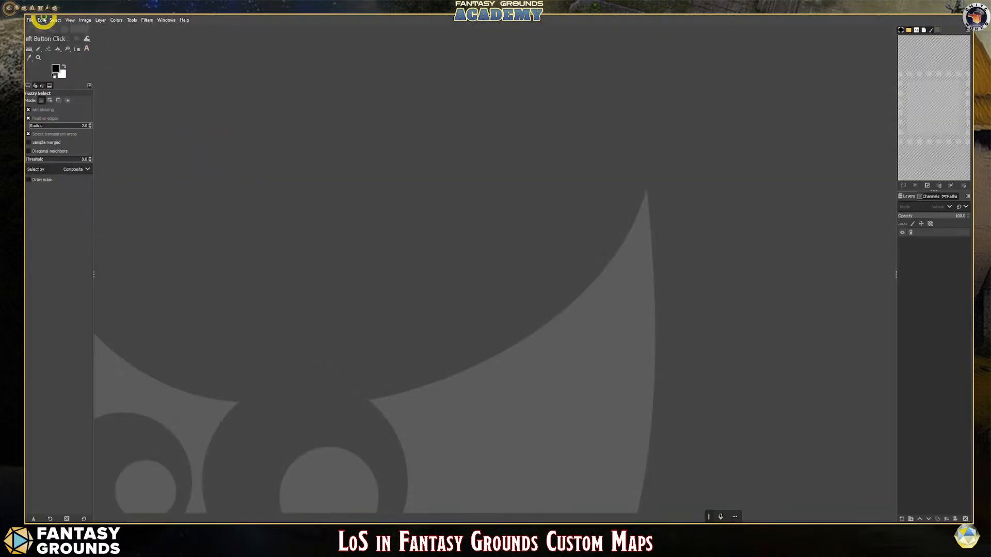
click(28, 19)
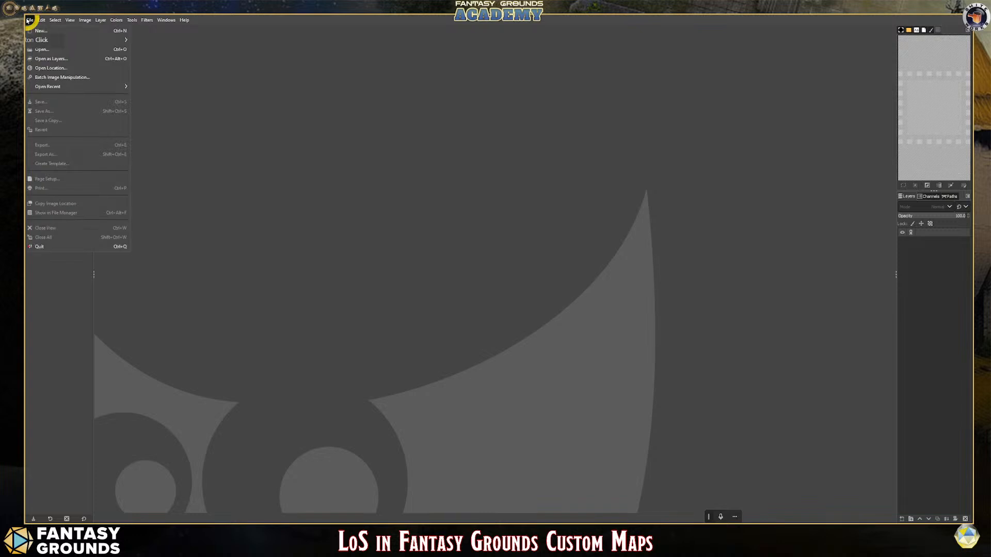
click(69, 77)
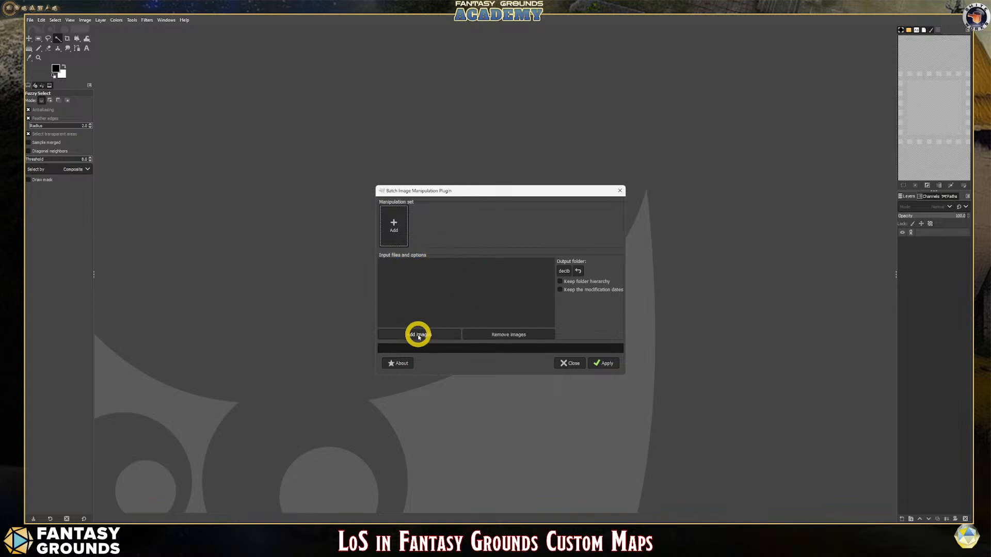
Add a format and compression change to the manipulation set, using WebP with an image quality of 75.
click(393, 223)
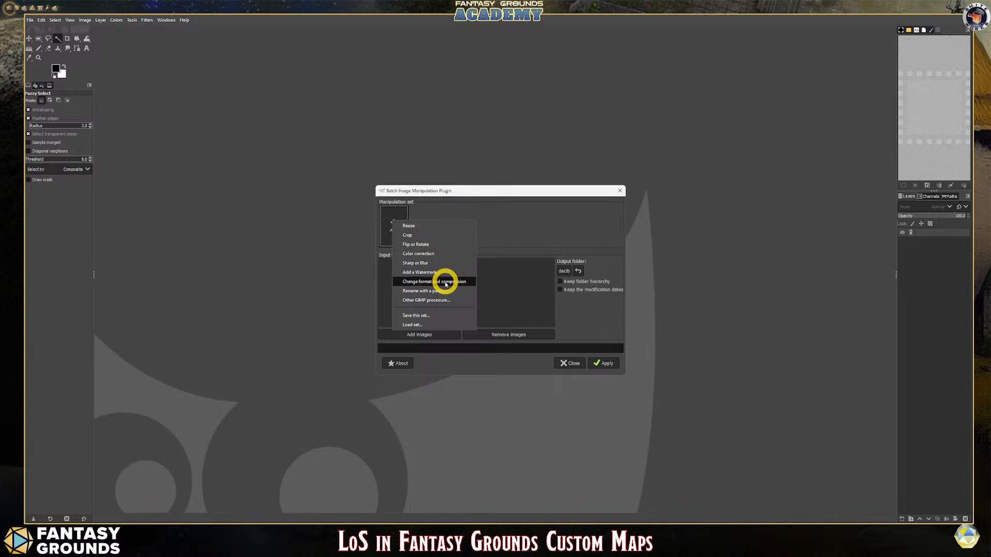
click(446, 282)
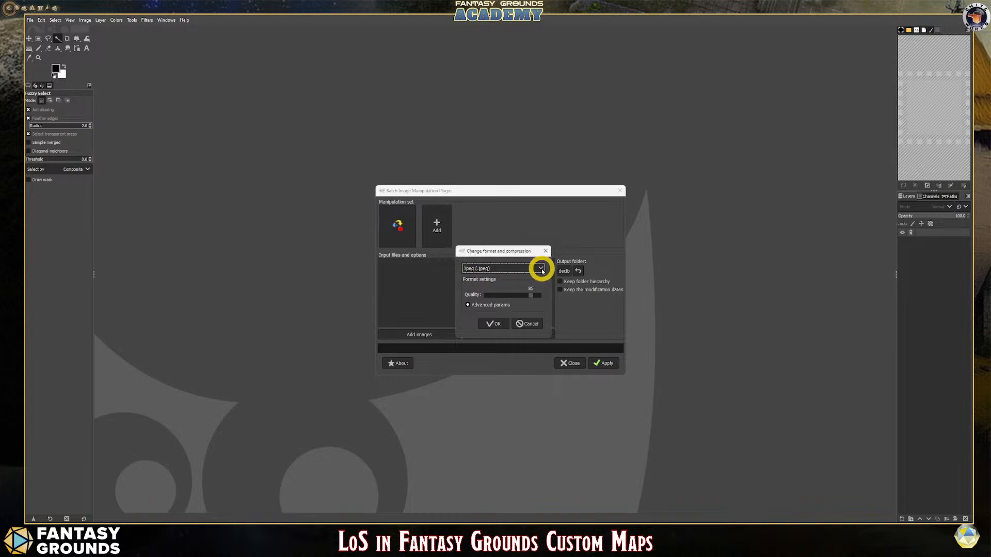
click(537, 271)
click(485, 353)
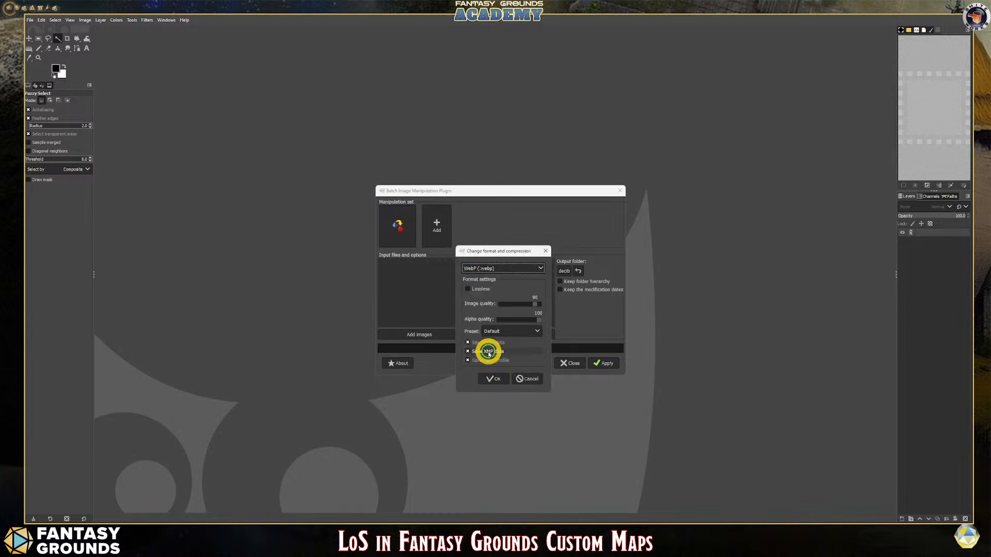
click(559, 321)
mouse_move(538, 305)
mouse_down()
mouse_move(487, 300)
mouse_move(531, 307)
mouse_up()
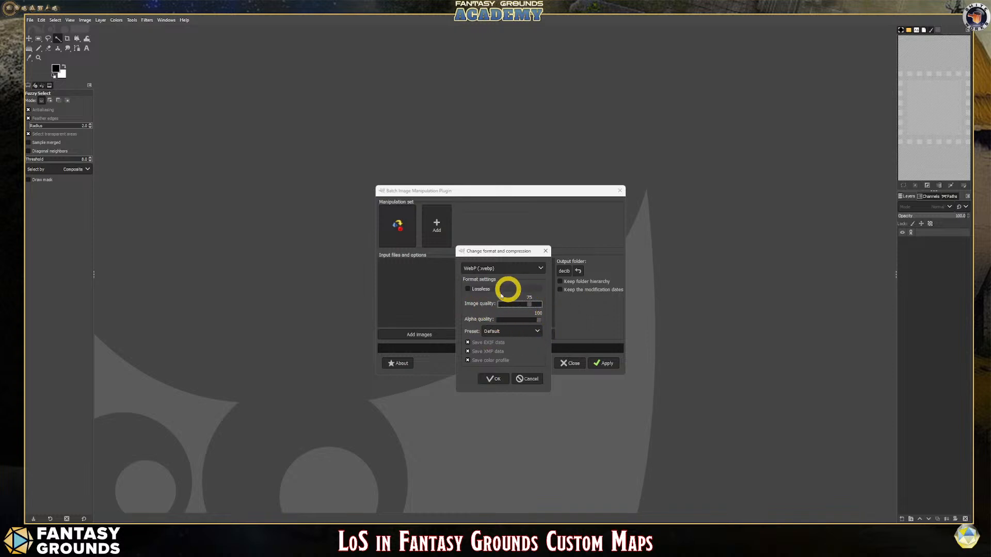
click(495, 379)
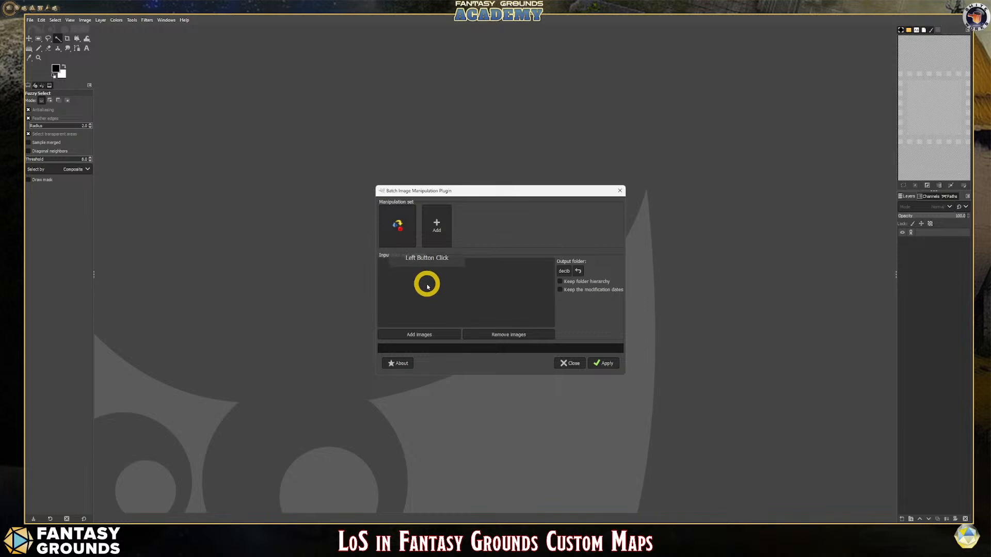
Open the file selection for adding single images to the batch input files.
click(425, 334)
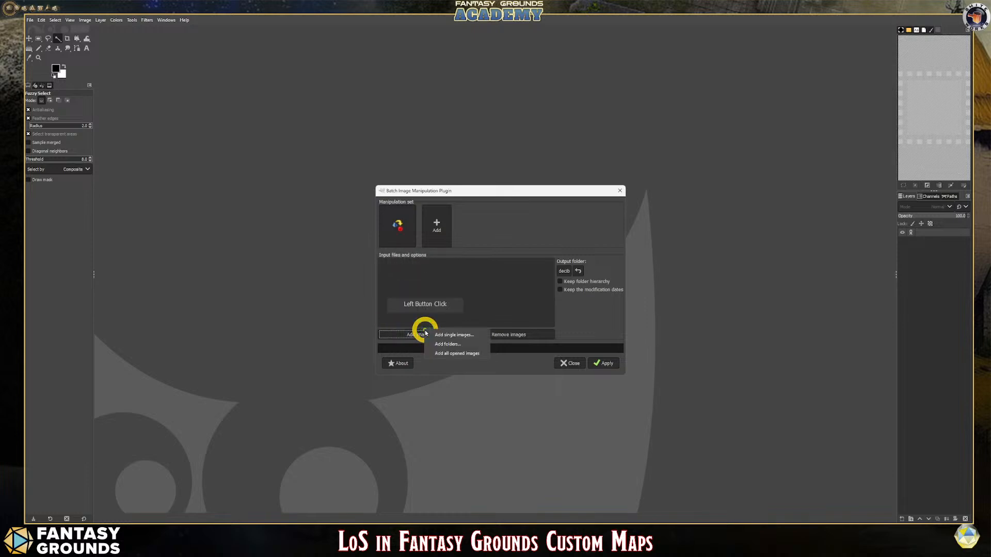
click(468, 344)
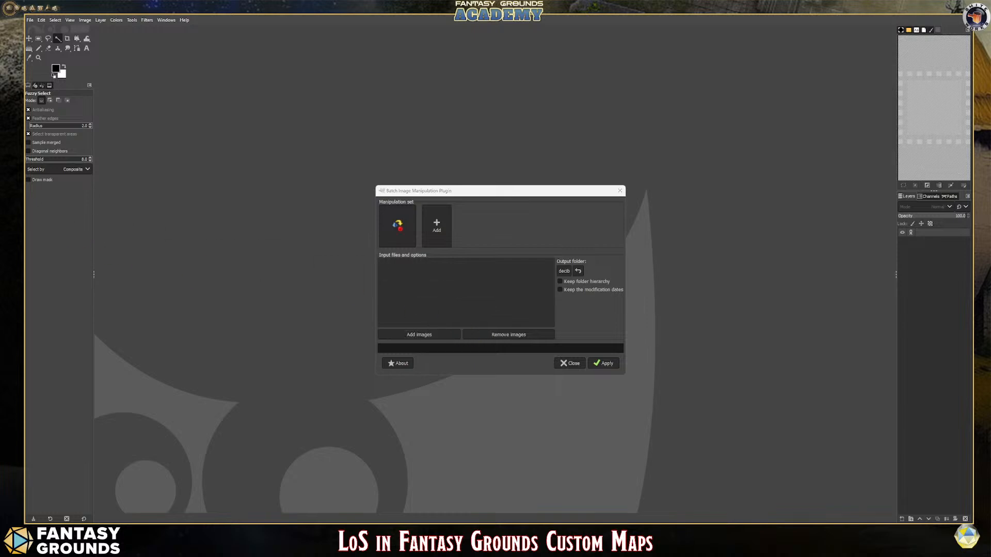
drag(26, 109, 216, 137)
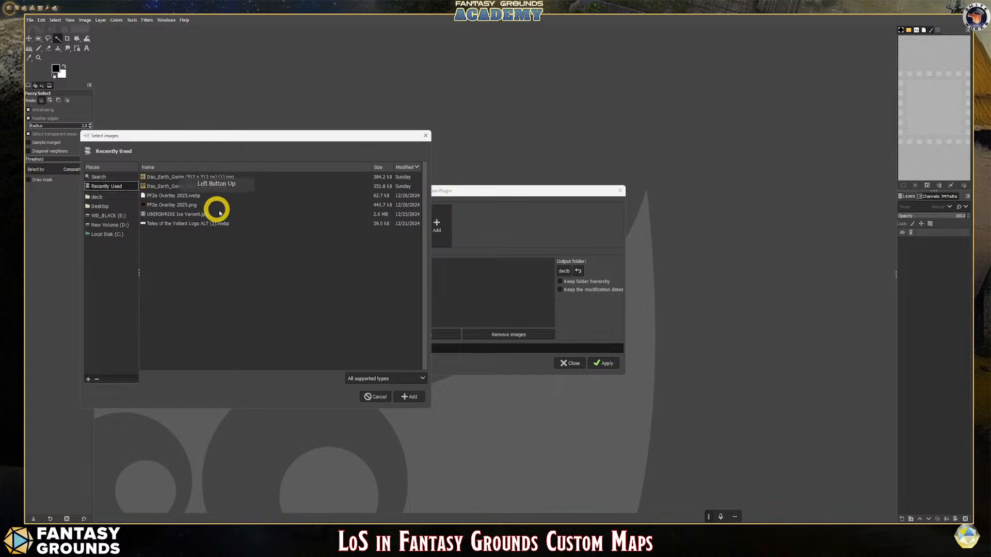
Browse the Downloads folder on New Volume (D:) and its Module subfolder for the map images.
click(116, 225)
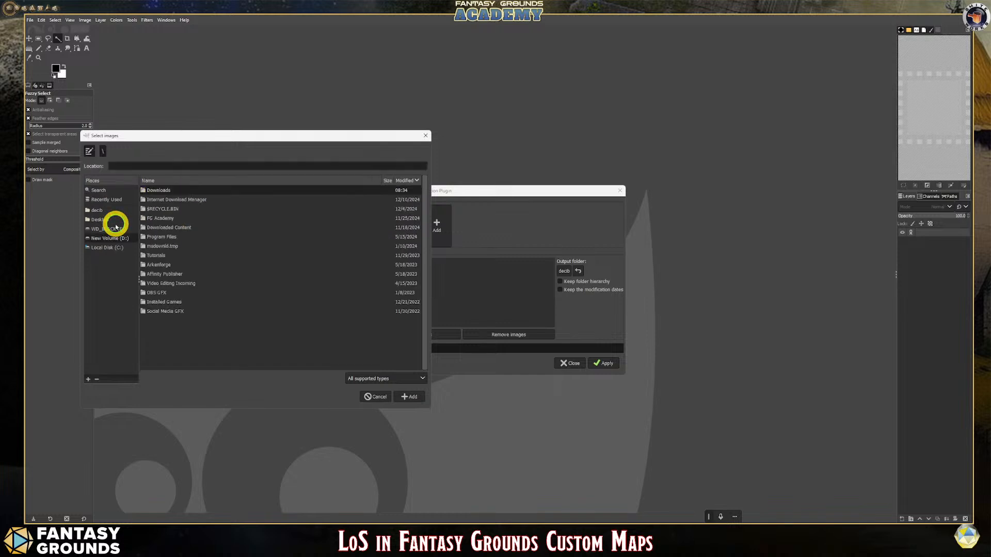
double_click(166, 191)
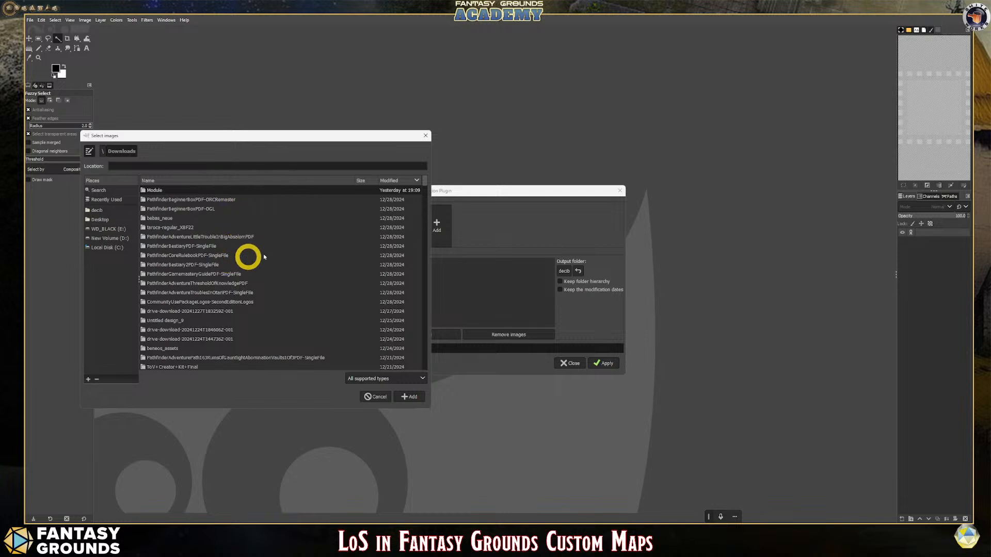
scroll(240, 274, down, 2)
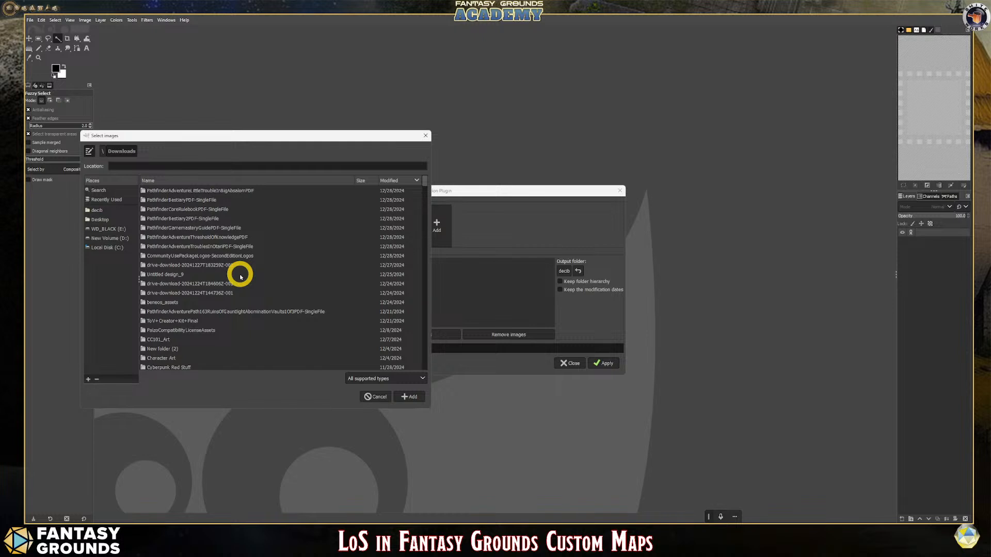
scroll(240, 277, down, 1)
scroll(241, 277, down, 1)
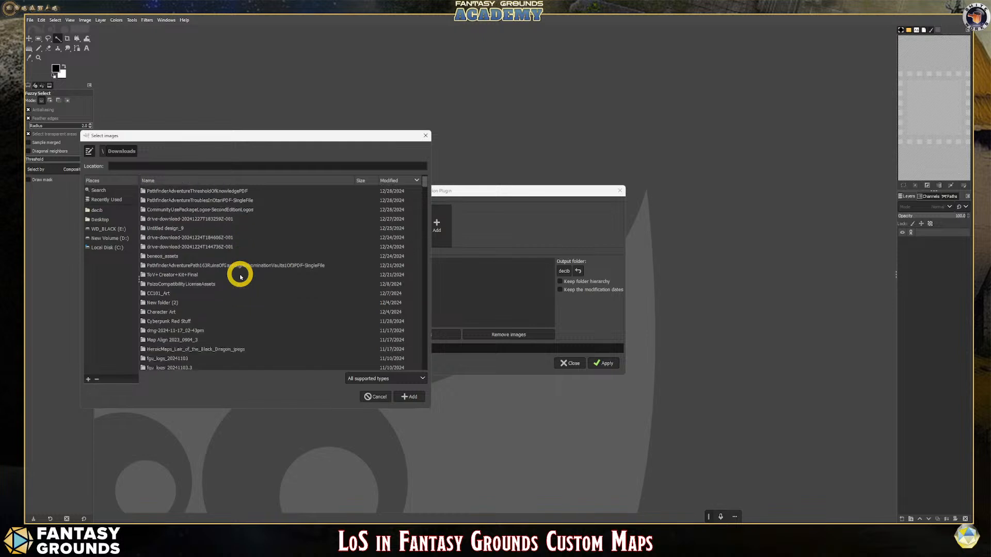
scroll(240, 277, down, 2)
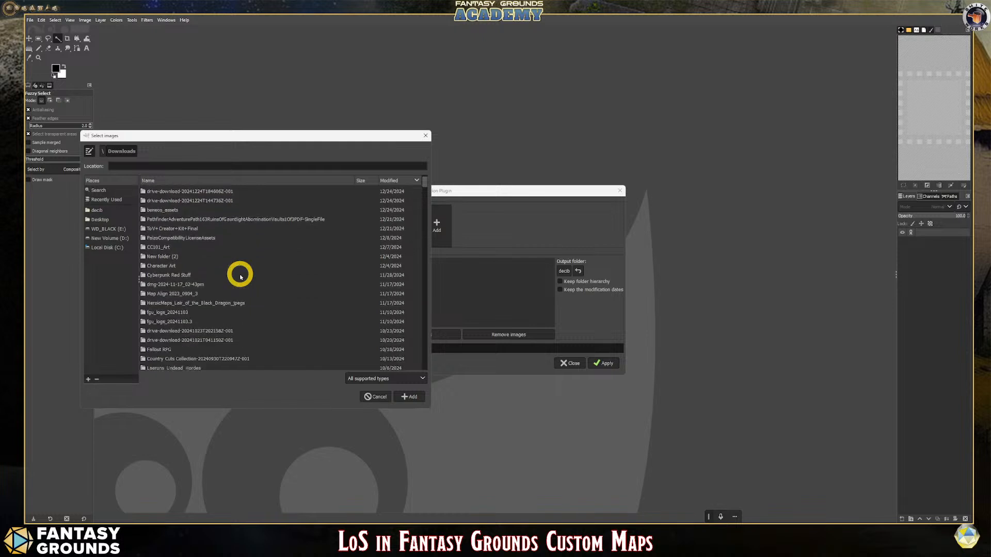
scroll(241, 277, down, 2)
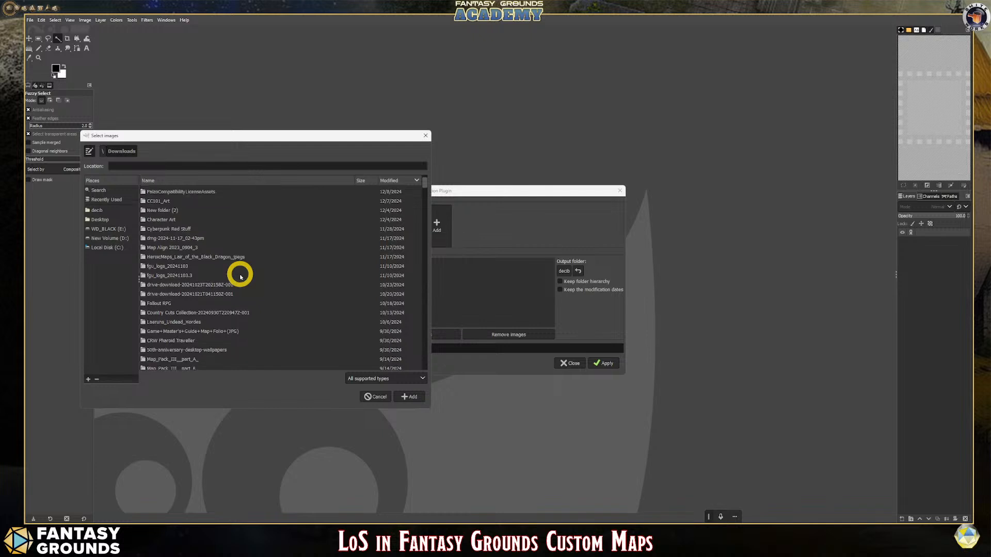
scroll(240, 277, down, 2)
scroll(240, 277, down, 4)
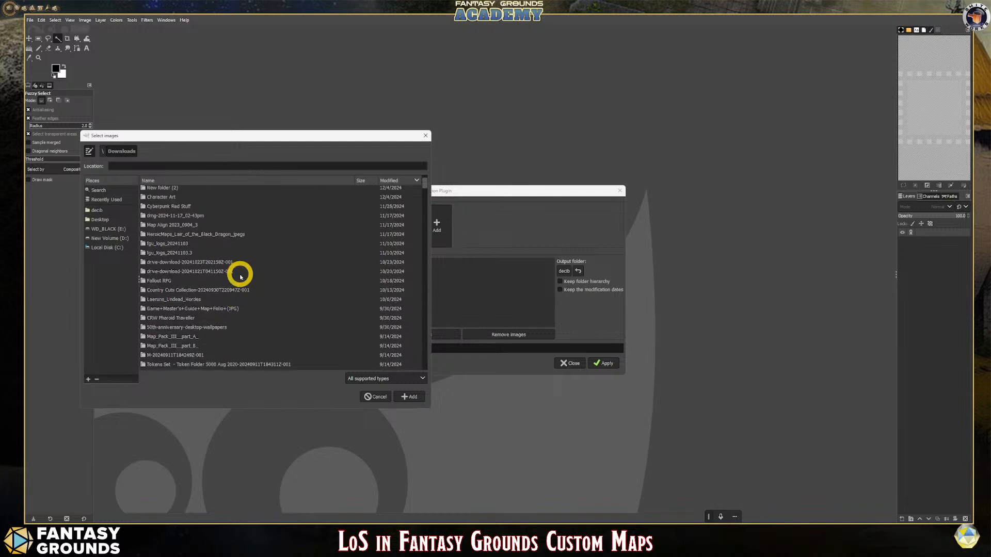
click(113, 239)
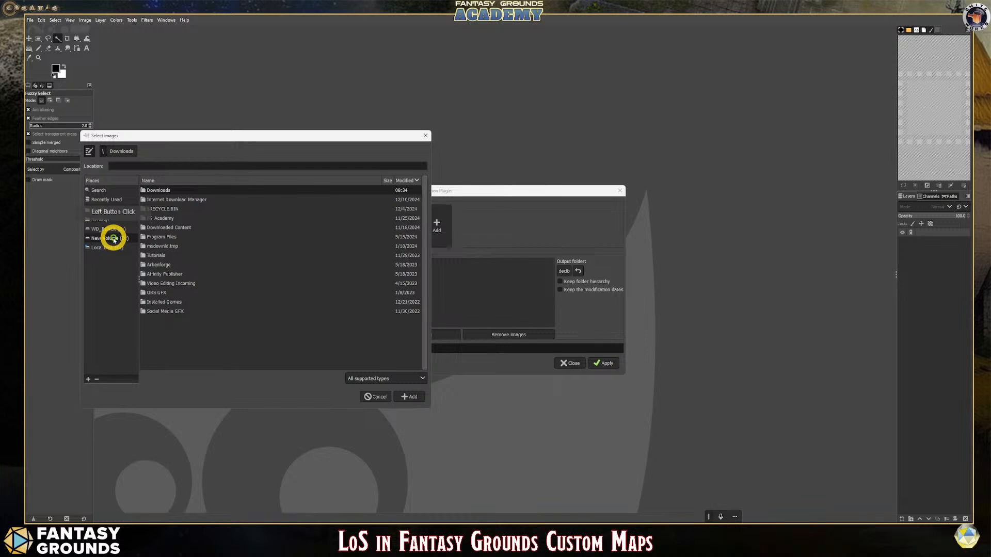
click(186, 192)
double_click(162, 192)
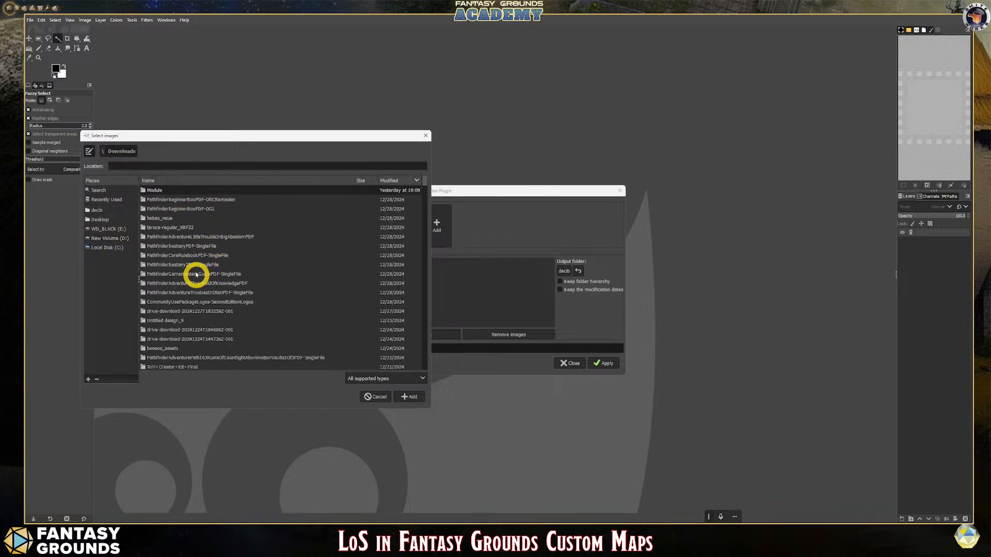
double_click(150, 191)
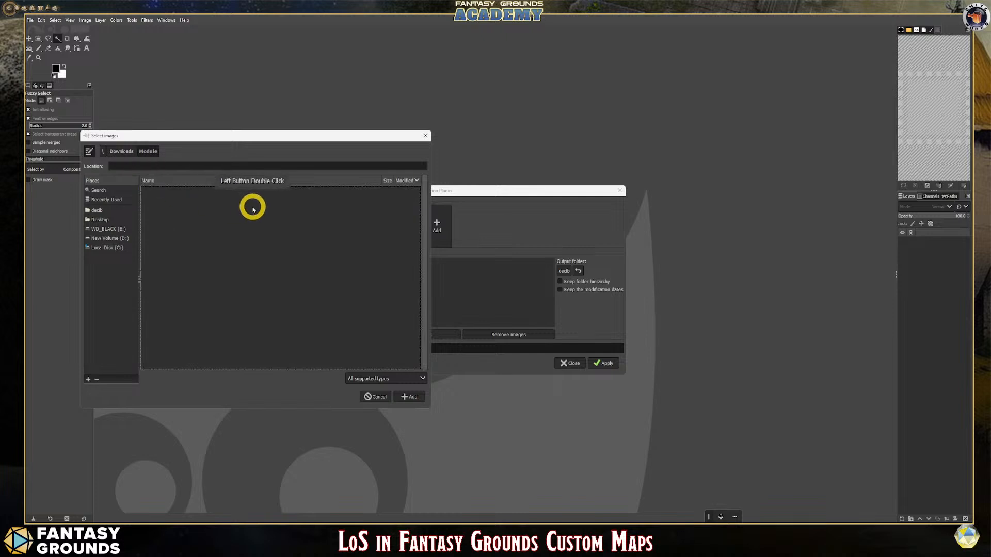
click(122, 151)
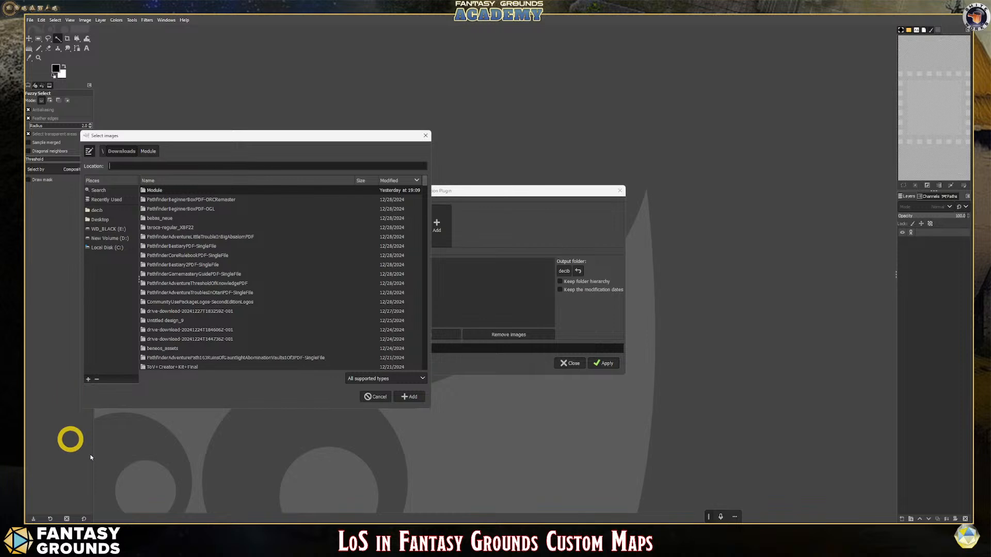
Copy the map folder's path from File Explorer and open E:\FG Backups Art Assets\Moepsii Maps Custom\Webp Drow and Spider Maps in GIMP's image selection.
click(163, 515)
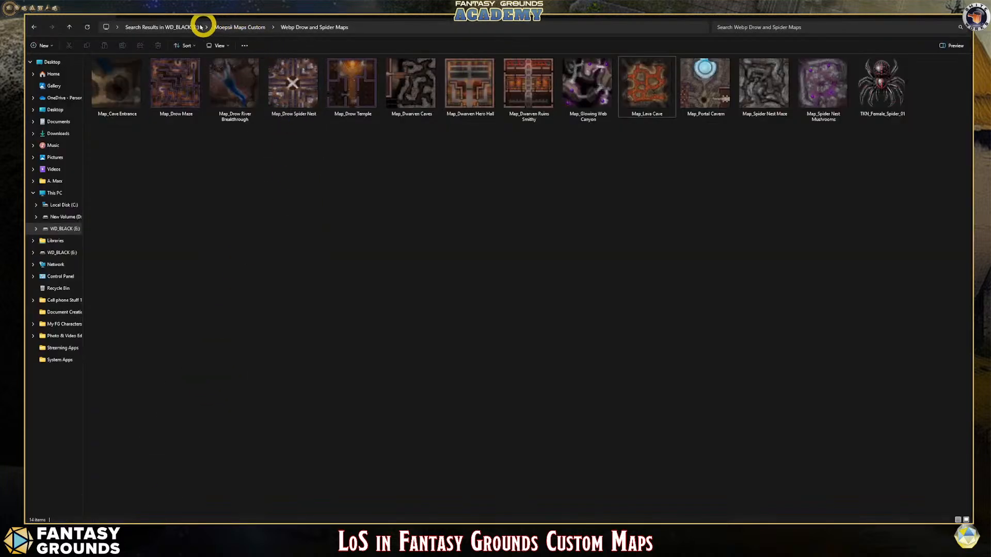
click(361, 26)
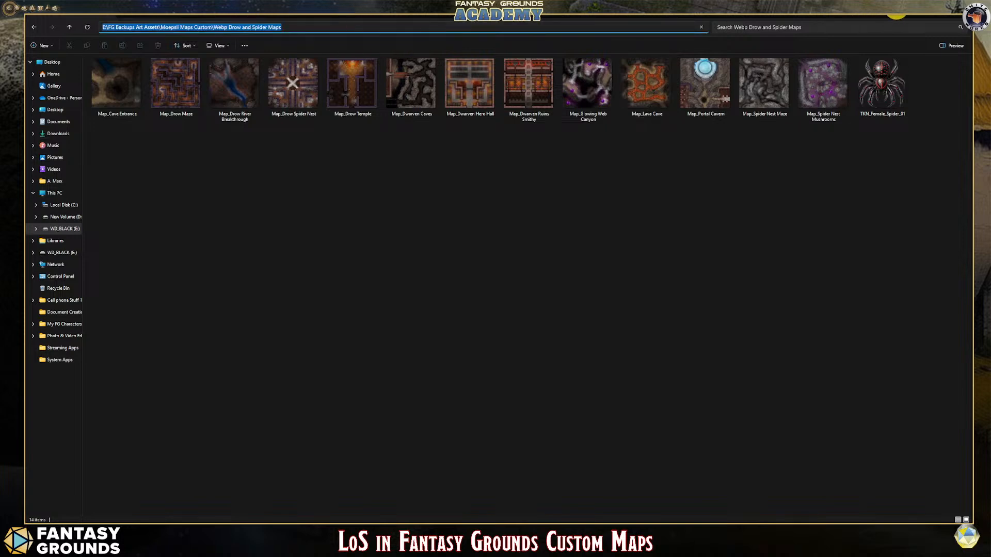
click(929, 18)
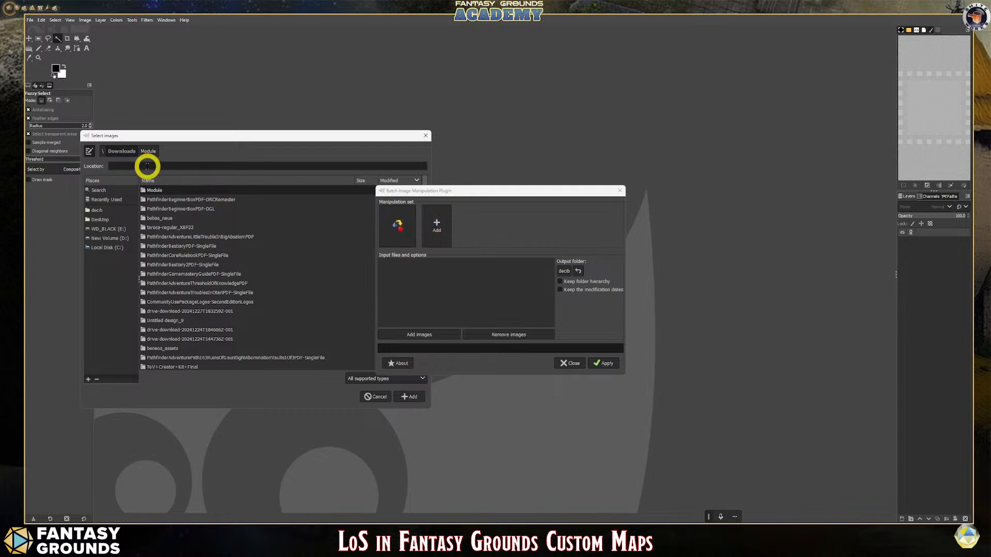
text(E:\FG Backups Art Assets\Moepsii Maps Custom Webp Draw and Spider Maps)
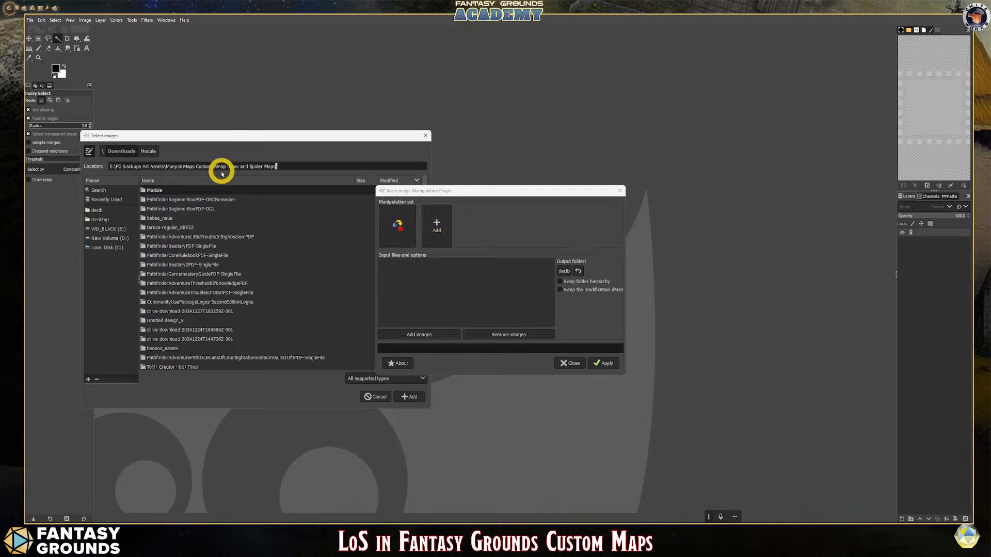
click(298, 165)
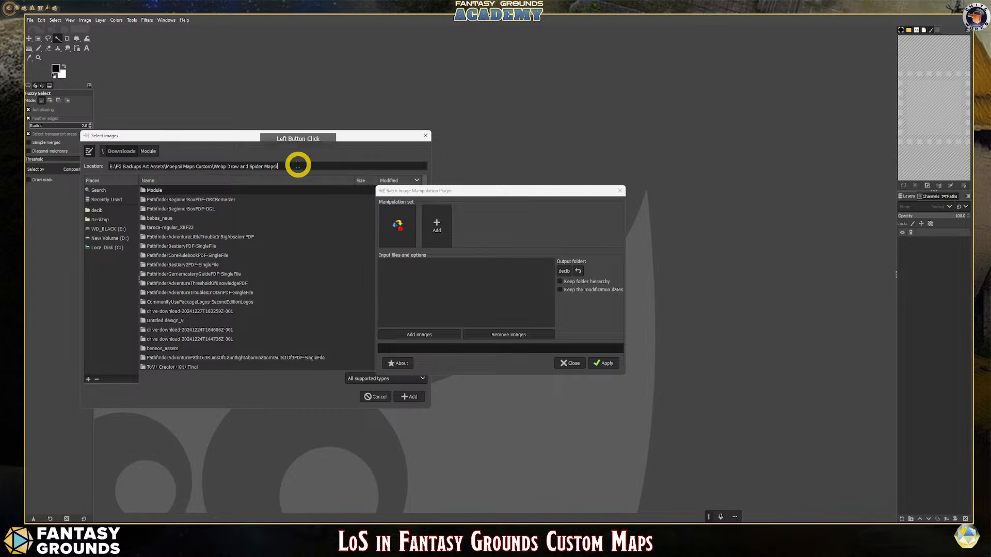
key(Return)
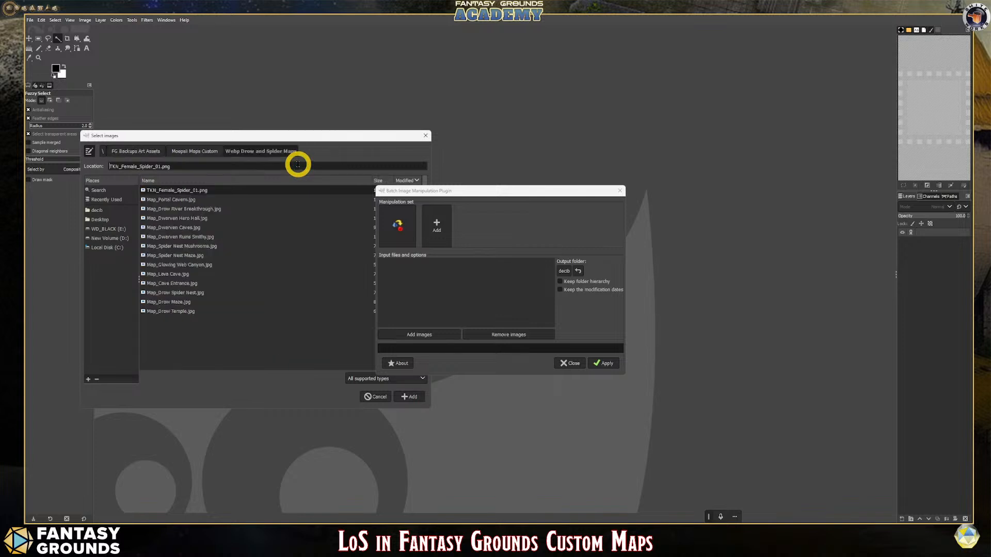
Select TKN_Female_Spider_01.png and all the Map_ JPG images in the folder and add them to the batch input files.
click(196, 199)
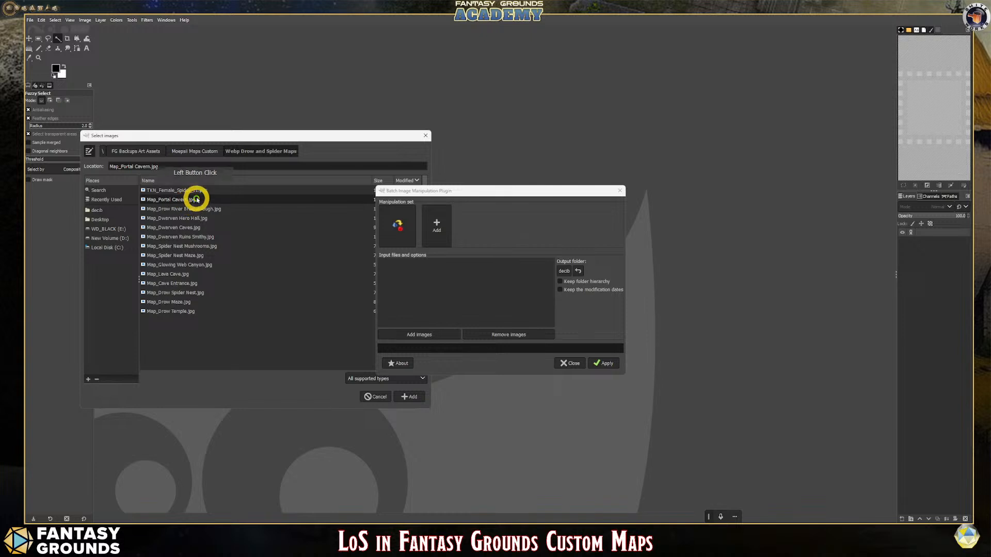
click(200, 190)
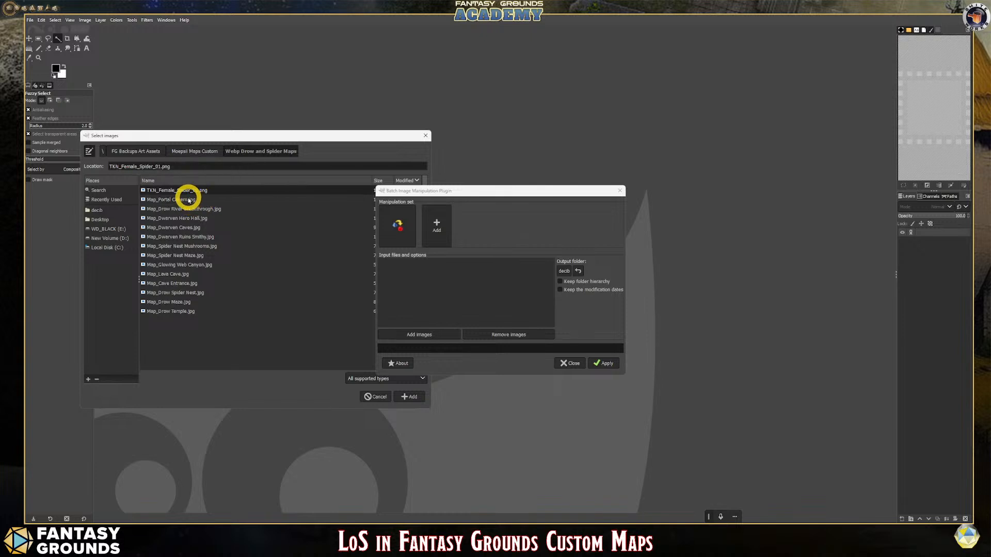
ctrl+click(189, 200)
ctrl+click(206, 208)
ctrl+click(205, 219)
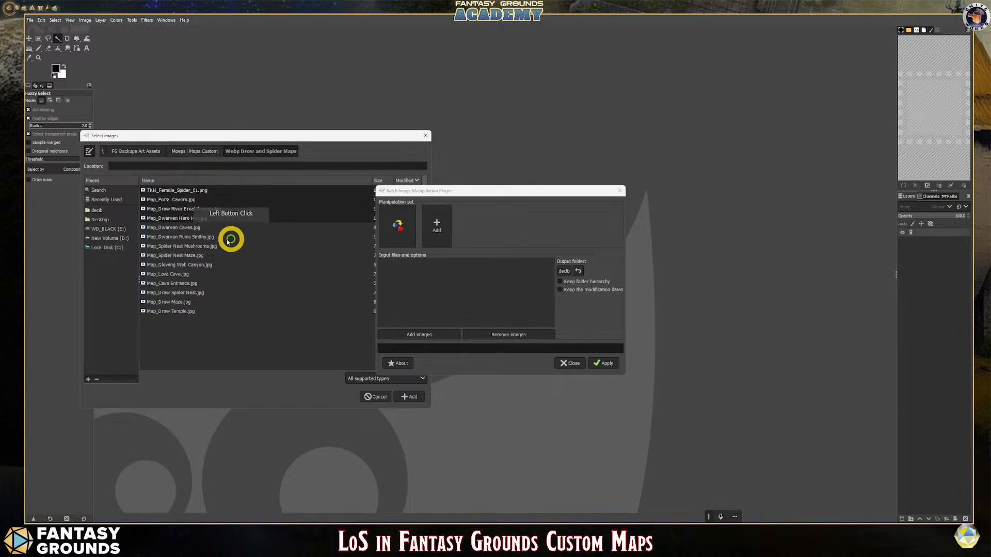
ctrl+click(189, 226)
ctrl+click(195, 236)
ctrl+click(203, 246)
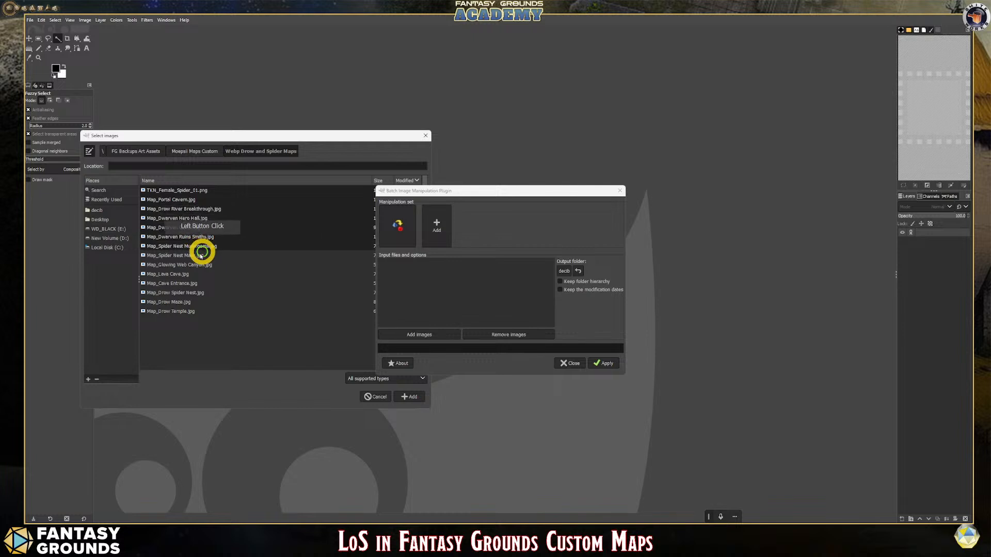
ctrl+click(200, 256)
ctrl+click(193, 265)
ctrl+click(187, 274)
ctrl+click(187, 285)
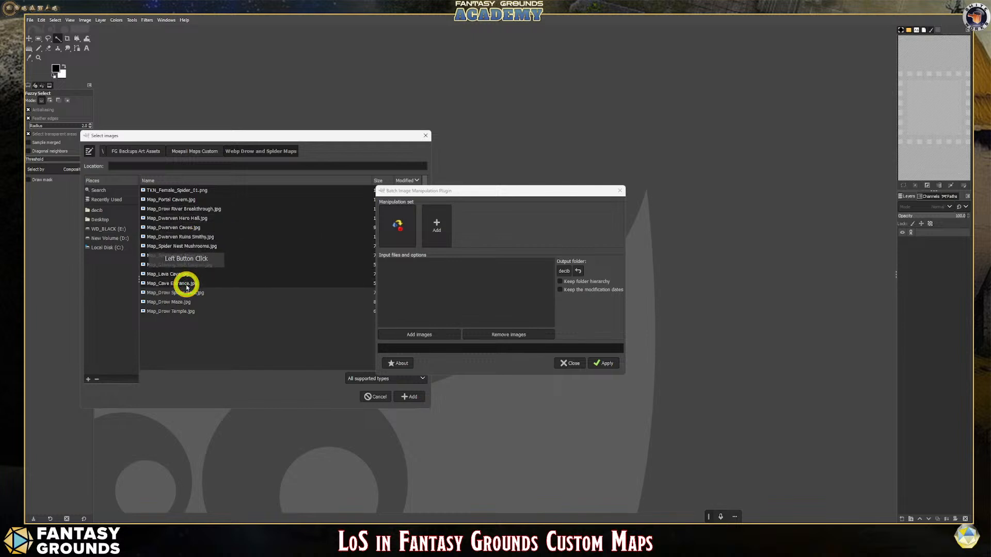
ctrl+click(185, 292)
ctrl+click(181, 302)
ctrl+click(181, 311)
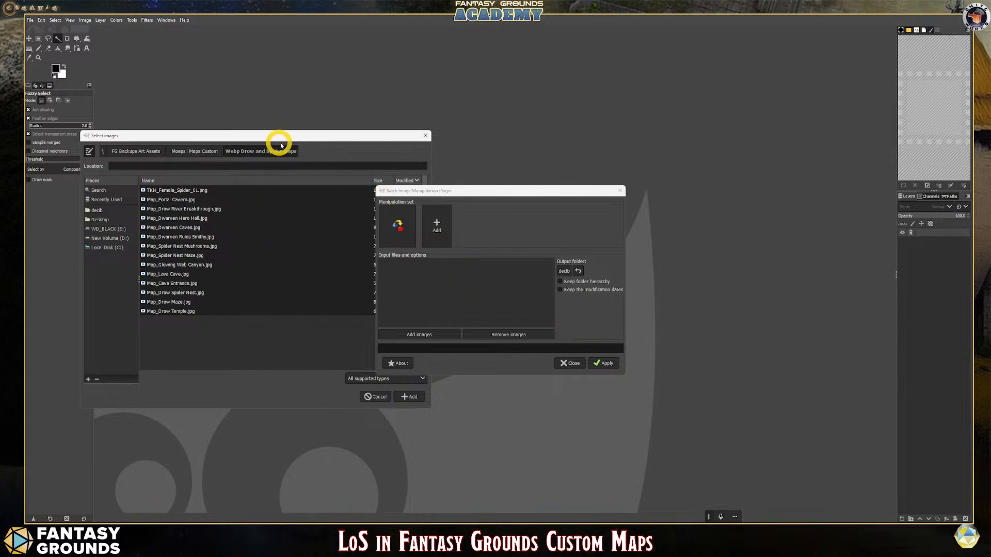
drag(440, 192, 505, 193)
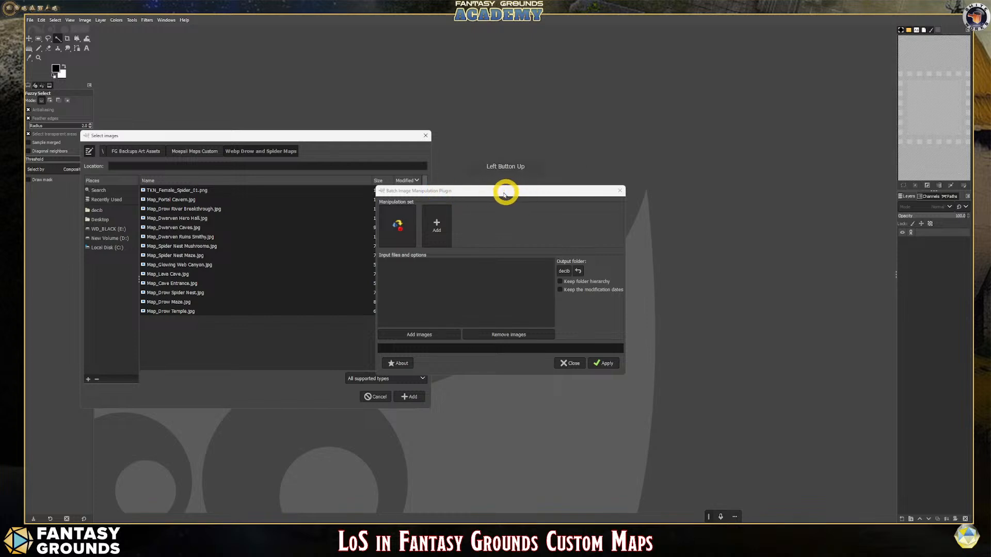
drag(309, 134, 296, 164)
click(400, 420)
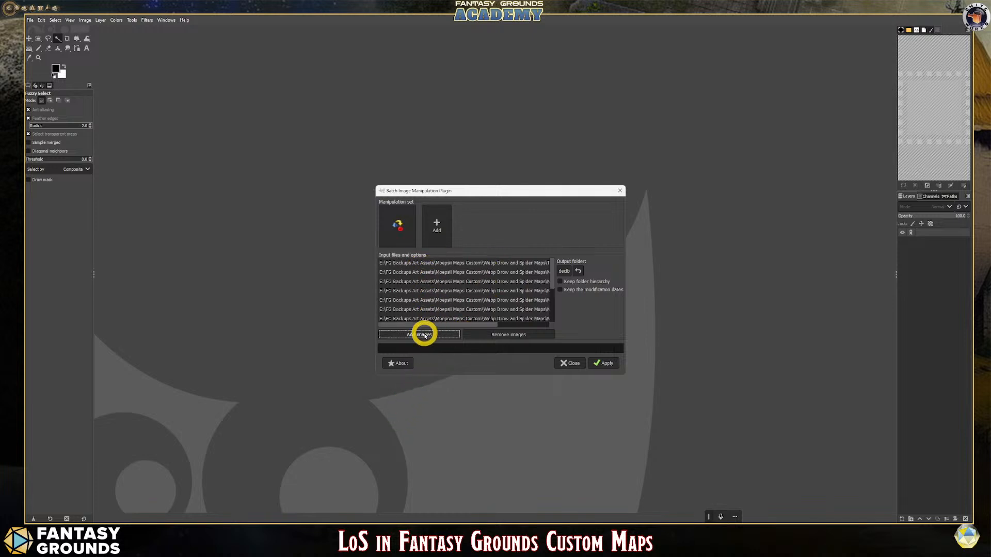
mouse_move(434, 325)
mouse_down()
mouse_move(525, 327)
mouse_move(420, 327)
mouse_up()
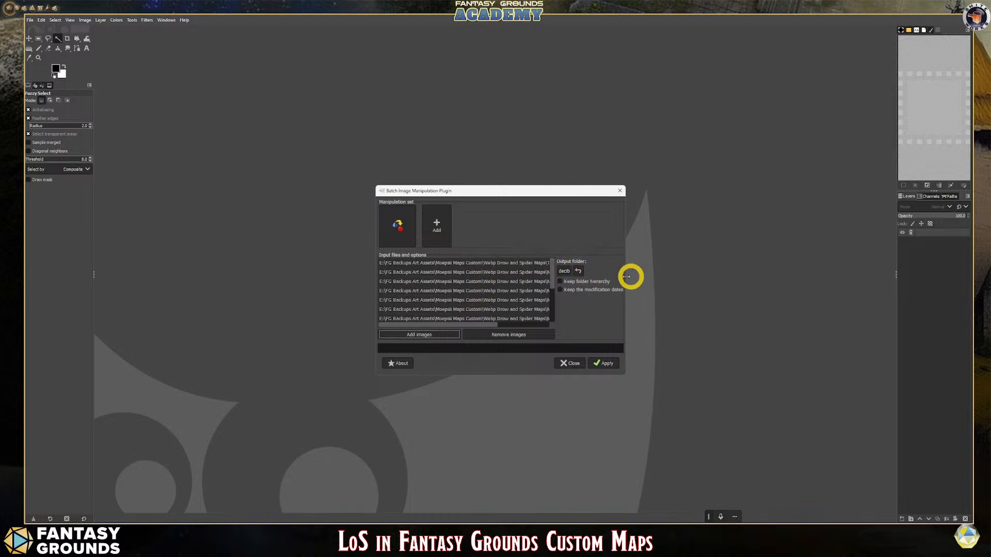
Set the batch output folder to Downloads, entering Drow and Spider Maps as the name for a new folder there.
click(566, 274)
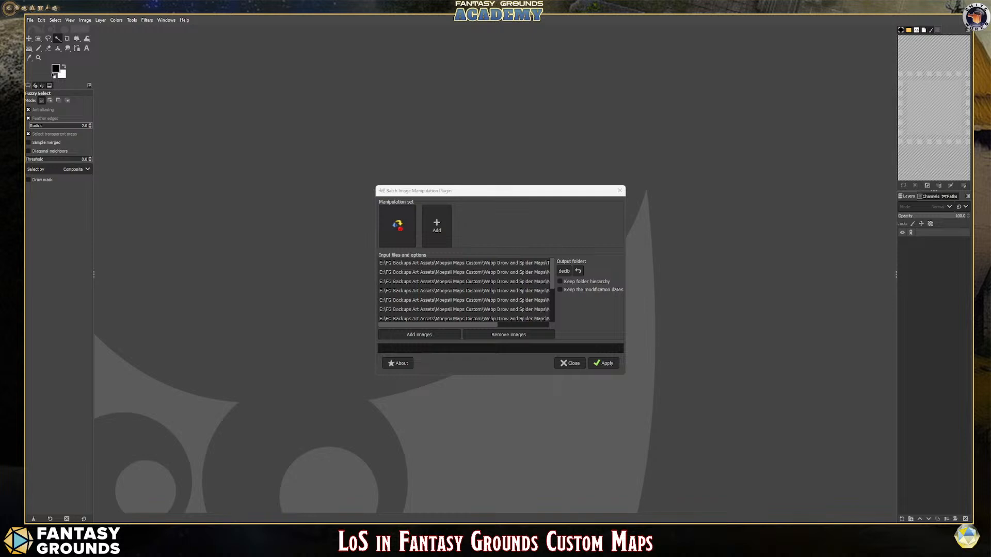
drag(25, 97, 327, 119)
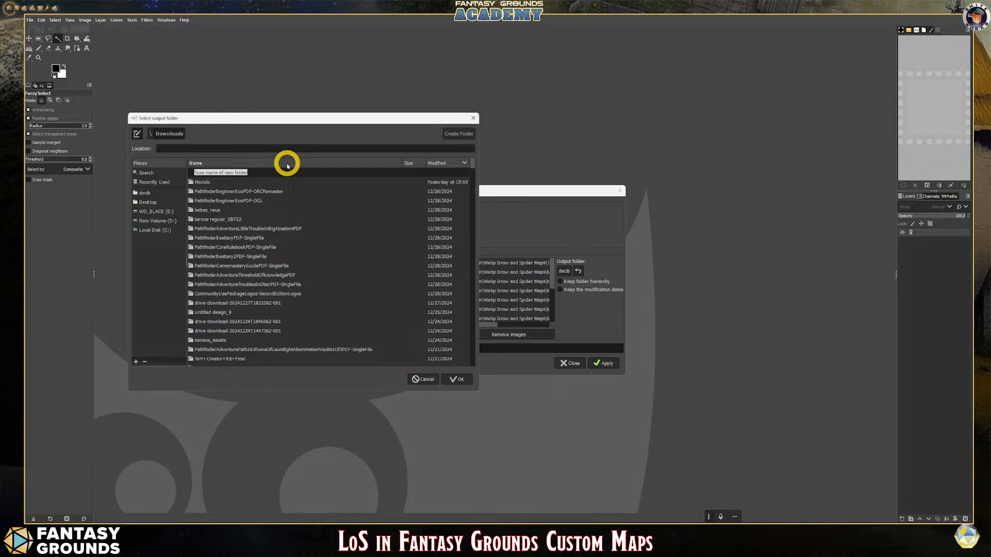
text(Spider Maps)
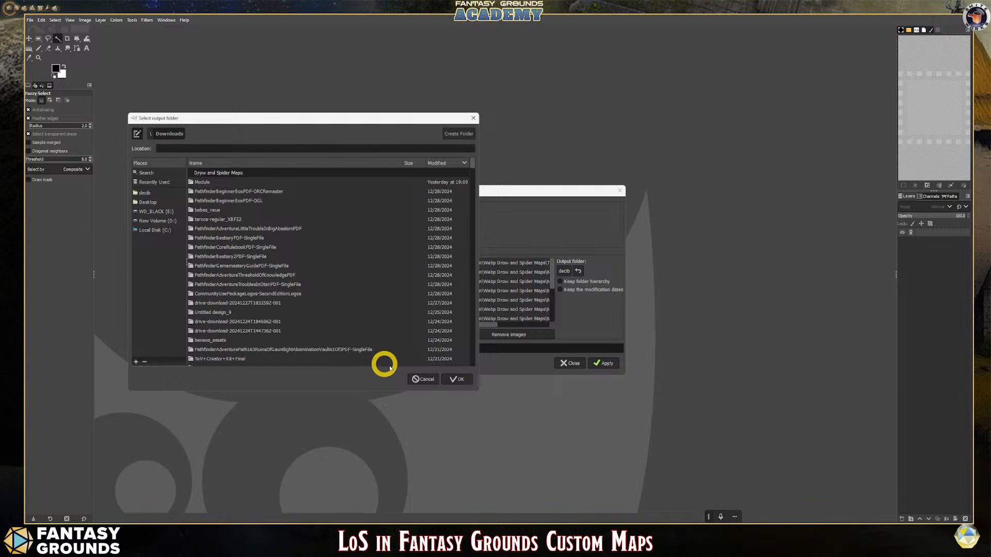
click(456, 380)
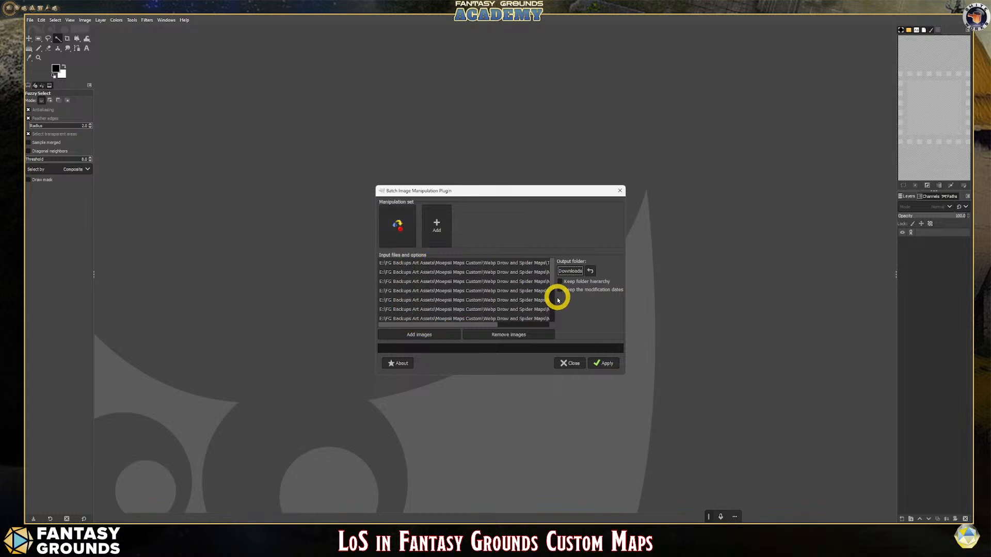
Run the batch conversion on the input images, then close the plugin and minimize GIMP.
click(602, 363)
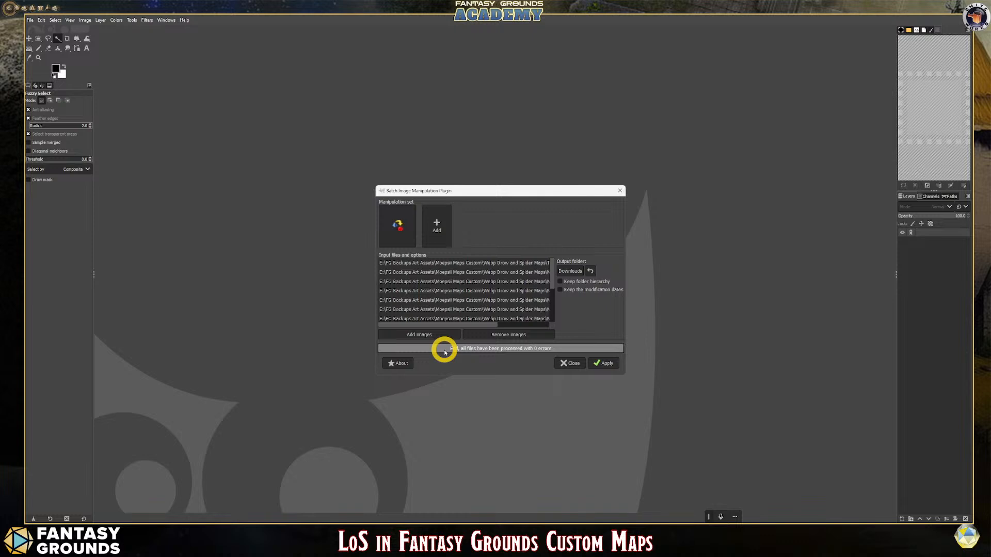
click(562, 364)
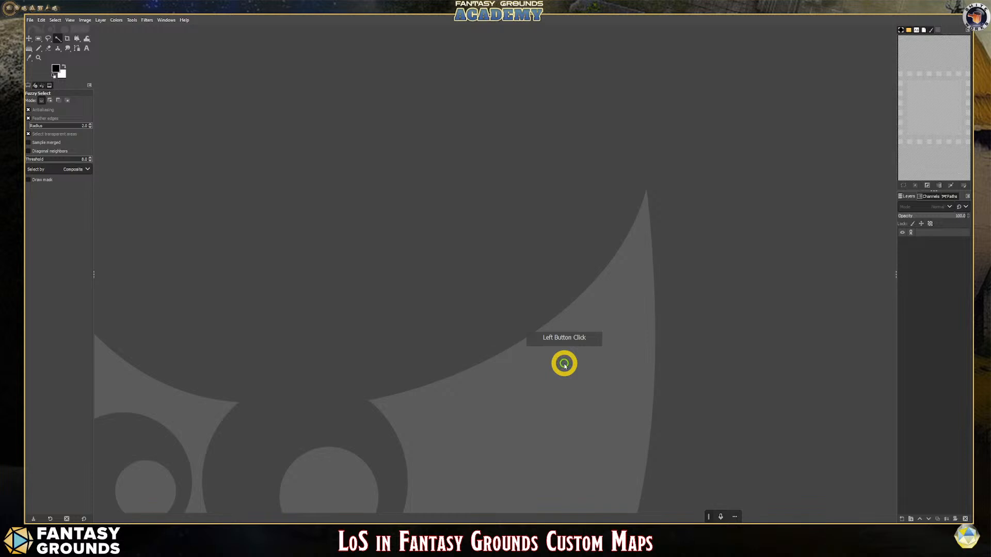
click(962, 14)
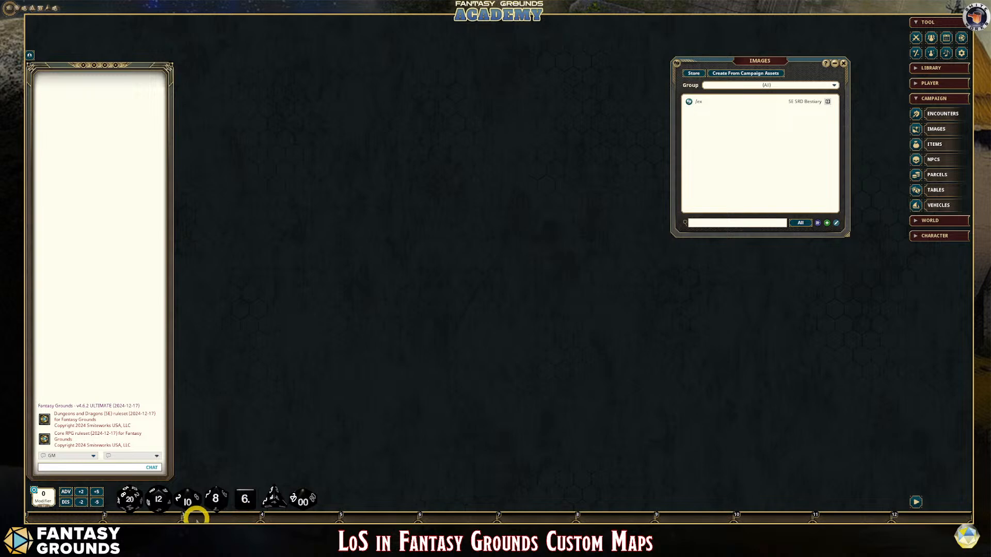
Open a new File Explorer window and go to the Downloads folder on New Volume (D:).
click(169, 522)
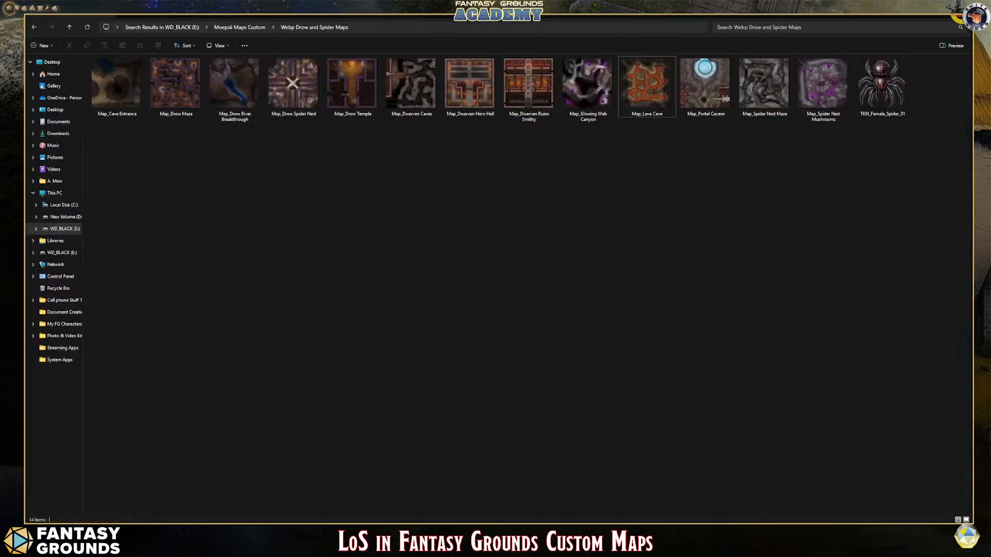
click(963, 10)
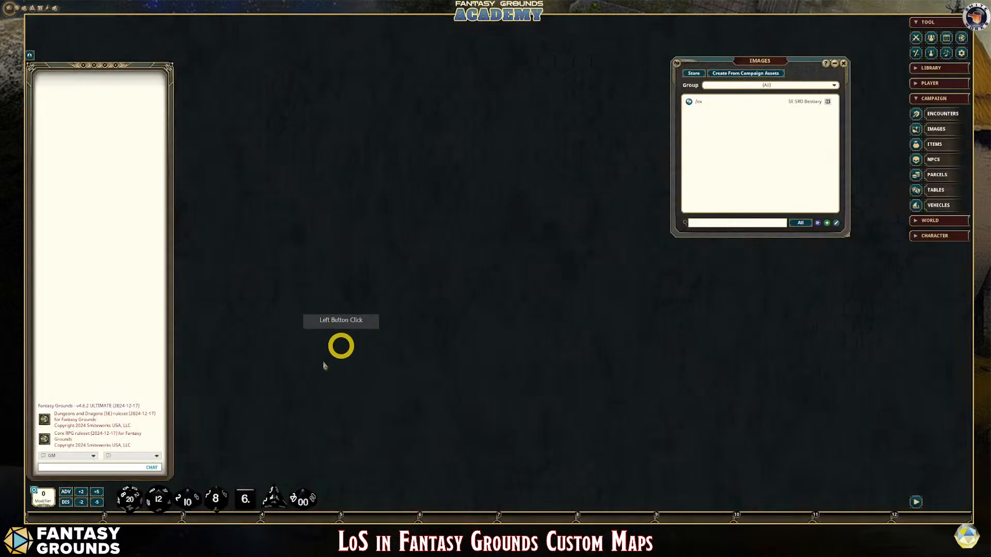
click(164, 520)
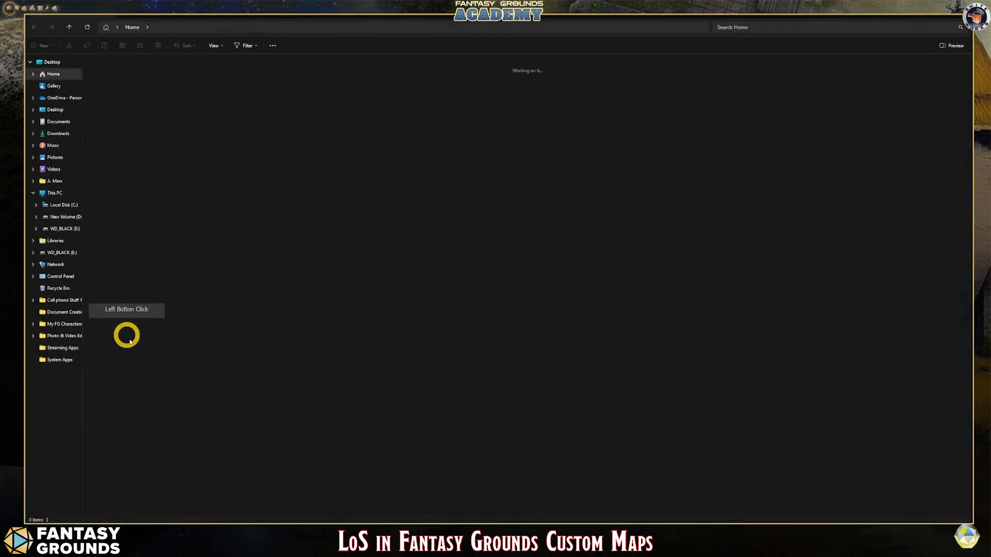
click(63, 219)
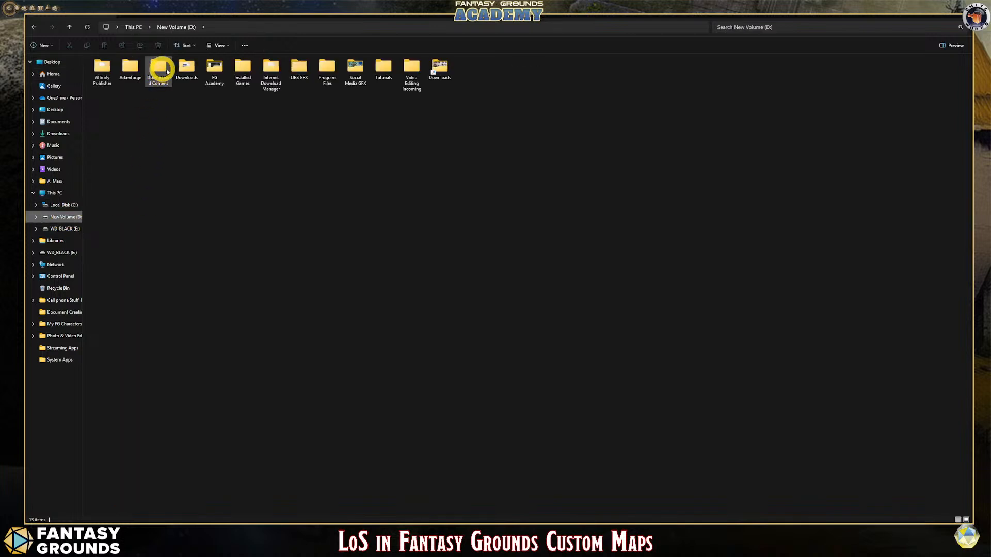
click(187, 70)
double_click(187, 70)
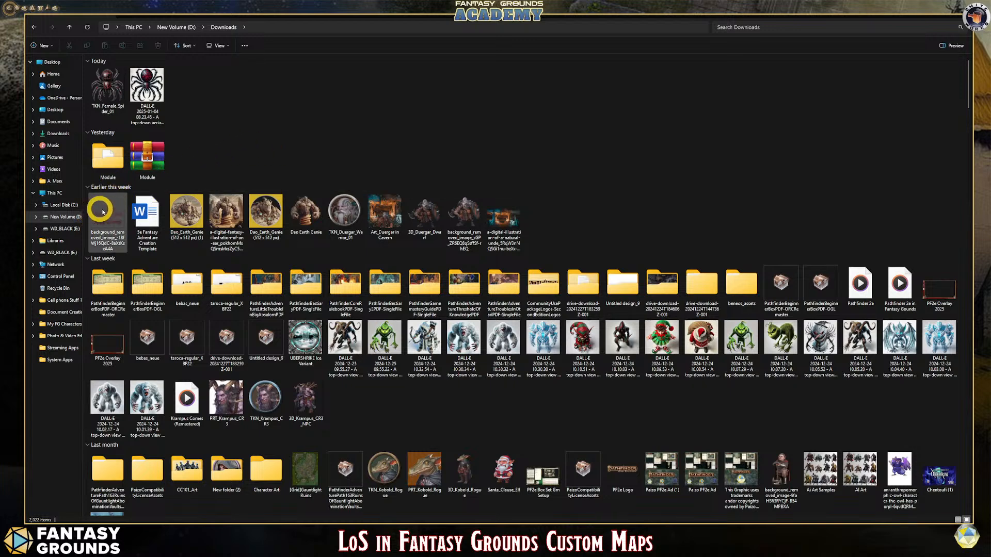
click(37, 217)
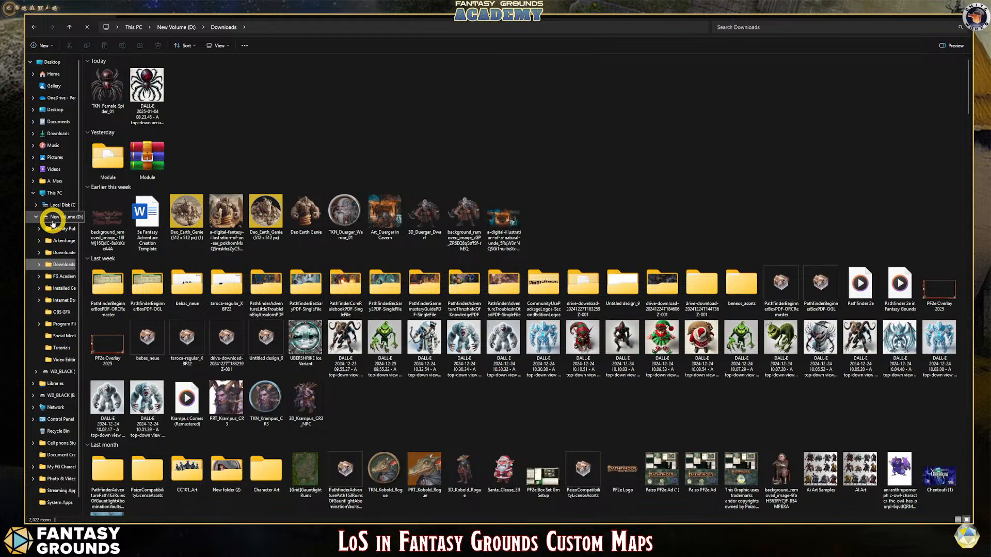
click(52, 220)
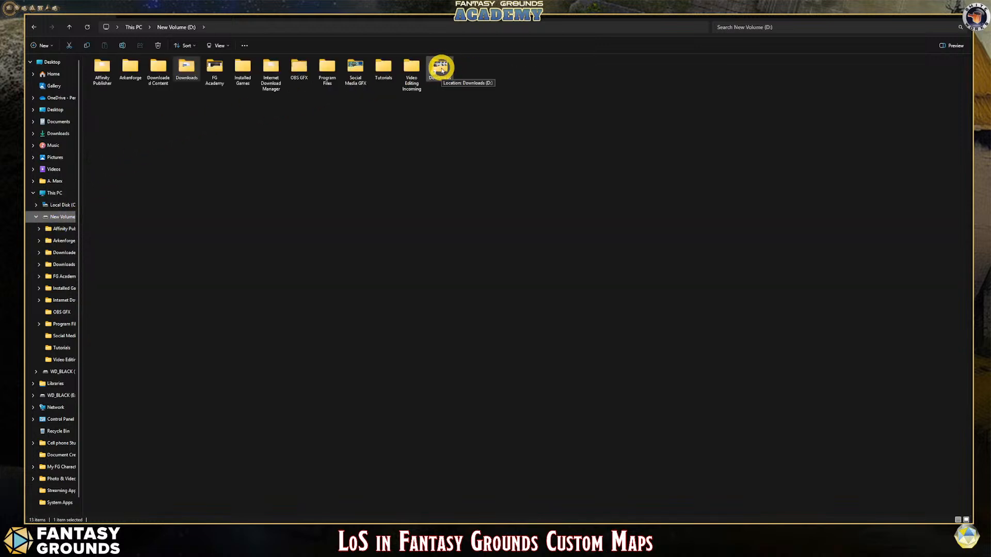
double_click(442, 71)
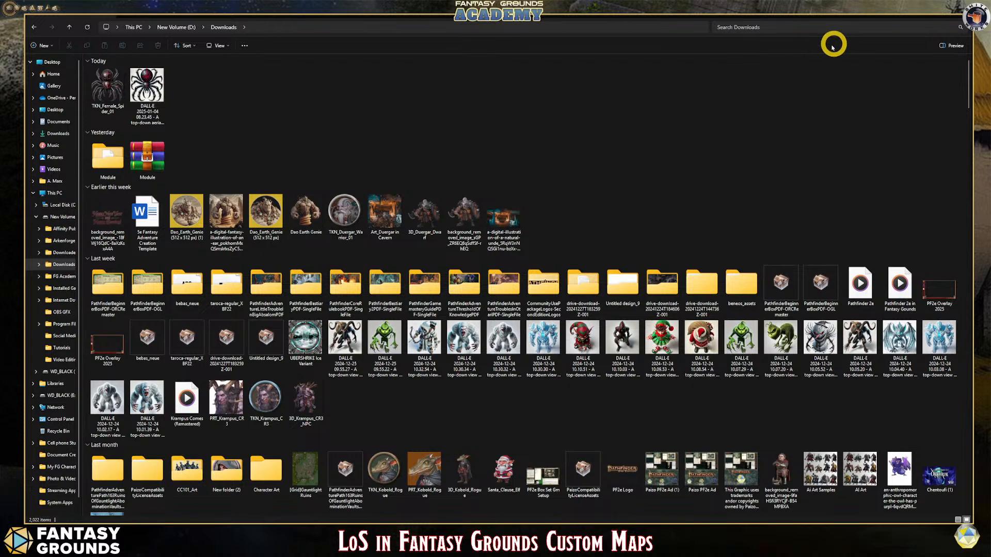
Search the Downloads folder for "spider" and open the file location of the Map_Drow Spider Nest WebP file.
click(781, 29)
text(spider)
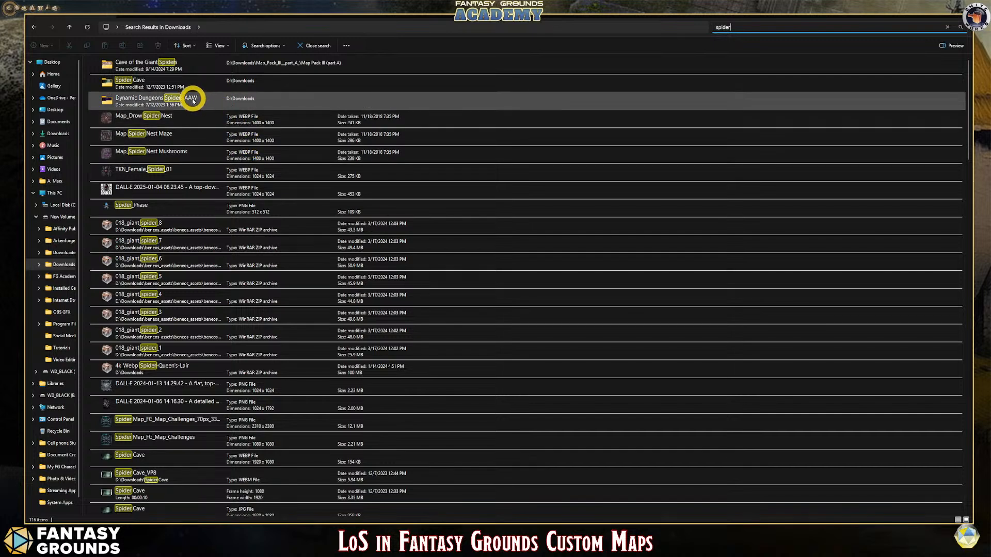
click(158, 116)
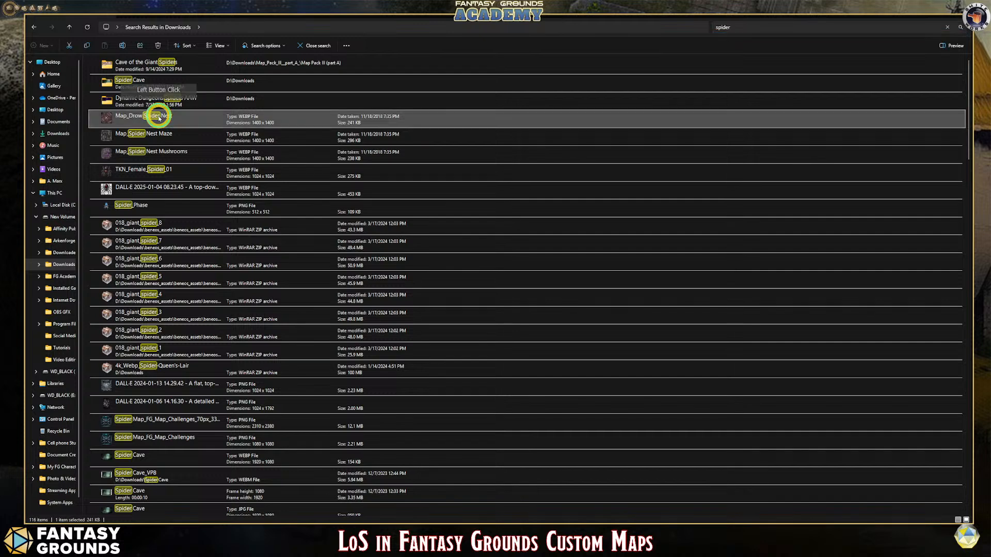
right_click(158, 116)
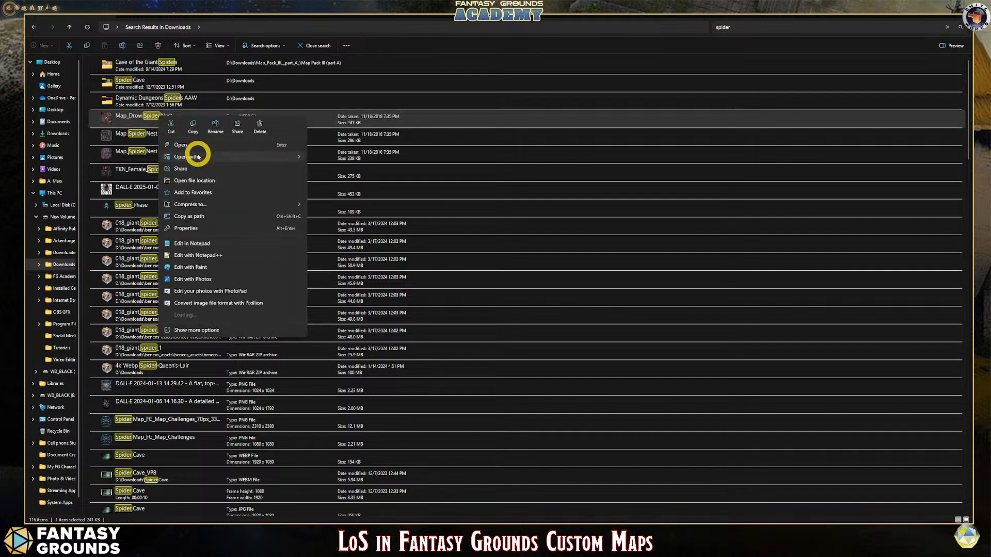
click(205, 180)
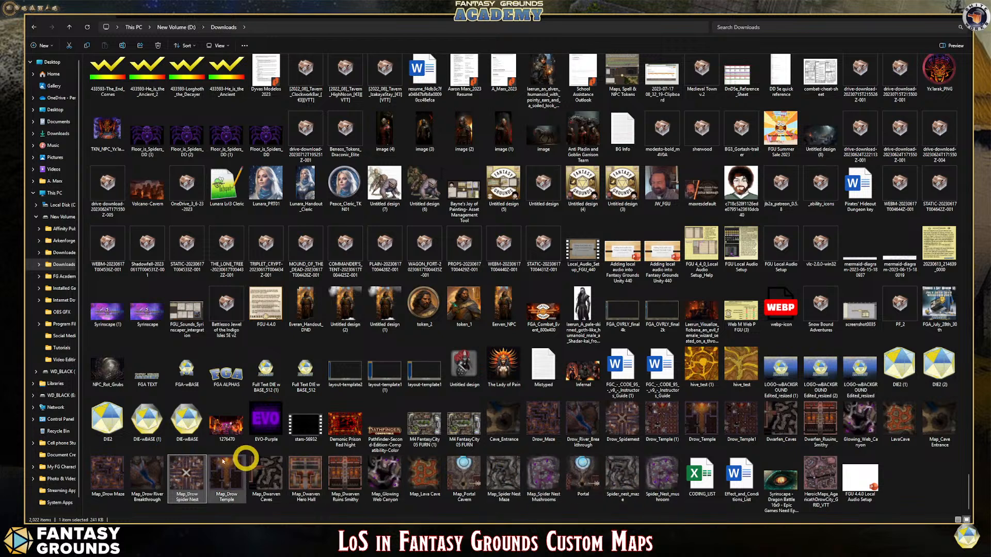
Cut all original and converted map images from Cave_Entrance through Spider_Nest_mushroom in the Downloads folder.
click(110, 475)
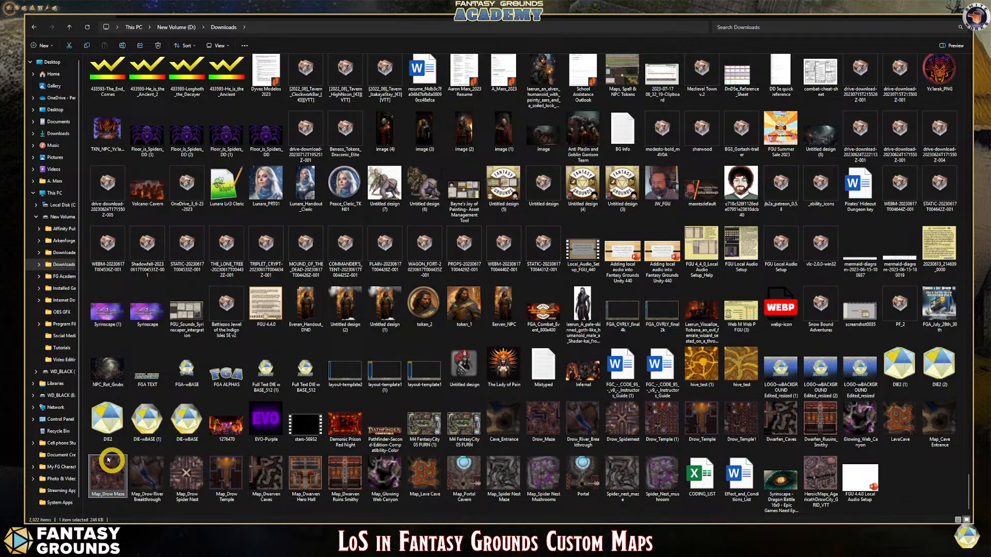
click(940, 426)
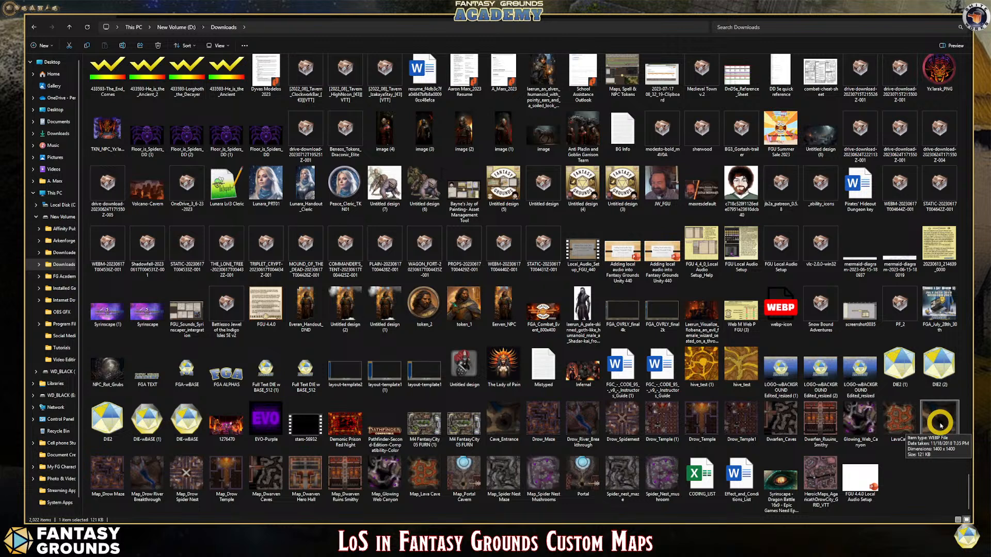
click(503, 421)
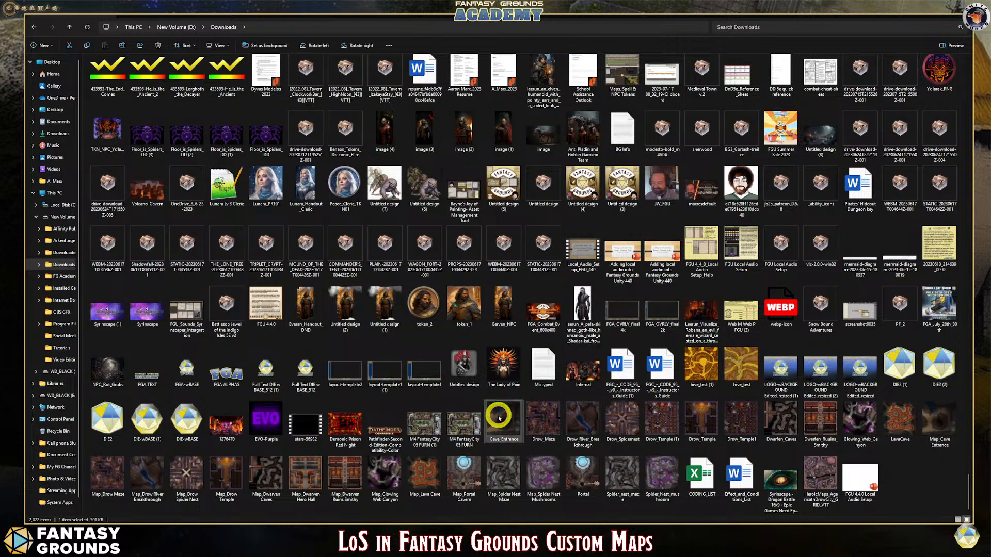
click(543, 422)
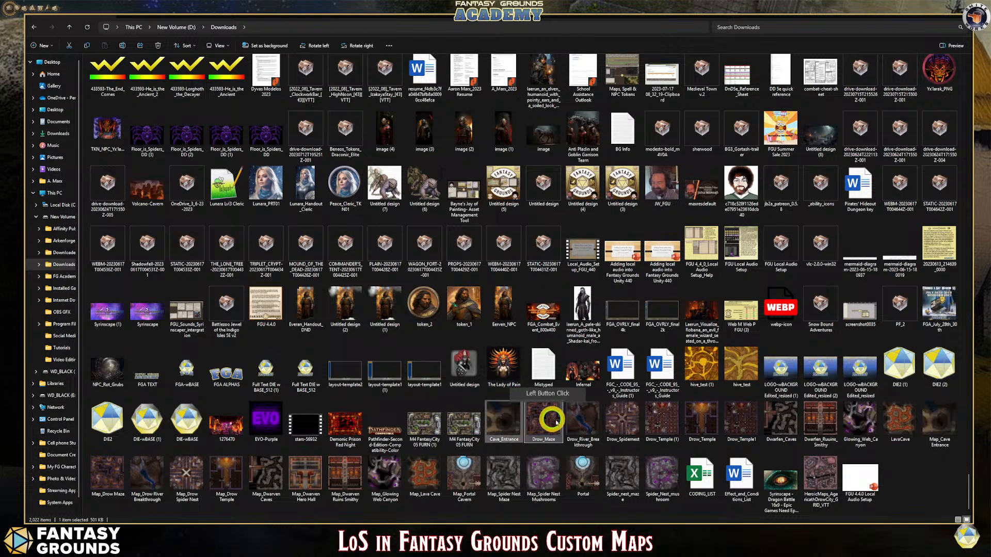
shift+click(618, 420)
ctrl+click(658, 420)
ctrl+click(705, 419)
ctrl+click(743, 419)
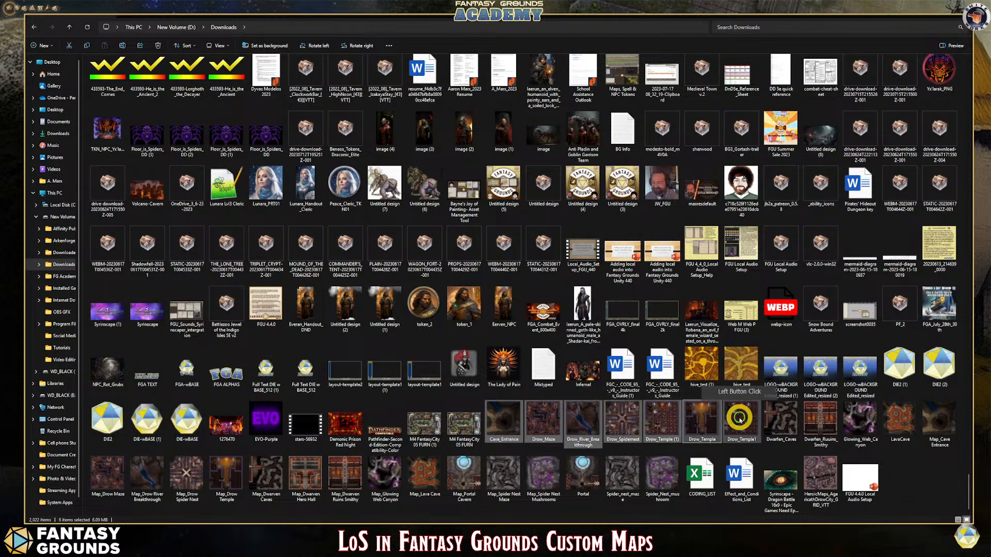
ctrl+click(774, 421)
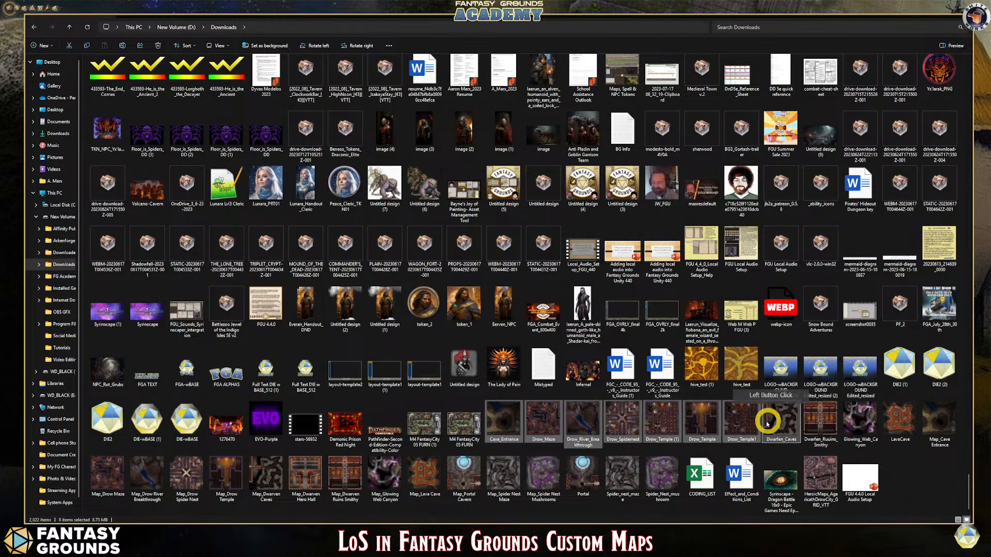
ctrl+click(821, 421)
ctrl+click(860, 420)
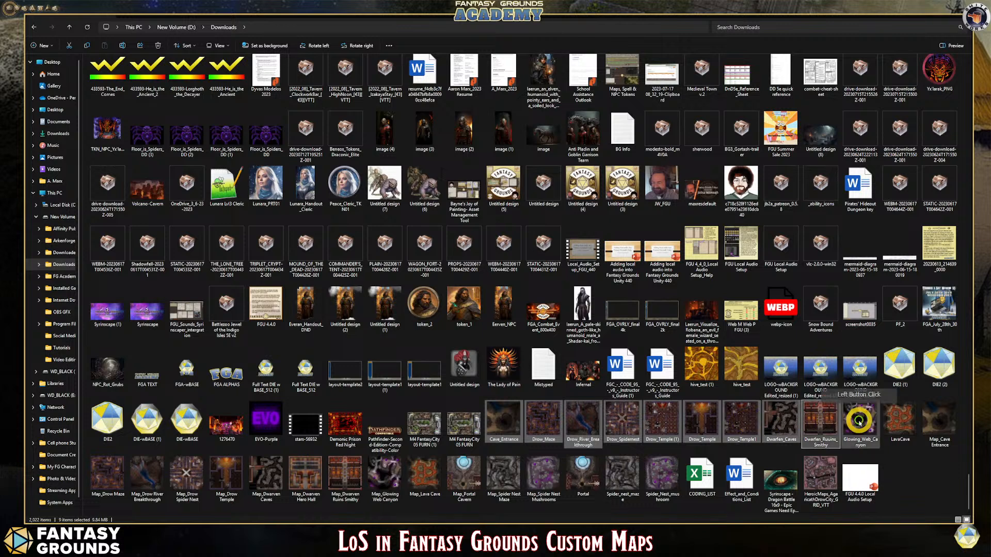
ctrl+click(897, 422)
ctrl+click(933, 421)
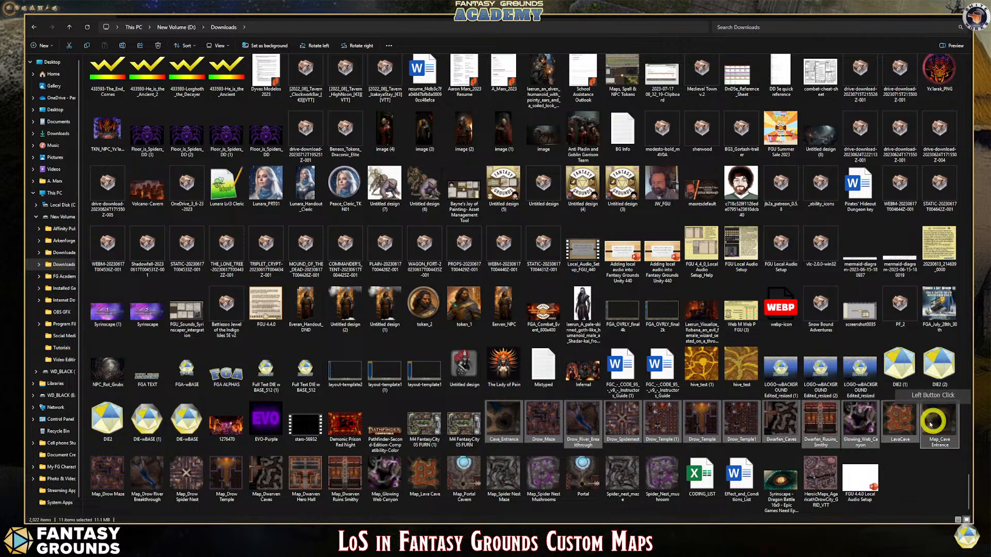
ctrl+click(119, 474)
ctrl+click(148, 472)
ctrl+click(187, 472)
ctrl+click(226, 472)
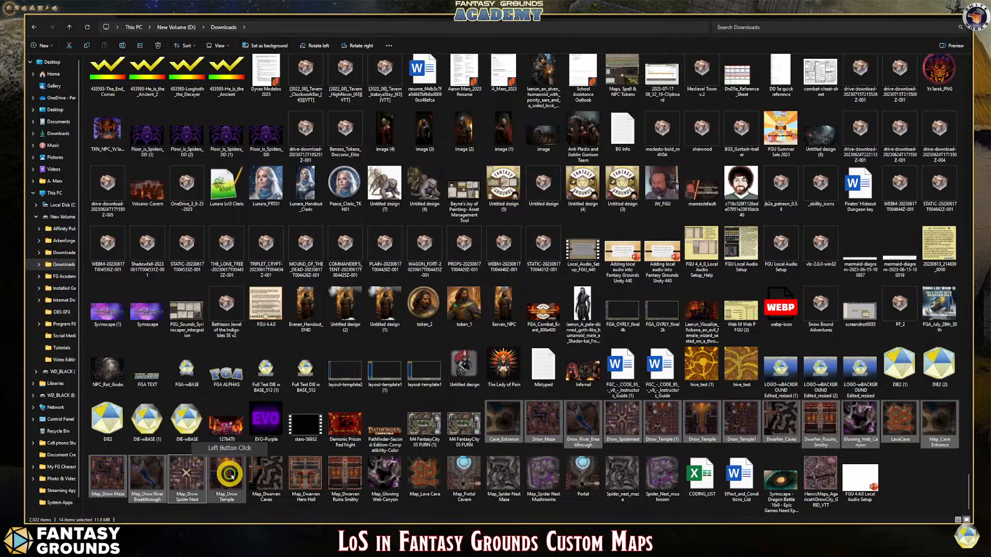
ctrl+click(265, 472)
ctrl+click(305, 472)
ctrl+click(345, 472)
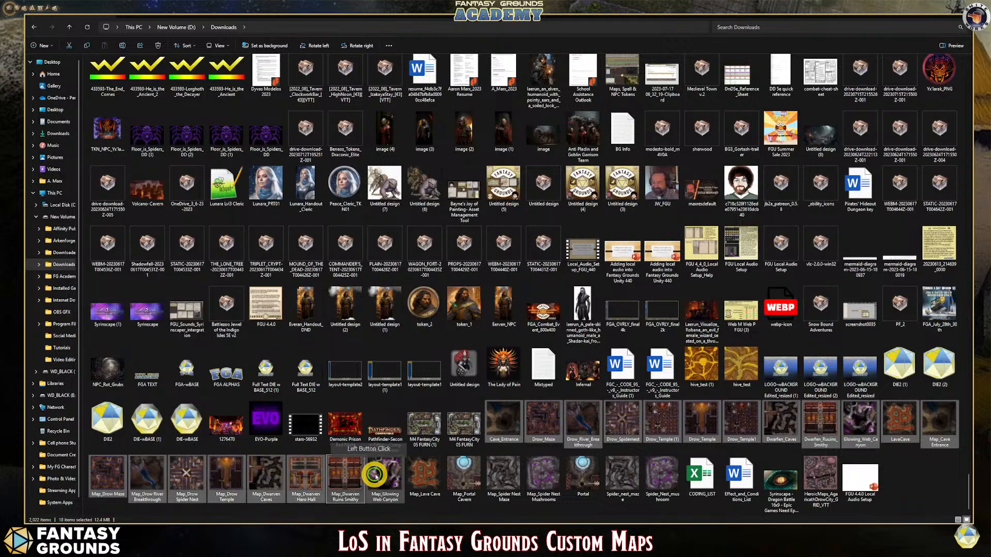
ctrl+click(382, 474)
ctrl+click(424, 474)
ctrl+click(464, 474)
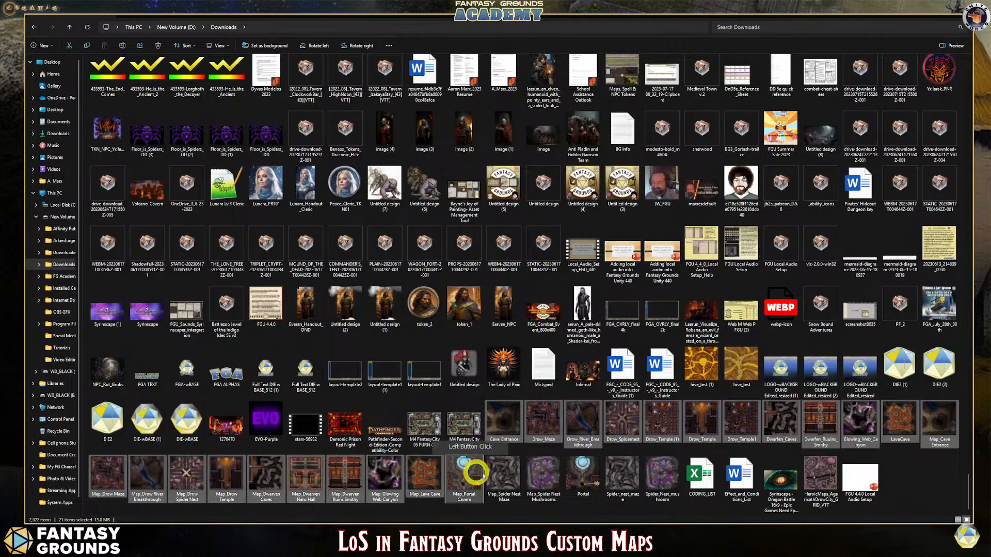
ctrl+click(506, 476)
ctrl+click(544, 474)
ctrl+click(583, 474)
ctrl+click(623, 474)
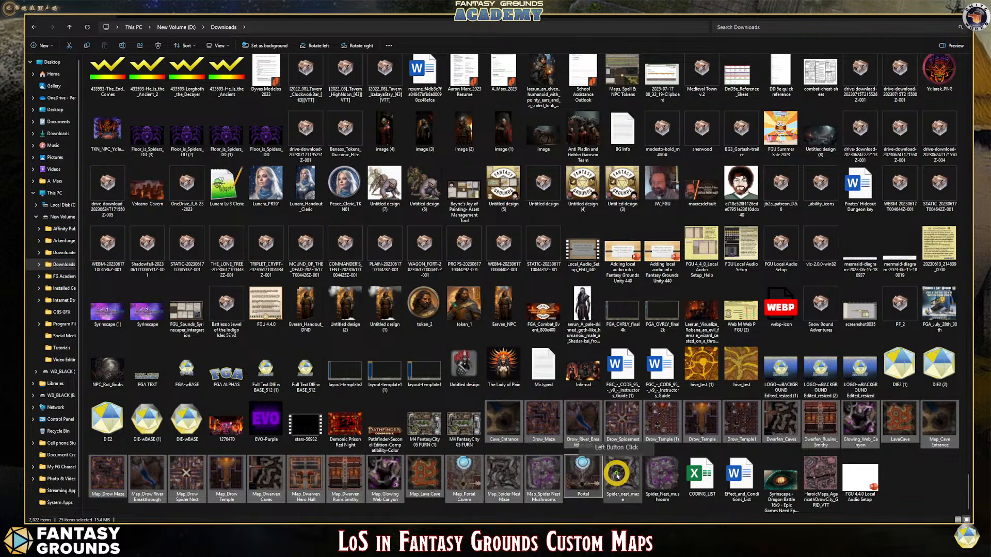
ctrl+click(650, 475)
ctrl+click(656, 476)
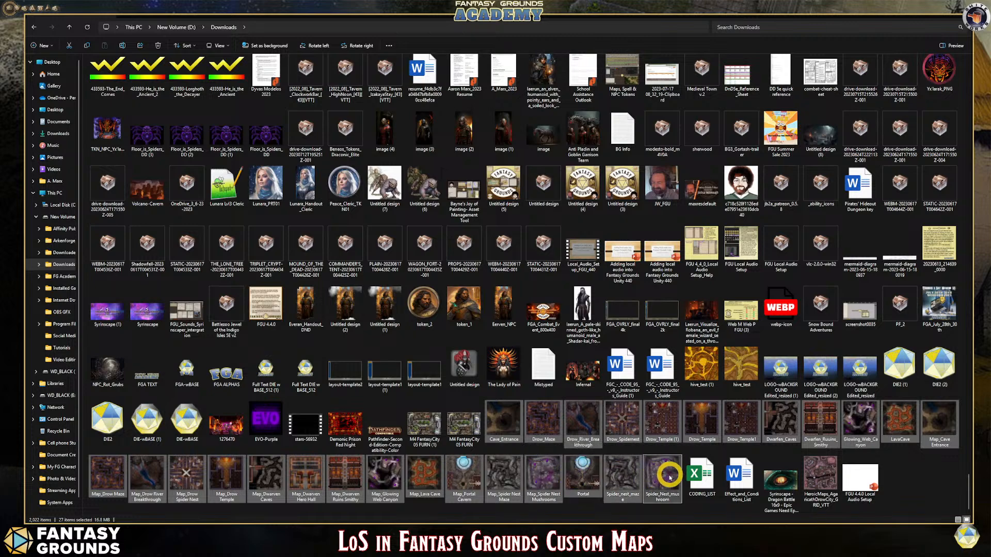
right_click(667, 477)
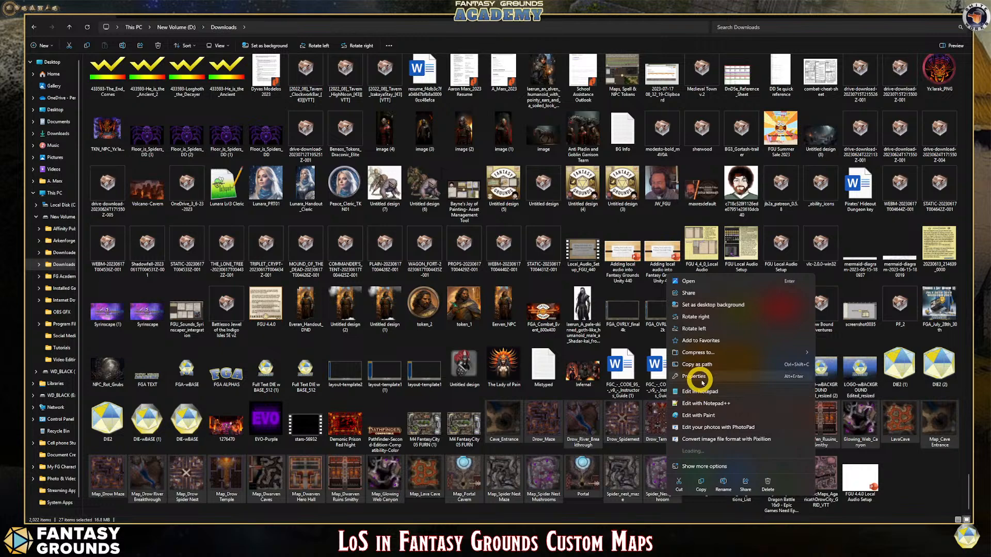
click(680, 484)
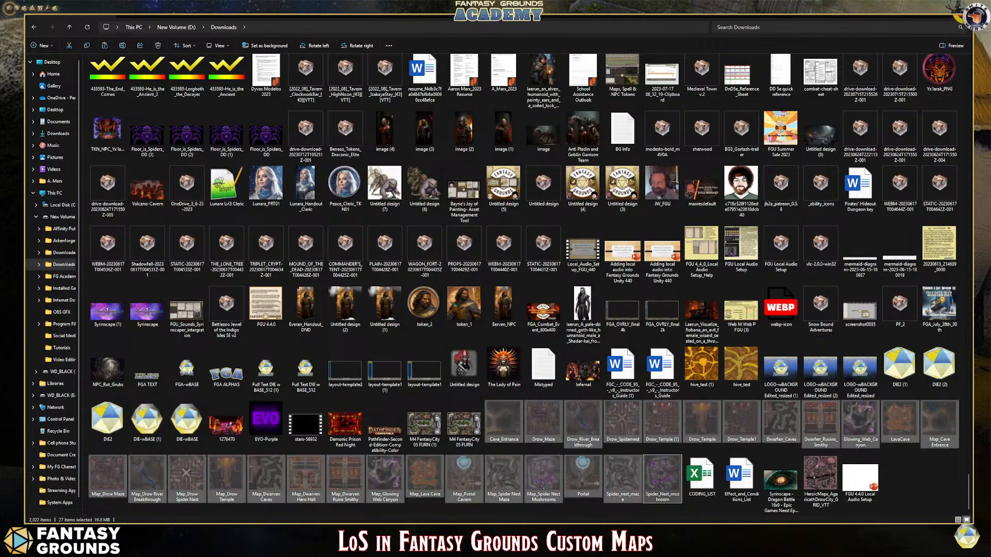
Switch to Fantasy Grounds, close the Images window, and open the library's Assets window beside the chat.
click(963, 9)
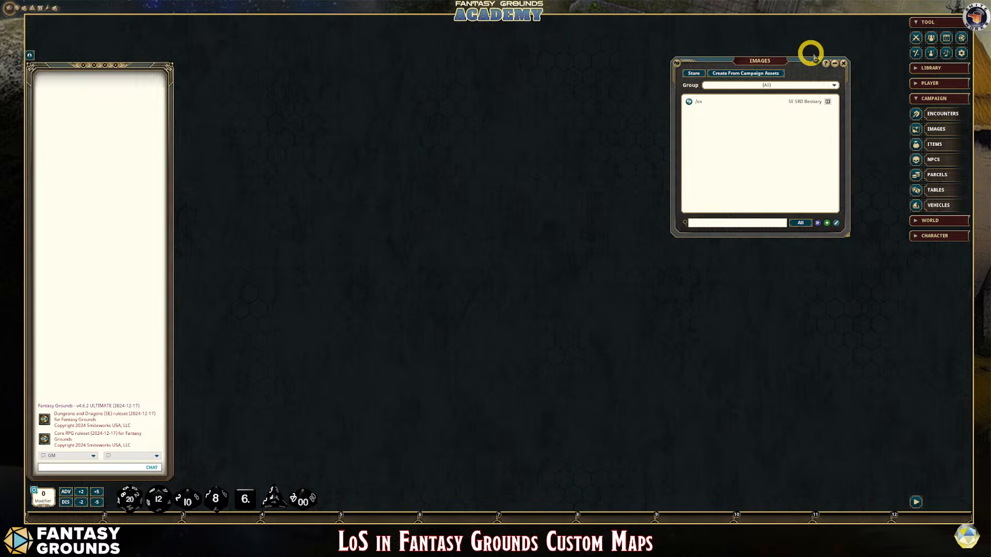
click(843, 64)
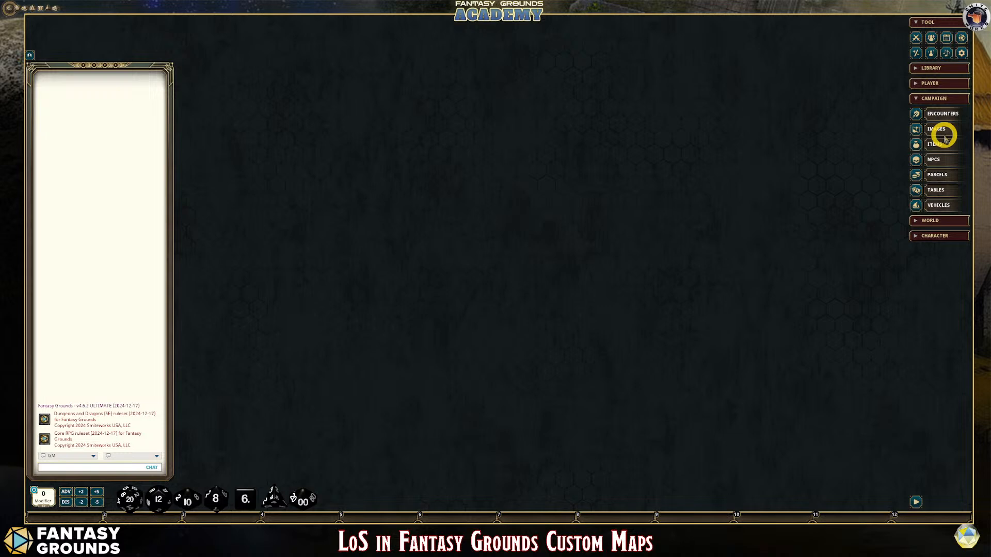
click(959, 70)
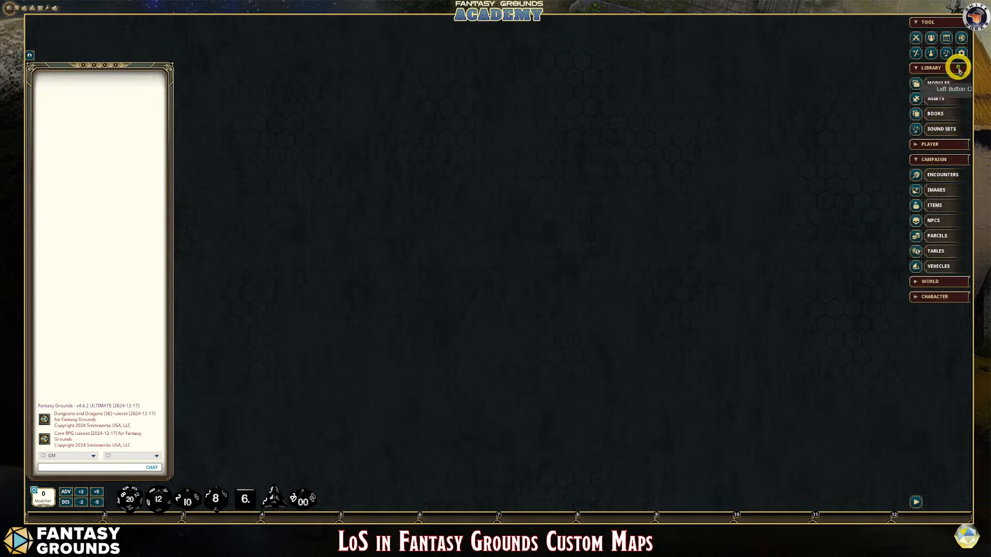
click(942, 99)
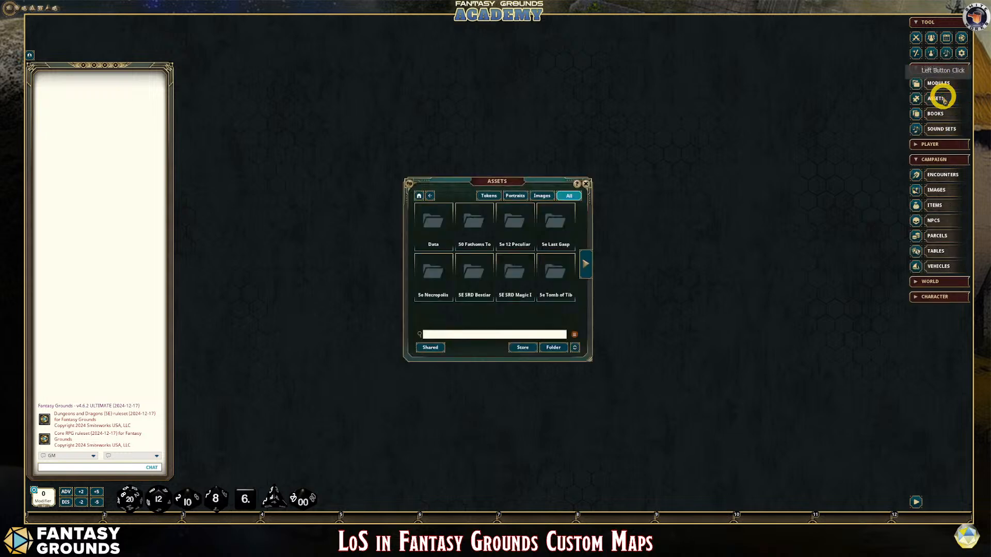
drag(490, 178, 337, 113)
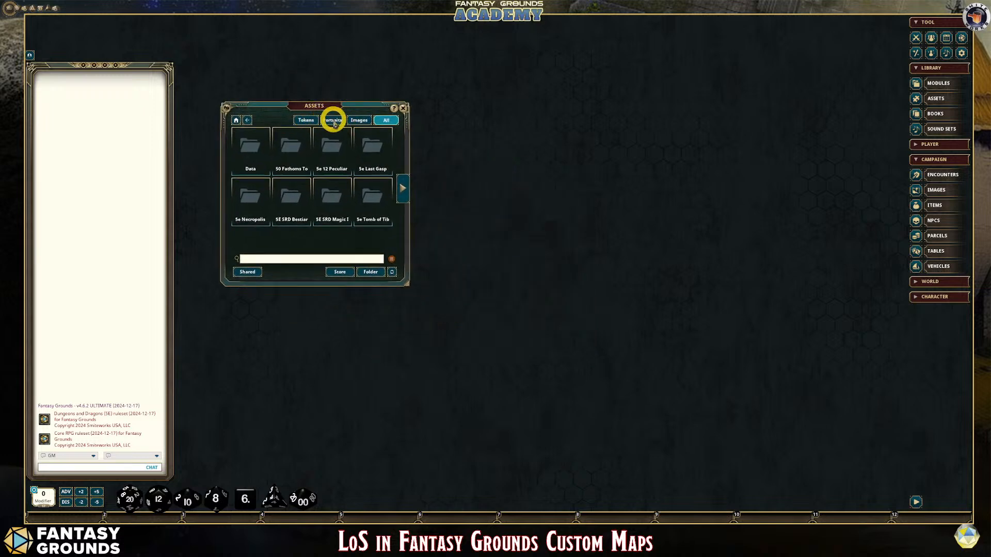
Filter the assets to images, open the campaign's images folder, and paste the cut map files there.
click(358, 120)
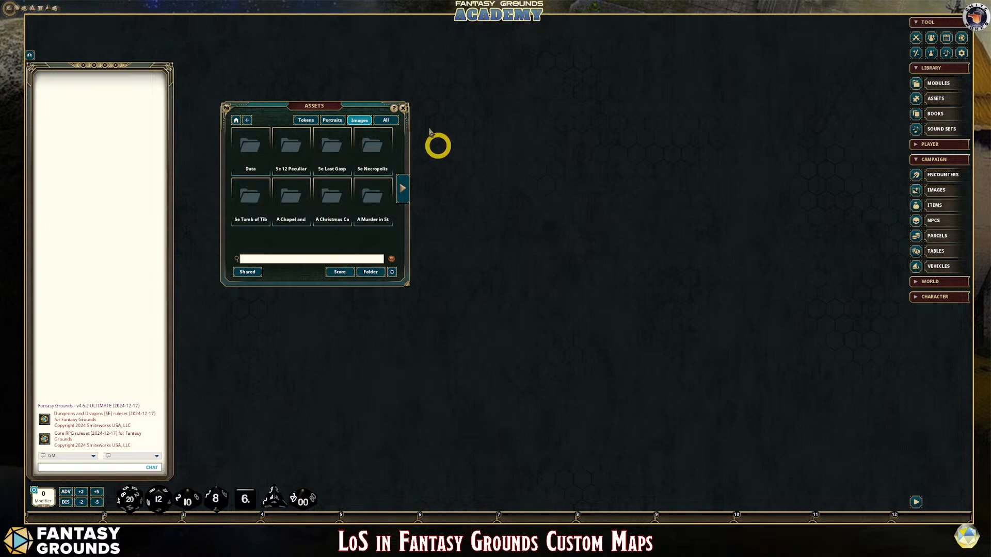
click(393, 272)
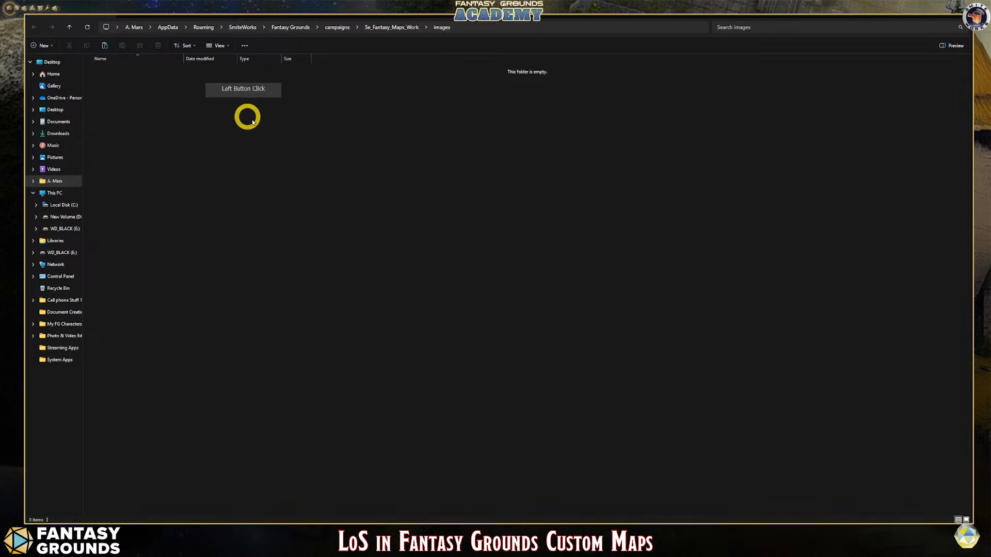
key(ctrl+v)
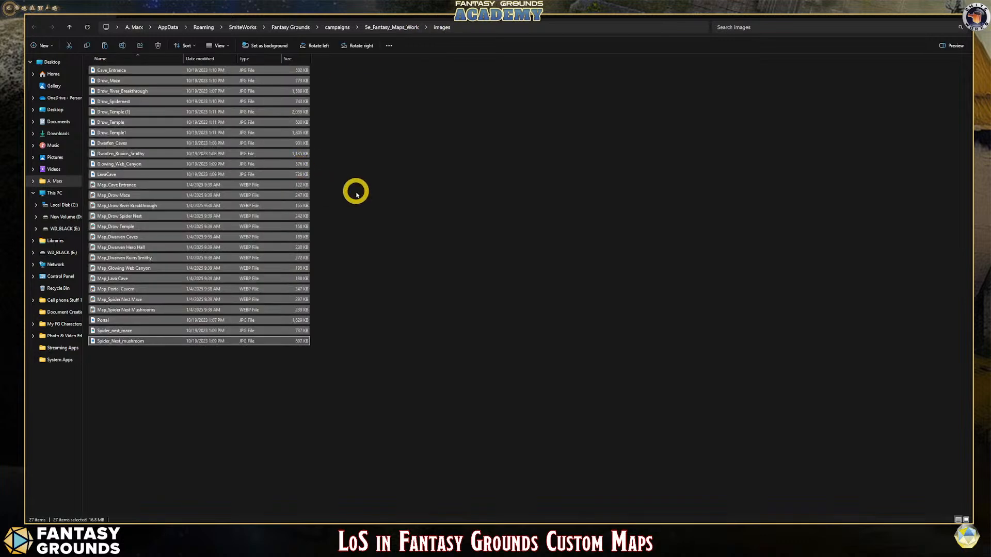
click(393, 190)
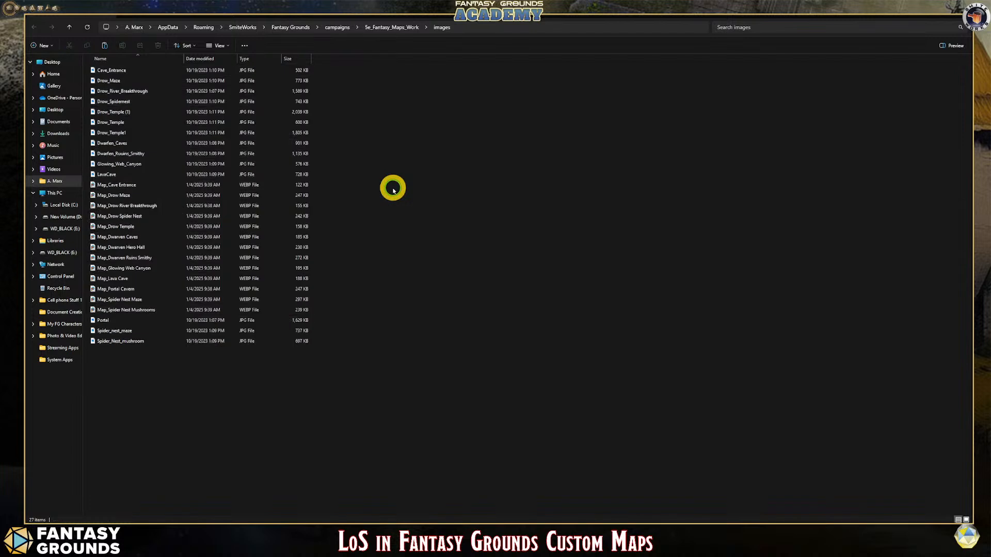
Delete all JPG files from the campaign's images folder, keeping only the Map_ WebP versions.
click(259, 71)
ctrl+click(249, 80)
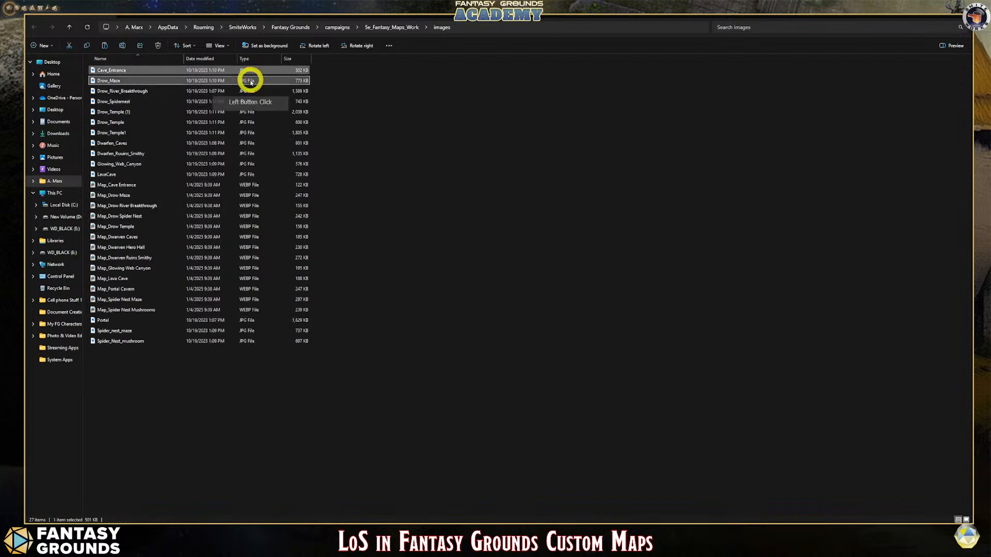
ctrl+click(250, 91)
ctrl+click(252, 102)
ctrl+click(252, 112)
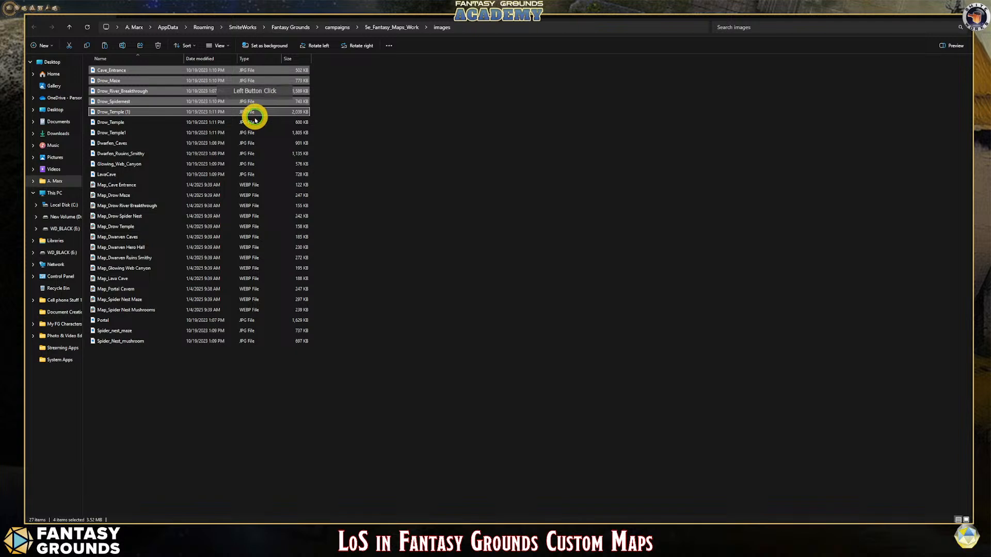
ctrl+click(252, 122)
ctrl+click(254, 133)
ctrl+click(254, 143)
ctrl+click(256, 154)
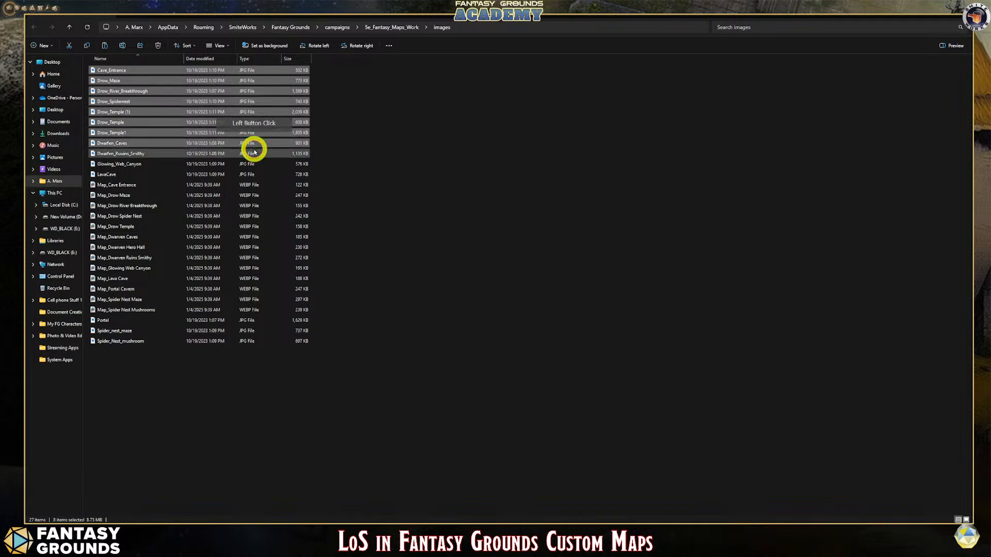
ctrl+click(256, 164)
ctrl+click(256, 174)
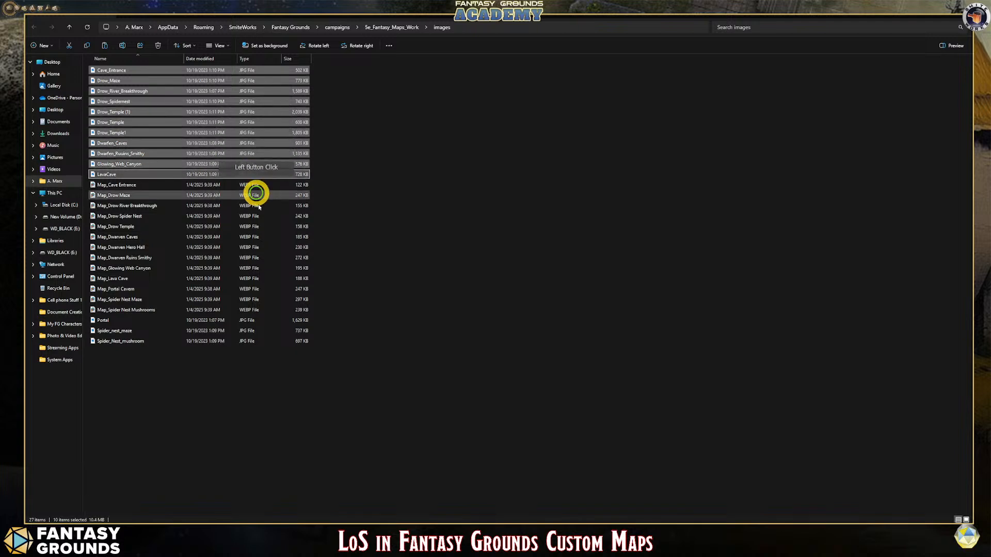
ctrl+click(254, 320)
ctrl+click(251, 331)
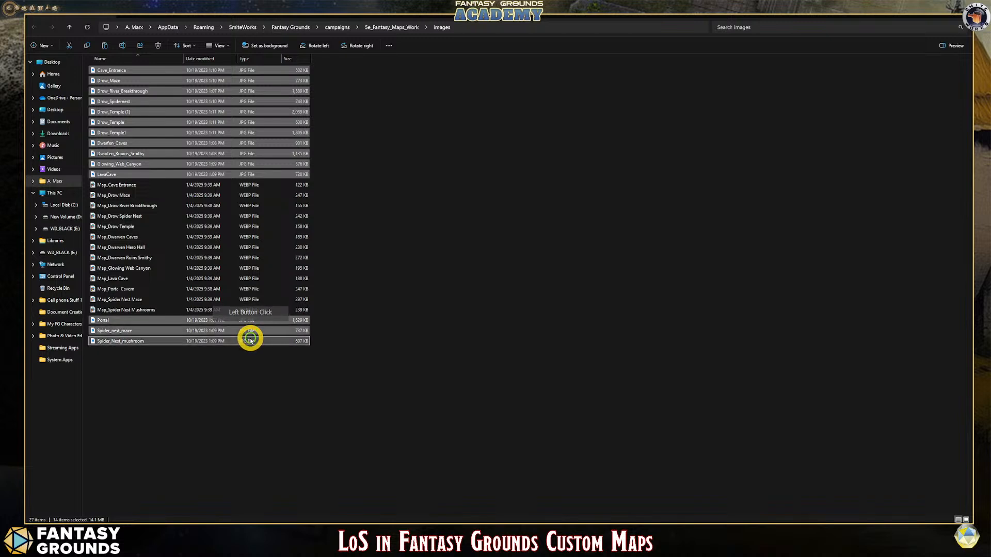
ctrl+click(257, 341)
key(Delete)
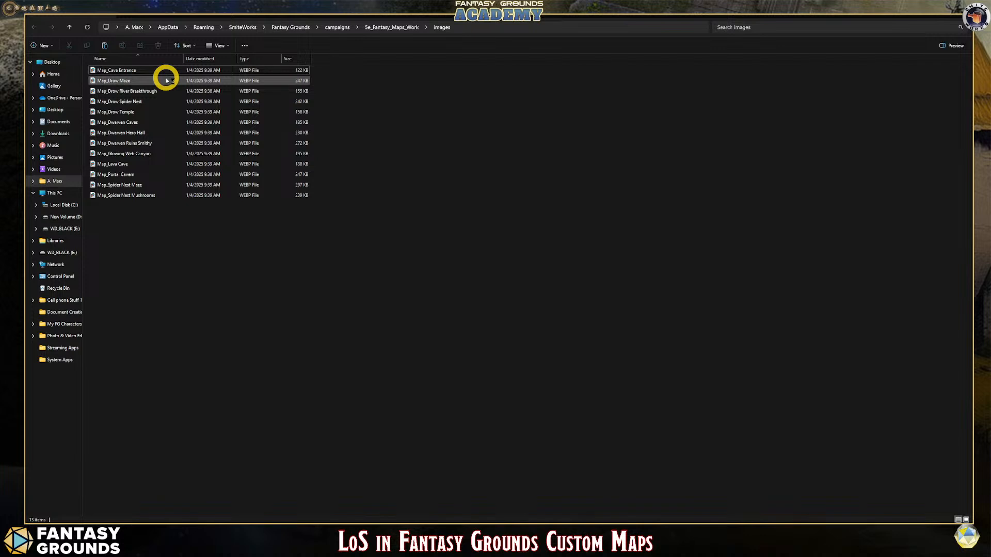
Change the images folder's view to large thumbnail icons.
right_click(380, 134)
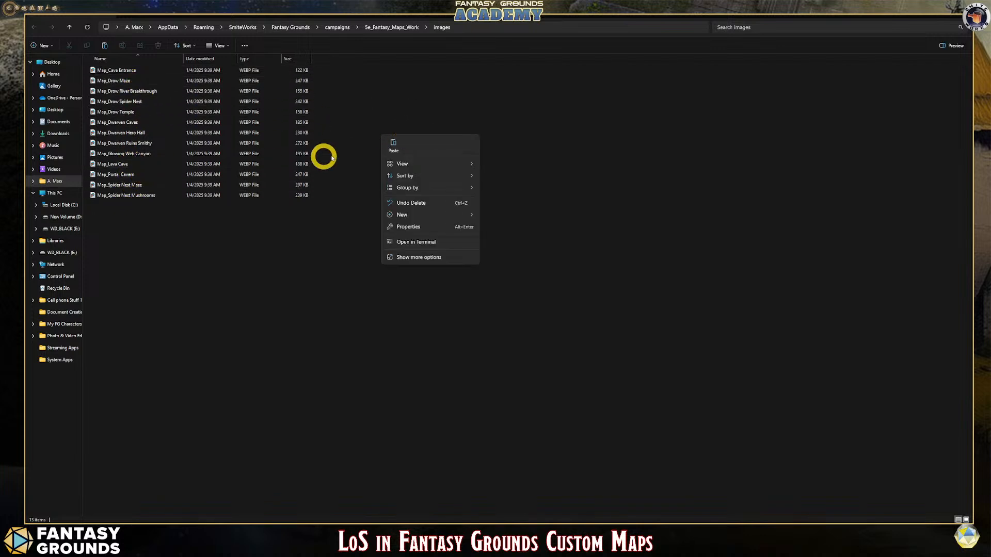
mouse_move(413, 179)
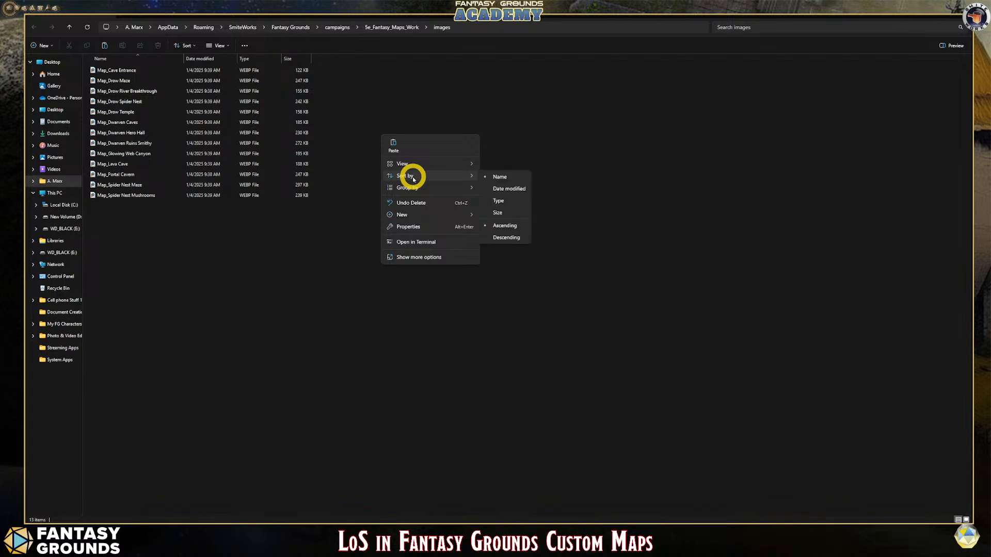
click(512, 168)
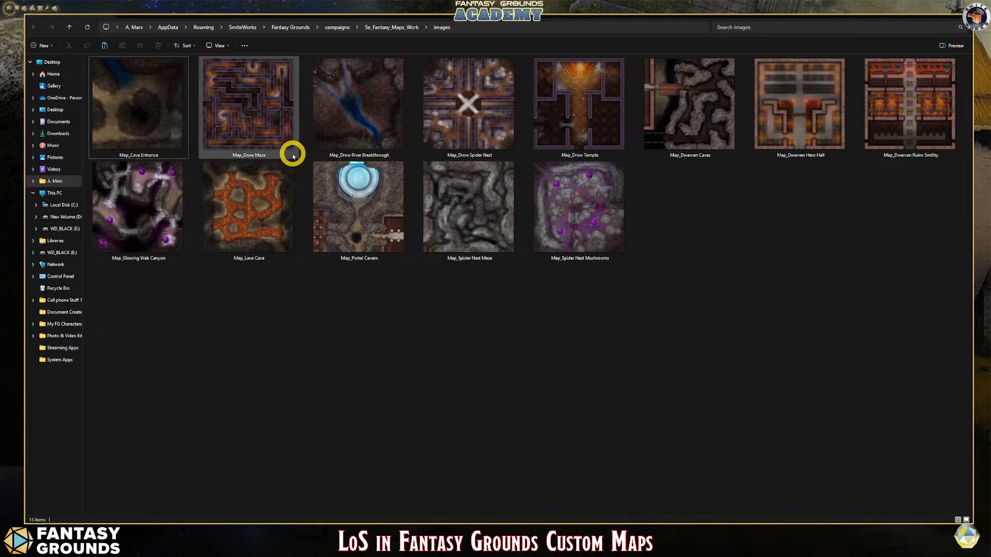
Create a new folder named Spider Maps in the campaign's images folder.
mouse_move(293, 157)
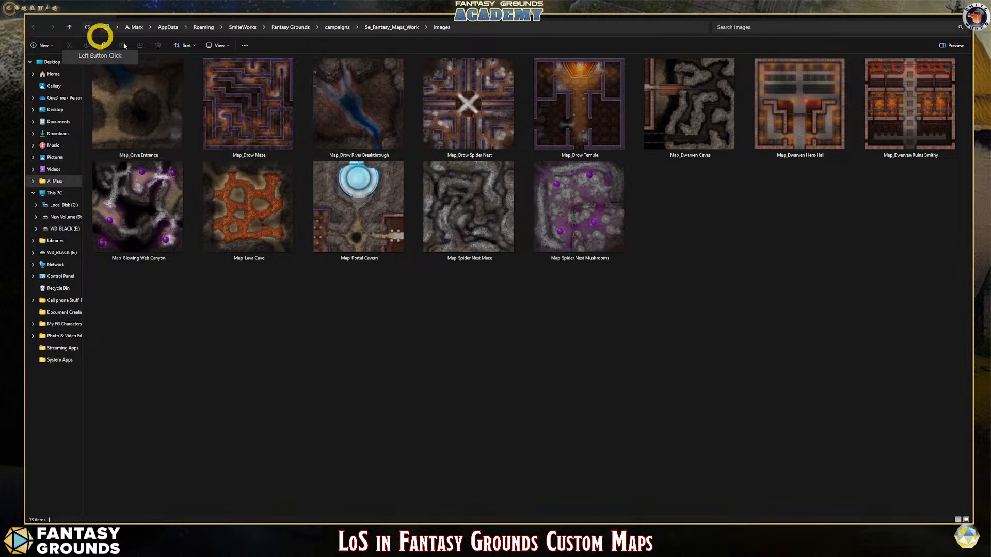
right_click(382, 319)
mouse_move(413, 347)
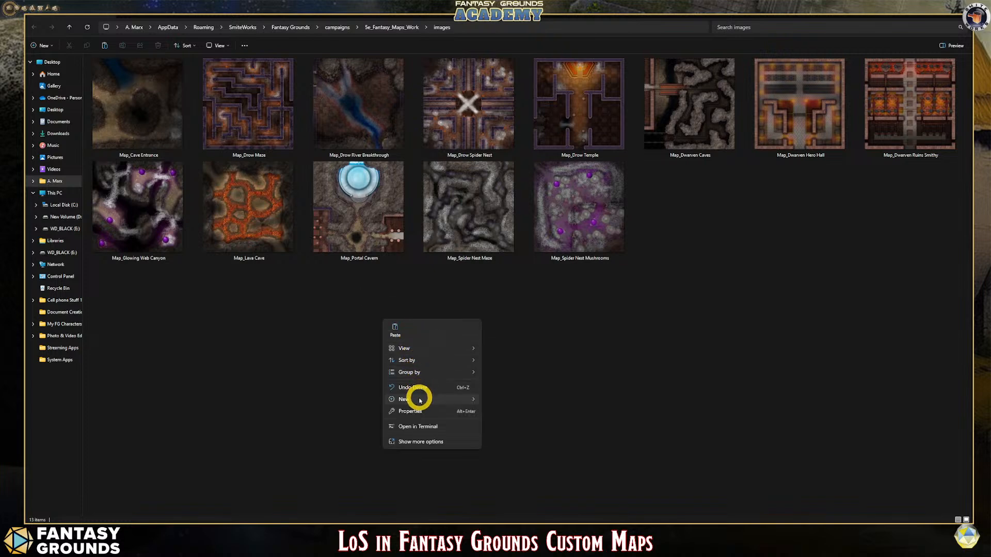
mouse_move(430, 400)
click(502, 267)
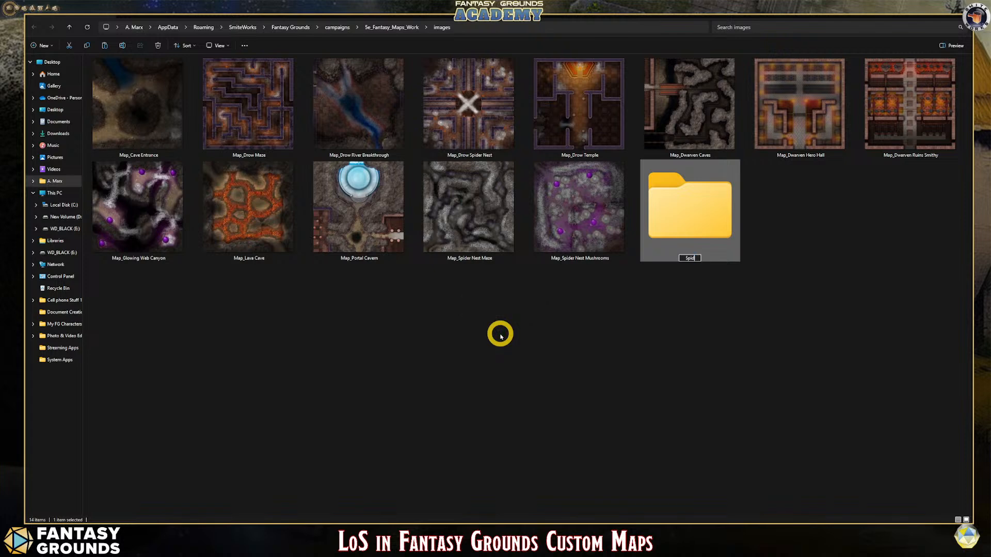
text(Spider Map)
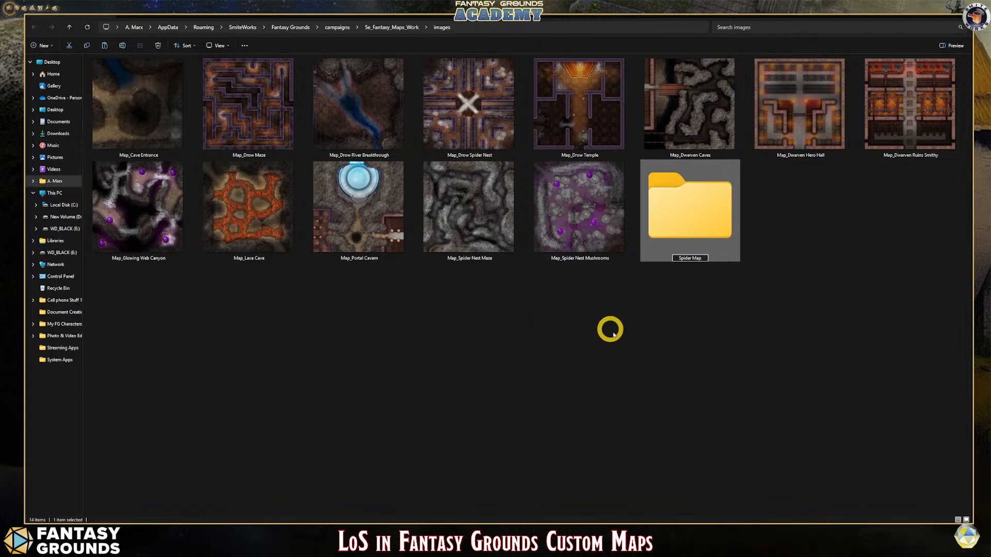
text(s)
click(620, 335)
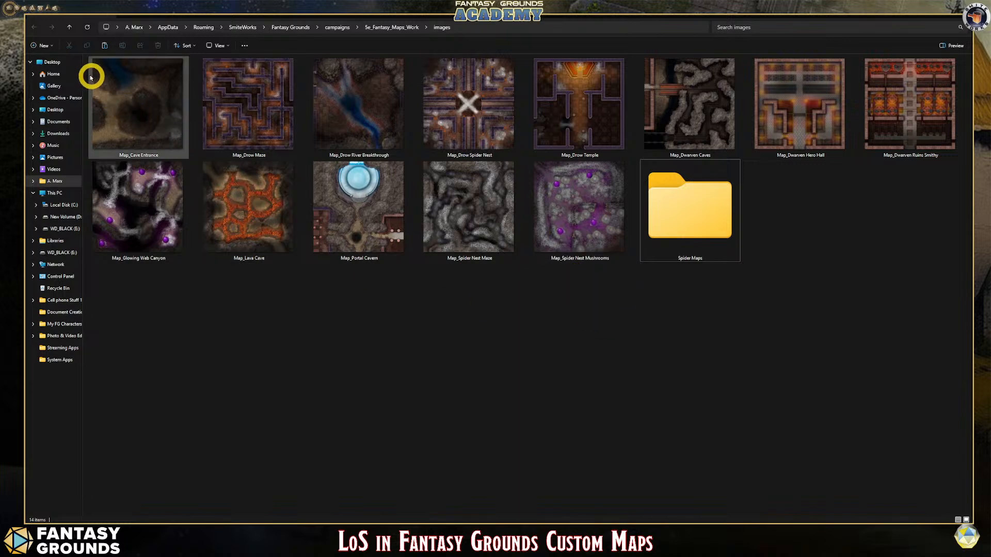
Move all the Map_ files from the campaign's images folder into the Spider Maps folder.
drag(84, 73, 904, 99)
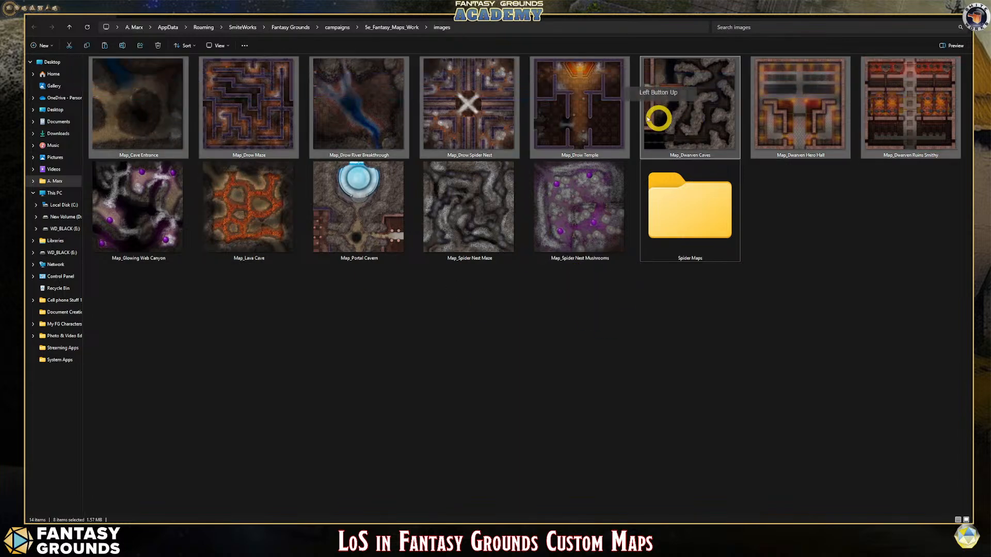
drag(659, 115, 693, 207)
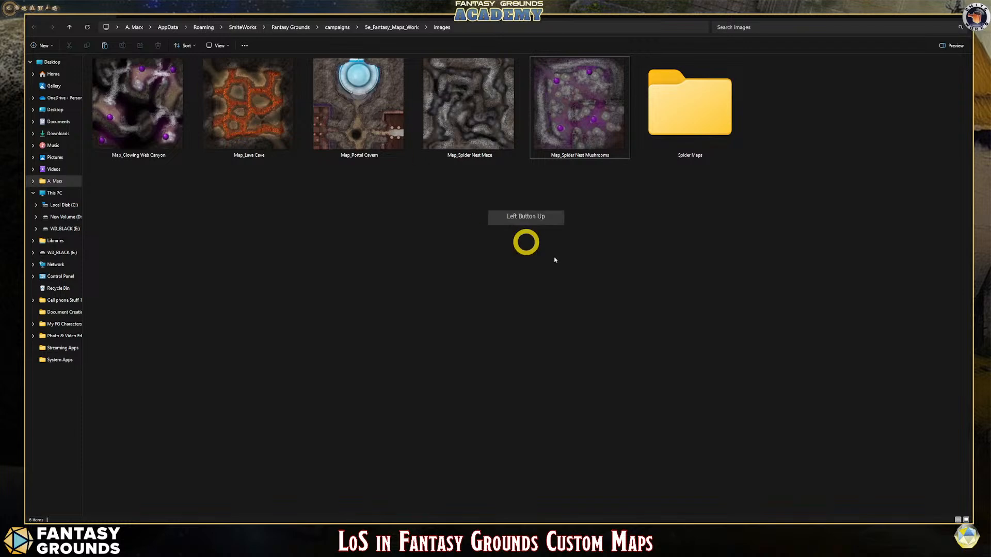
drag(595, 203, 676, 126)
click(267, 137)
Open the Spider Maps folder and check the map files inside it.
double_click(138, 103)
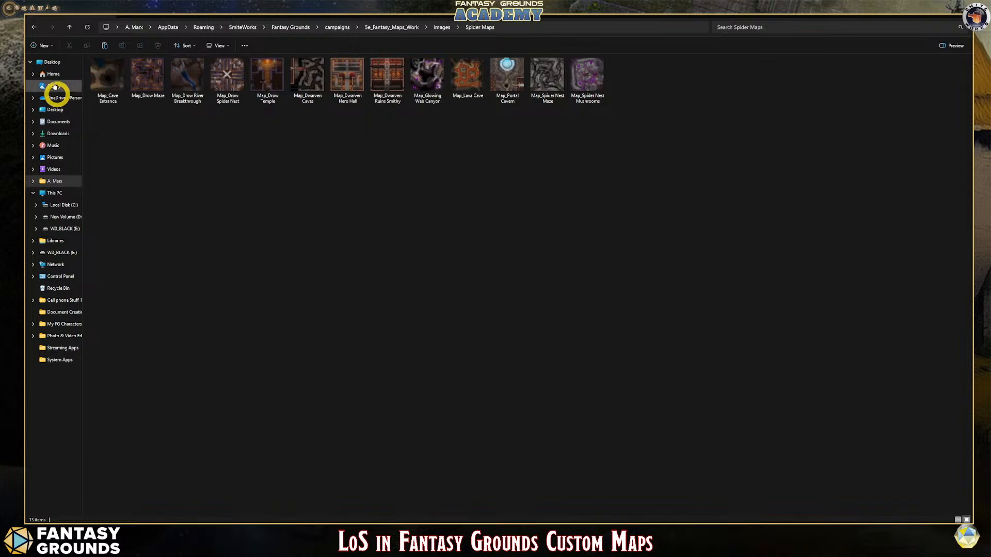
click(33, 27)
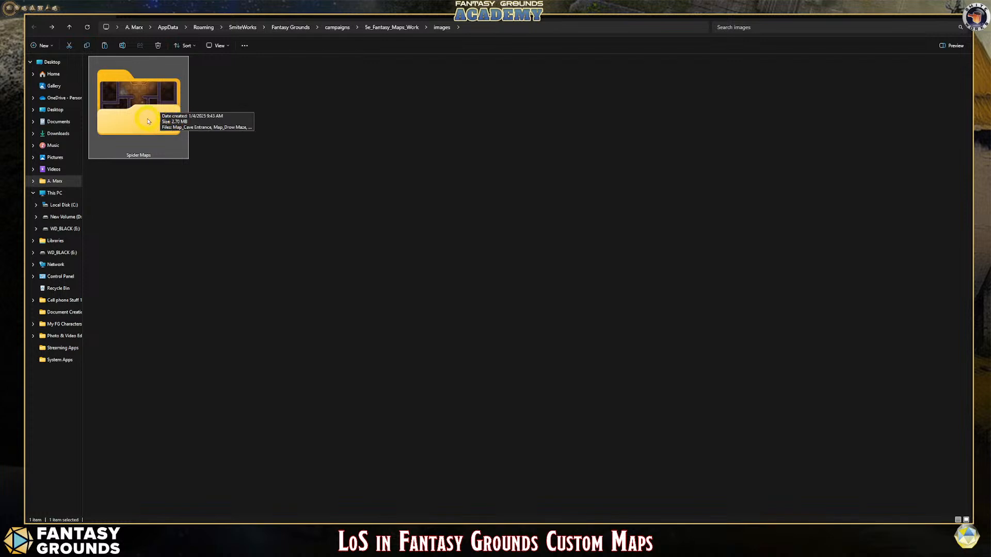
double_click(148, 121)
click(109, 75)
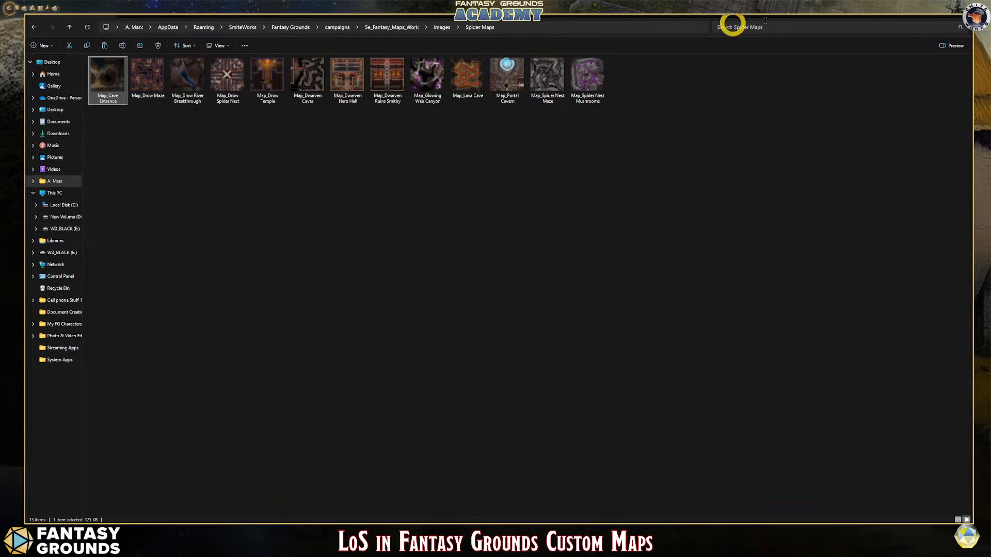
Switch to Fantasy Grounds, refresh the assets, and open the Spider Maps folder within the Campaign image assets.
click(929, 11)
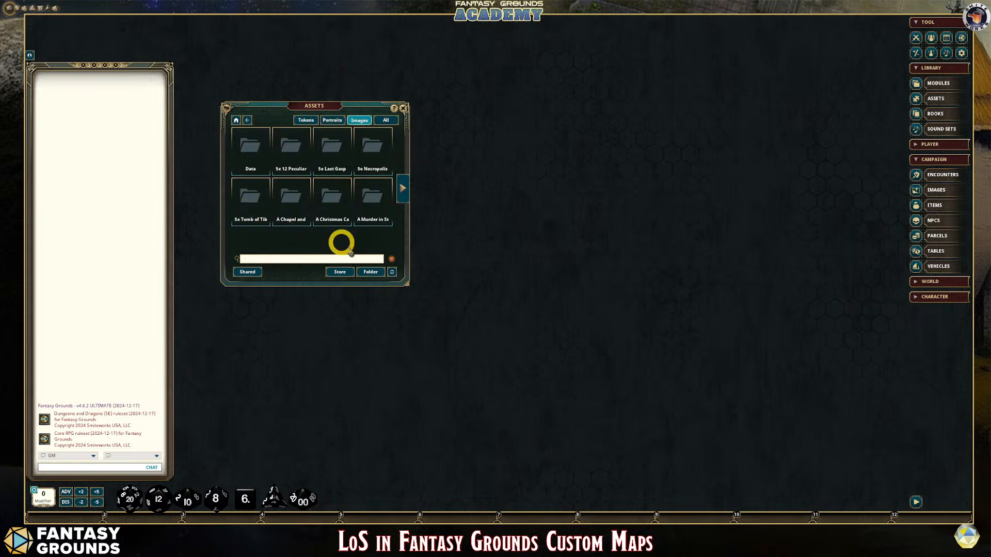
click(392, 272)
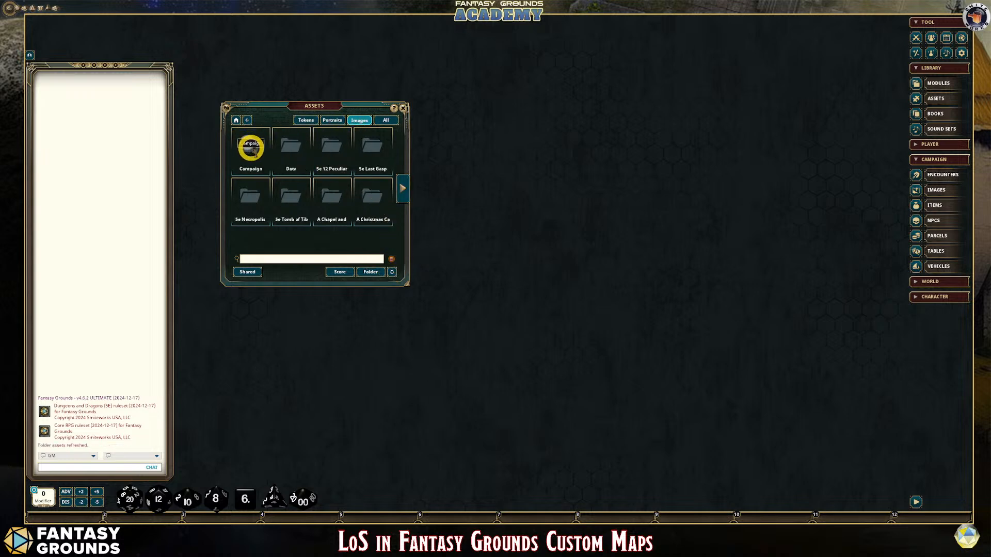
click(249, 148)
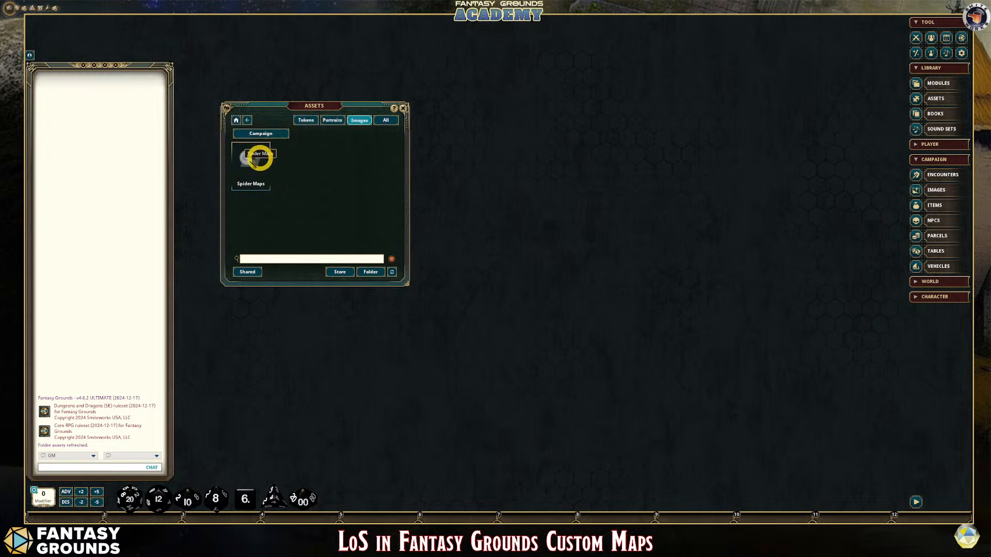
click(258, 159)
Move the Assets window against the chat and enlarge it to show all the maps in the folder.
click(310, 120)
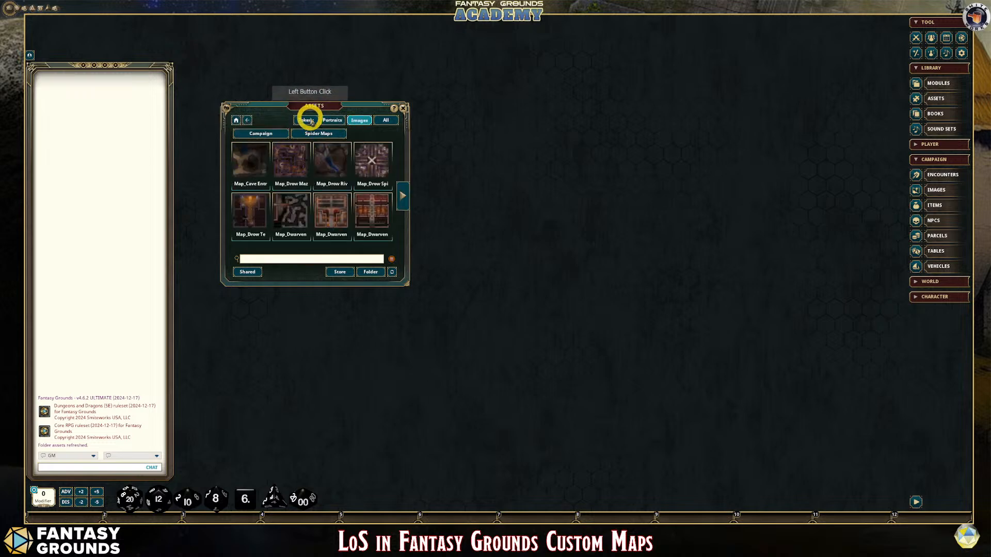
drag(309, 120, 263, 83)
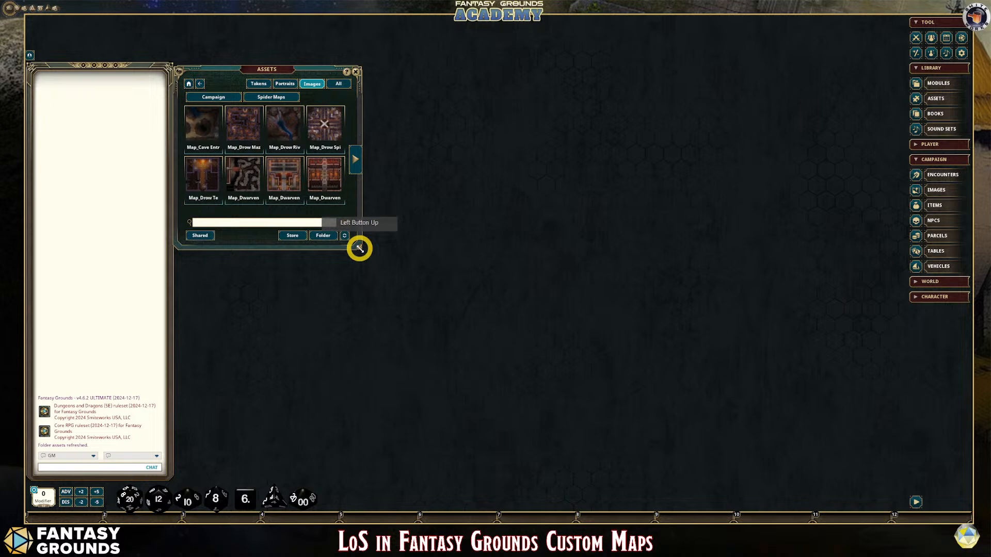
drag(360, 248, 468, 381)
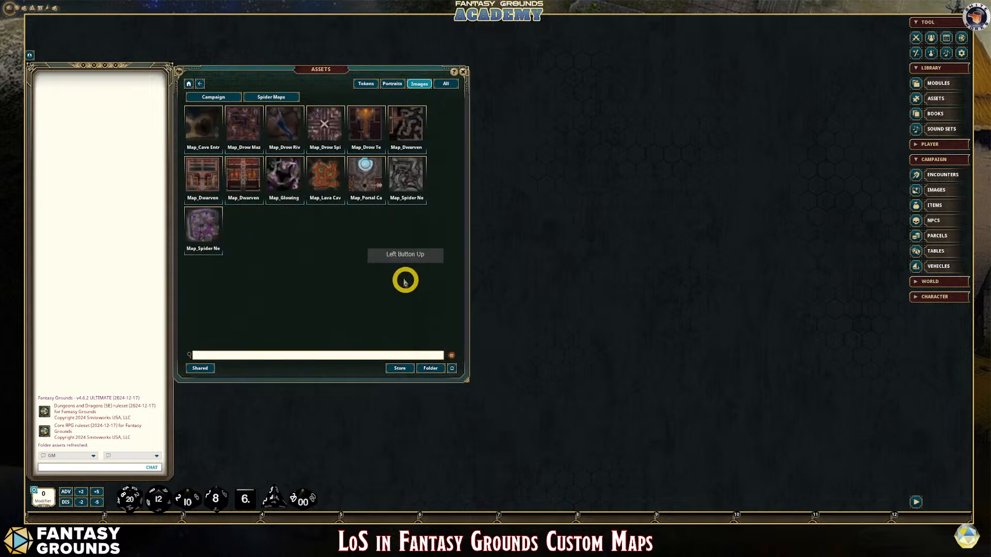
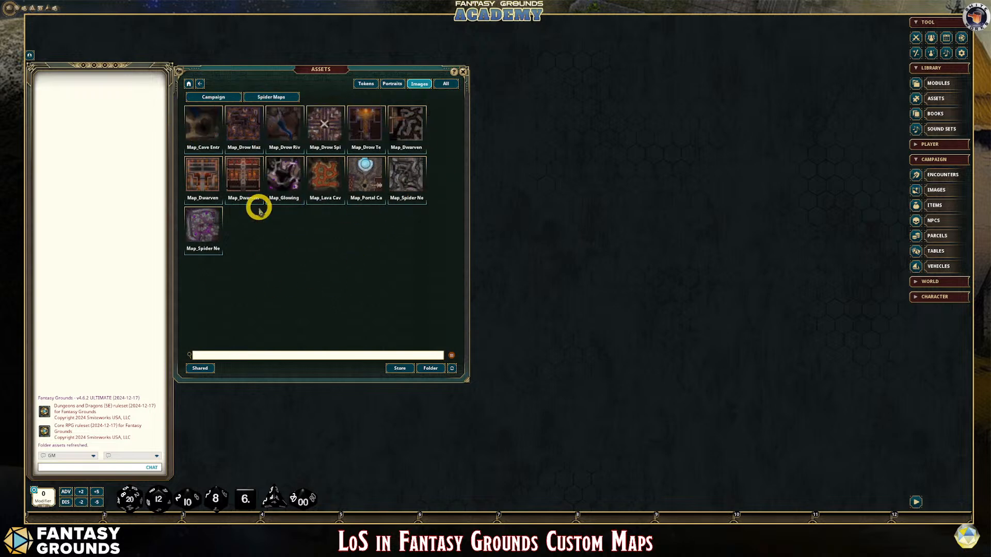
Preview the Map_Cave Entrance asset, close the preview, and place the campaign's Images window beside the Assets window.
click(217, 123)
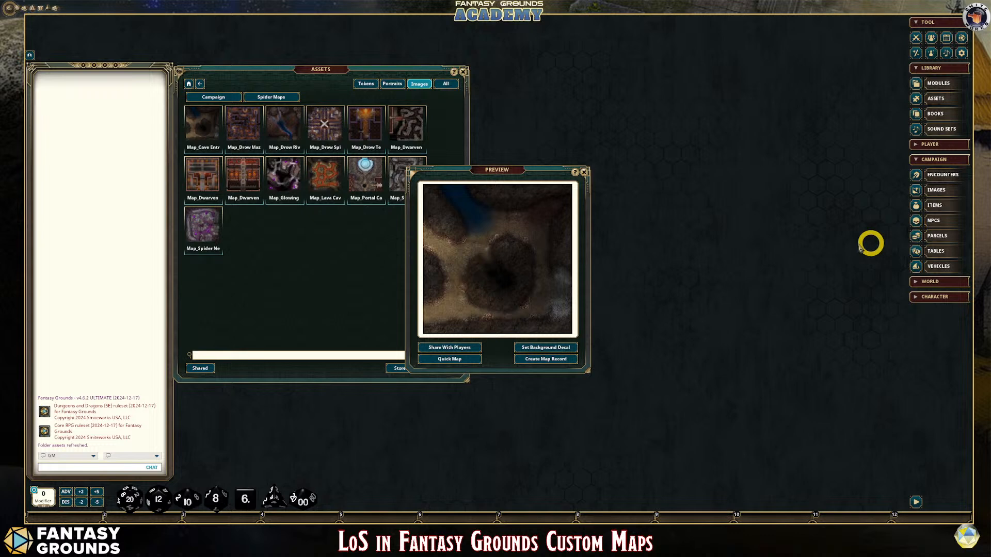
click(584, 172)
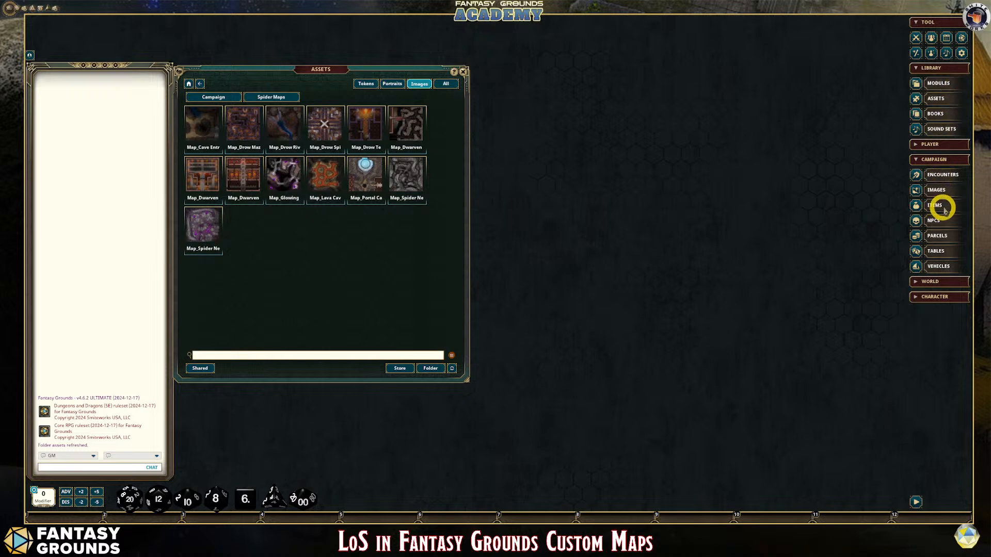
click(938, 192)
drag(749, 62, 569, 89)
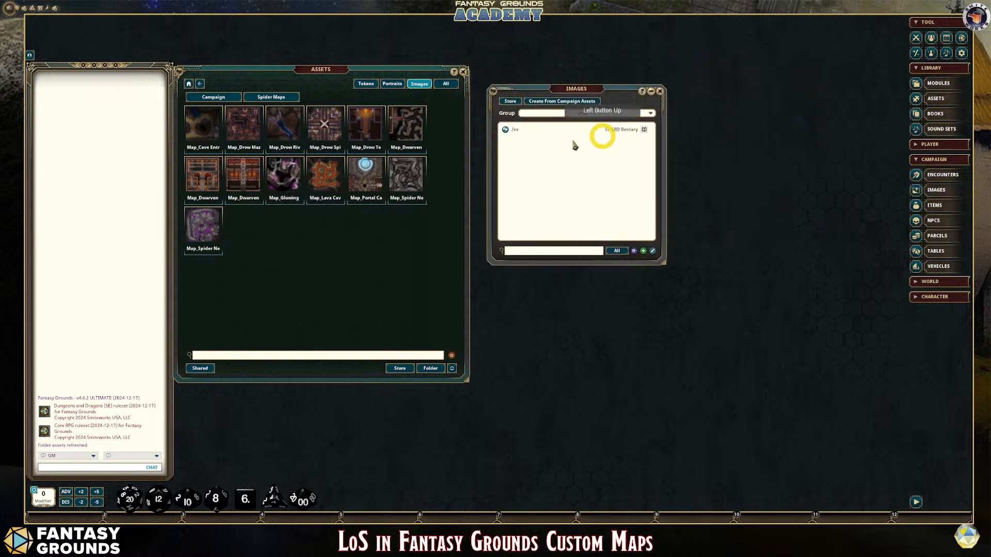
Add a group named Spider Maps to the campaign's Images list and select it as the current group.
click(649, 114)
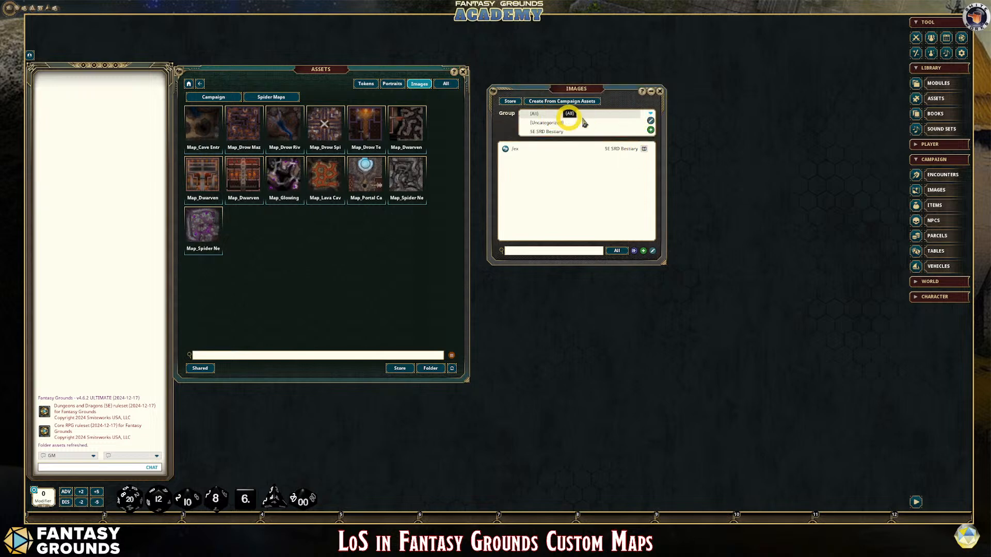
click(652, 133)
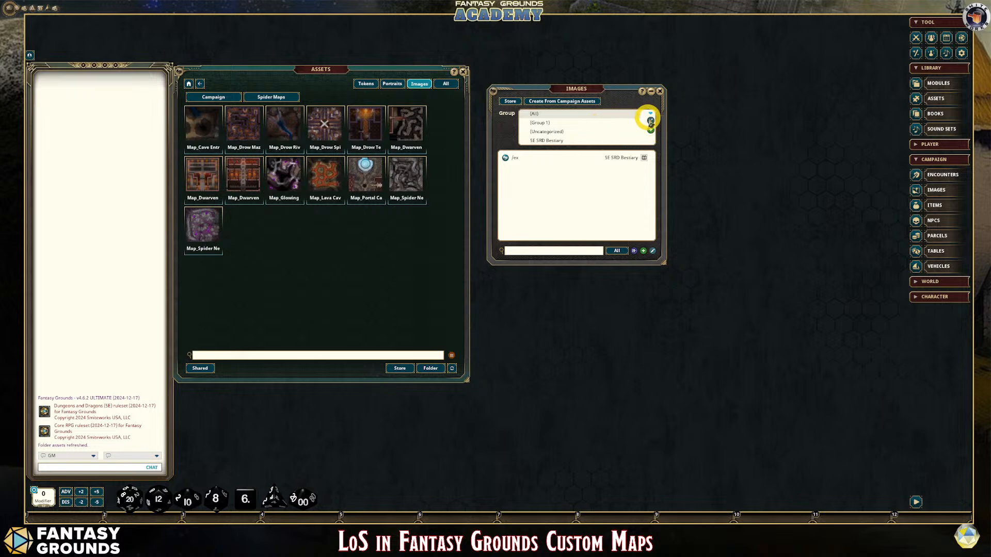
click(650, 121)
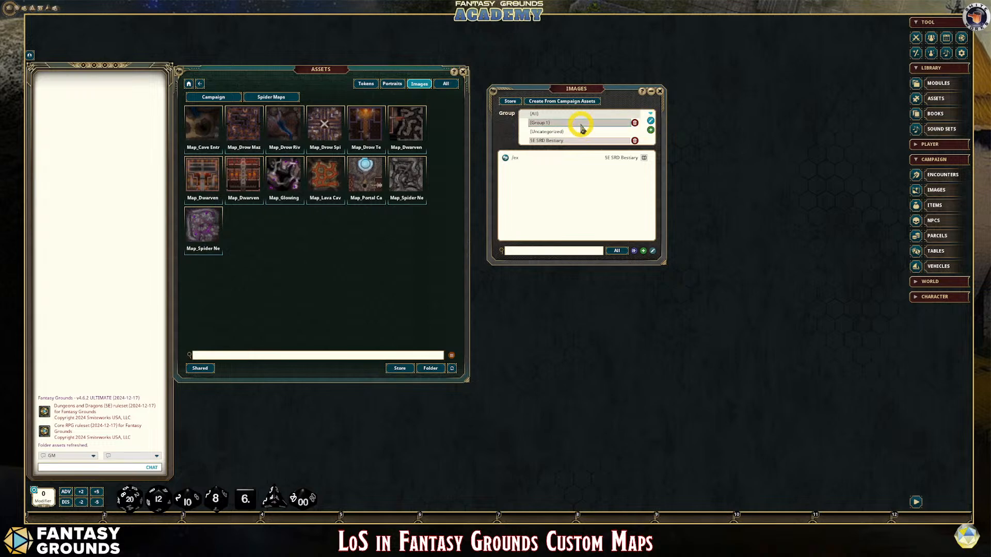
drag(561, 124, 514, 128)
text(Sp)
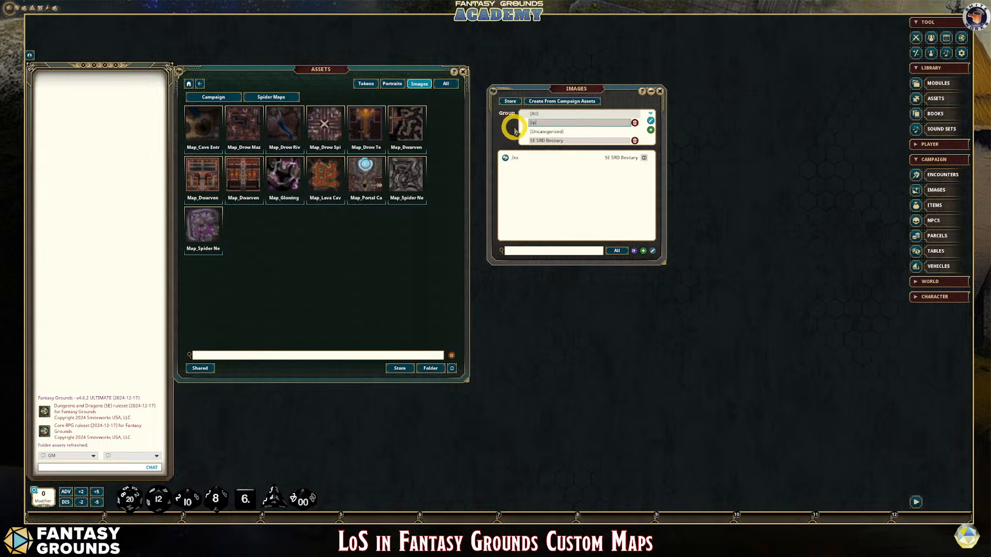
text(ider Maps)
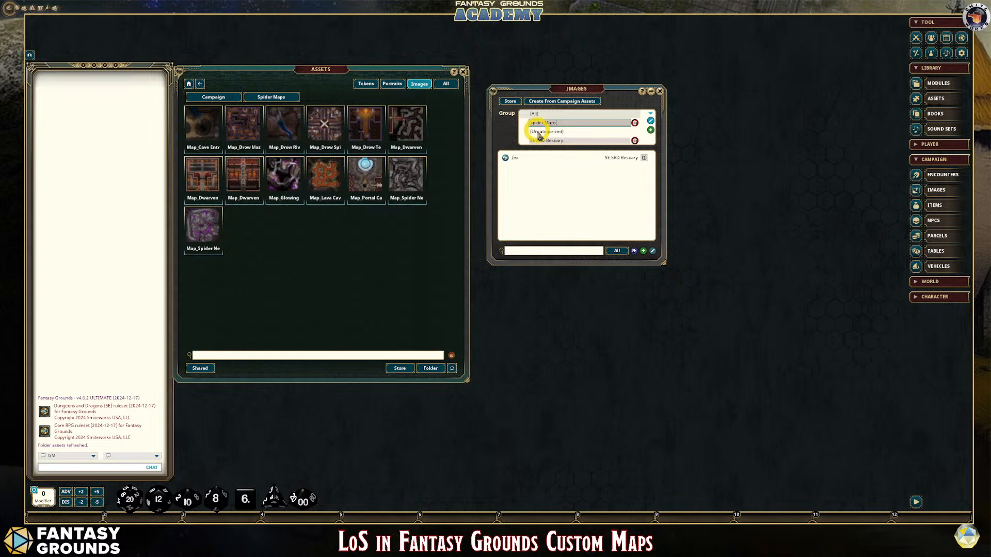
click(650, 120)
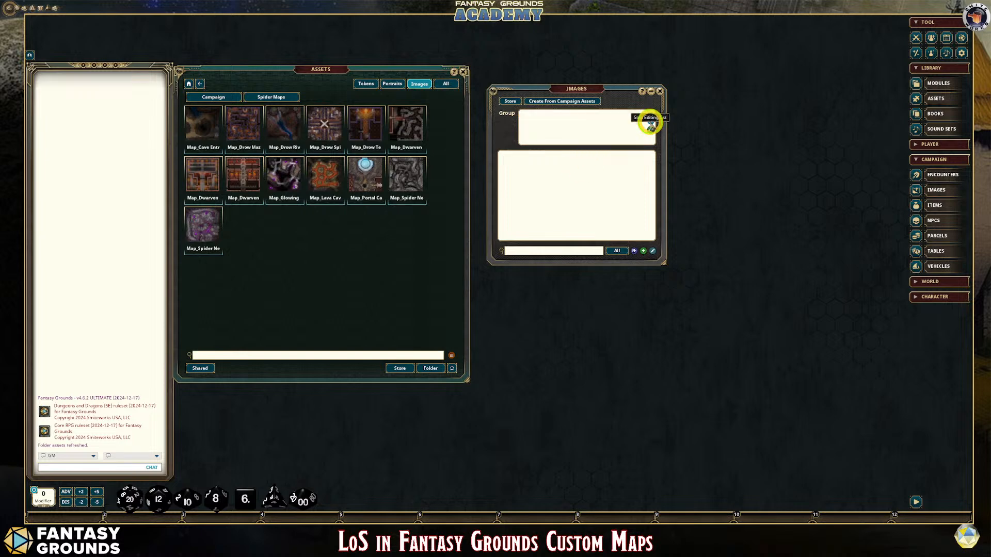
click(543, 140)
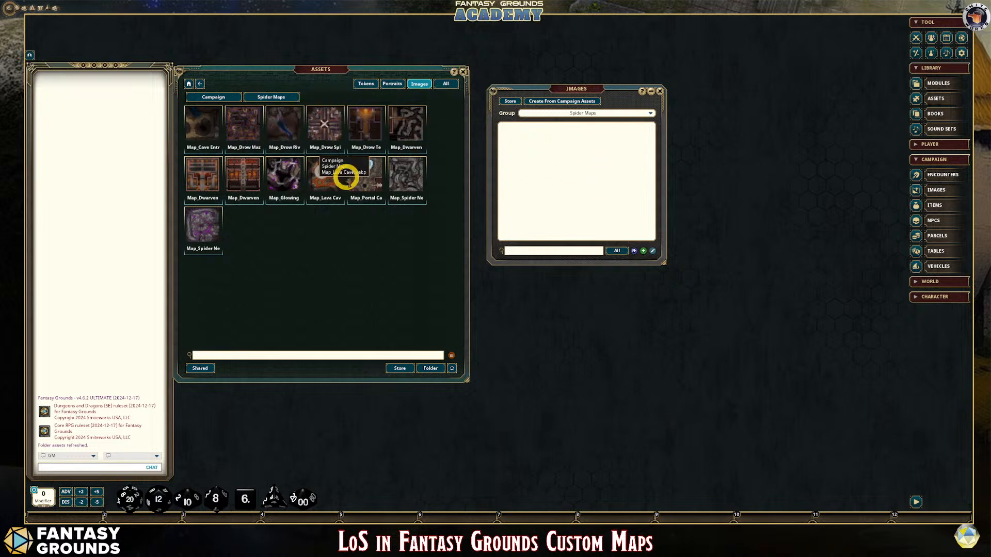
Preview the Map_Cave Entrance asset again, close it, and import all campaign image assets as image records in the Spider Maps group.
click(204, 129)
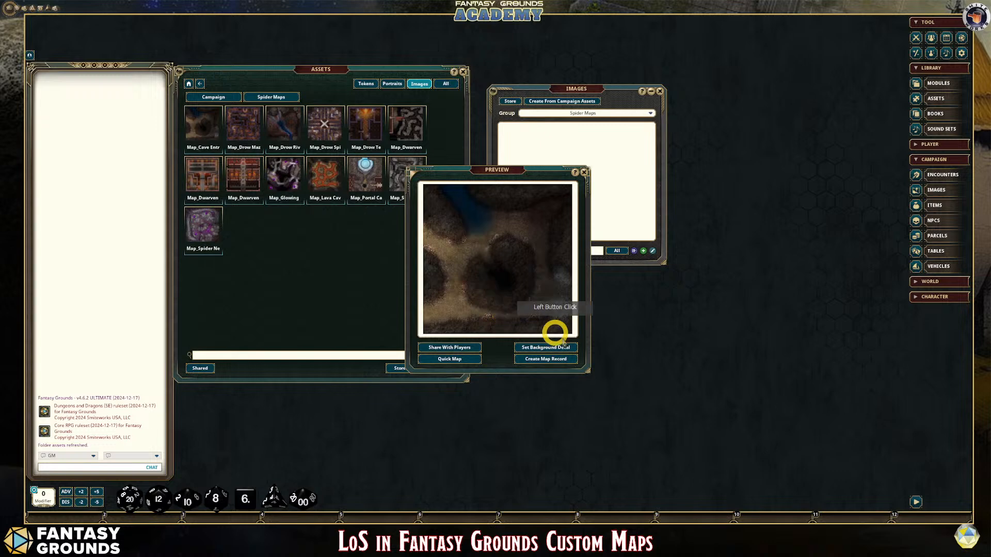
click(584, 171)
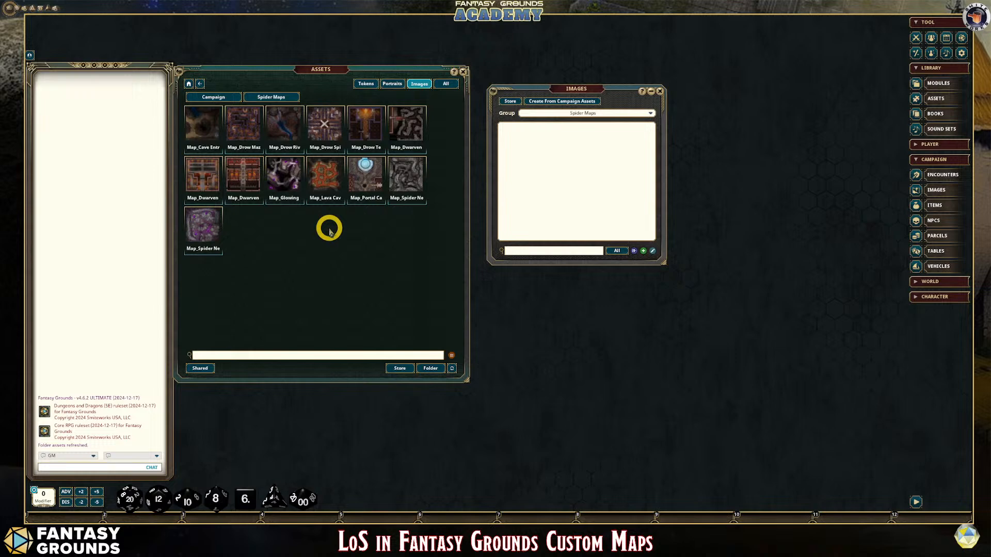
click(578, 103)
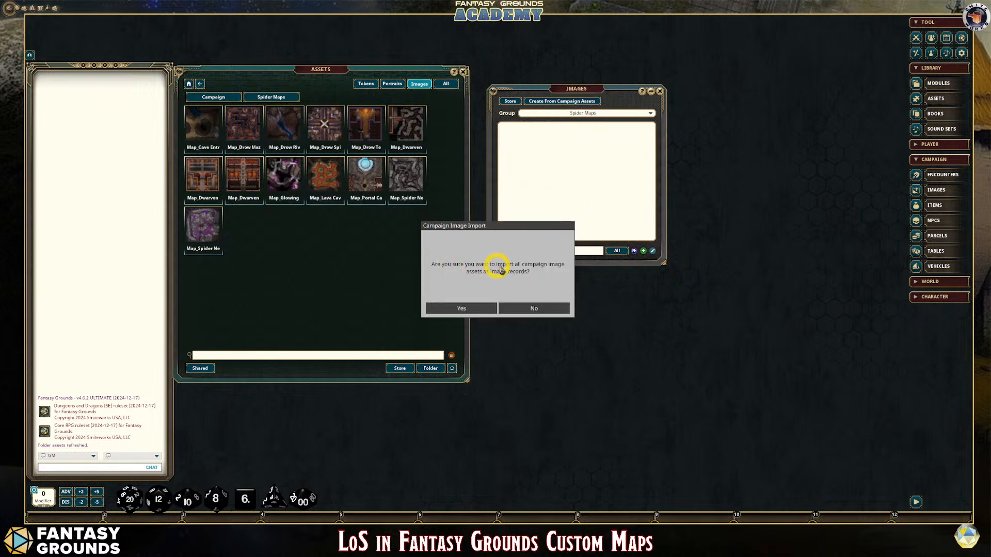
click(463, 307)
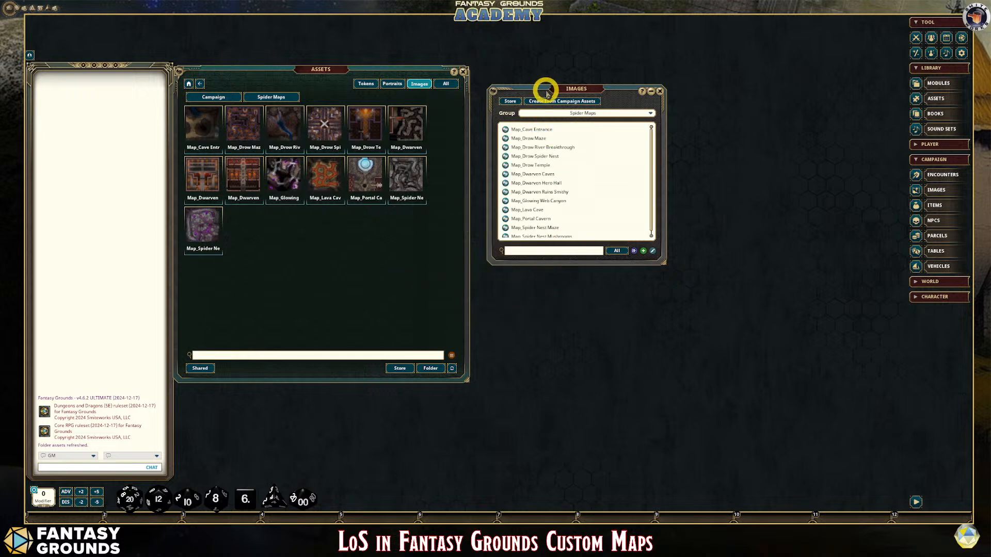
Move and enlarge the Images window to show the full list, and open the Map_Spider Nest Mushrooms image record.
drag(544, 91, 538, 53)
drag(575, 226, 598, 330)
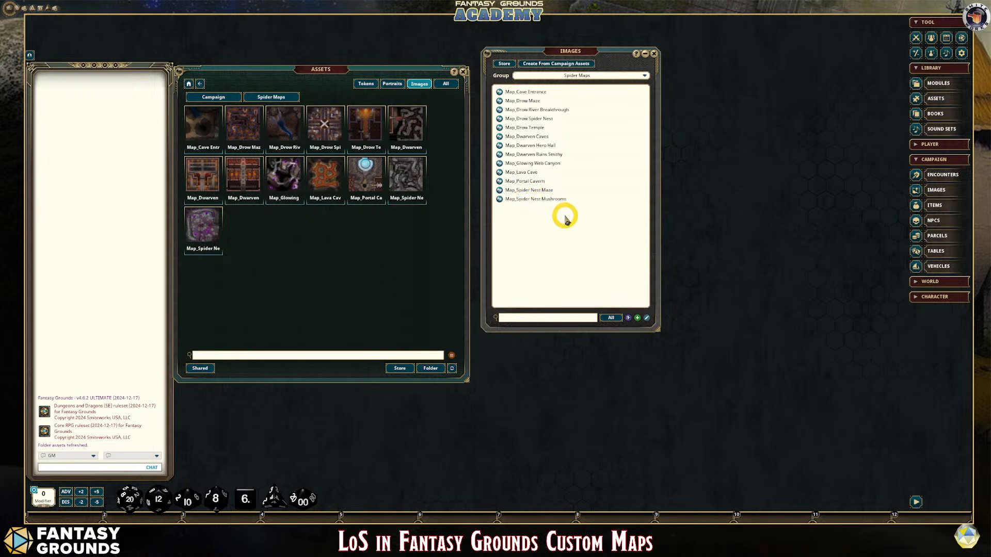
click(499, 199)
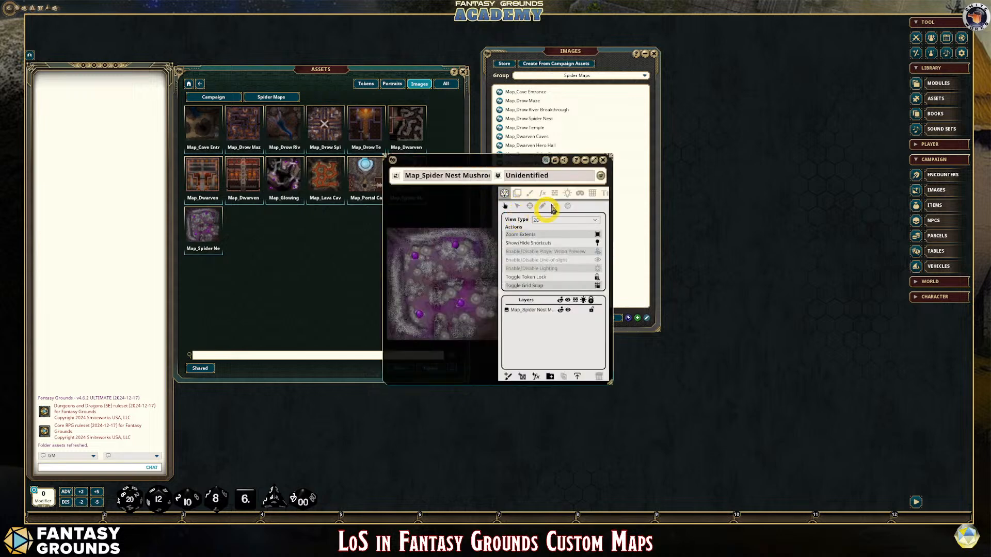
click(603, 161)
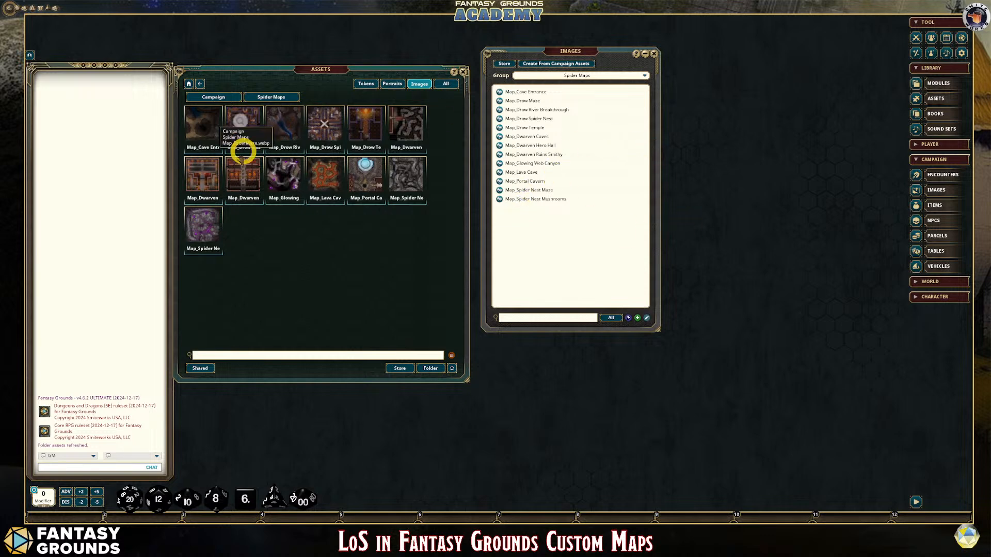
click(499, 200)
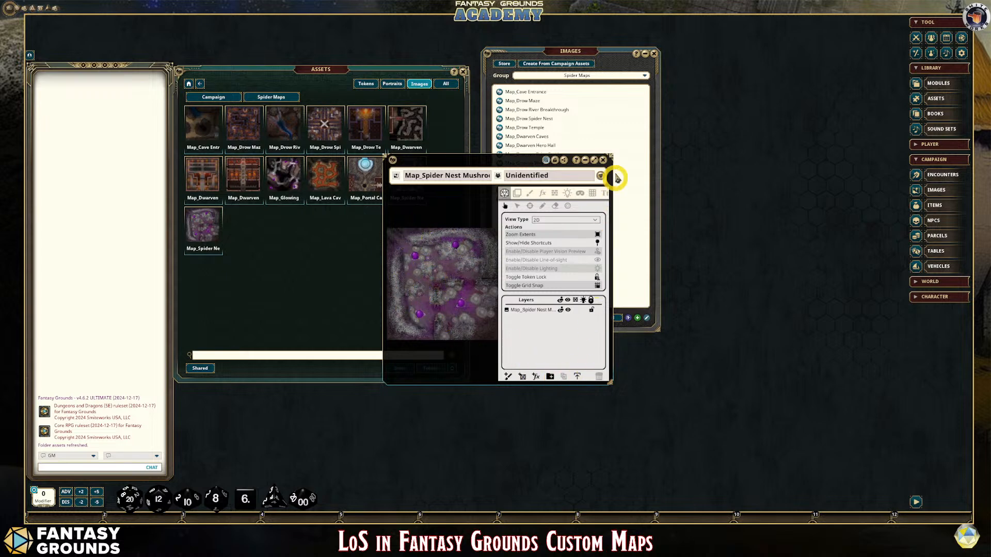
Close the Map_Spider Nest Mushrooms record and check the campaign's Spider Maps folder in File Explorer before returning to Fantasy Grounds.
click(603, 159)
click(496, 94)
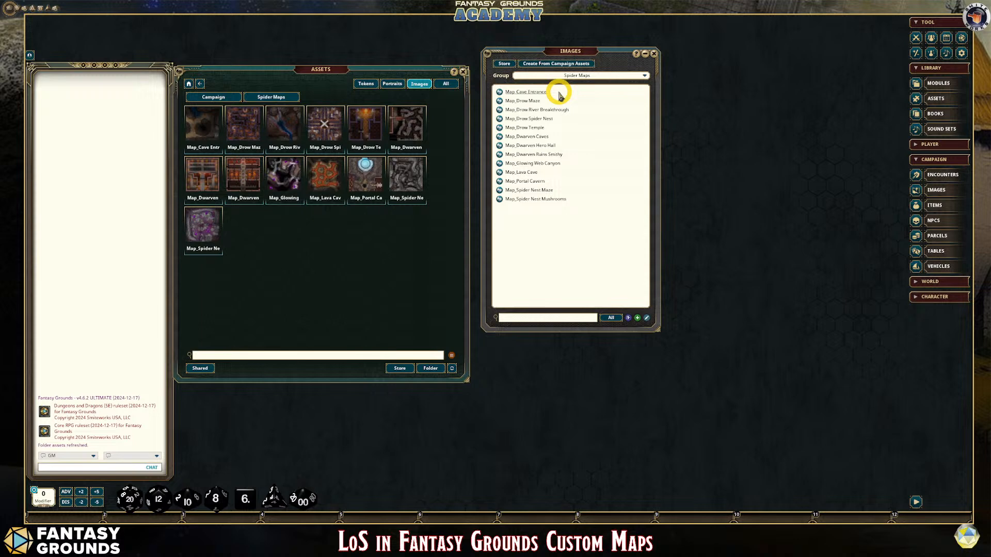
click(428, 367)
double_click(131, 101)
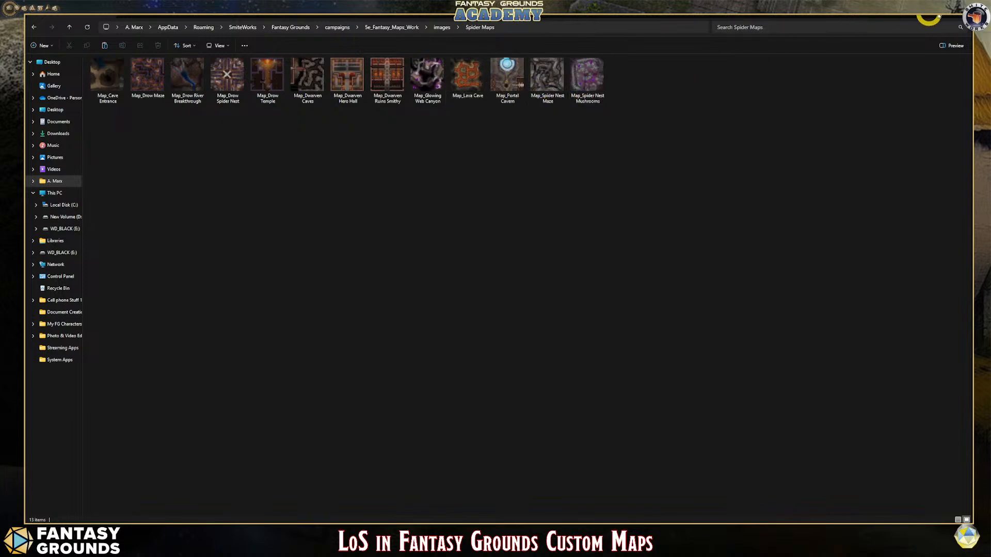
click(955, 19)
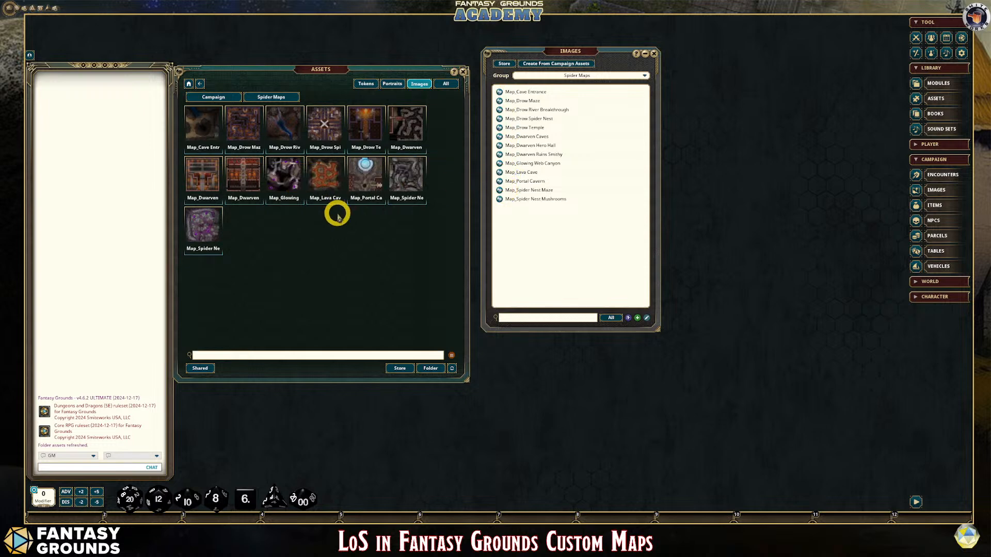
Preview the Map_Dwarven Ruins Smithy asset and view the Map_Cave Entrance image record, closing each one again.
click(232, 181)
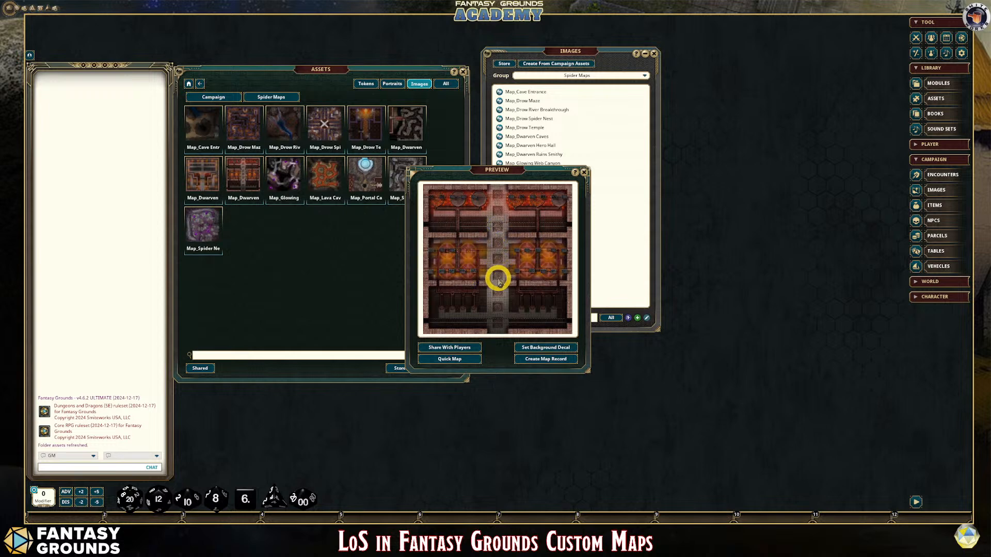
click(584, 172)
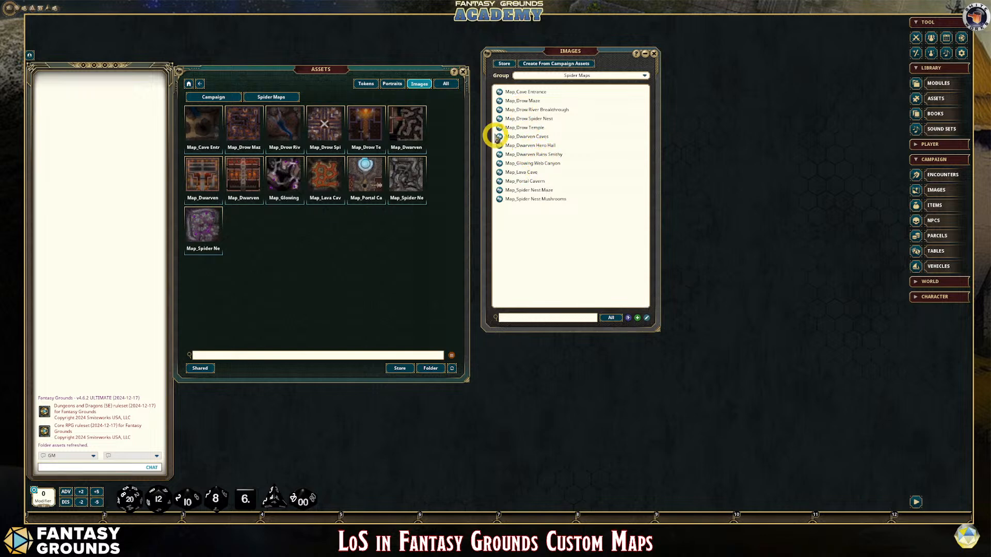
click(498, 91)
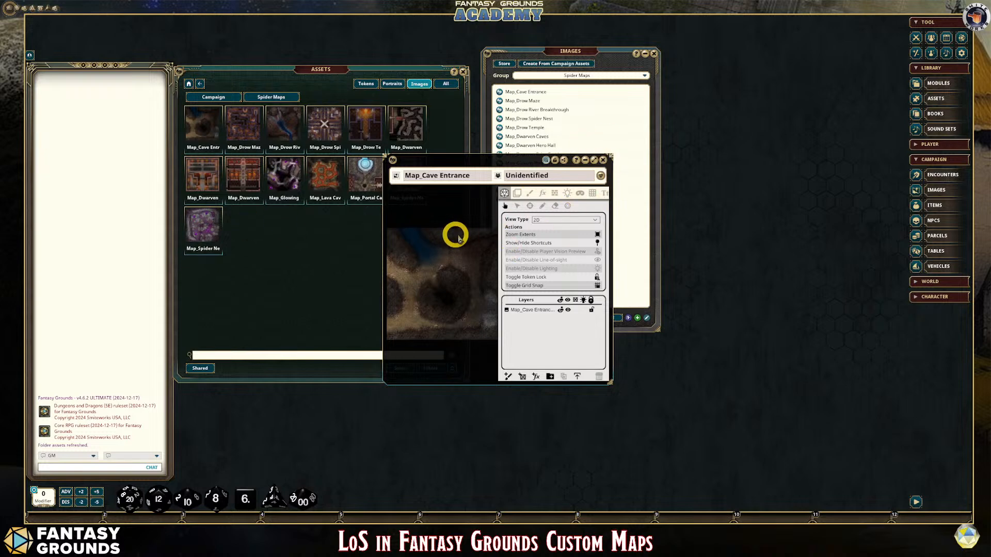
click(602, 161)
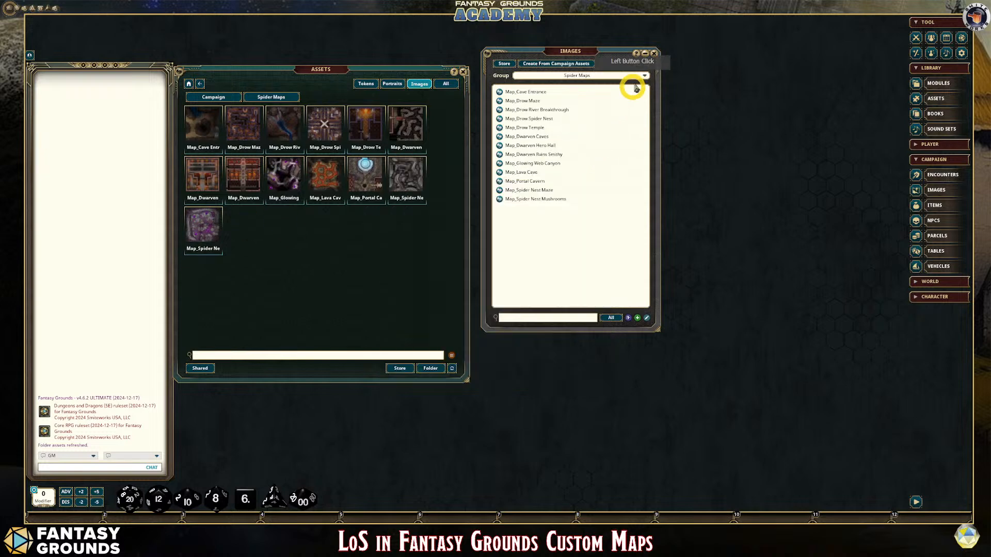
Close the Images window and preview the Map_Spider Nest Mushrooms and Map_Spider Nest Maze assets, closing each preview.
click(653, 53)
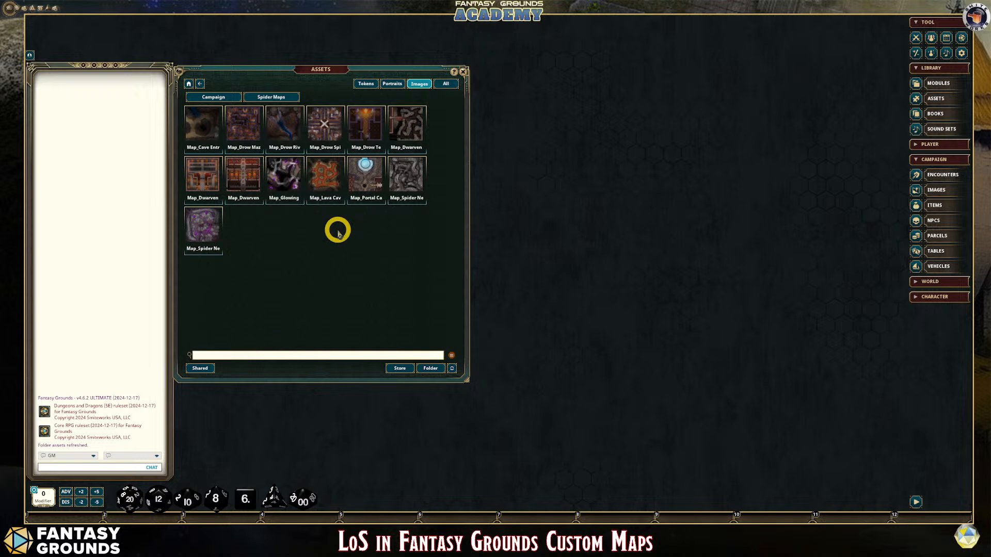
click(205, 227)
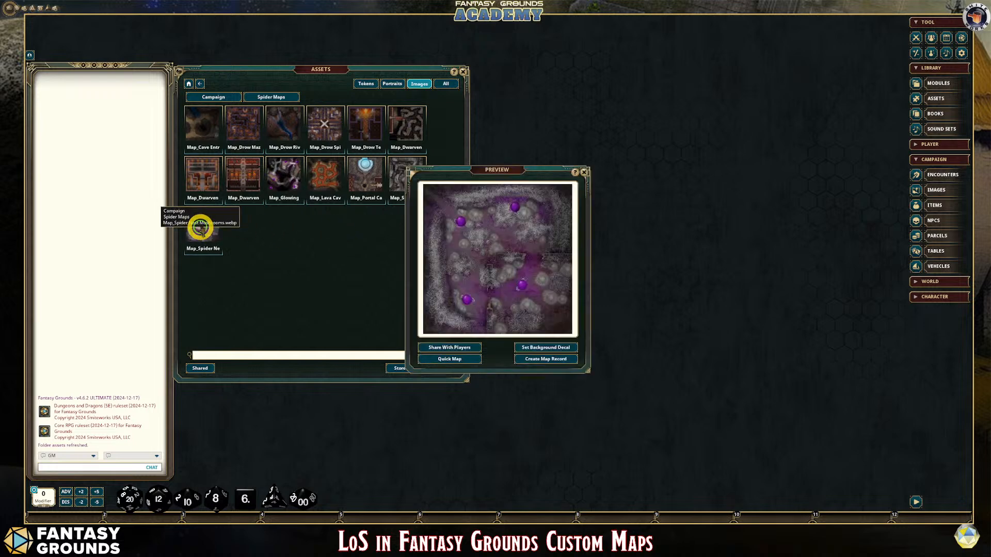
click(554, 242)
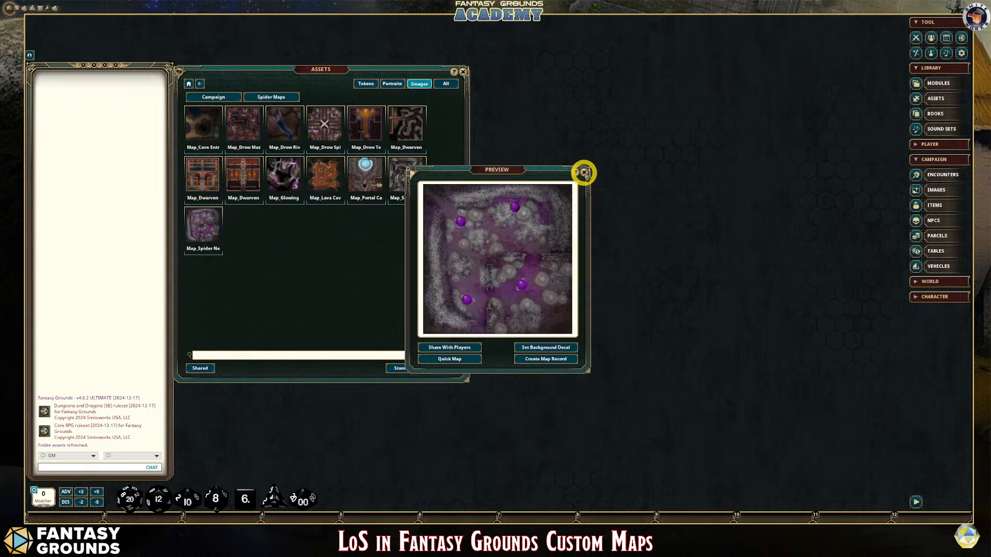
click(584, 172)
click(323, 182)
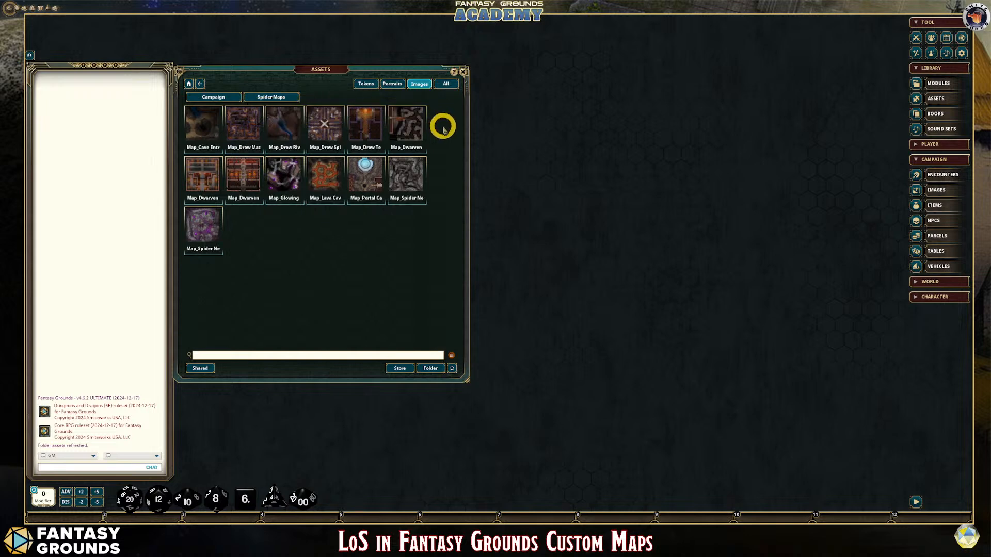
click(412, 165)
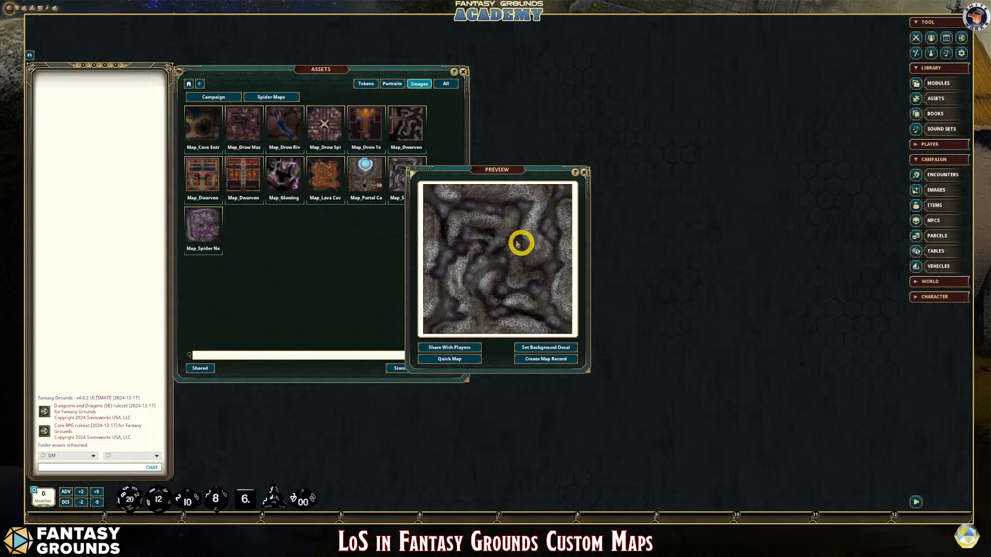
click(584, 172)
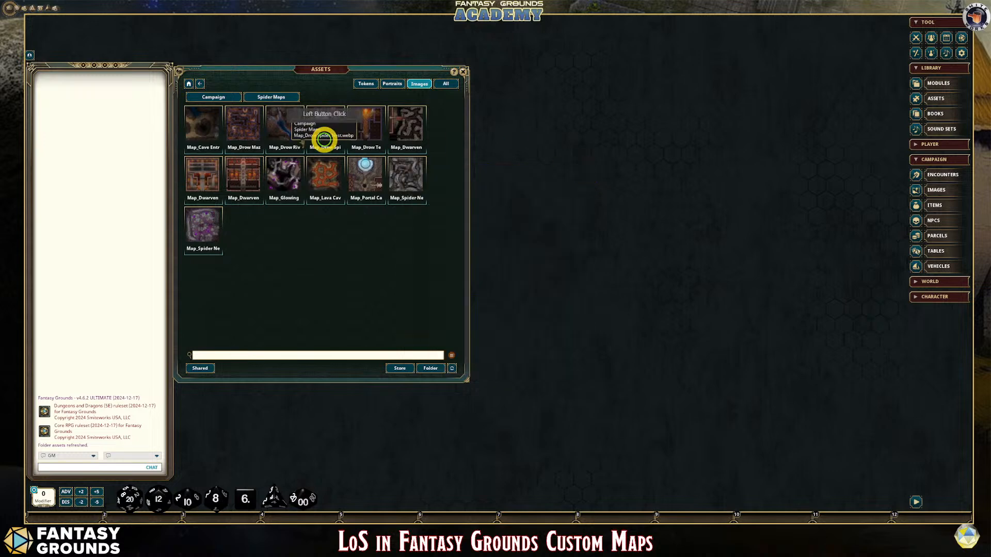
Preview the Map_Cave Entrance asset, then close the preview and the Assets window.
click(205, 128)
drag(495, 177, 338, 167)
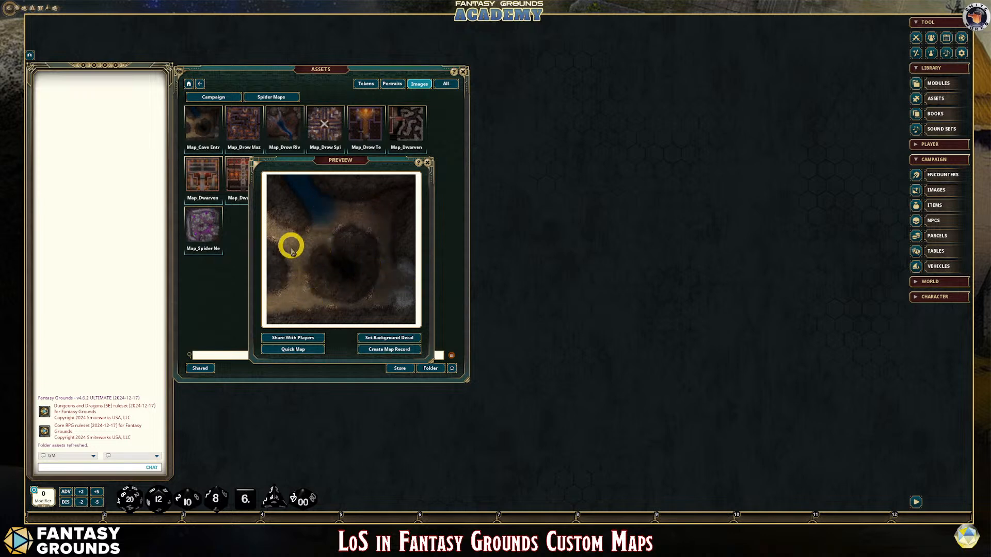
click(427, 162)
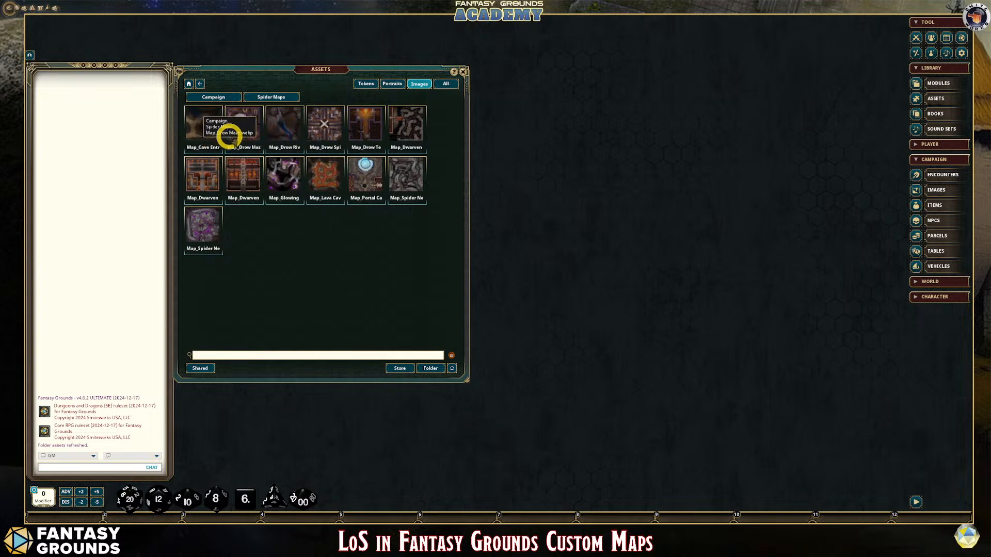
click(463, 71)
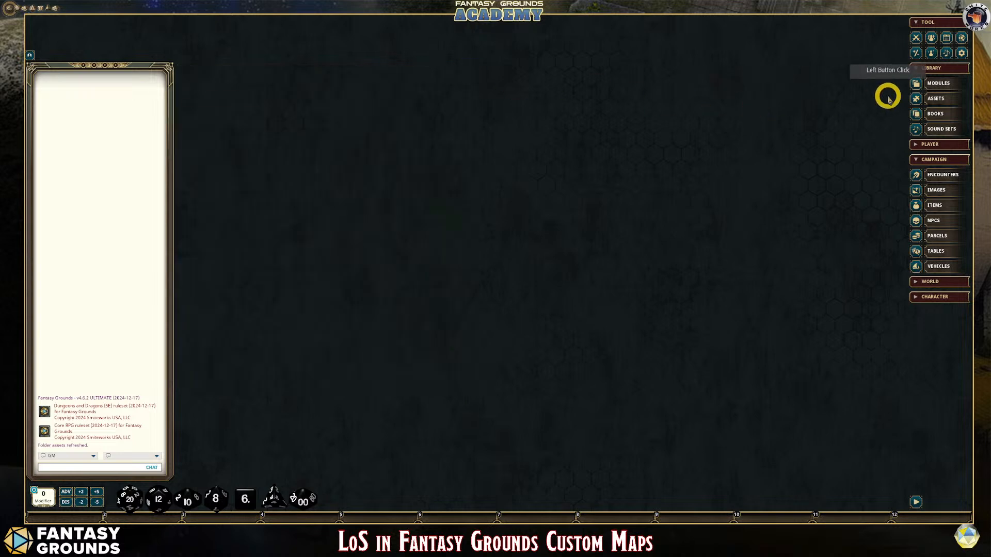
Open the Map_Cave Entrance image record from the campaign's Images list and close the list.
click(954, 196)
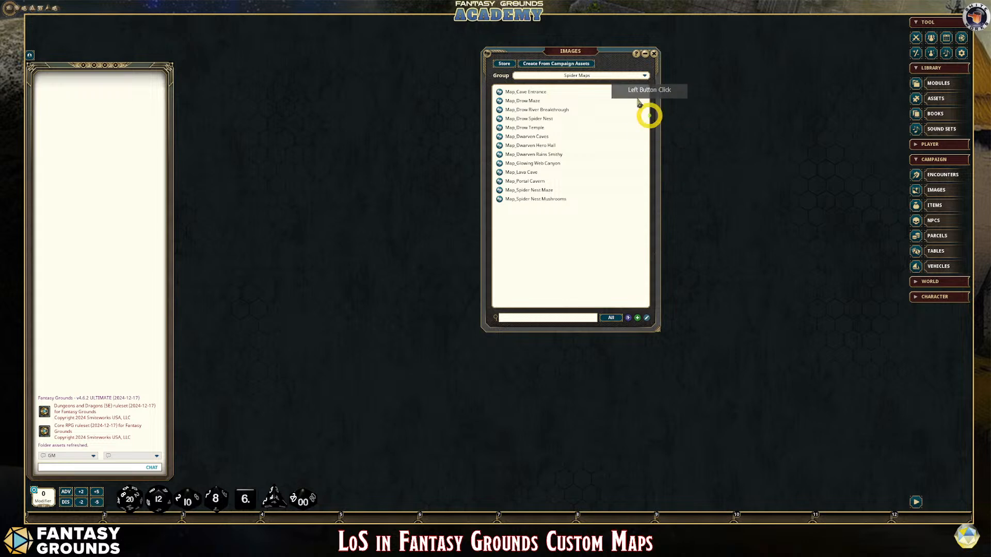
drag(586, 53, 286, 72)
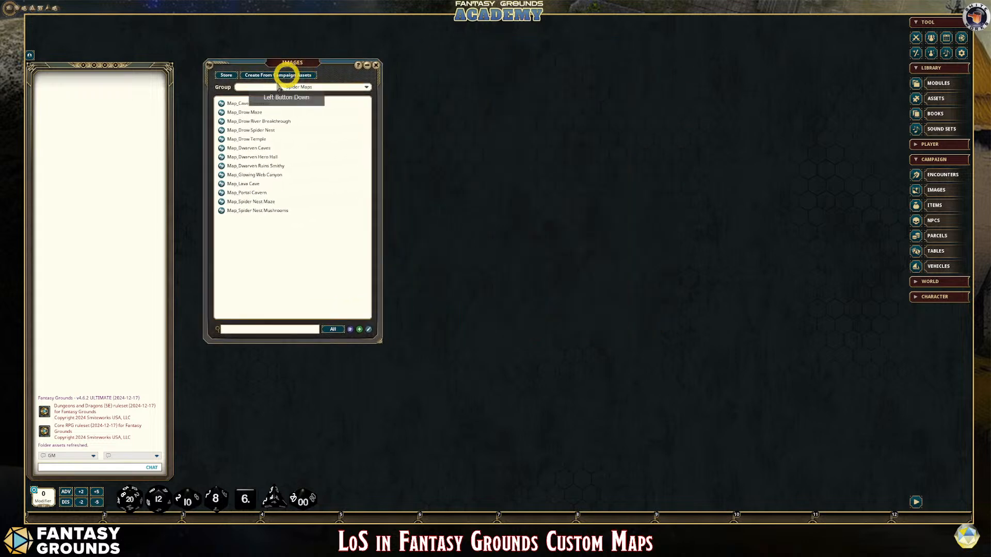
click(221, 105)
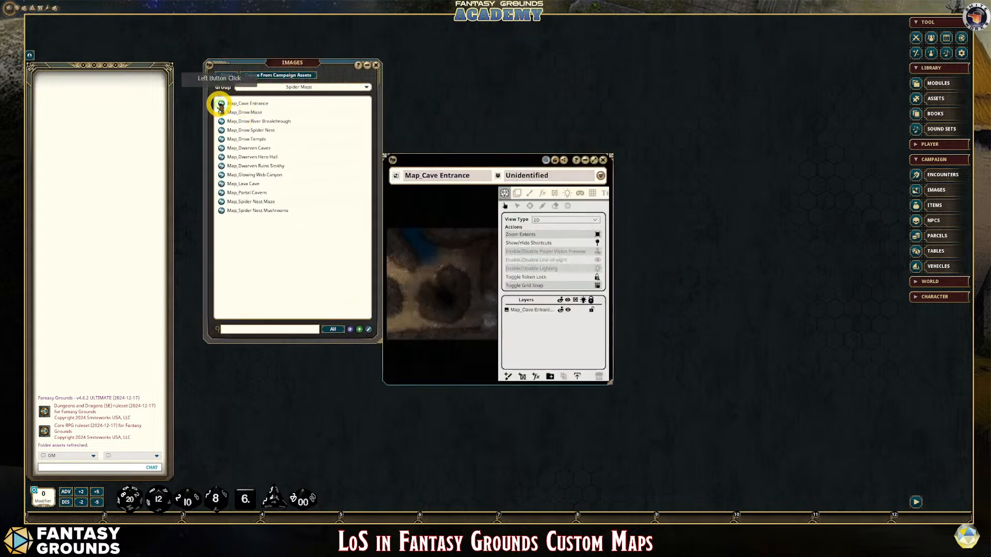
click(376, 65)
Move the Map_Cave Entrance image window between the chat and the sidebar and enlarge it to nearly full desktop height.
drag(436, 157, 275, 39)
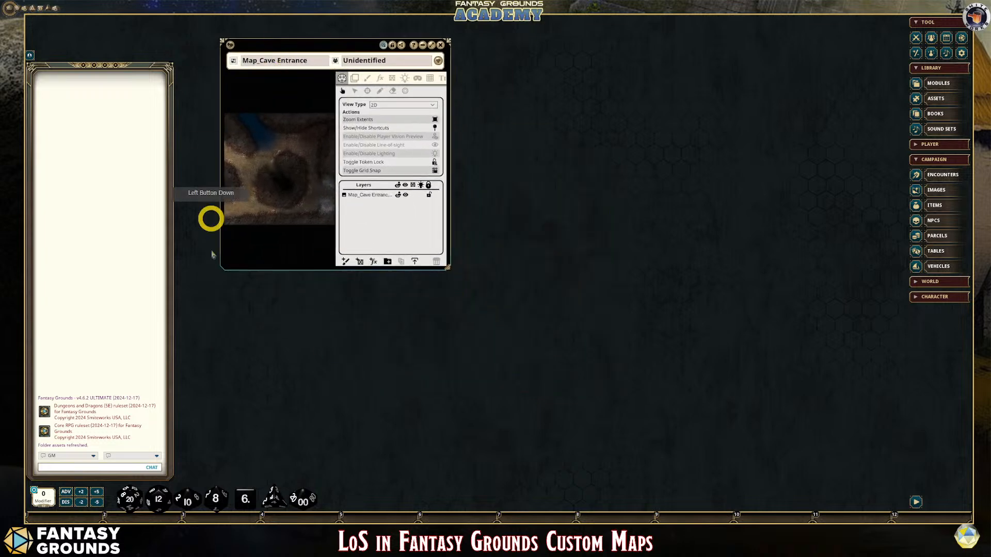
drag(448, 269, 707, 491)
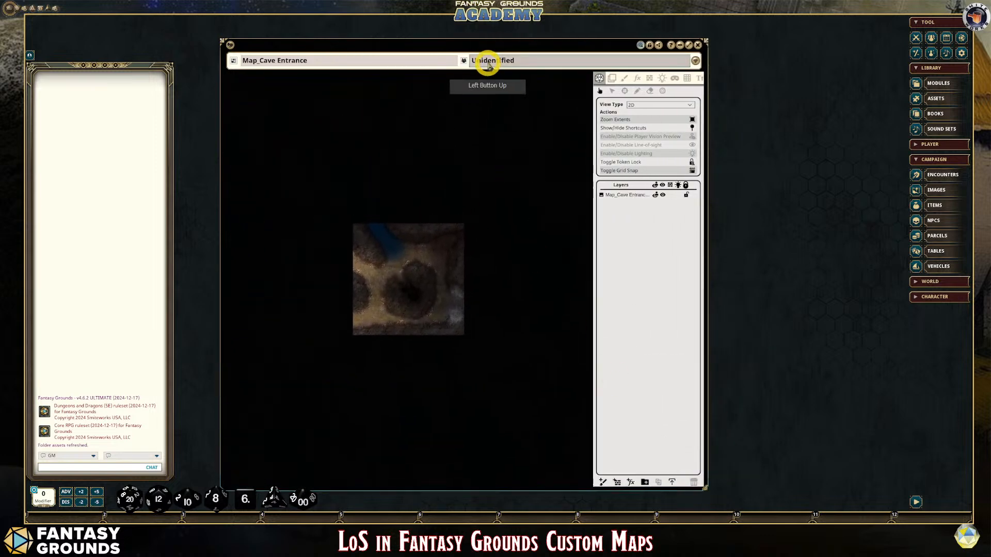
drag(473, 48, 559, 27)
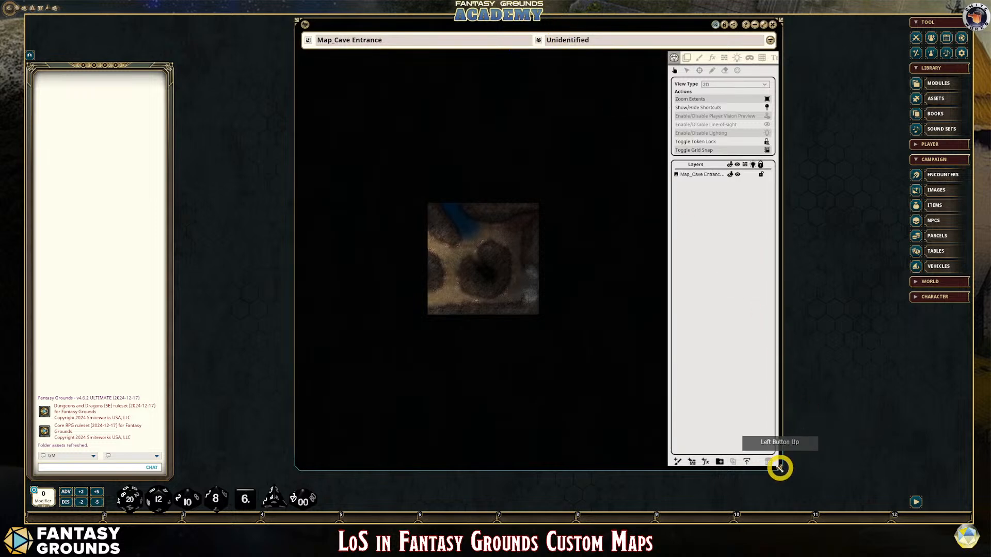
drag(780, 467, 820, 509)
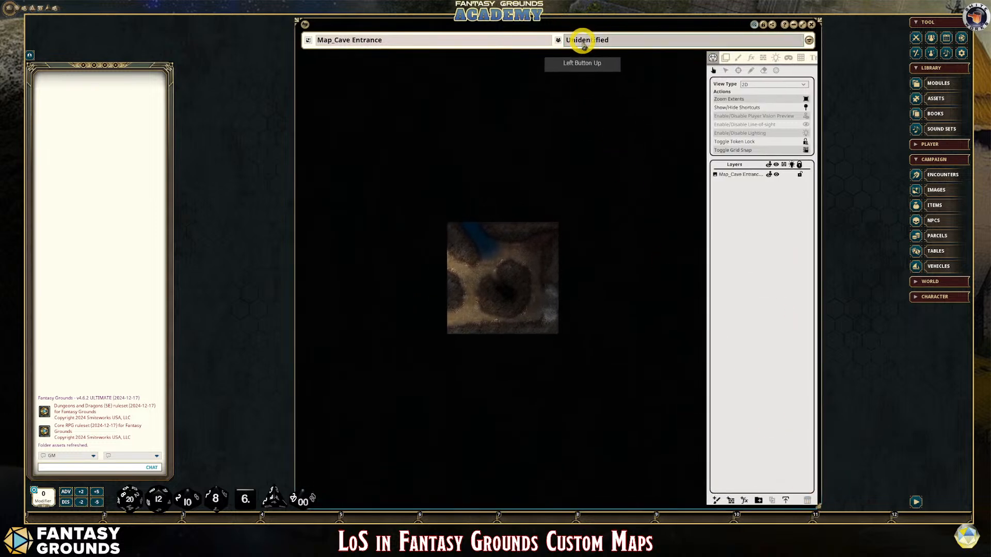
drag(580, 29, 621, 28)
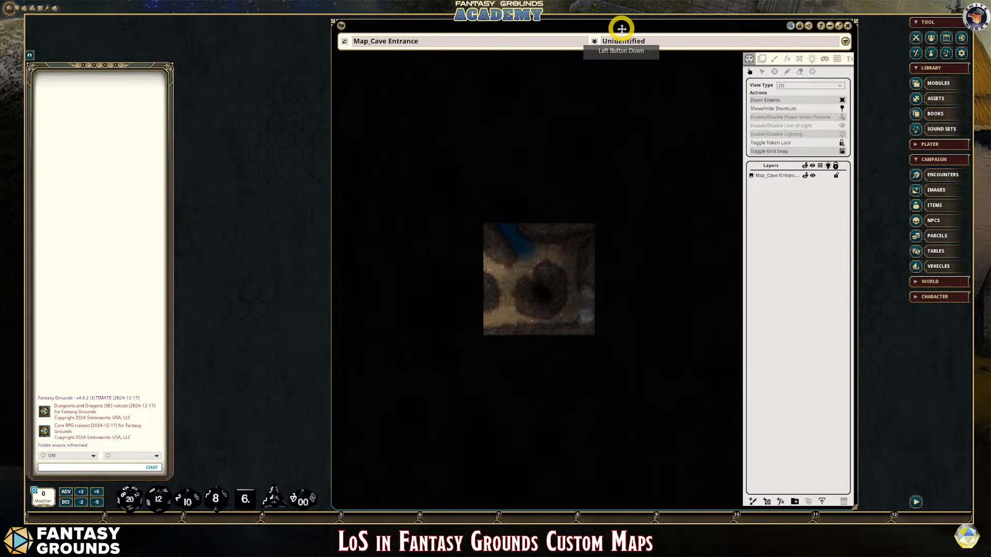
Examine the rock walls, central pit and passages of the Map_Cave Entrance map, both close up and as a whole.
scroll(560, 300, up, 3)
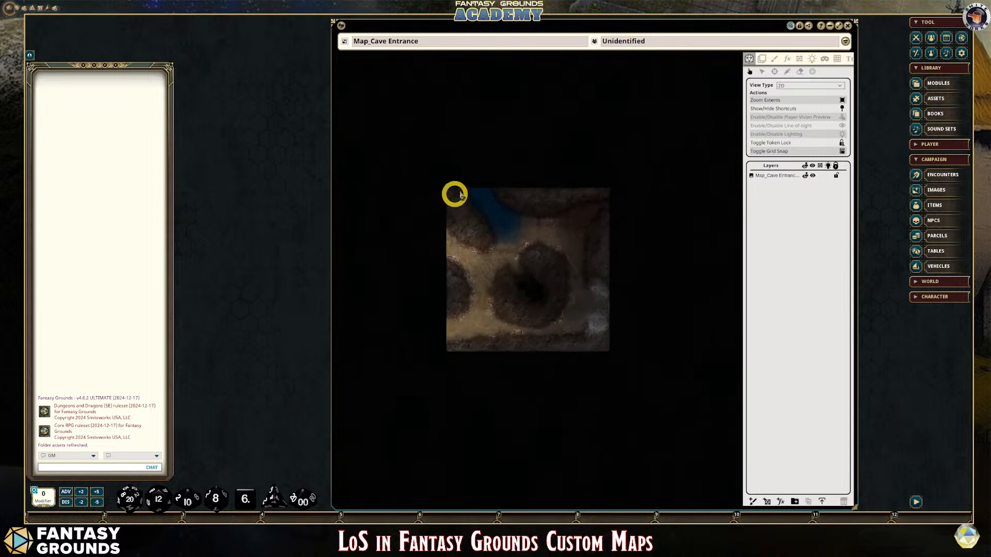
scroll(506, 302, up, 1)
scroll(506, 303, up, 3)
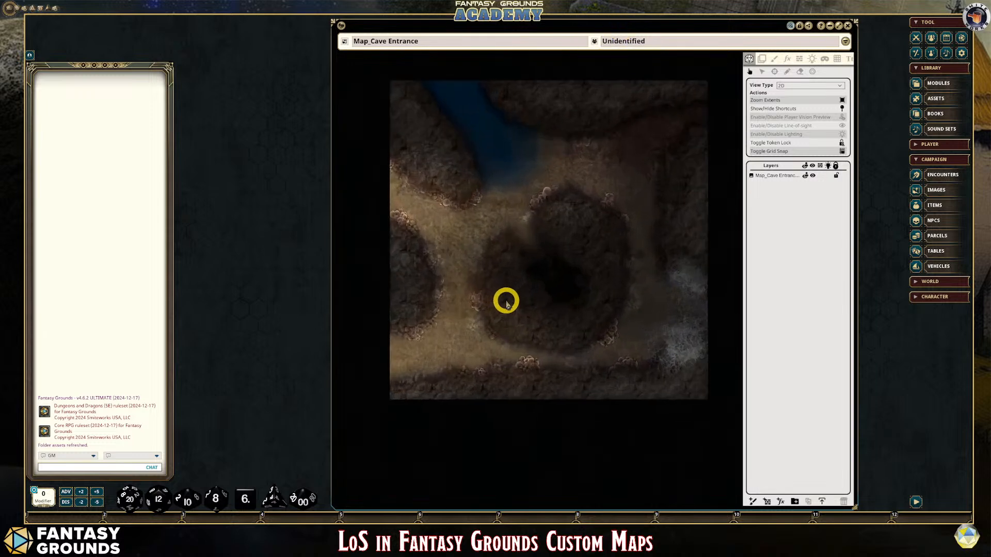
scroll(517, 303, down, 2)
scroll(518, 304, down, 2)
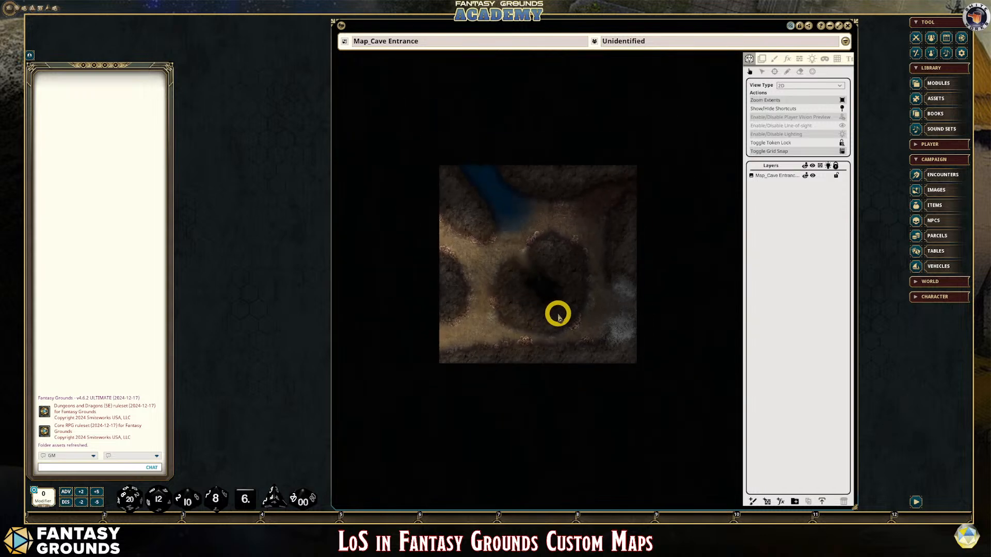
scroll(558, 316, up, 3)
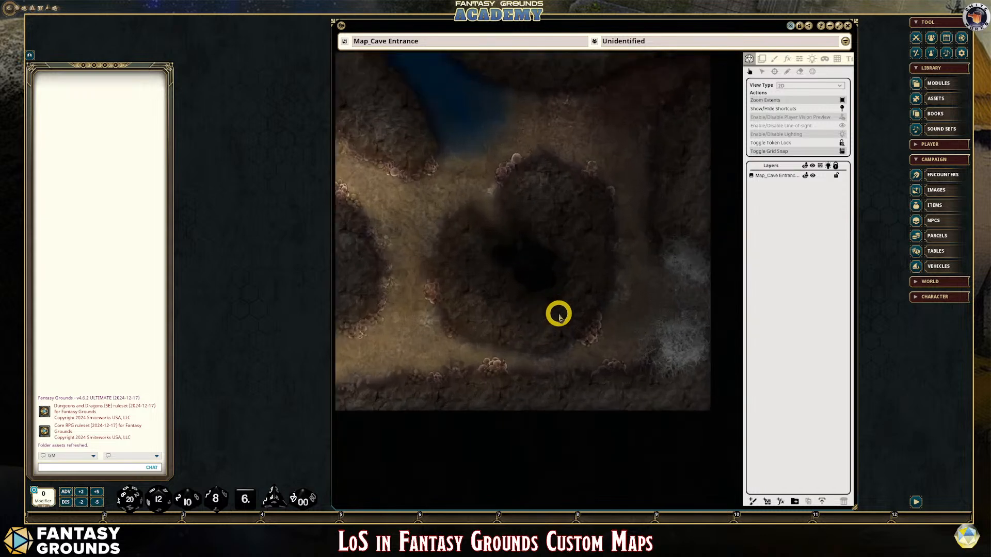
scroll(559, 317, down, 1)
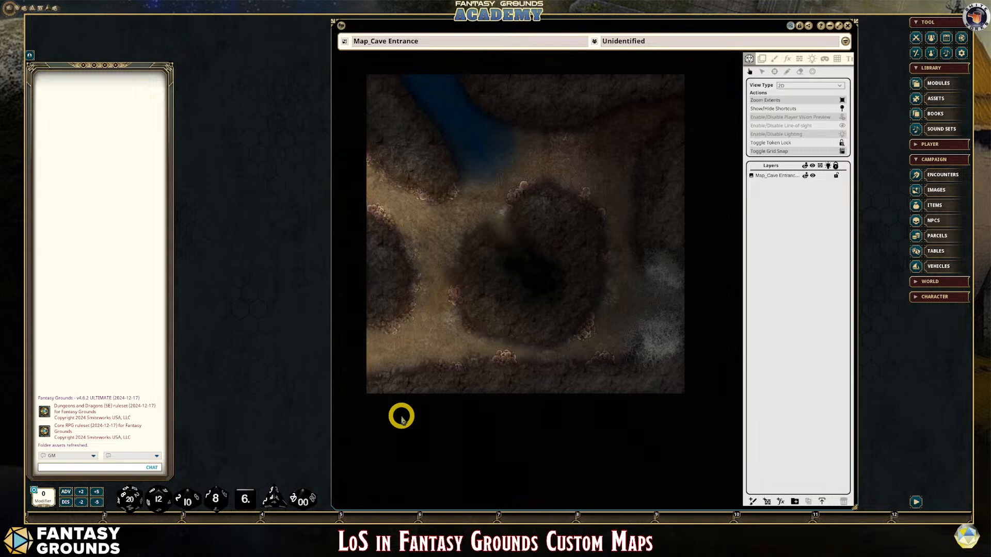
scroll(469, 312, up, 2)
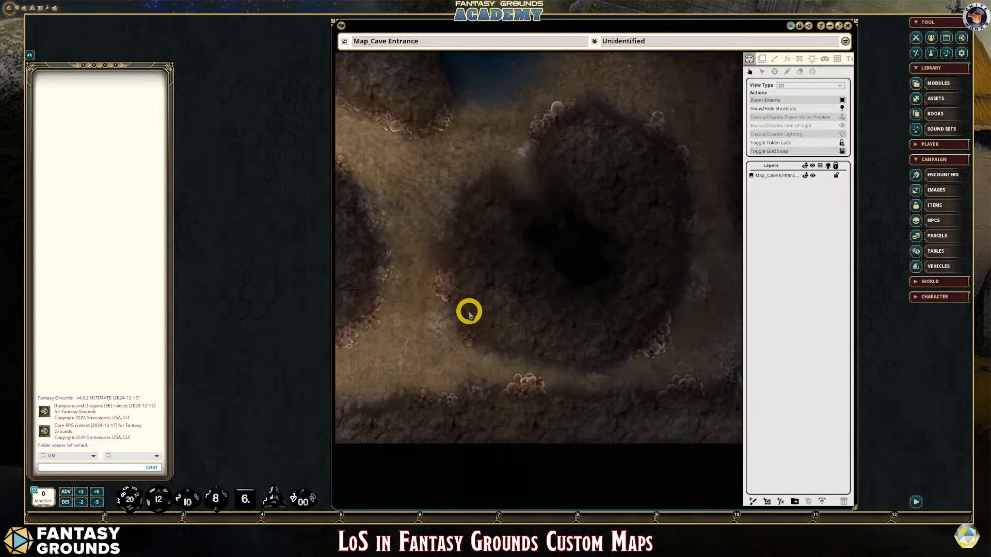
scroll(469, 312, down, 1)
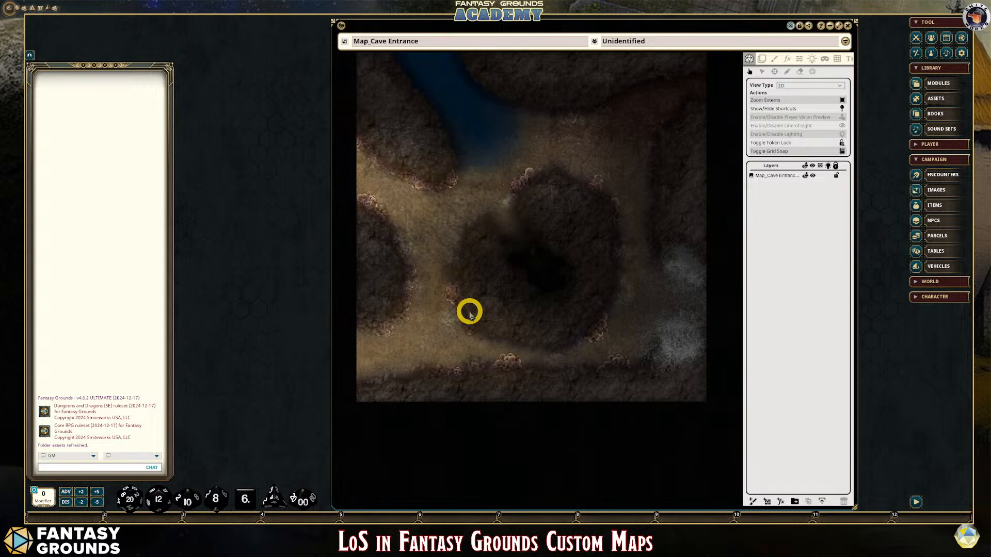
scroll(467, 304, down, 3)
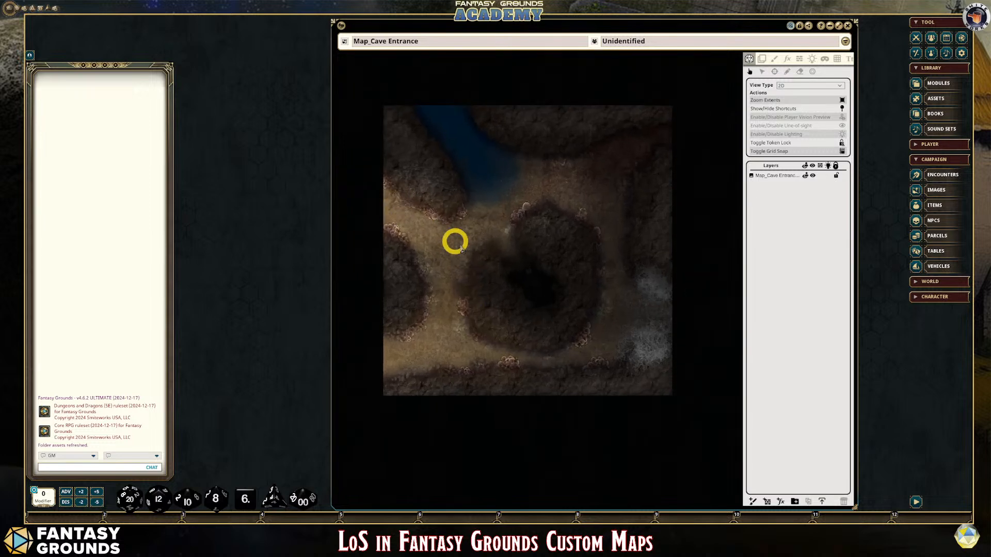
scroll(461, 248, up, 5)
scroll(456, 265, down, 2)
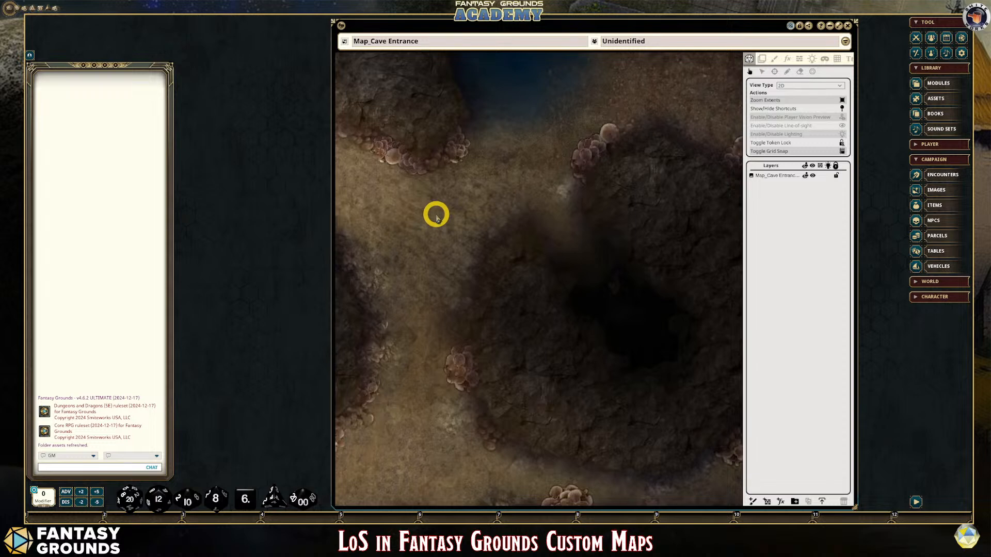
scroll(533, 235, down, 3)
scroll(566, 258, down, 1)
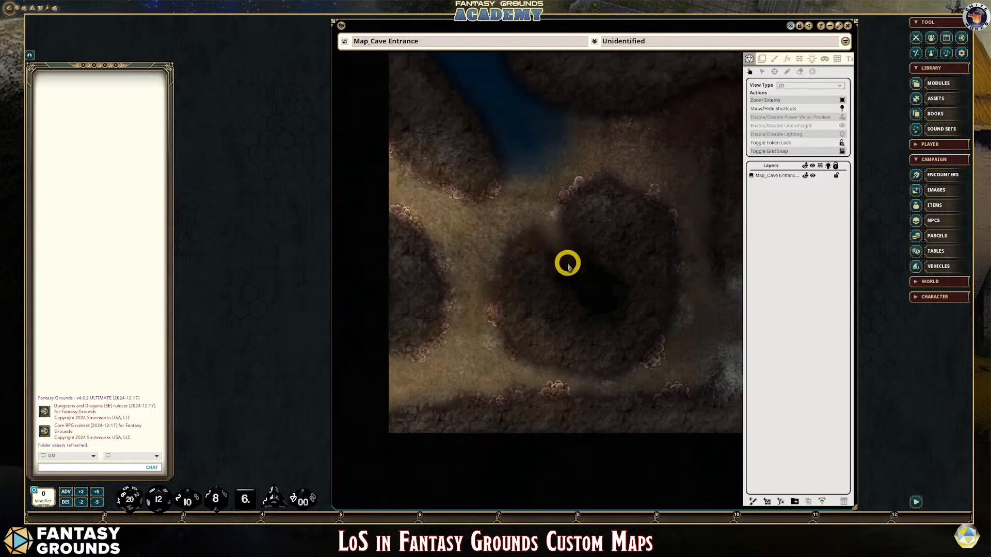
scroll(672, 271, down, 2)
Widen the Map_Cave Entrance image window up to the sidebar and fit the whole map in its view.
drag(855, 269, 905, 259)
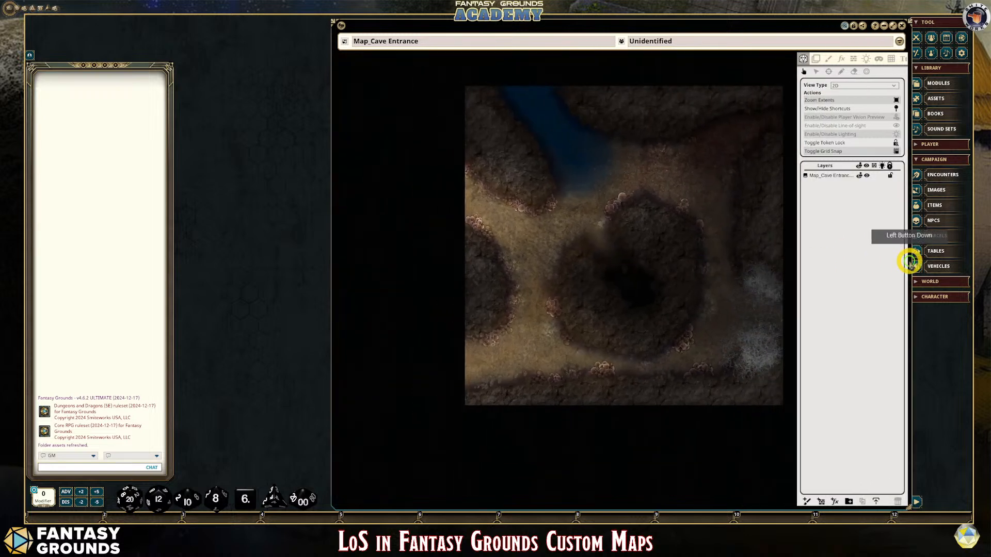
scroll(662, 301, up, 1)
scroll(663, 300, down, 1)
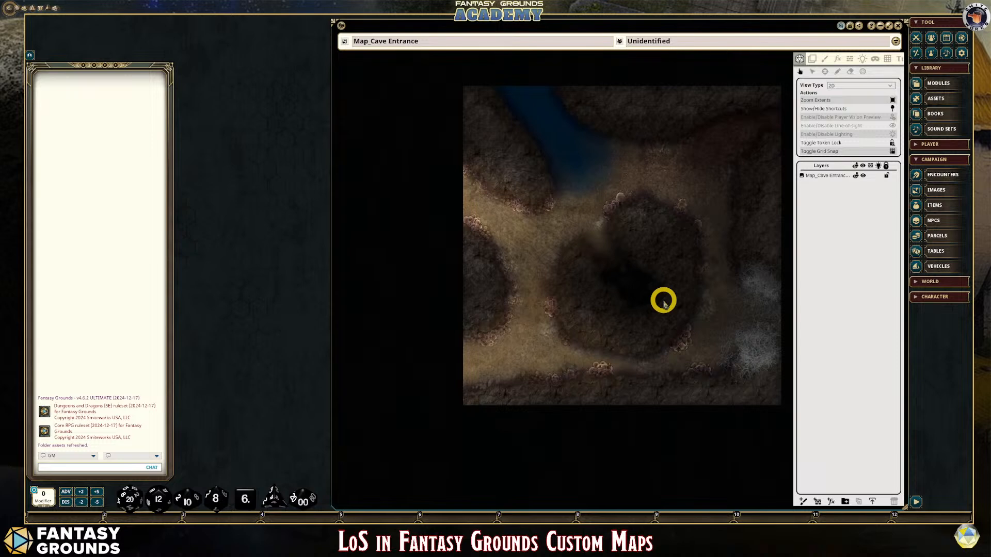
right_click(602, 223)
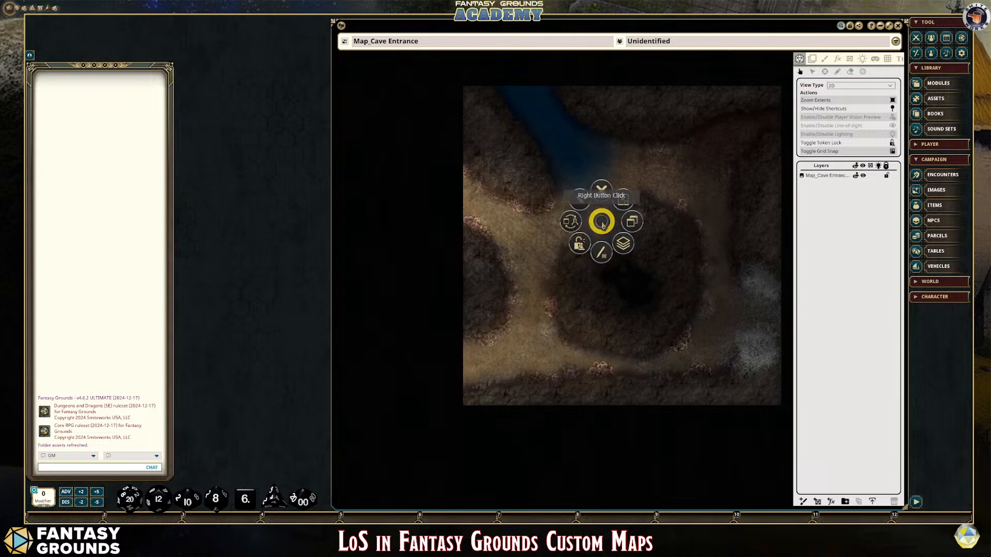
click(632, 222)
click(670, 228)
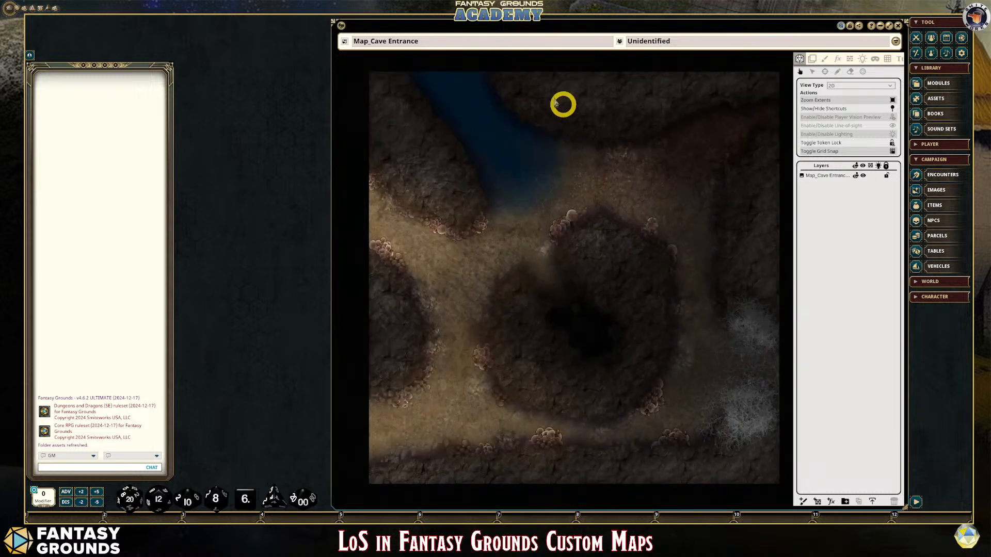
Nudge the Map_Cave Entrance image window slightly away from the sidebar, keeping the whole map in view.
drag(580, 23, 575, 22)
click(568, 325)
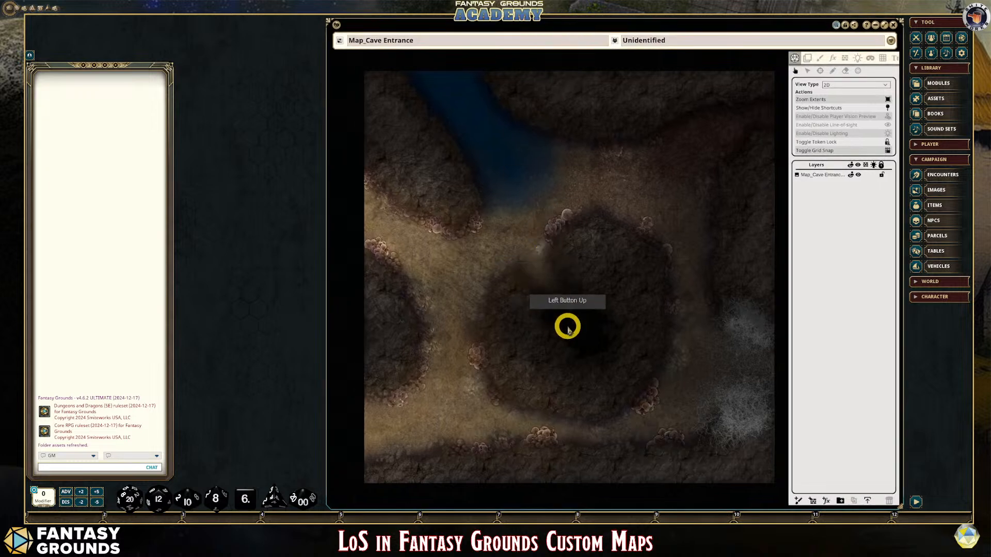
scroll(566, 328, up, 1)
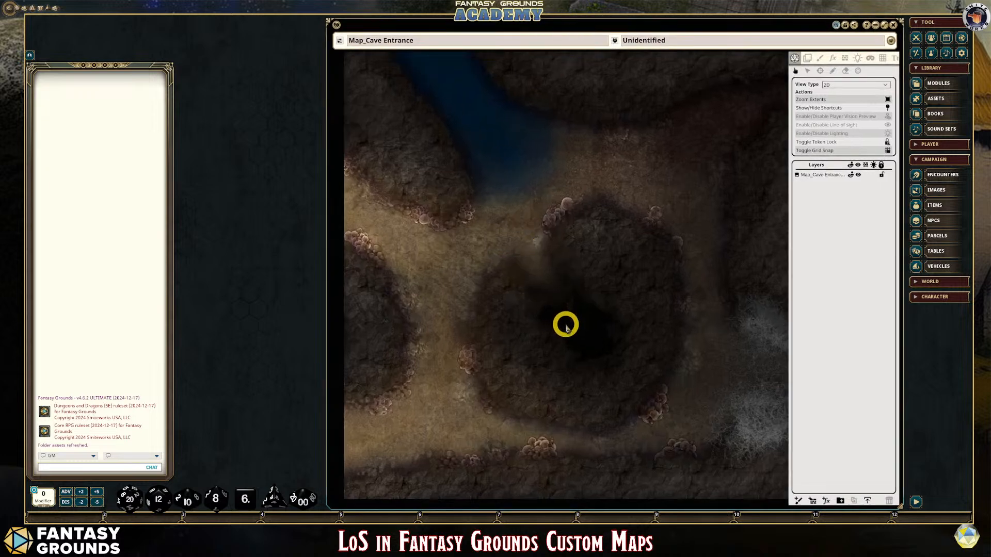
scroll(566, 327, down, 1)
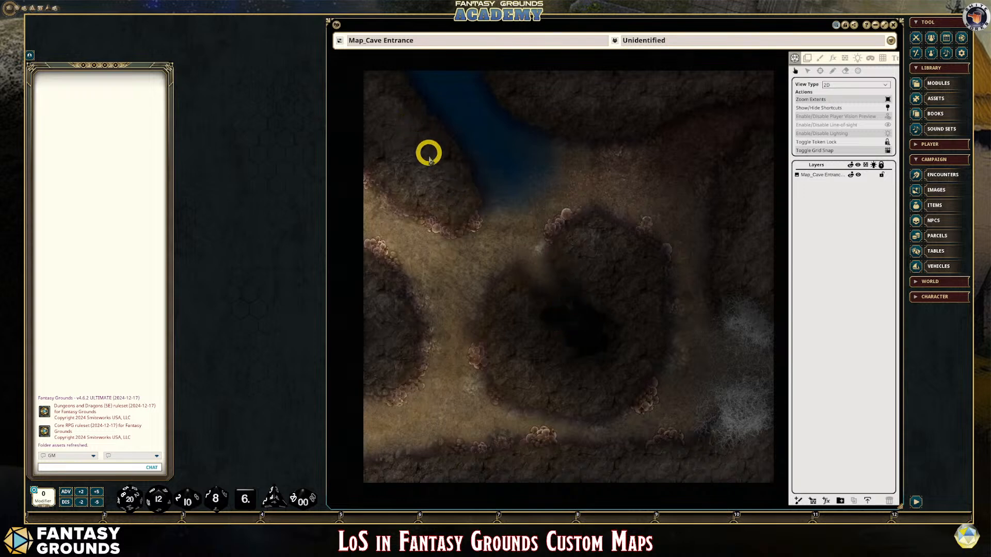
Open the grid settings of the Map_Cave Entrance image and turn on the grid's visibility over the cave map.
scroll(515, 267, down, 2)
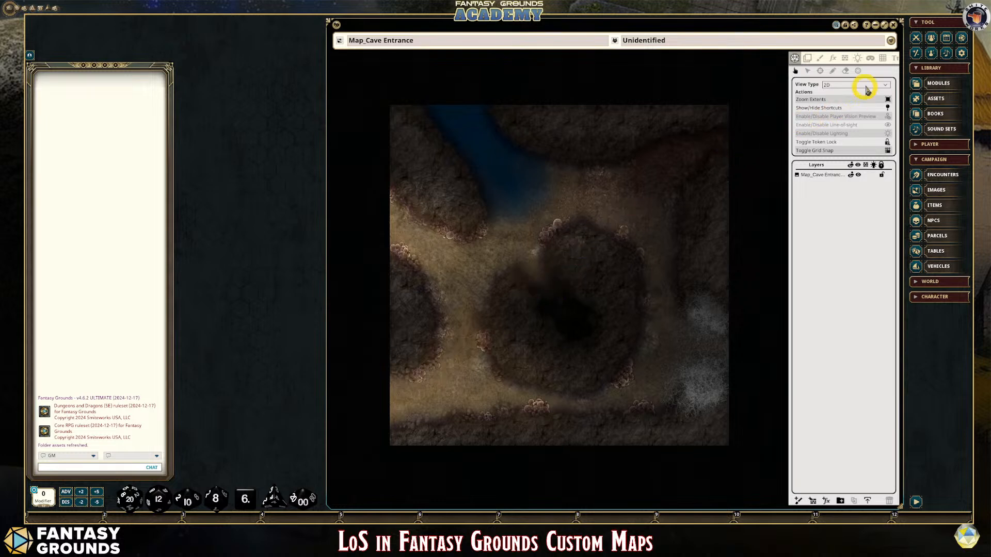
click(882, 58)
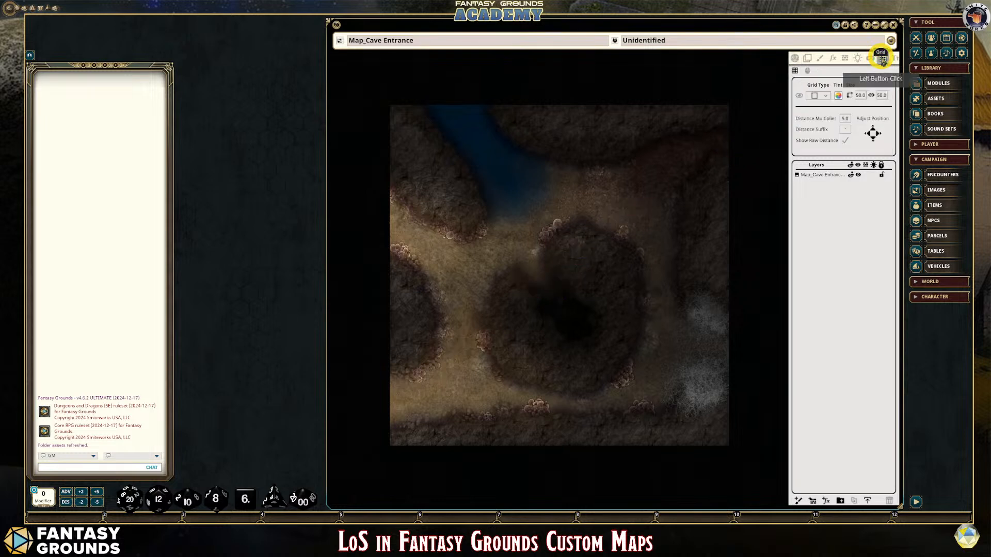
click(799, 95)
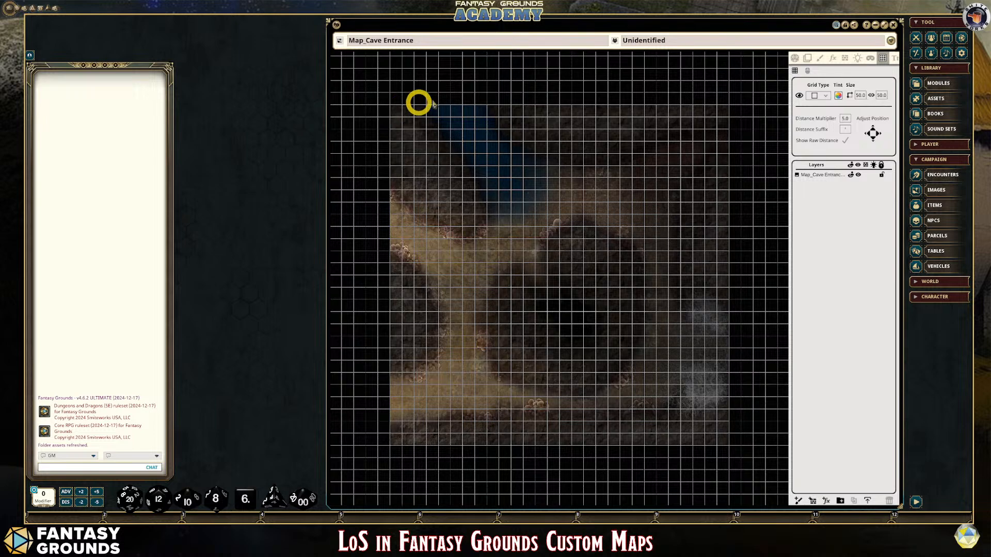
scroll(470, 384, up, 3)
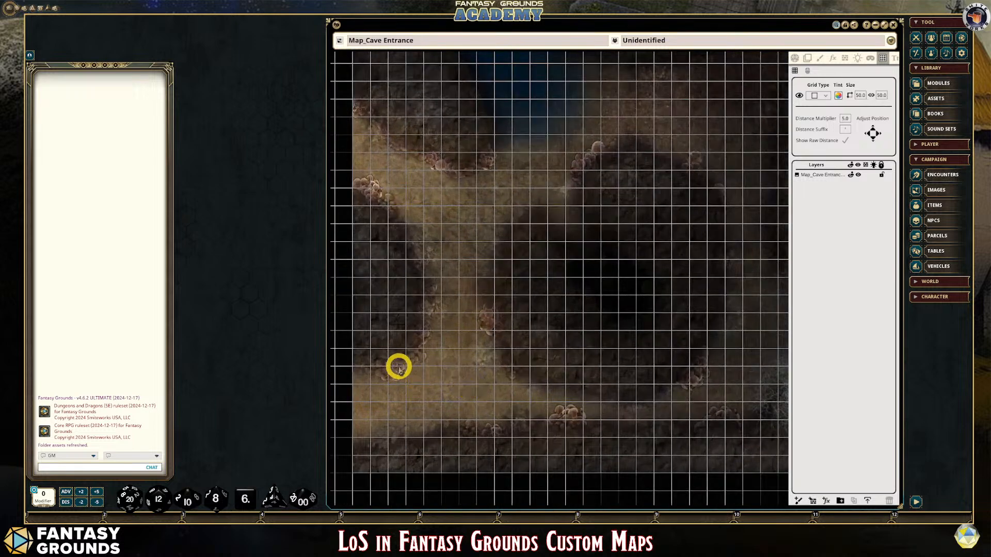
Change the map's grid tint to a semi-transparent yellow with R 245, G 255, B 38 and alpha 79.
scroll(468, 407, up, 2)
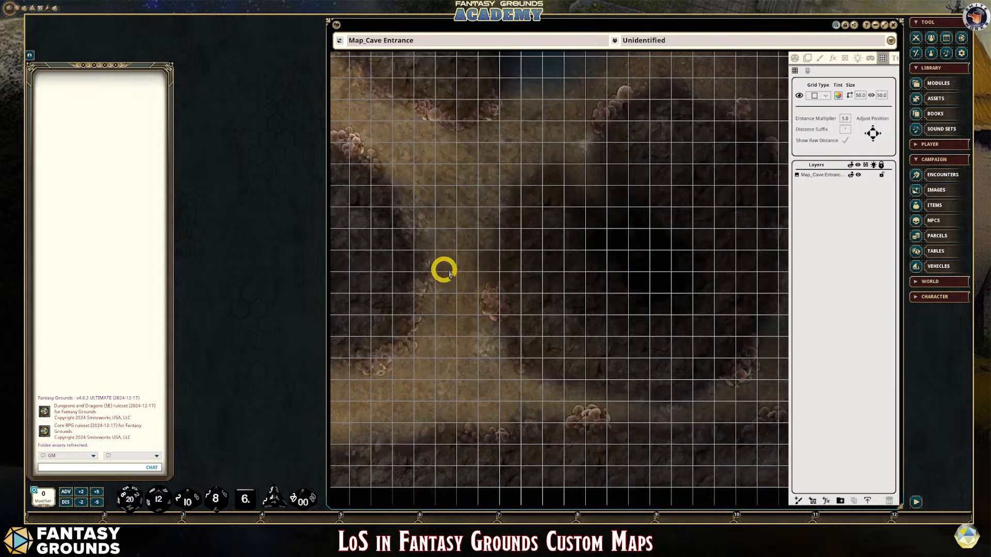
scroll(478, 288, down, 3)
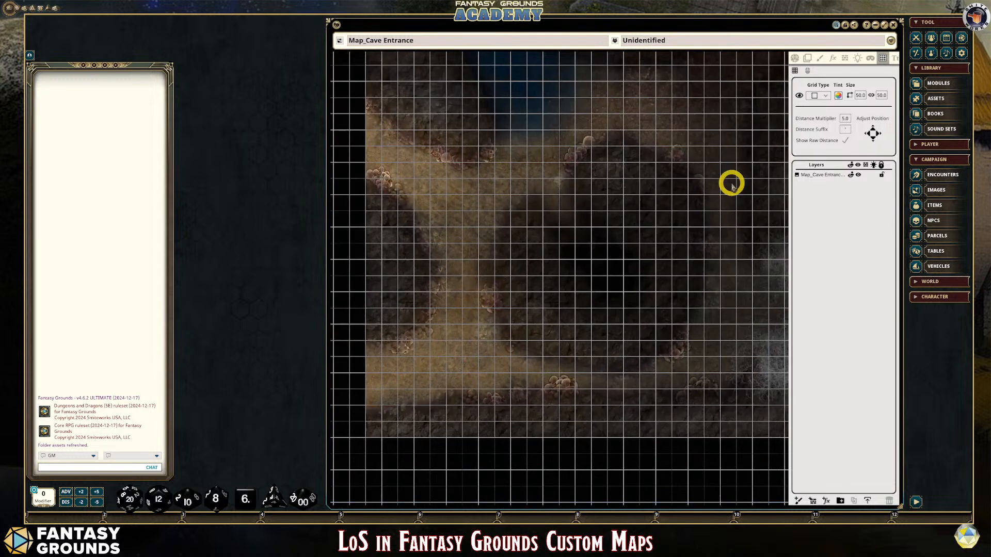
click(816, 97)
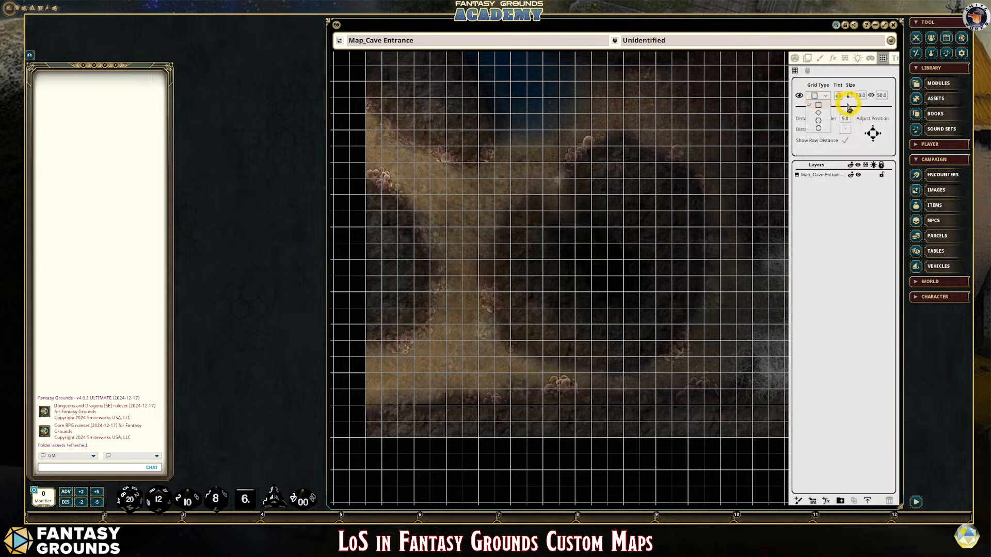
click(839, 96)
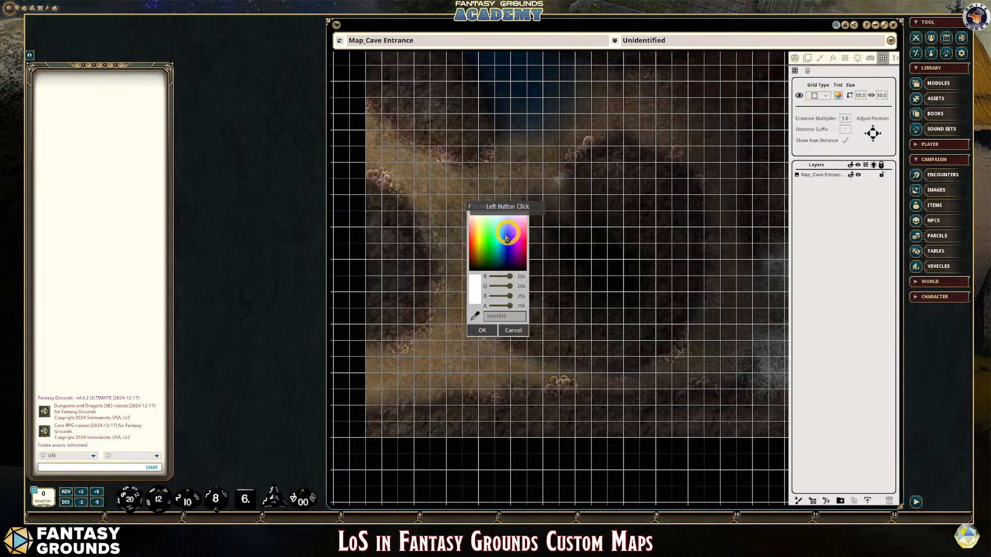
click(480, 240)
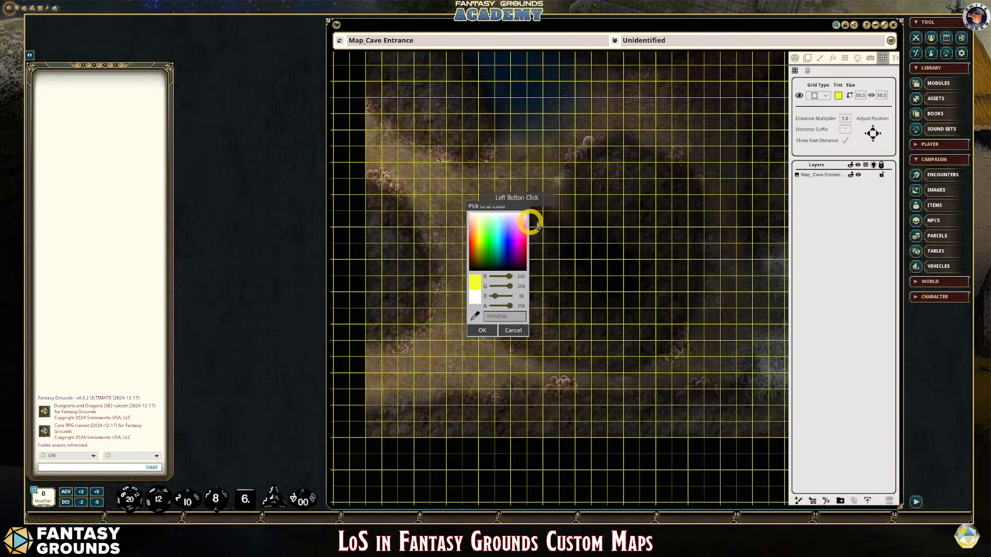
drag(509, 305, 497, 308)
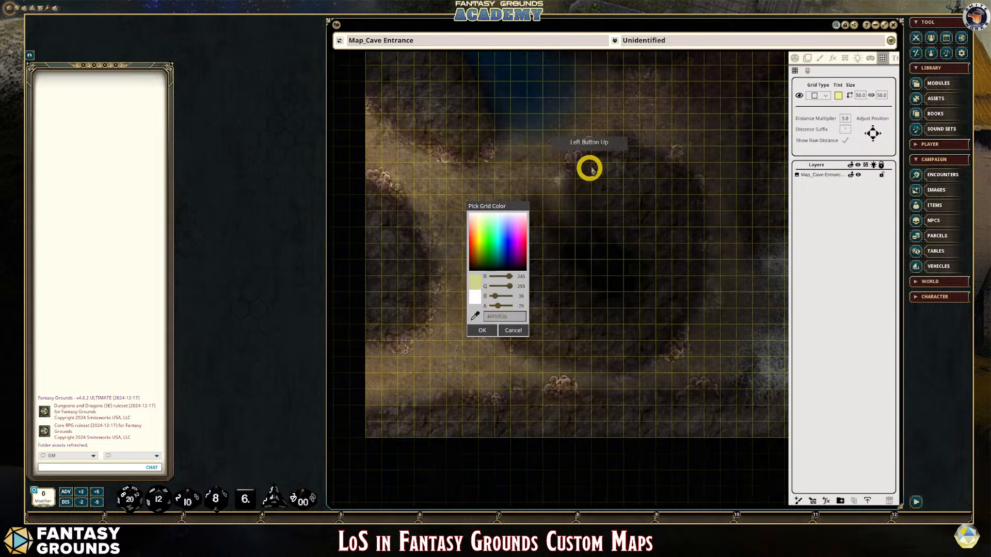
click(482, 330)
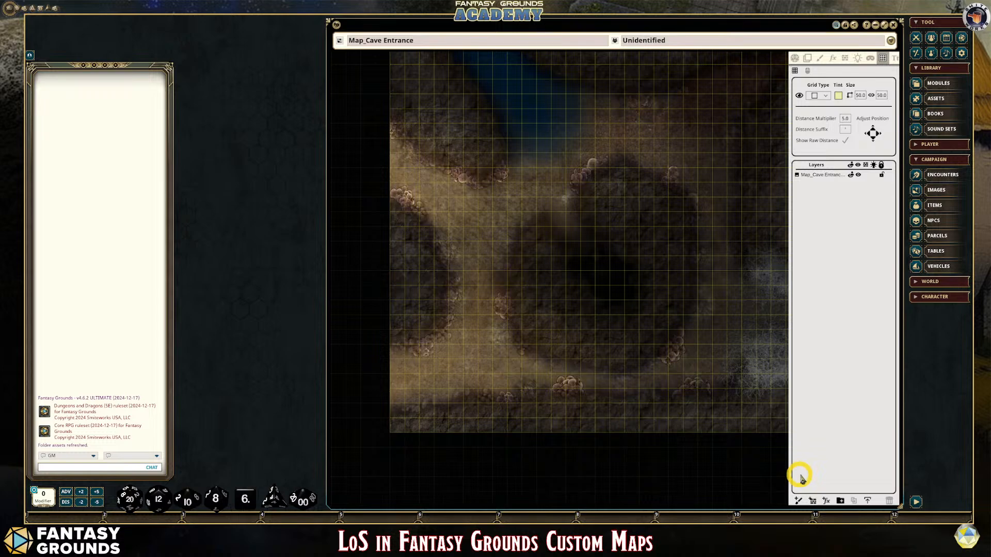
Examine how the grid squares line up with the cave map's lower-left edges and passages.
scroll(727, 297, down, 2)
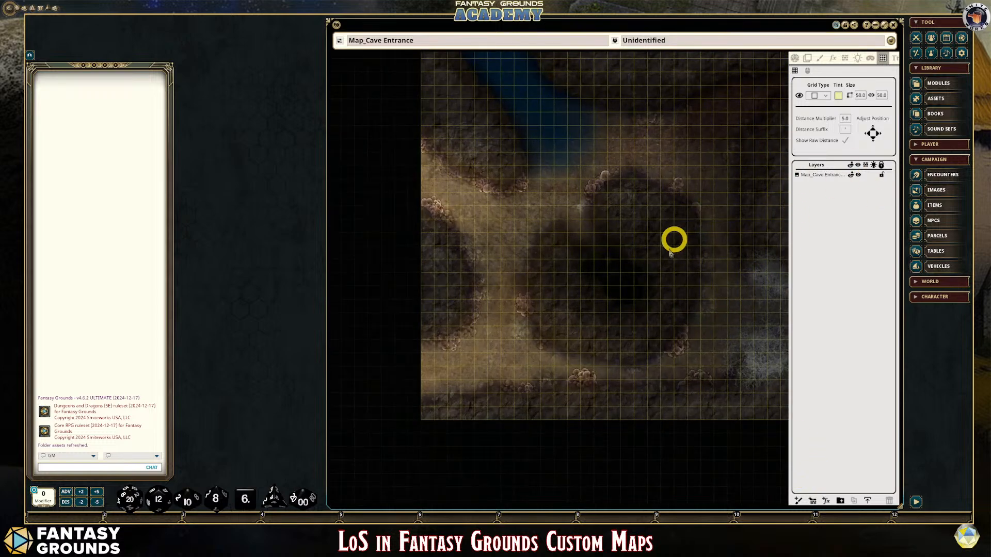
scroll(490, 384, down, 1)
scroll(460, 408, up, 3)
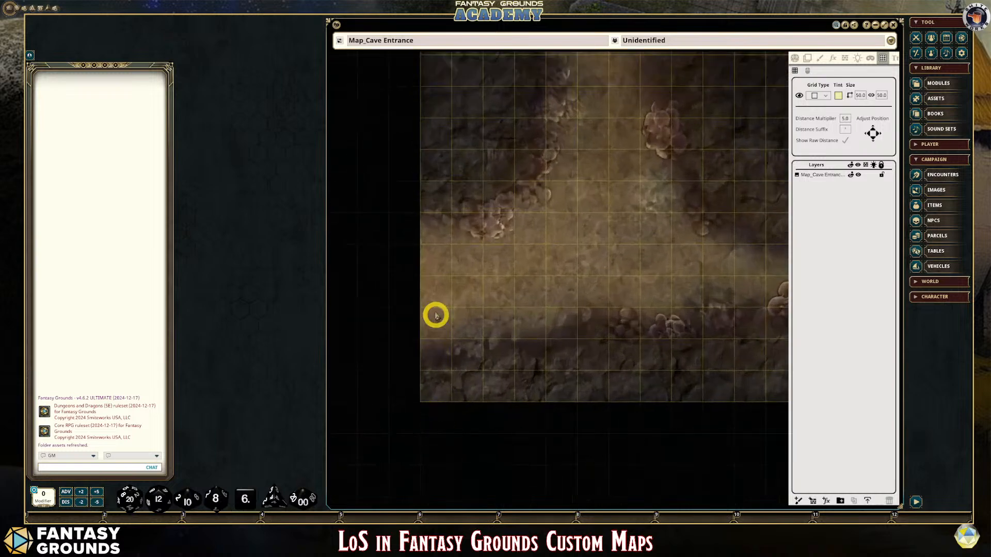
scroll(439, 341, down, 1)
scroll(441, 345, down, 1)
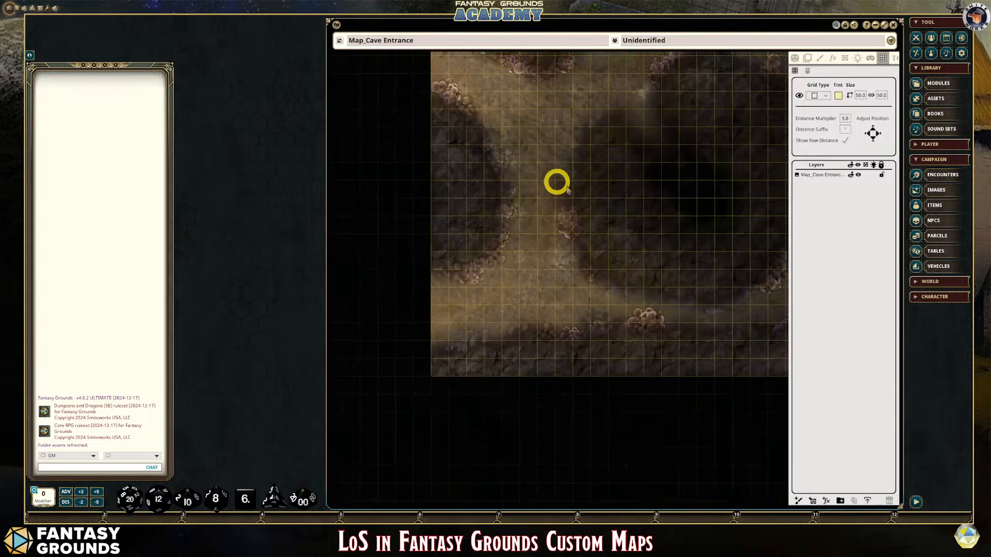
scroll(562, 273, down, 1)
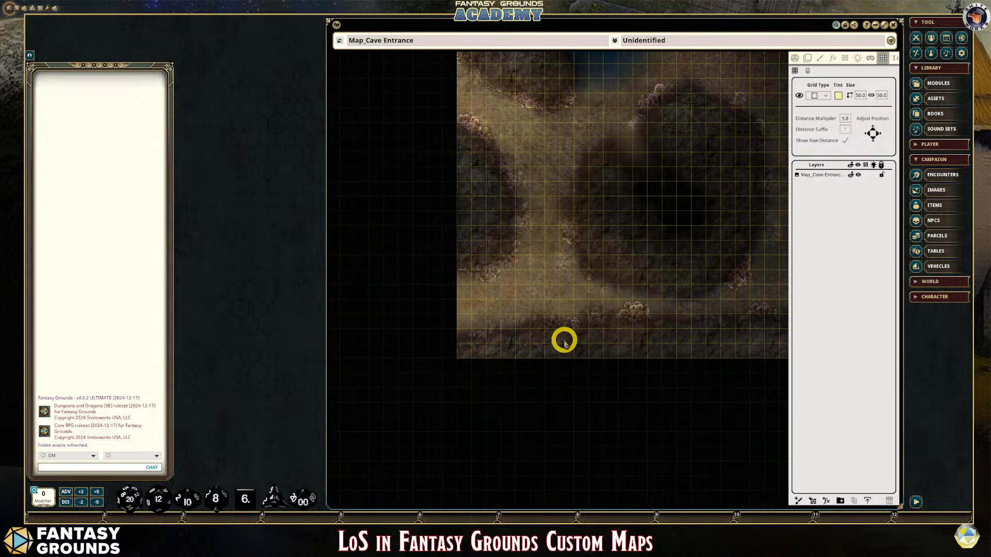
scroll(550, 305, up, 2)
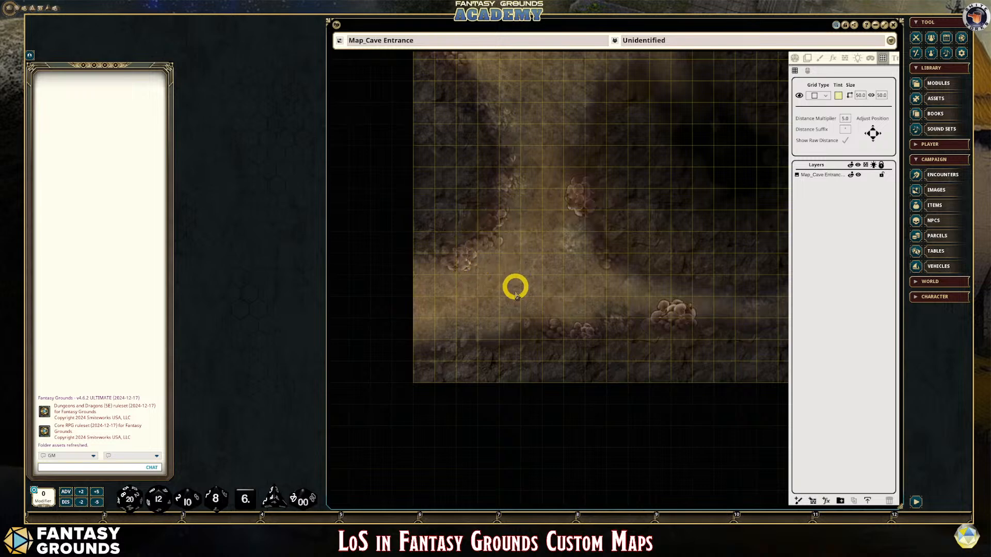
scroll(521, 297, up, 2)
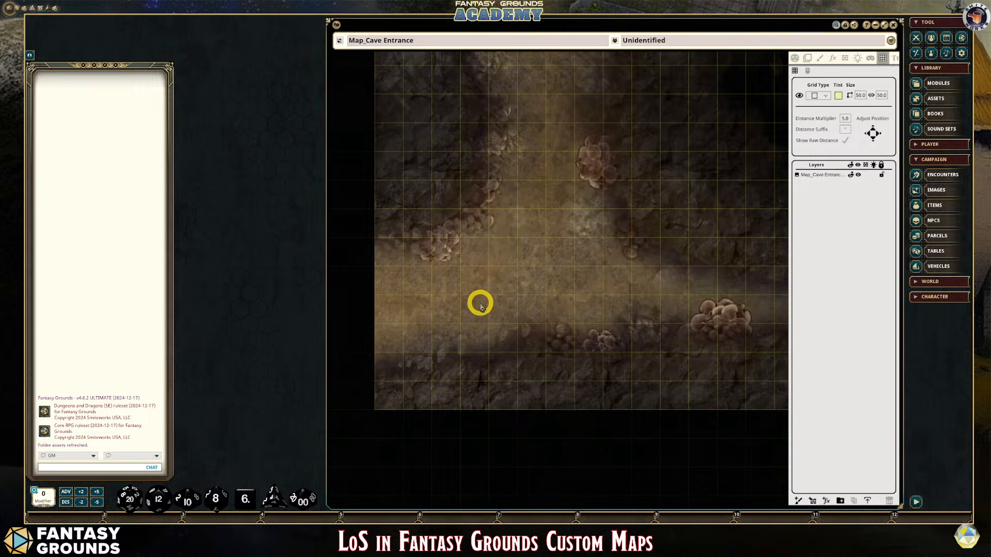
scroll(537, 309, down, 1)
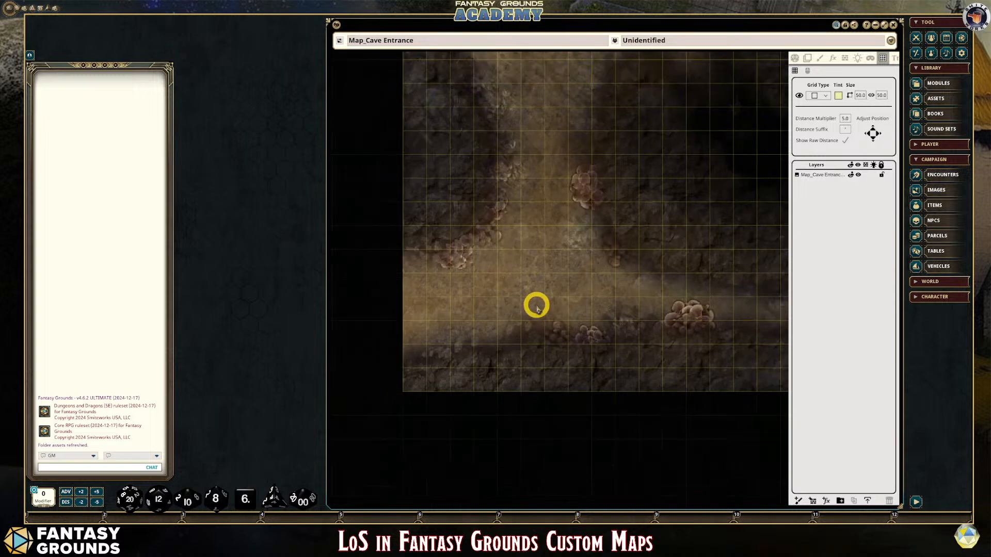
scroll(537, 308, up, 4)
scroll(536, 308, down, 3)
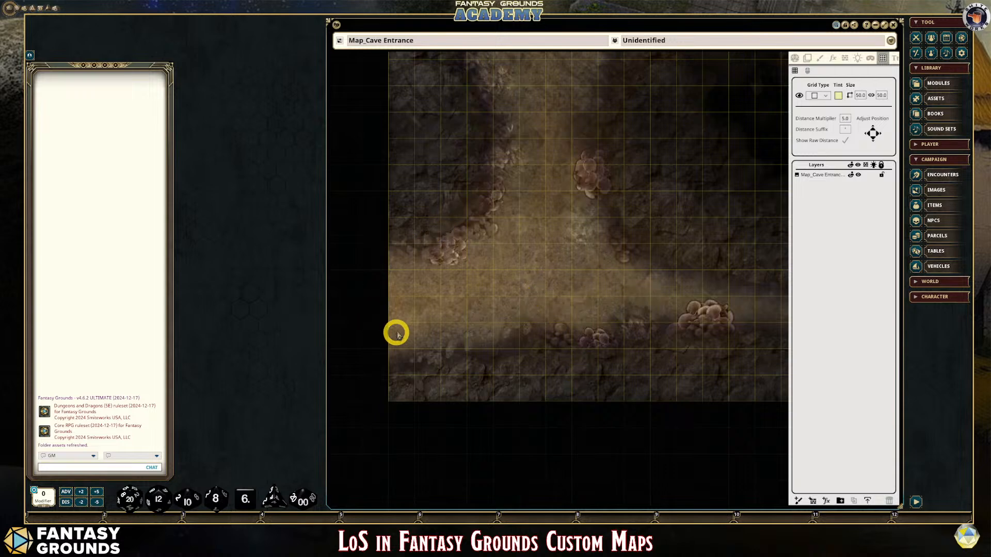
scroll(397, 320, up, 1)
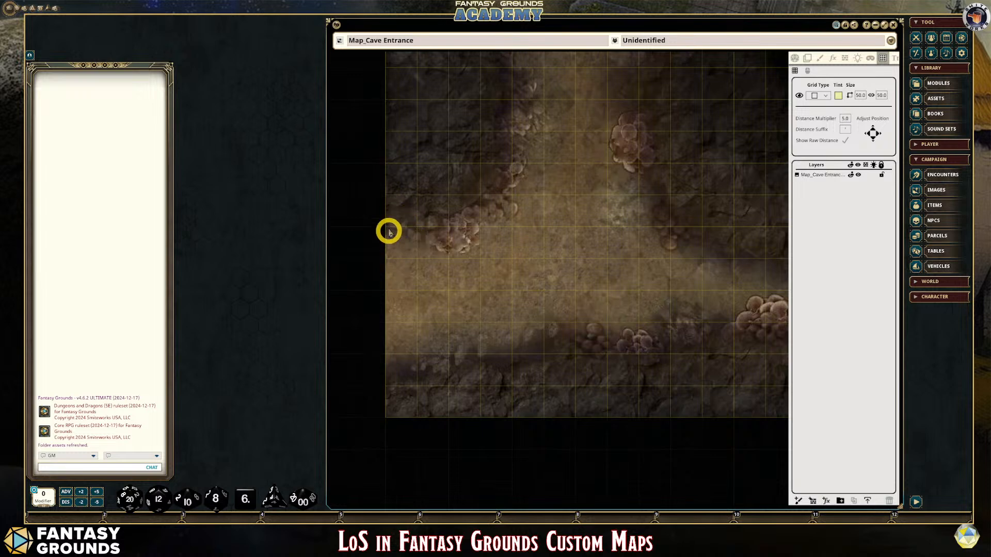
scroll(480, 323, down, 1)
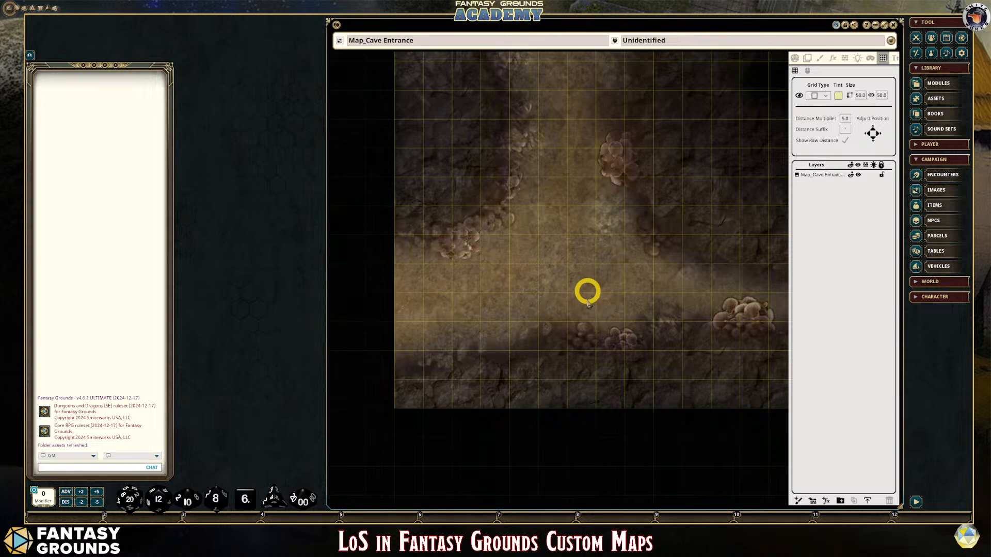
scroll(652, 425, down, 1)
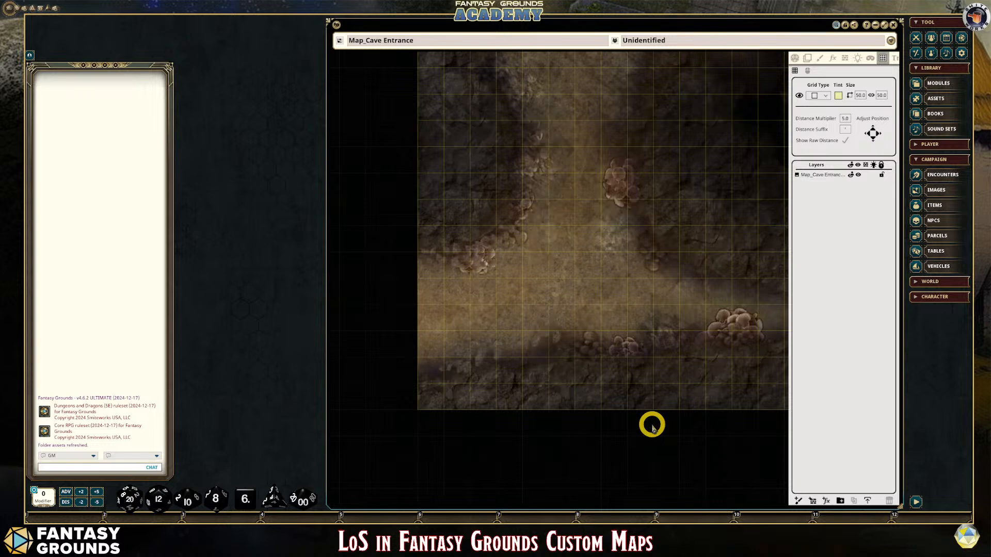
scroll(651, 426, up, 1)
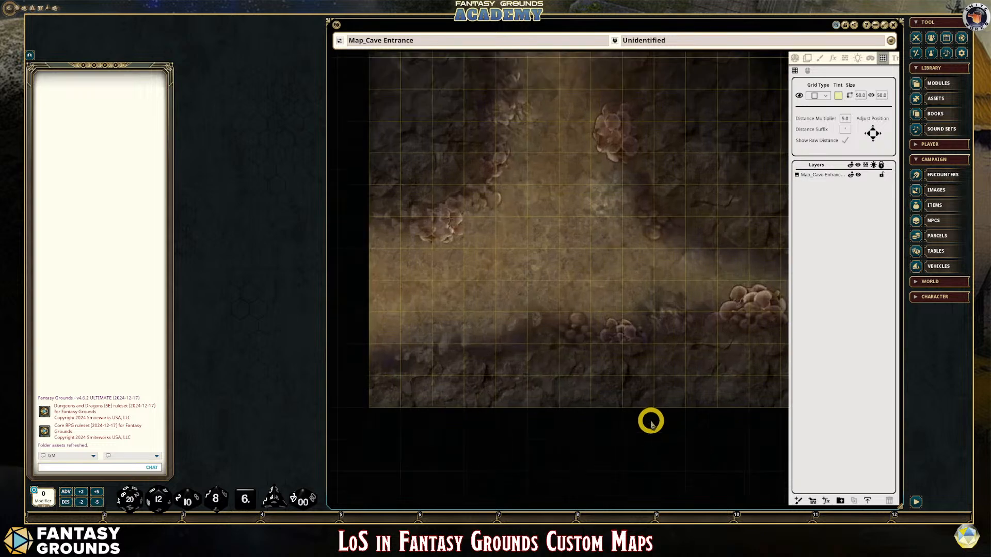
Fit the whole cave map in view and select the Map_Cave Entrance layer for line-of-sight editing.
right_click(361, 222)
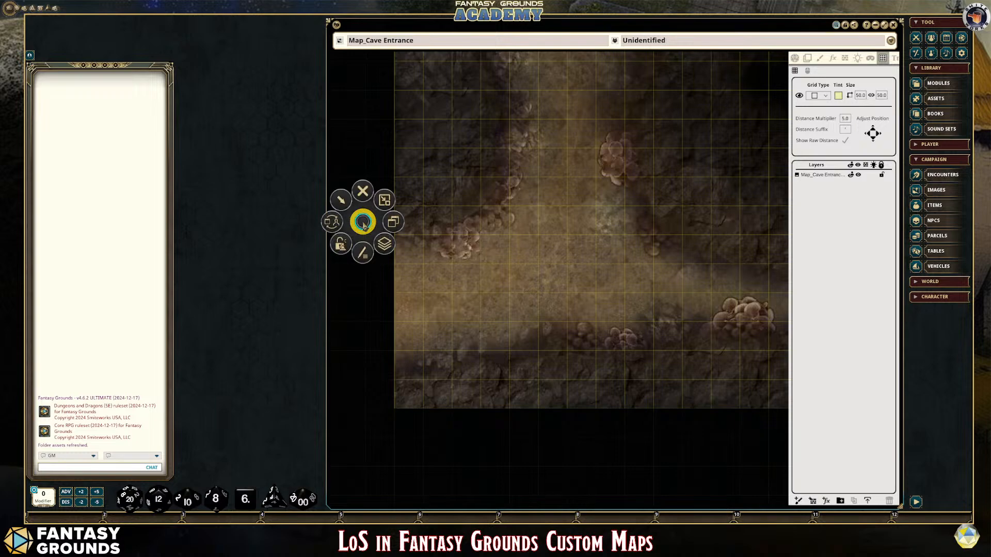
click(390, 223)
click(422, 224)
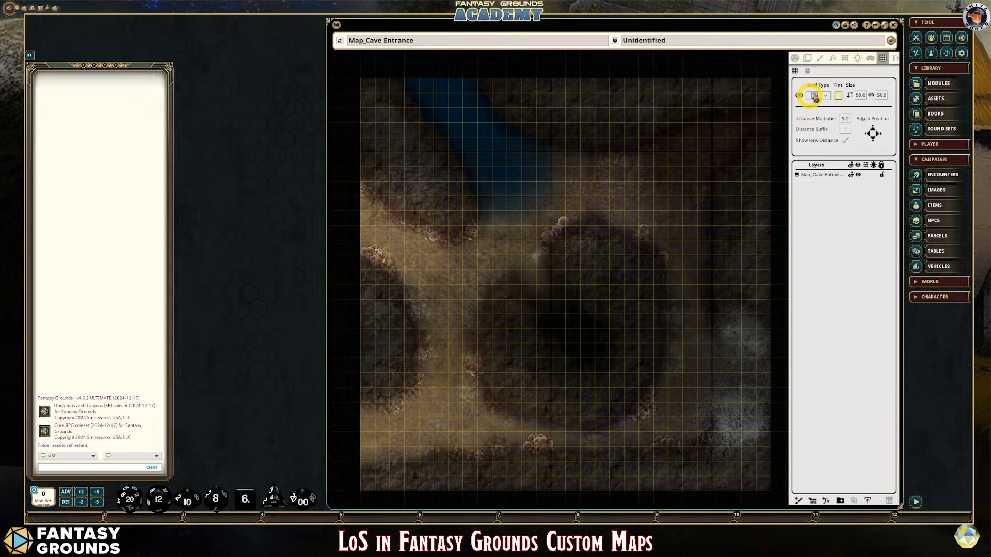
click(846, 60)
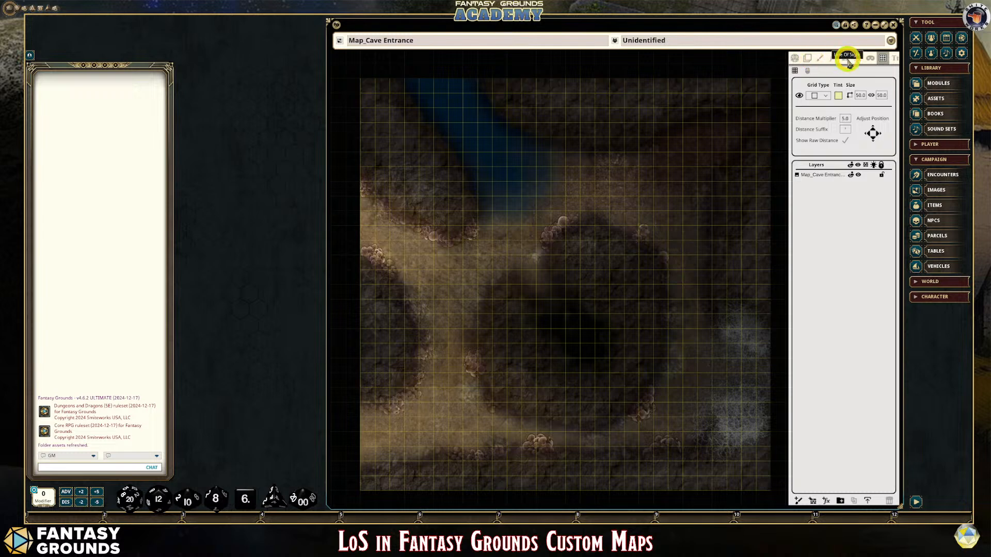
click(816, 175)
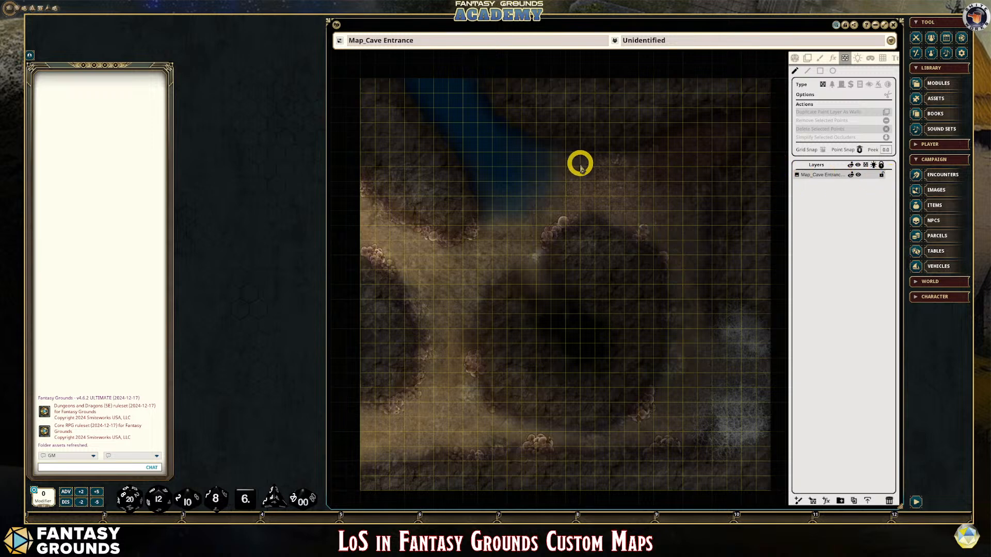
click(803, 177)
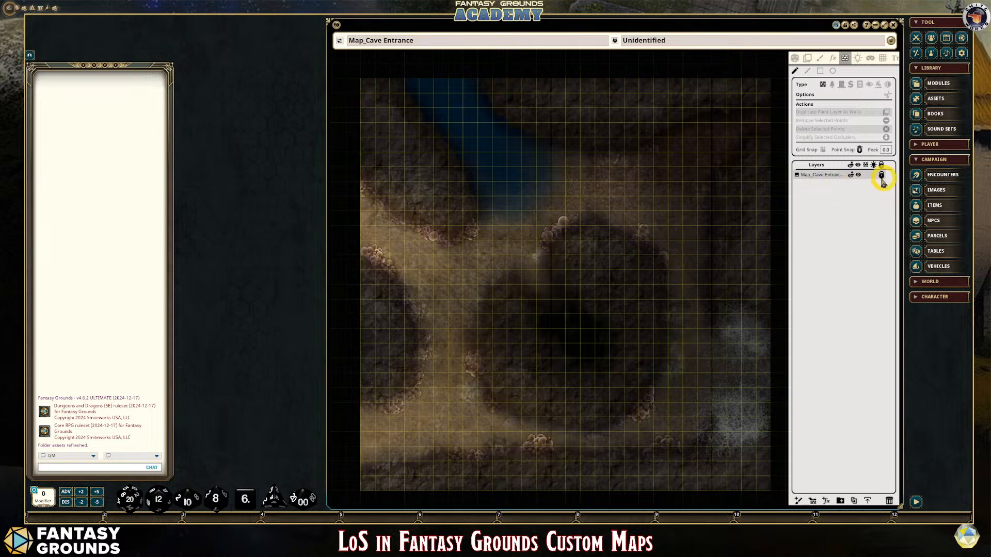
click(813, 175)
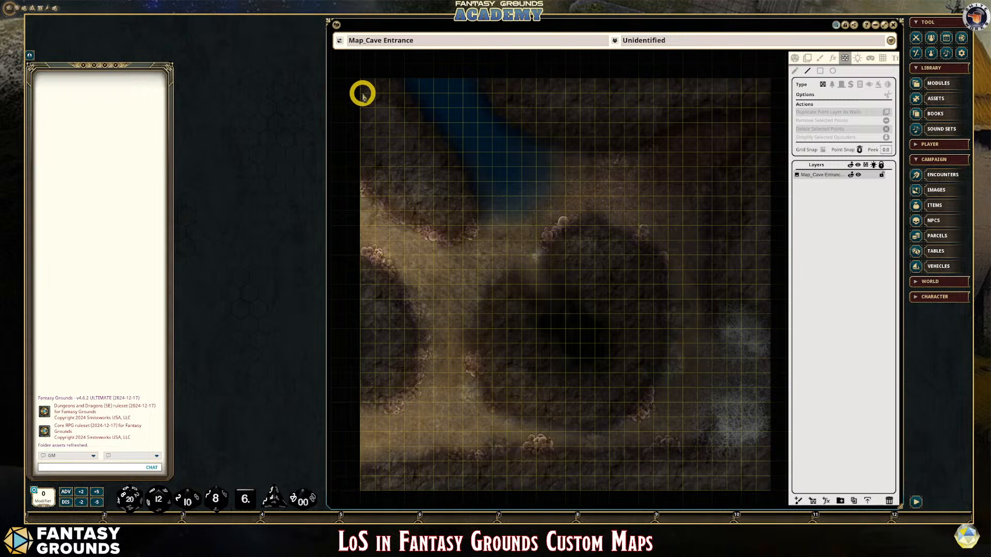
Start a line-drawn wall occluder at the map's upper-left corner, following the left edge down and the rock's lower boundary to its mushroom-lined southern tip.
scroll(362, 92, up, 2)
scroll(362, 92, up, 2)
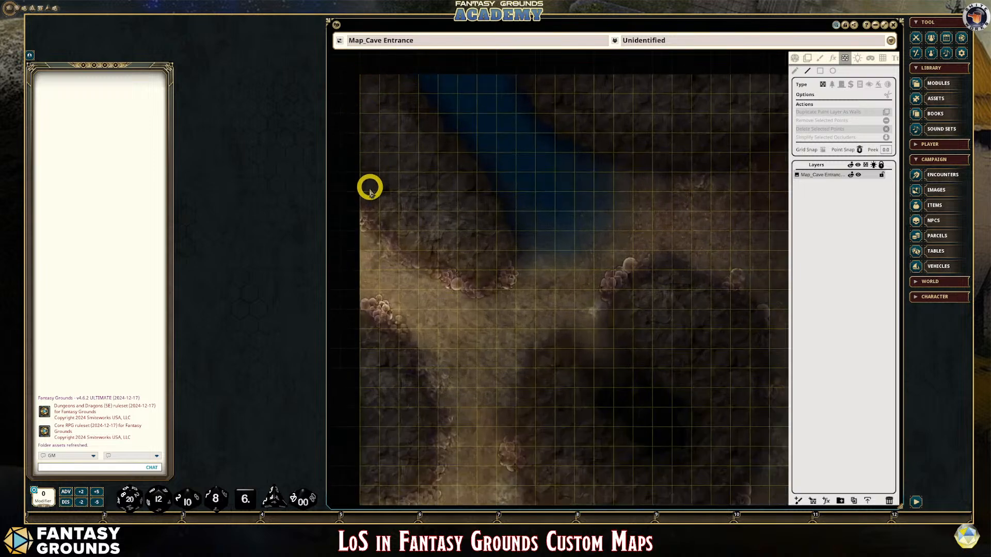
click(360, 75)
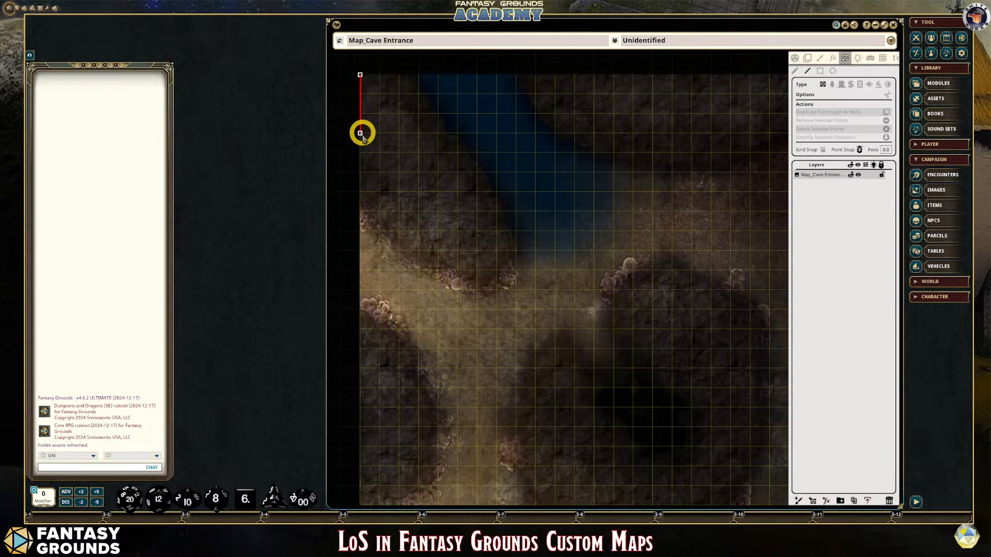
click(360, 207)
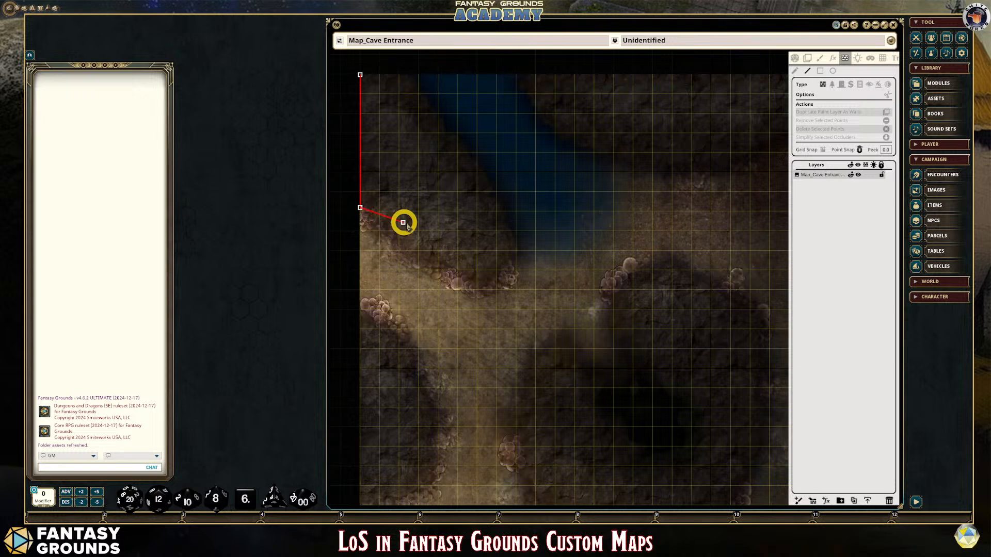
click(373, 222)
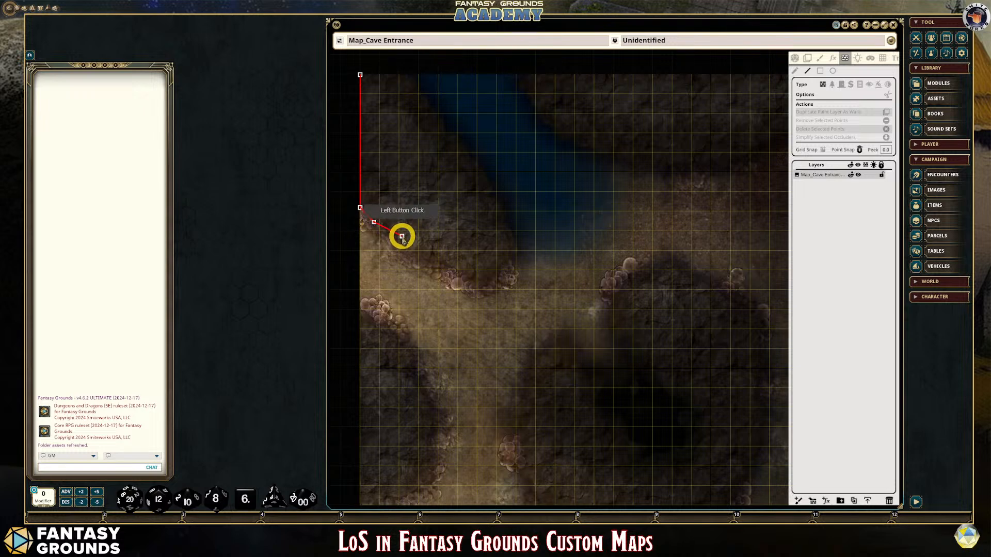
click(398, 245)
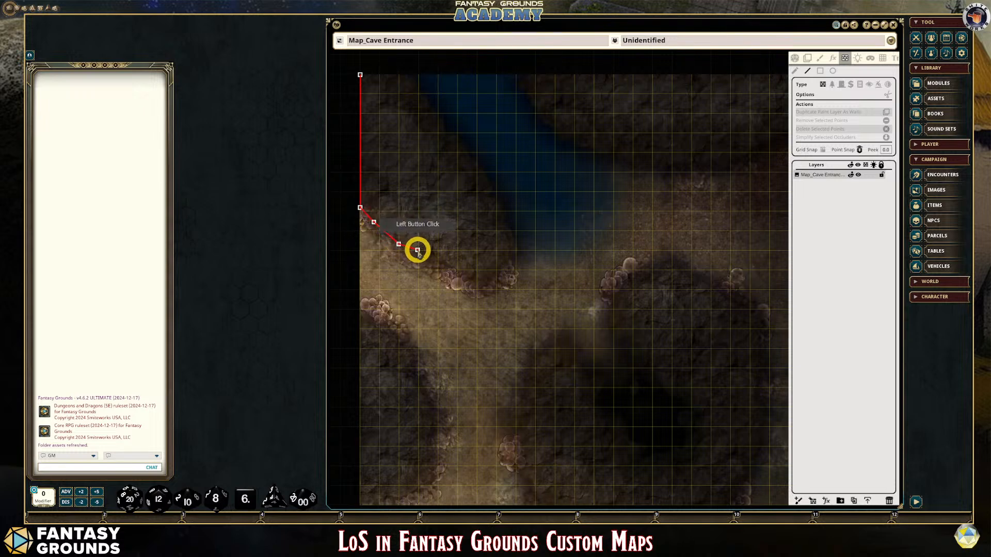
click(438, 255)
click(455, 262)
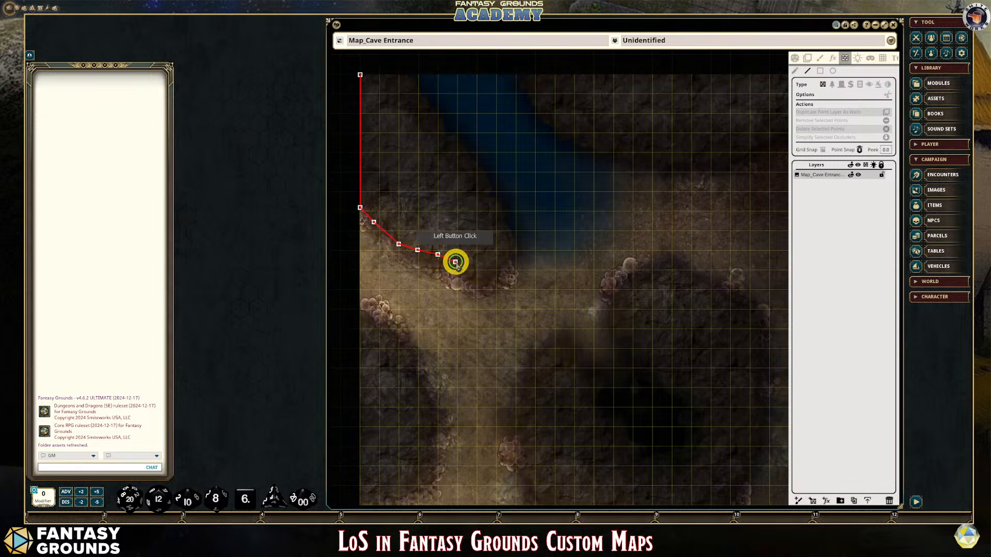
click(473, 281)
Continue the wall occluder around the rock's mushroom-lined southern tip and up the middle of its river-facing edge.
click(489, 279)
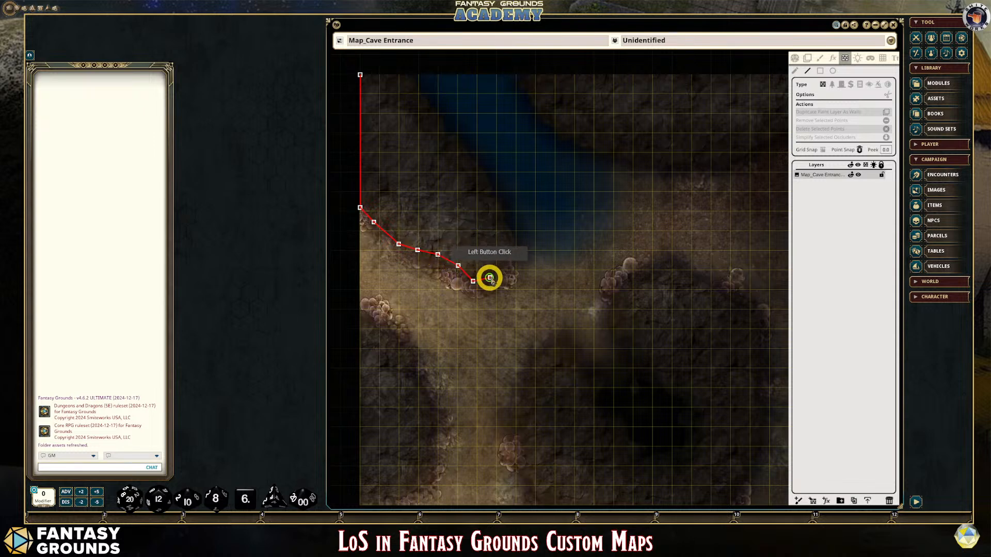
click(494, 274)
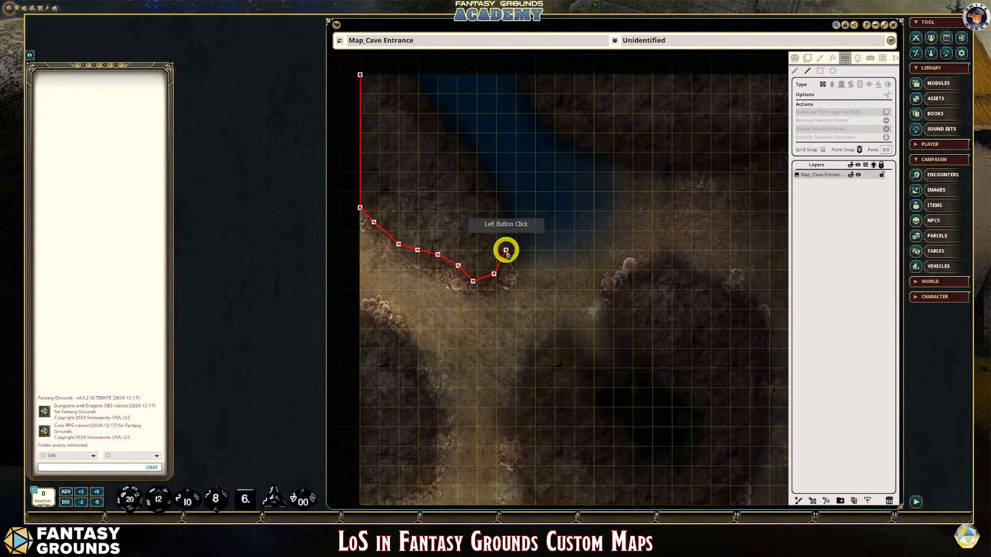
click(506, 250)
click(502, 221)
click(488, 200)
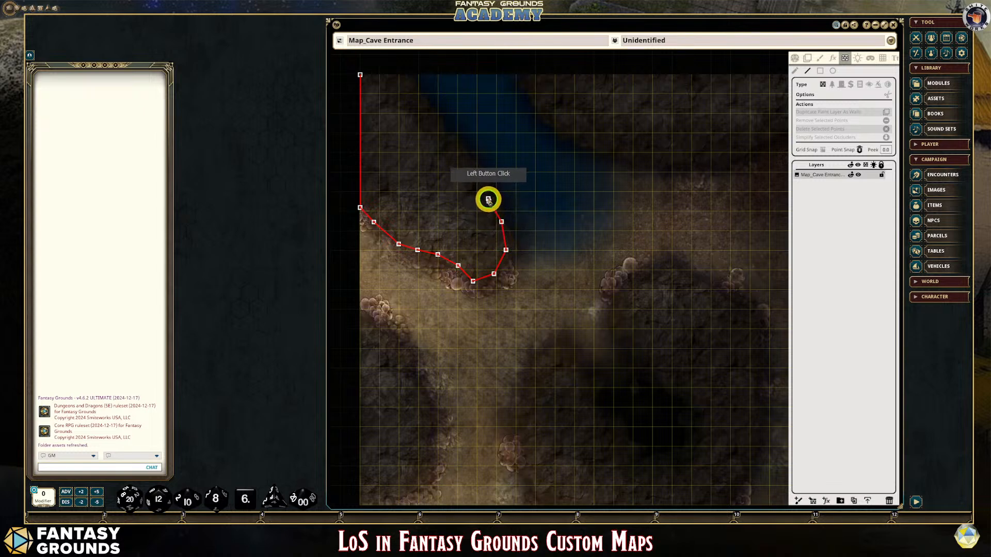
click(481, 184)
click(458, 160)
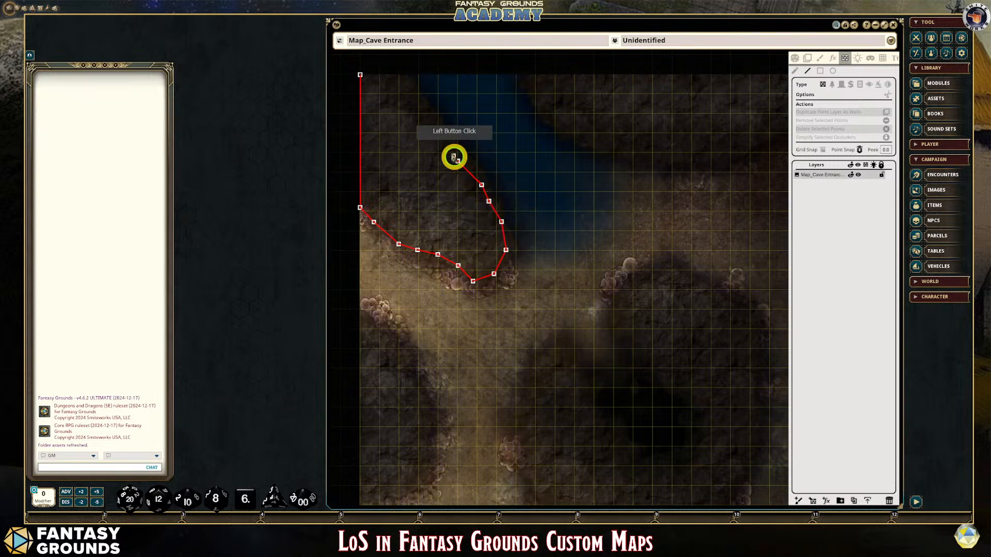
click(455, 141)
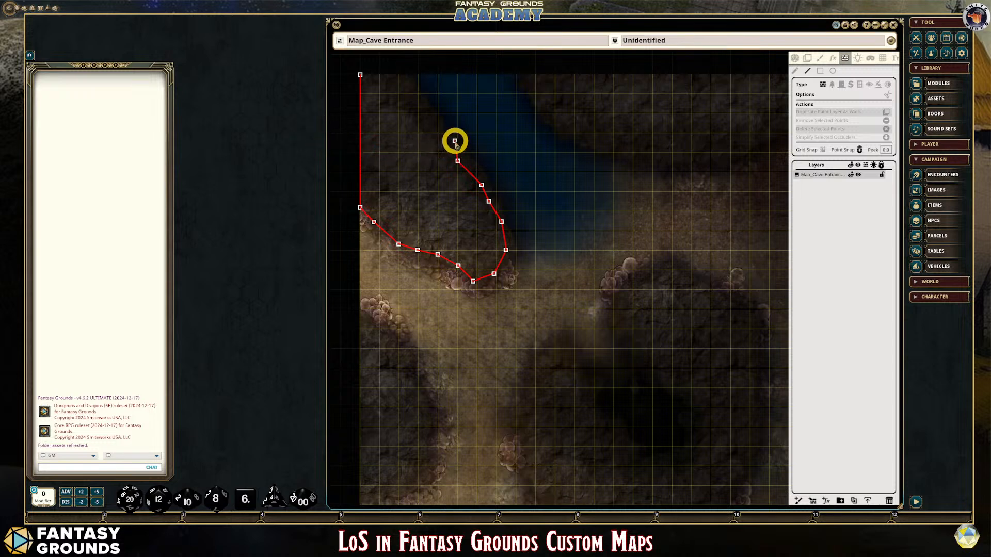
Extend the wall occluder along the upper riverbank to the map's top edge and finish it just past the upper-left corner.
click(435, 129)
click(425, 110)
click(415, 98)
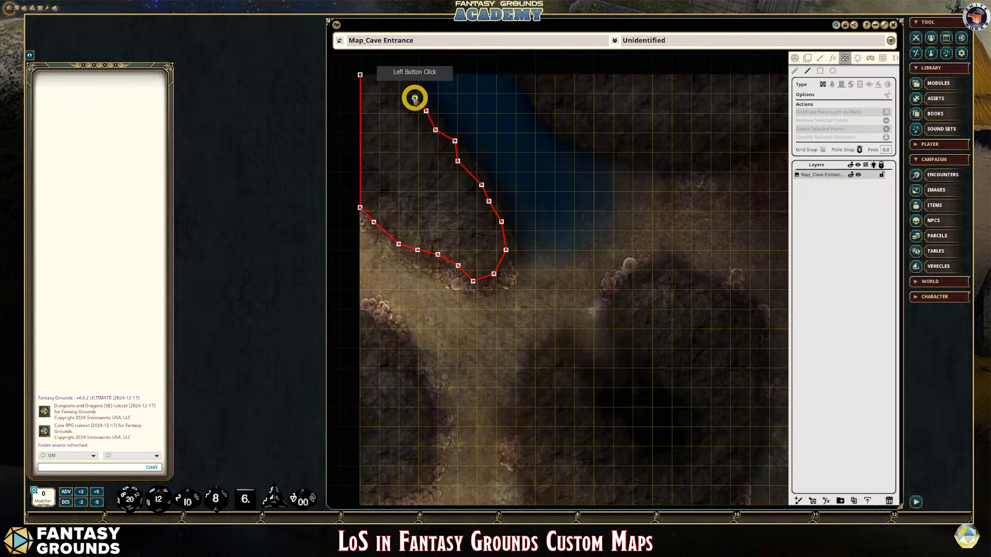
click(412, 74)
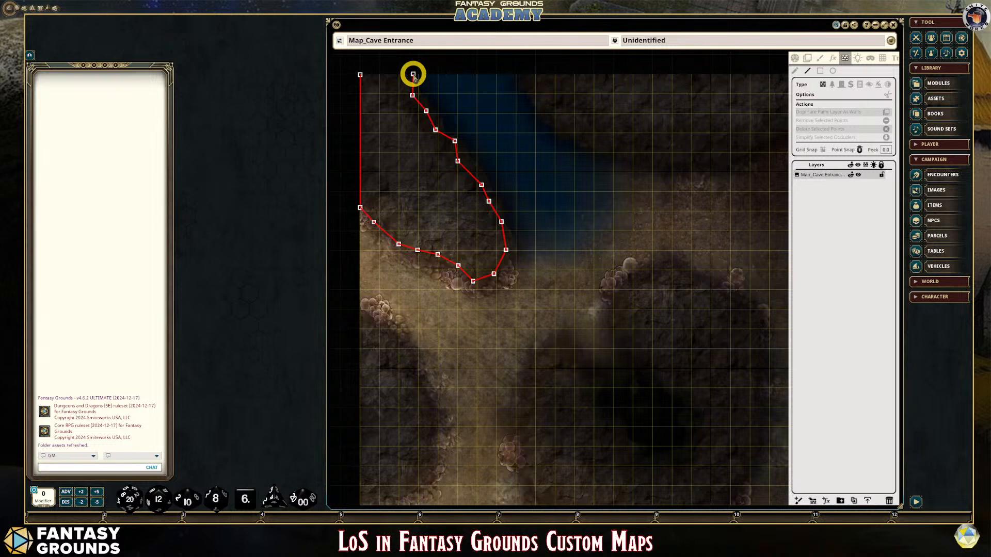
click(413, 75)
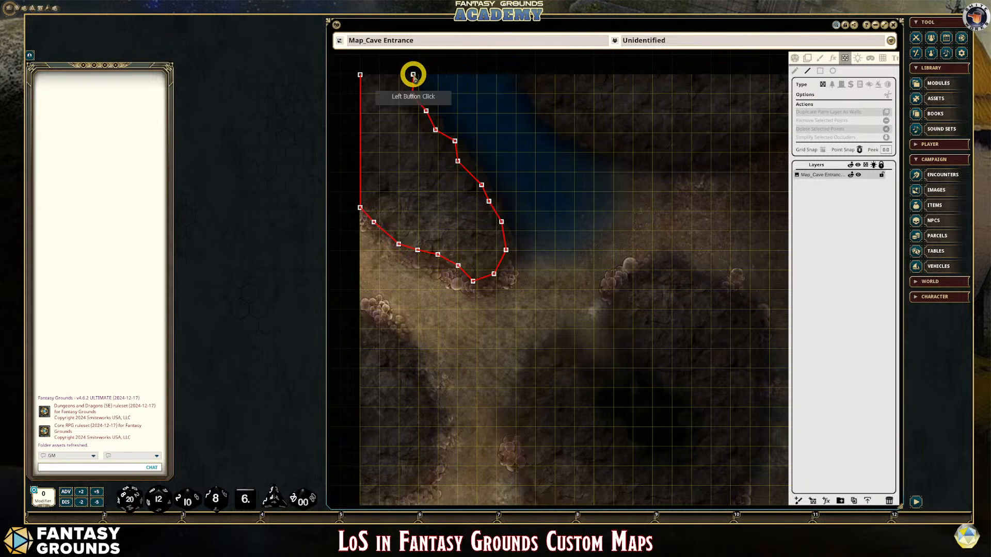
click(375, 77)
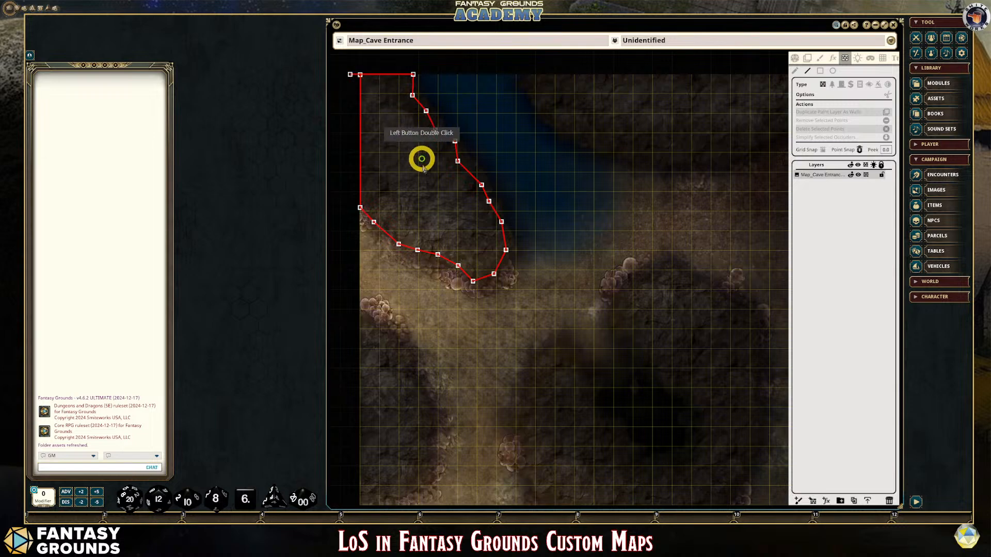
Examine the finished wall outline, especially where its ends meet at the map's upper-left corner.
scroll(374, 65, up, 1)
scroll(356, 89, up, 3)
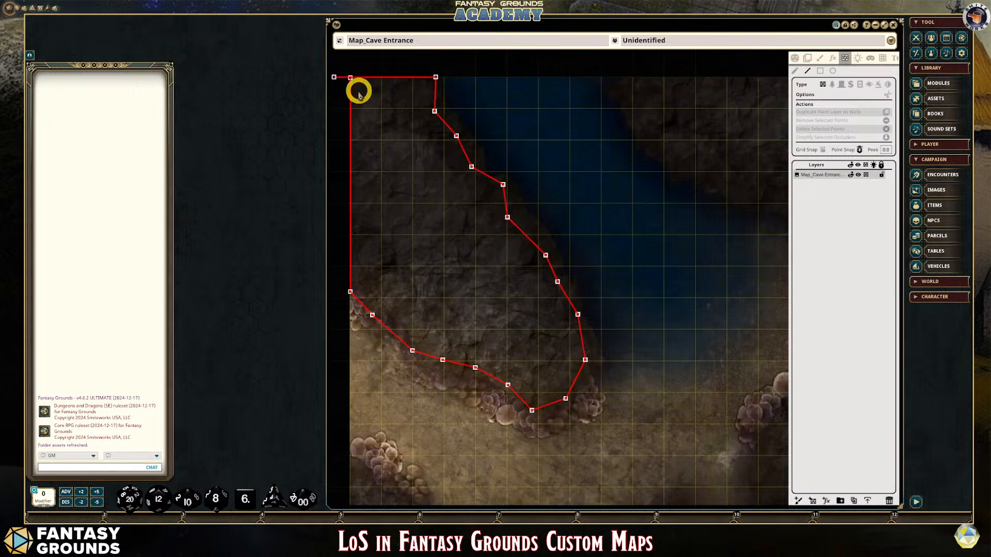
scroll(349, 99, down, 3)
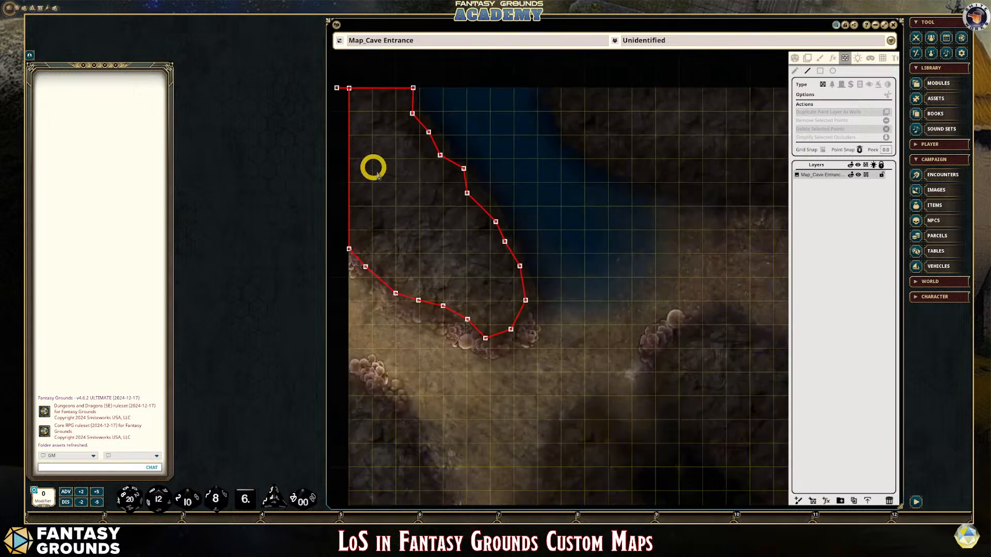
scroll(376, 241, down, 1)
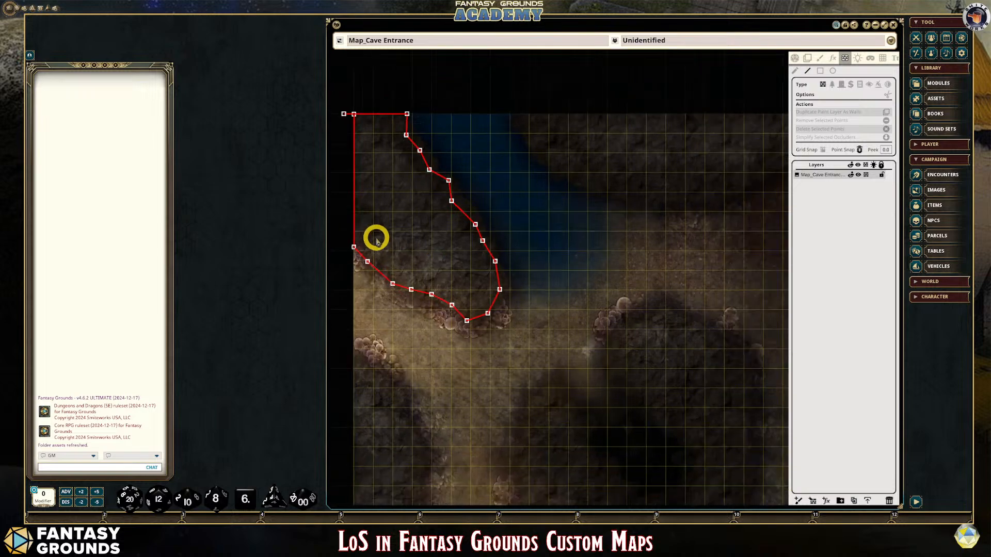
scroll(365, 243, up, 1)
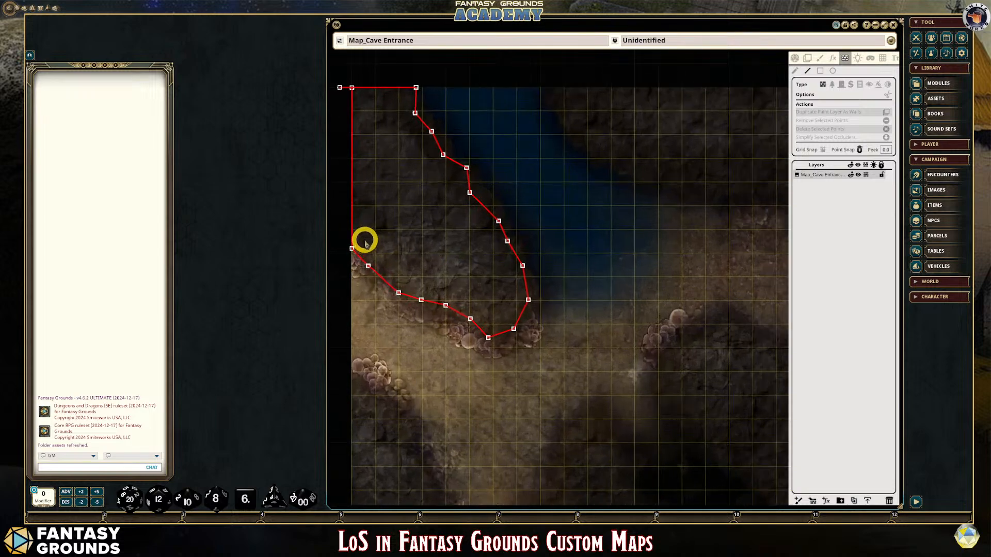
scroll(364, 242, down, 3)
scroll(359, 244, up, 2)
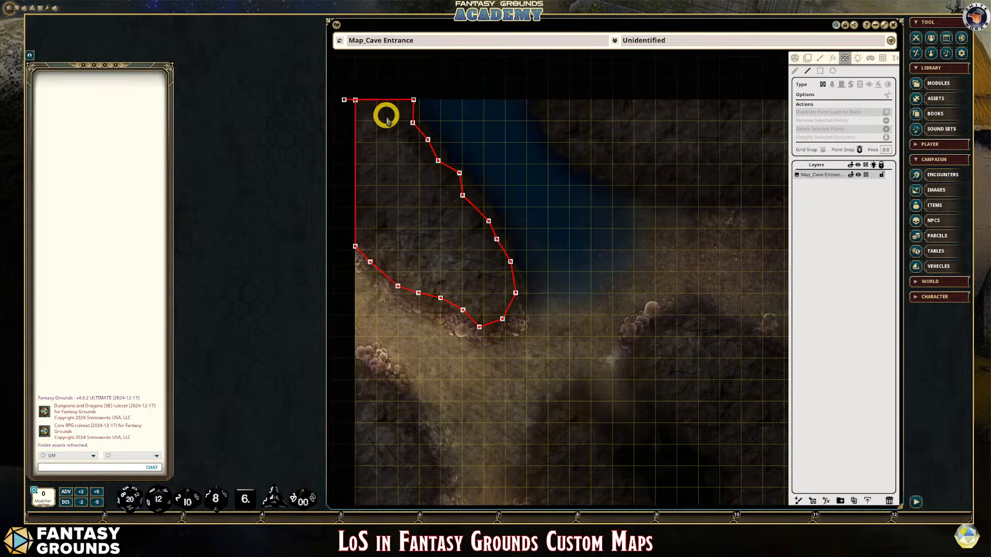
scroll(366, 105, up, 3)
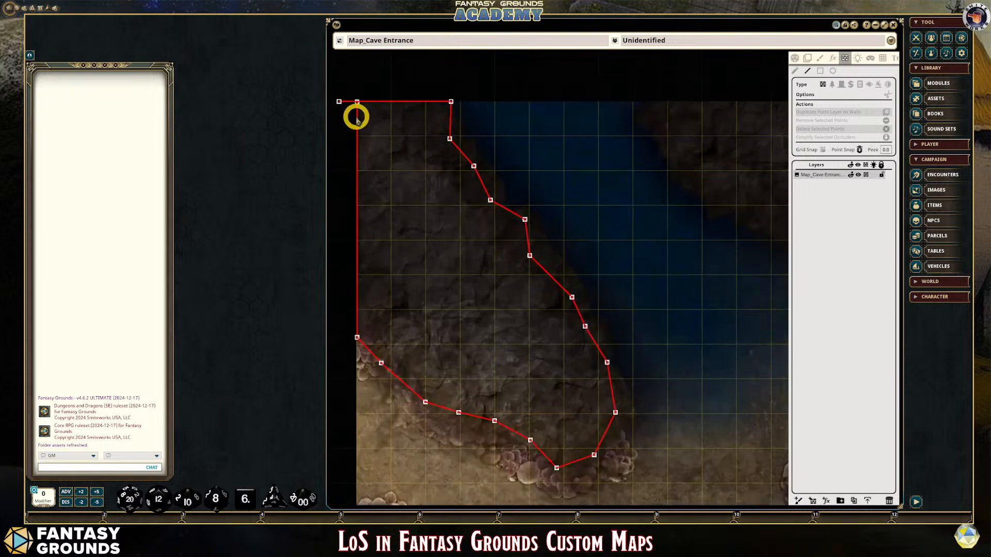
scroll(357, 119, up, 10)
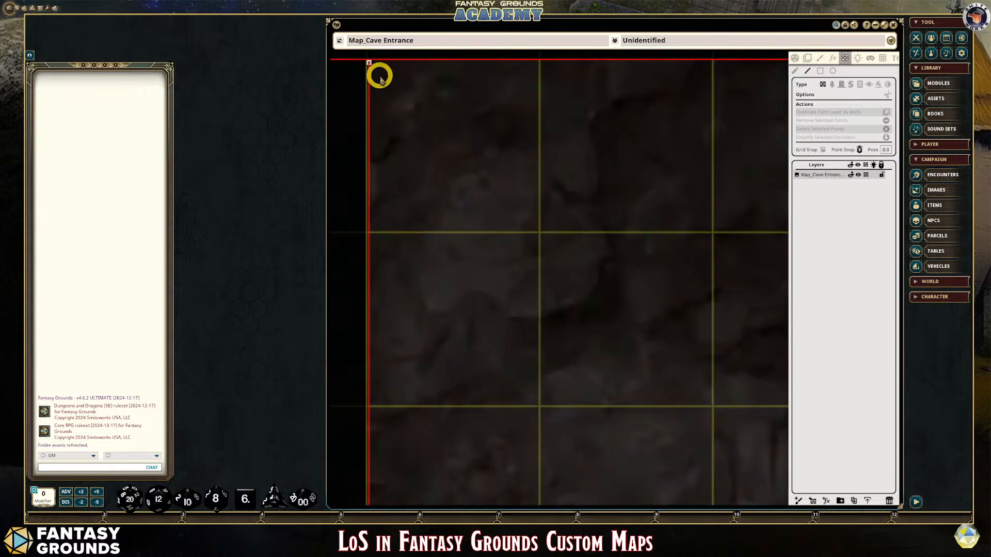
scroll(380, 83, down, 6)
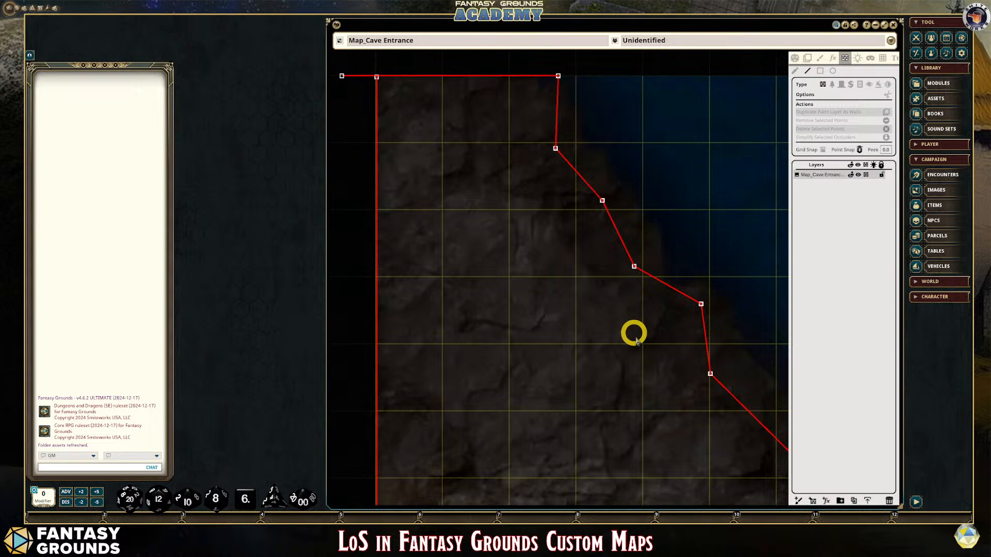
scroll(439, 160, down, 3)
scroll(460, 191, down, 1)
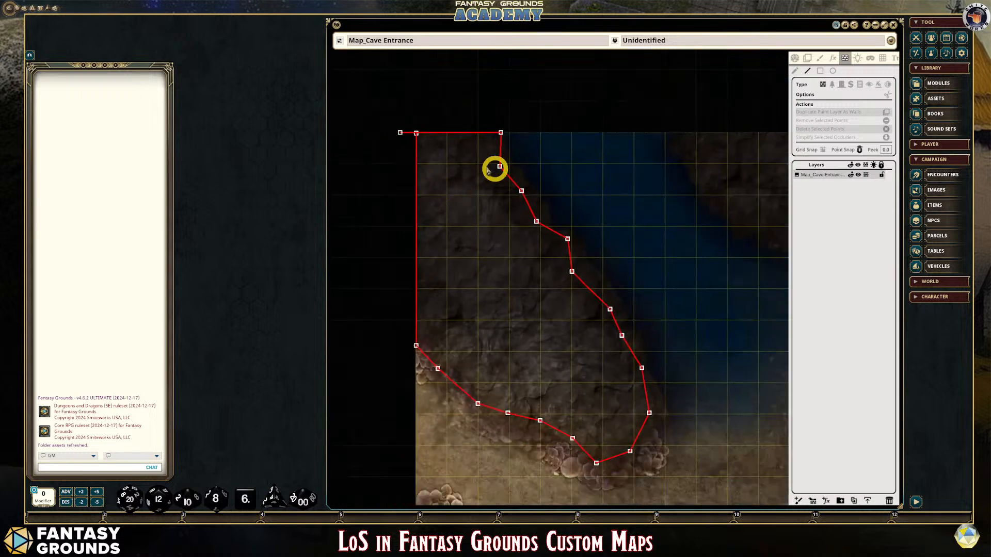
scroll(413, 131, up, 2)
scroll(419, 135, up, 1)
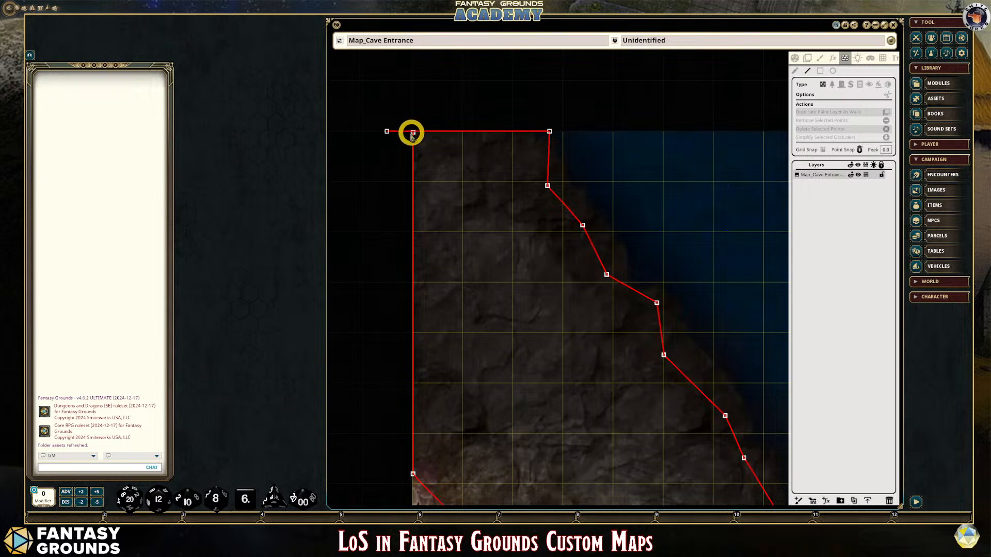
scroll(601, 277, down, 3)
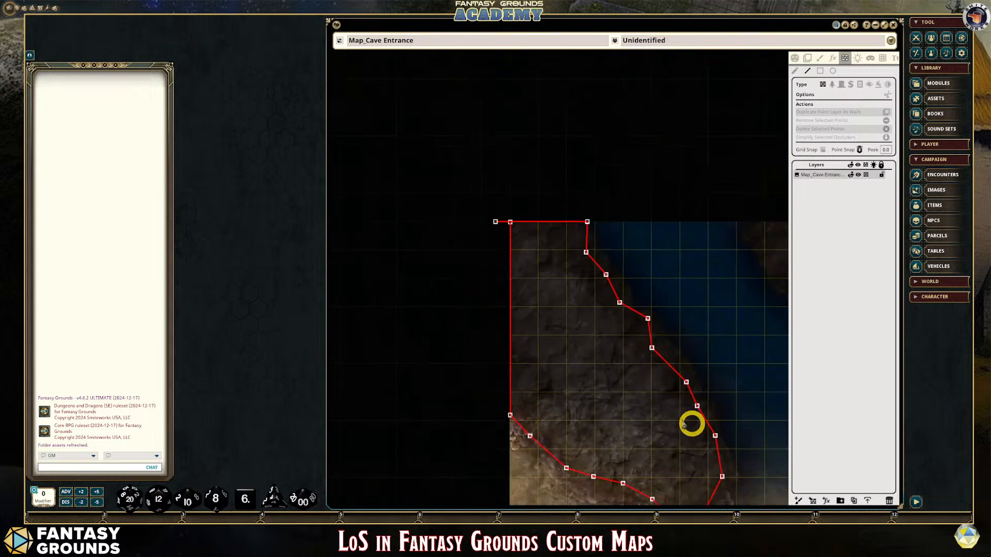
Switch to editing occluder points and reposition the upper riverbank points, pulling one inward into the rock to form a notch.
scroll(756, 459, up, 4)
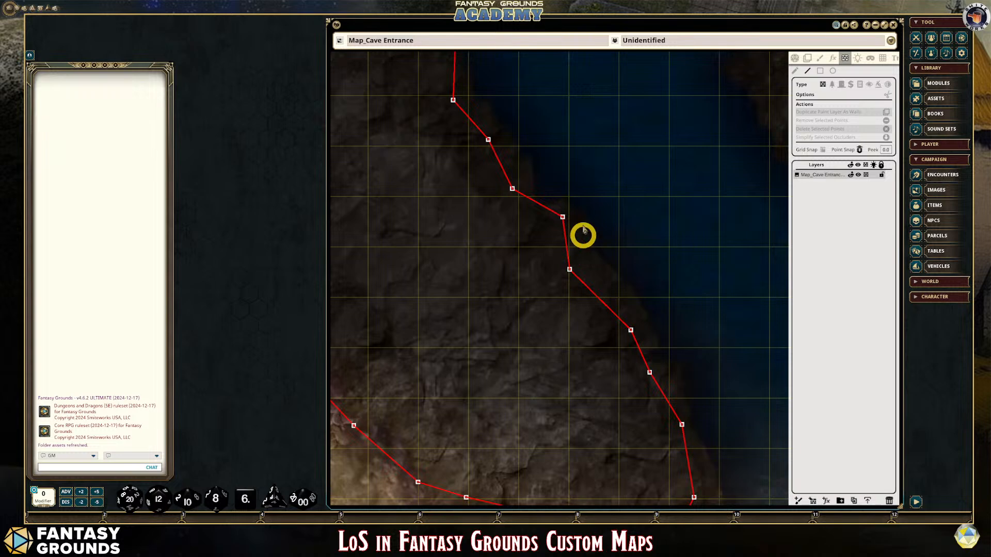
click(796, 72)
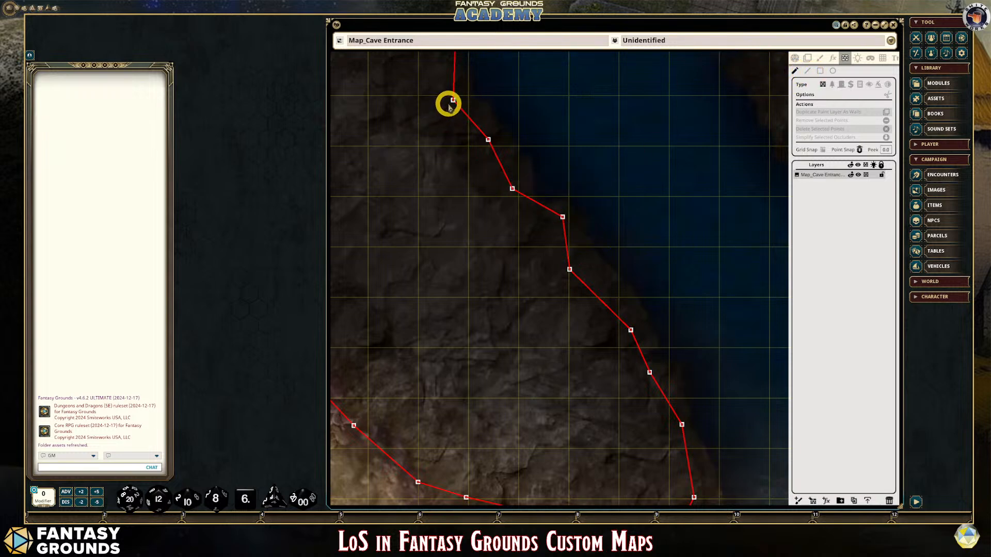
drag(452, 101, 458, 98)
drag(488, 137, 495, 133)
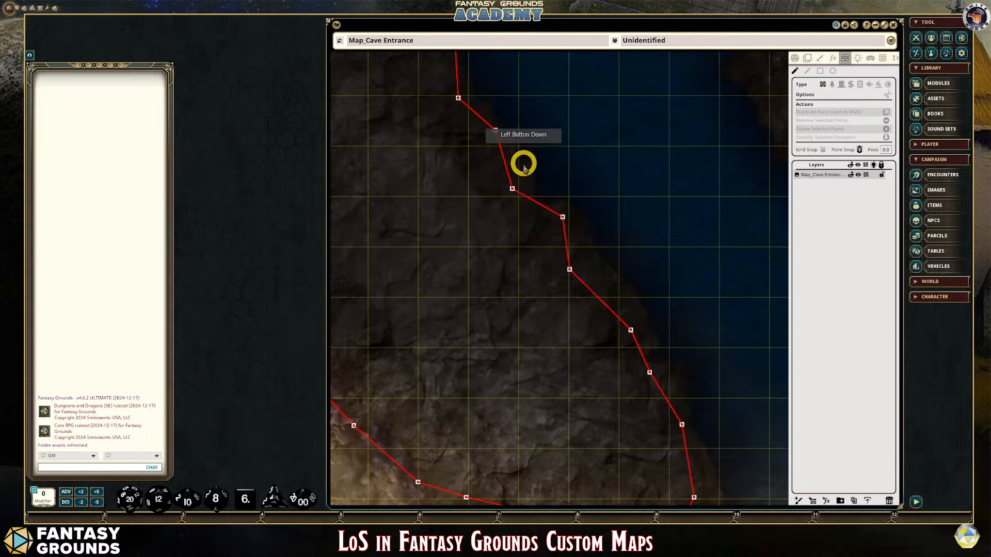
click(562, 220)
click(517, 230)
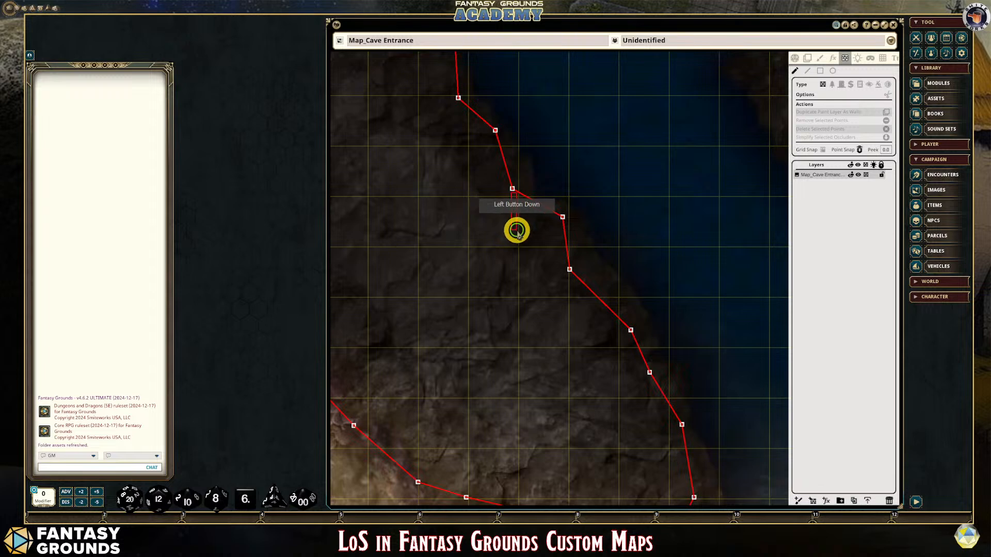
drag(511, 188, 514, 252)
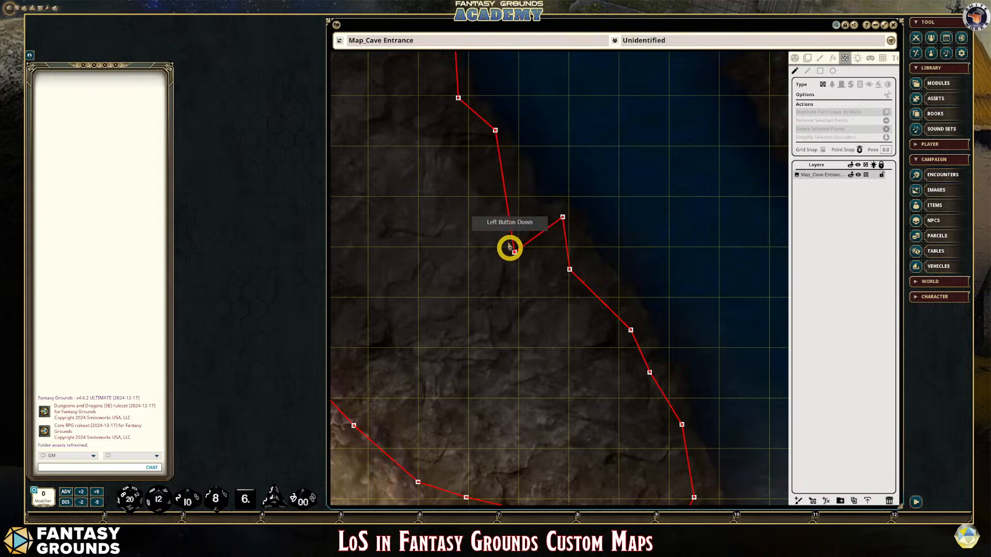
drag(495, 130, 507, 156)
Reposition the wall occluder's points below the notch to fit the middle and lower river-facing edge of the rock.
scroll(598, 304, down, 1)
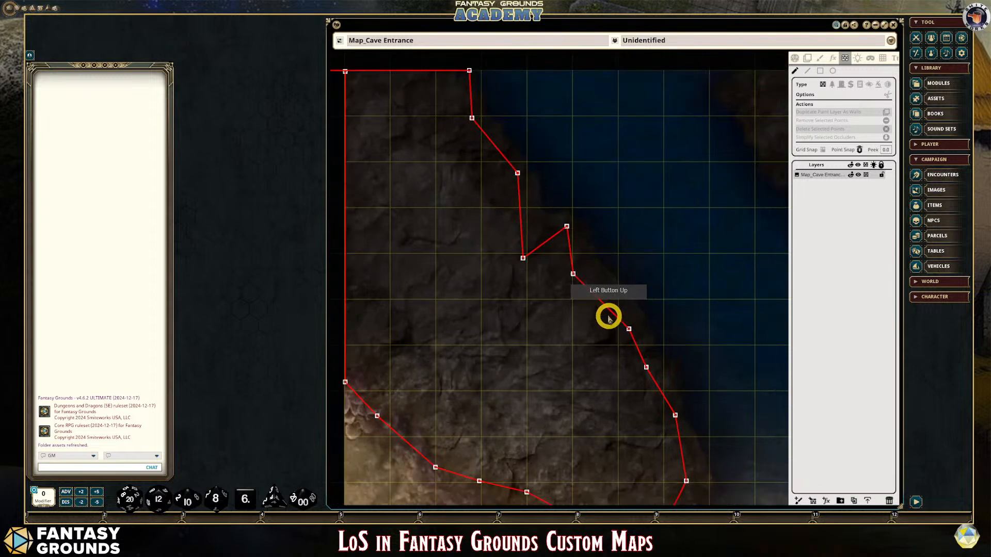
scroll(601, 302, up, 2)
drag(577, 292, 576, 267)
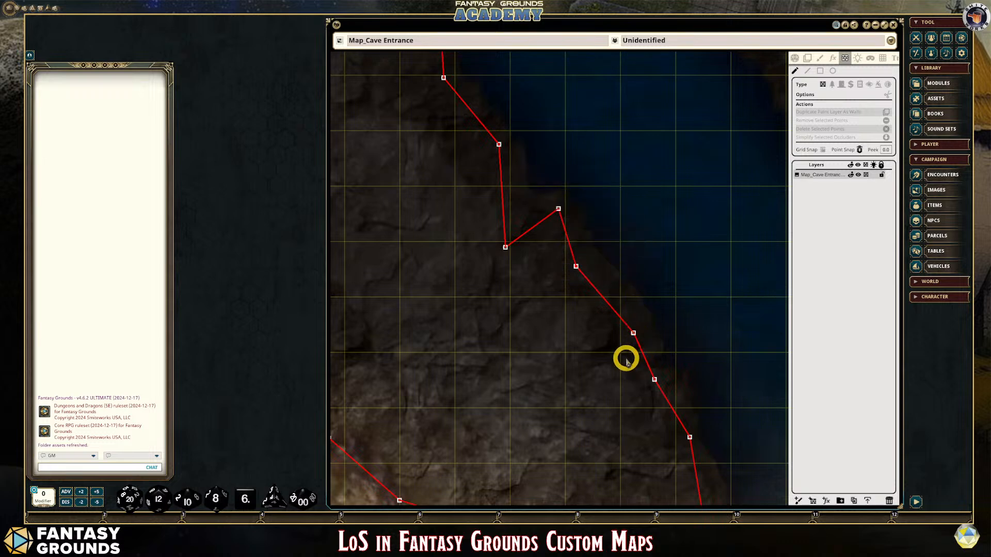
scroll(627, 359, down, 1)
scroll(650, 384, down, 3)
scroll(757, 452, up, 3)
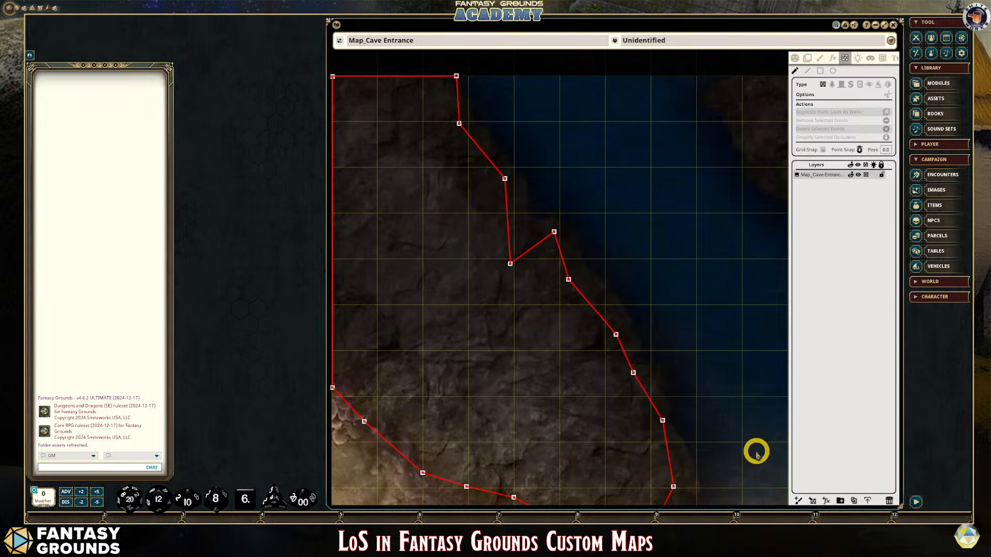
drag(586, 310, 591, 299)
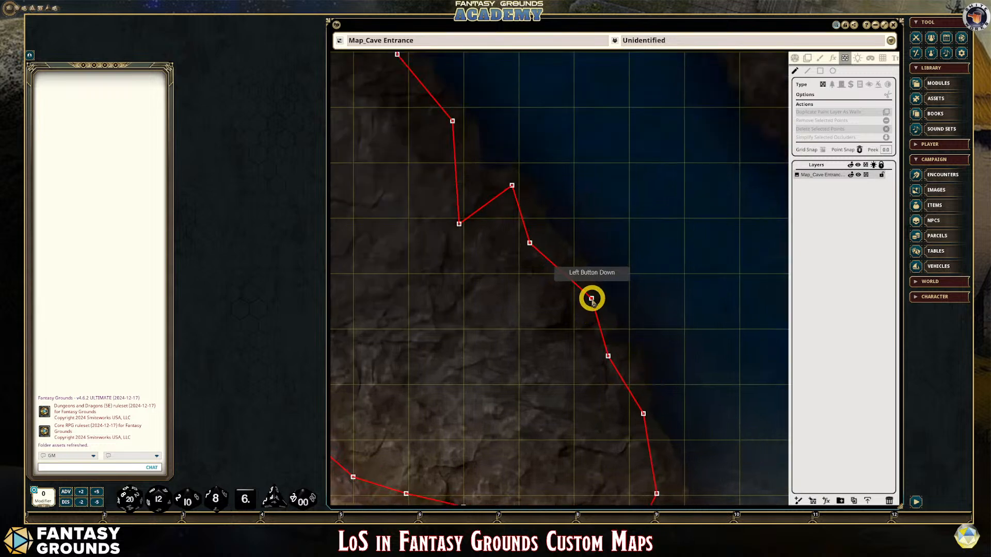
click(608, 356)
drag(607, 356, 592, 349)
scroll(658, 409, down, 3)
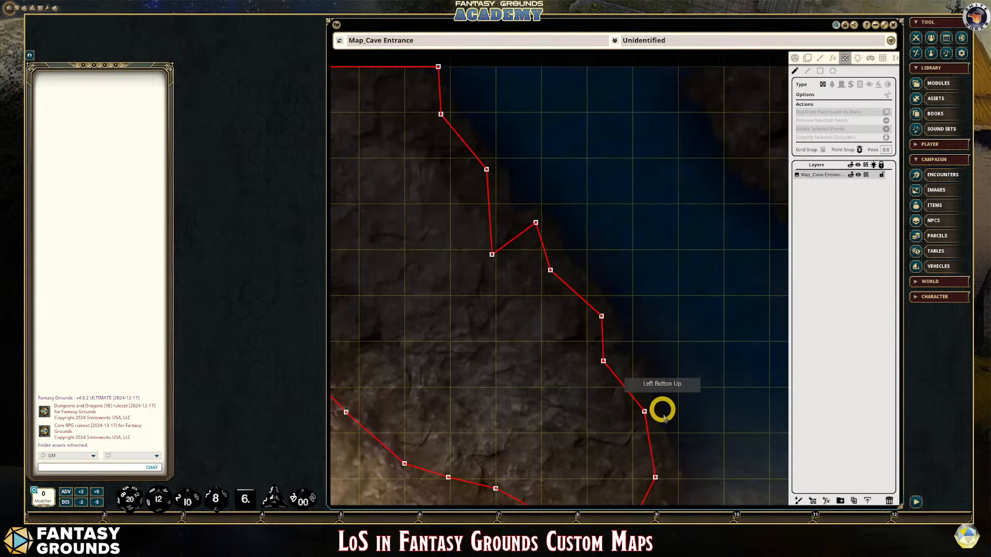
drag(650, 412, 647, 416)
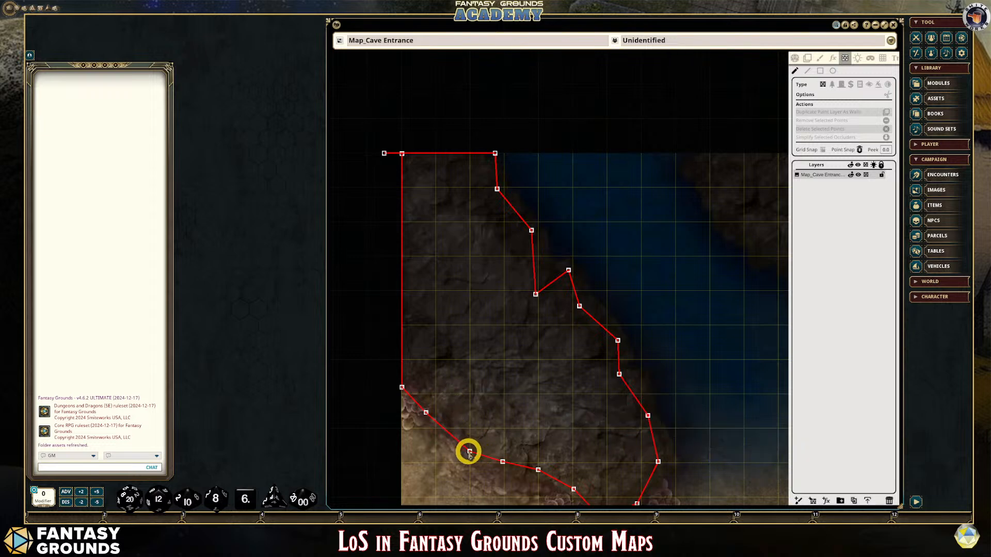
Move three points of the wall along the rock's lower-left boundary and make the notch on the river side shallower.
drag(469, 452, 472, 454)
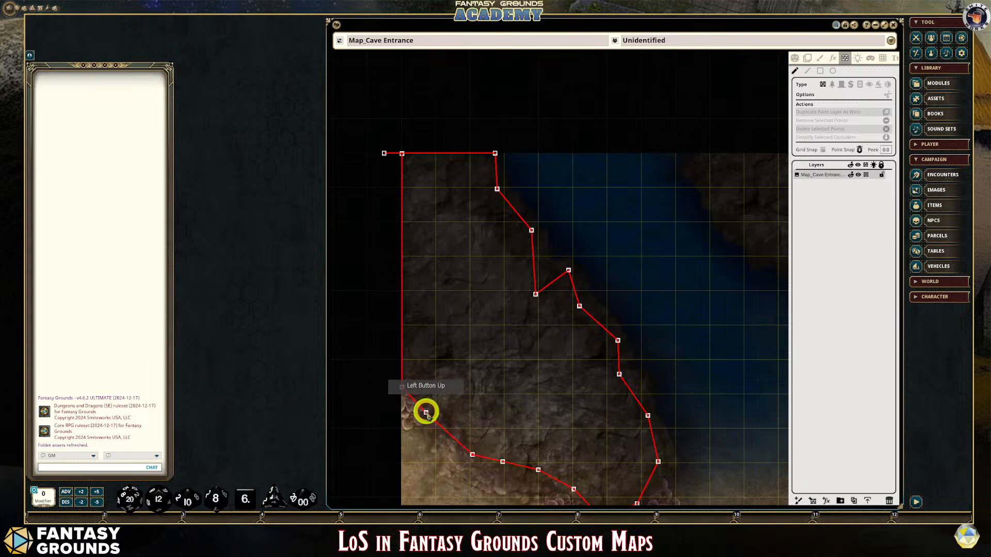
drag(426, 412, 442, 413)
drag(402, 387, 402, 397)
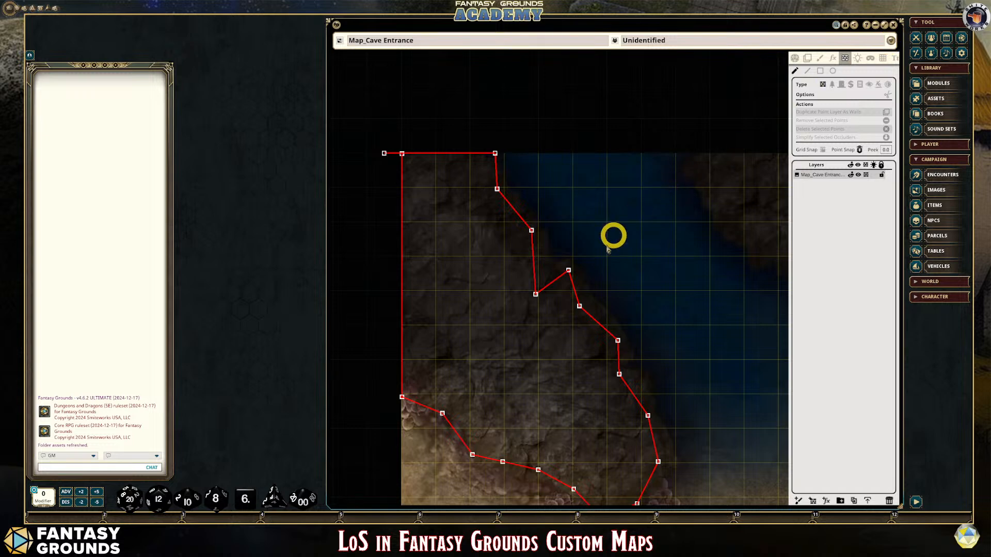
drag(535, 294, 537, 283)
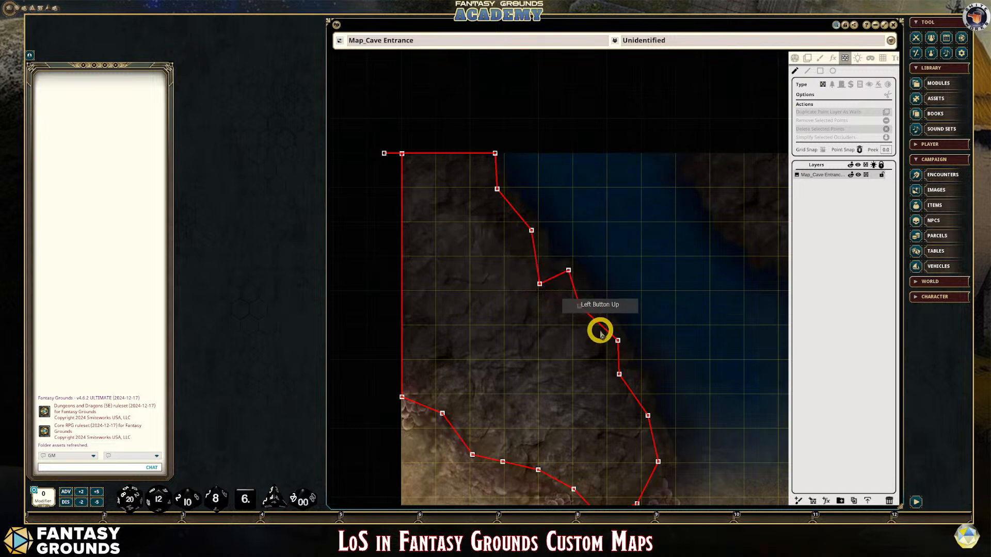
scroll(607, 351, down, 2)
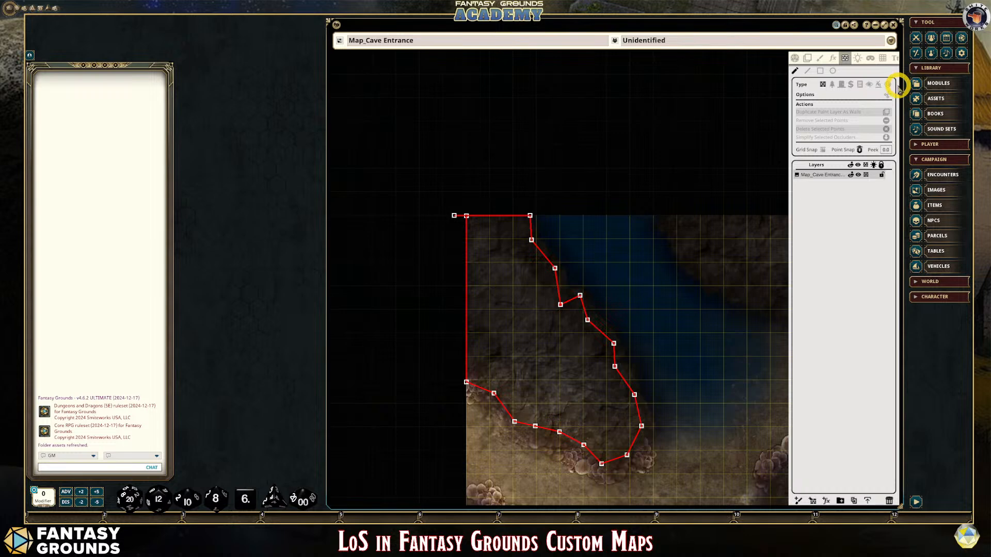
Show the image toolbar and the navigation panel, and bring the entire Cave Entrance map into view.
click(891, 42)
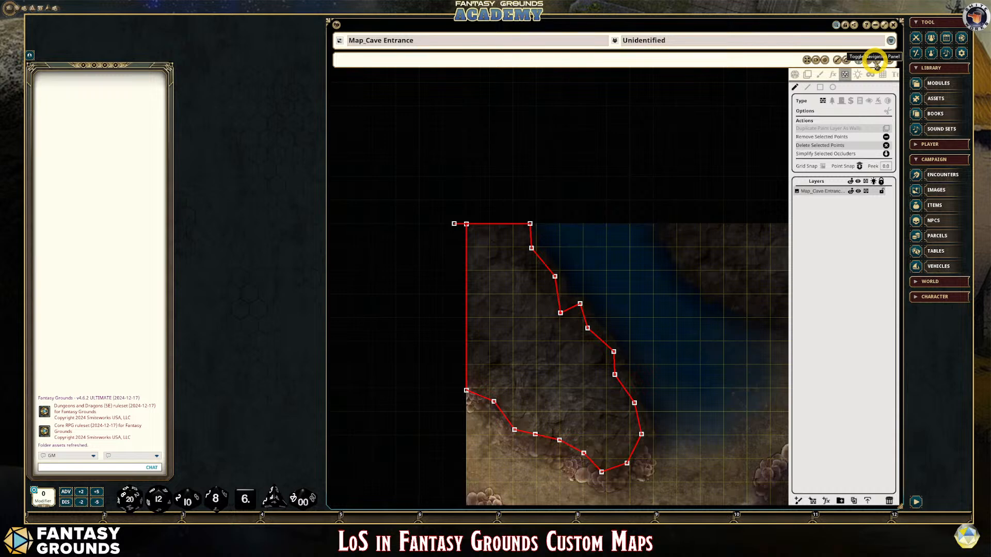
click(877, 60)
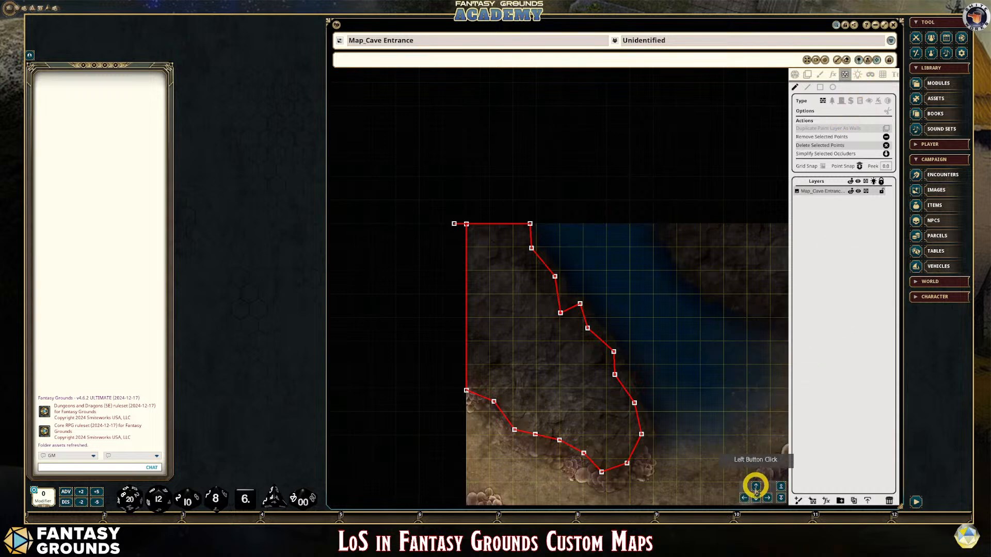
click(757, 497)
click(767, 497)
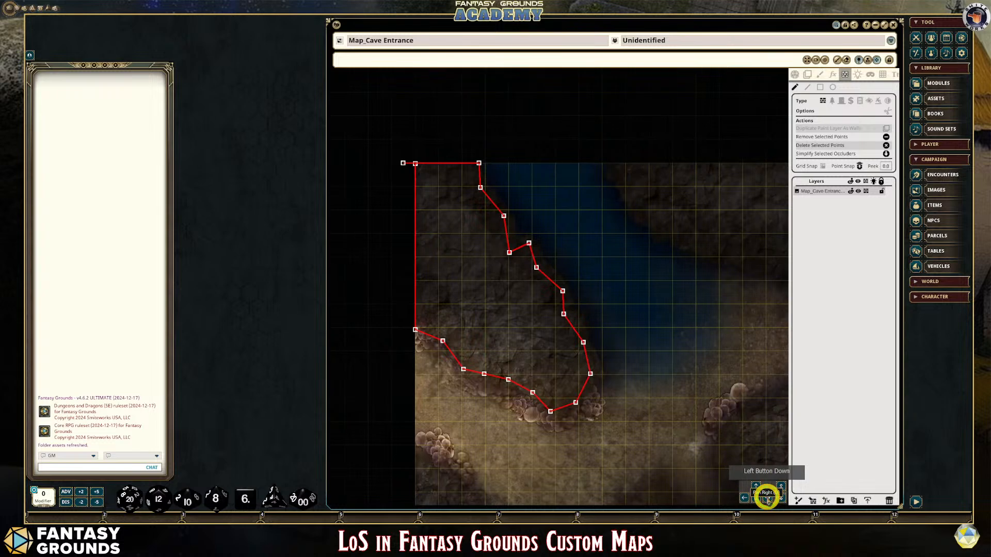
click(755, 497)
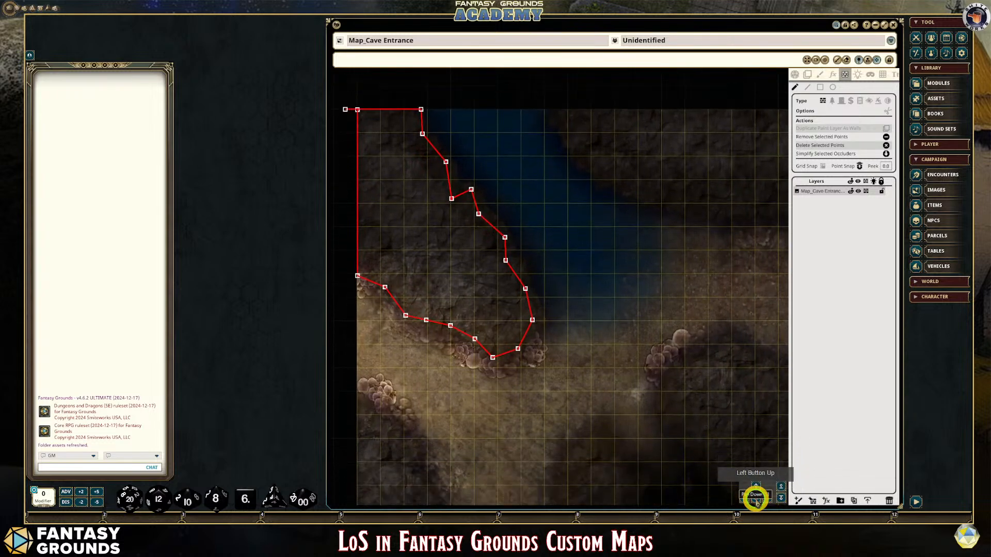
click(807, 60)
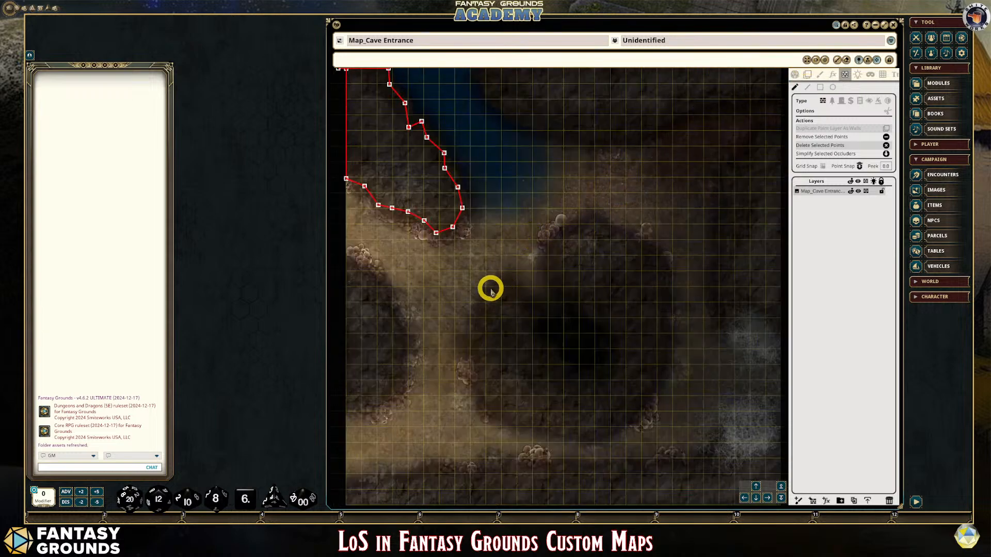
scroll(541, 305, up, 3)
scroll(547, 308, down, 2)
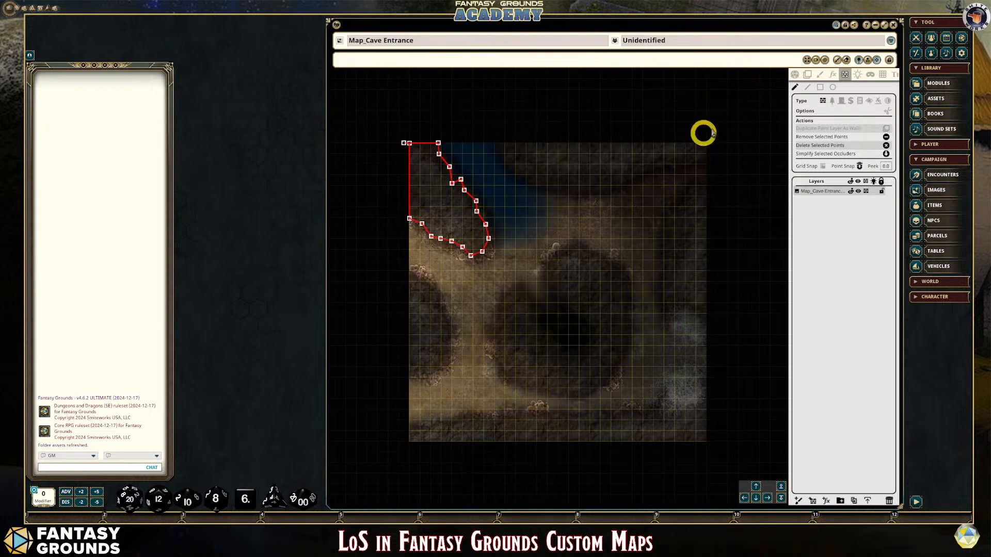
With the Line tool, draw a wall down the map's western edge beside the half-round rock, around its lower curve and up its path-facing side.
click(808, 87)
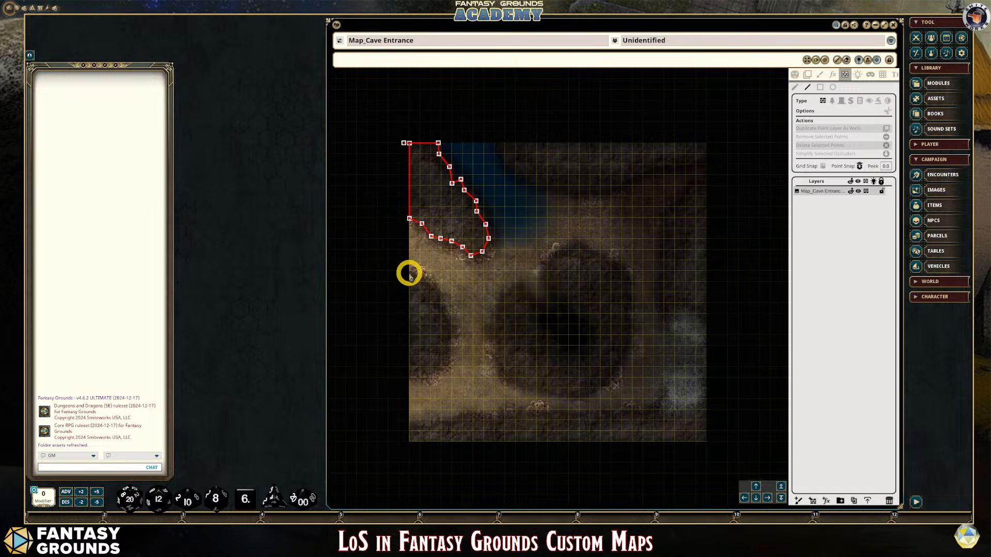
click(409, 273)
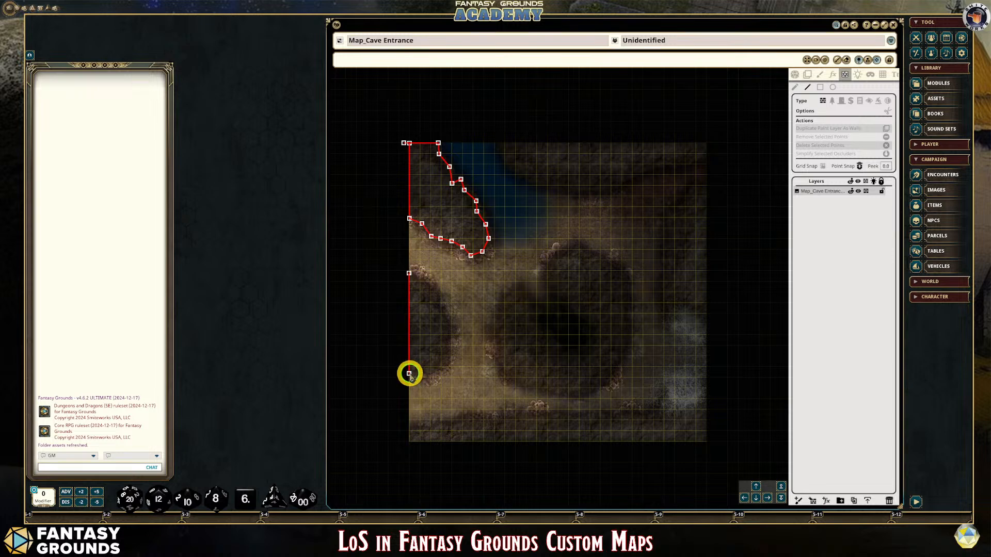
click(409, 373)
click(421, 373)
click(436, 368)
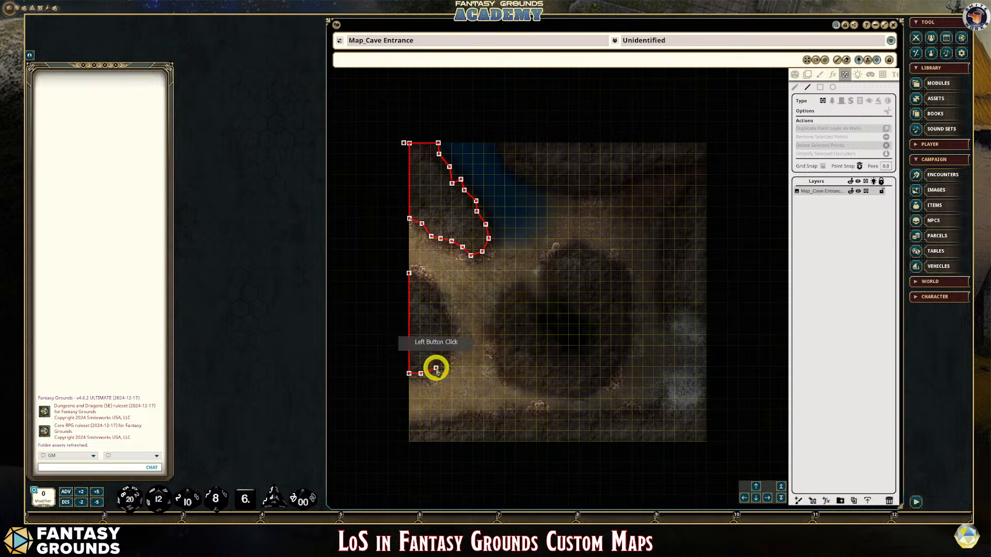
click(447, 354)
click(447, 327)
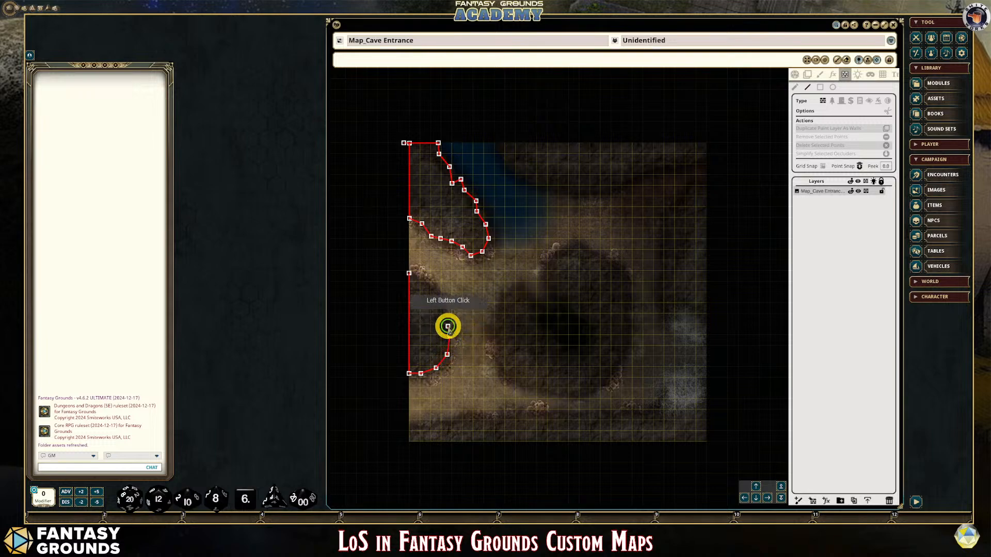
click(444, 321)
click(437, 309)
click(439, 295)
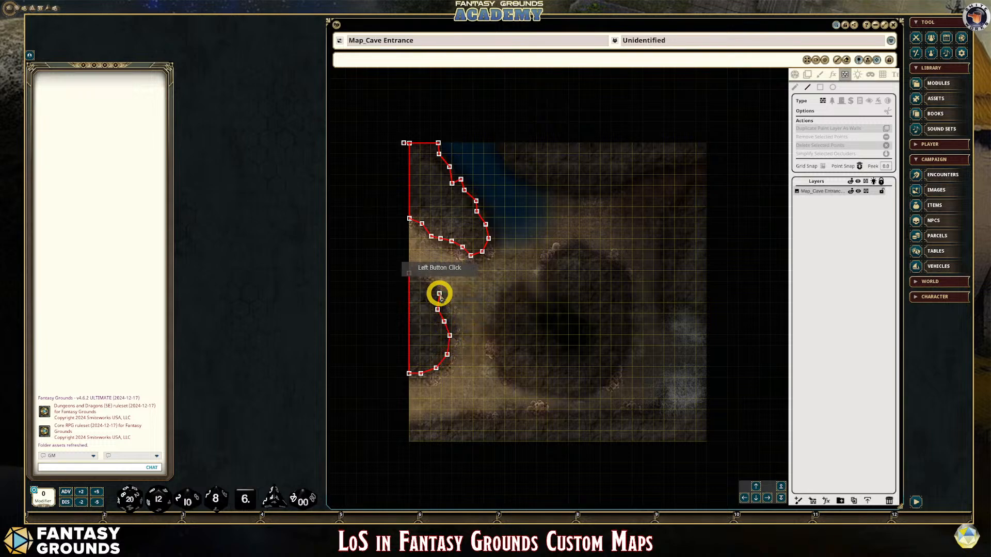
Continue the wall beneath the mushroom cluster at the rock's upper end and finish it just beyond the map edge, overlapping its start.
click(420, 280)
scroll(420, 280, up, 3)
click(423, 282)
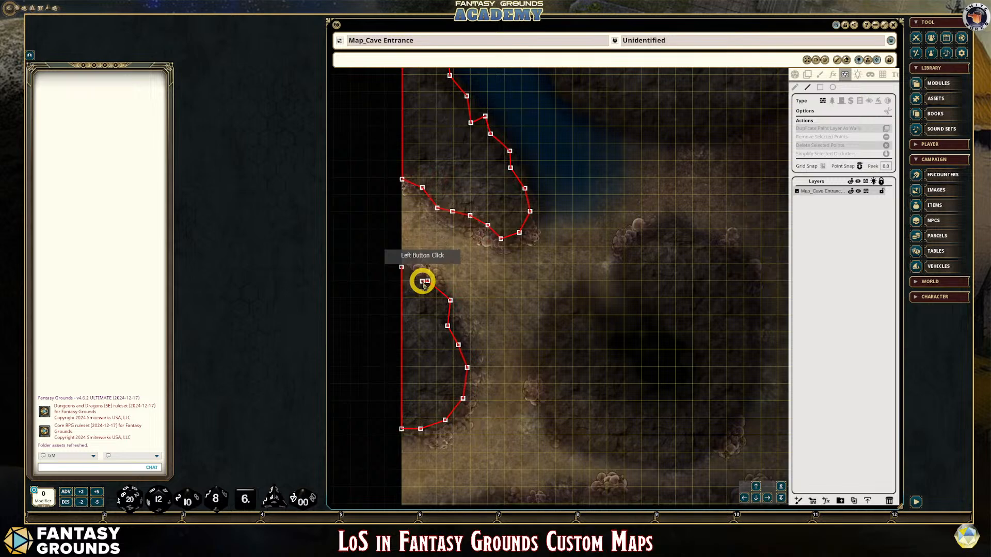
scroll(423, 282, up, 2)
click(410, 269)
scroll(409, 272, up, 3)
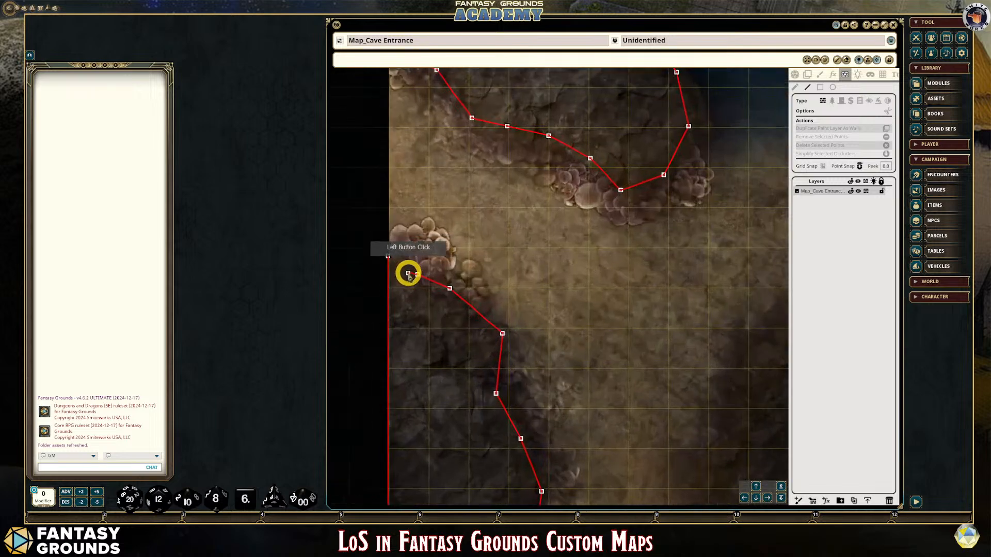
click(395, 256)
scroll(395, 256, up, 4)
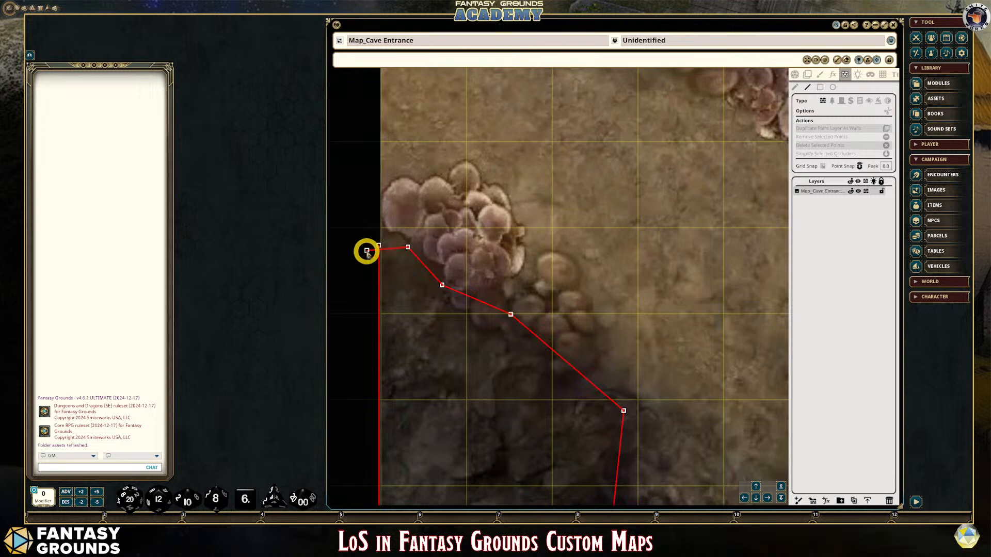
scroll(384, 272, up, 3)
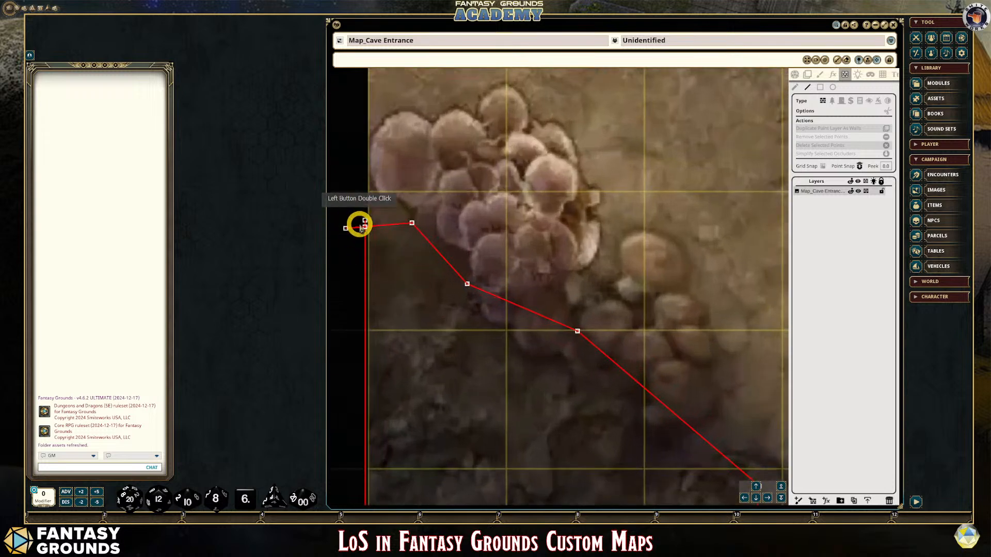
Examine the half-round rock's wall outline, from the crossing ends at the map edge down to its lower curve.
scroll(363, 230, up, 3)
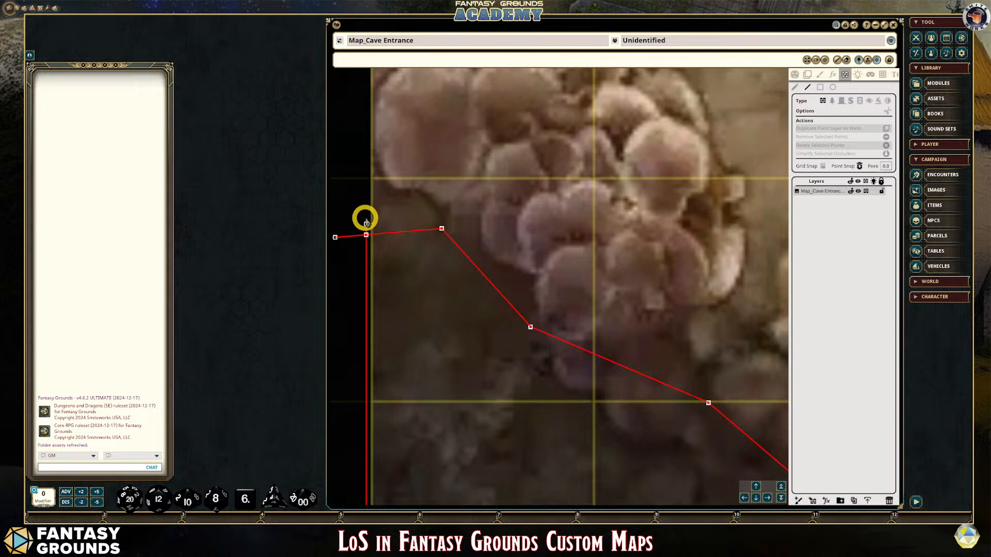
scroll(360, 247, down, 3)
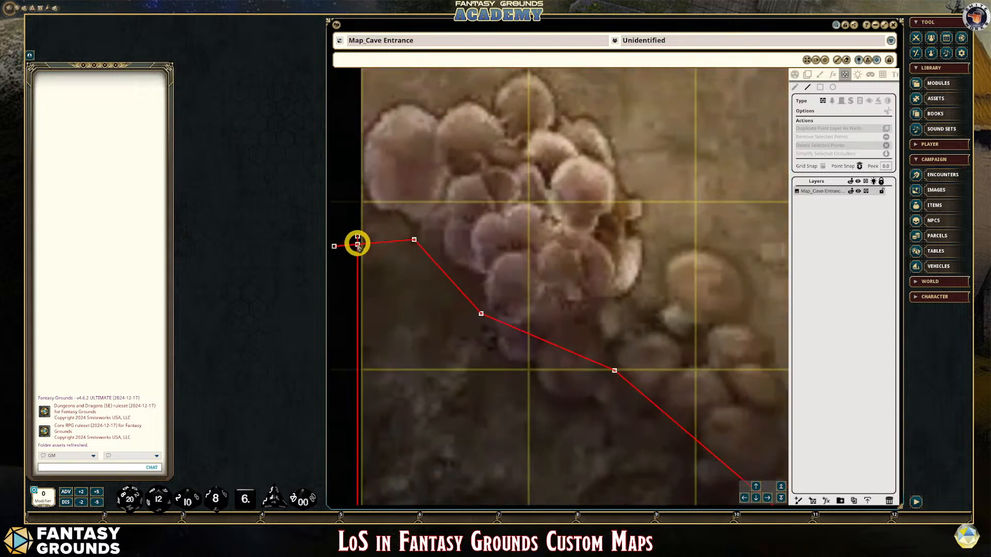
scroll(359, 245, up, 1)
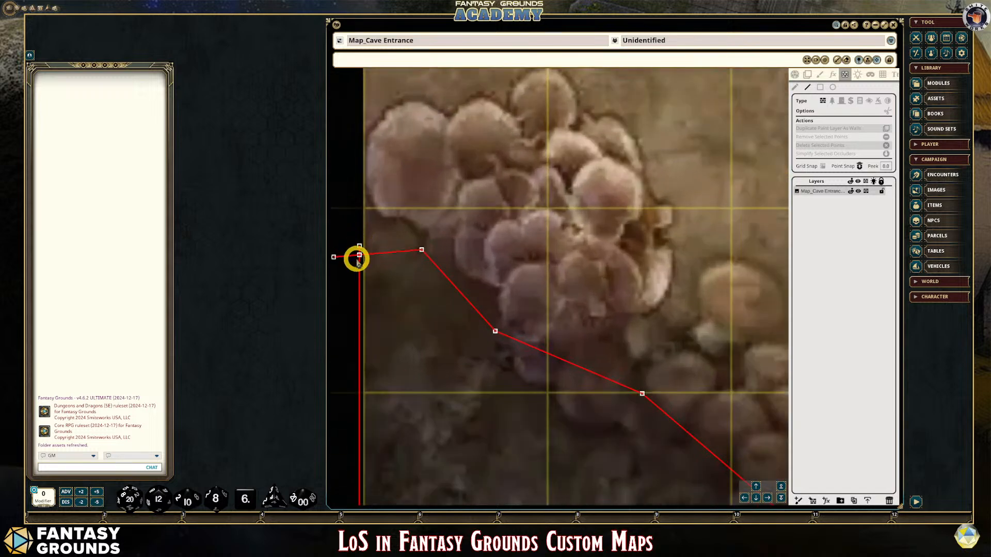
scroll(358, 255, up, 3)
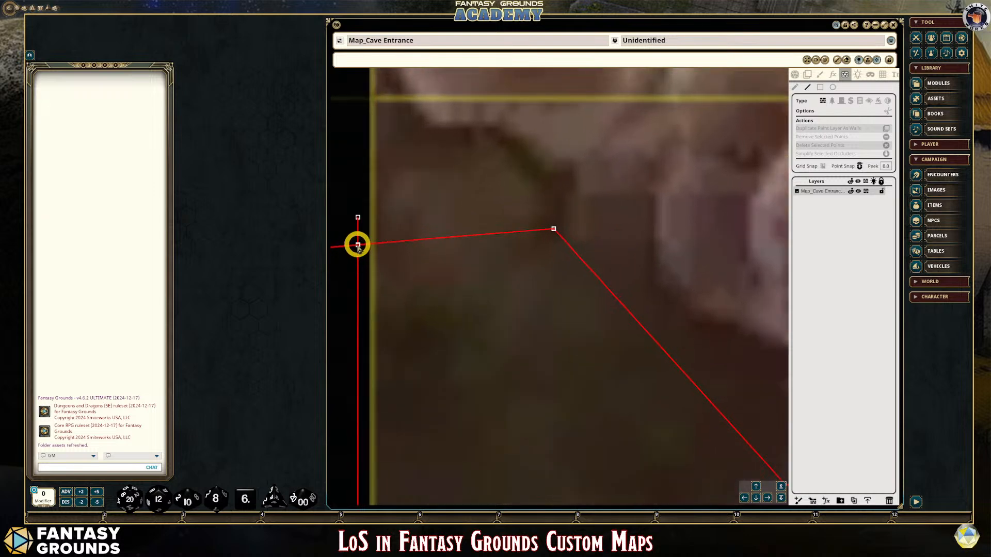
scroll(358, 245, down, 5)
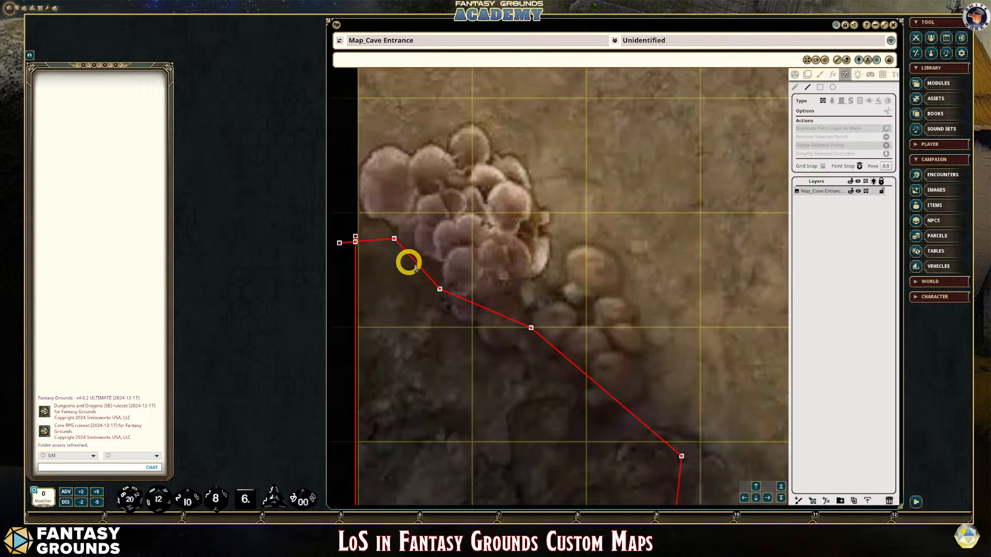
scroll(465, 279, down, 5)
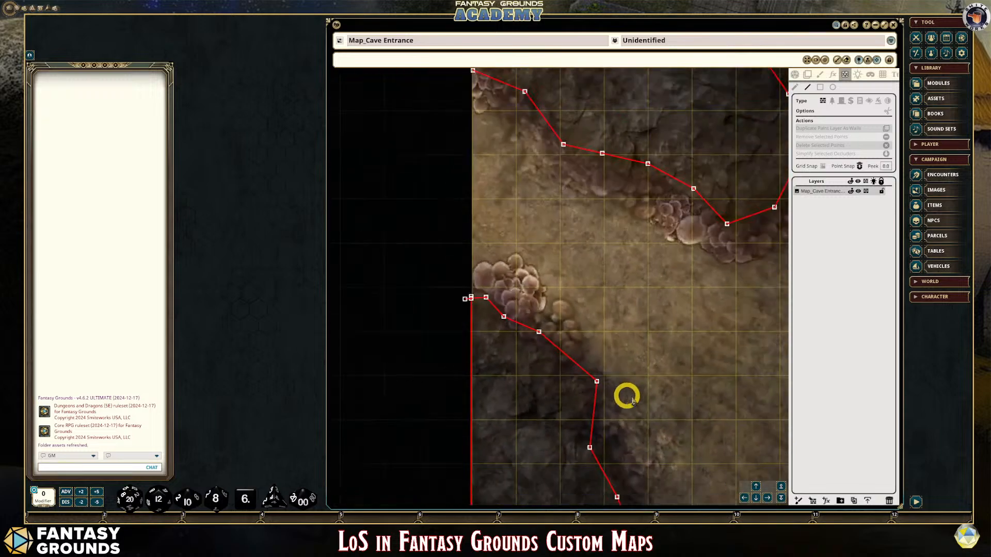
click(756, 498)
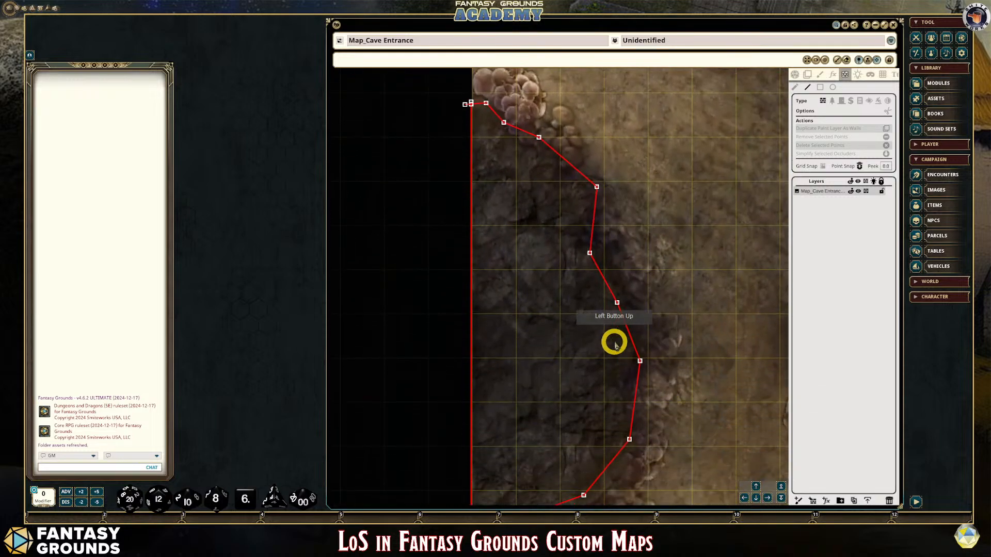
scroll(614, 340, up, 4)
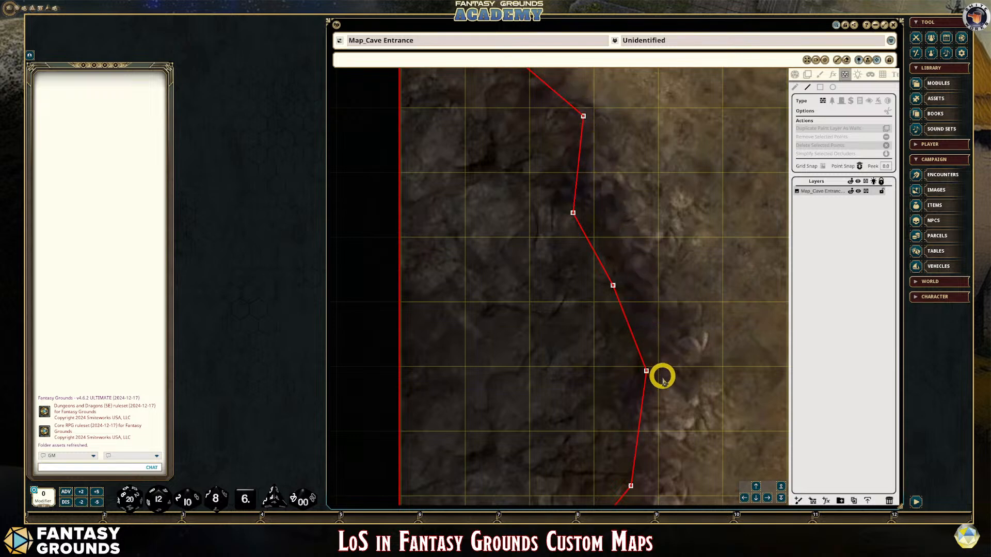
scroll(666, 387, down, 1)
scroll(714, 480, down, 1)
click(756, 498)
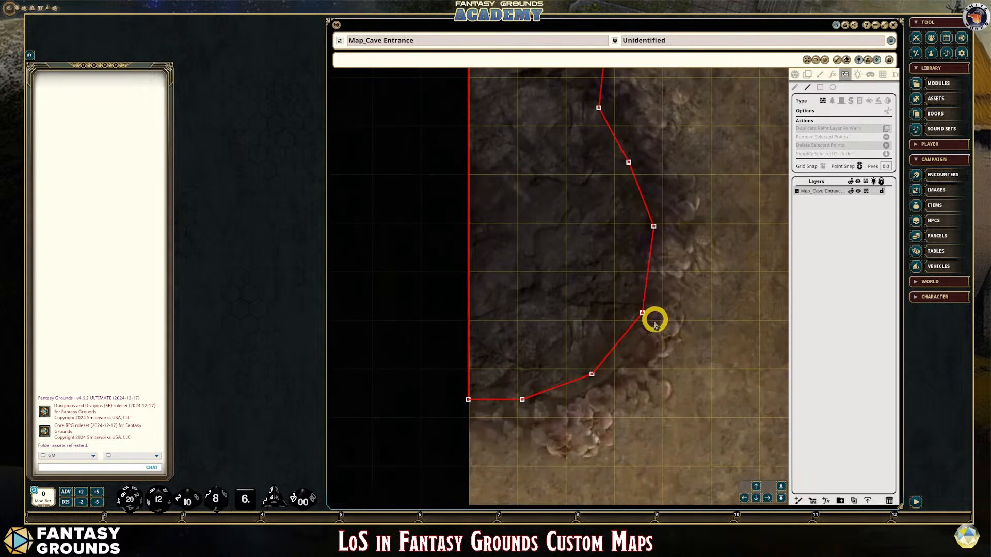
scroll(723, 448, down, 2)
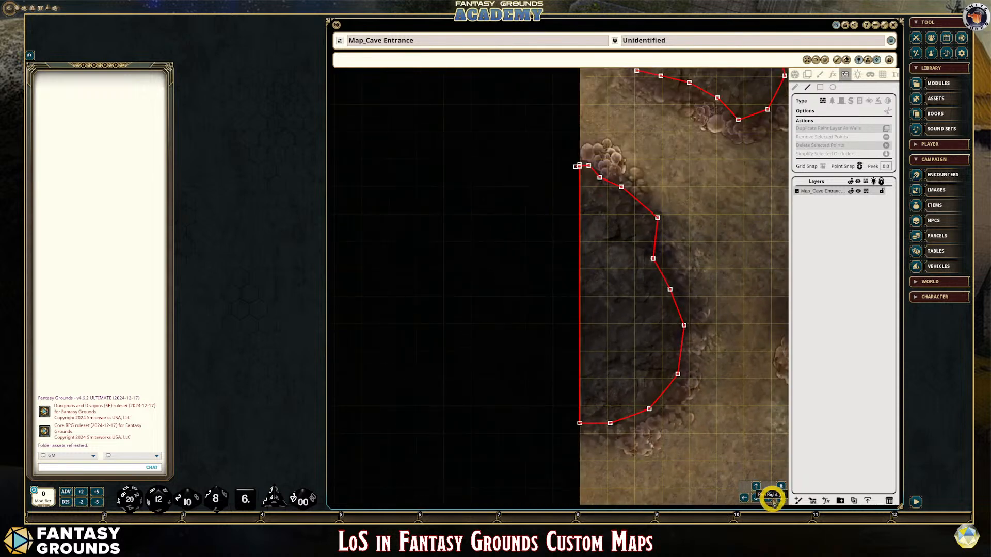
click(772, 497)
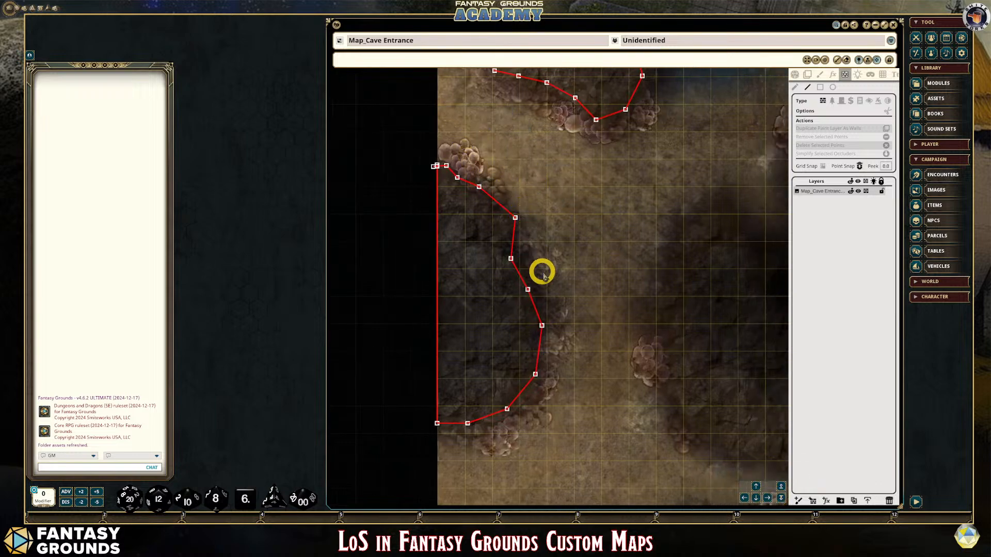
scroll(574, 372, down, 3)
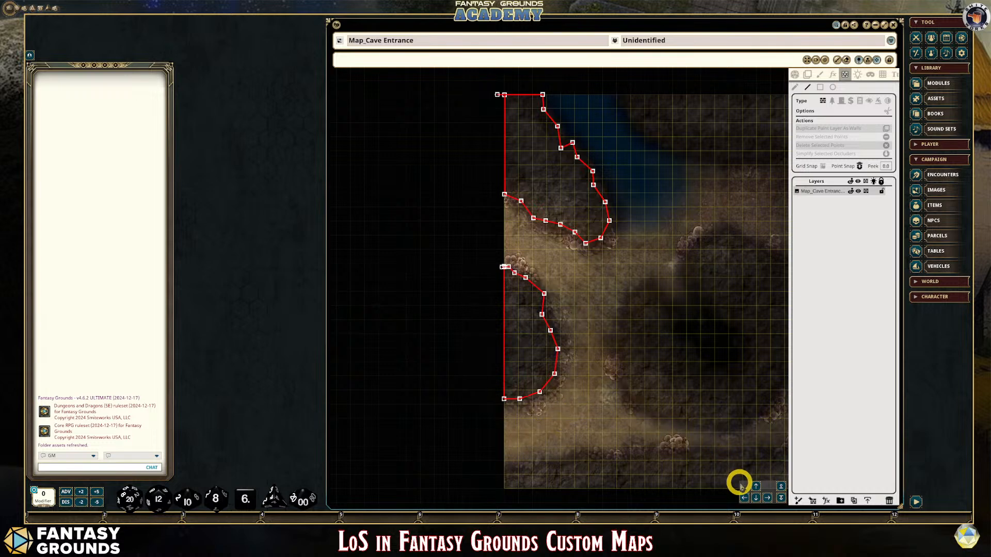
Bring the whole map back into view to check both rock outlines against the remaining formations.
click(756, 497)
click(768, 497)
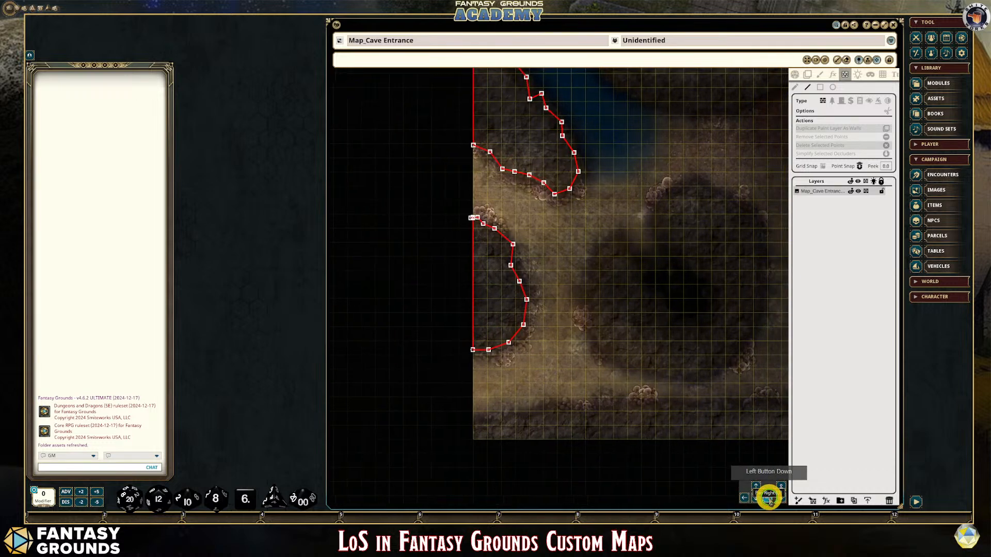
drag(769, 499, 621, 431)
scroll(624, 432, down, 2)
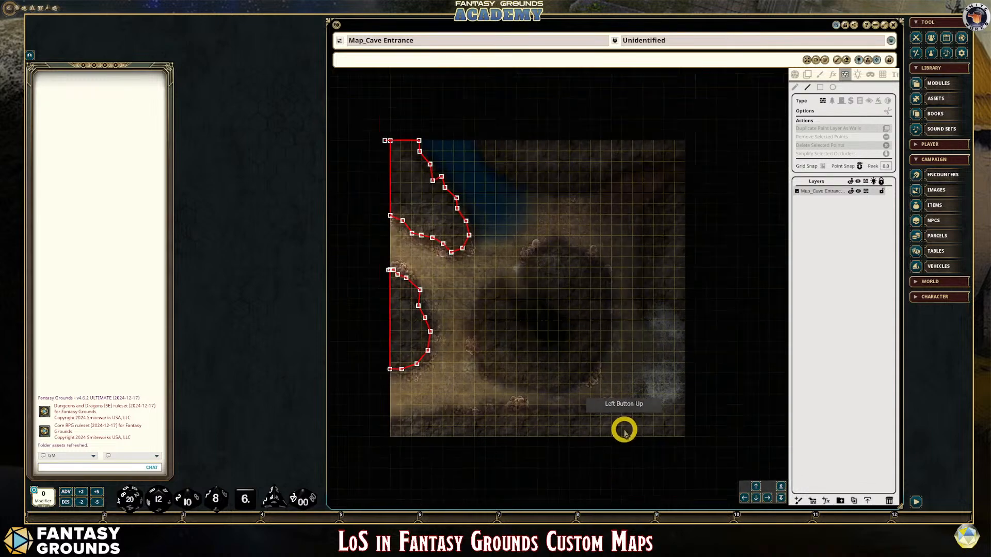
click(743, 496)
scroll(639, 469, up, 1)
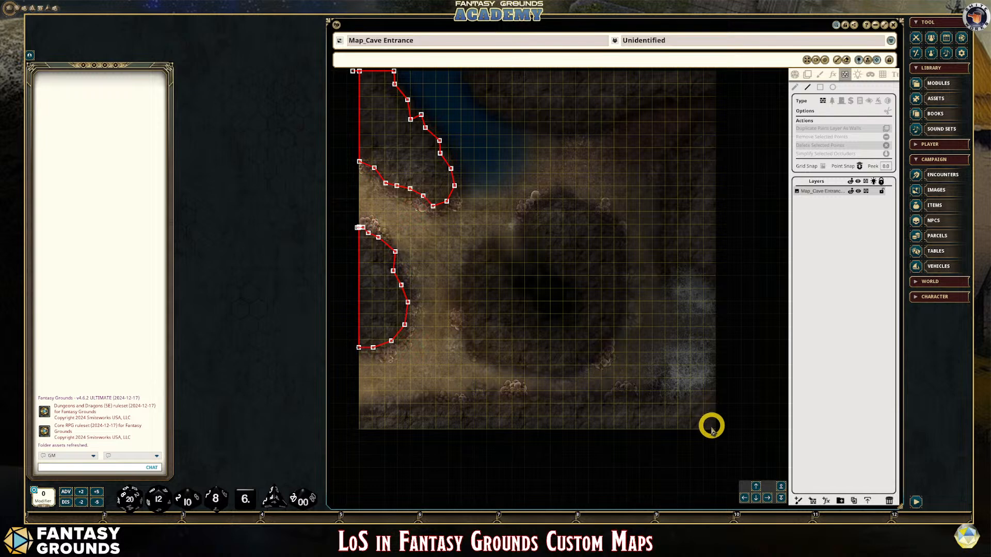
Switch from the Line tool to editing occluder points, with the view closer on the area between the outlined rocks and the central formation.
click(808, 89)
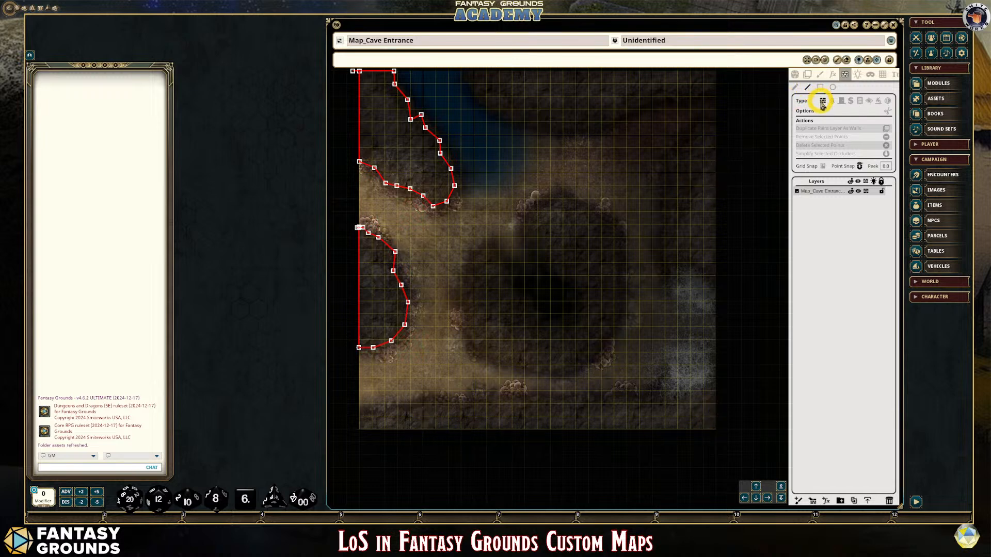
click(796, 89)
click(808, 88)
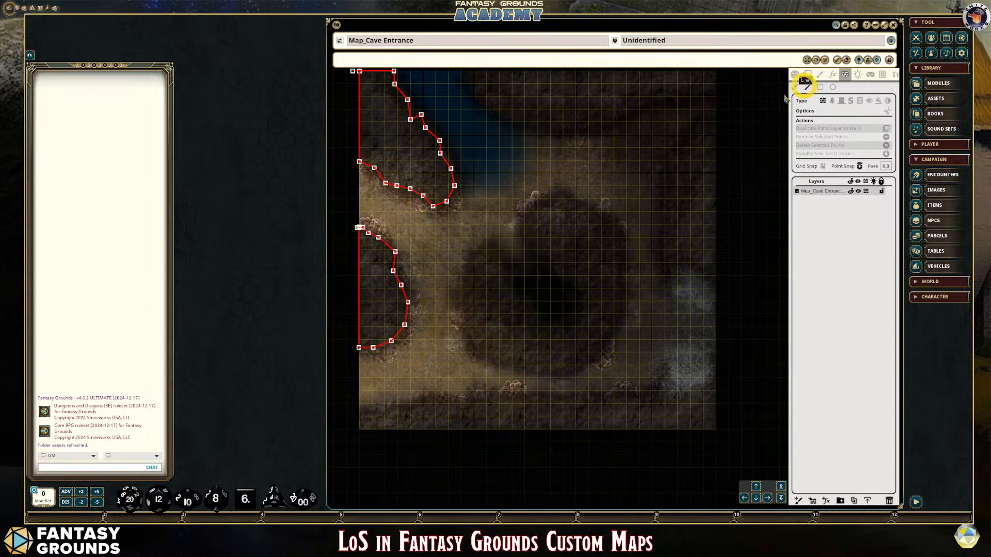
click(483, 243)
click(544, 285)
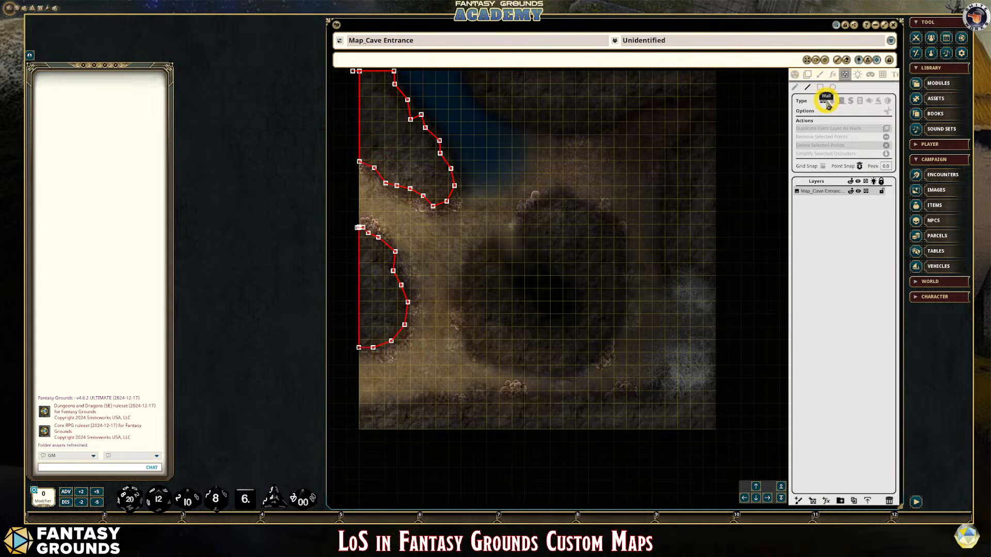
click(794, 88)
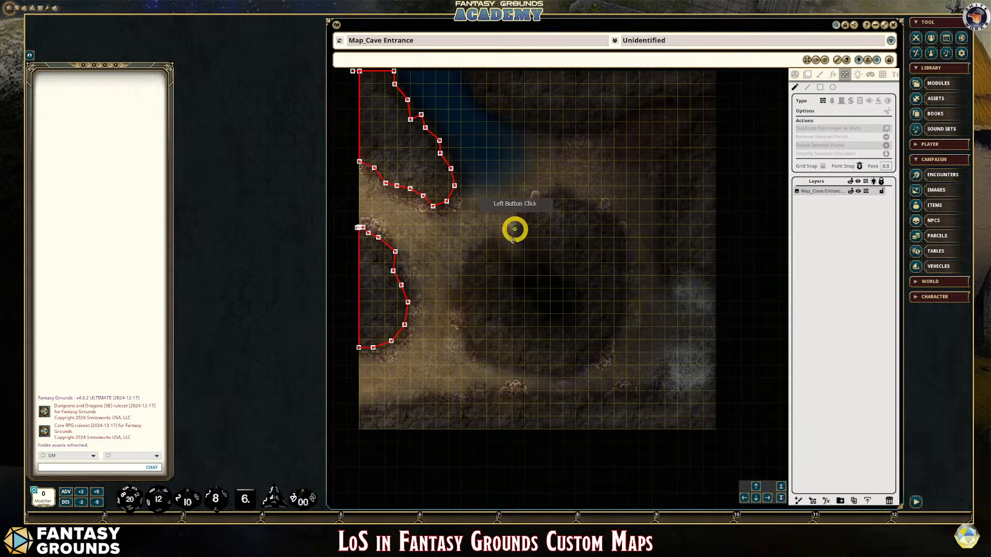
scroll(424, 211, up, 5)
drag(460, 196, 460, 200)
drag(504, 264, 482, 298)
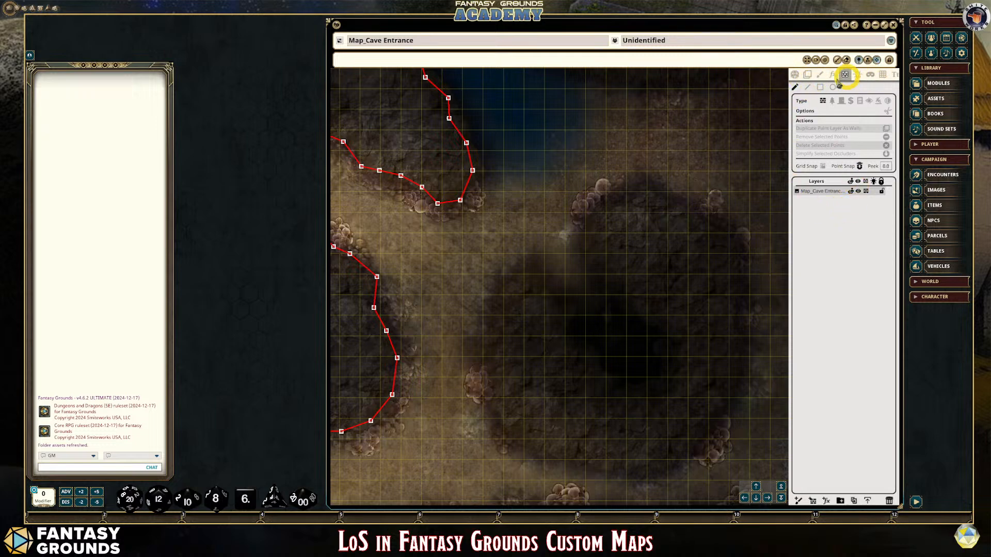
Start a line wall at the central formation's western tip and trace the dark hollow's southwestern edge down to its lowest curve.
scroll(671, 289, down, 1)
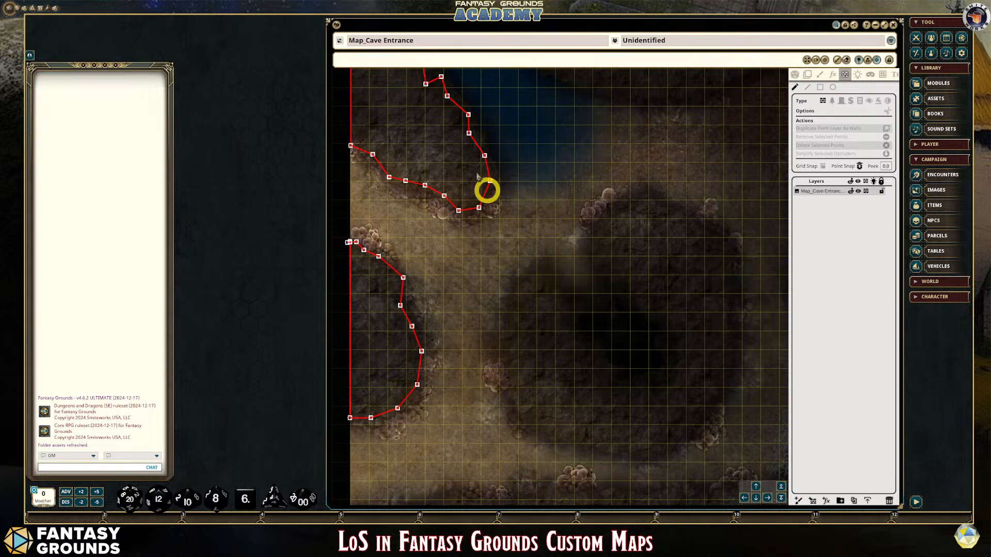
click(808, 87)
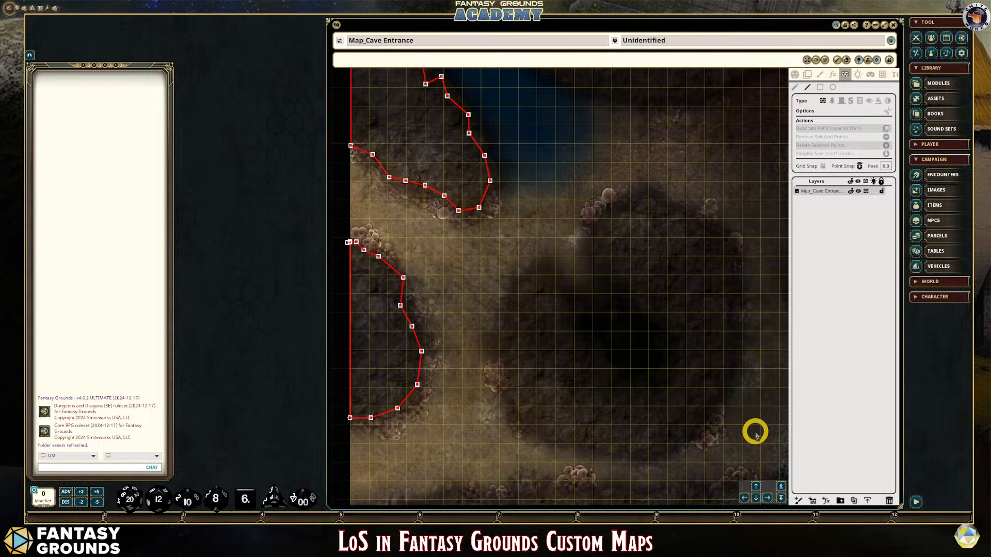
scroll(755, 435, up, 1)
scroll(756, 435, down, 1)
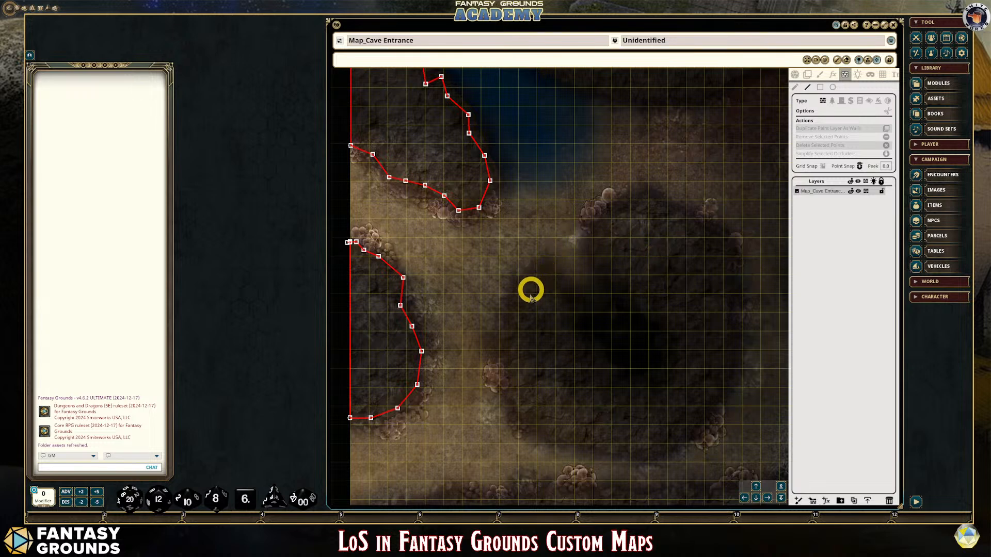
click(549, 300)
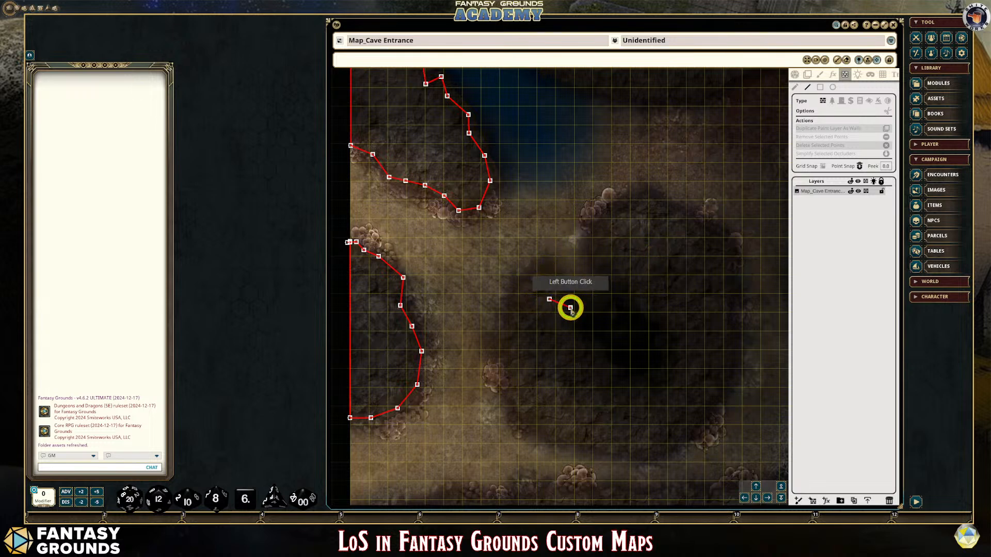
click(582, 346)
click(602, 364)
click(633, 390)
click(661, 386)
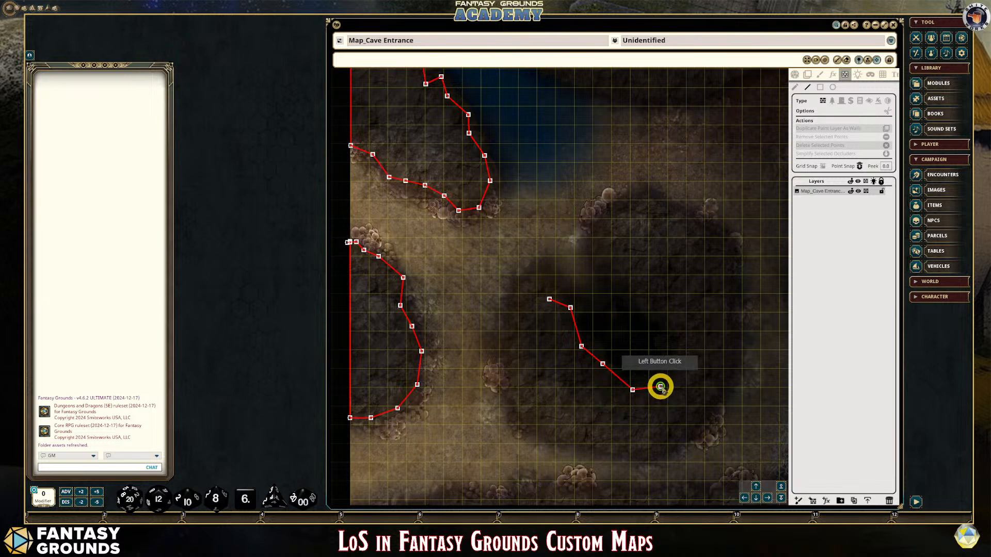
Continue the wall around the dark hollow's eastern end and back northwest along its upper edge towards the hollow's mouth.
click(671, 376)
click(687, 348)
click(677, 324)
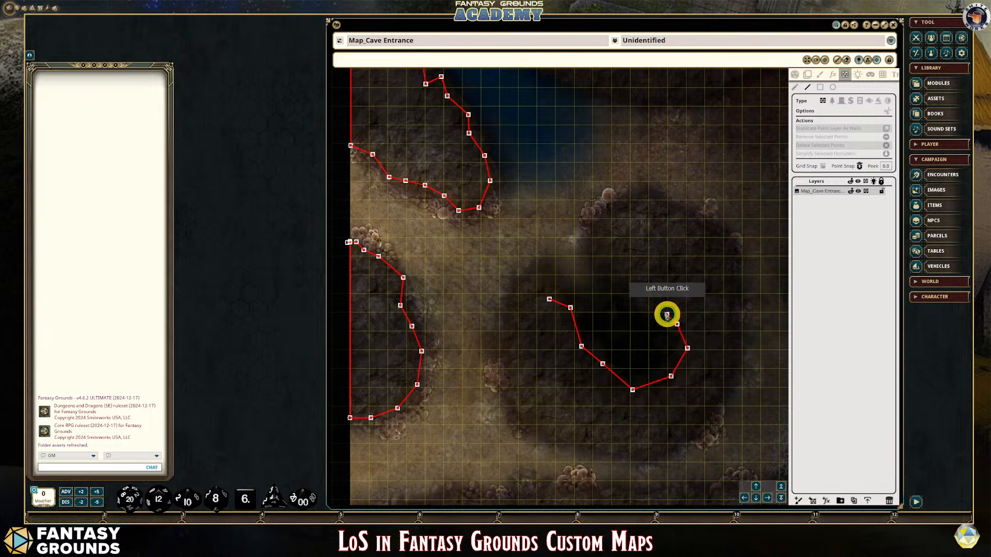
click(651, 302)
click(621, 289)
click(606, 263)
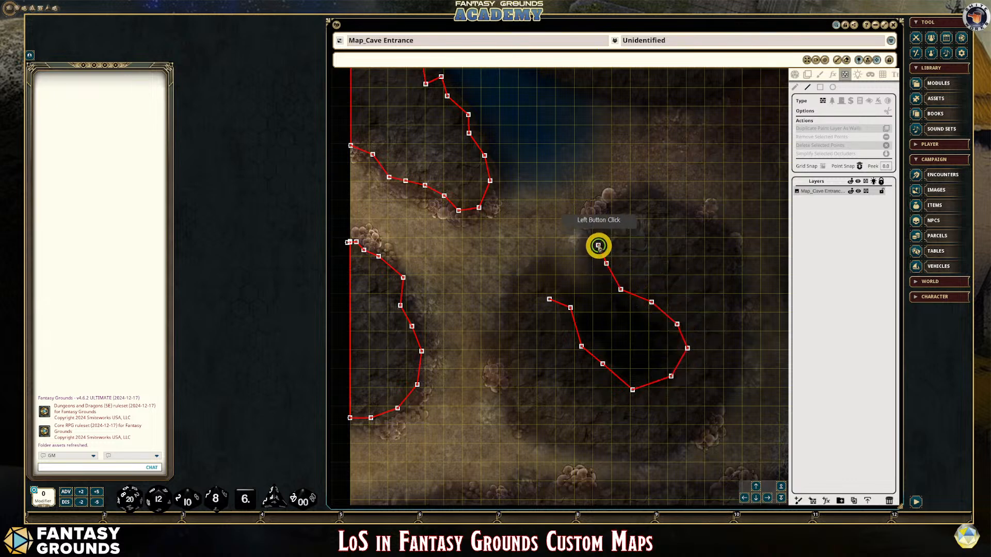
Carry the wall around the formation's northern tip beside the mushroom cluster and along its upper edge to the northeast corner.
click(594, 238)
click(612, 211)
click(637, 191)
click(656, 202)
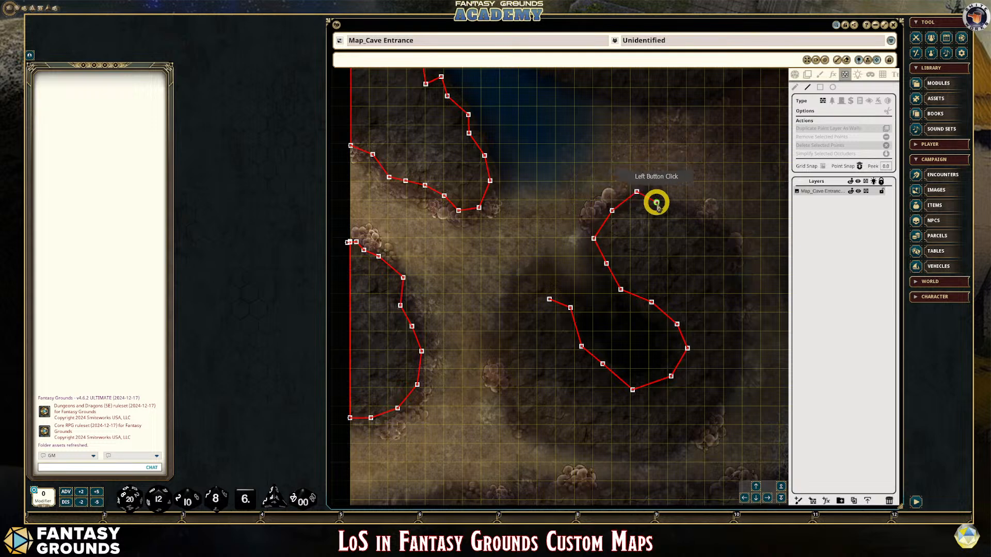
click(662, 209)
click(685, 229)
click(714, 239)
click(724, 248)
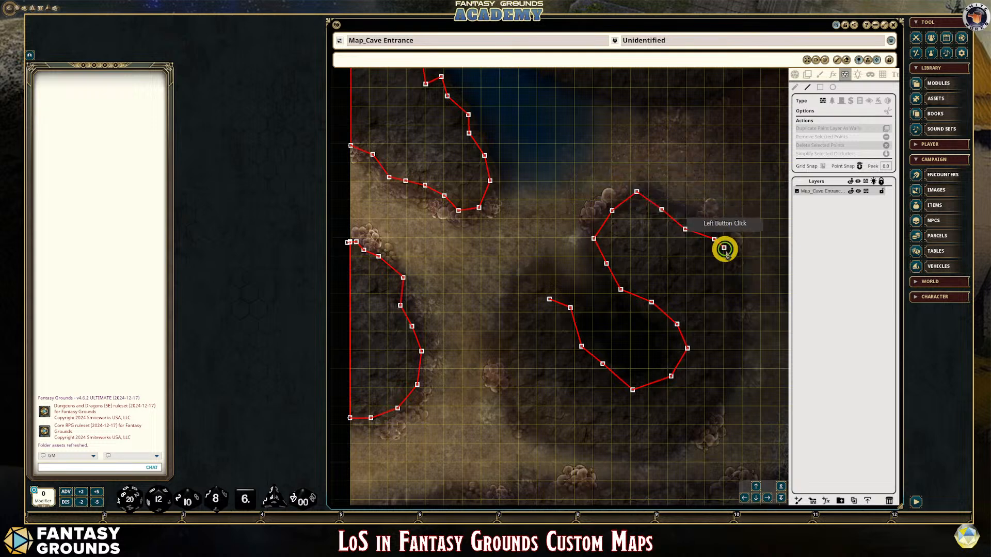
Trace the wall down the central formation's eastern side to the mushroom cluster at its southeast corner.
click(733, 257)
click(729, 289)
click(727, 323)
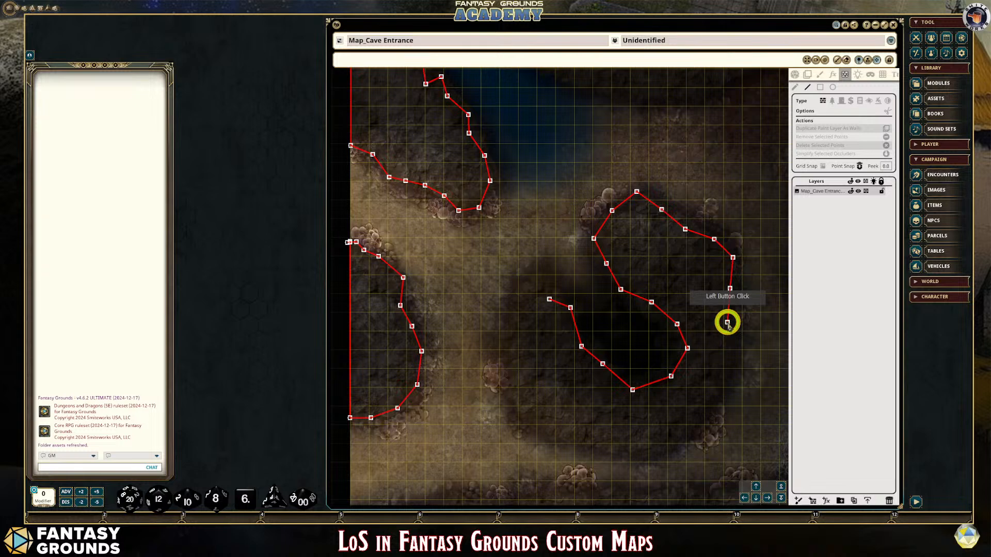
click(721, 345)
click(723, 373)
click(699, 410)
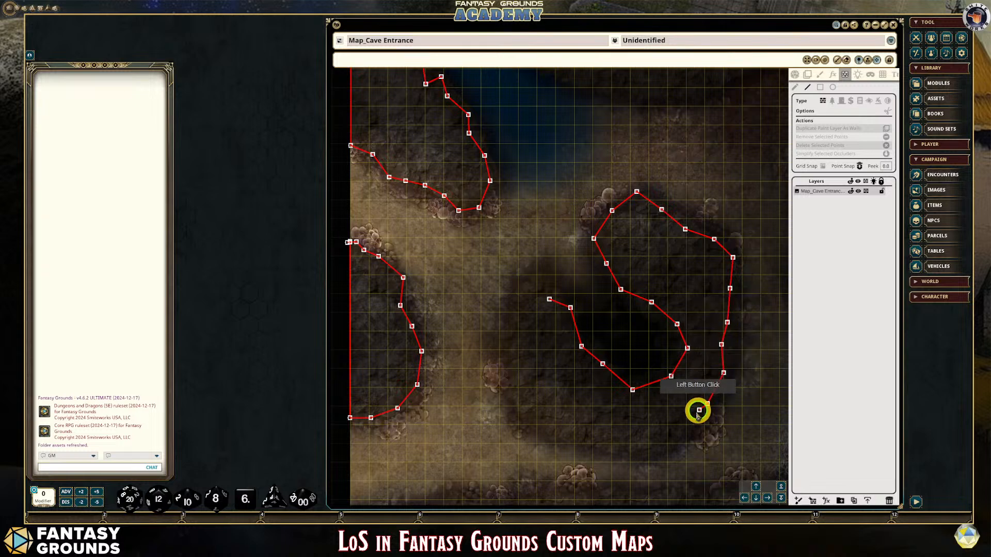
Continue the wall west along the central formation's southern edge to its southwest corner.
click(675, 429)
click(643, 445)
click(601, 439)
click(579, 430)
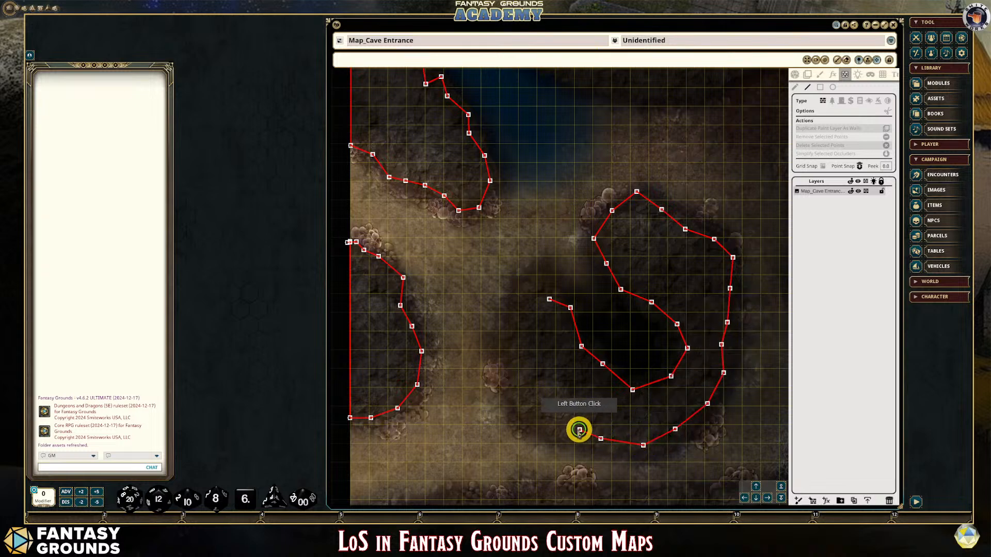
click(560, 429)
click(527, 414)
Run the wall up the central formation's western side and over its tip, close to the wall's starting point.
click(520, 367)
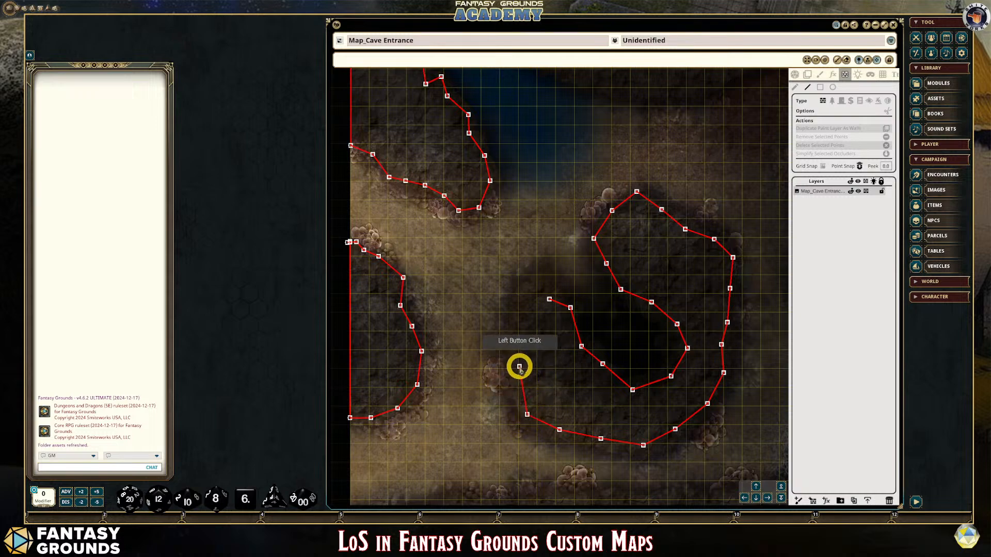
click(512, 328)
click(518, 294)
click(535, 285)
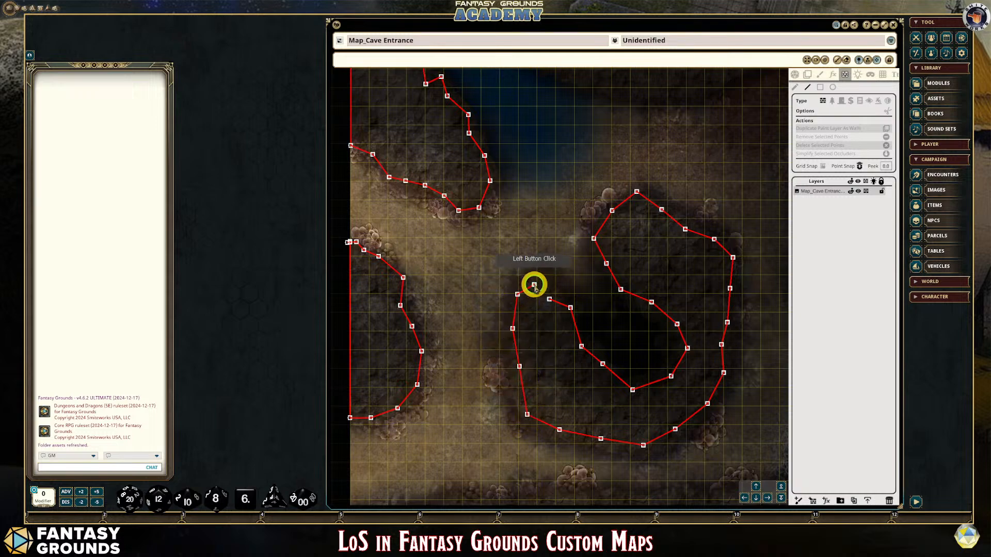
Close the central formation's outline by ending the wall across its own first segment, overlapping the start, and check the crossing up close.
scroll(535, 287, up, 3)
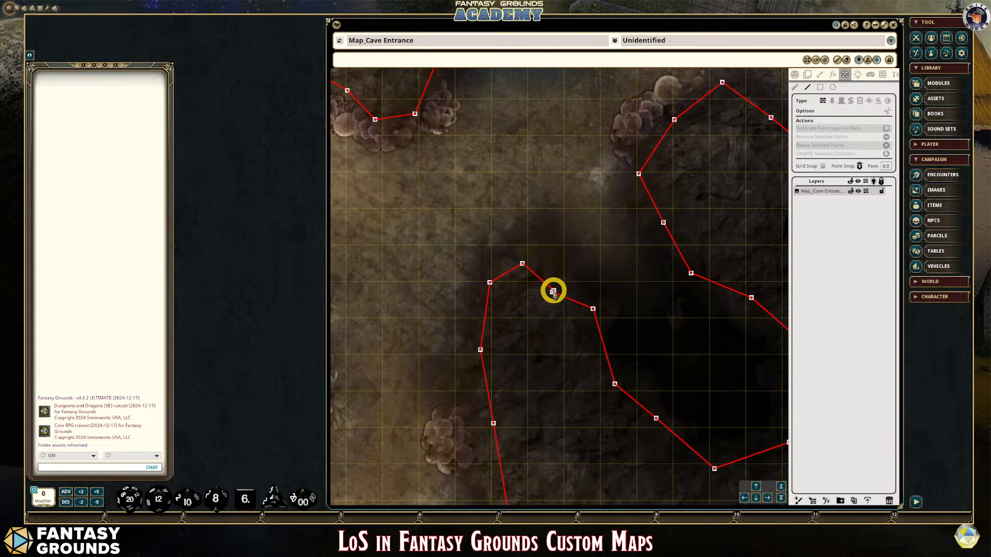
scroll(555, 295, up, 3)
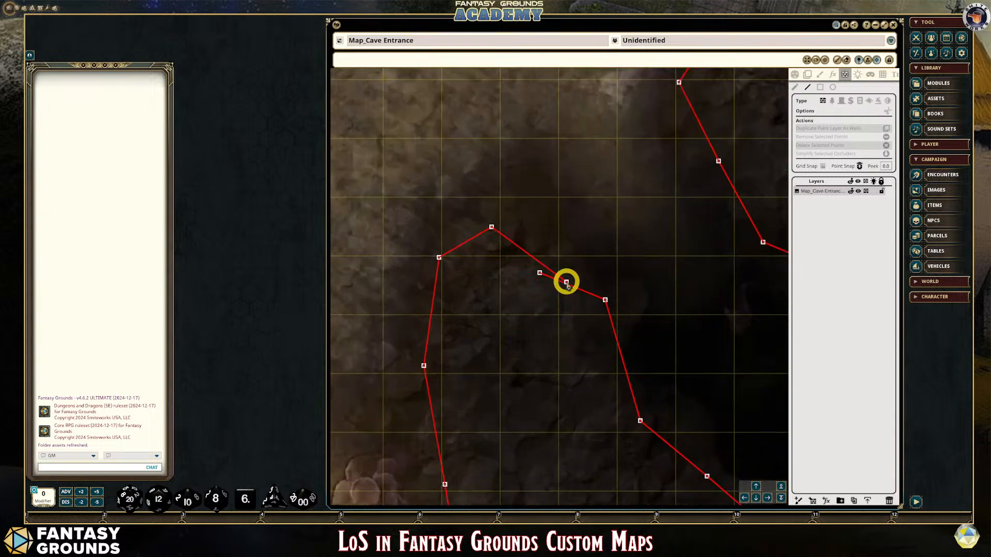
scroll(538, 272, up, 3)
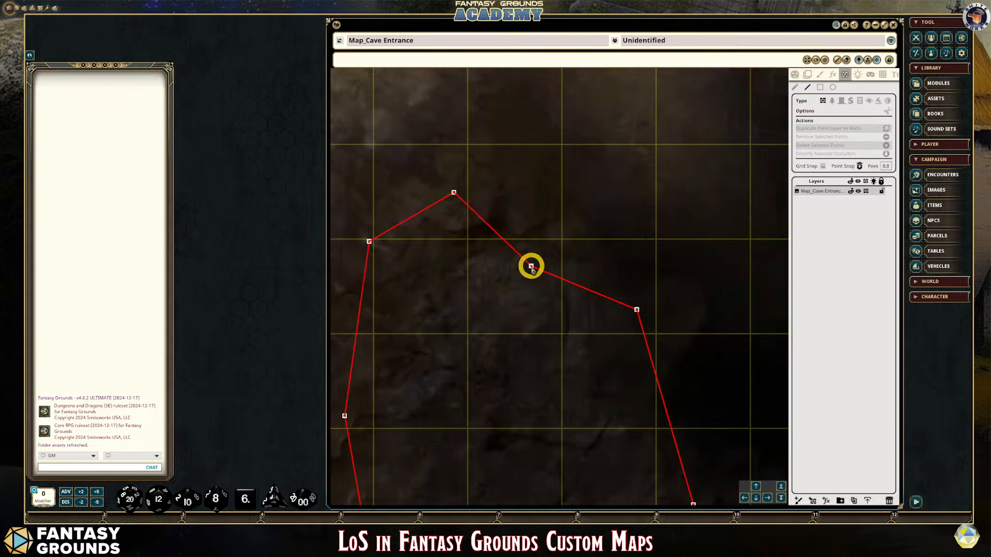
scroll(531, 267, down, 6)
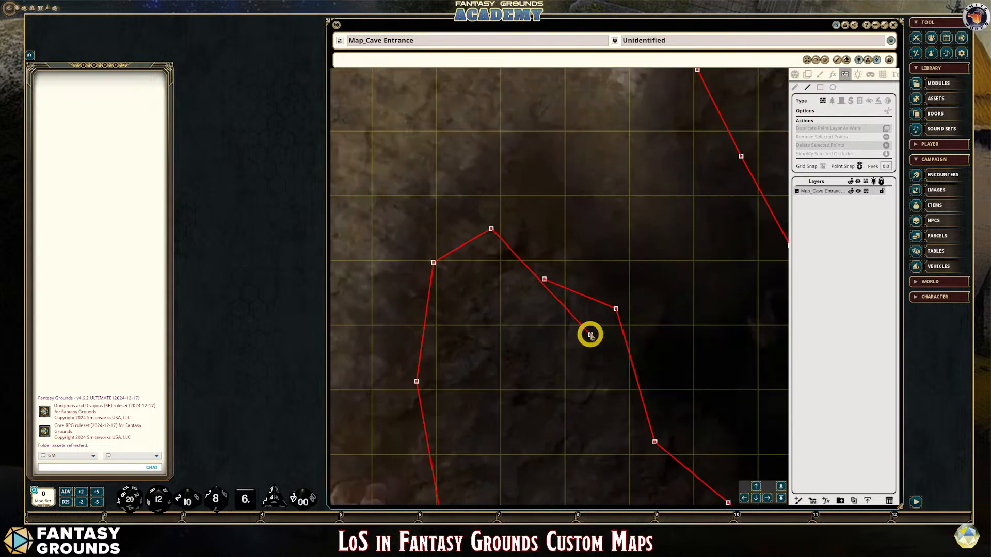
mouse_move(596, 353)
mouse_down()
mouse_move(608, 332)
mouse_move(596, 336)
mouse_up()
scroll(597, 338, up, 1)
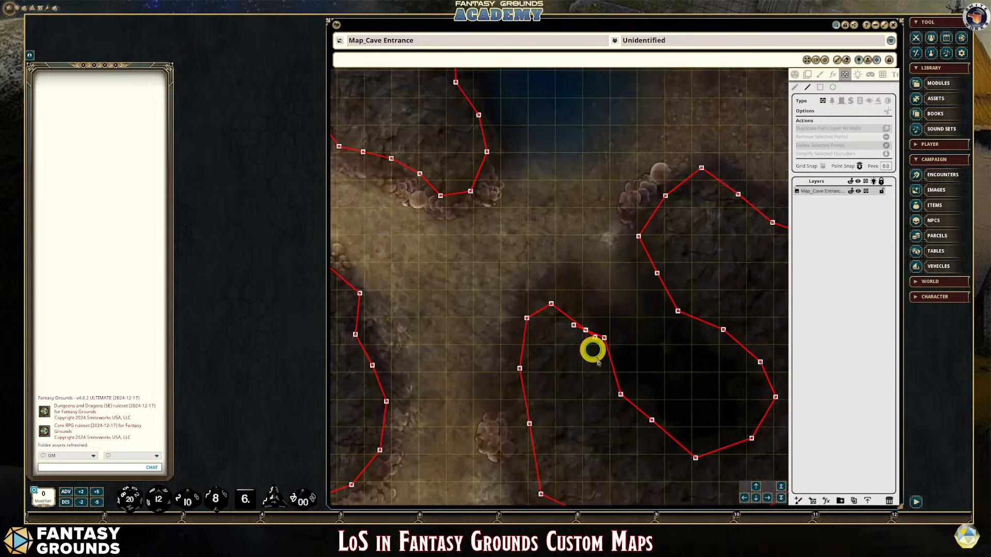
scroll(597, 361, up, 4)
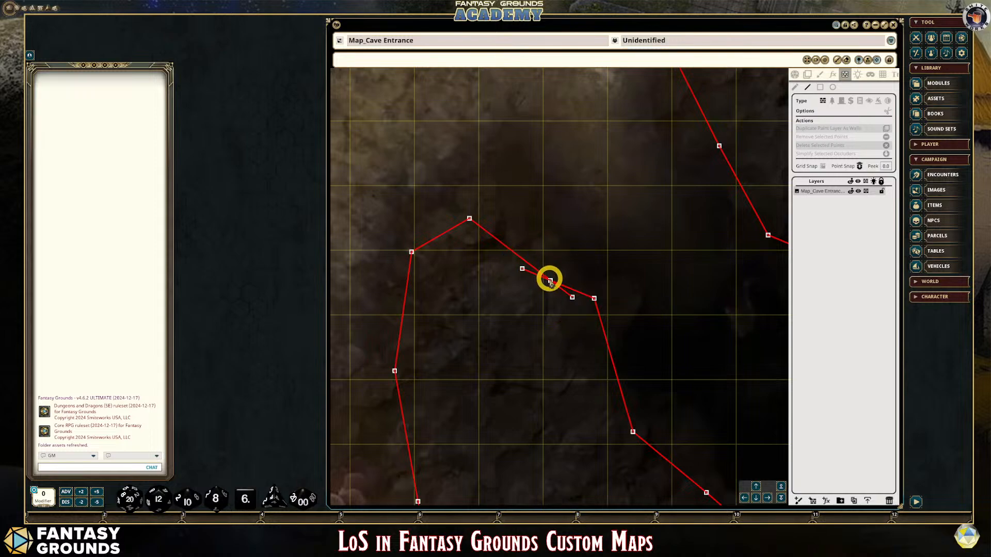
scroll(599, 346, down, 5)
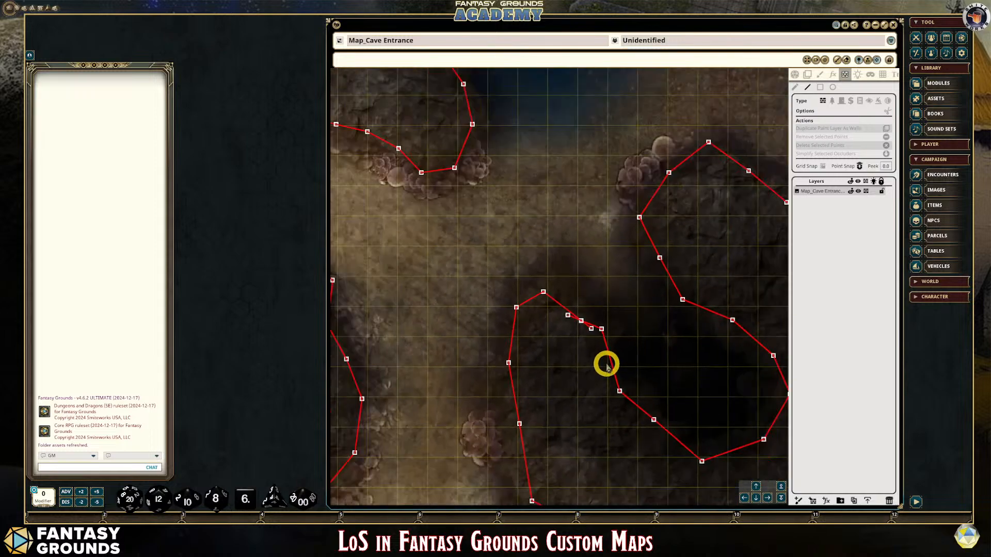
Start a new wall at the map's southwest corner, following the southern map edge to the southeast corner and partway up the eastern edge.
scroll(604, 365, down, 5)
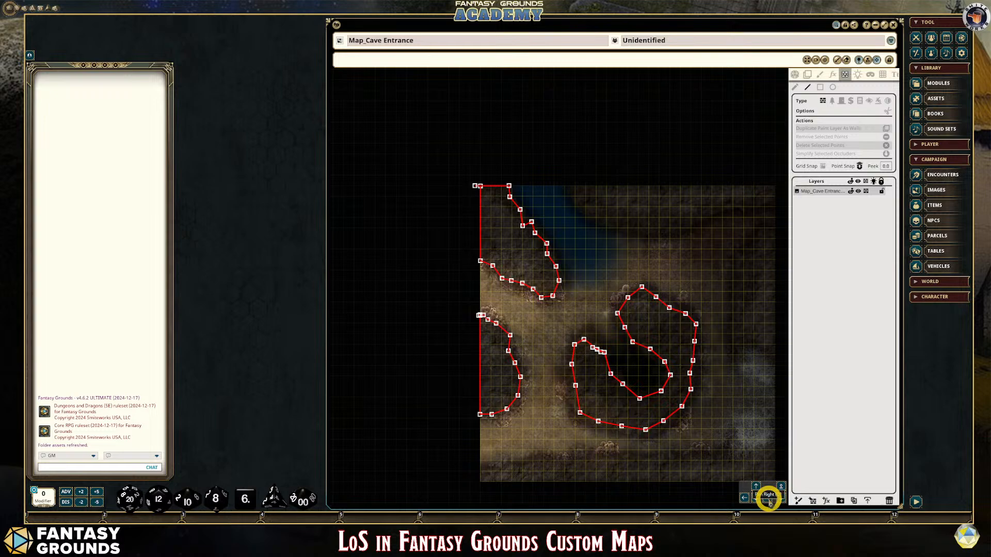
click(768, 500)
click(755, 498)
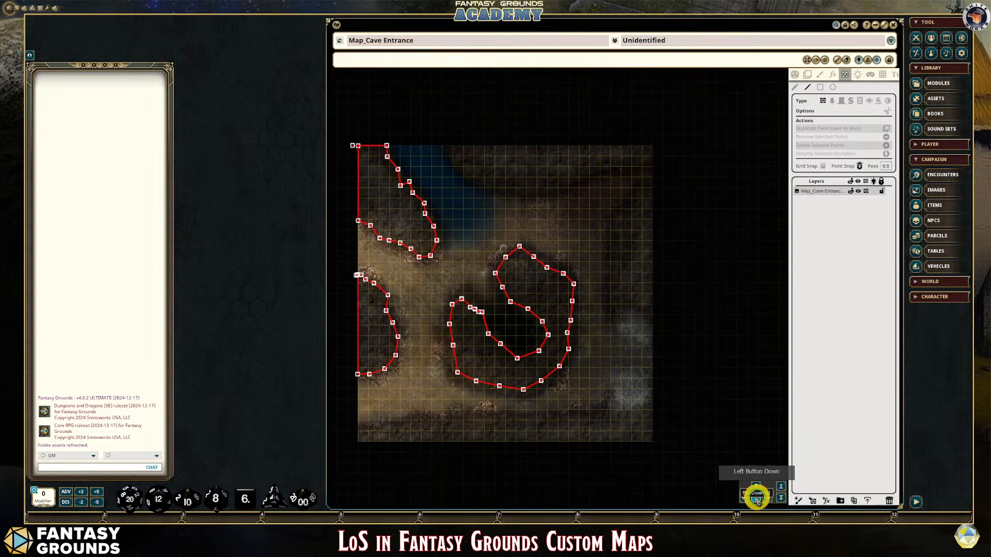
scroll(577, 248, up, 2)
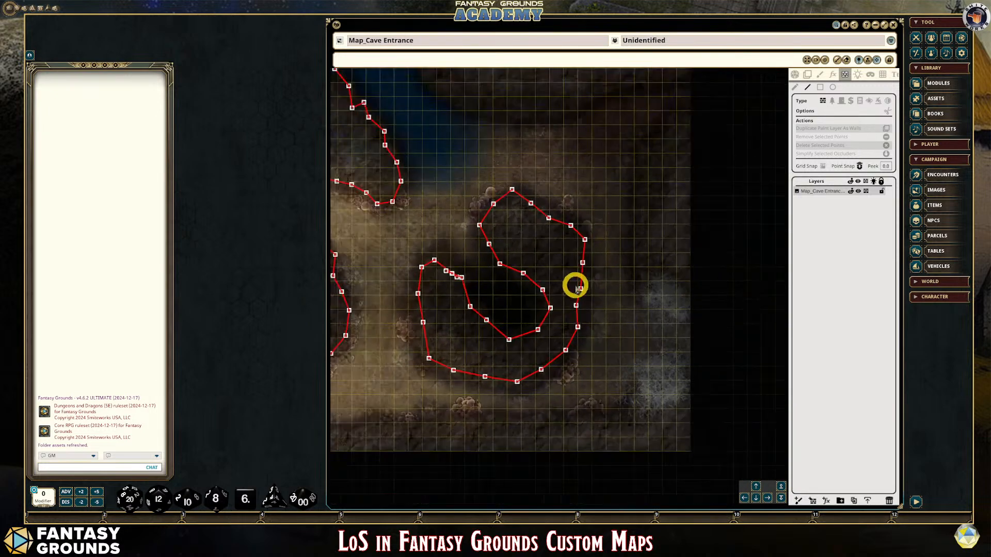
scroll(575, 283, down, 2)
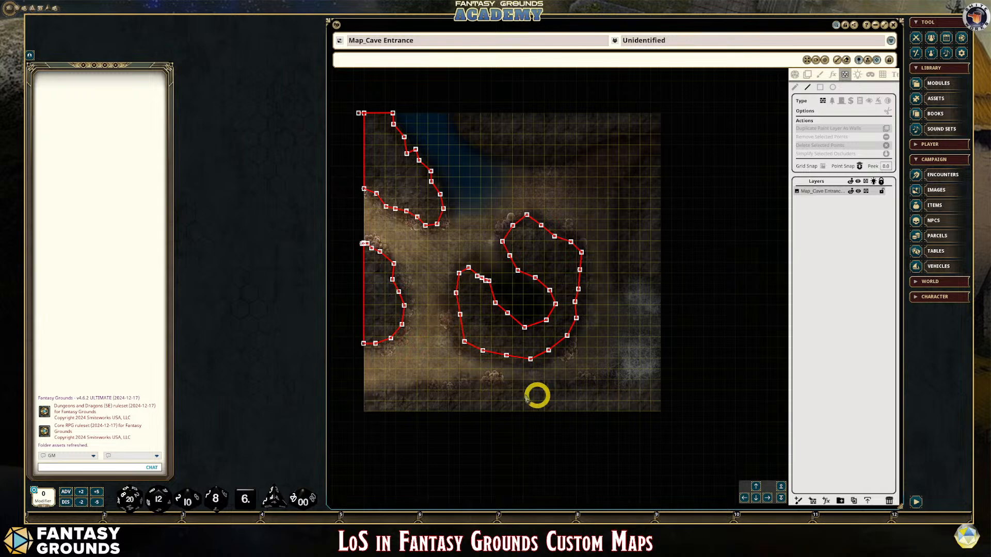
scroll(380, 409, up, 2)
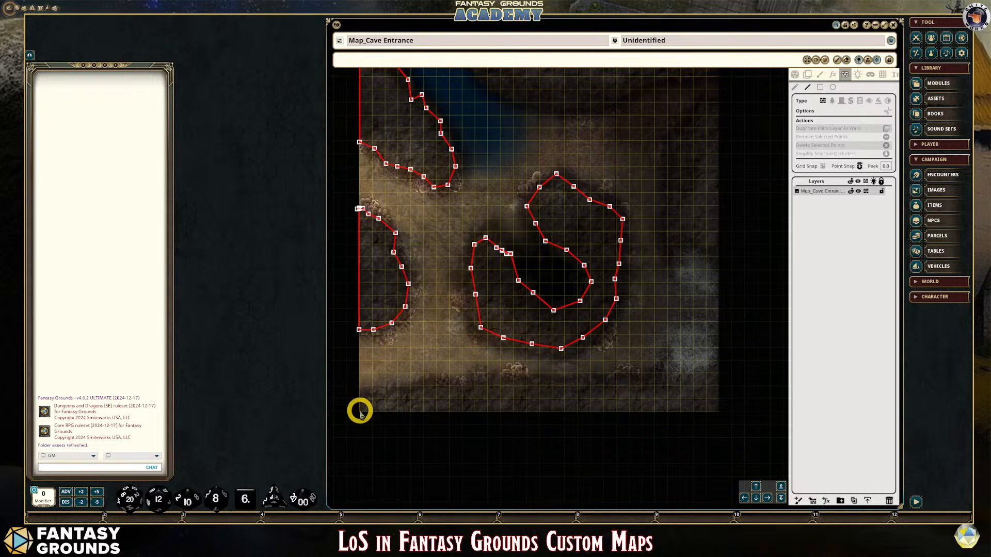
click(360, 411)
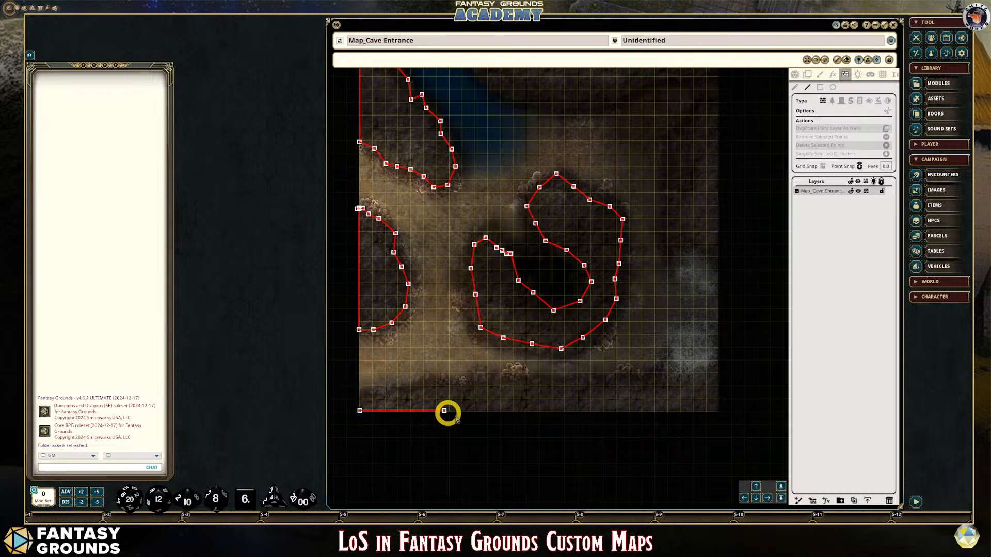
click(715, 412)
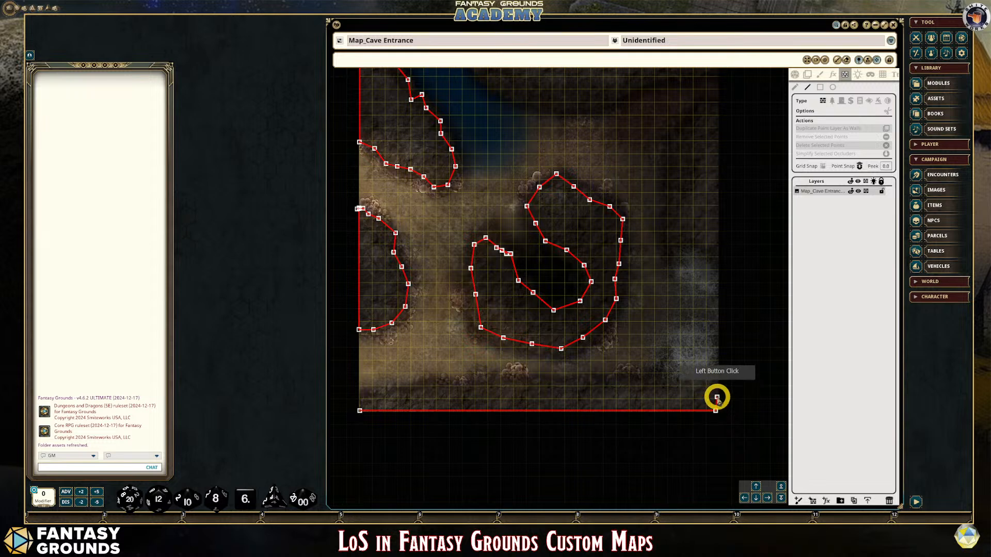
click(715, 394)
click(716, 374)
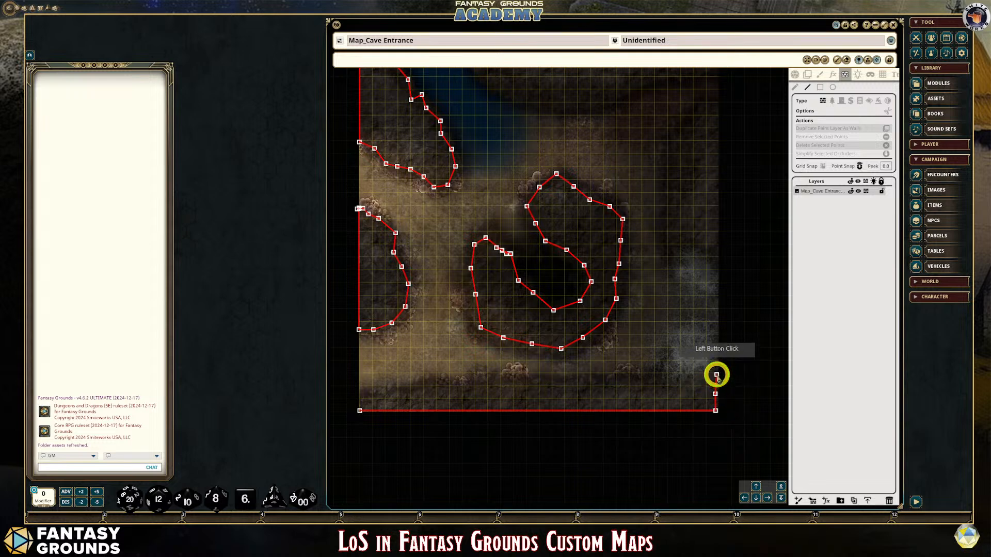
Trace the wall over the southern rock band's misty eastern bulge and down onto the lower ridge to its west.
click(710, 359)
click(691, 359)
click(664, 366)
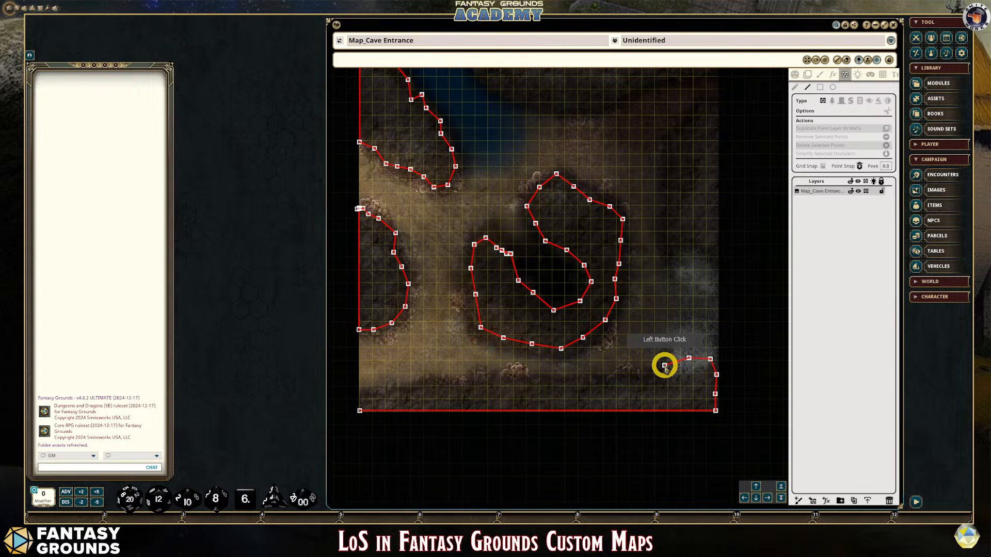
click(655, 382)
click(642, 383)
click(626, 377)
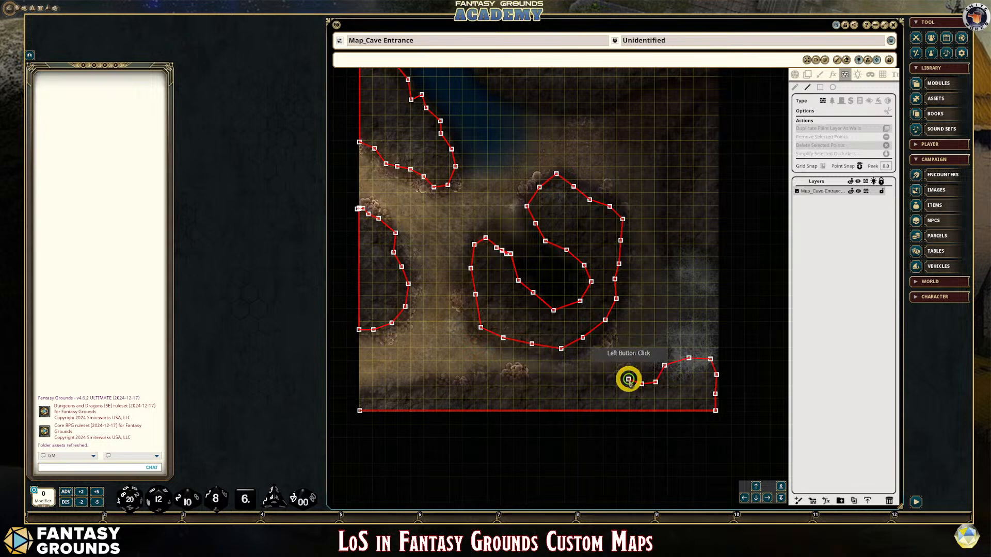
Continue the wall west along the southern rock band's middle stretch, up to the mushroom cluster beneath the central formation.
click(611, 386)
click(598, 390)
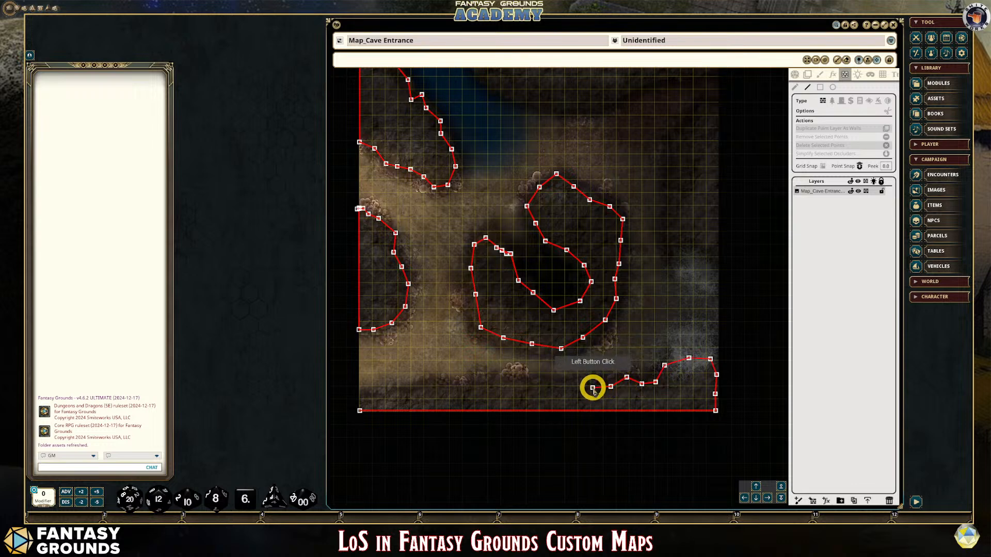
click(578, 384)
click(562, 388)
click(543, 388)
click(537, 385)
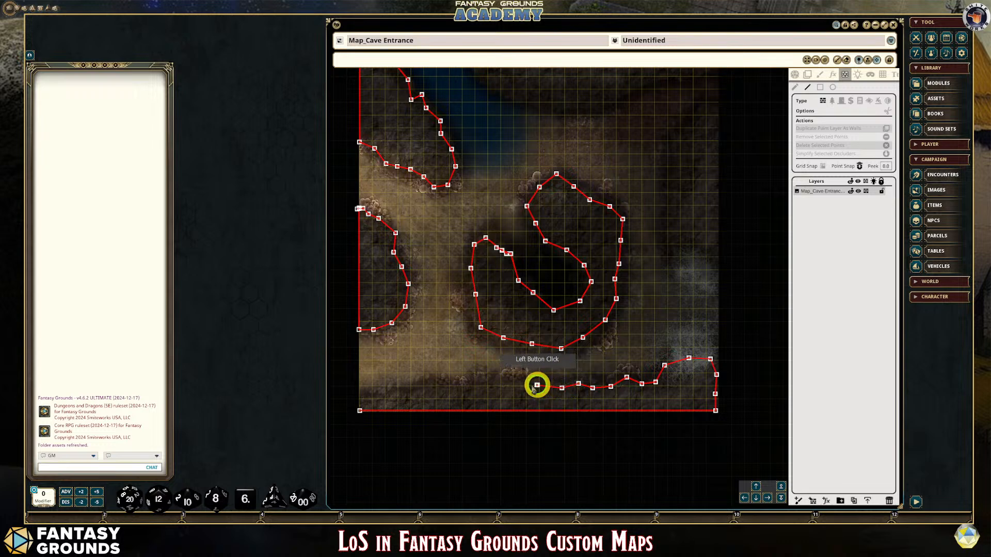
Continue the wall west from the mushroom cluster along the southern rock band's ridge, nearly to the western map edge.
click(513, 372)
click(499, 381)
click(481, 383)
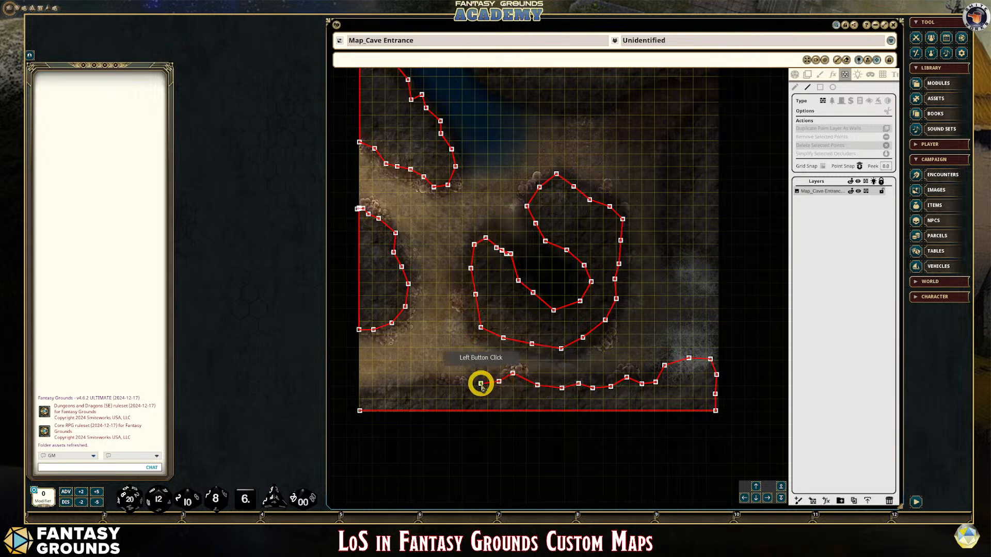
click(462, 388)
click(442, 383)
click(423, 392)
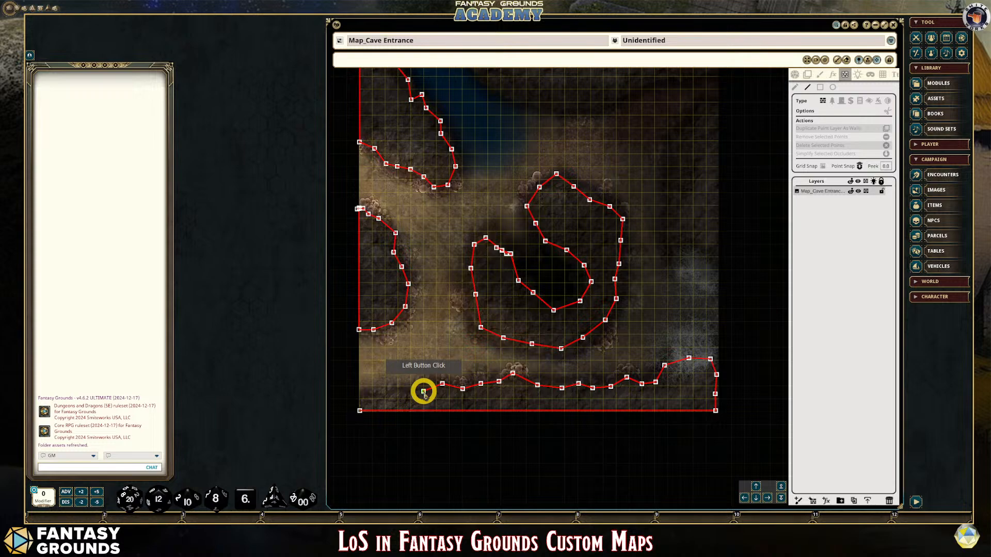
click(406, 399)
click(380, 397)
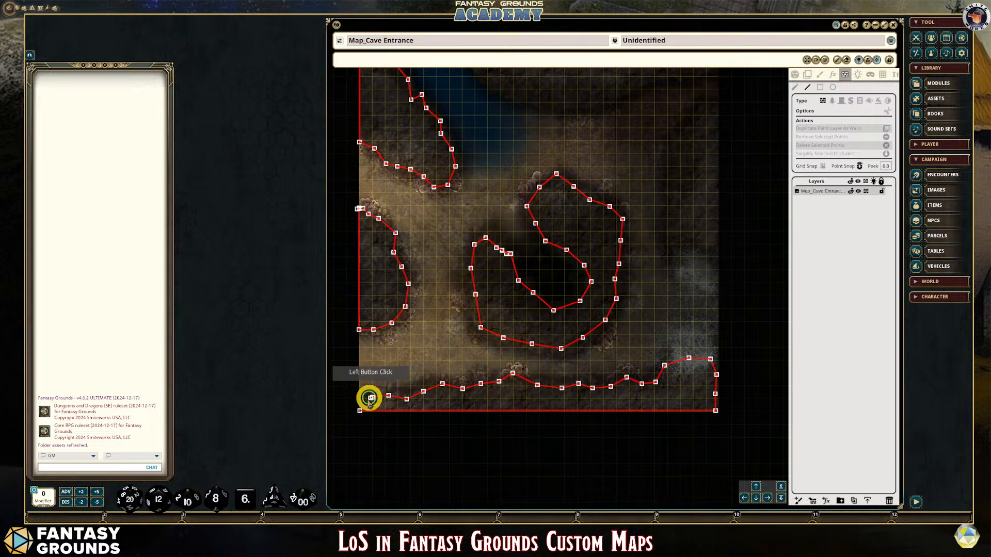
Close the southern band's outline by ending the wall across its own first segment just beyond the southern map edge, and check the crossing up close.
scroll(370, 398, up, 2)
scroll(365, 399, down, 1)
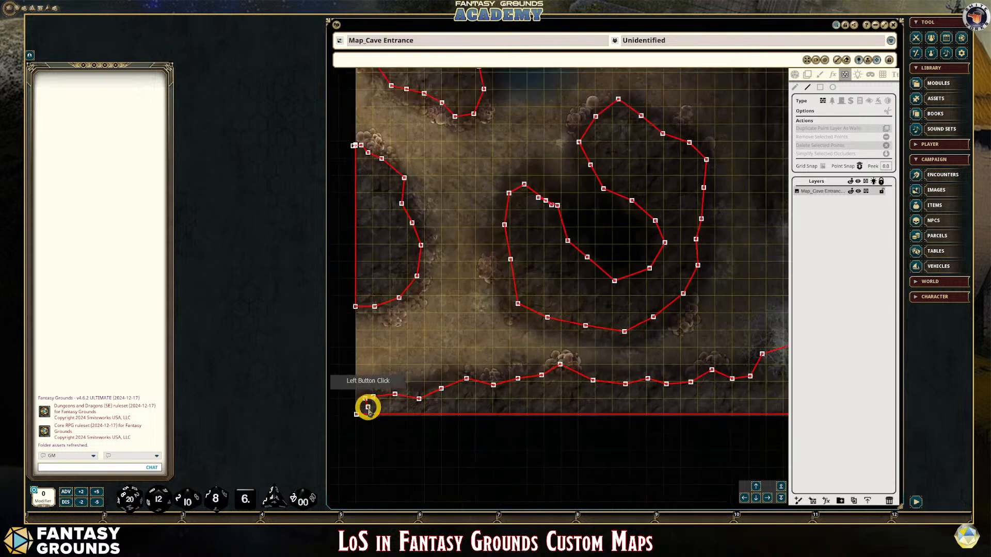
scroll(359, 426, up, 3)
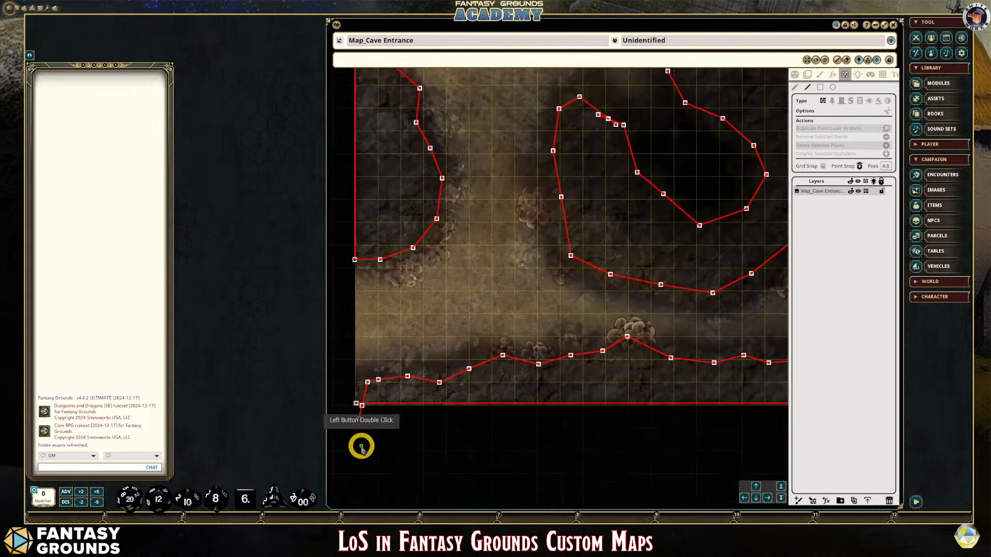
scroll(364, 379, up, 4)
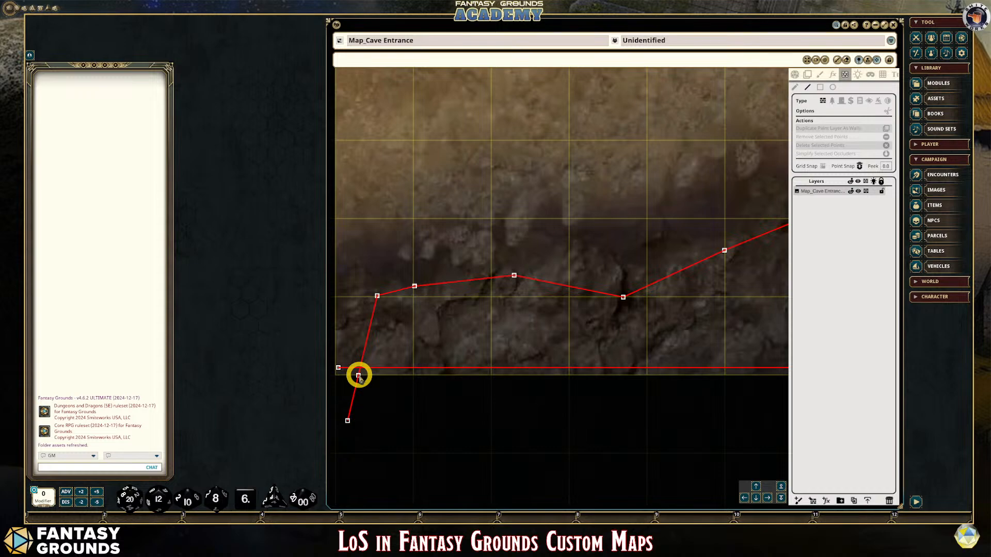
scroll(358, 370, down, 2)
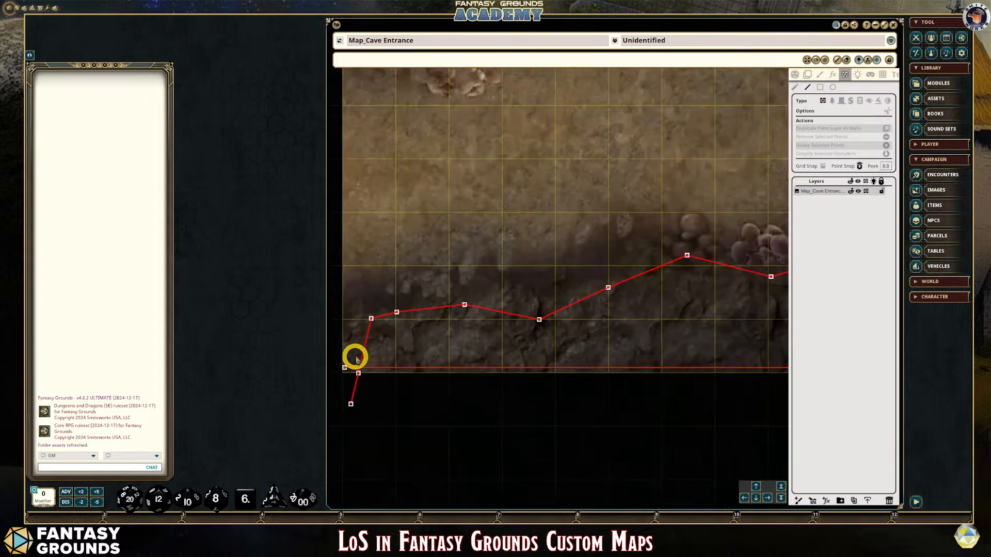
scroll(356, 359, up, 1)
scroll(390, 371, down, 2)
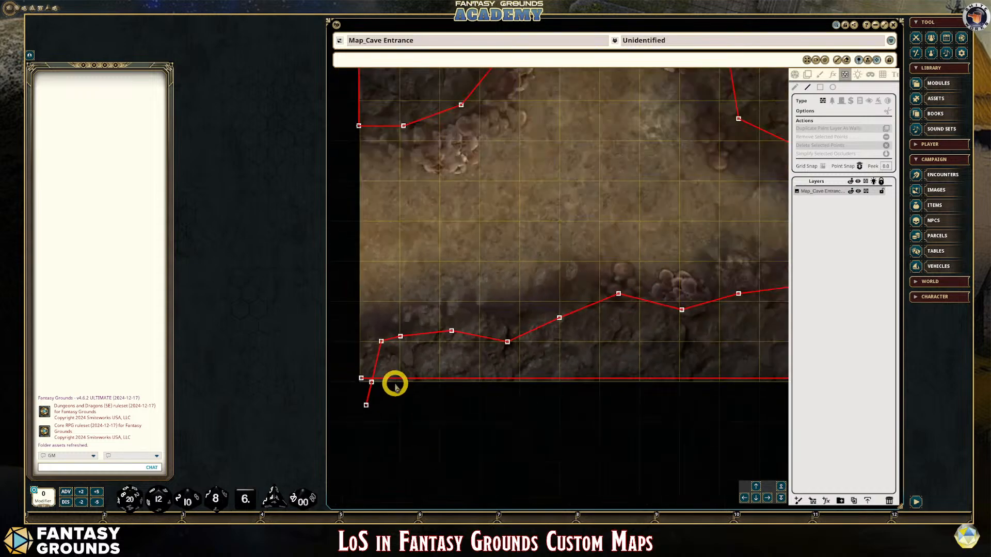
scroll(369, 380, up, 3)
scroll(377, 395, up, 2)
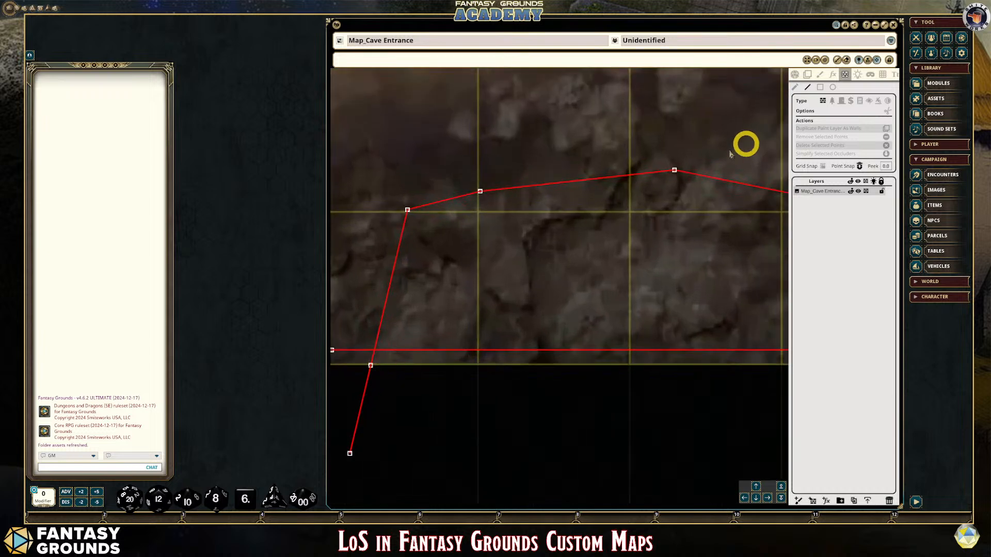
scroll(498, 376, down, 3)
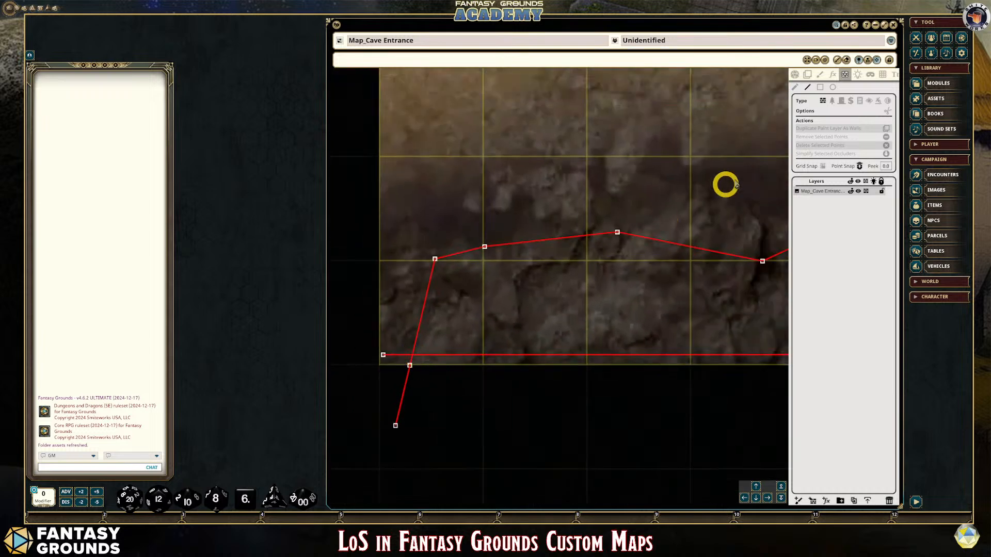
Add a wall point where the closing segment crosses the southern edge wall near the southwest corner, and inspect the junction.
click(795, 87)
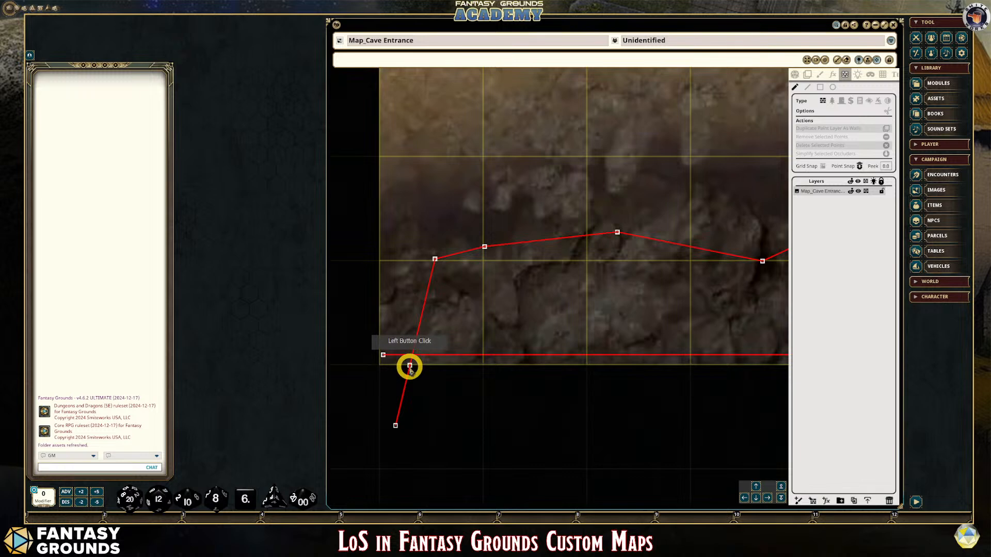
scroll(446, 363, up, 3)
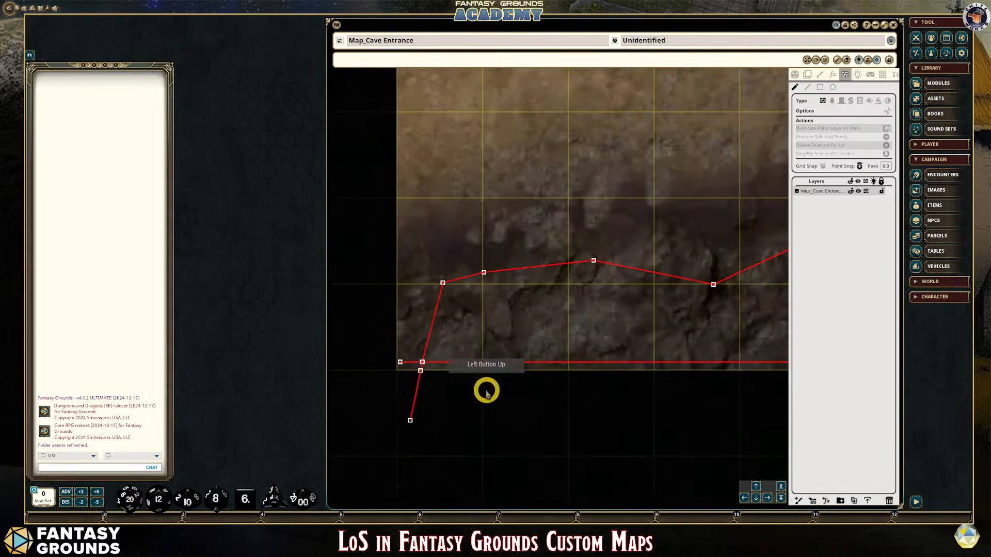
scroll(387, 364, down, 2)
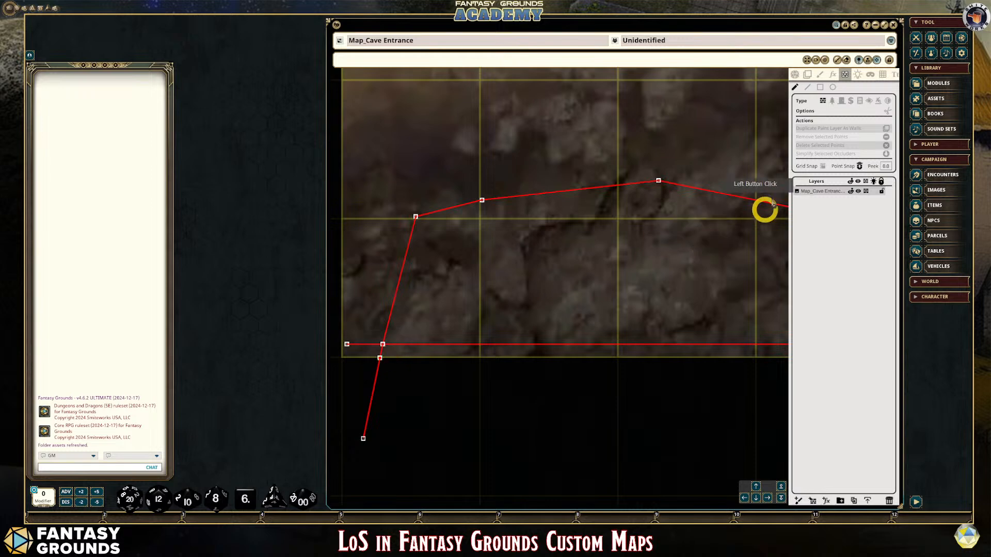
scroll(386, 382, up, 3)
scroll(382, 339, down, 2)
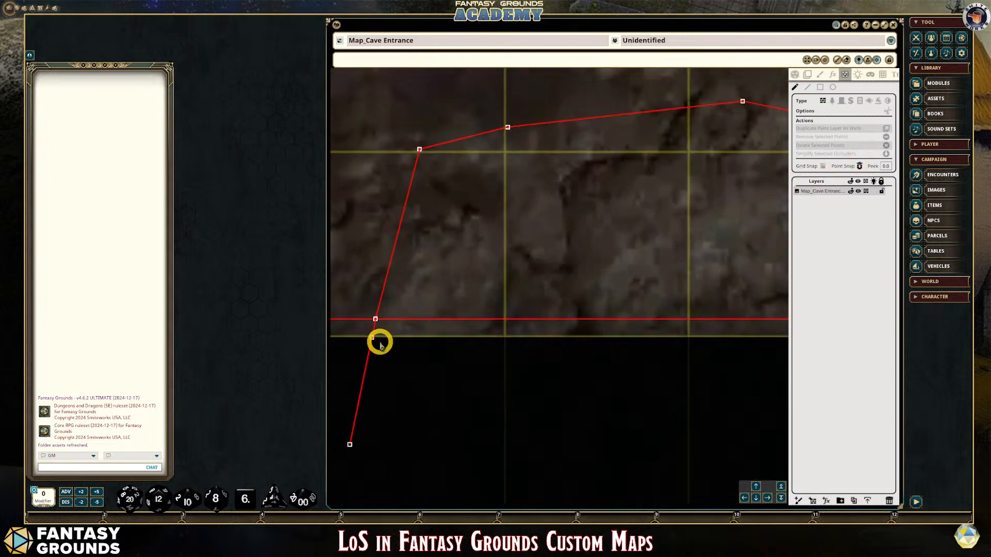
scroll(392, 356, down, 4)
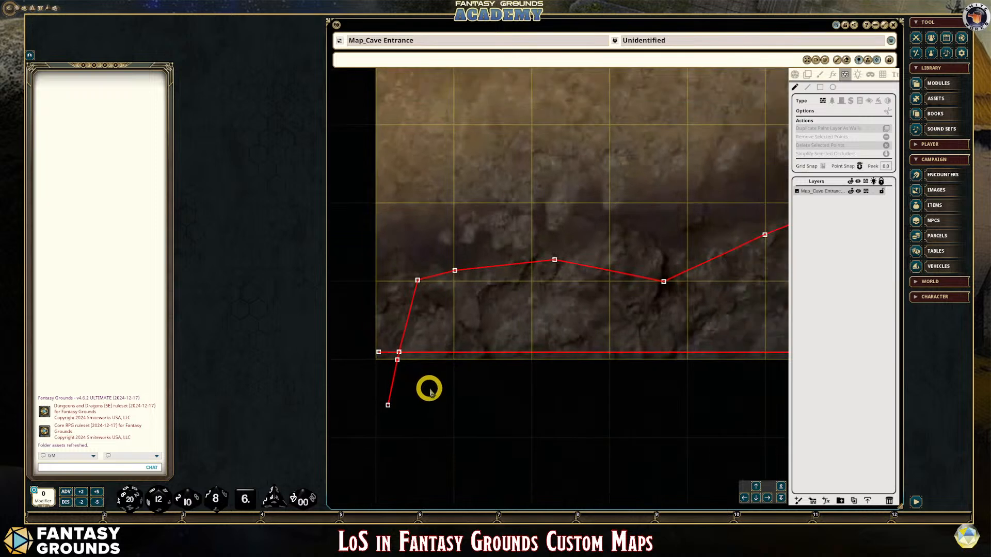
scroll(717, 481, down, 2)
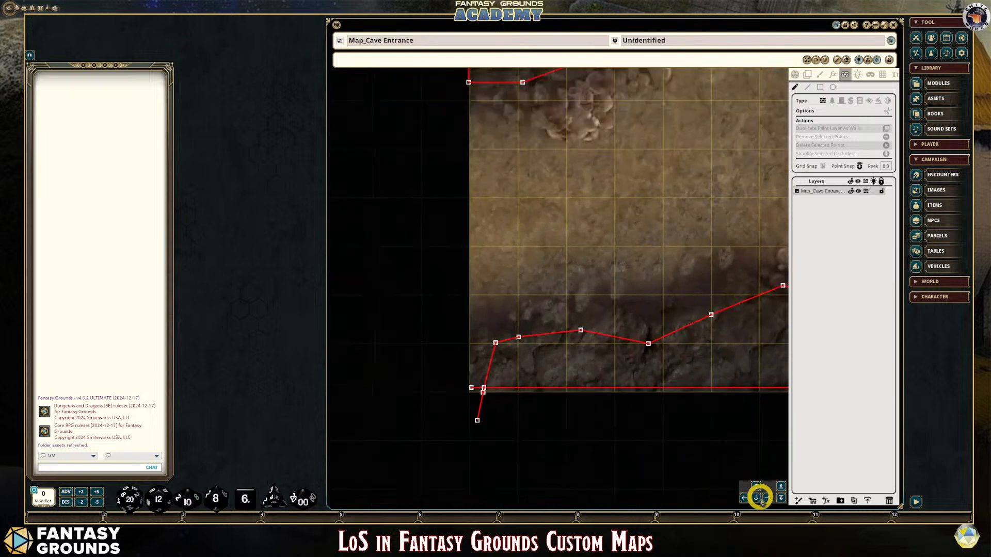
Start a new wall on the northern map edge at the water's east bank, running to the northeast corner and a short way down the eastern edge.
click(768, 498)
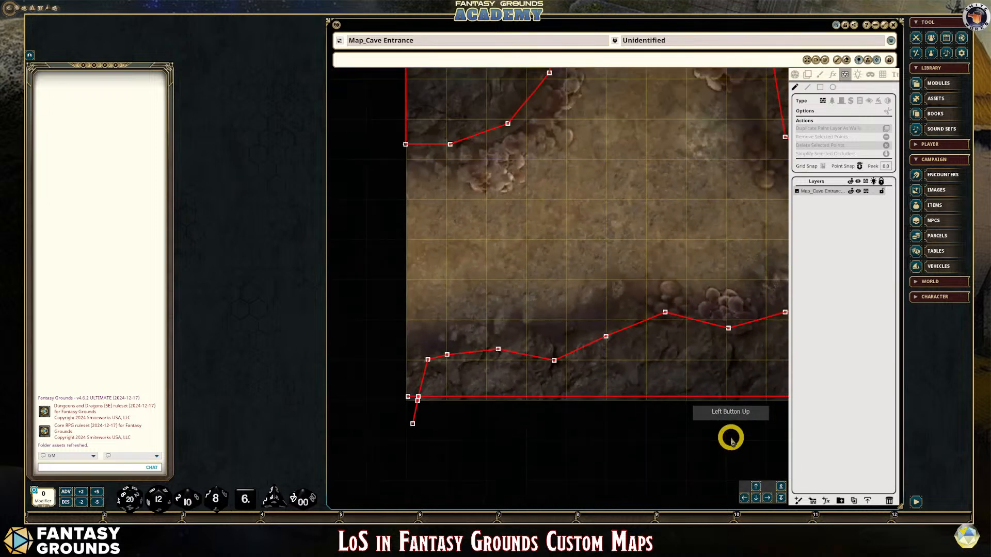
click(768, 498)
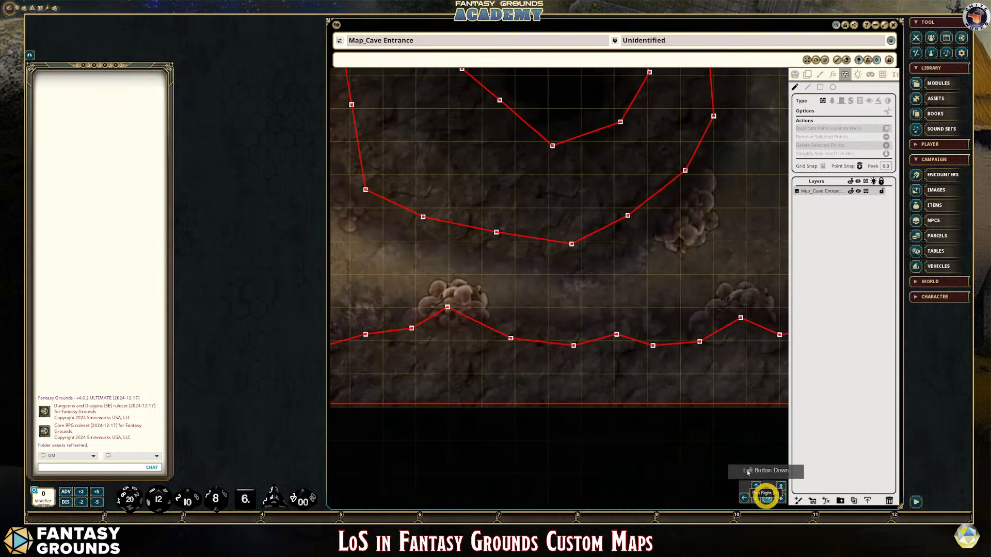
scroll(689, 377, down, 5)
scroll(689, 376, down, 5)
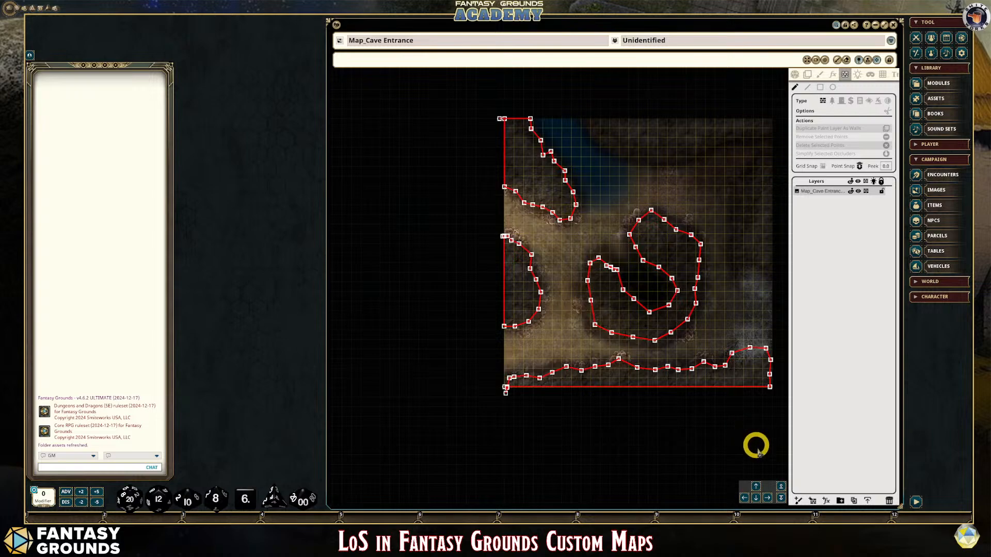
click(767, 497)
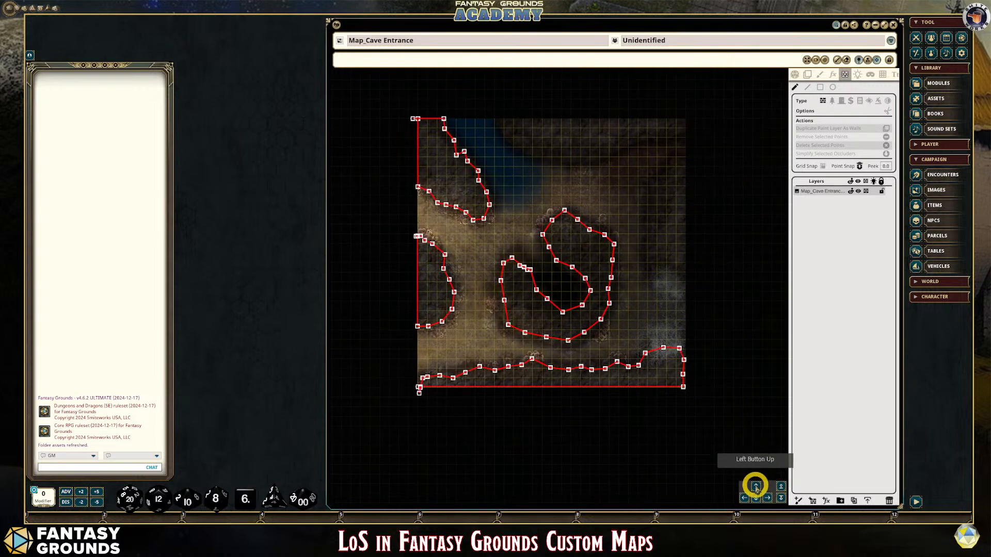
click(755, 485)
scroll(597, 227, up, 3)
scroll(639, 248, down, 1)
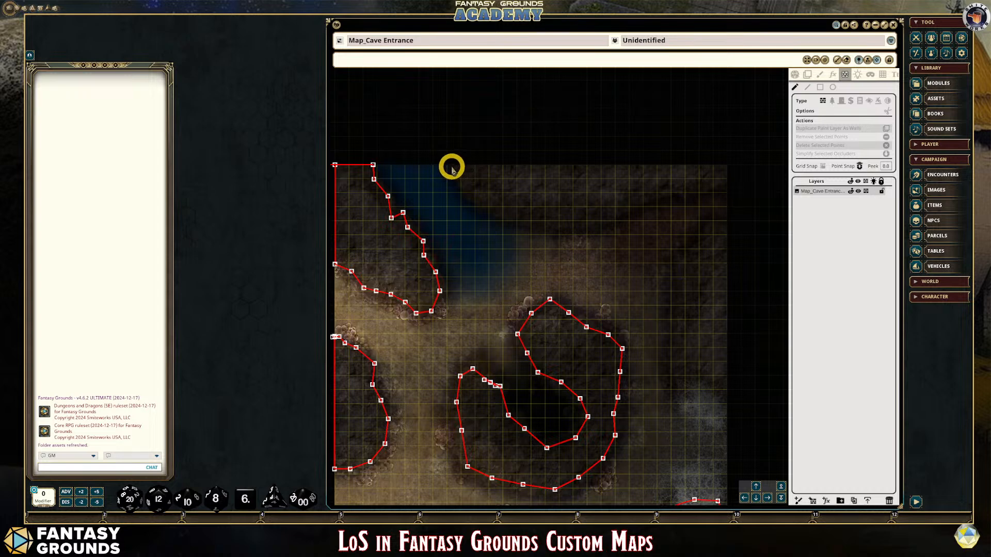
click(452, 169)
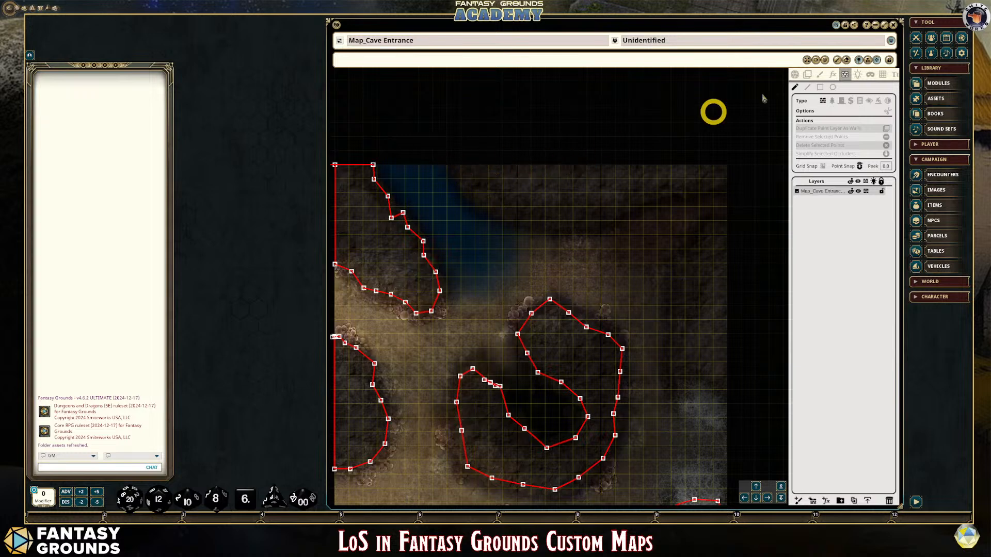
click(808, 88)
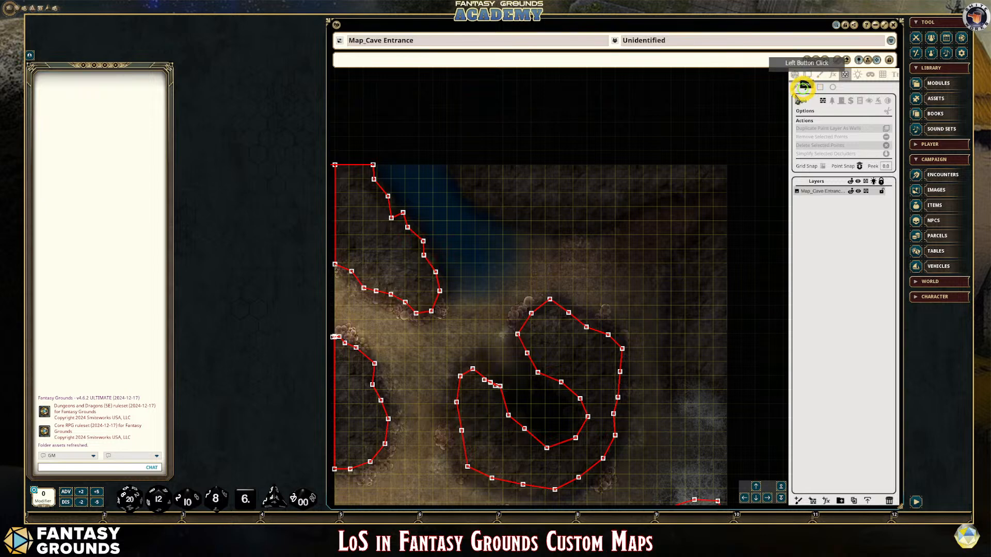
click(455, 166)
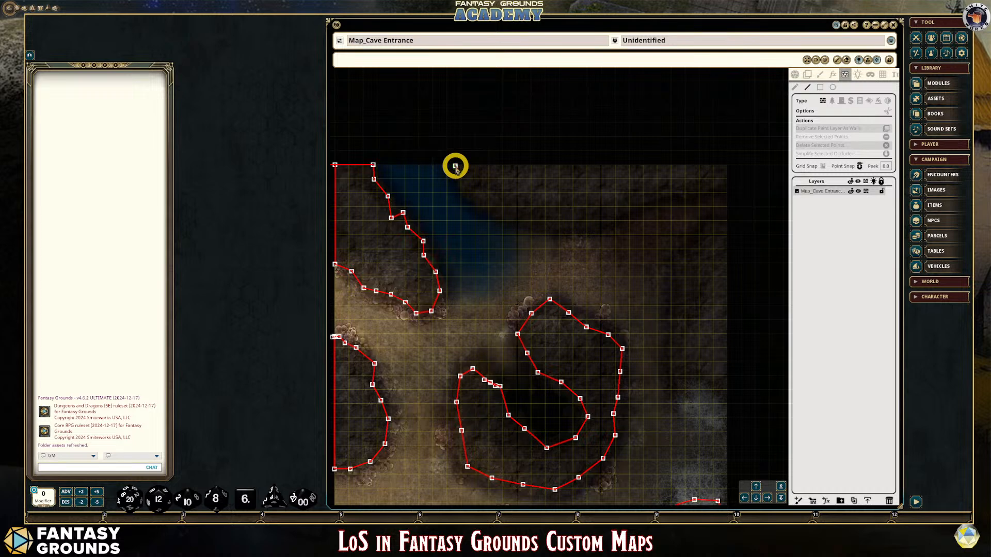
click(727, 165)
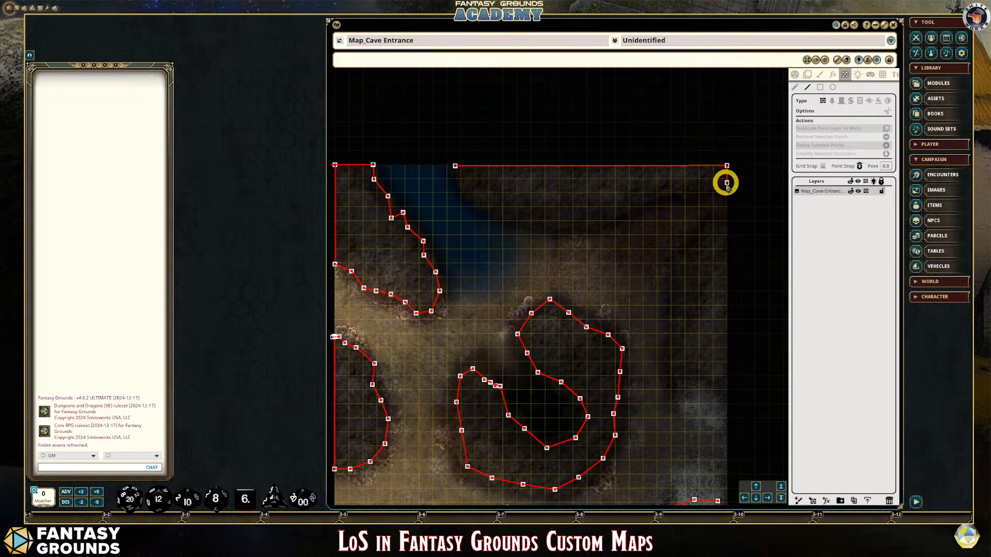
click(727, 180)
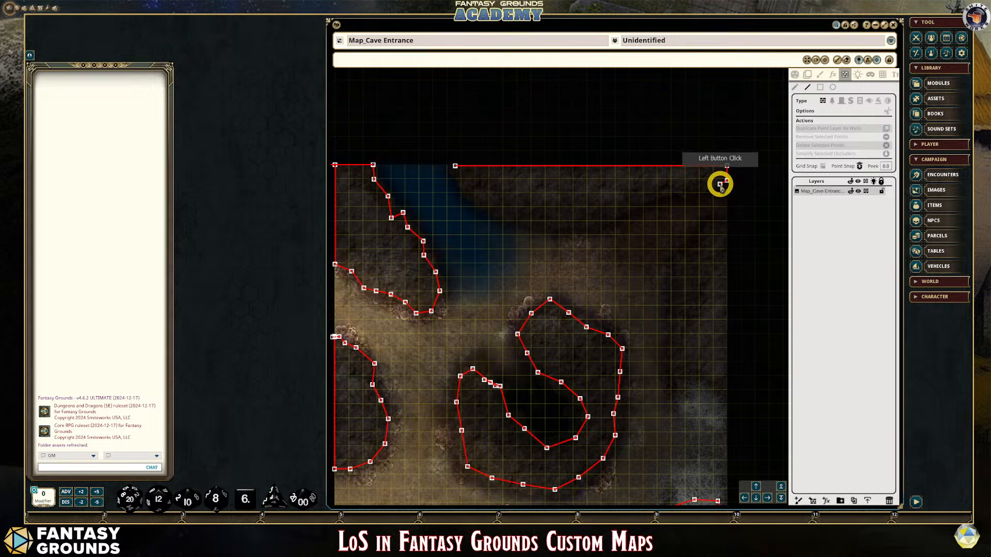
Trace the wall from the eastern edge southwest along the lower rim of the northern rock mass.
click(720, 184)
click(707, 188)
click(688, 192)
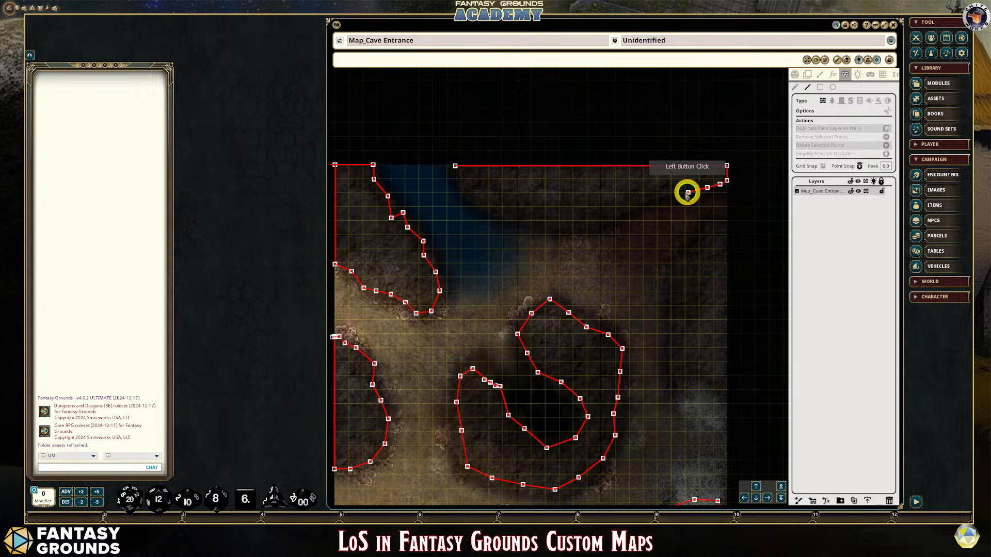
click(673, 189)
click(650, 197)
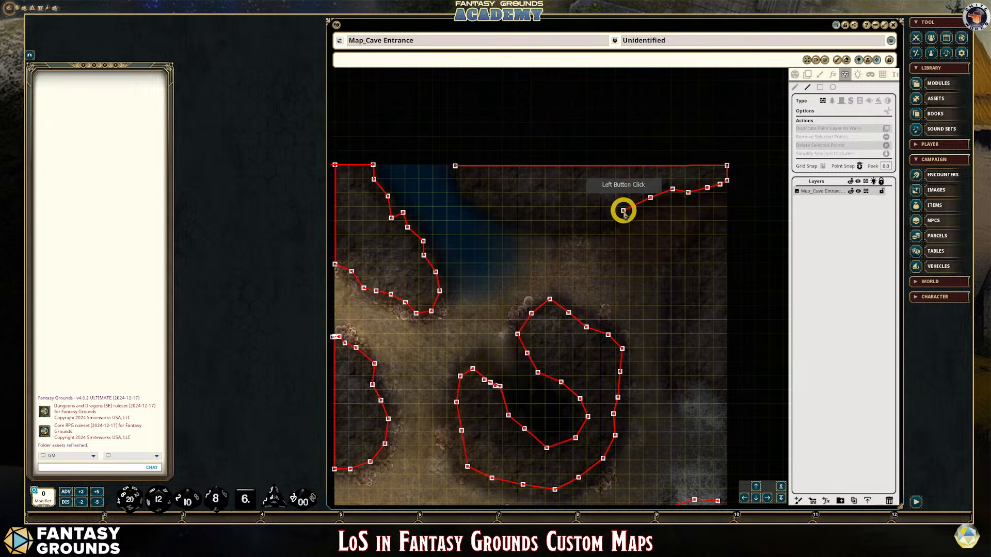
click(623, 211)
click(603, 222)
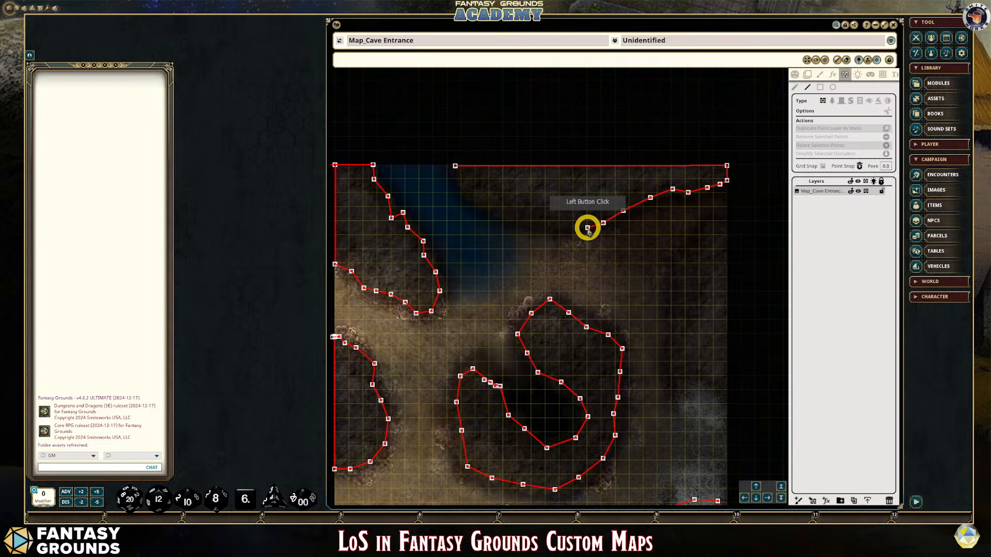
Continue the wall west along the northern rock mass's lowest stretch and up the water's east bank, nearly to the northern map edge.
click(570, 224)
click(552, 228)
click(537, 227)
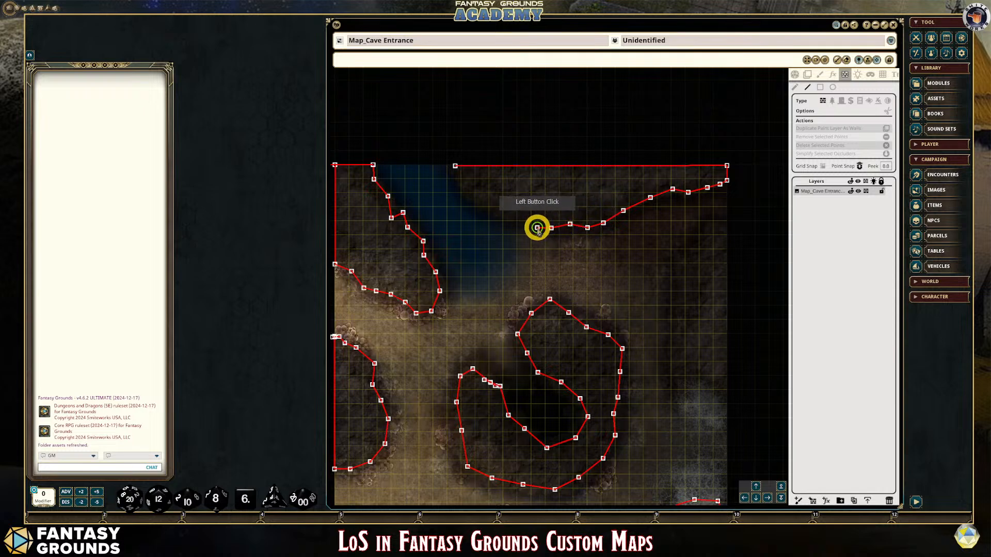
click(530, 224)
click(515, 219)
click(506, 213)
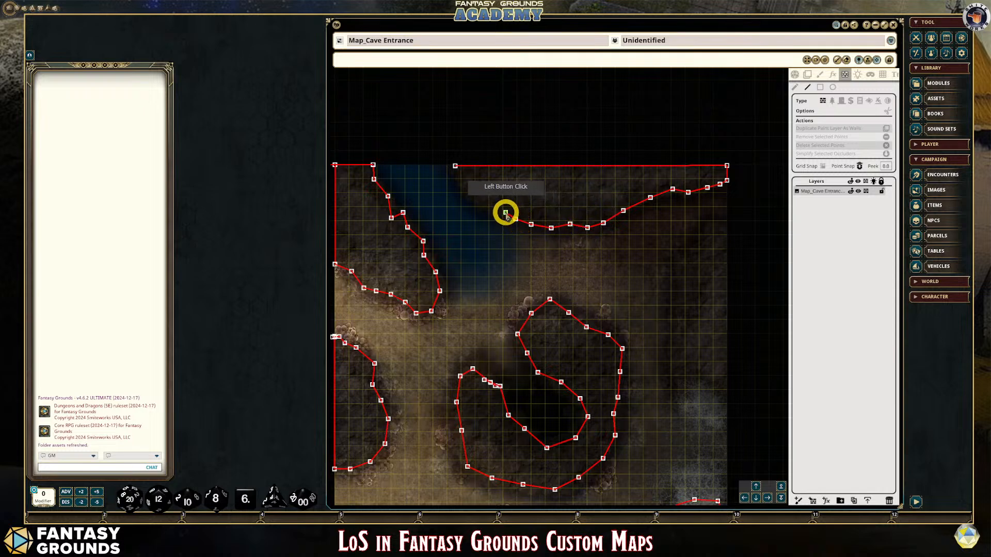
click(490, 202)
click(480, 206)
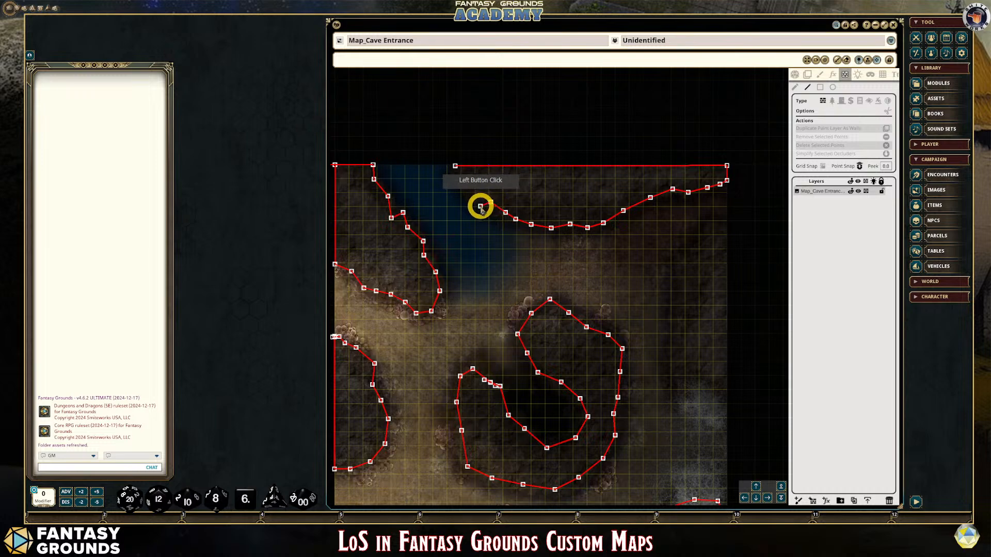
click(472, 199)
click(465, 187)
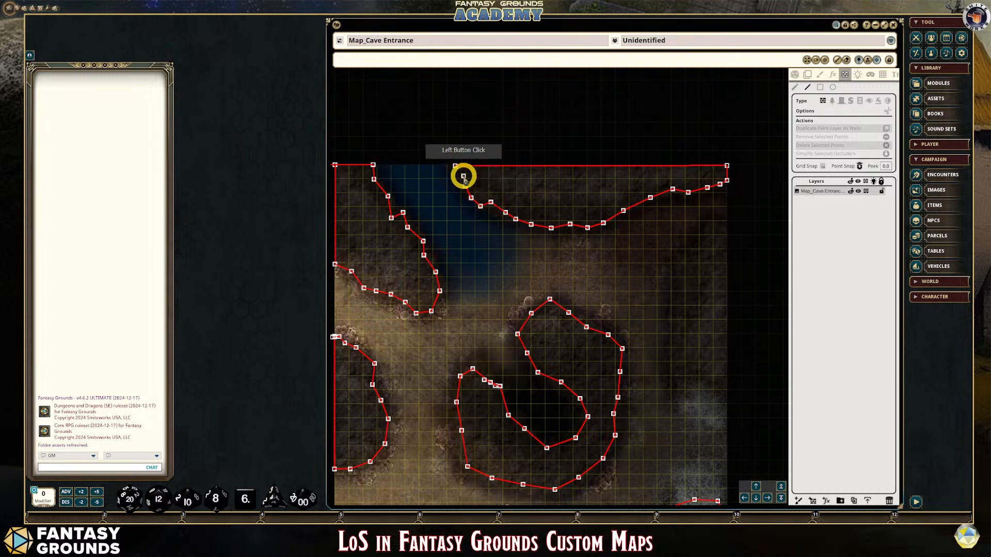
Close the northern rock mass's outline by ending the wall across its own first segment just beyond the northern map edge.
scroll(475, 183, up, 3)
scroll(474, 184, up, 3)
click(449, 170)
scroll(445, 168, up, 2)
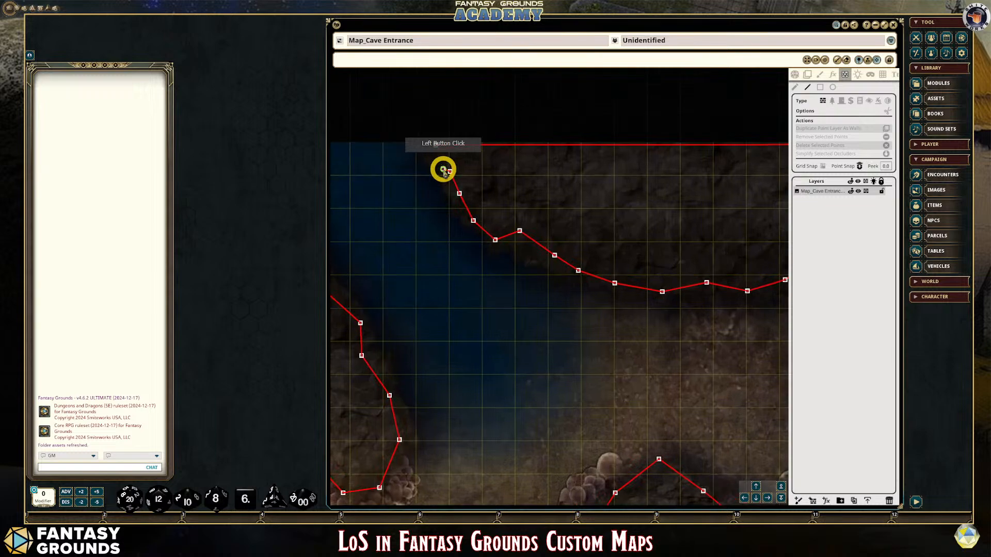
click(440, 137)
scroll(438, 145, up, 4)
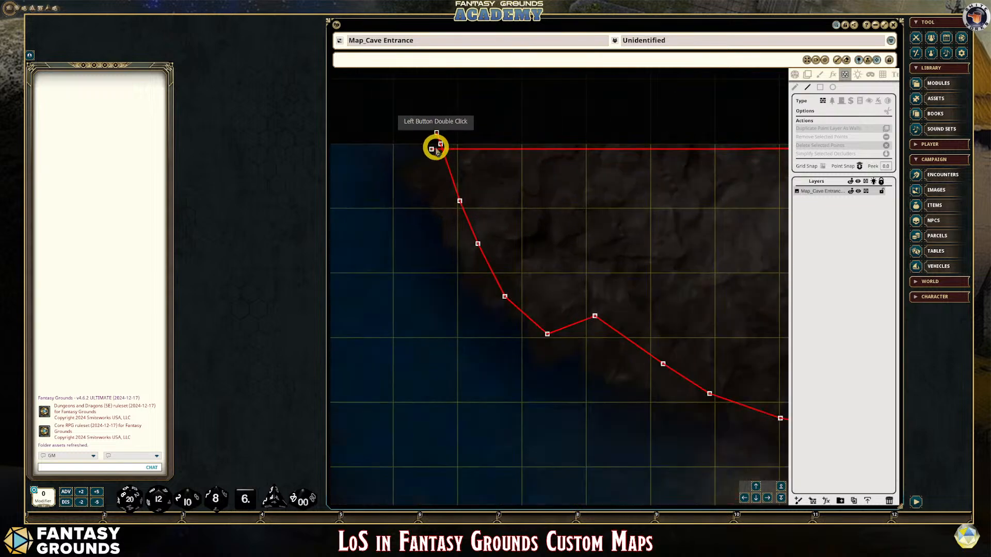
Inspect the crossing where the northern rock mass's wall closes and look over the outlined formations across the whole map.
scroll(437, 149, down, 1)
scroll(448, 153, up, 6)
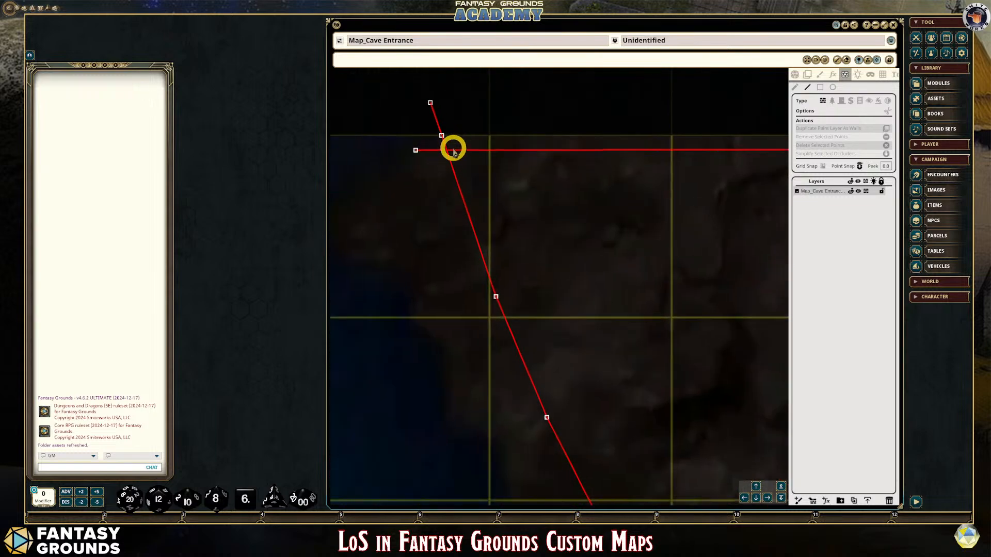
scroll(447, 147, down, 8)
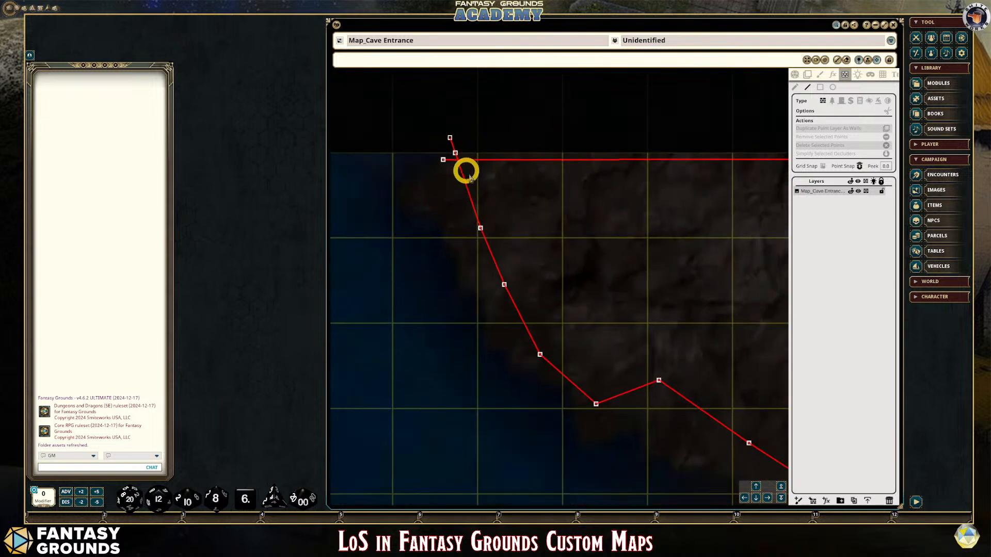
scroll(541, 252, down, 4)
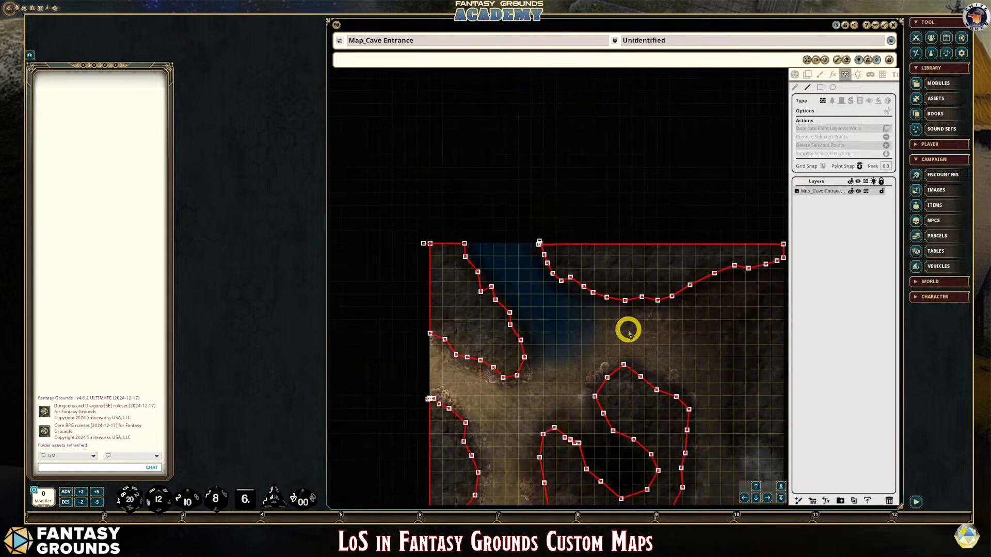
click(756, 498)
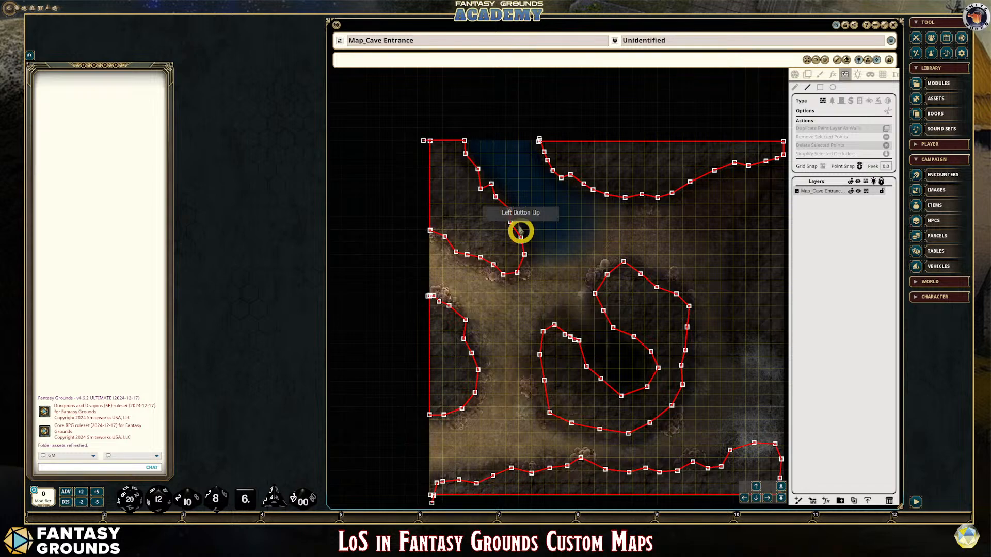
scroll(521, 227, up, 1)
scroll(568, 320, down, 1)
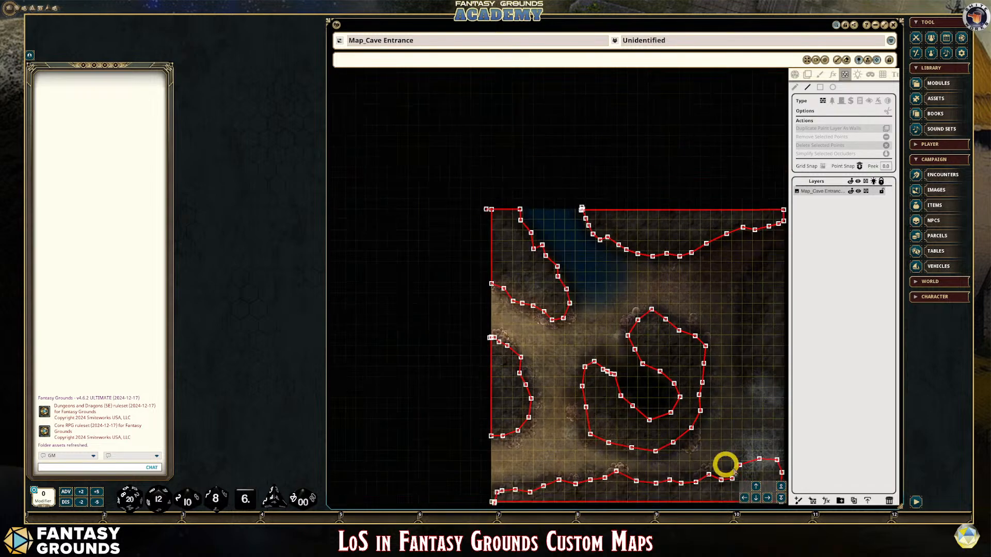
click(767, 498)
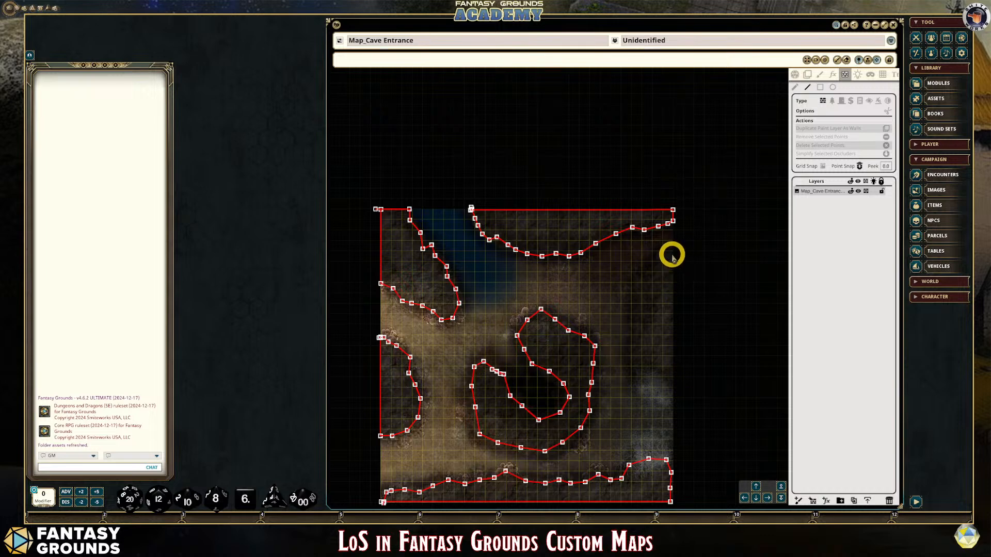
Start a wall on the eastern map edge below the northern rock mass, running south along the edge and west around the eastern rock mass's southern rim.
click(672, 256)
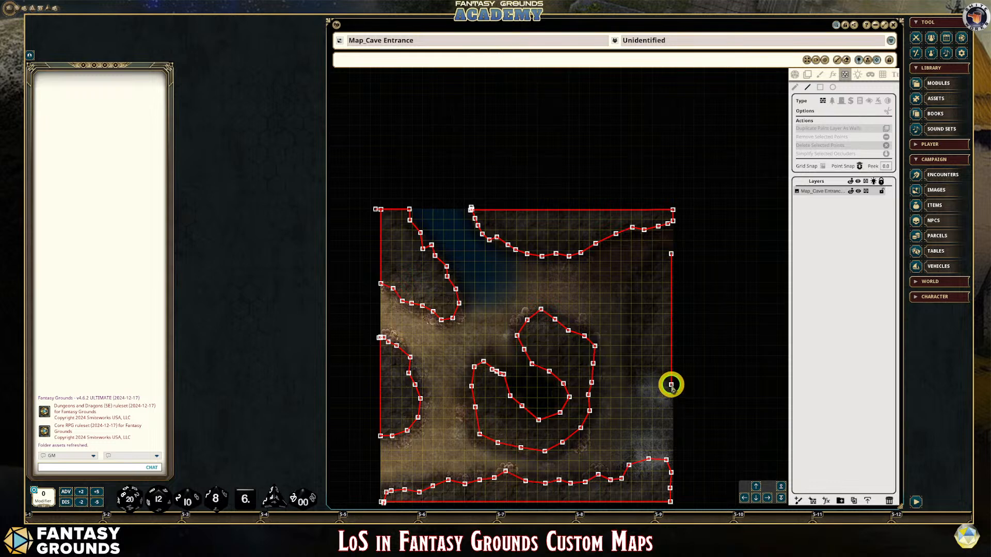
click(671, 385)
click(662, 380)
click(644, 386)
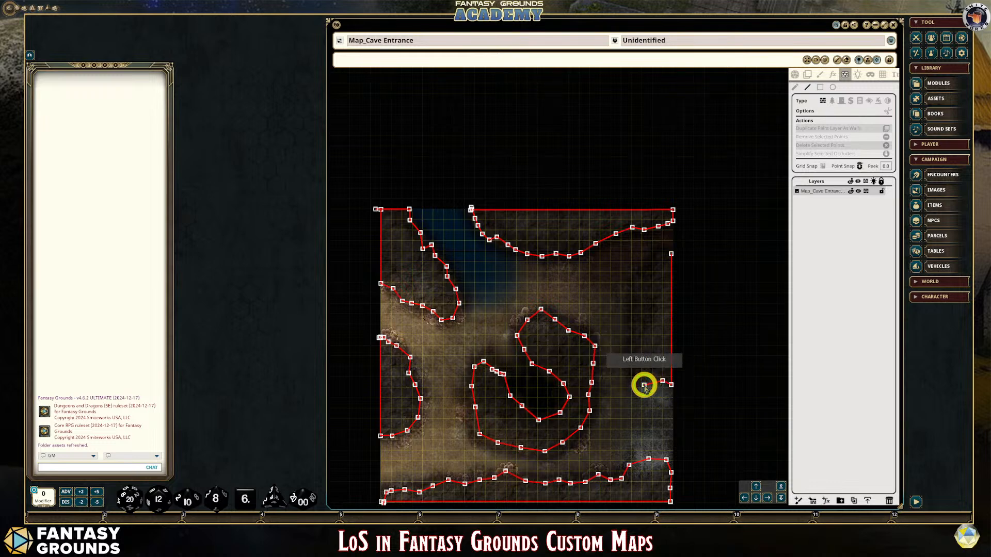
Trace the wall north along the eastern rock mass's west side up to its westernmost bulge.
click(632, 370)
click(634, 345)
click(637, 319)
click(633, 307)
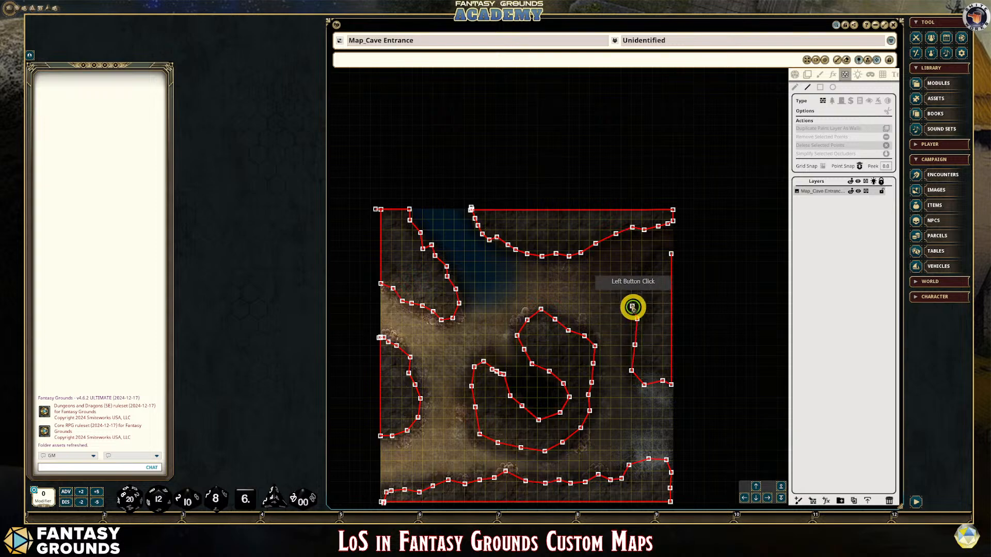
click(627, 293)
Round the eastern rock mass's northern end and close its outline by ending the wall across its first segment just beyond the eastern map edge.
click(649, 265)
click(656, 264)
scroll(657, 264, up, 2)
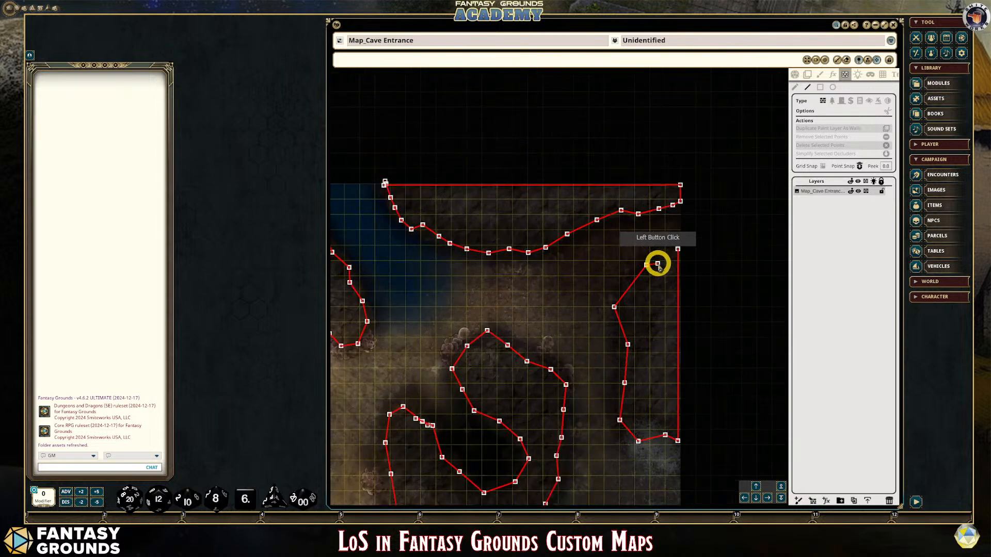
scroll(658, 266, up, 1)
double_click(690, 254)
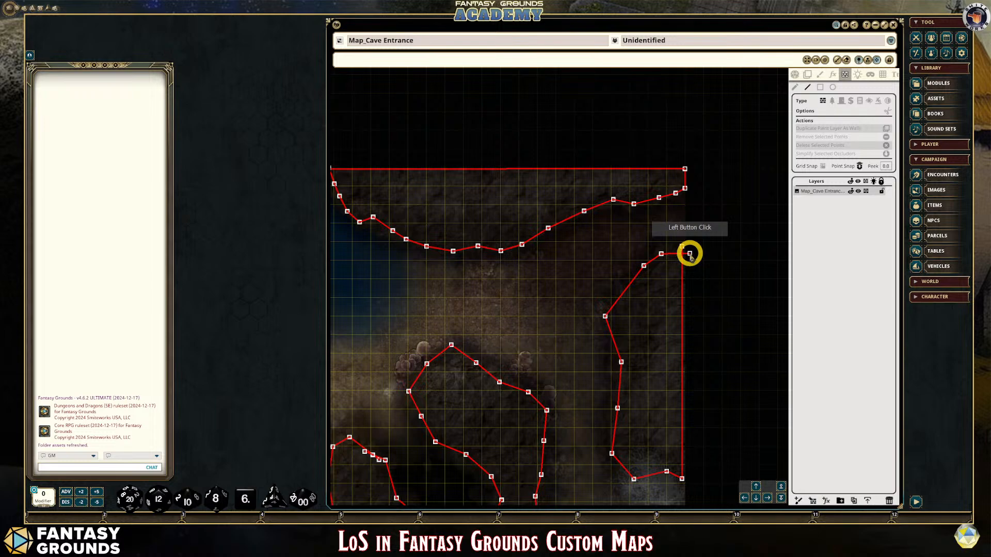
scroll(729, 274, up, 2)
scroll(728, 263, up, 2)
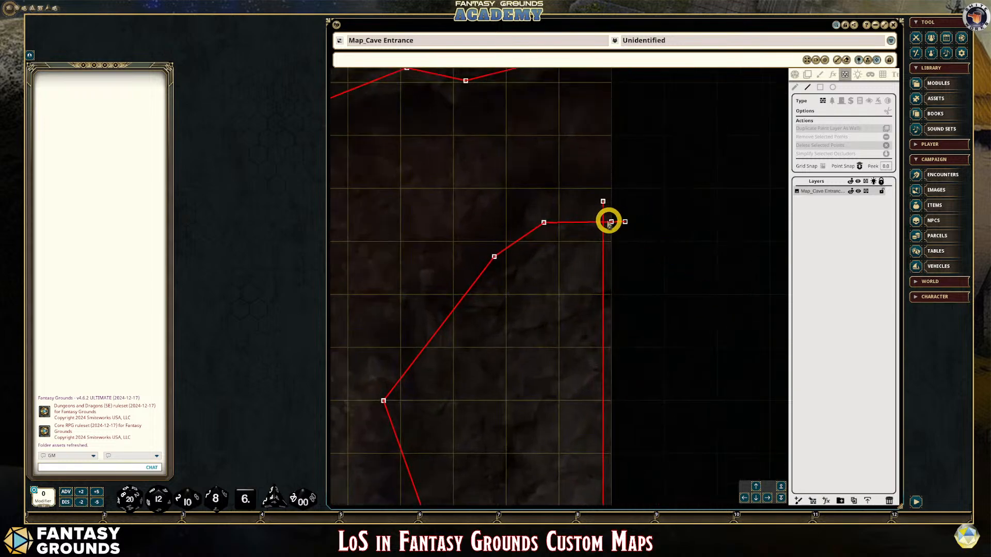
scroll(611, 223, down, 5)
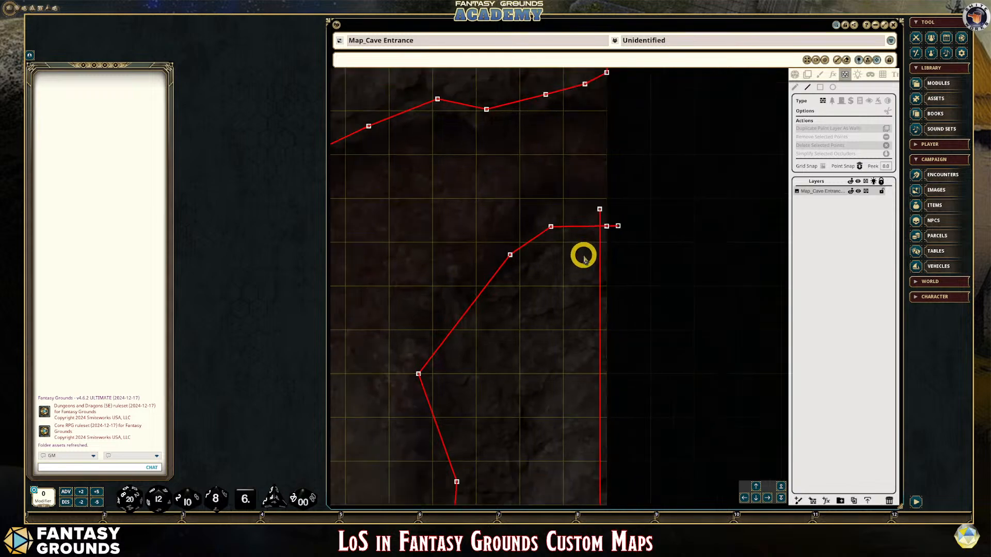
scroll(589, 288, down, 3)
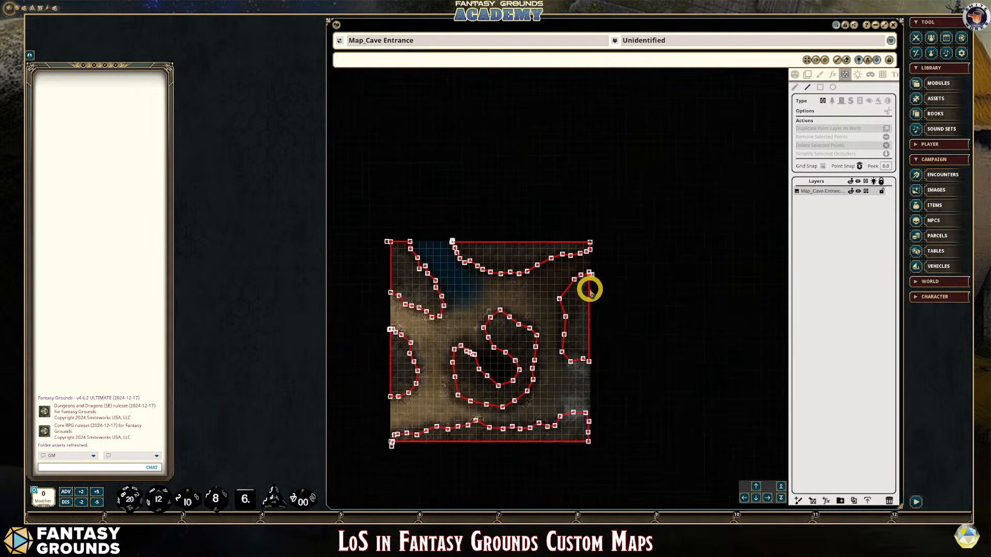
scroll(545, 314, up, 2)
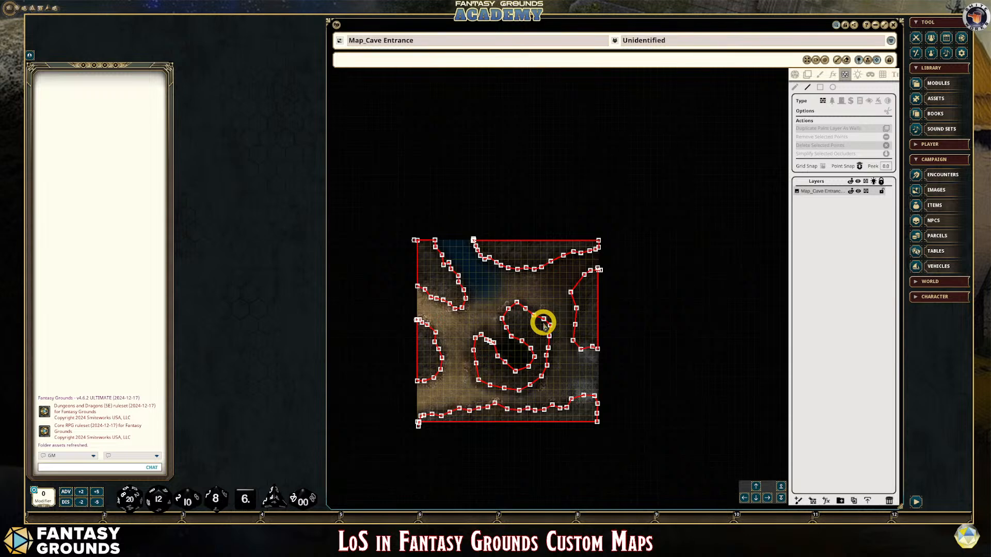
scroll(456, 334, up, 3)
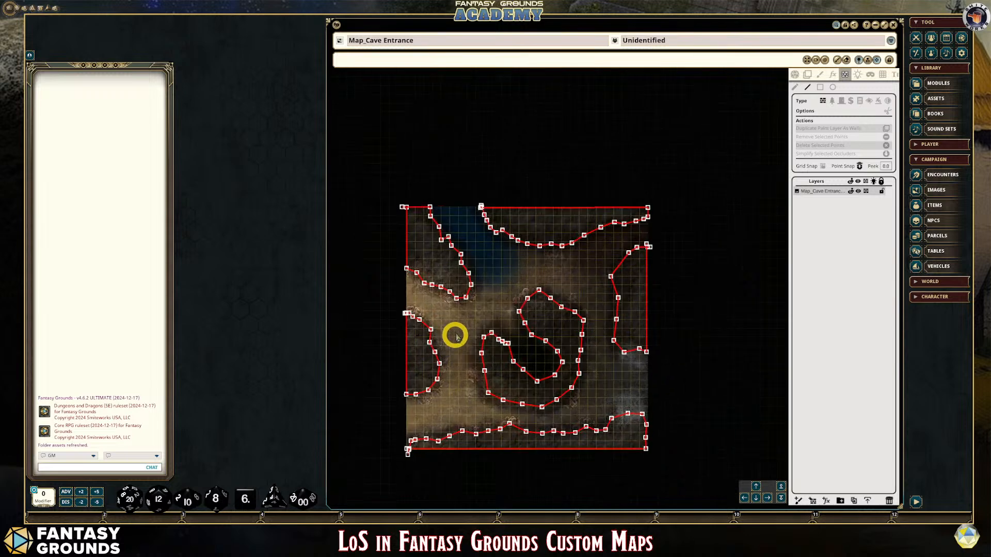
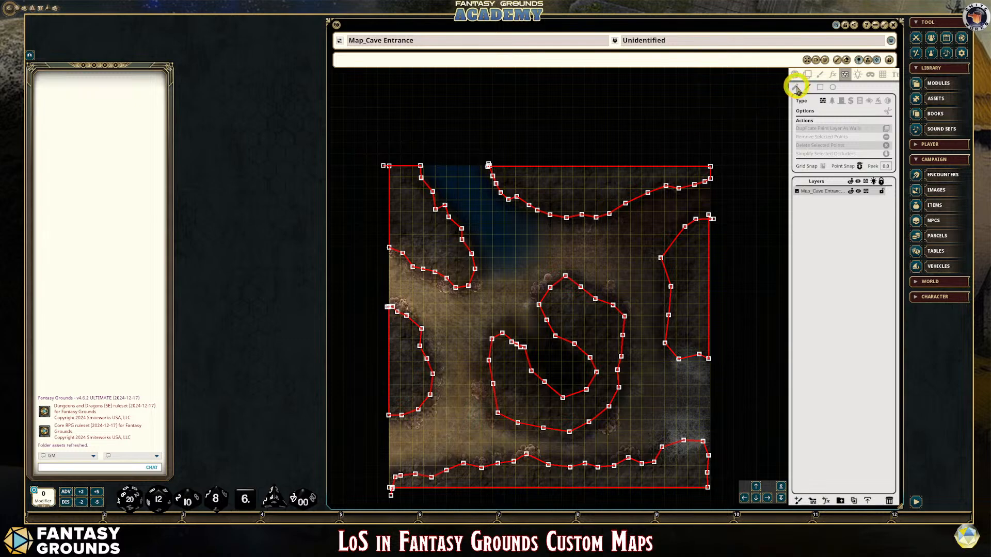
Move two points of the northwestern rock mass's wall slightly north: the southern tip point and the notch point on the water's west bank.
scroll(361, 310, up, 3)
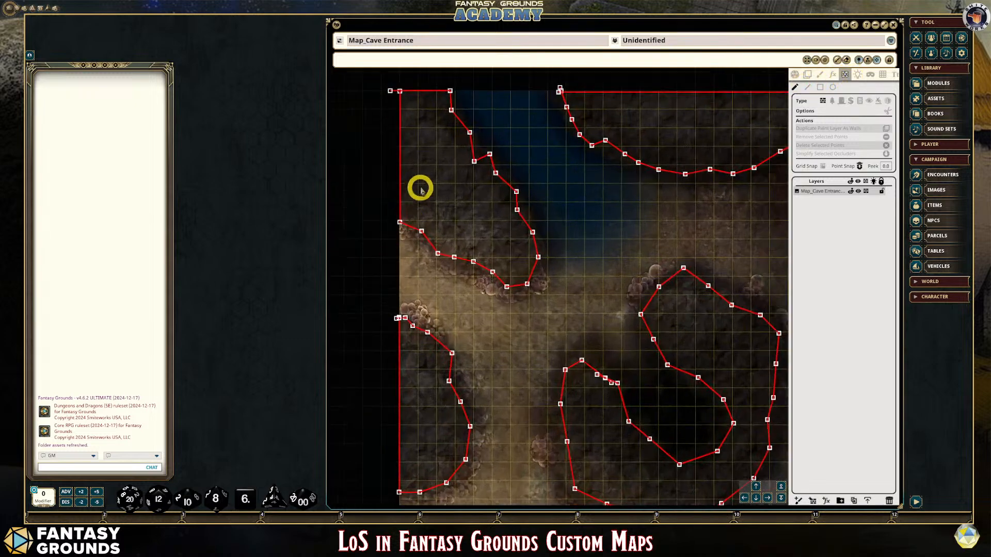
scroll(421, 188, up, 2)
scroll(423, 189, down, 5)
scroll(489, 269, up, 2)
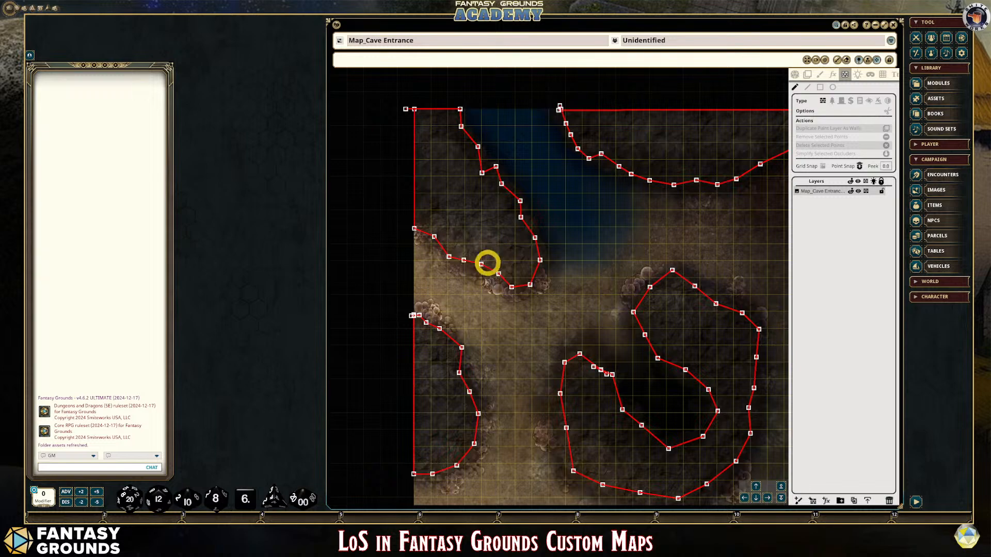
scroll(487, 263, up, 2)
click(527, 286)
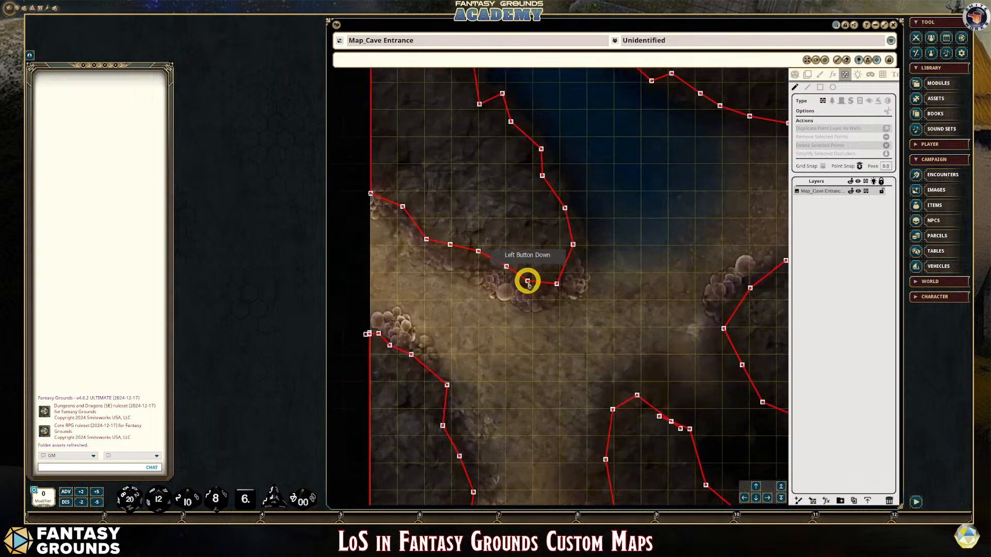
scroll(448, 168, down, 3)
click(480, 136)
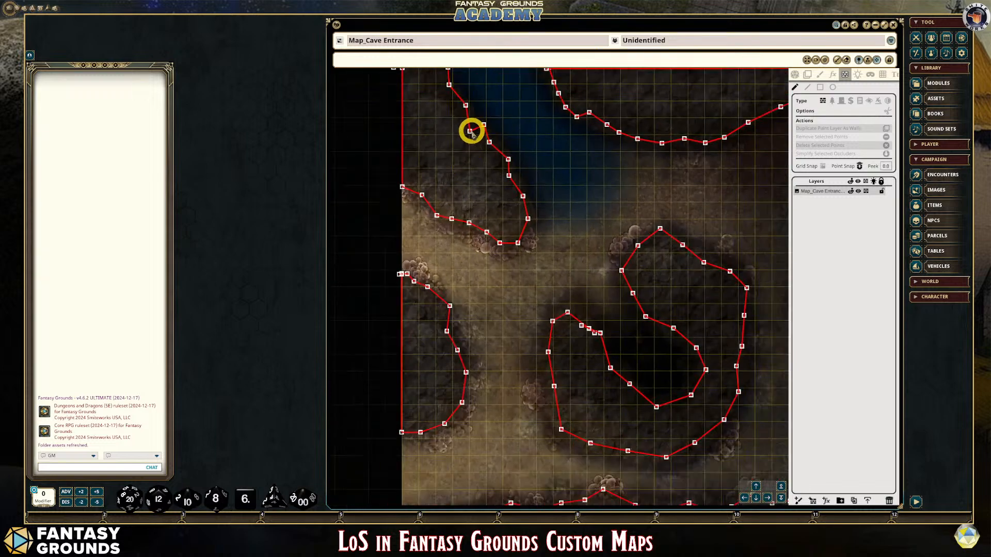
drag(470, 131, 472, 125)
scroll(464, 171, down, 3)
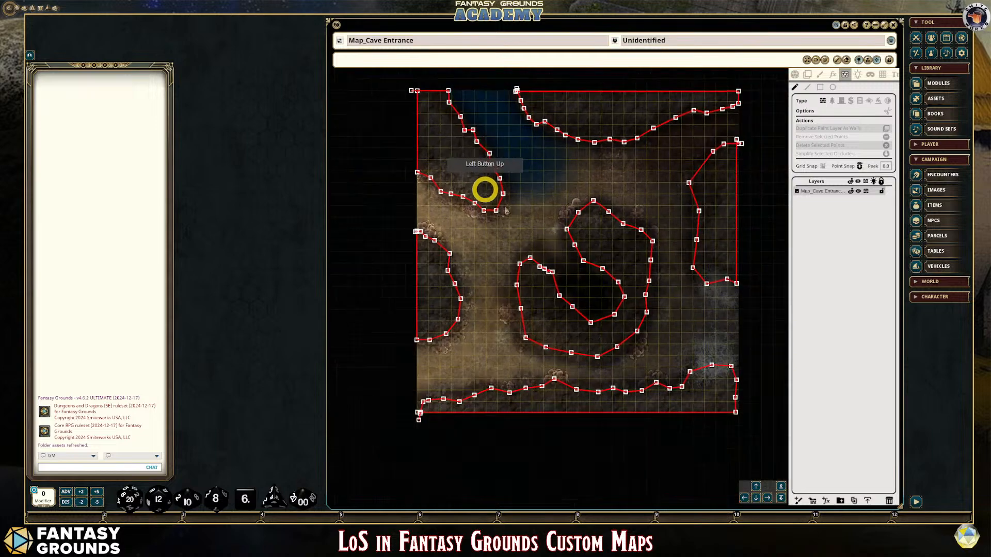
Move the western edge wall's end point at the map's northwest corner slightly north, beyond the northern map edge.
click(755, 487)
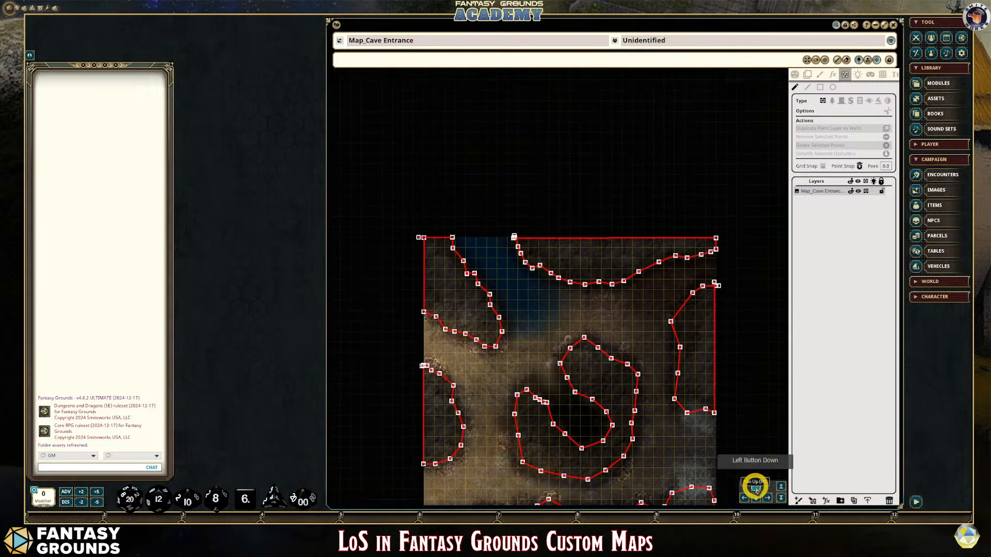
scroll(460, 261, up, 5)
scroll(387, 209, up, 2)
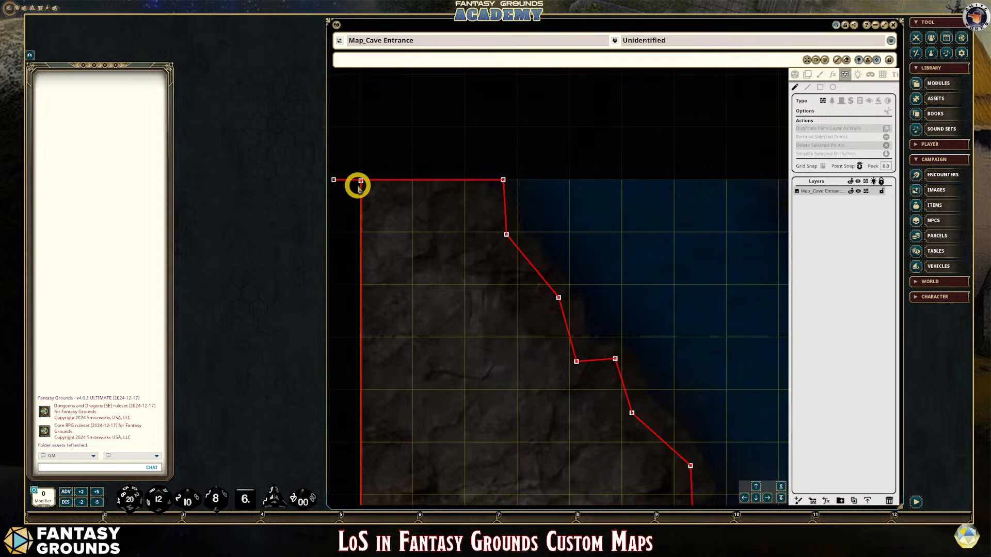
drag(360, 182, 361, 171)
scroll(363, 212, up, 4)
scroll(363, 172, down, 6)
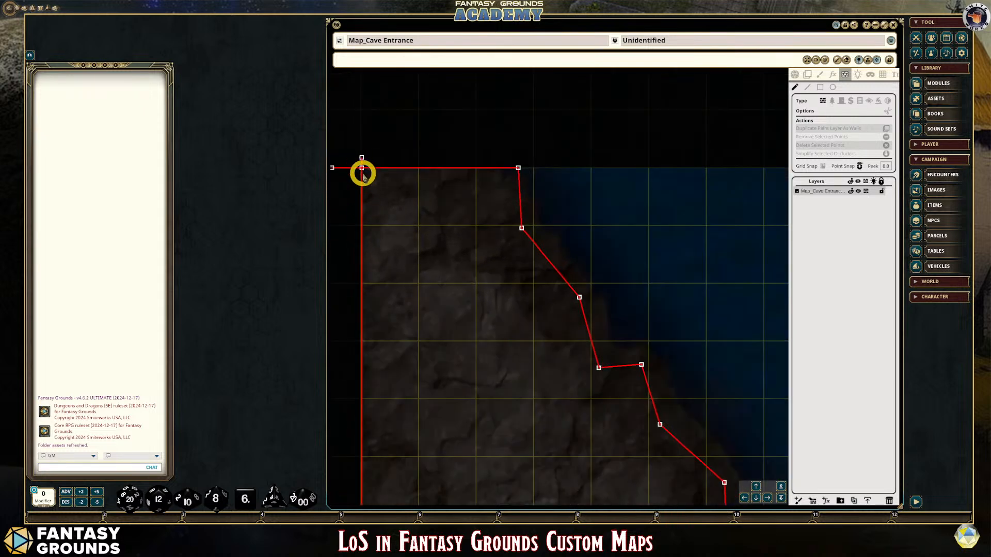
Try deleting the northern edge wall's end point west of the map's northwest corner, and undo the deletion.
click(743, 497)
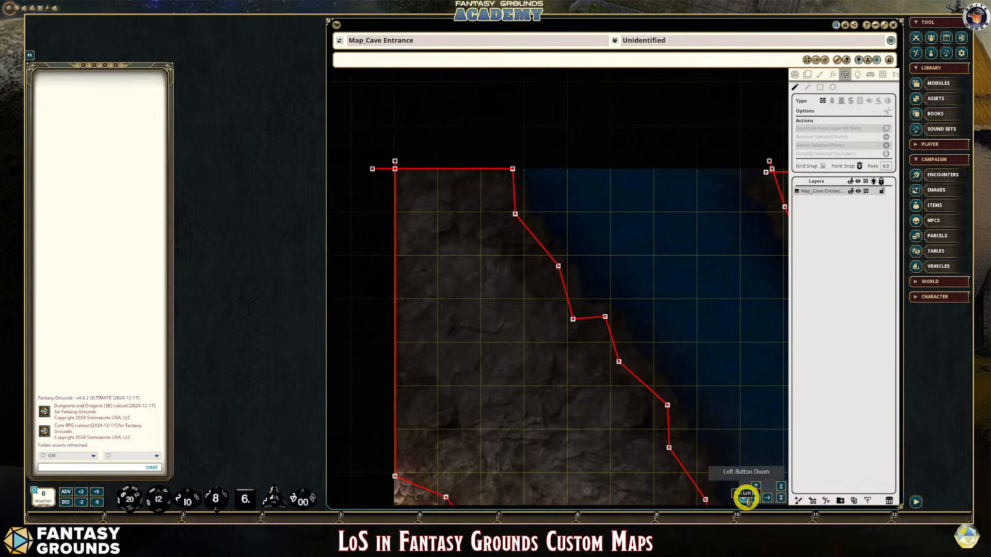
scroll(349, 166, up, 2)
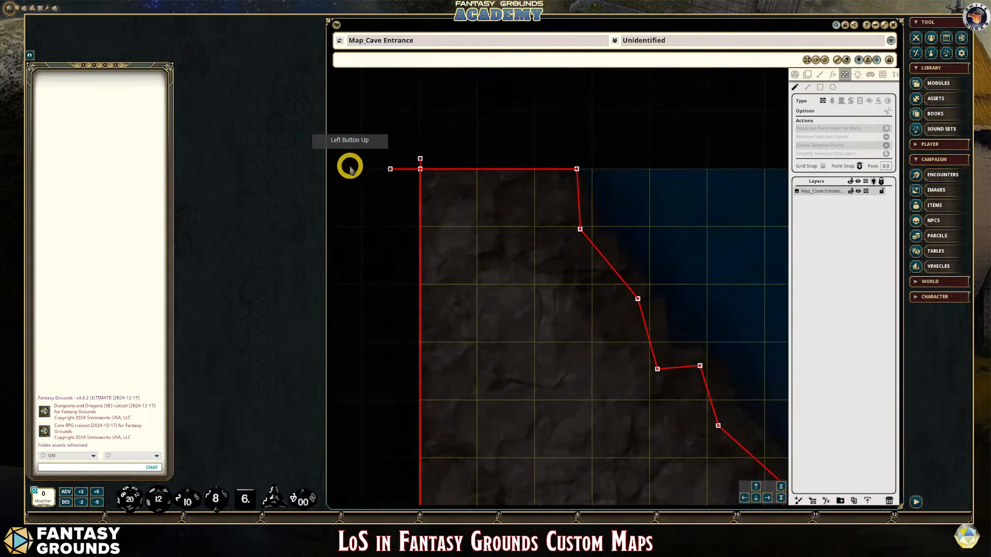
click(390, 170)
key(Delete)
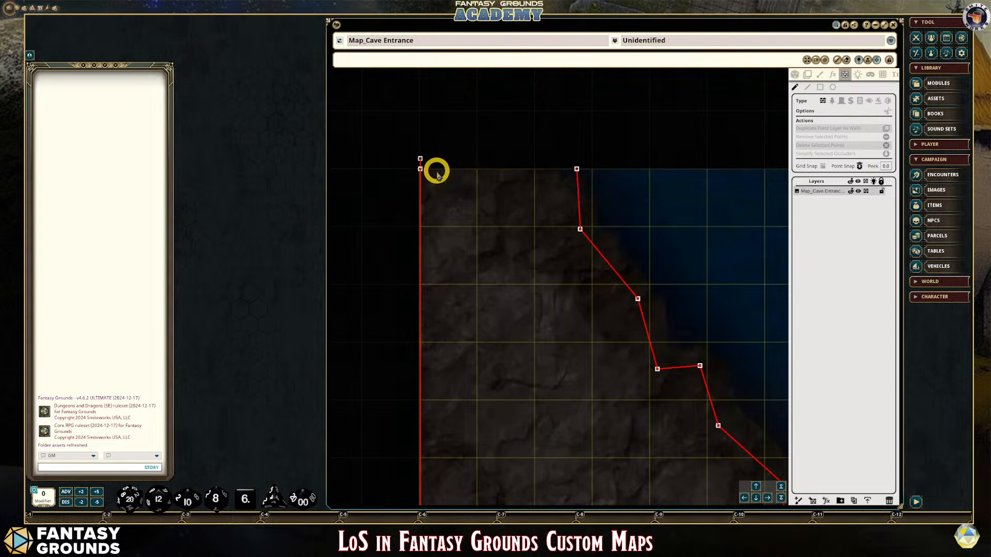
key(ctrl+z)
Delete the wall point just north of the map's northwest corner and move the remaining corner point slightly past the northern edge wall.
scroll(417, 154, up, 2)
click(411, 157)
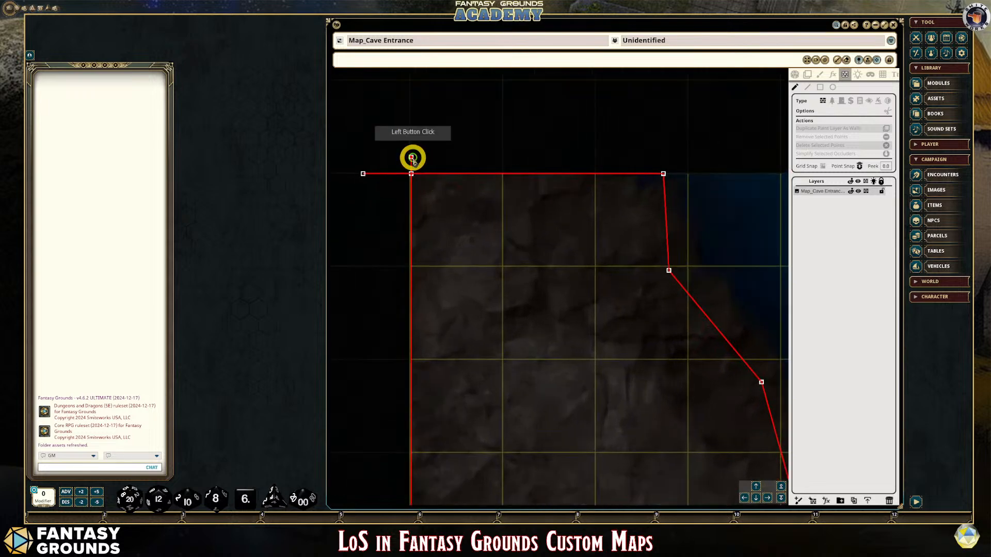
key(Delete)
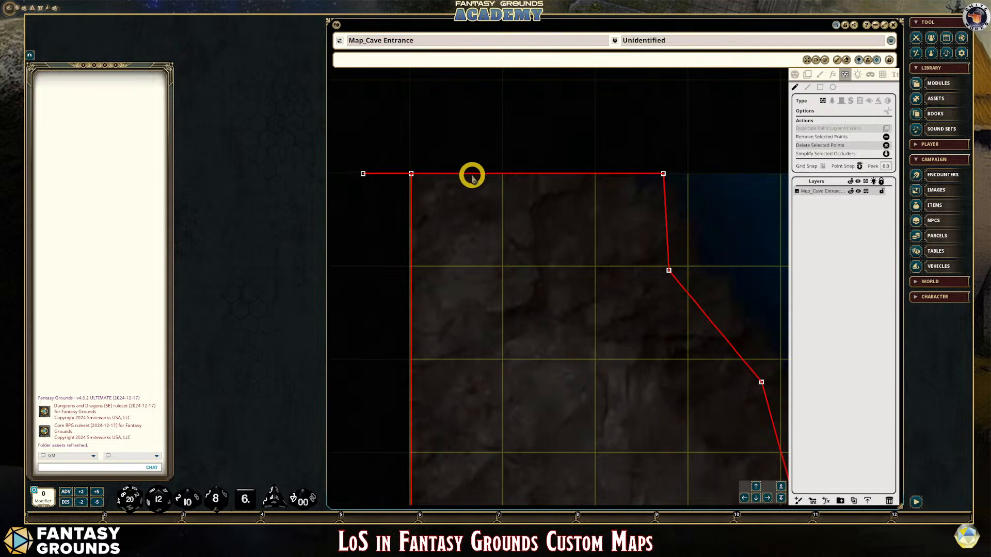
scroll(396, 184, up, 3)
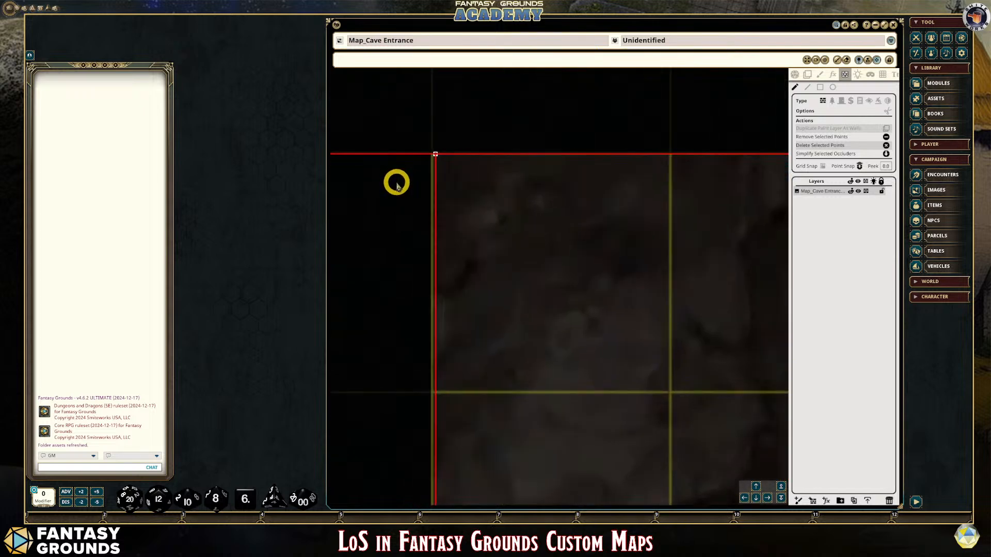
drag(444, 152, 444, 146)
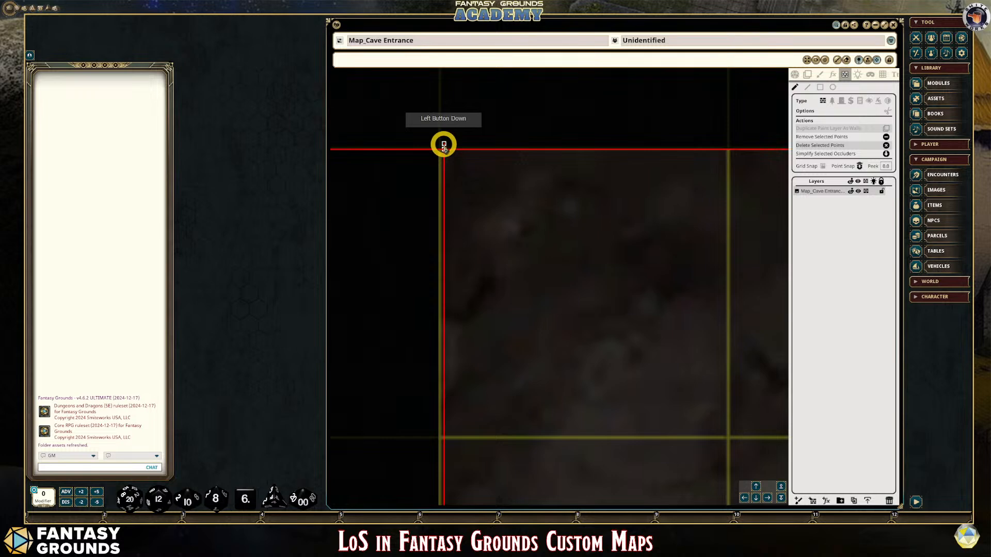
Try again to remove the northern edge wall's overhanging point west of the corner, and undo the removal.
scroll(413, 187, down, 5)
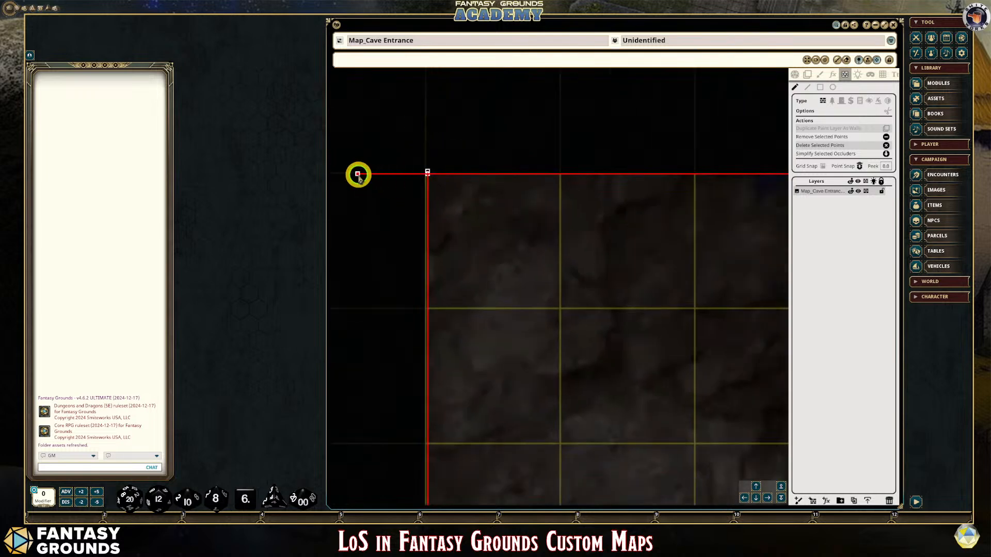
click(386, 180)
key(Delete)
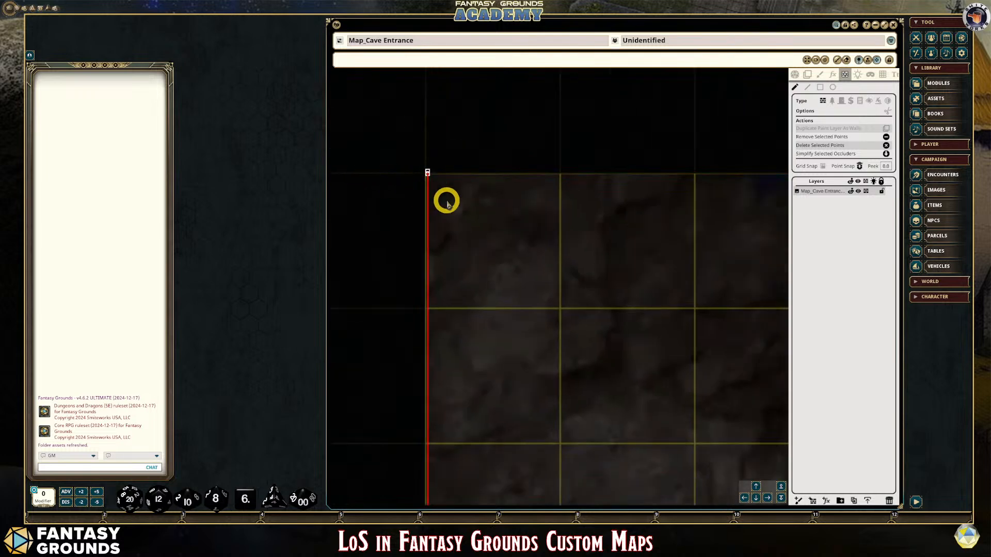
key(ctrl+z)
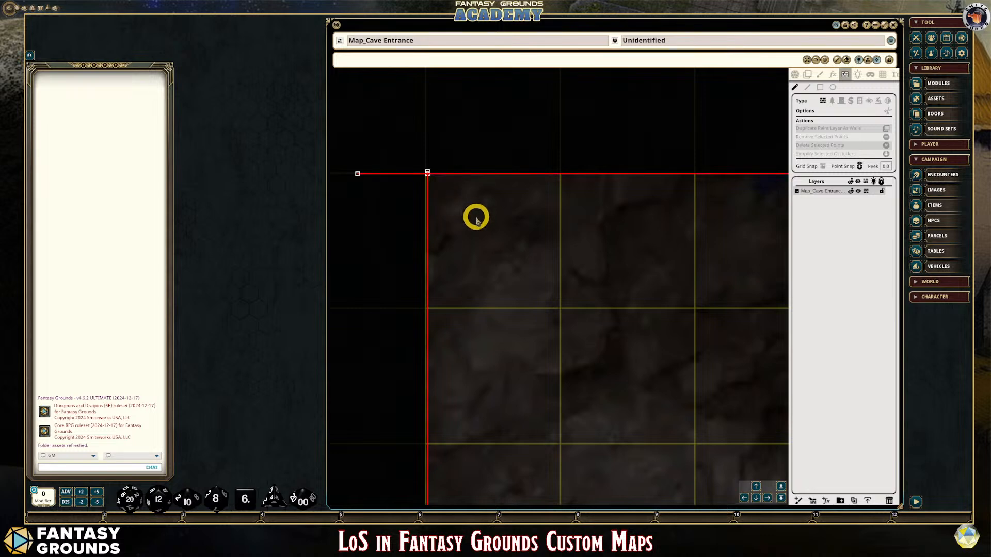
Move the western edge wall's end point at the map's northwest corner exactly onto the northern edge wall's line.
scroll(510, 236, down, 4)
scroll(658, 330, up, 3)
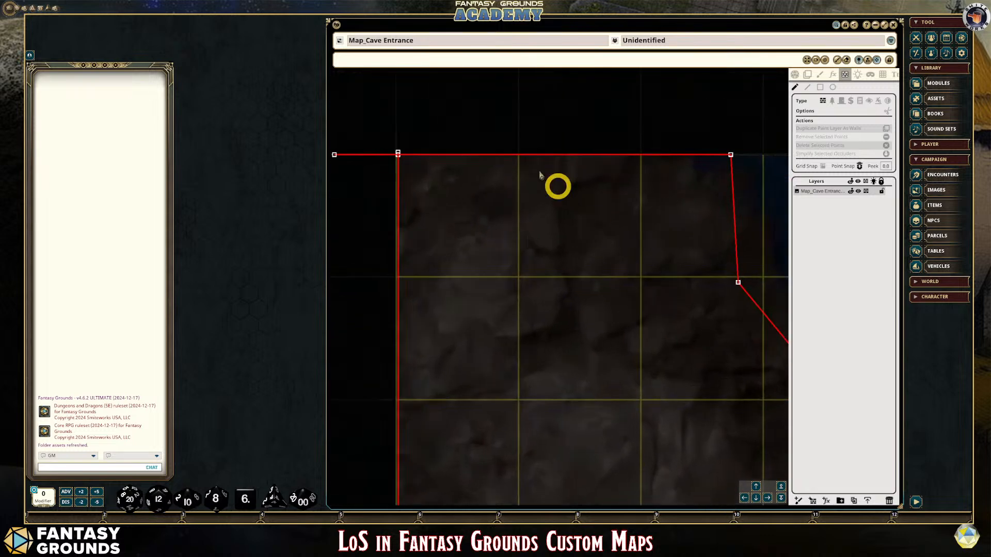
click(398, 153)
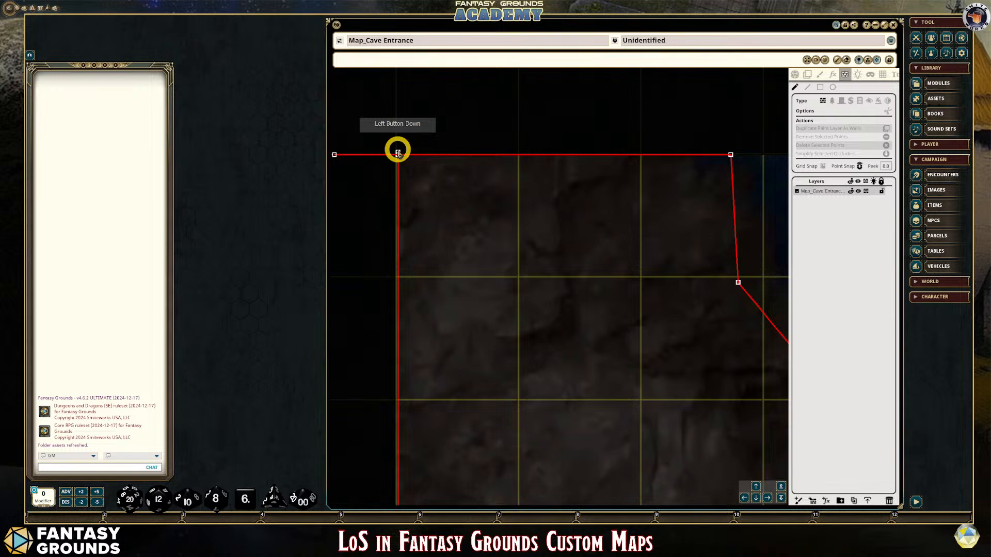
scroll(428, 150, up, 2)
scroll(380, 144, up, 2)
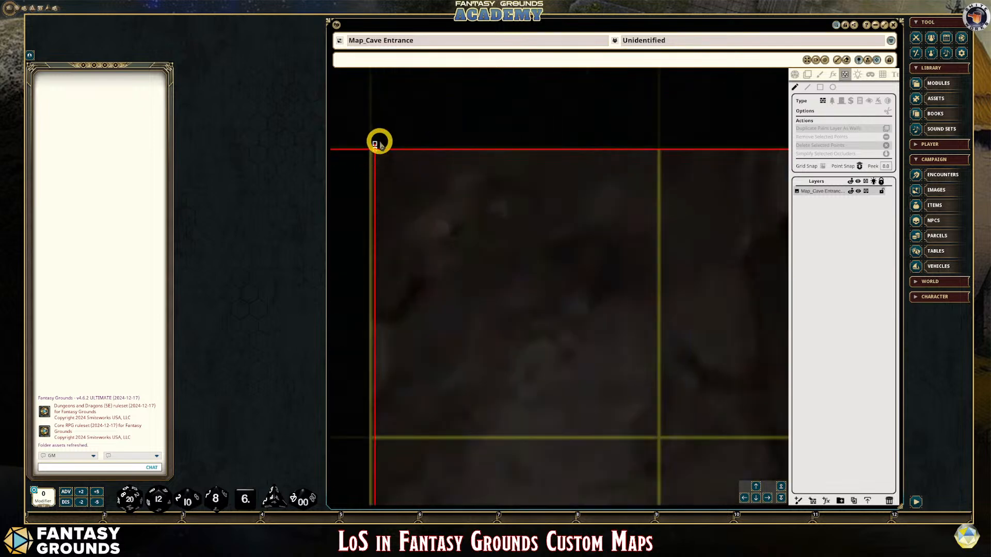
click(374, 147)
scroll(454, 206, down, 2)
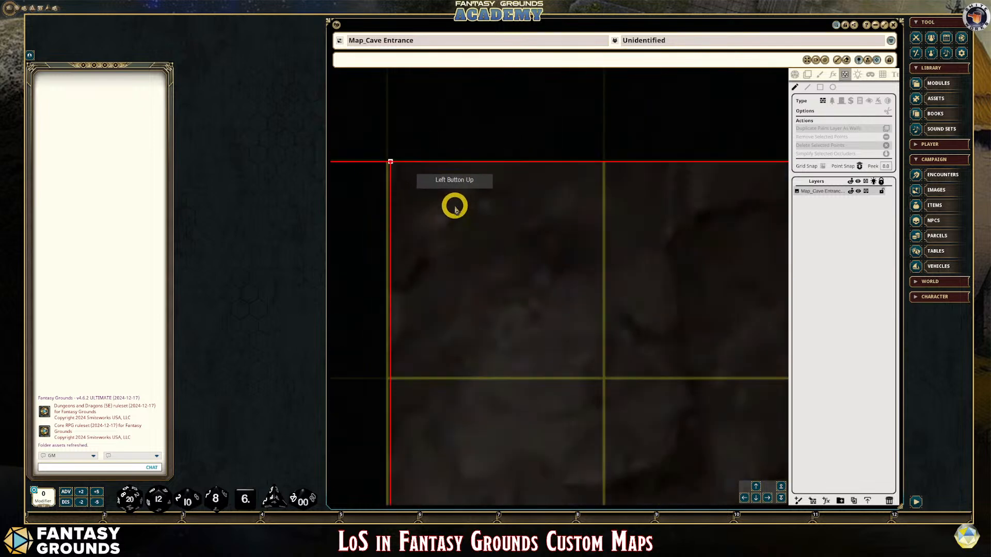
scroll(419, 216, down, 2)
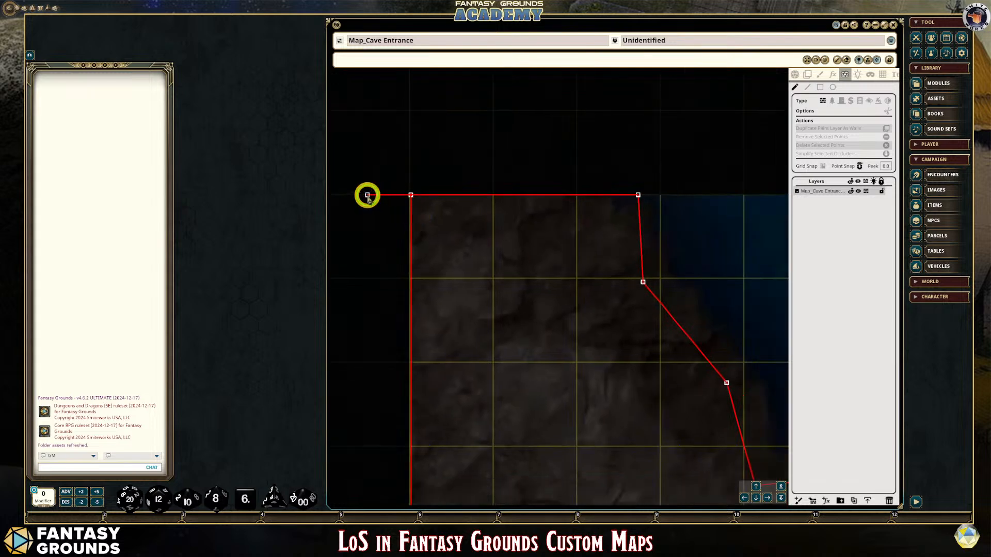
Try once more to delete the northern edge wall's end point overhanging the northwest corner, and undo the deletion.
click(406, 203)
key(ctrl+z)
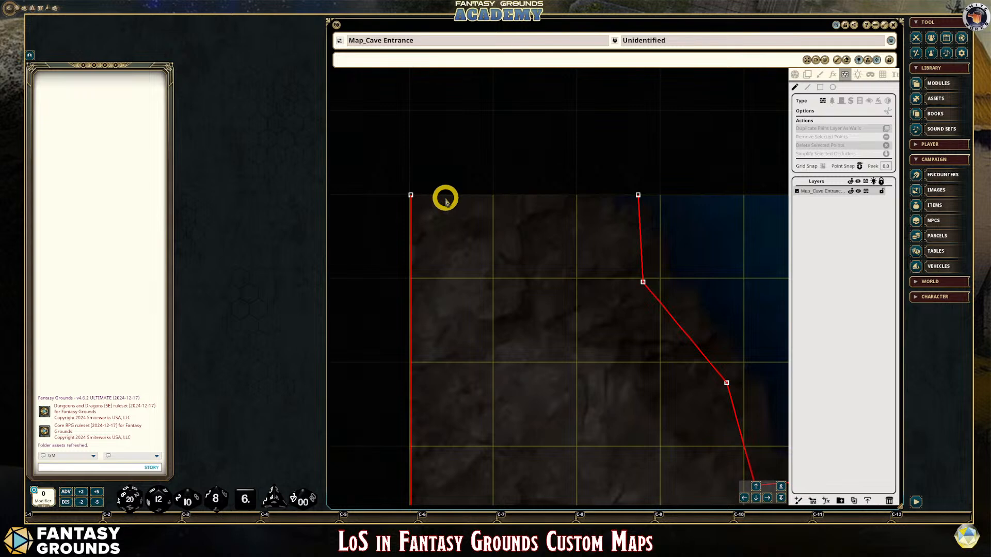
key(ctrl+y)
drag(352, 165, 382, 214)
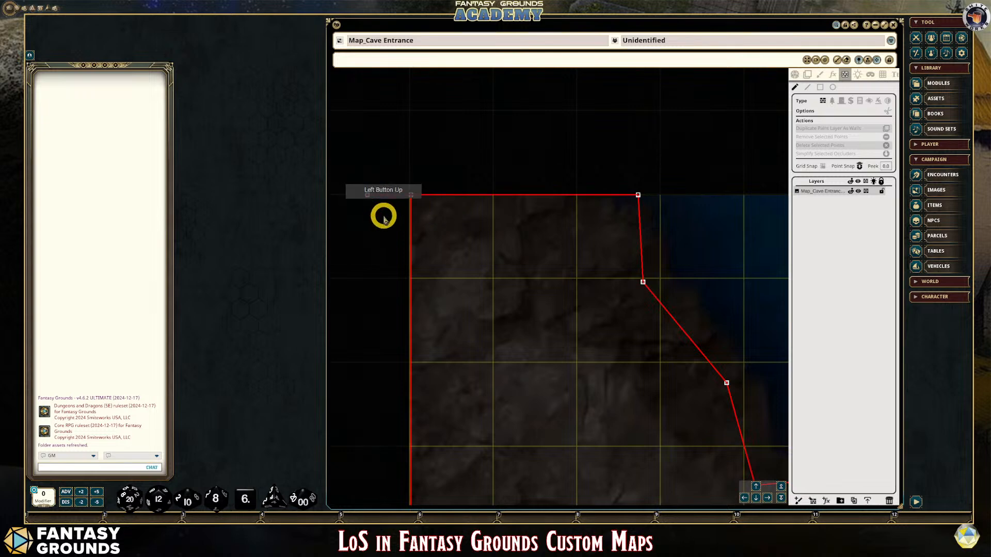
Examine closely how the western edge wall's end point meets the northern edge wall at the map's northwest corner.
scroll(374, 203, up, 3)
scroll(408, 189, up, 2)
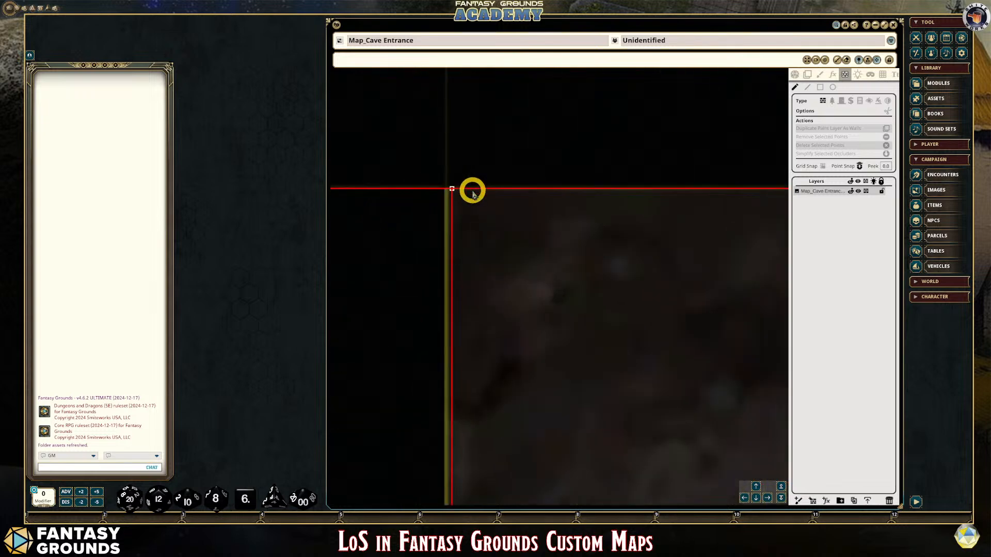
scroll(469, 195, up, 3)
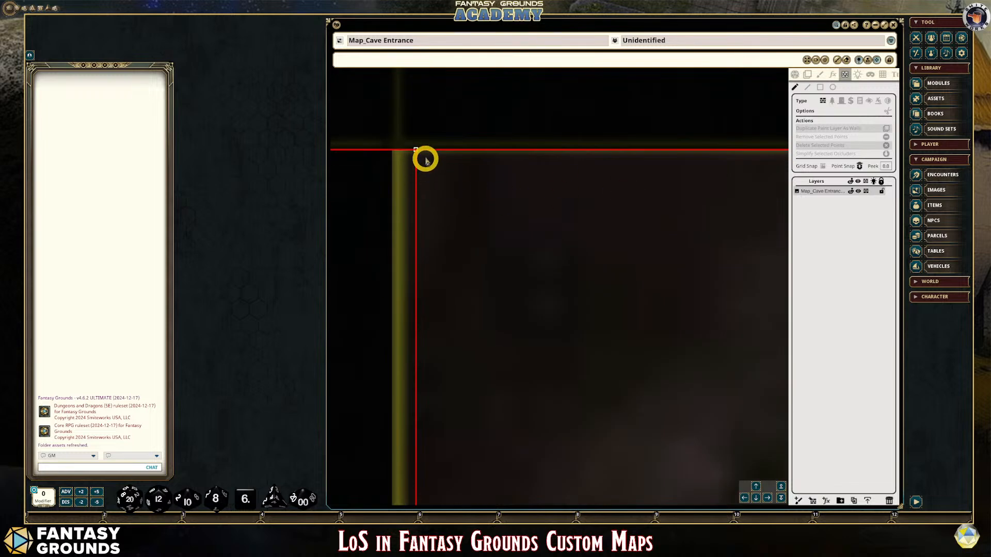
scroll(417, 155, up, 3)
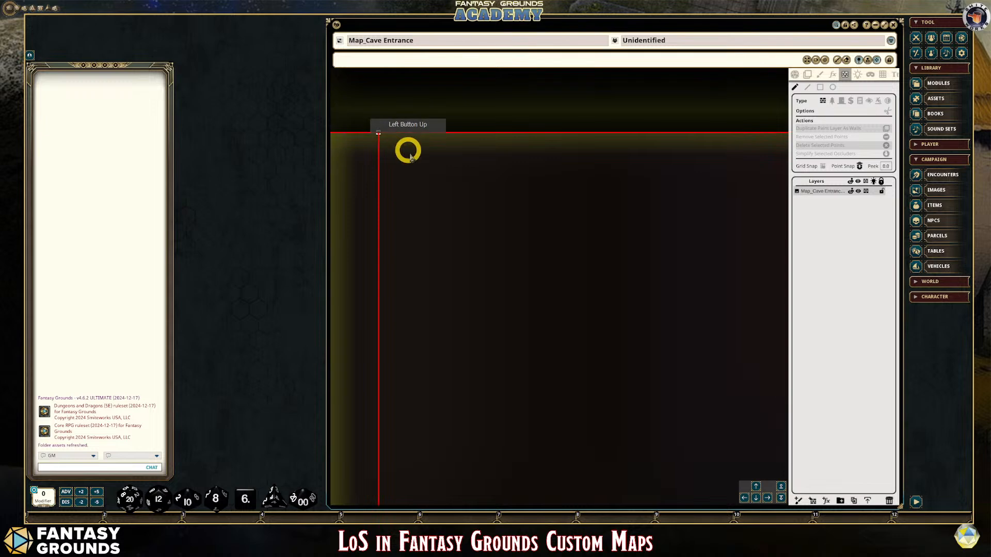
scroll(432, 187, down, 3)
scroll(433, 188, down, 3)
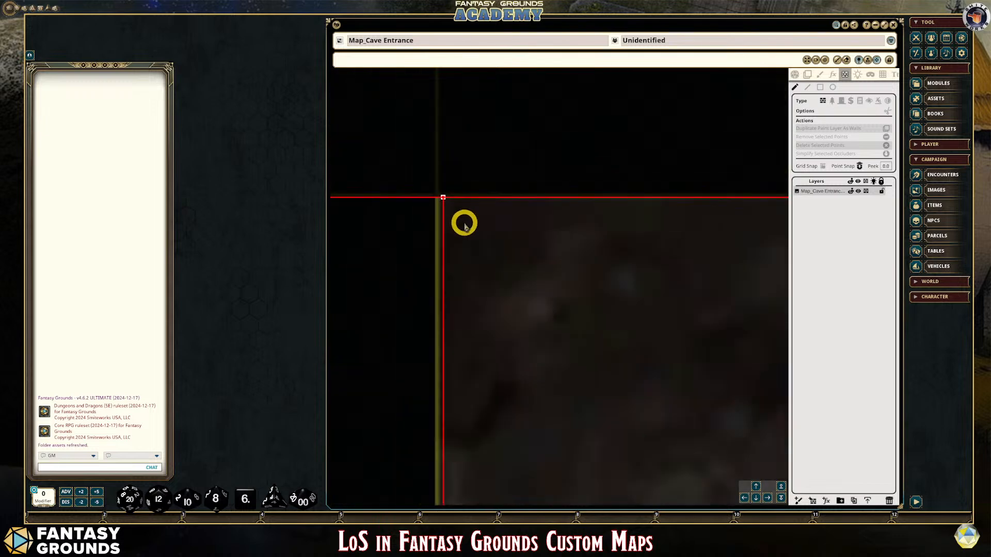
scroll(466, 232, down, 3)
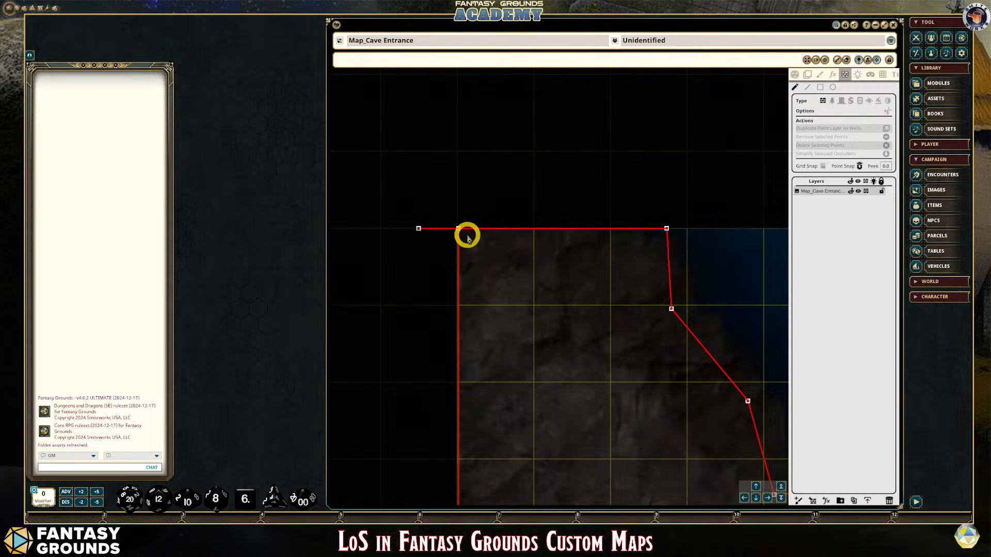
scroll(441, 230, up, 3)
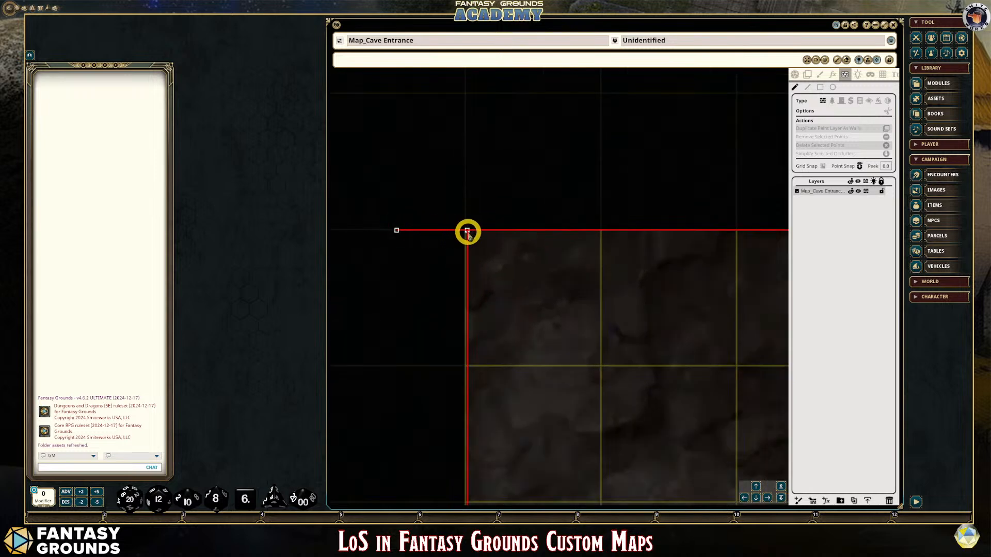
scroll(468, 257, up, 2)
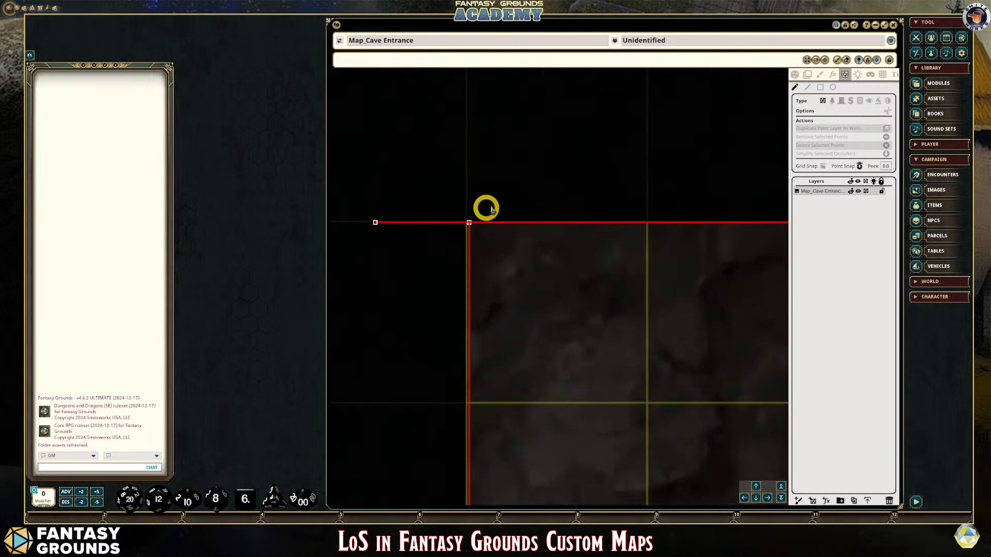
Draw a short diagonal test wall crossing the northern edge wall at the map's northwest corner.
click(809, 88)
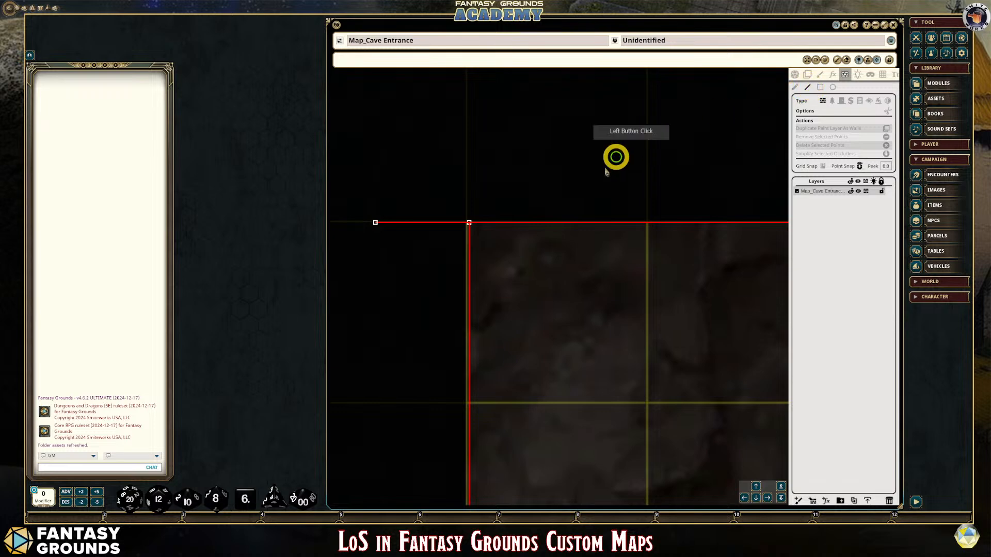
click(441, 205)
click(501, 255)
scroll(454, 269, up, 3)
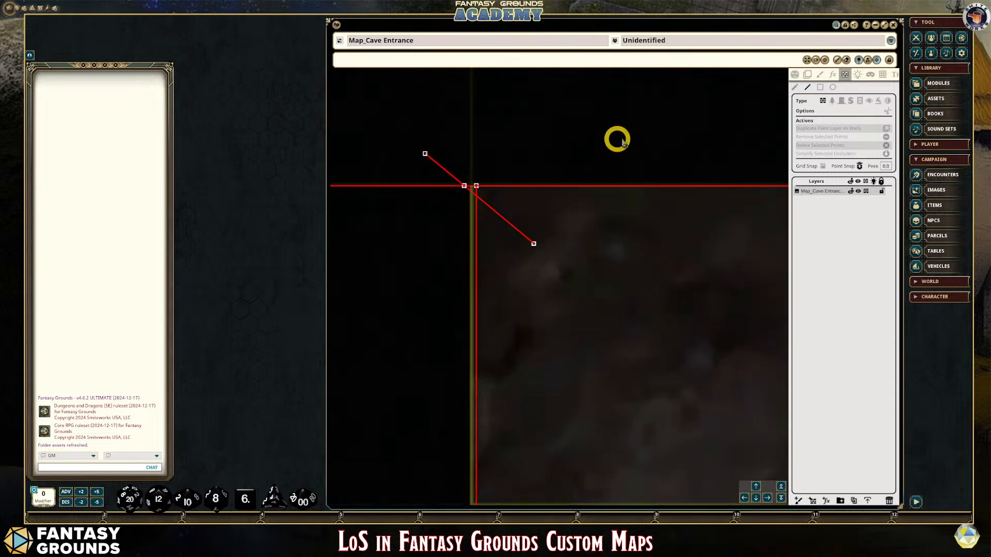
Delete the diagonal test wall at the map's northwest corner.
click(796, 89)
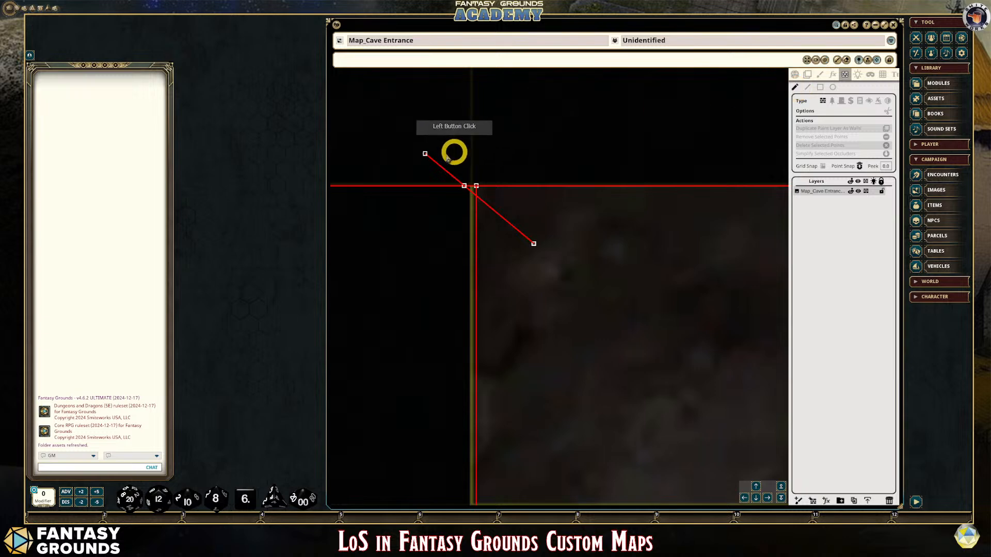
click(425, 154)
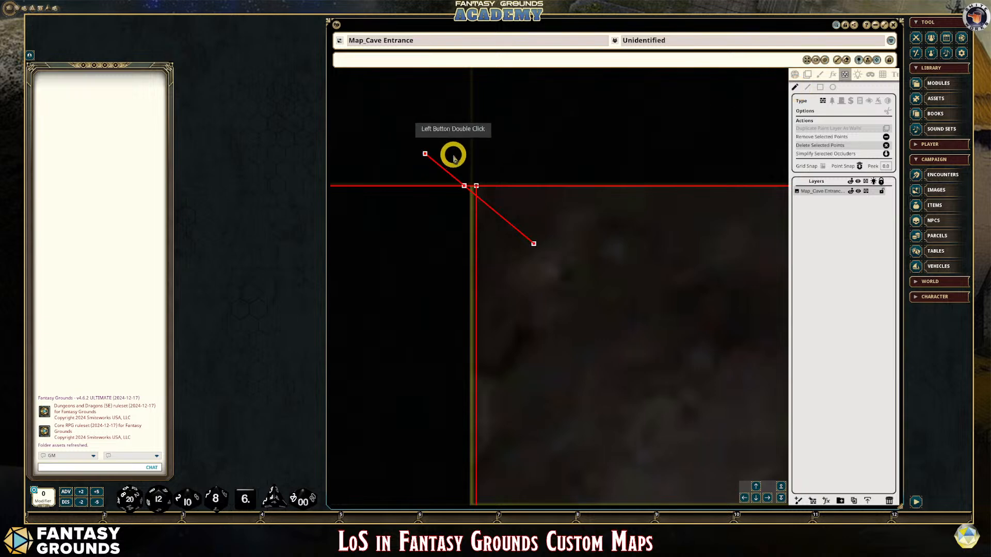
scroll(526, 233, down, 4)
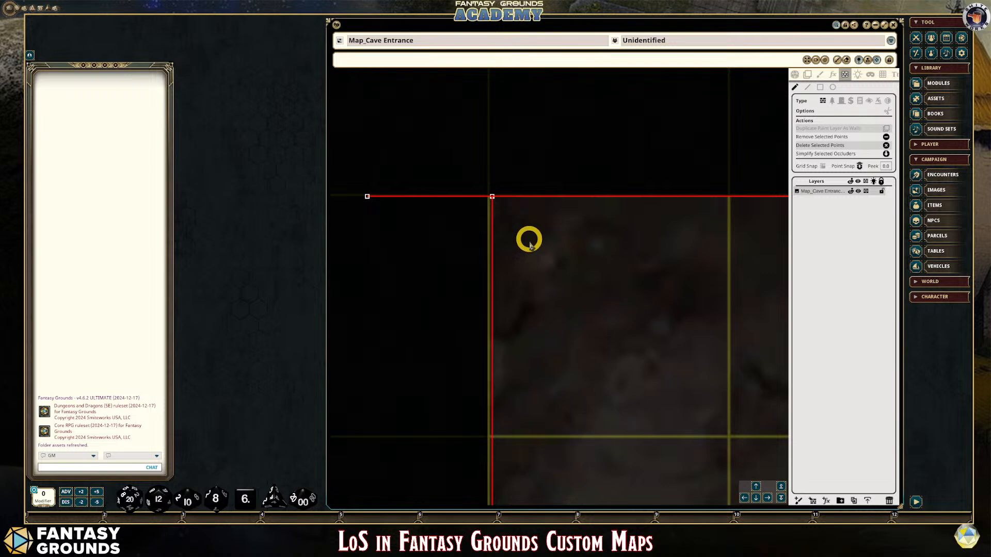
Try deleting the northern edge wall's western end point after the crossing test, and undo the deletion.
click(411, 207)
click(407, 207)
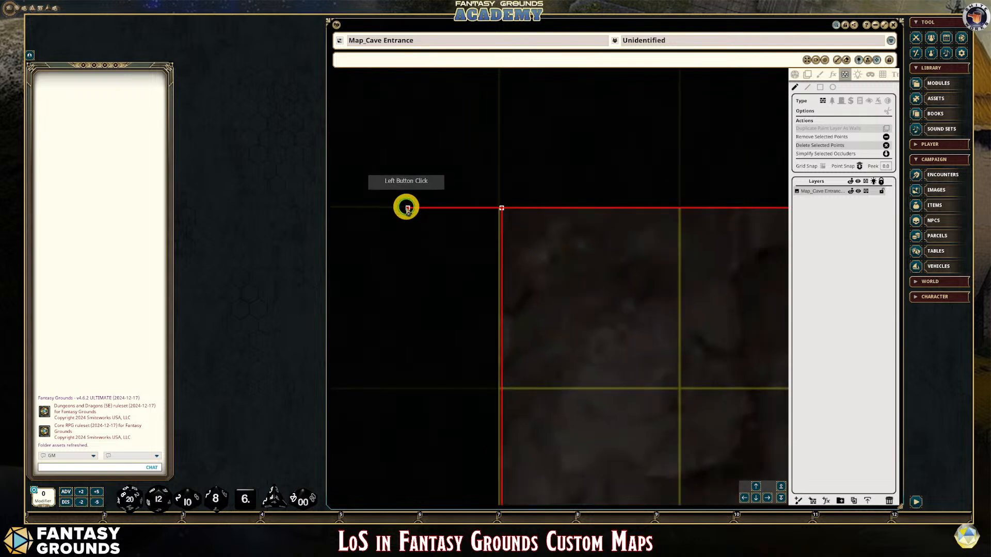
key(Delete)
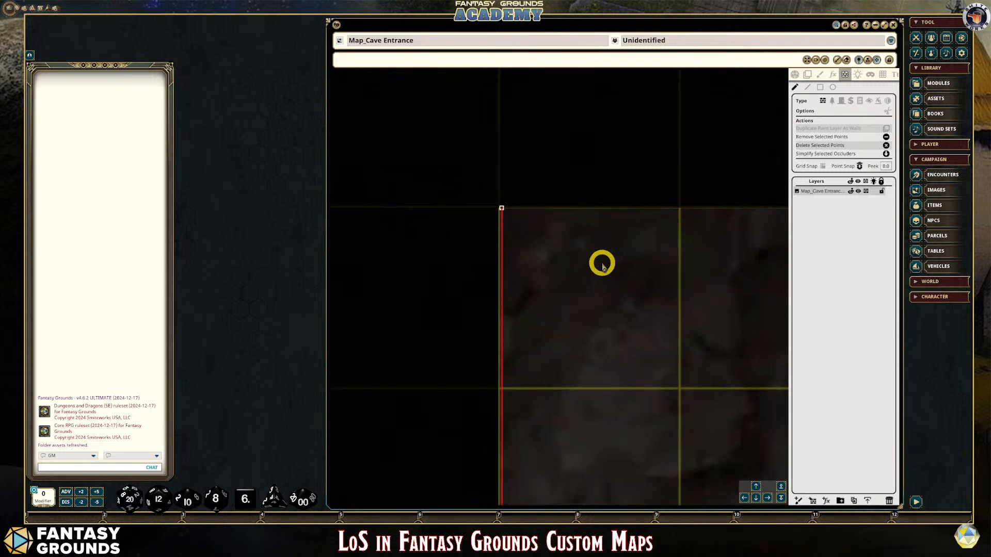
key(ctrl+z)
Move the northern edge wall's overhanging western end point onto the corner point at the map's northwest corner.
scroll(672, 347, down, 3)
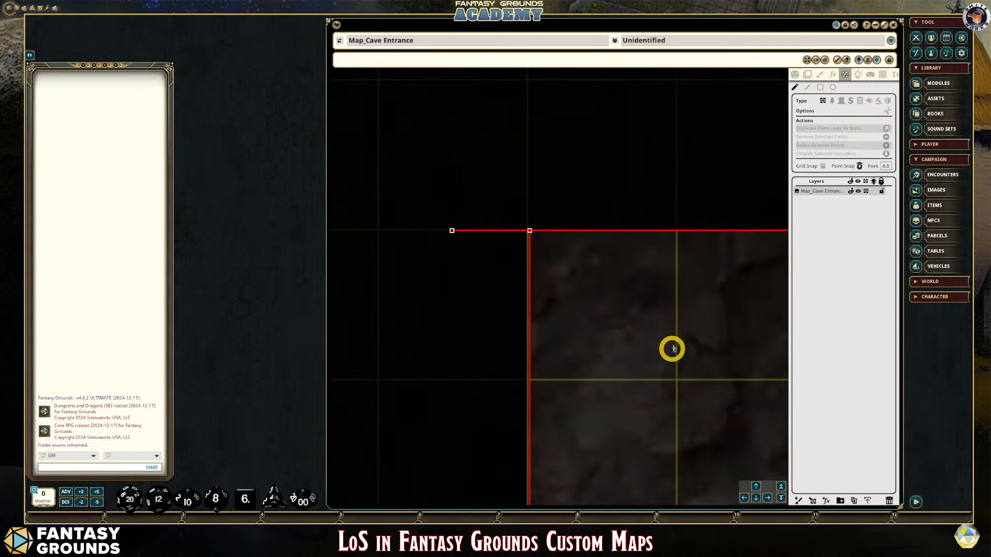
click(768, 499)
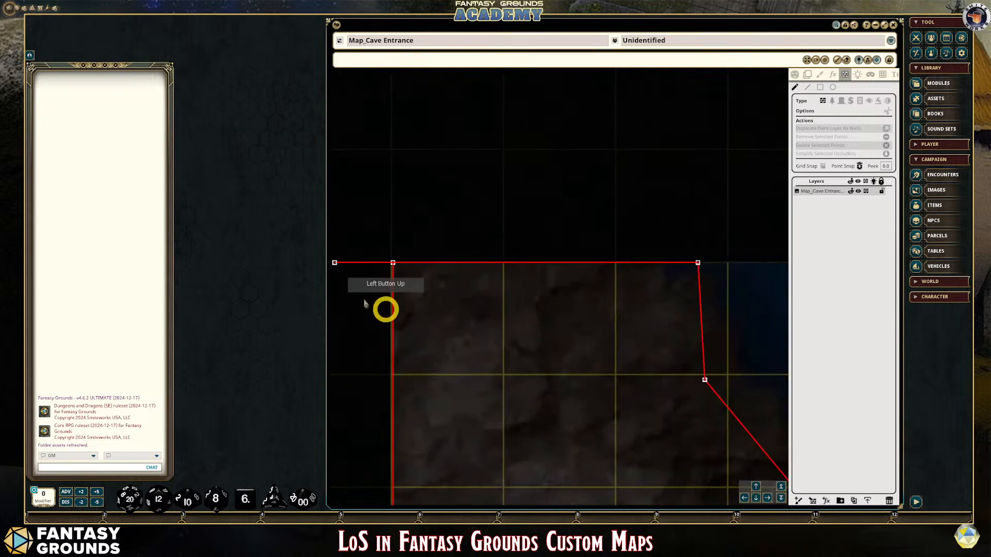
scroll(351, 294, up, 2)
drag(331, 252, 409, 252)
scroll(597, 364, down, 2)
scroll(597, 364, down, 1)
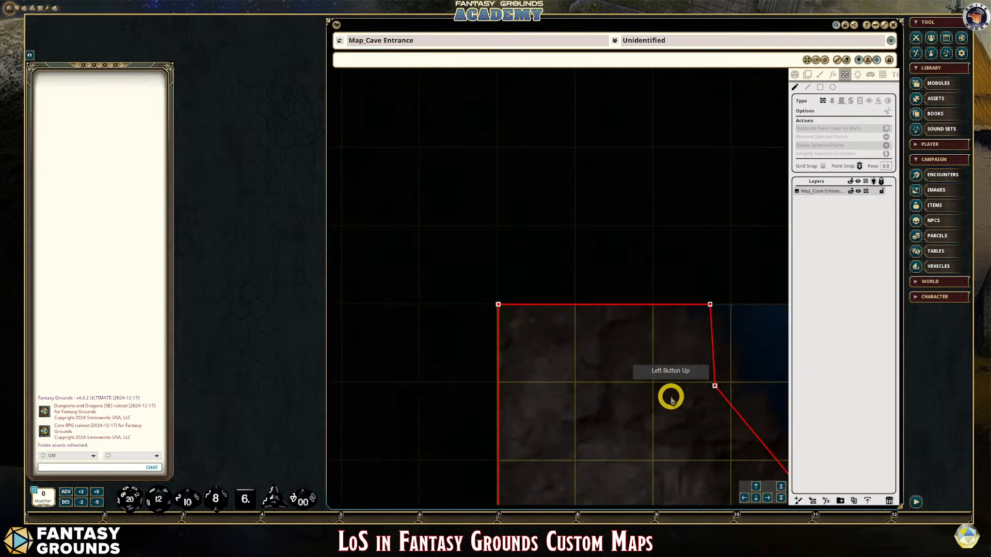
Align the end point at the southern tip of the northwestern rock formation's wall with the western edge wall.
click(756, 498)
click(766, 498)
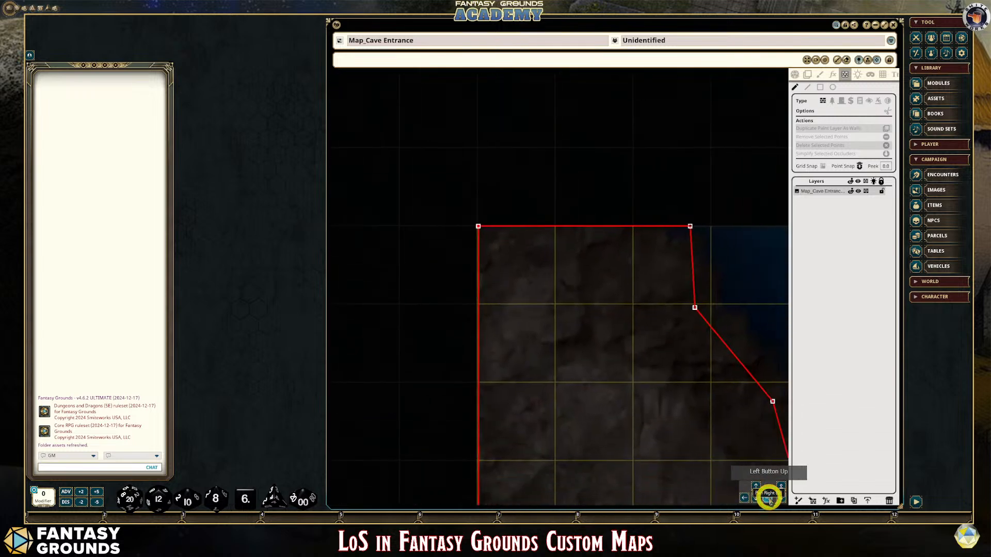
scroll(756, 502, down, 2)
click(756, 498)
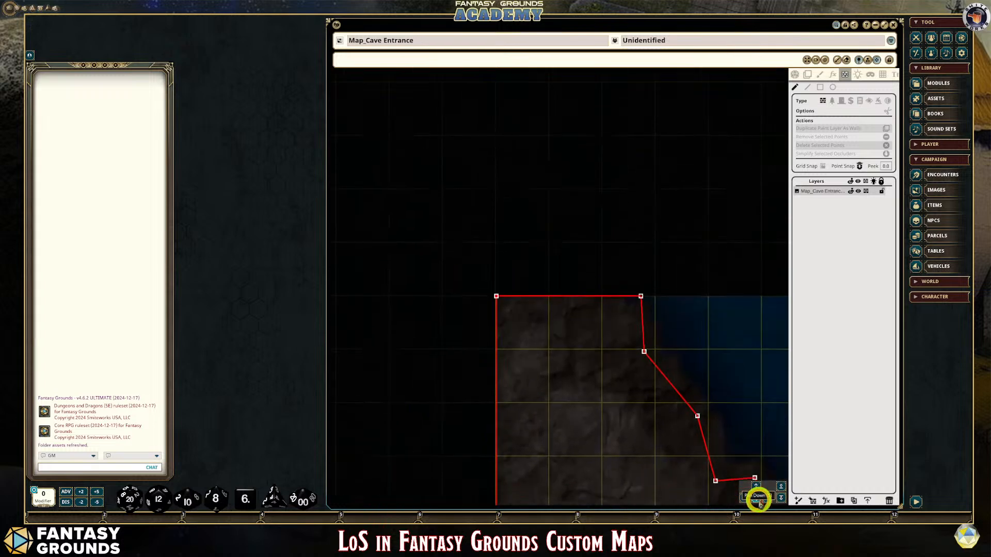
drag(759, 499, 755, 498)
scroll(645, 446, down, 1)
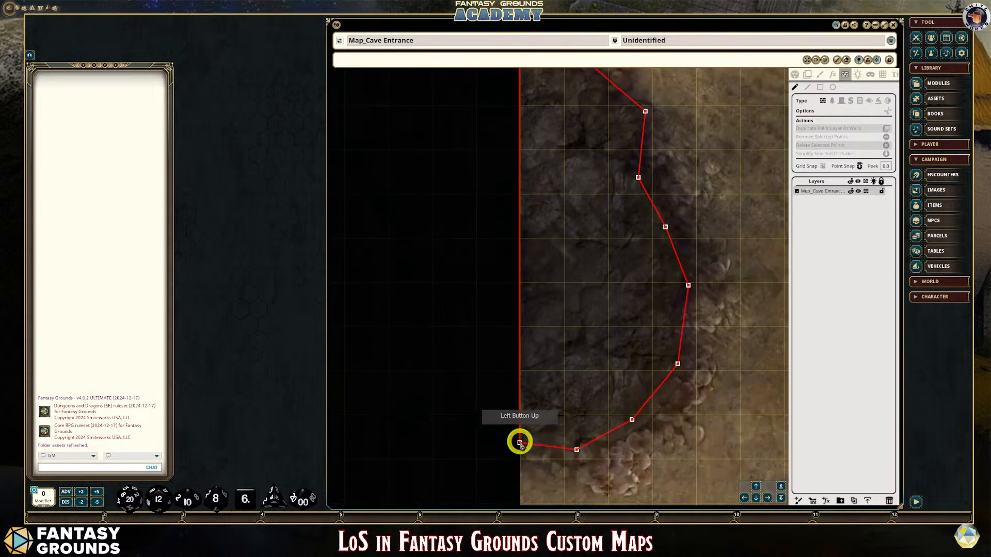
drag(519, 443, 521, 443)
Remove the next formation's western wall point overhanging north of its junction, and move the adjoining wall's overhanging end point onto that junction.
drag(755, 486, 755, 486)
scroll(502, 213, up, 5)
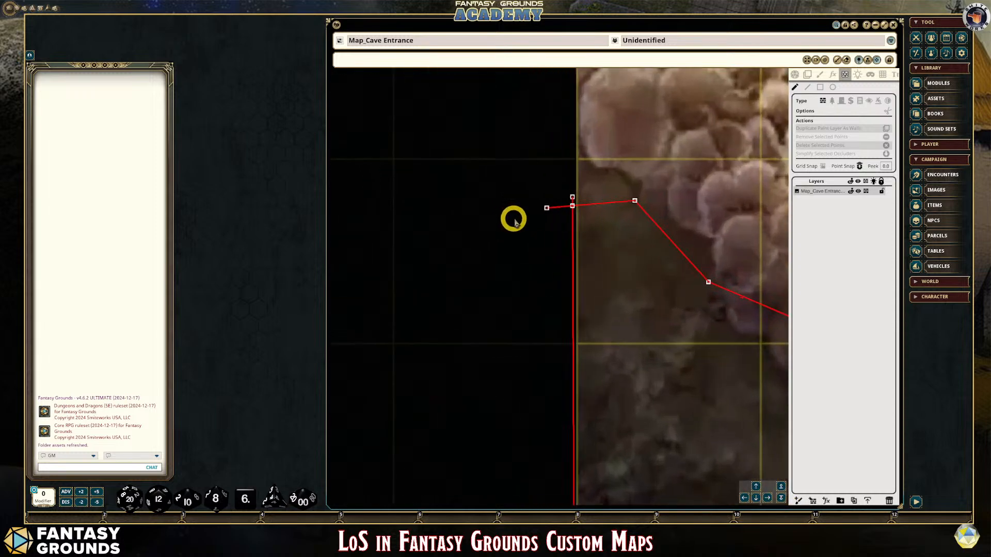
scroll(589, 227, up, 2)
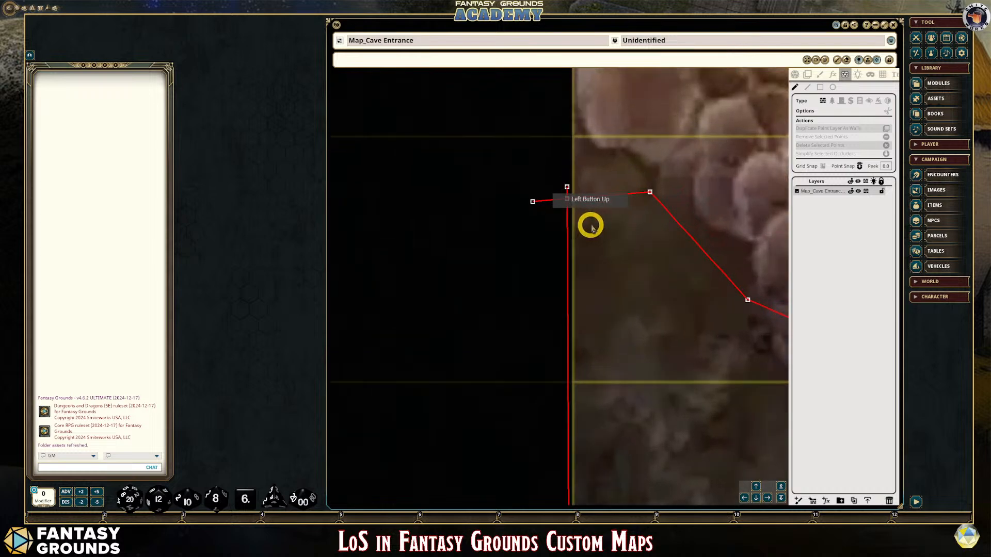
scroll(571, 197, up, 5)
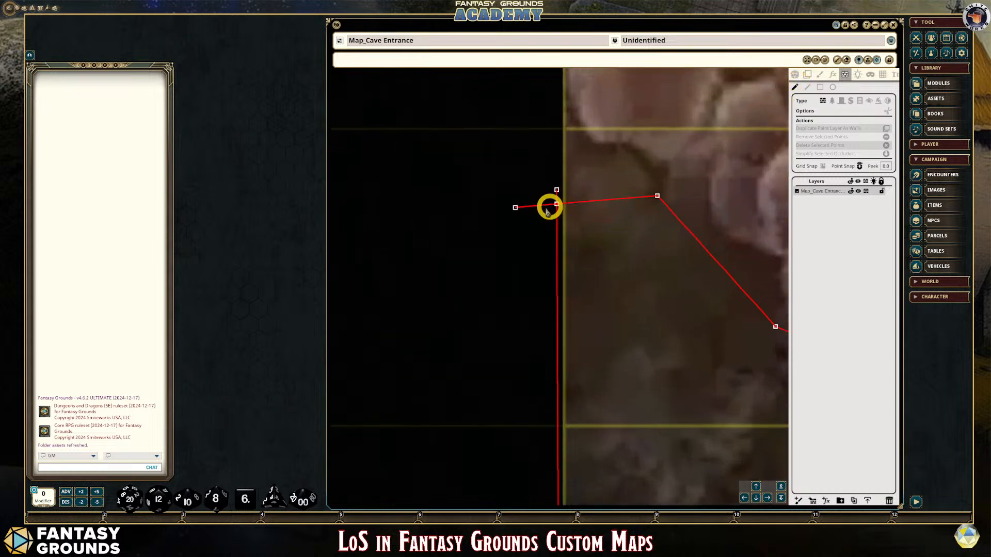
click(623, 196)
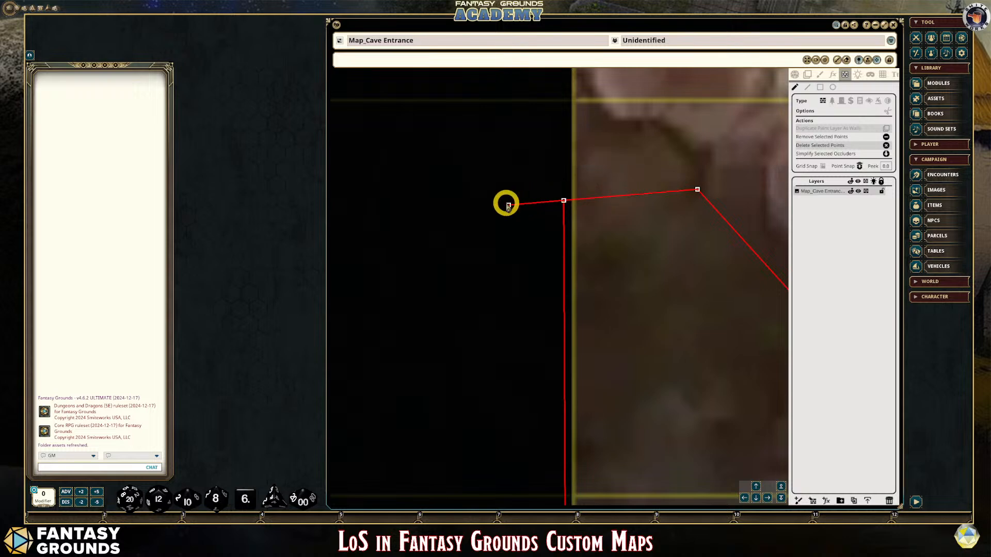
drag(509, 206, 564, 201)
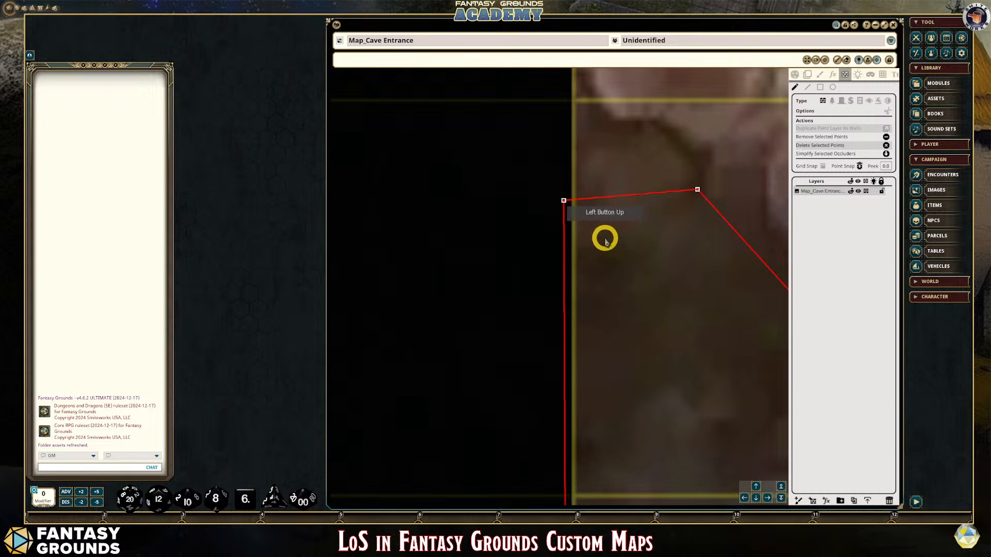
Move the wall point just east of the western edge junction slightly northwest, closer to the rock cluster.
click(564, 200)
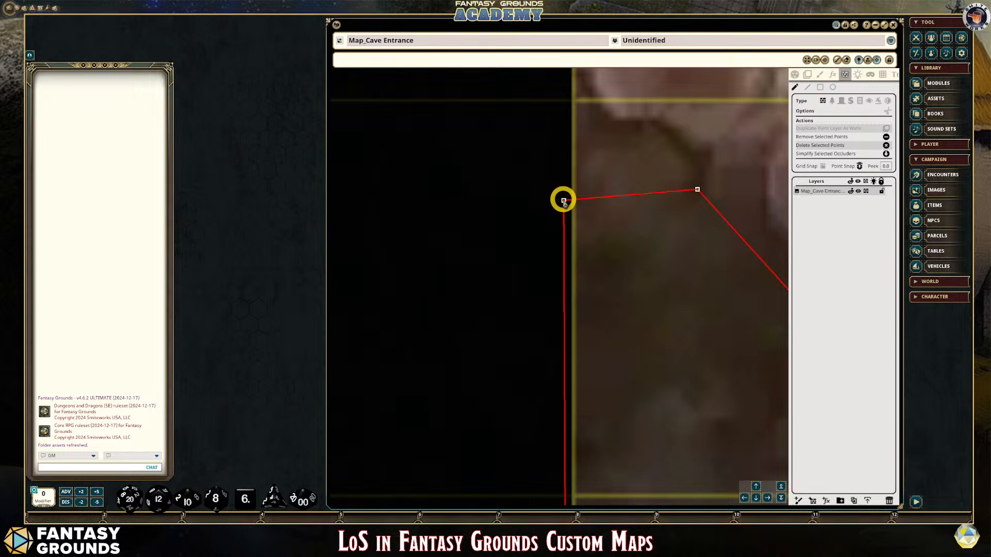
scroll(566, 171, up, 2)
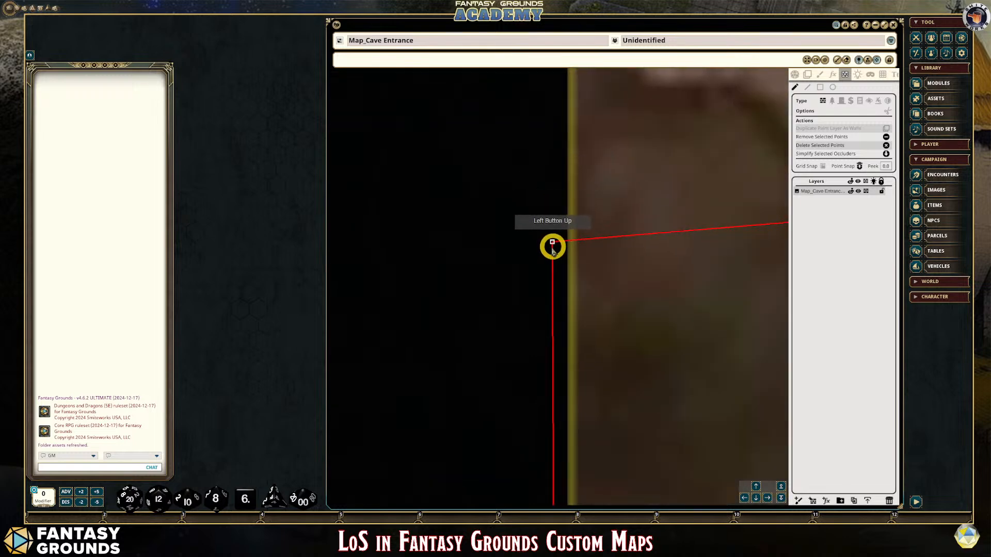
drag(522, 205, 557, 239)
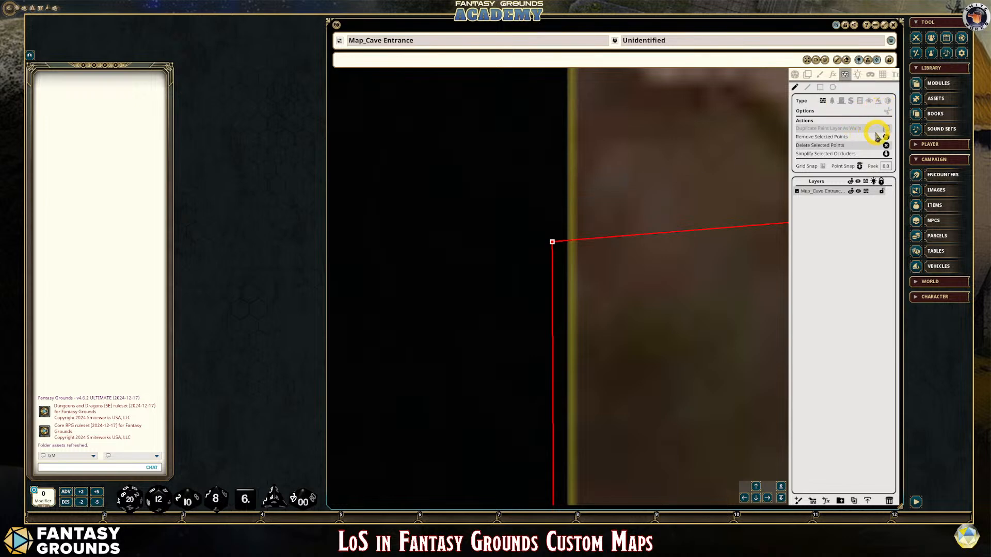
click(552, 242)
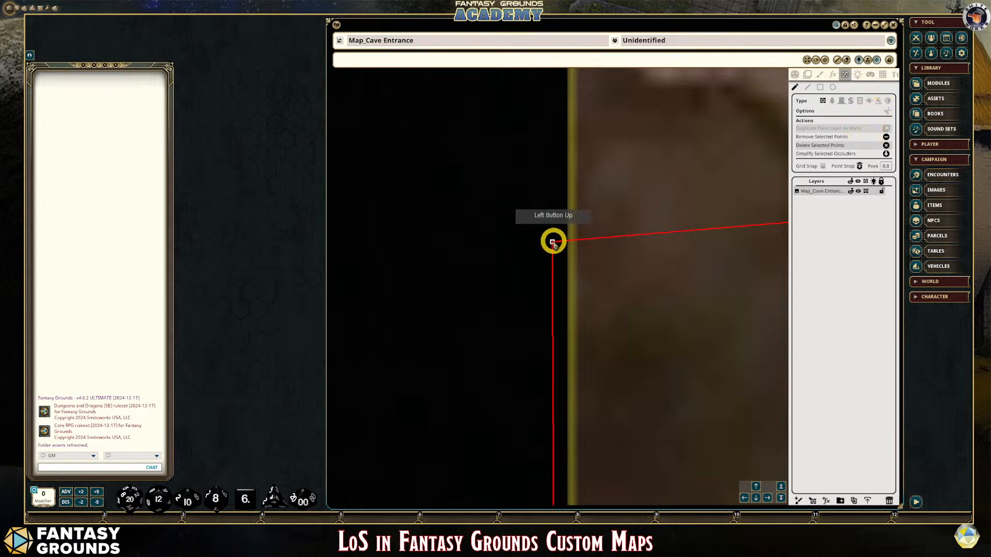
scroll(594, 258, down, 5)
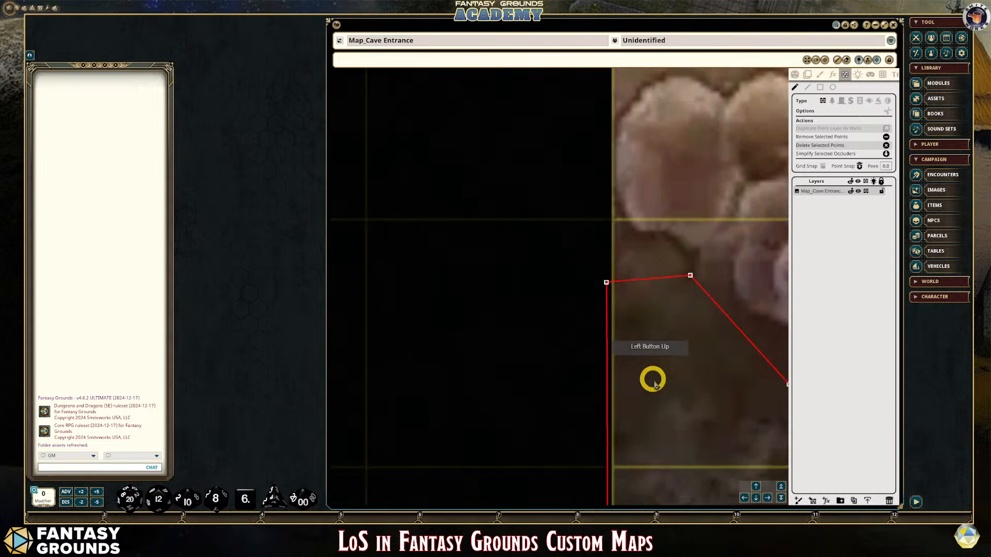
mouse_move(677, 262)
mouse_down()
mouse_move(693, 280)
mouse_move(670, 256)
mouse_up()
Delete the northern edge wall's western end point that overhangs its crossing with the wall on the river's eastern bank.
scroll(757, 478, down, 1)
click(767, 498)
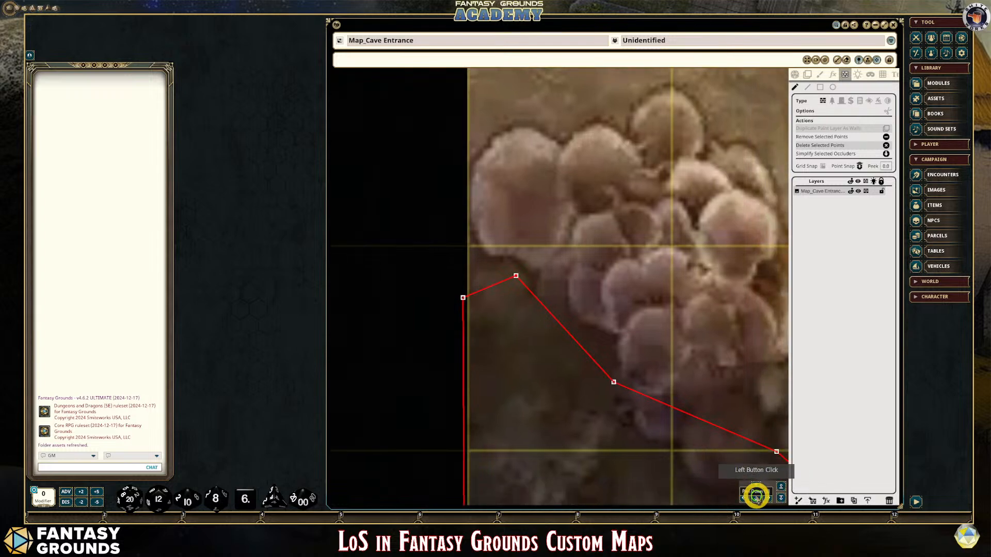
scroll(686, 450, down, 4)
scroll(687, 454, down, 5)
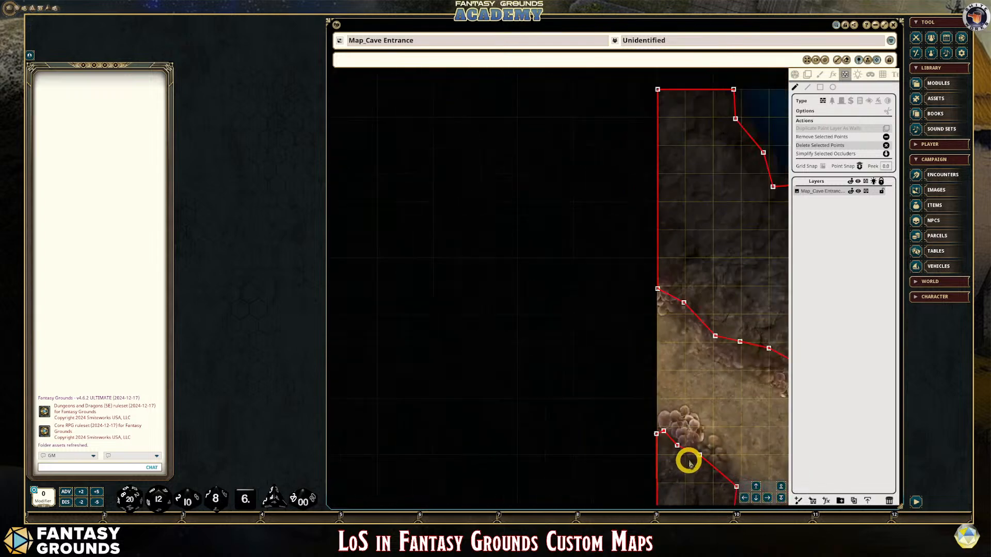
click(766, 497)
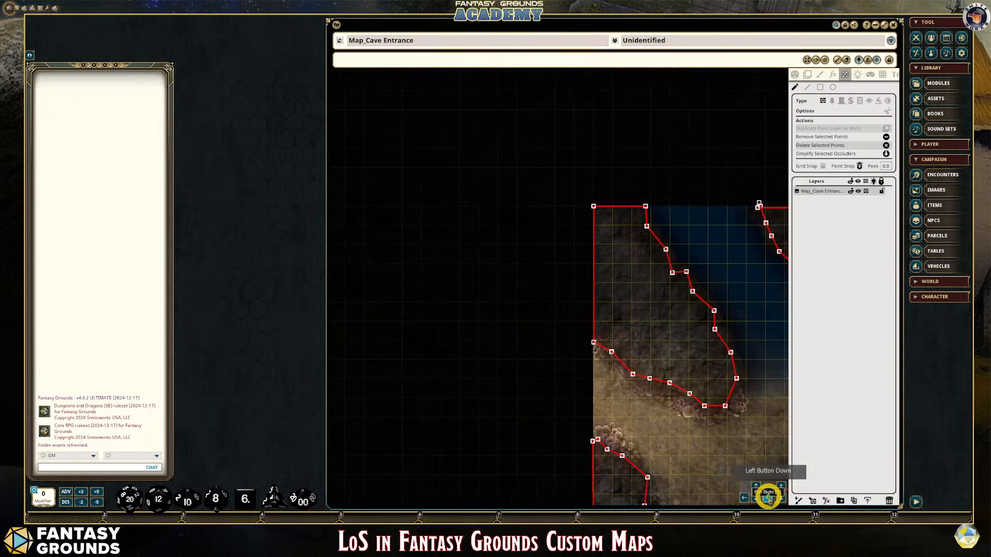
scroll(566, 183, up, 8)
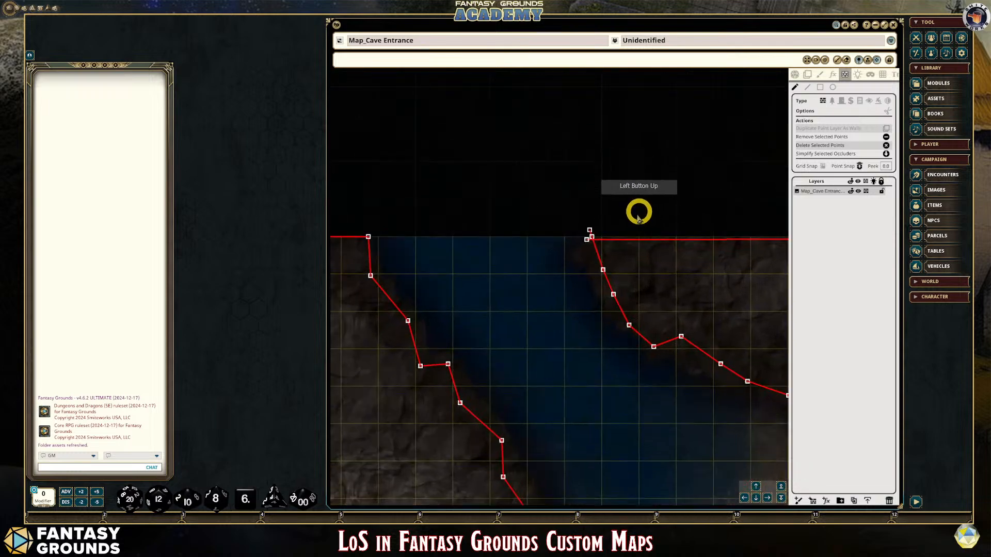
scroll(575, 253, up, 1)
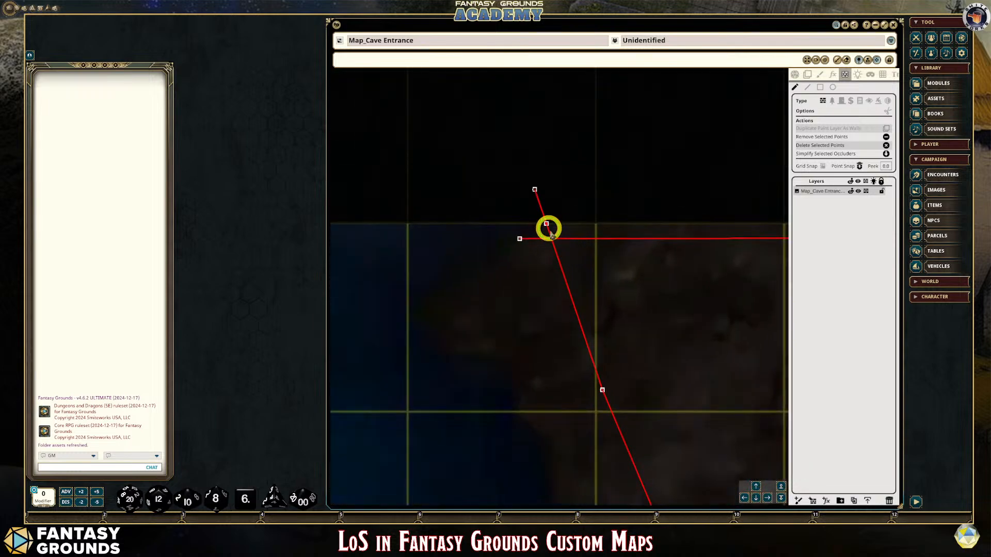
click(552, 238)
scroll(570, 249, up, 3)
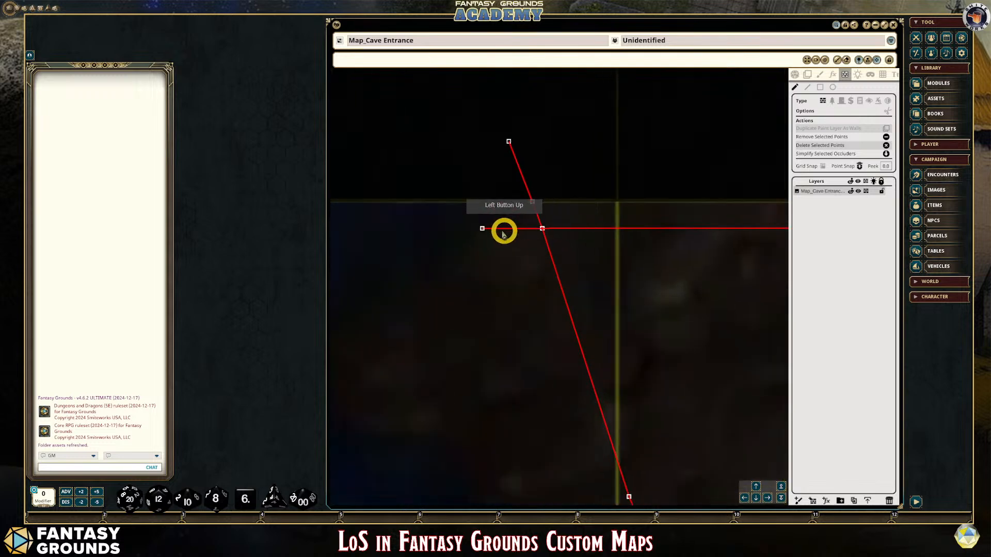
click(582, 252)
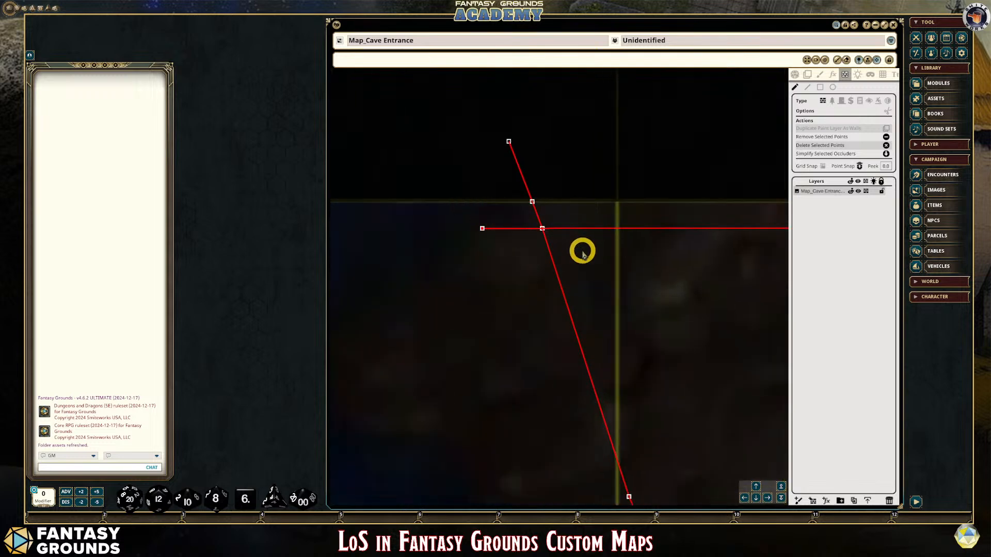
scroll(560, 233, down, 2)
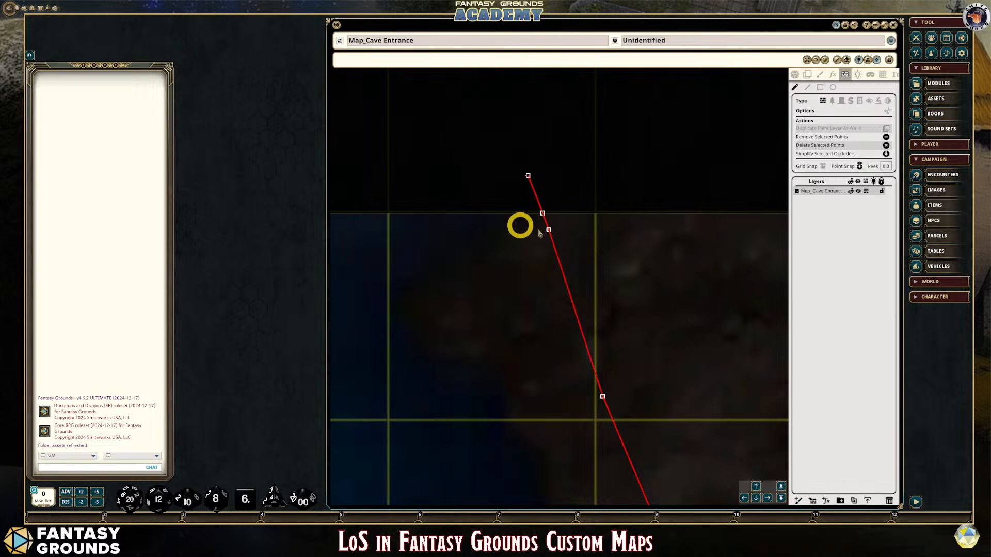
Delete the eastern riverbank wall's end point overhanging north of the map edge.
scroll(568, 235, up, 1)
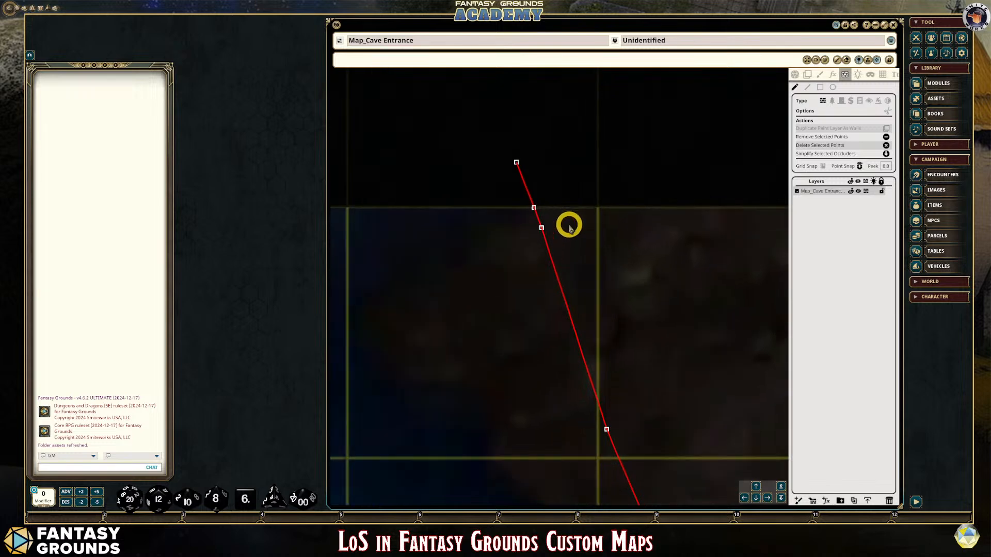
click(517, 162)
key(Delete)
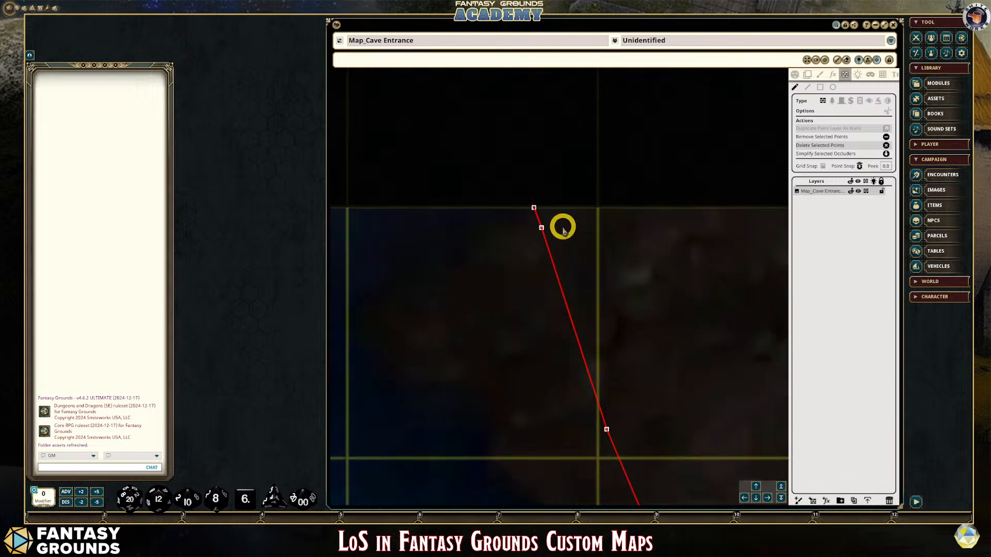
Redraw the northern edge wall as a line from the formation's northeastern end point to just west of the riverbank wall.
scroll(756, 299, down, 2)
click(768, 498)
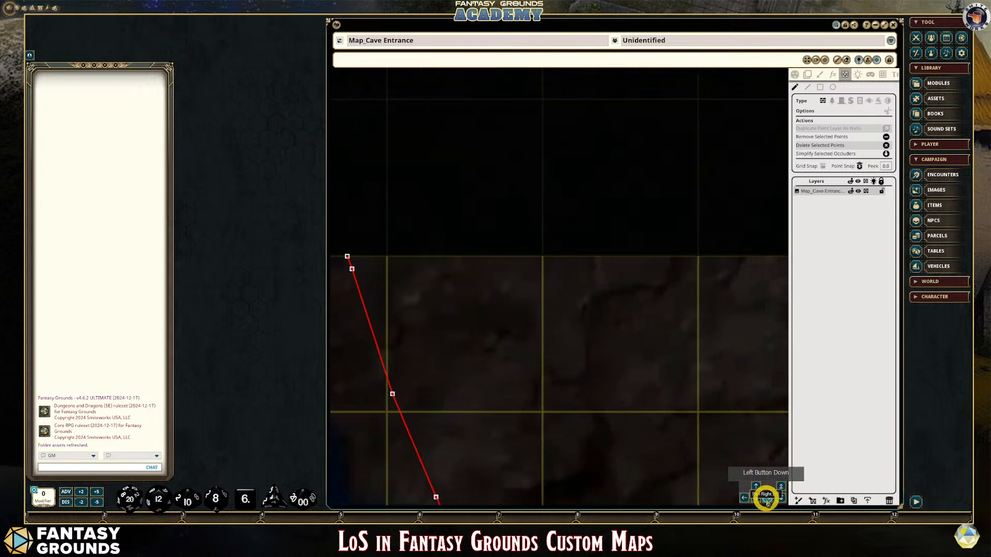
scroll(698, 423, down, 3)
click(756, 498)
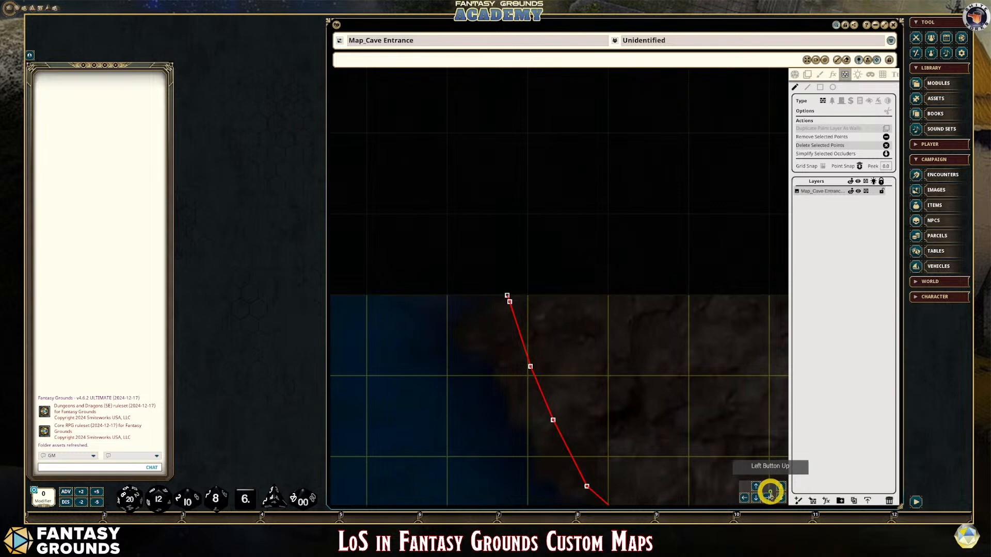
click(767, 498)
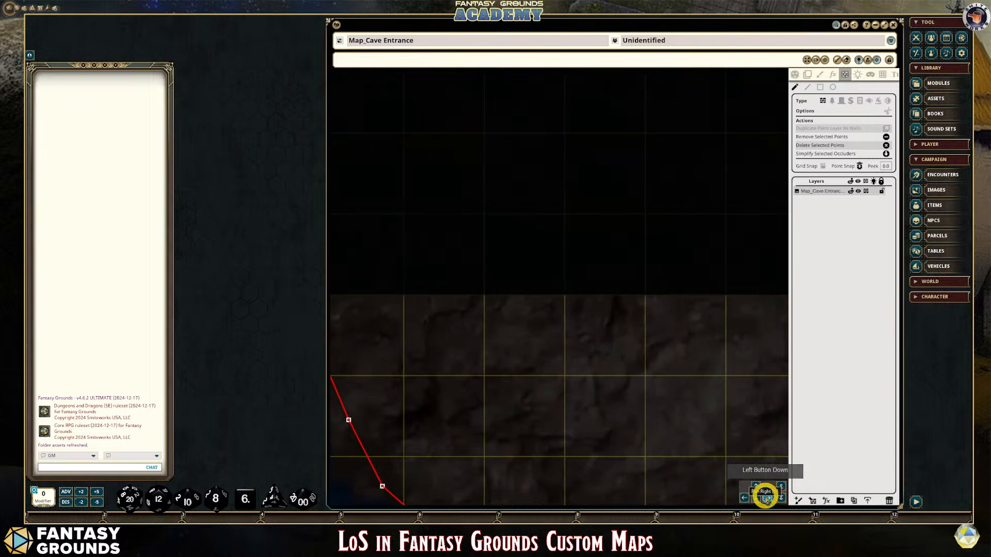
scroll(718, 431, down, 3)
click(767, 498)
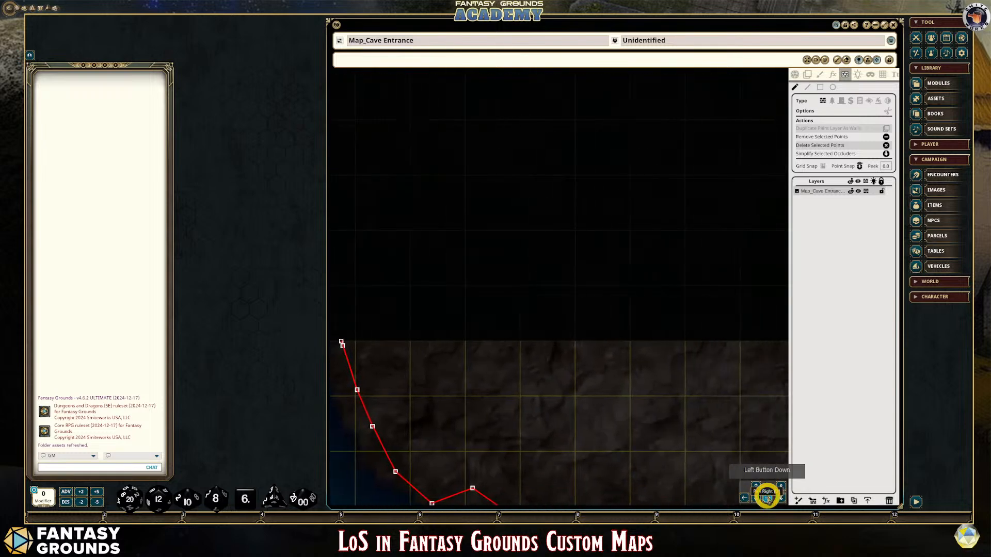
scroll(694, 445, down, 3)
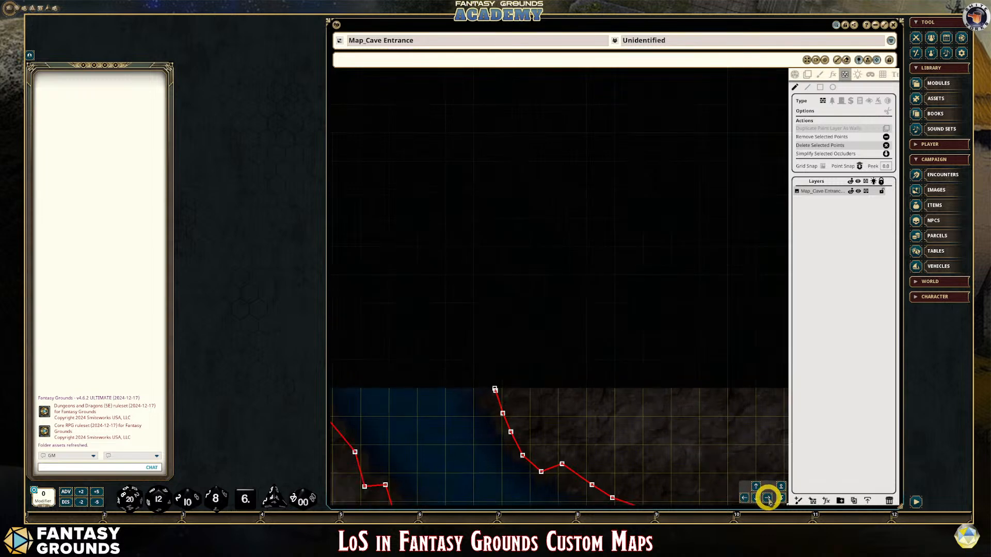
click(767, 498)
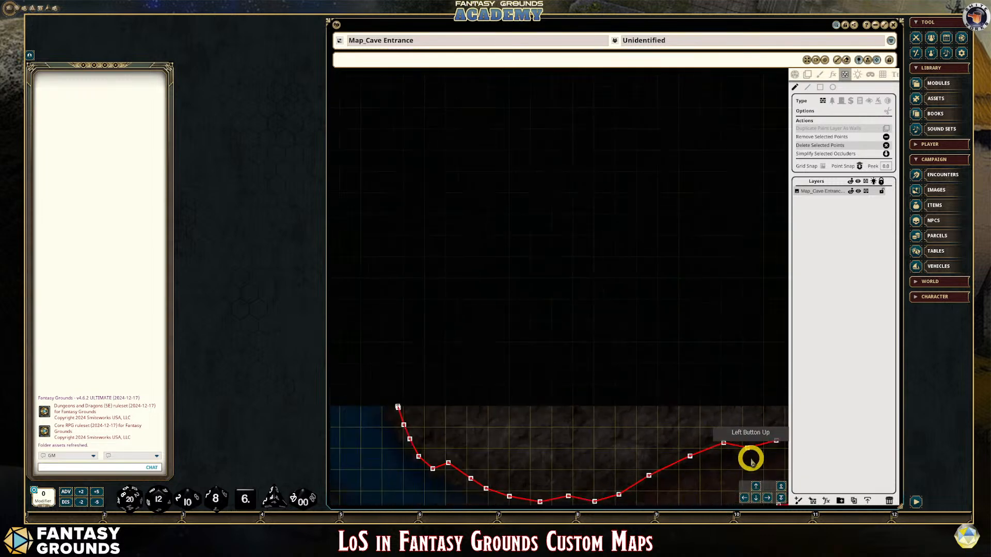
scroll(751, 459, down, 3)
click(765, 498)
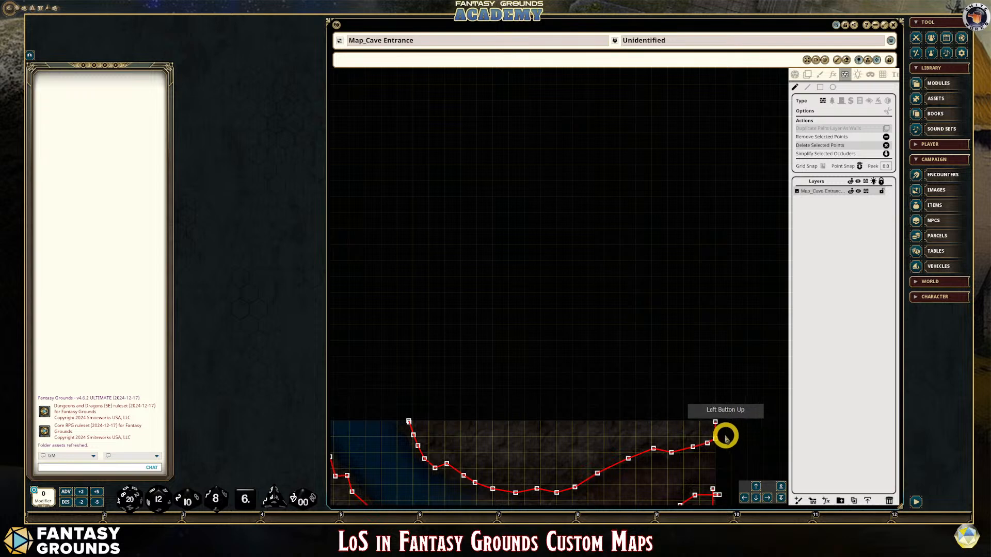
click(715, 422)
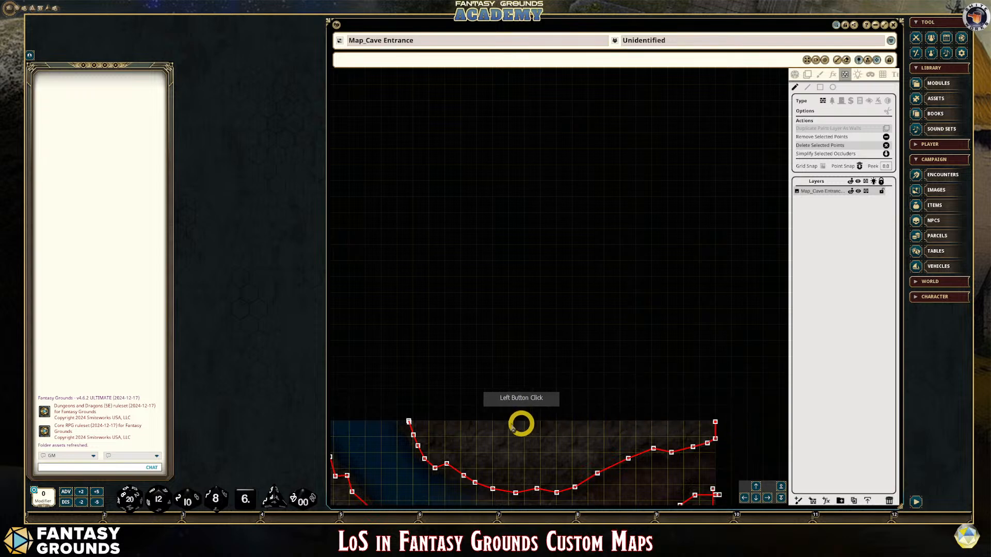
click(810, 89)
click(715, 423)
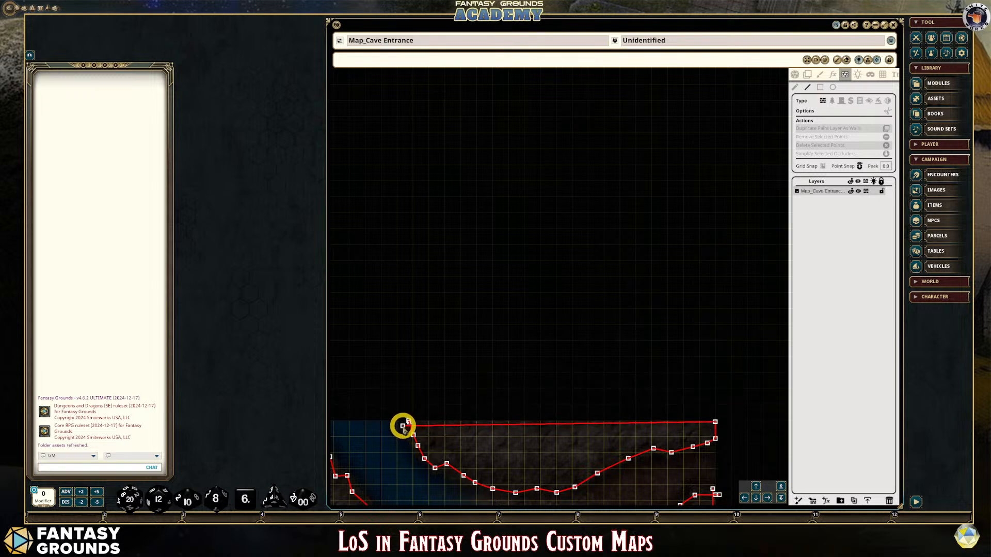
click(403, 426)
Remove the redrawn edge wall's overhanging western end point and the riverbank wall's two points north of the junction.
scroll(385, 429, up, 5)
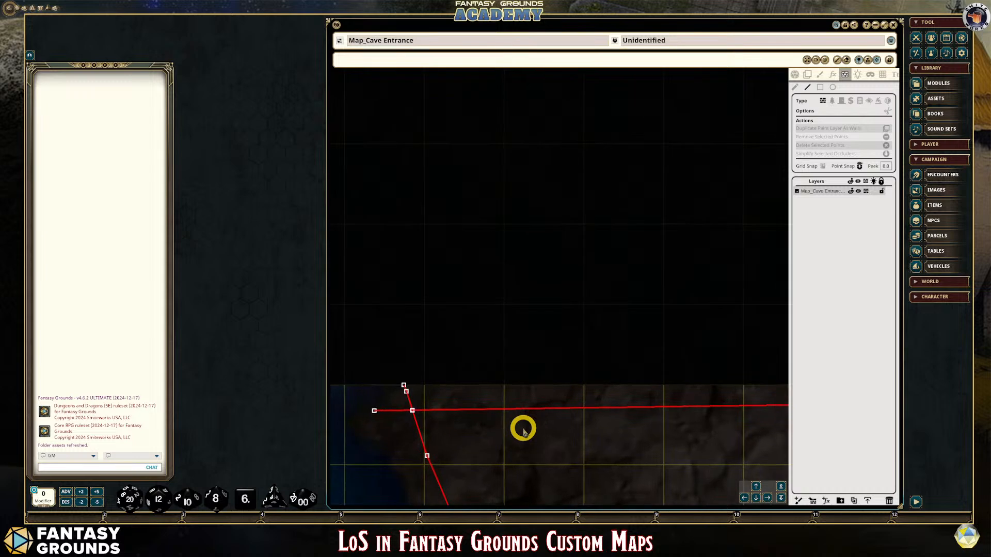
drag(384, 414, 429, 415)
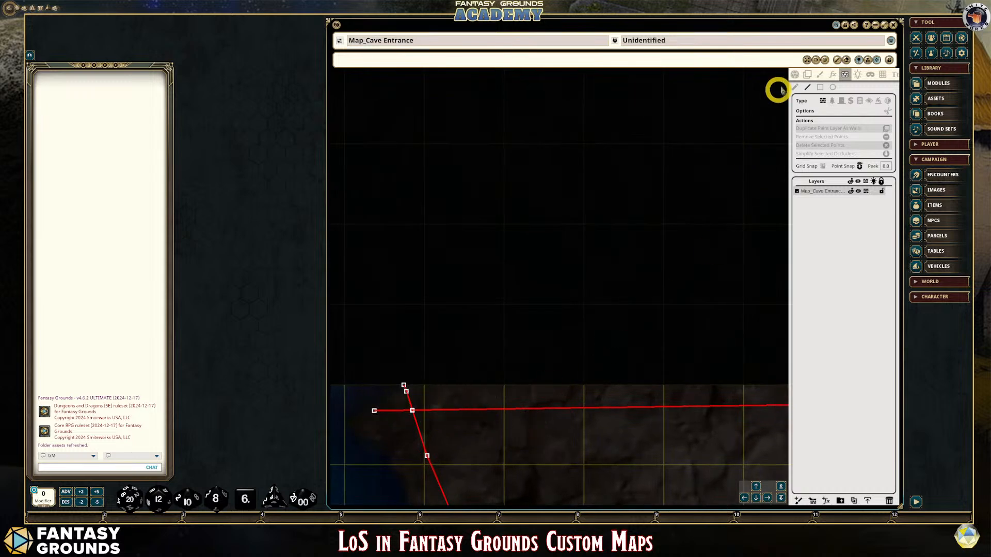
click(375, 411)
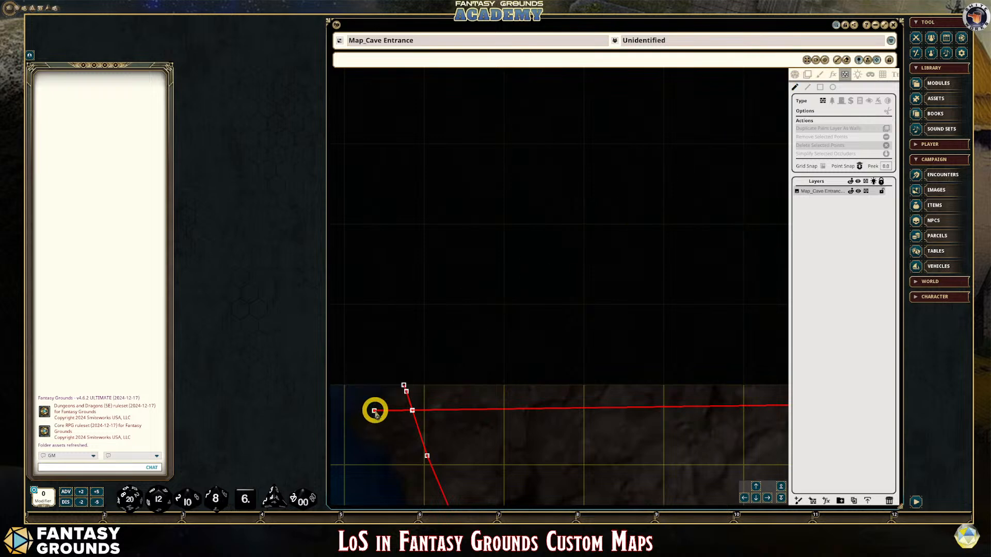
scroll(441, 421, up, 3)
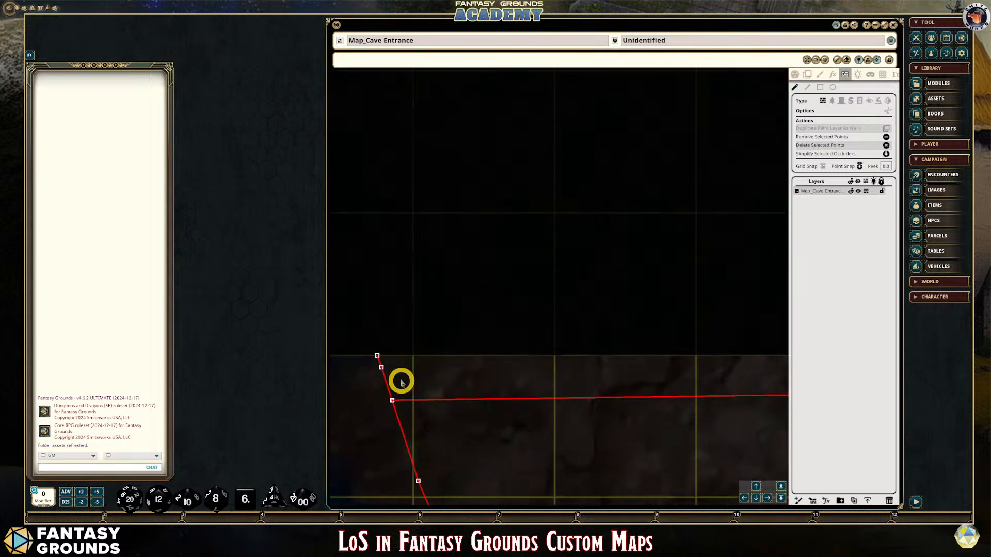
click(377, 355)
key(Delete)
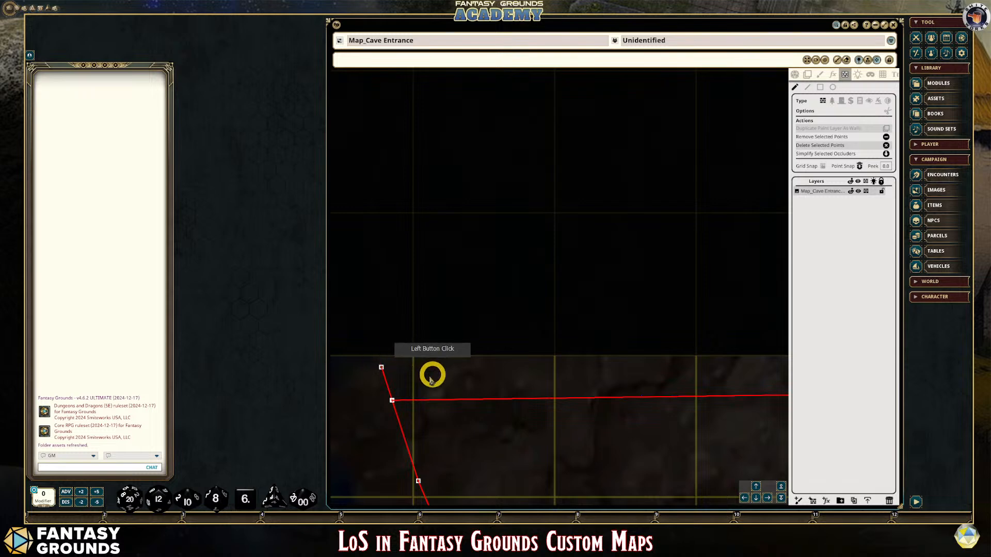
click(380, 367)
key(Delete)
Move the edge wall's and riverbank wall's end points up so they cross at the map's northern border, and remove the overhangs.
drag(393, 399, 352, 361)
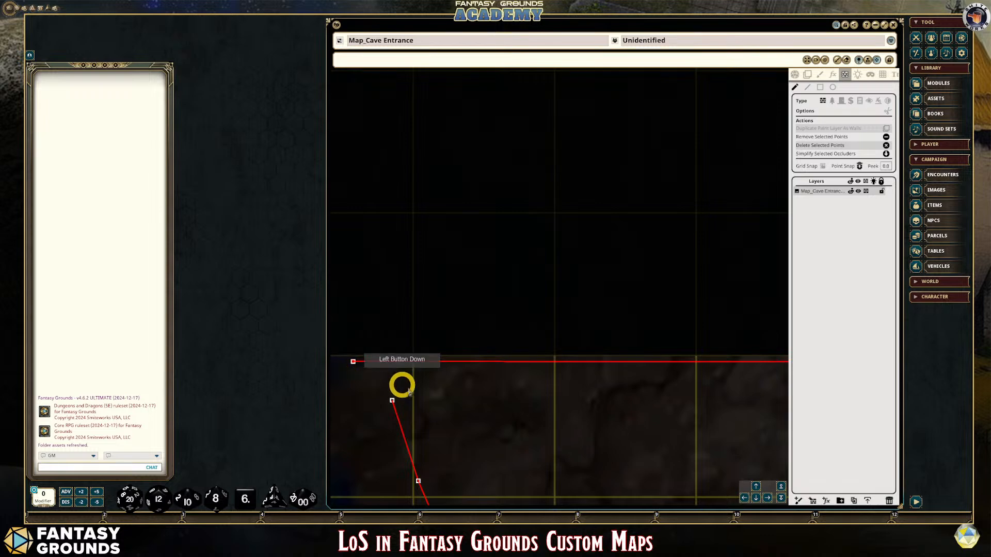
scroll(428, 405, down, 4)
drag(411, 402, 398, 372)
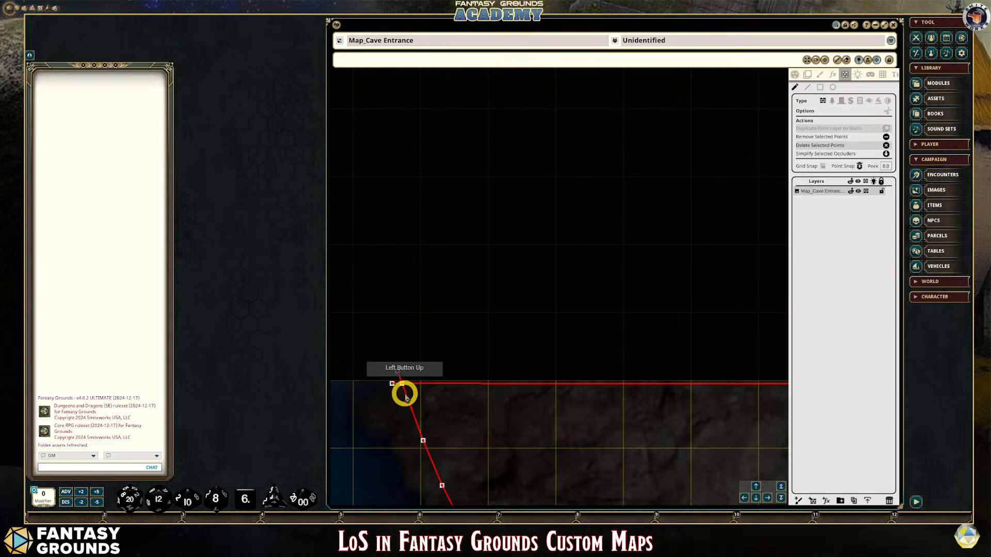
scroll(405, 395, up, 3)
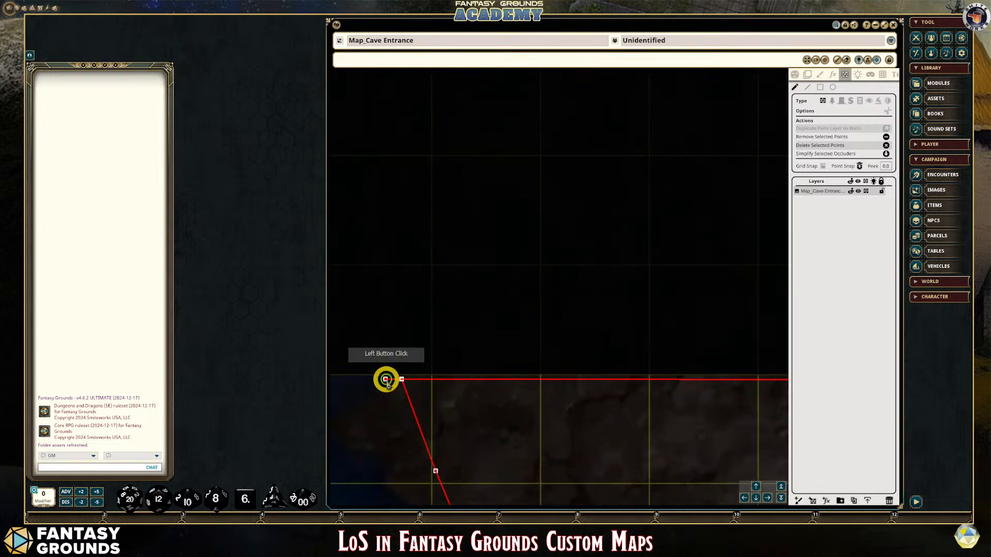
Shift the eastern riverbank wall's second point west and nudge two points farther along the wall to follow the rock outline.
click(437, 470)
scroll(570, 473, down, 5)
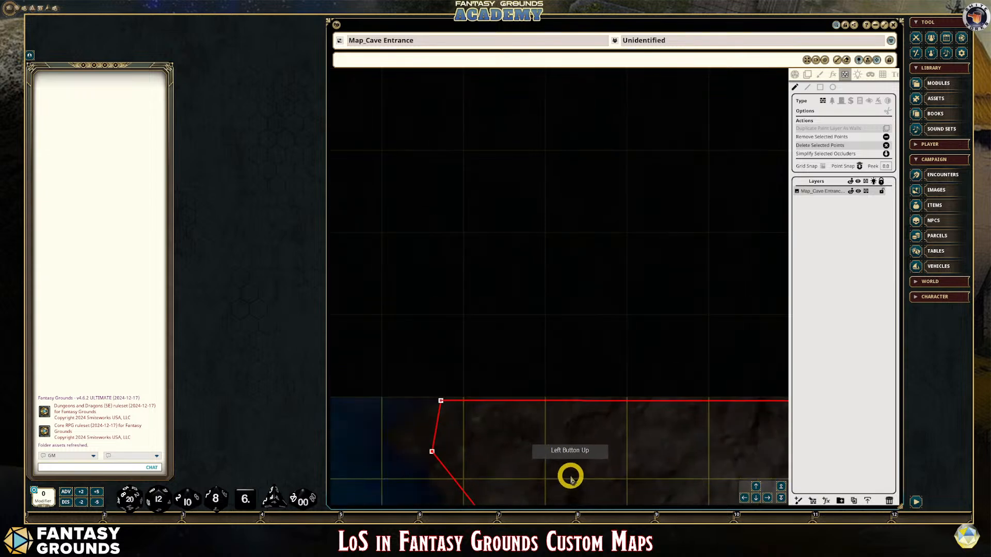
click(756, 499)
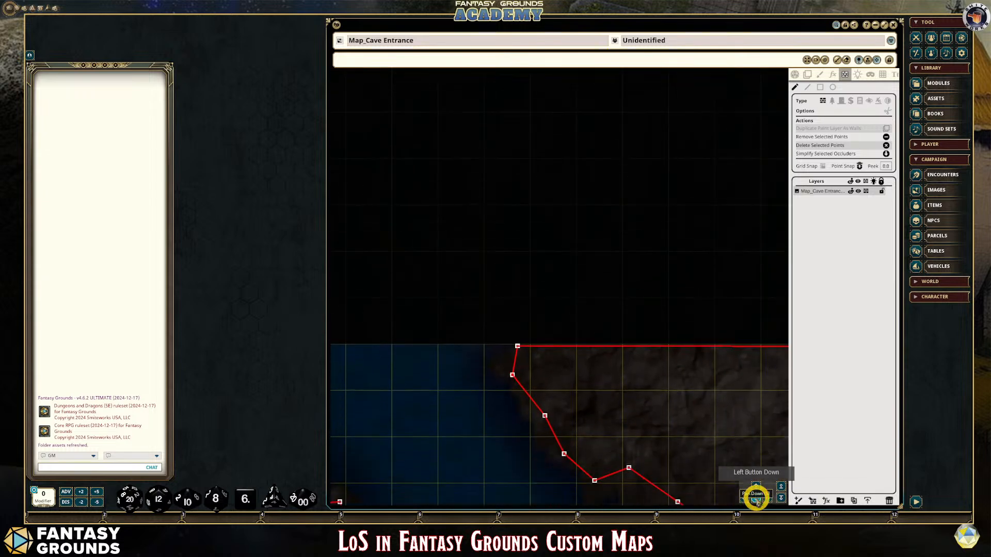
drag(628, 380, 630, 387)
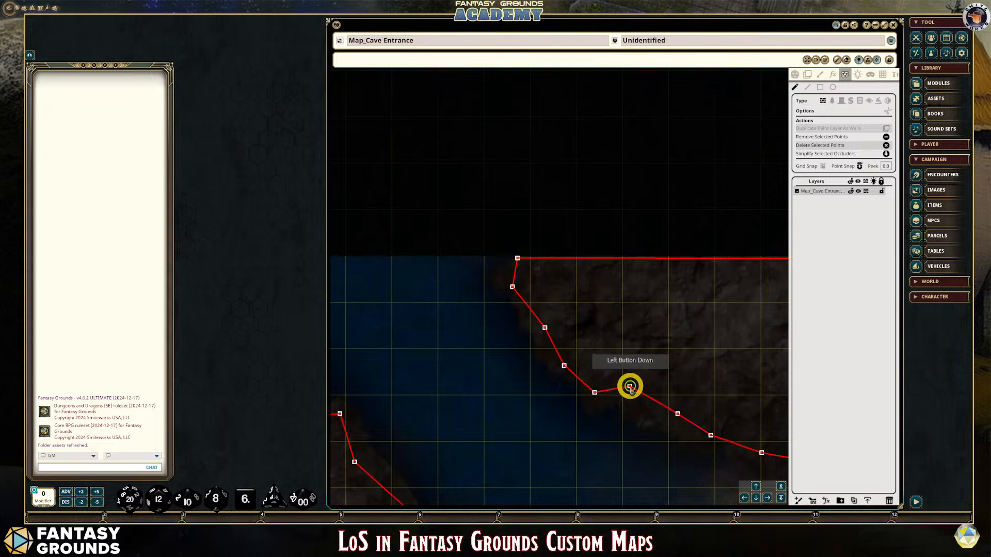
drag(677, 414, 679, 408)
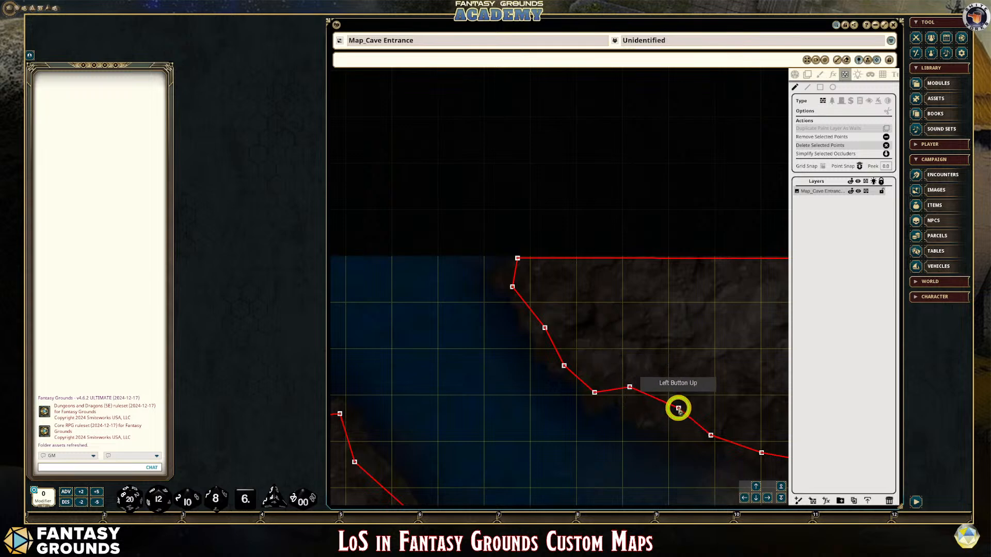
Add a point where the eastern formation's northern wall crosses its border wall, move it up, and remove the neighbouring point to the west.
click(767, 498)
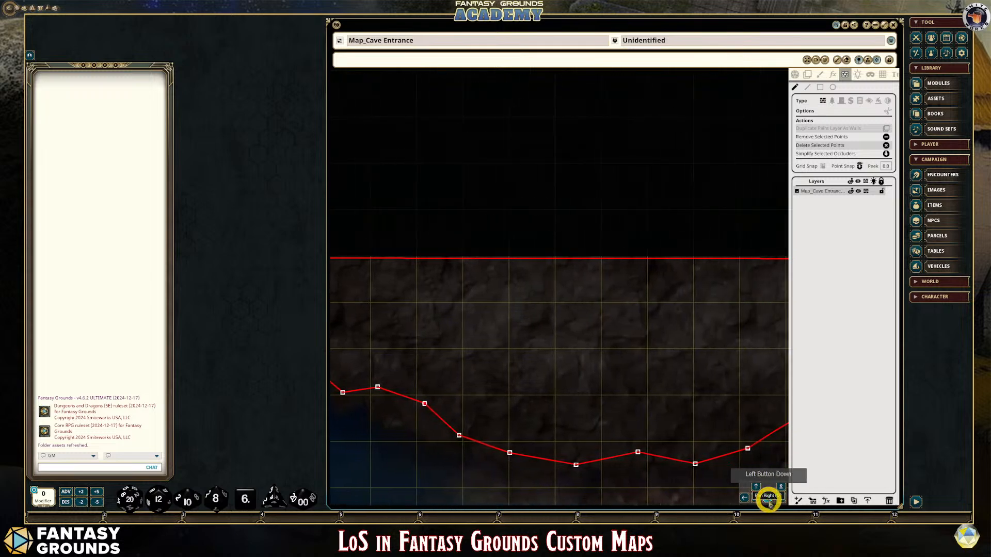
click(755, 499)
click(756, 498)
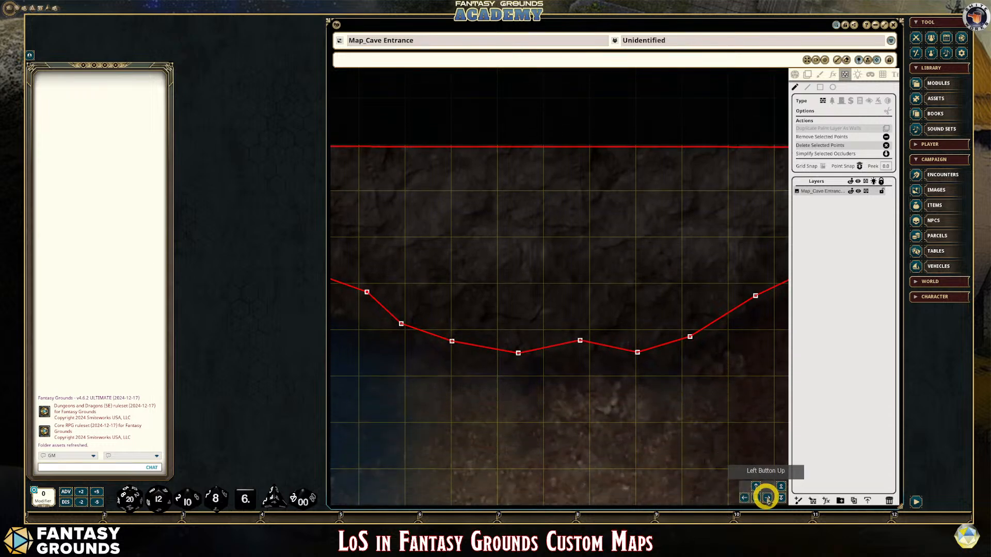
click(768, 498)
scroll(696, 419, down, 3)
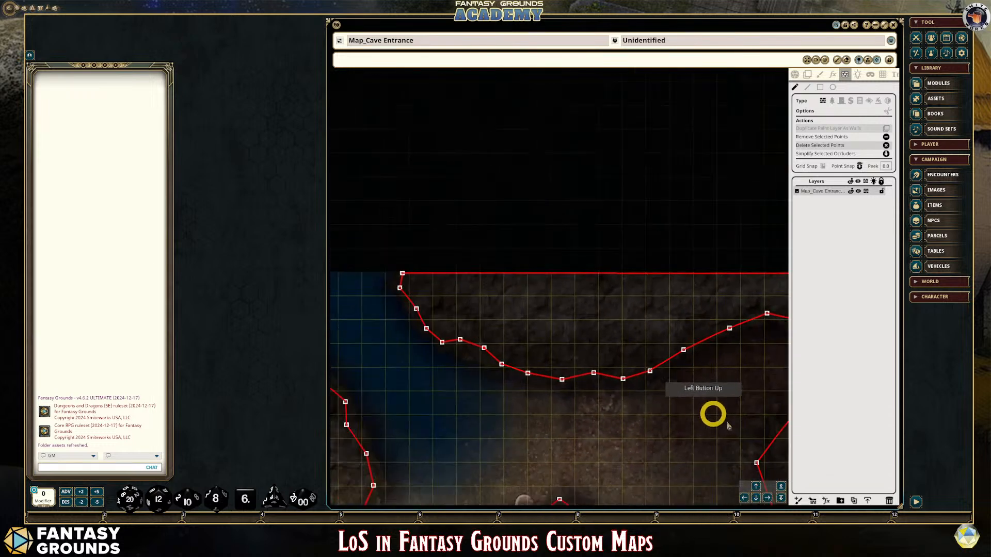
click(769, 499)
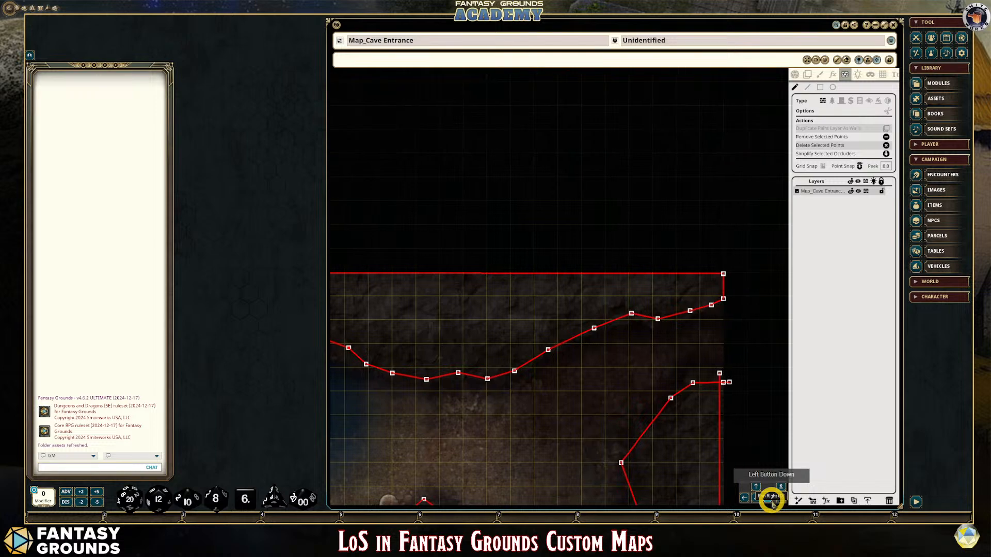
scroll(687, 396, up, 3)
scroll(686, 396, up, 2)
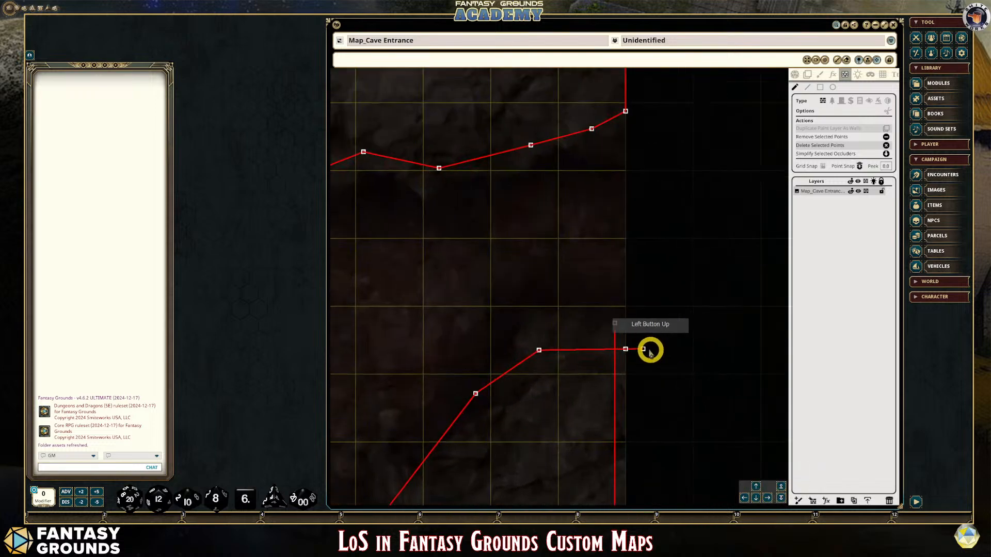
scroll(627, 351, up, 1)
click(610, 351)
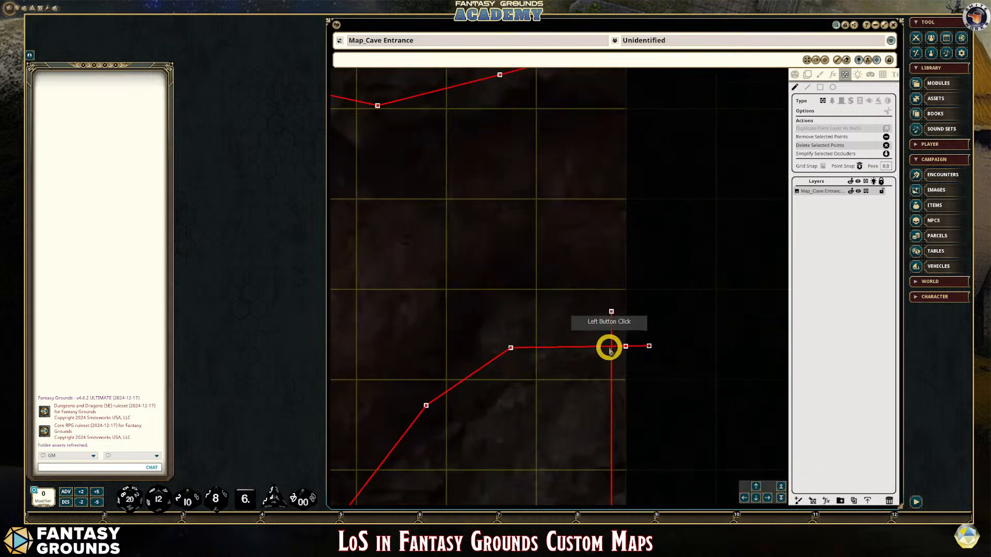
drag(614, 354, 610, 331)
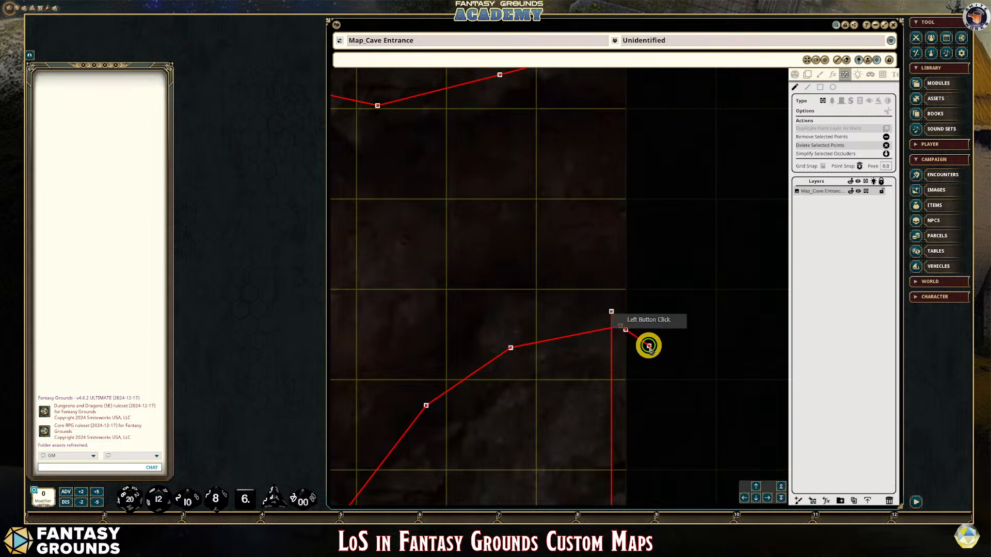
click(510, 349)
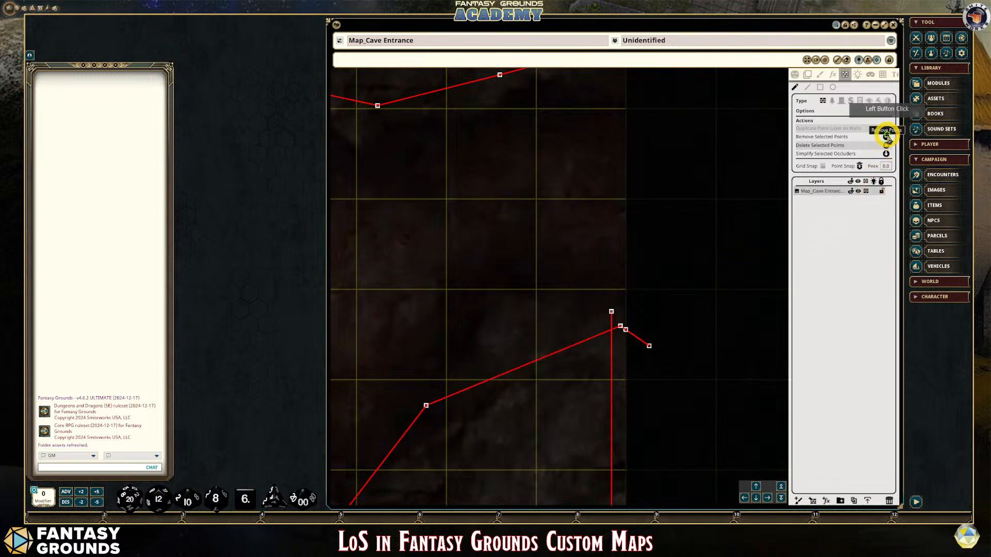
Snap the new point onto the border wall's northern end point and remove the two points overhanging east of the map.
click(624, 333)
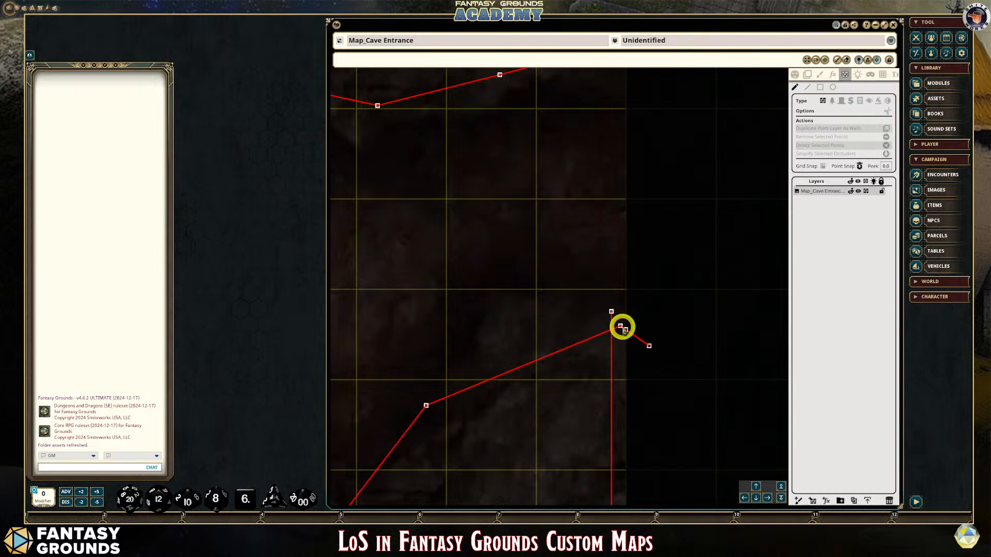
drag(622, 327, 611, 311)
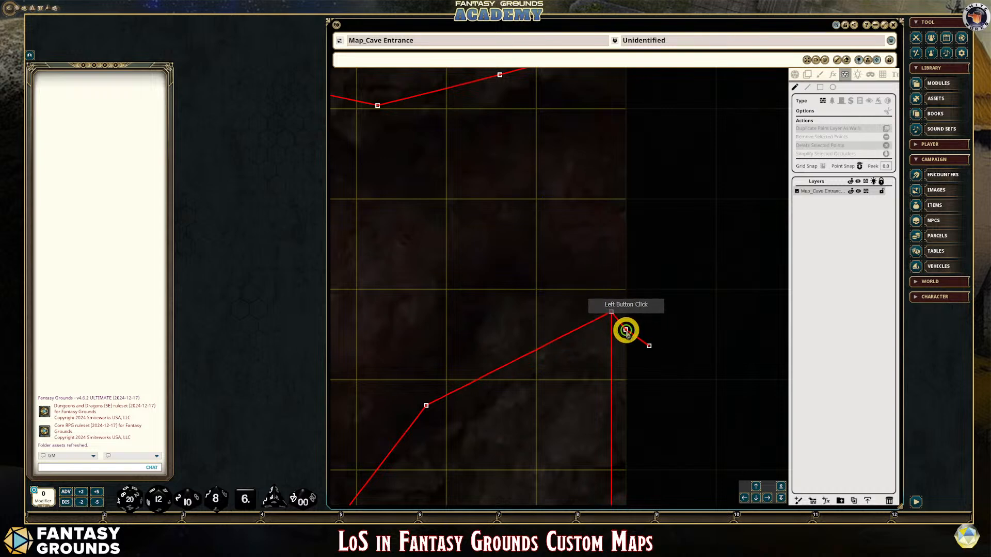
click(708, 342)
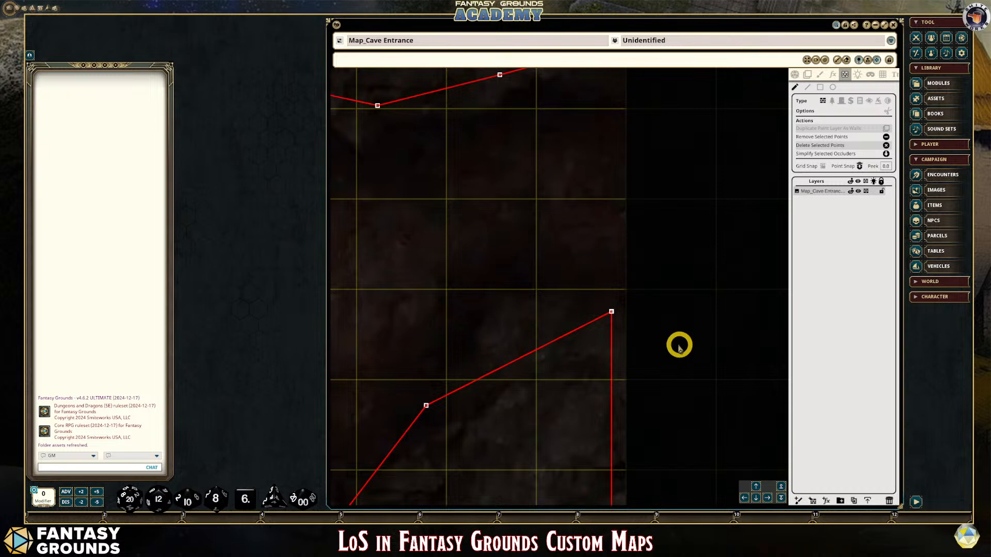
Reposition the eastern formation's point just southwest of its northern corner to fit the rock outline.
scroll(580, 376, down, 2)
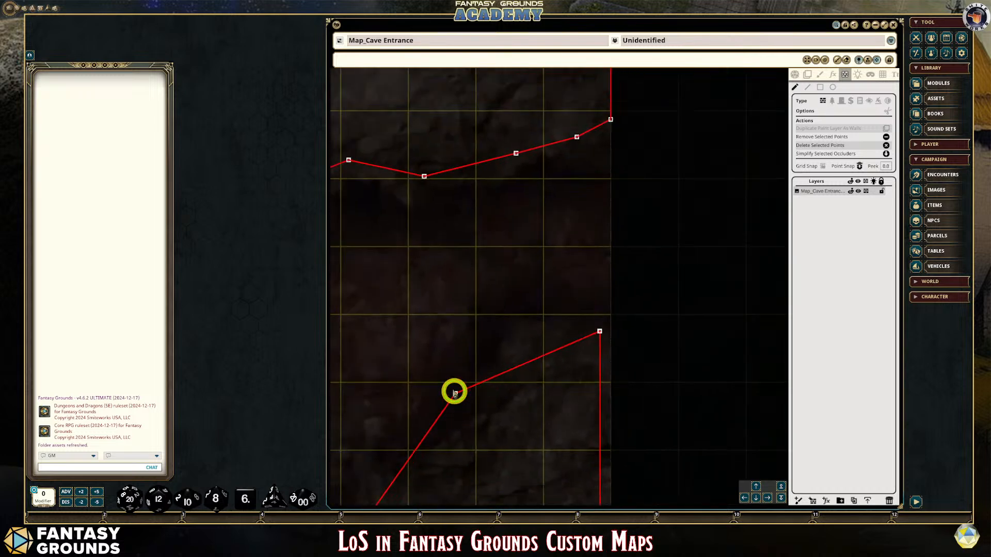
drag(425, 405, 401, 422)
scroll(516, 447, down, 2)
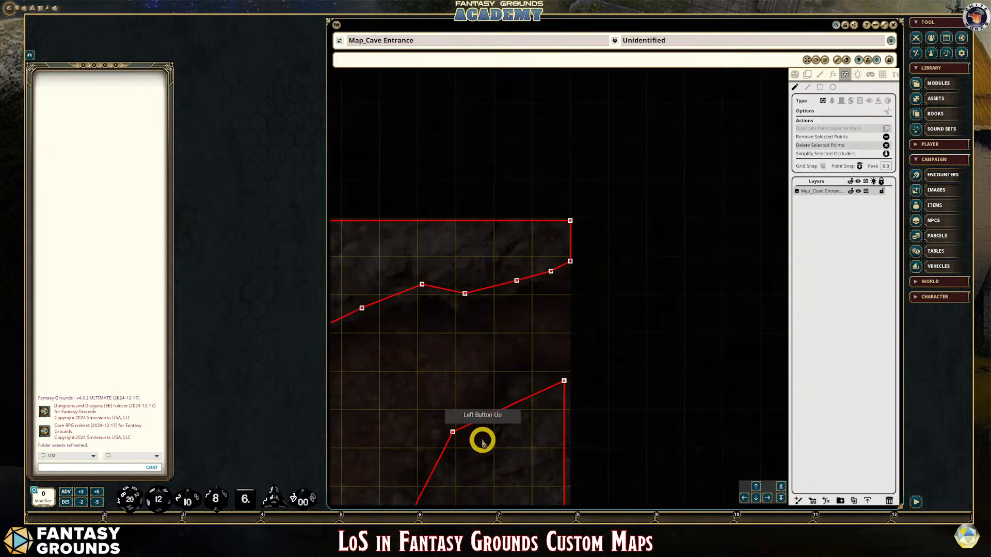
drag(457, 436, 458, 452)
scroll(568, 458, down, 2)
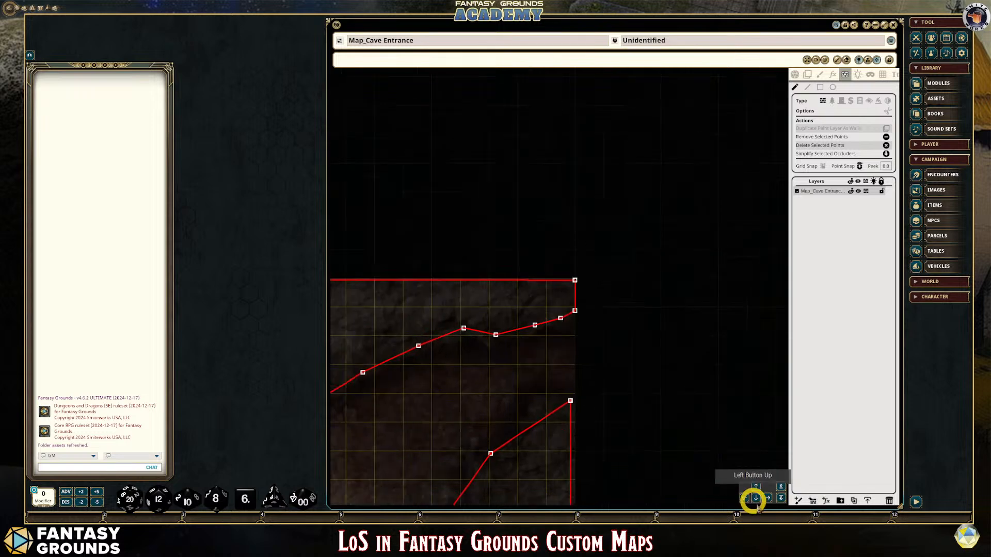
Adjust the wall points along the eastern formation's southern end to follow the rock outline.
click(756, 499)
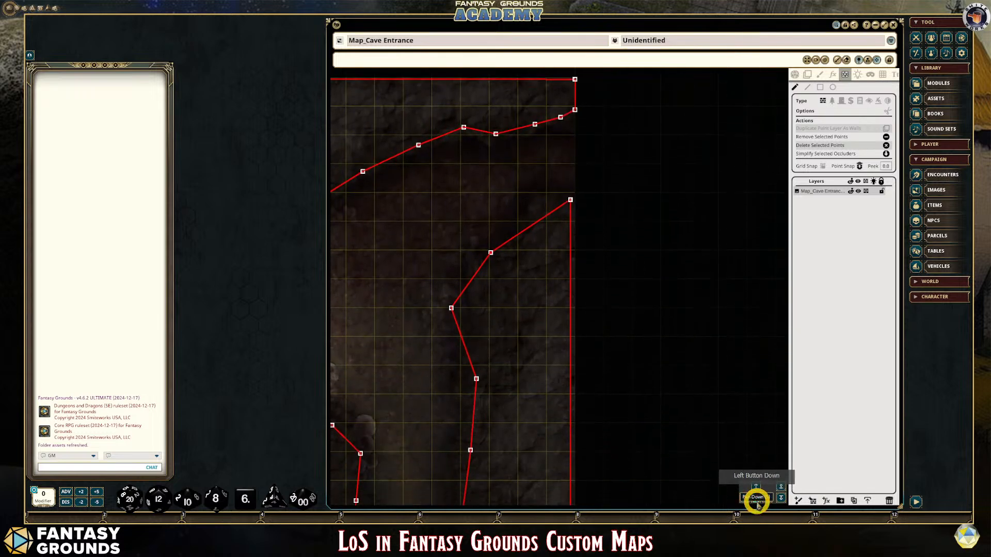
drag(756, 499, 681, 455)
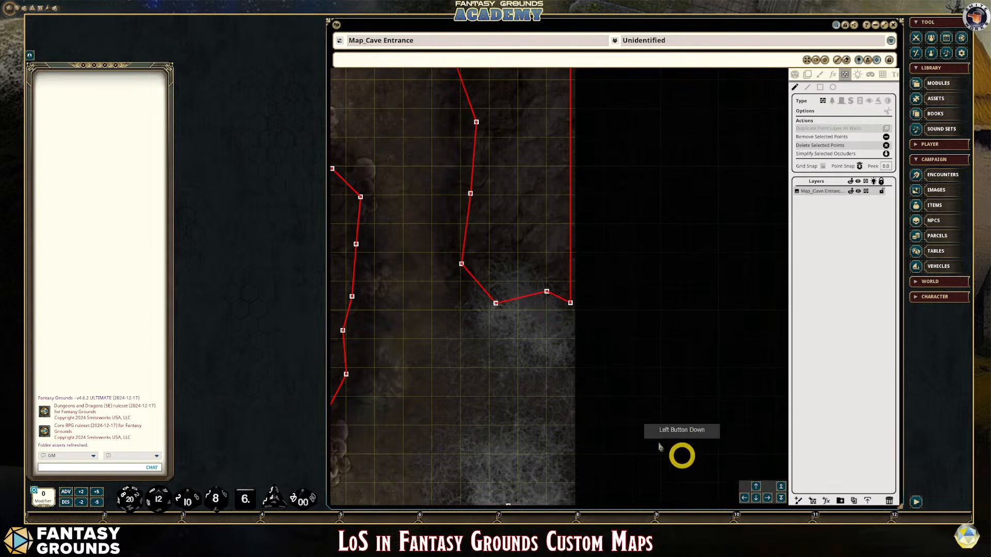
drag(495, 302, 570, 286)
click(546, 292)
Adjust the wall points at the southern formation's eastern end near the map border.
scroll(589, 406, down, 3)
drag(755, 499, 756, 499)
drag(566, 343, 570, 348)
mouse_move(575, 430)
mouse_down()
mouse_move(590, 429)
mouse_move(581, 429)
mouse_up()
scroll(599, 465, down, 2)
Delete the southern formation wall's two points overhanging below the map's southwestern corner.
click(744, 498)
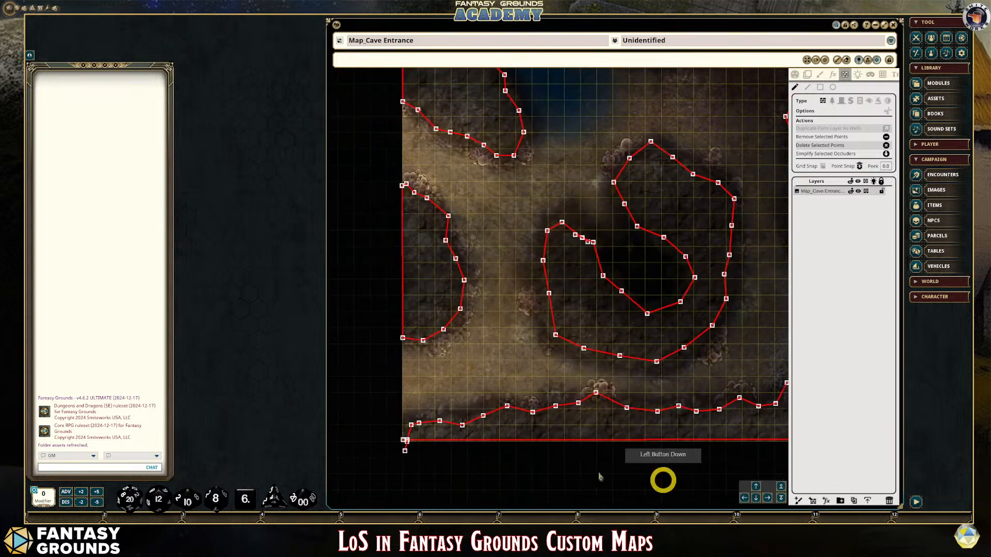
scroll(406, 442, up, 5)
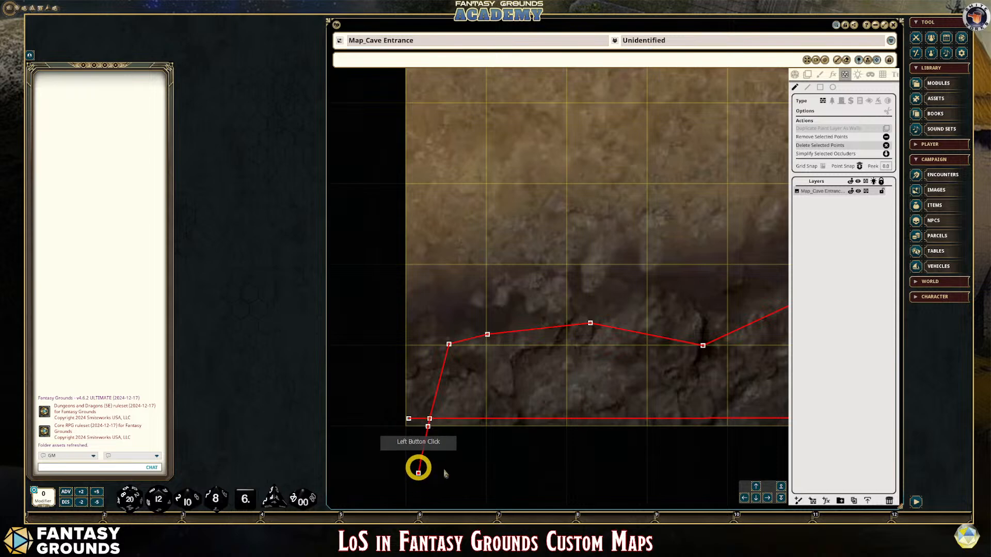
key(Delete)
key(Delete)
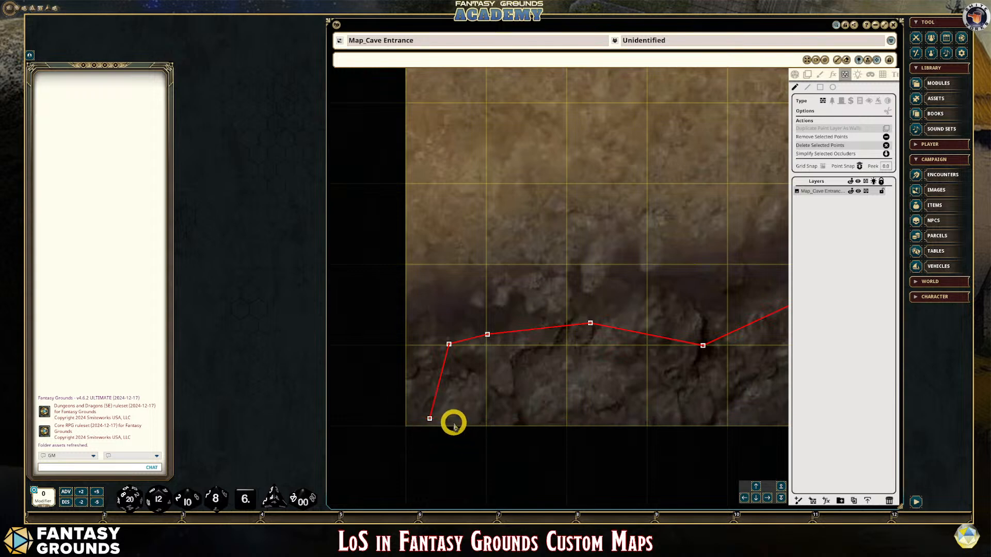
Move the southern formation wall's western end point down to the map border so it crosses the southern edge wall.
scroll(482, 450, up, 5)
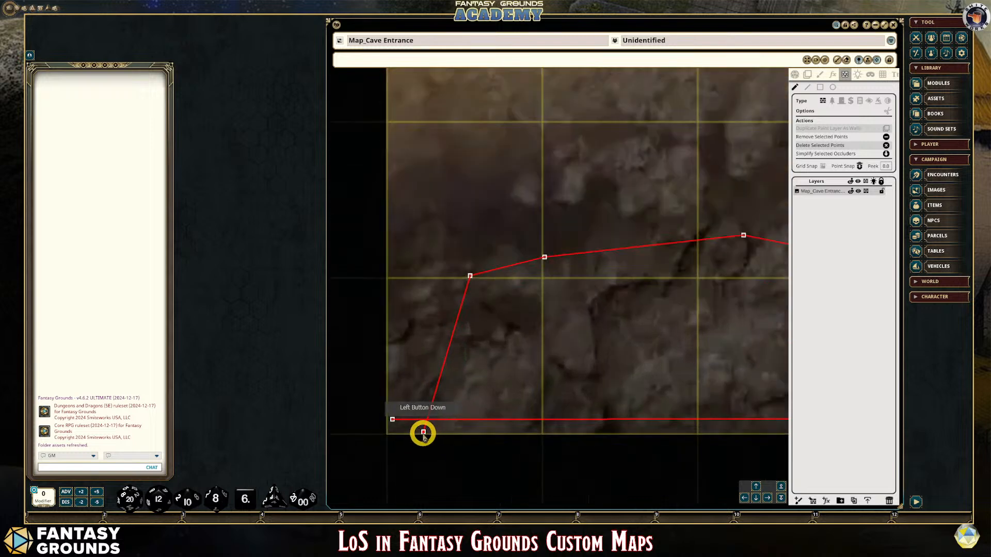
scroll(447, 435, up, 2)
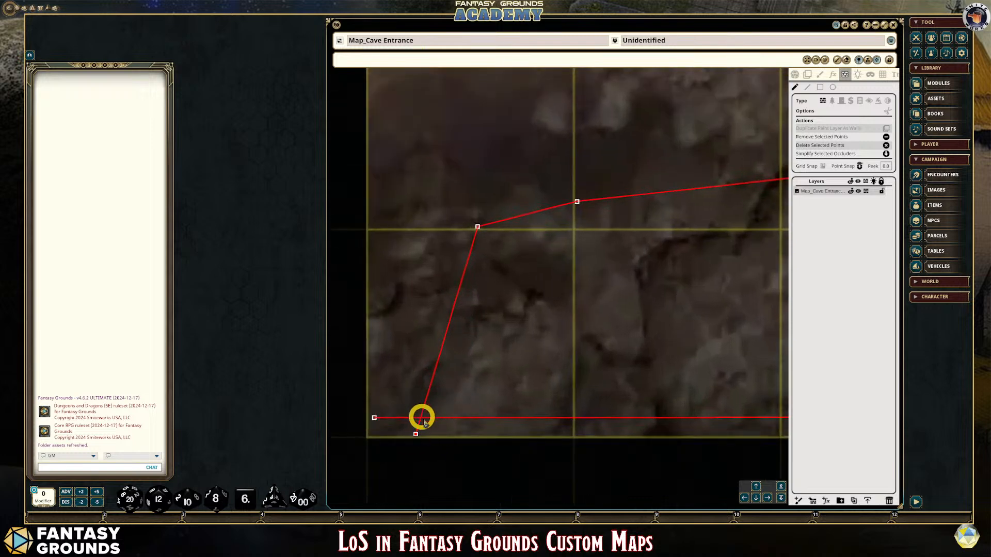
scroll(422, 418, up, 3)
scroll(425, 418, down, 10)
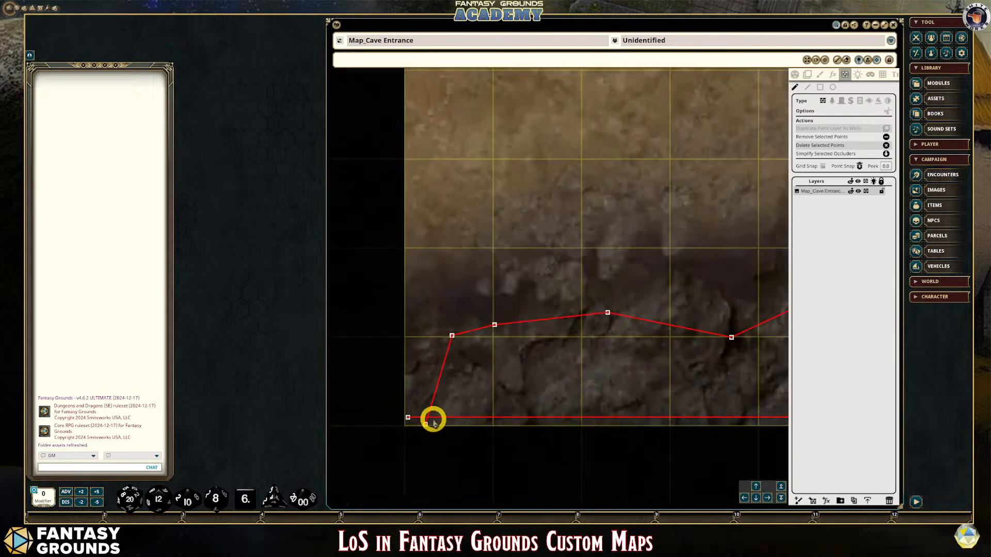
scroll(434, 422, down, 6)
scroll(446, 426, up, 3)
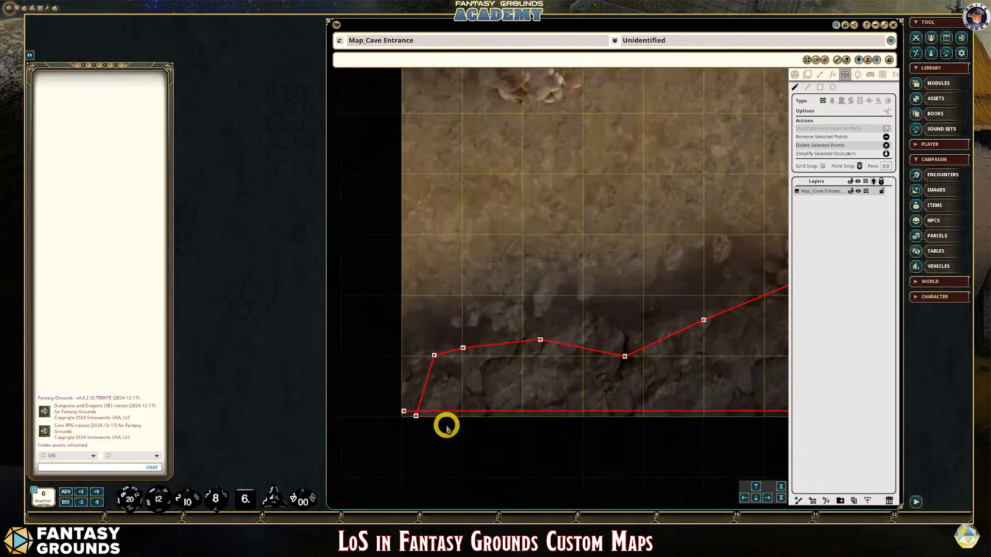
scroll(447, 426, down, 8)
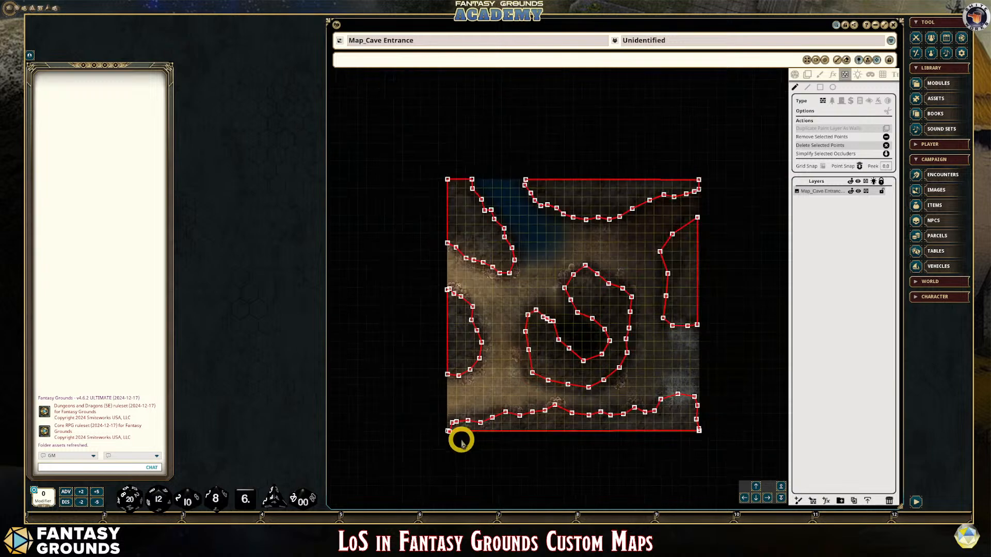
scroll(460, 441, up, 8)
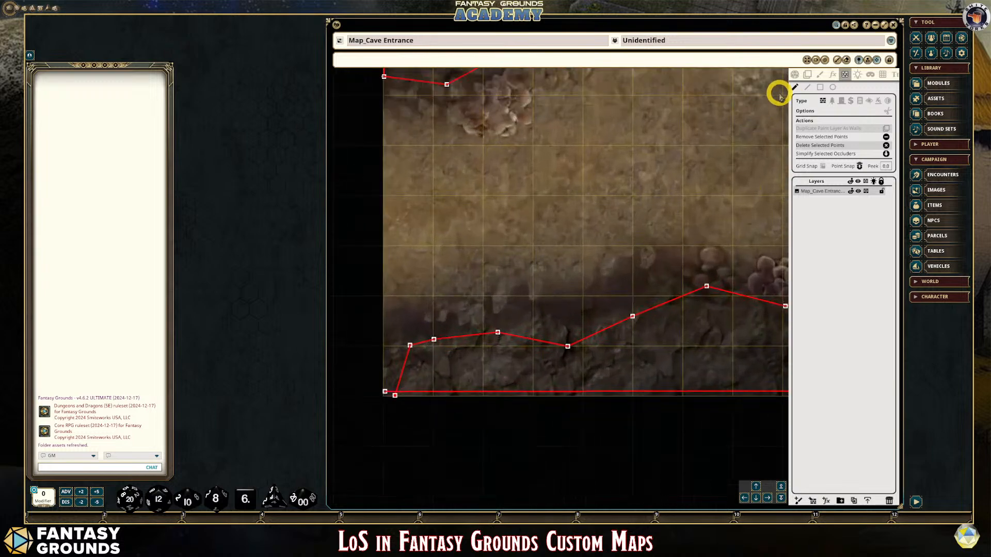
Draw a short diagonal line wall across the southern formation wall near the southwestern corner, ending just below the map border.
click(809, 88)
click(580, 218)
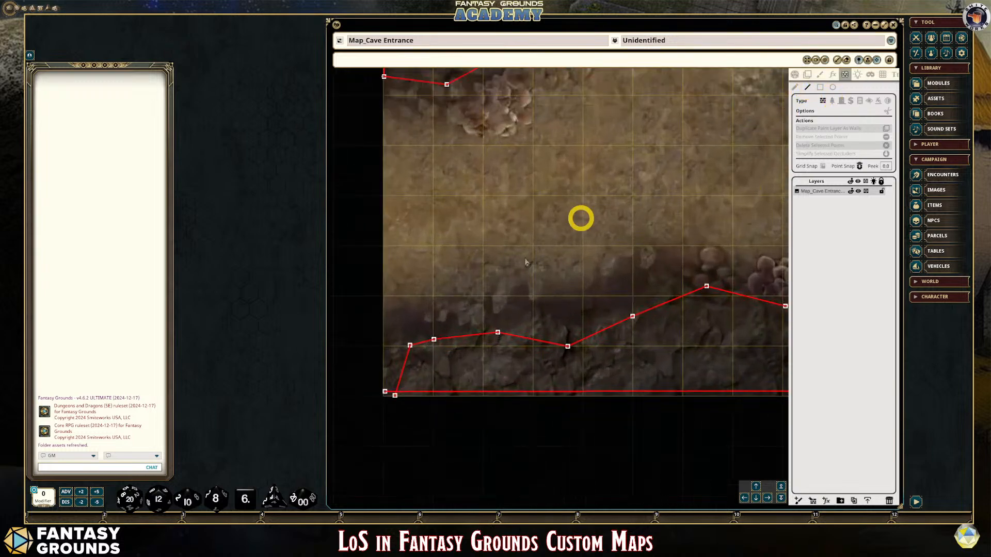
click(416, 399)
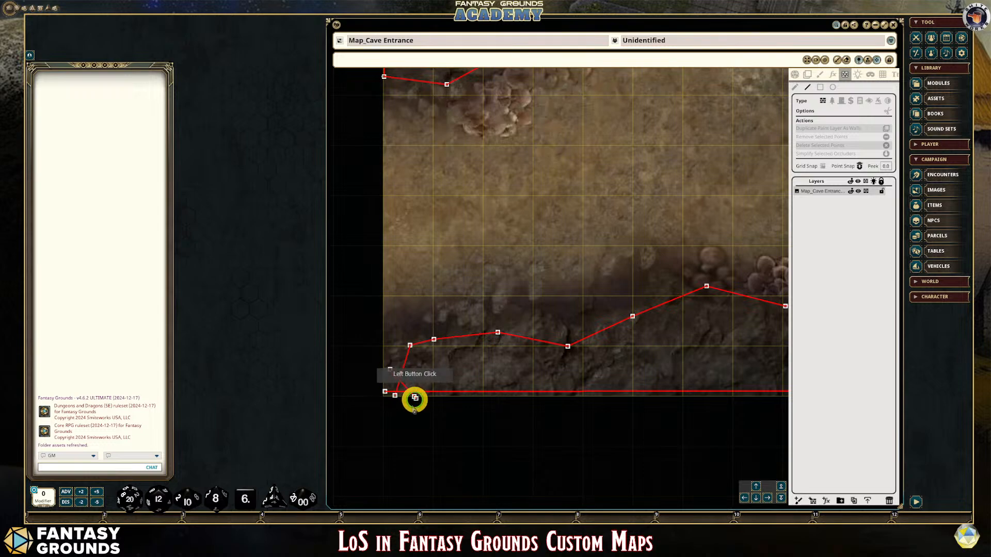
scroll(382, 422, up, 5)
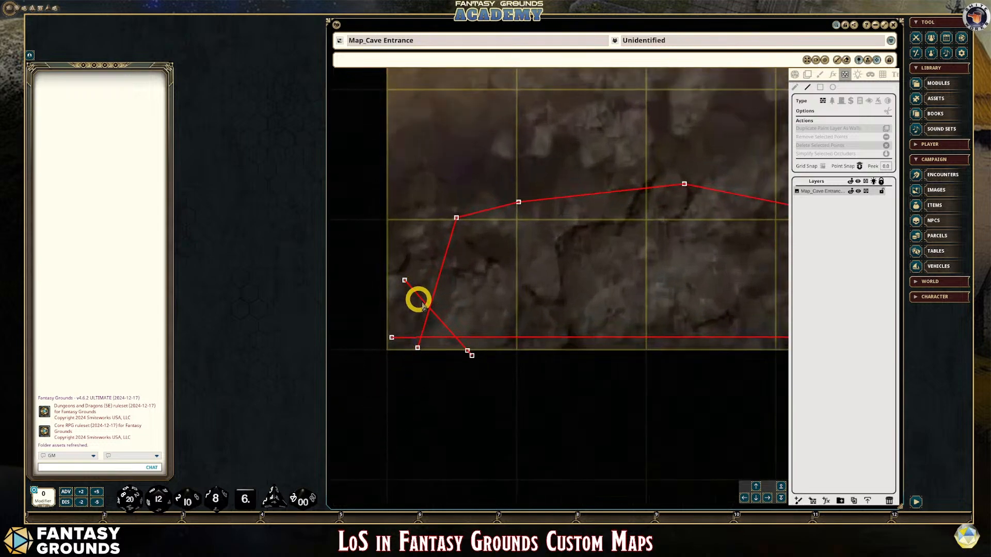
scroll(431, 309, up, 2)
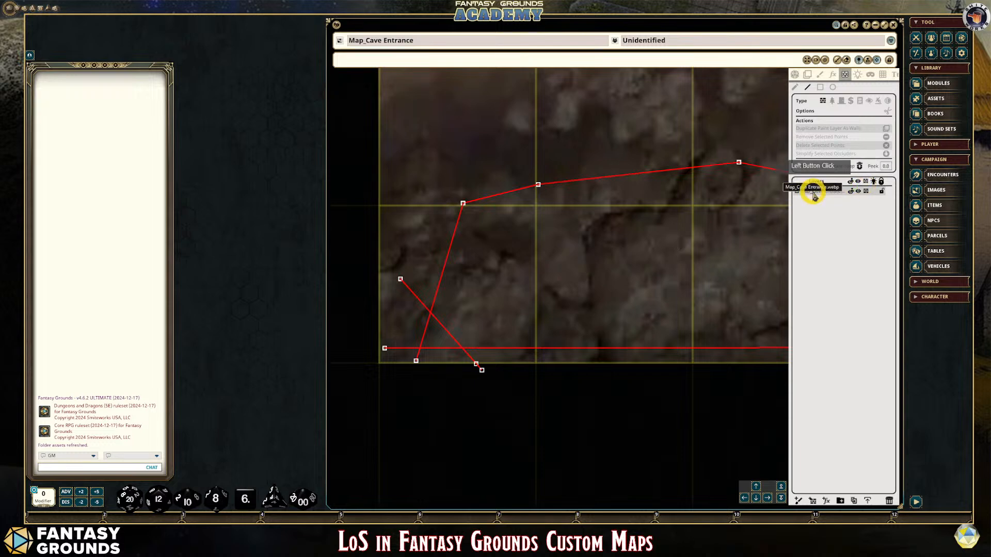
click(405, 295)
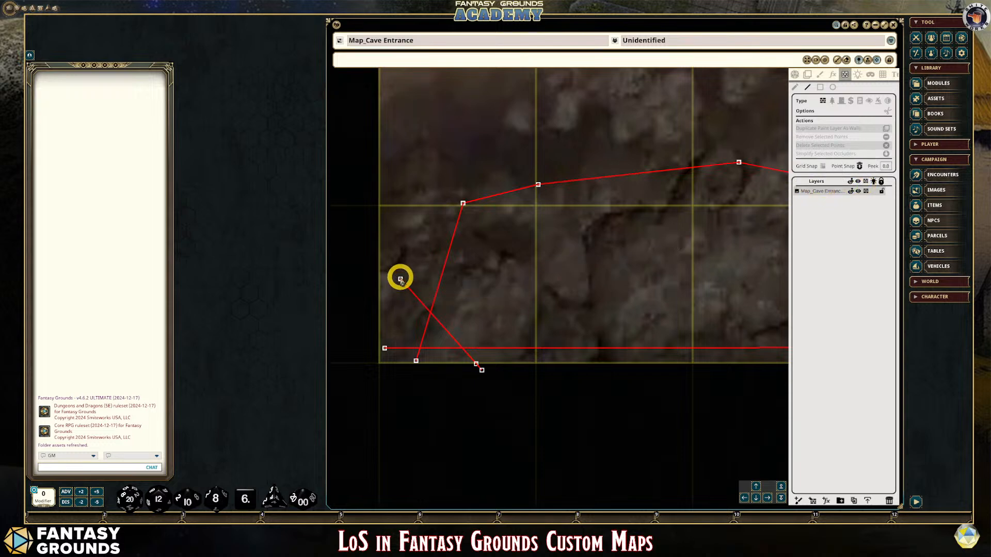
click(401, 279)
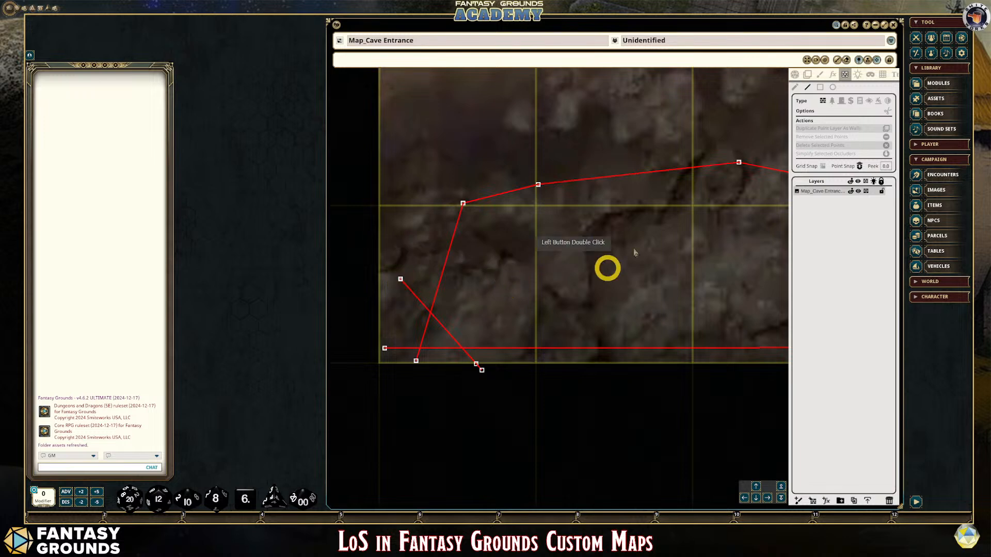
Delete the short diagonal wall crossing the southern formation wall near the map's southwestern corner.
click(797, 88)
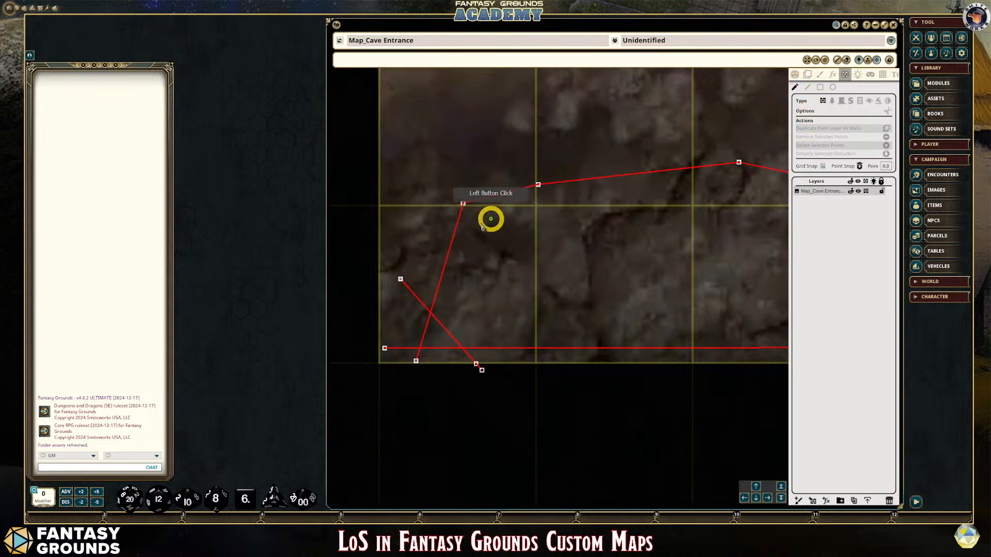
double_click(401, 279)
double_click(400, 279)
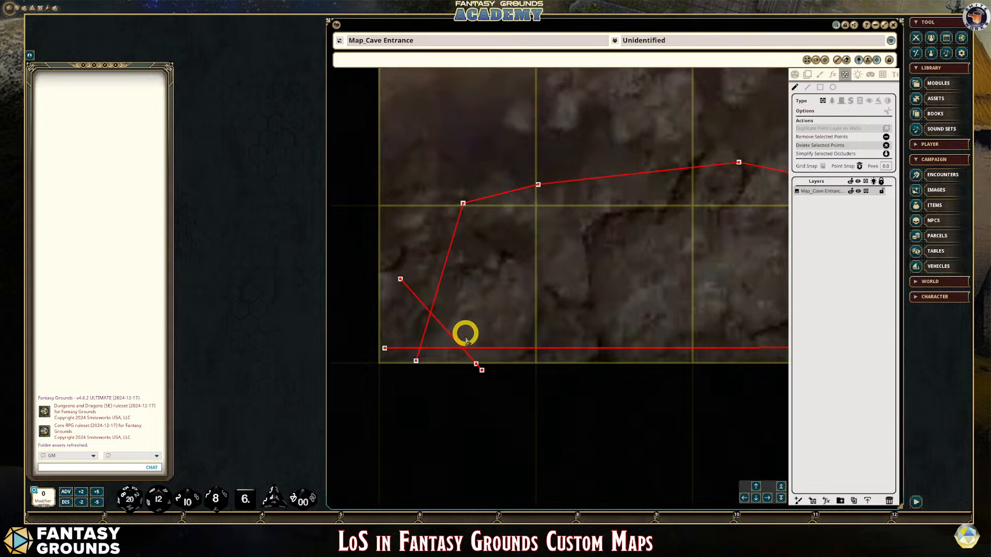
click(401, 281)
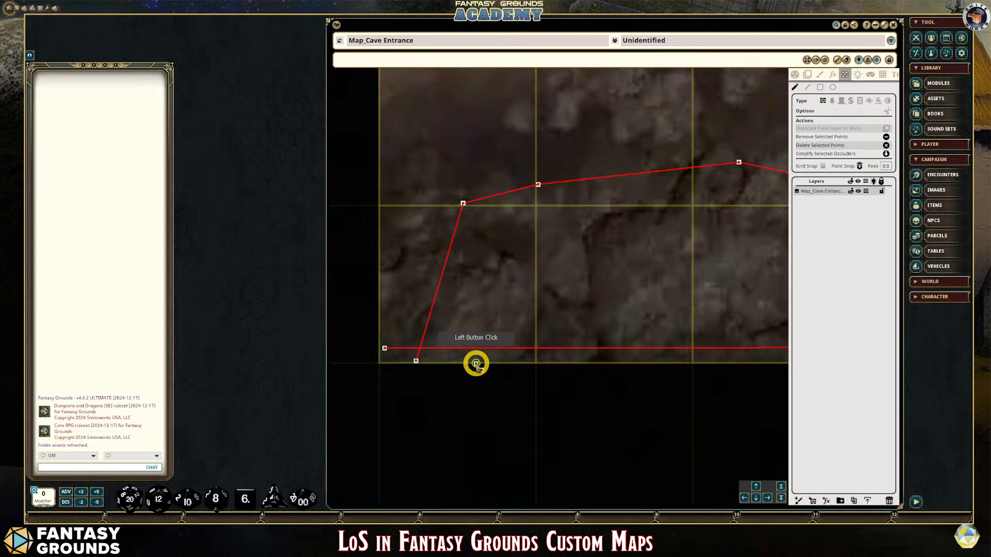
Move the southern formation wall's western end point onto the end of the southern edge wall at the map's southwestern corner.
click(416, 361)
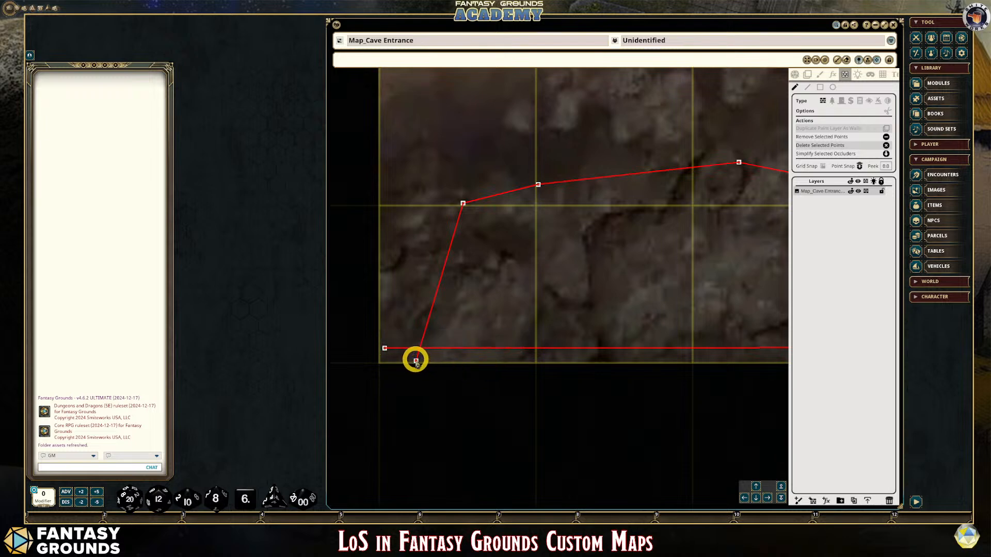
drag(413, 359, 384, 360)
scroll(398, 356, down, 3)
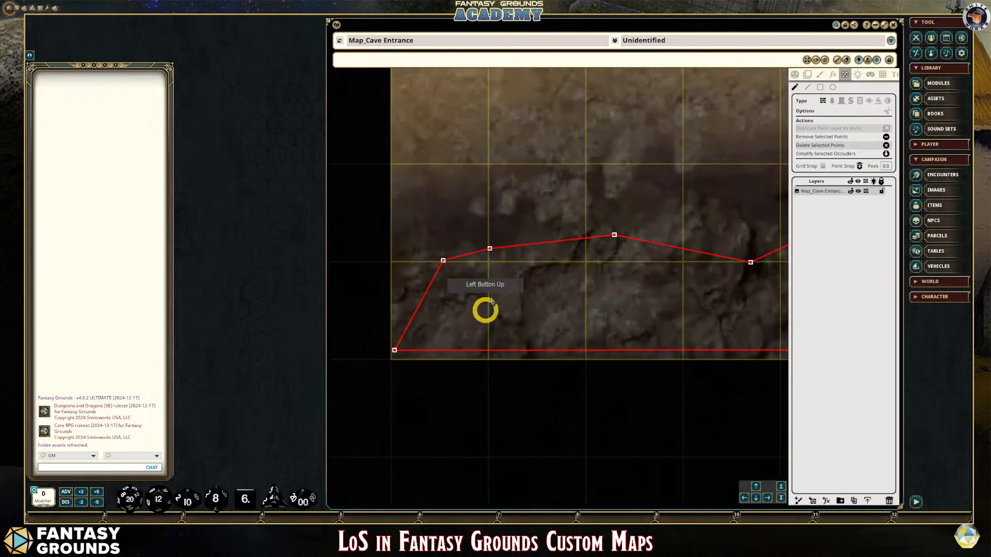
Reshape the western part of the southern formation wall by moving its upper points along the rock outline.
scroll(575, 414, down, 3)
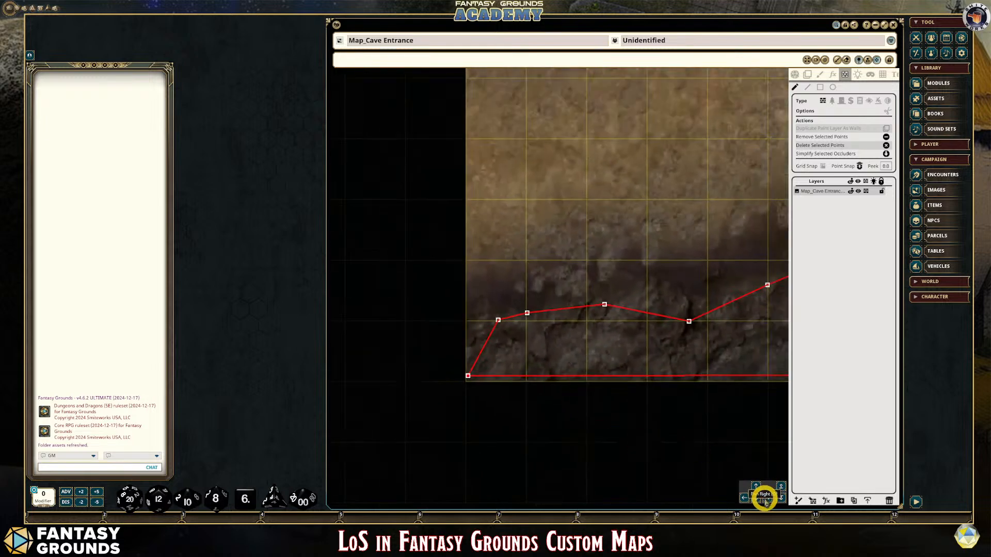
drag(608, 310, 529, 326)
click(527, 313)
click(768, 287)
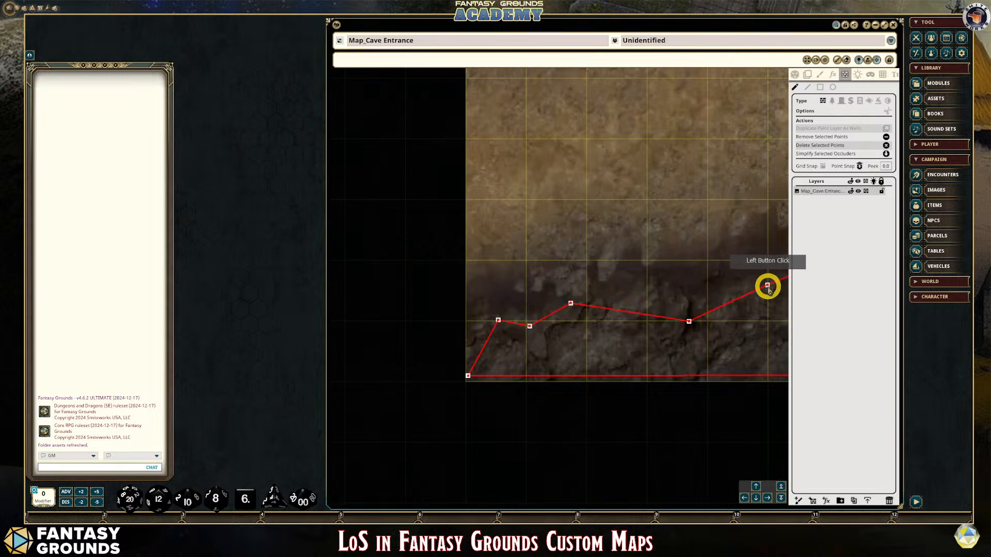
Delete the two overhanging end points where the wall crosses itself at the northern tip of the formation beside the dark pit.
scroll(749, 458, down, 5)
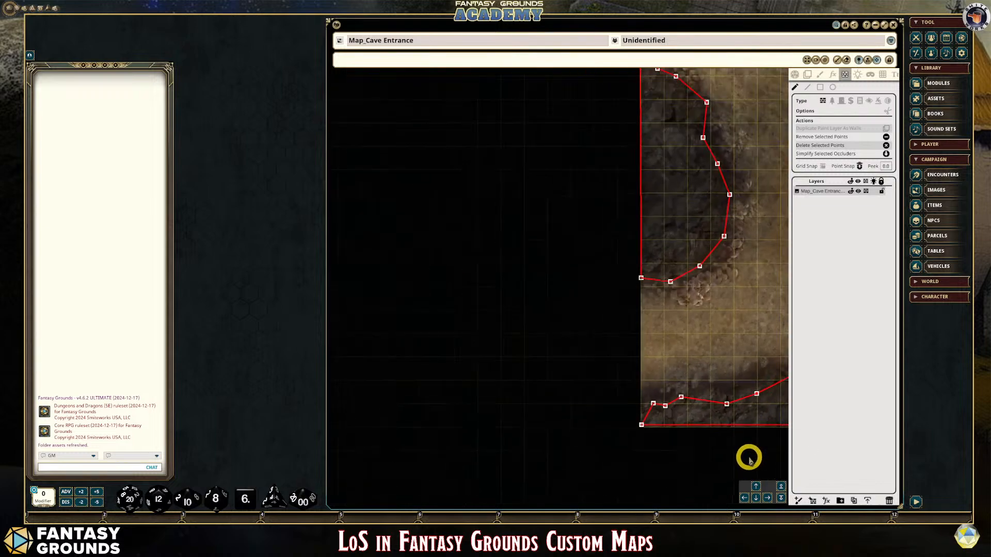
scroll(749, 458, down, 2)
scroll(719, 170, up, 6)
scroll(724, 370, down, 5)
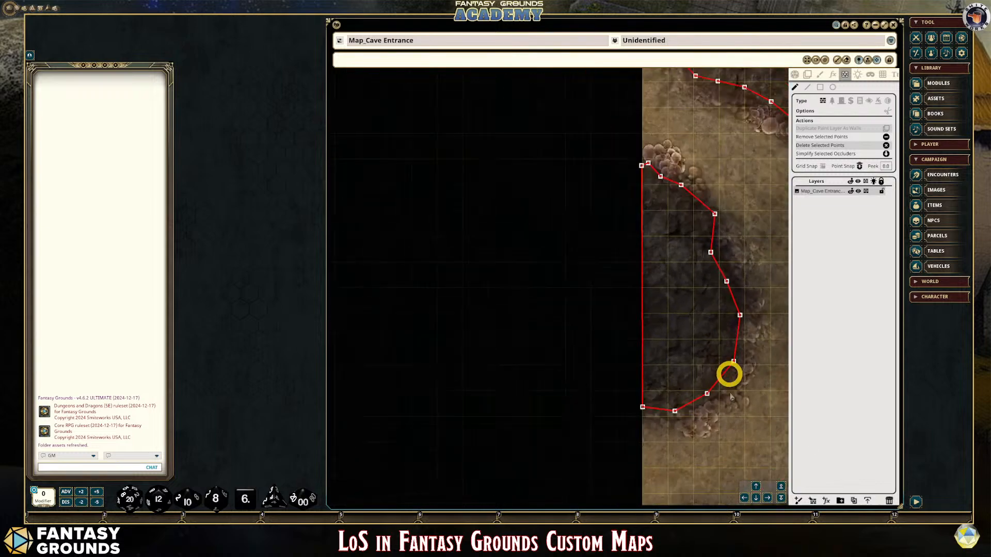
click(767, 498)
drag(767, 498, 768, 498)
scroll(521, 262, up, 10)
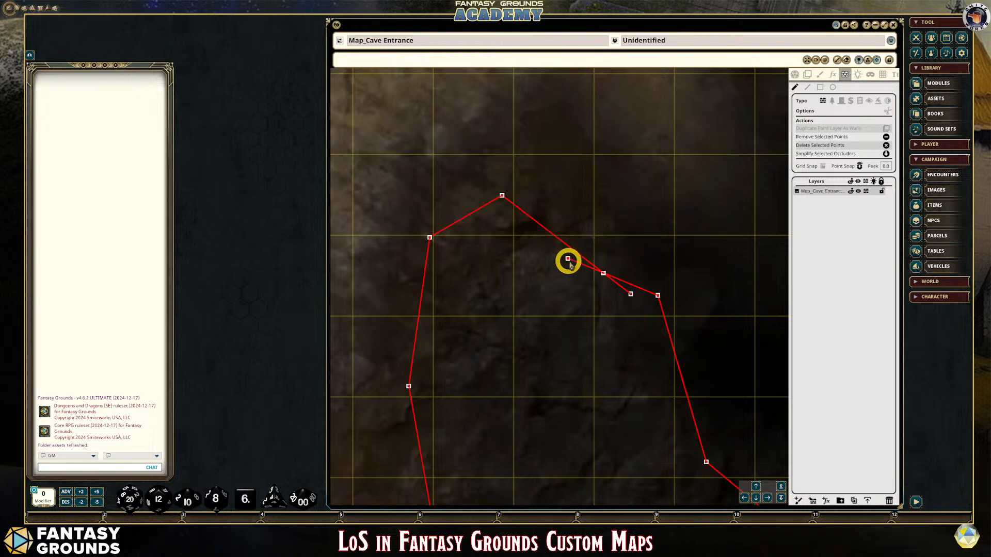
click(671, 308)
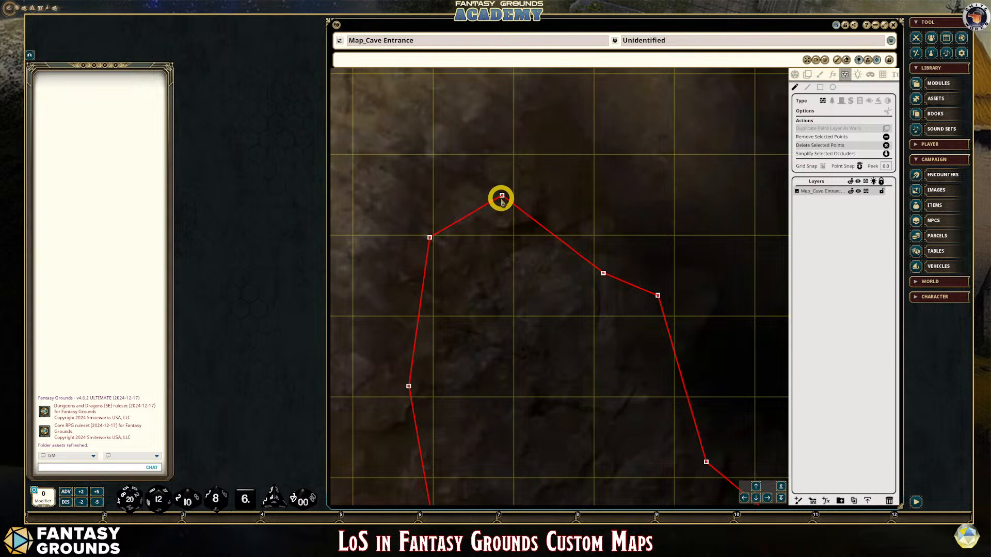
Reshape the wall around the northern tip of the formation beside the dark pit by moving its points inward into a rounded outline.
drag(501, 197, 523, 234)
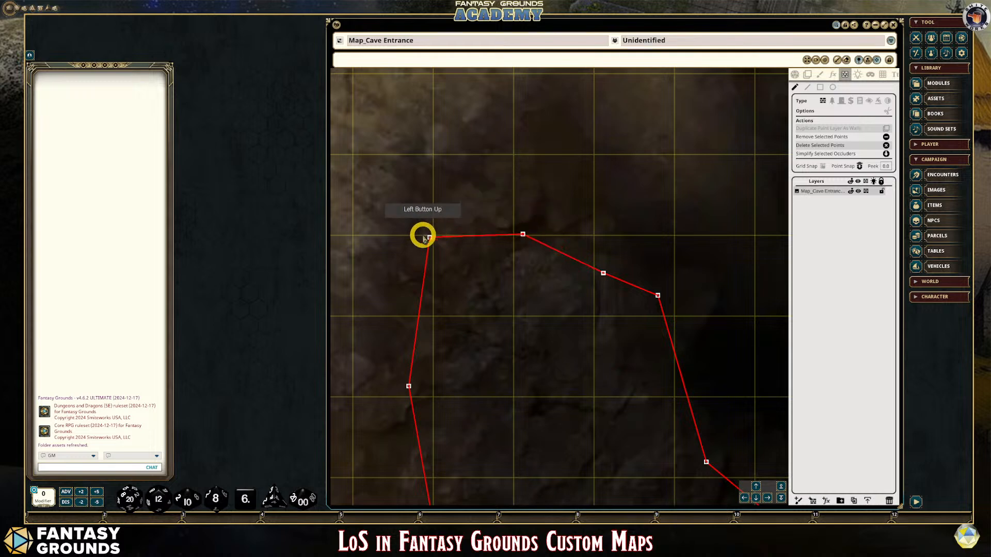
drag(424, 237, 447, 286)
drag(648, 323, 619, 345)
scroll(686, 415, down, 2)
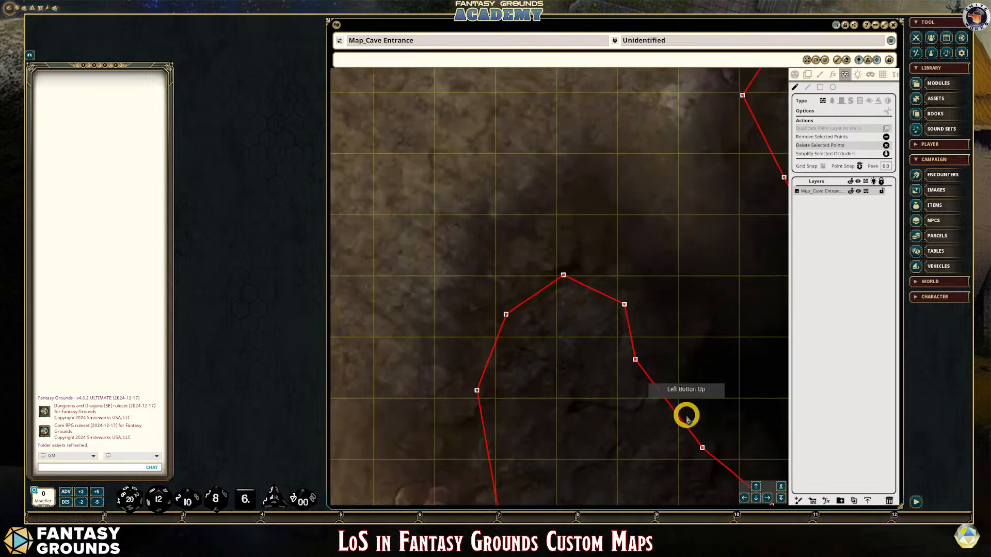
scroll(686, 416, down, 3)
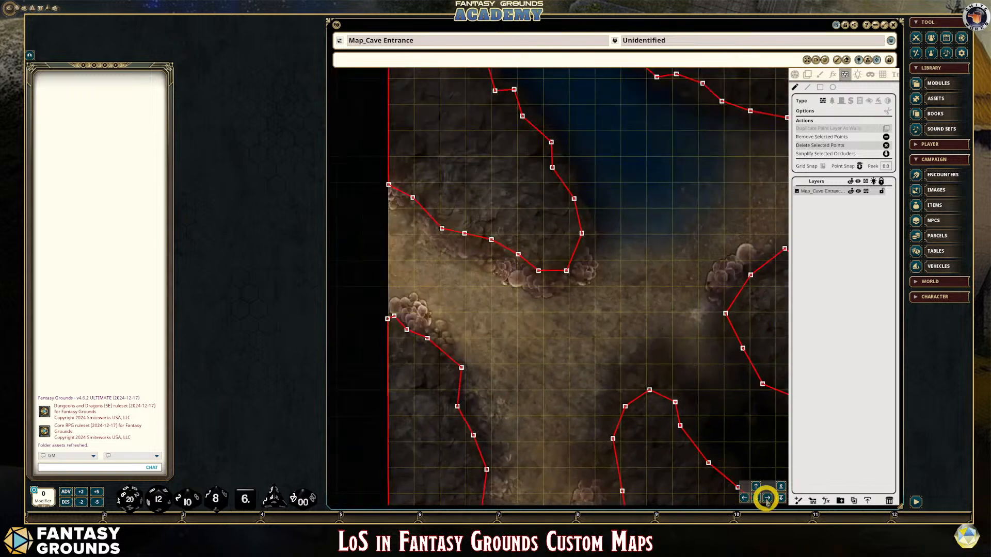
click(768, 499)
click(766, 498)
click(756, 499)
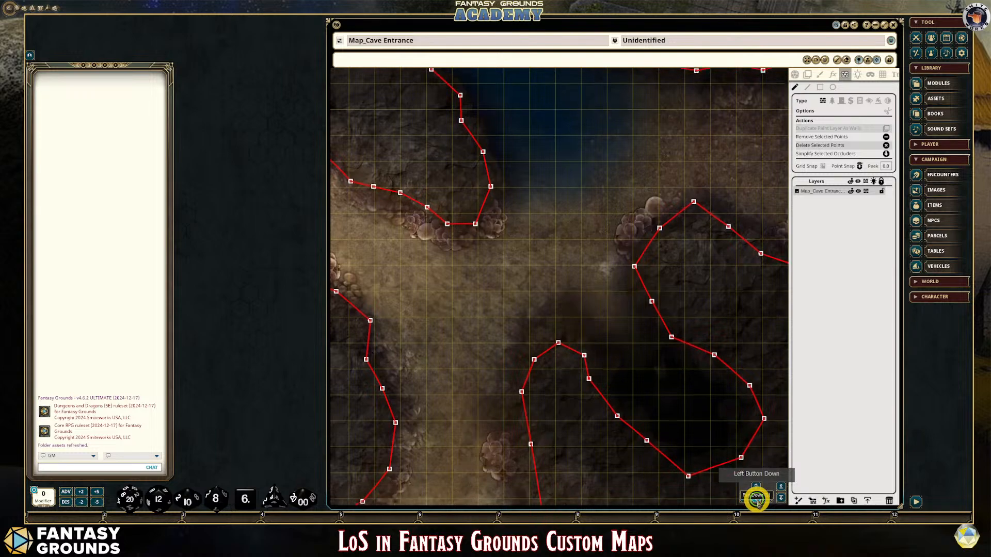
Examine the line-of-sight walls traced around the rock formations, edges and webbed passage of the cave map.
drag(756, 500, 703, 463)
mouse_move(646, 387)
mouse_down()
mouse_move(644, 374)
mouse_move(642, 405)
mouse_up()
scroll(688, 427, down, 5)
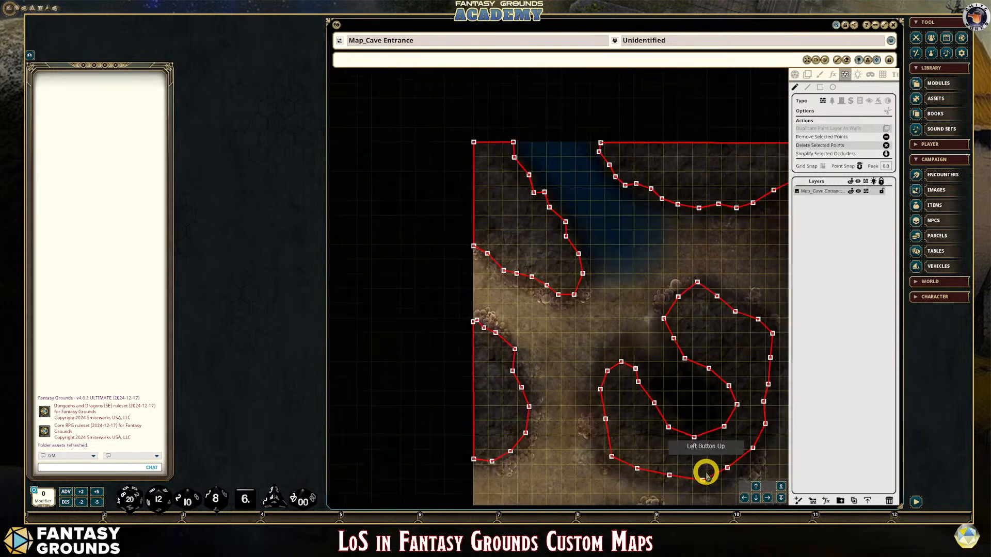
drag(766, 499, 674, 412)
scroll(675, 412, down, 3)
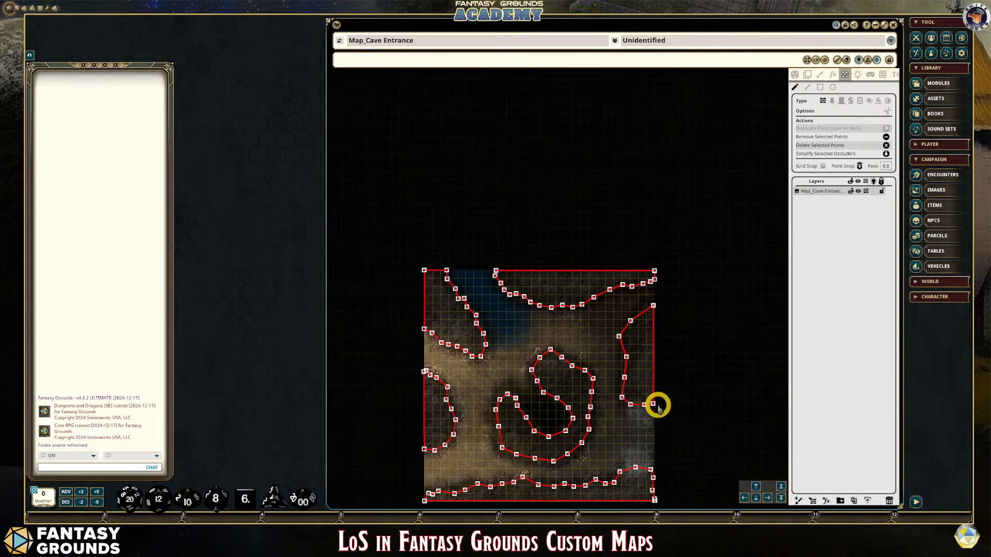
click(756, 498)
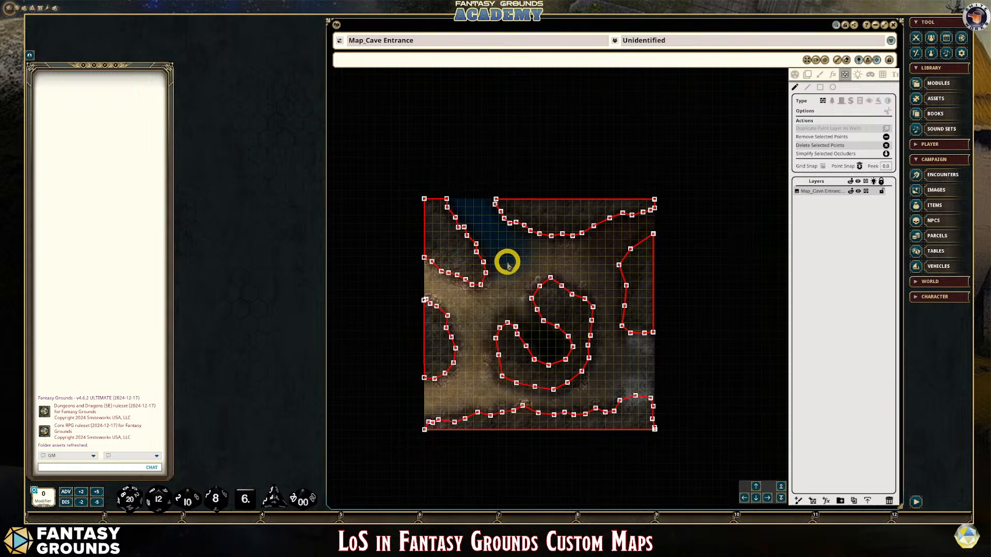
scroll(503, 258, up, 3)
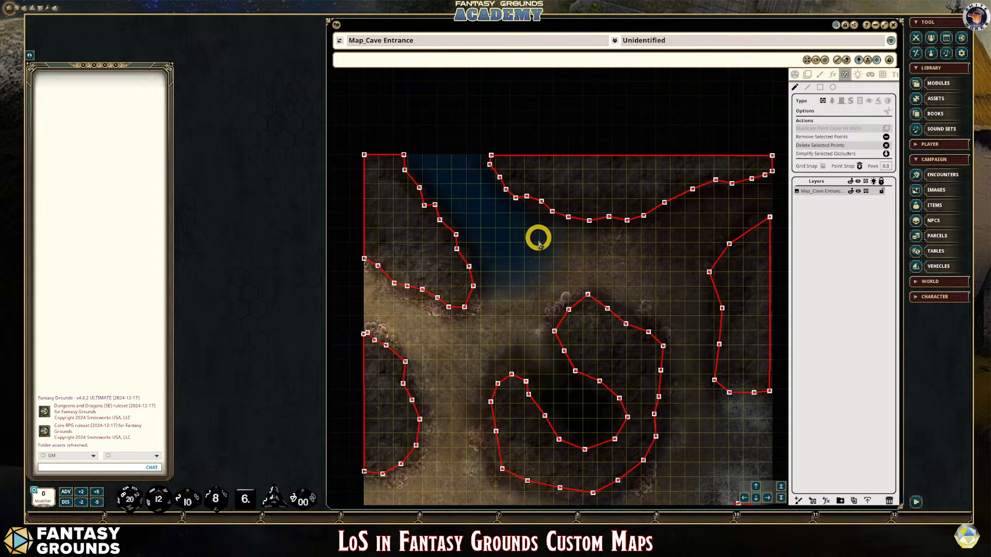
scroll(535, 308, down, 1)
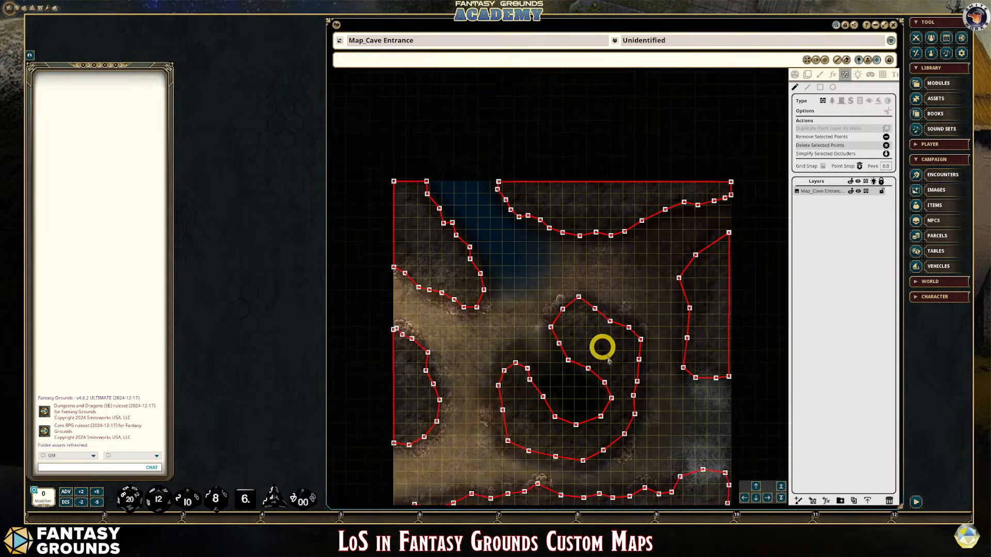
scroll(673, 405, down, 1)
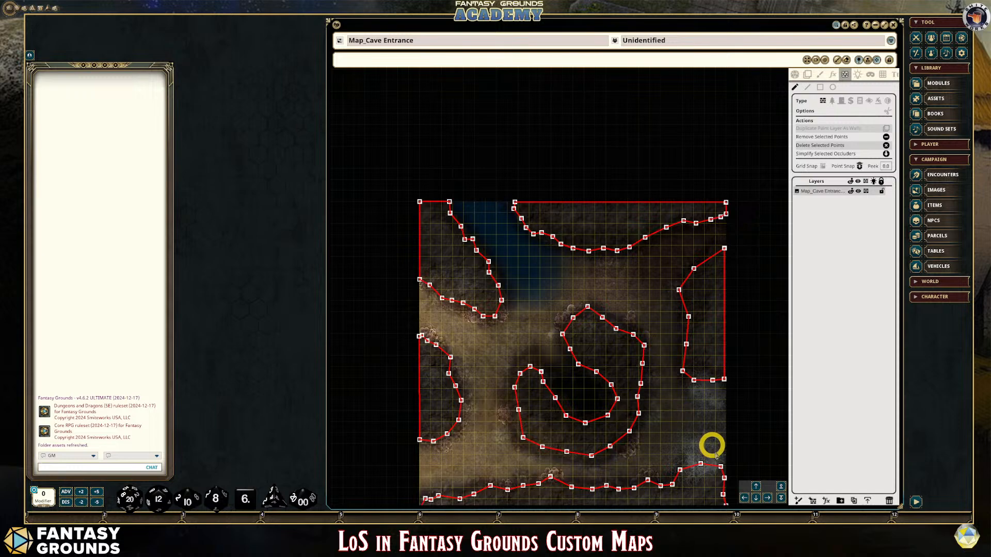
click(768, 500)
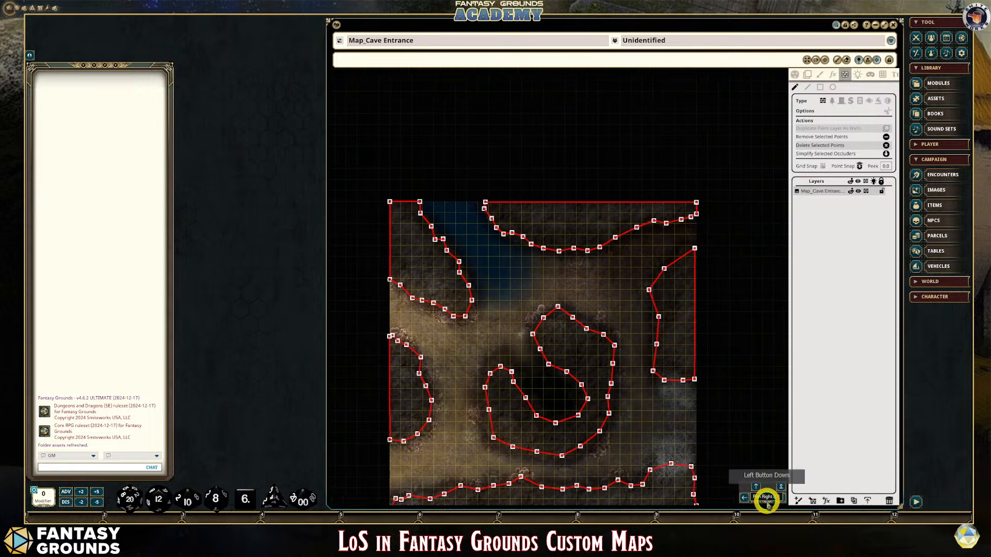
click(756, 499)
scroll(692, 386, up, 3)
scroll(692, 387, up, 2)
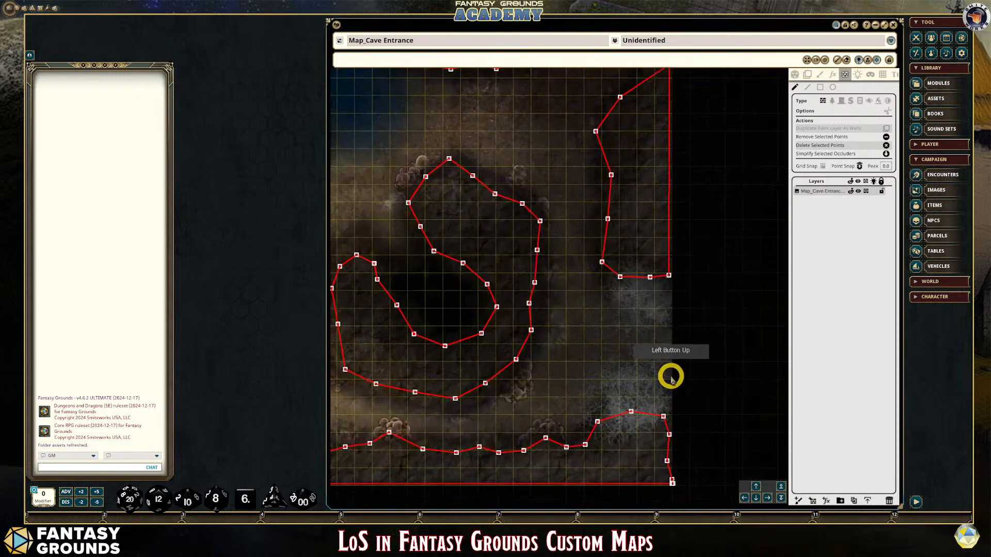
scroll(646, 340, up, 2)
scroll(647, 340, down, 2)
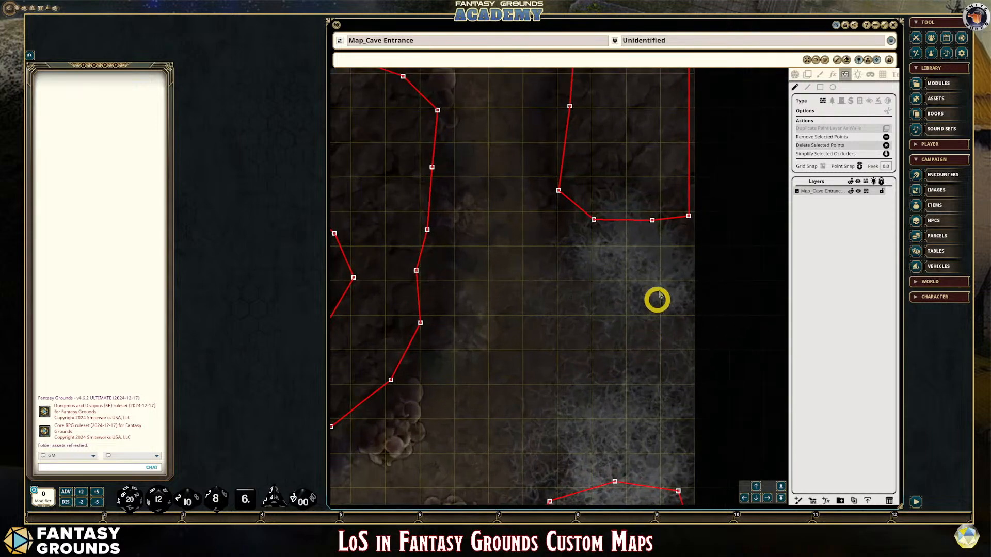
scroll(564, 258, down, 3)
scroll(564, 298, down, 3)
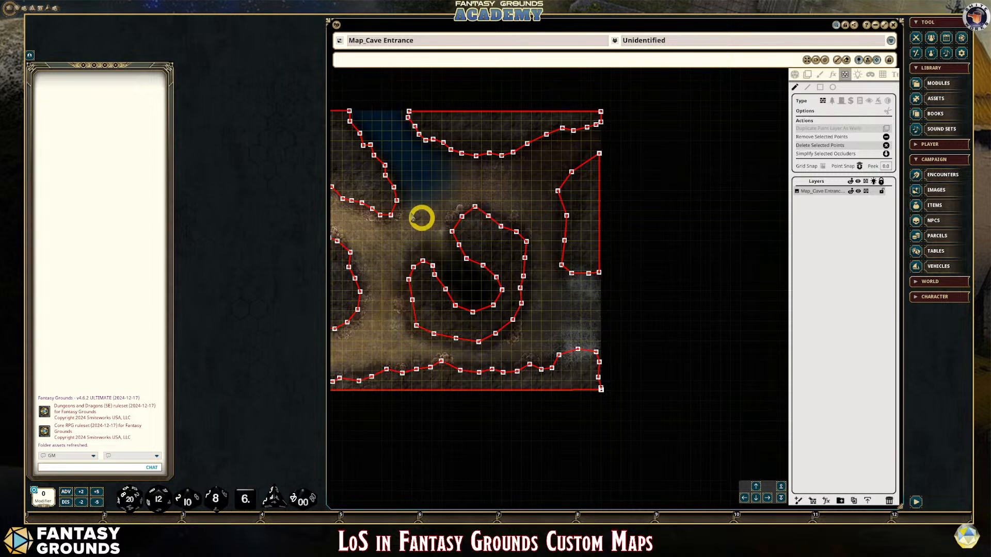
scroll(455, 216, down, 1)
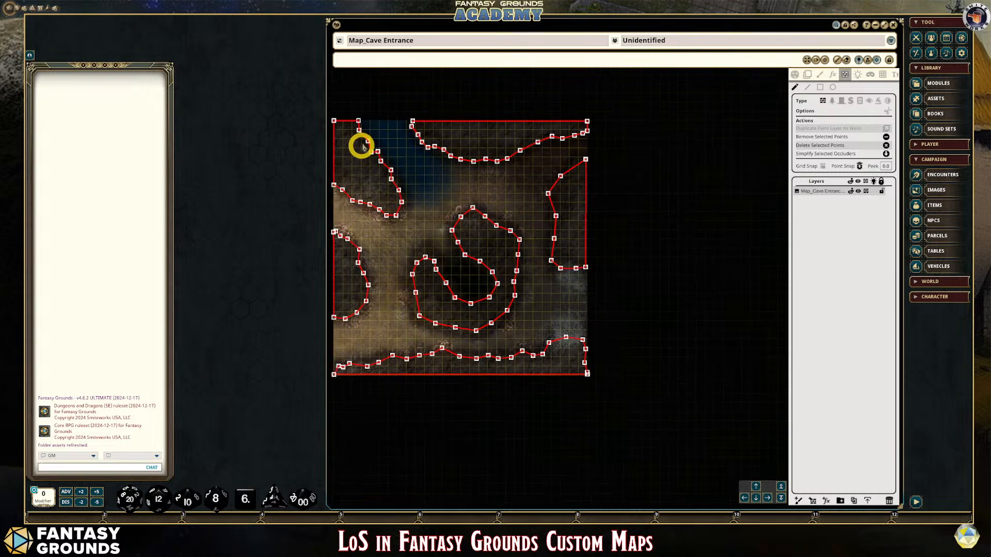
scroll(369, 125, up, 4)
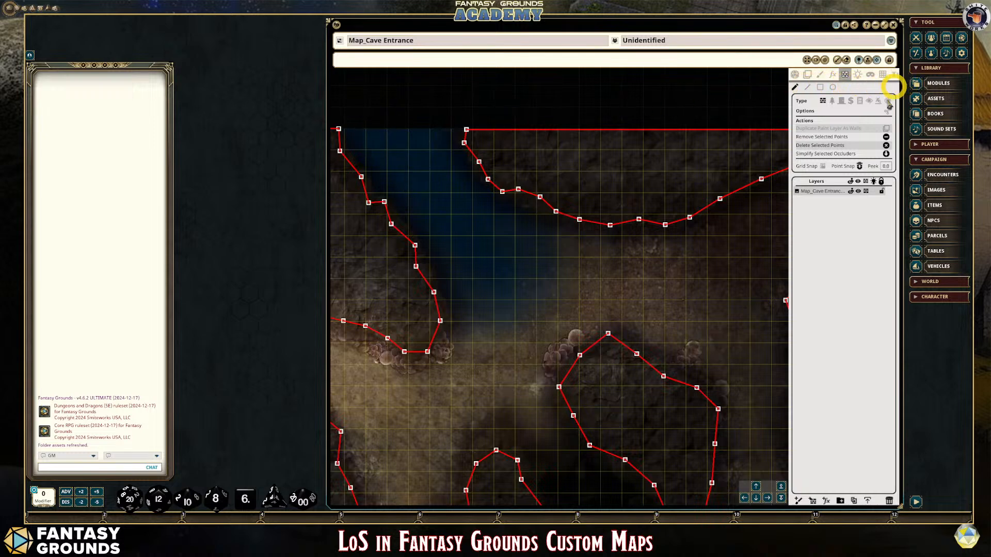
click(827, 500)
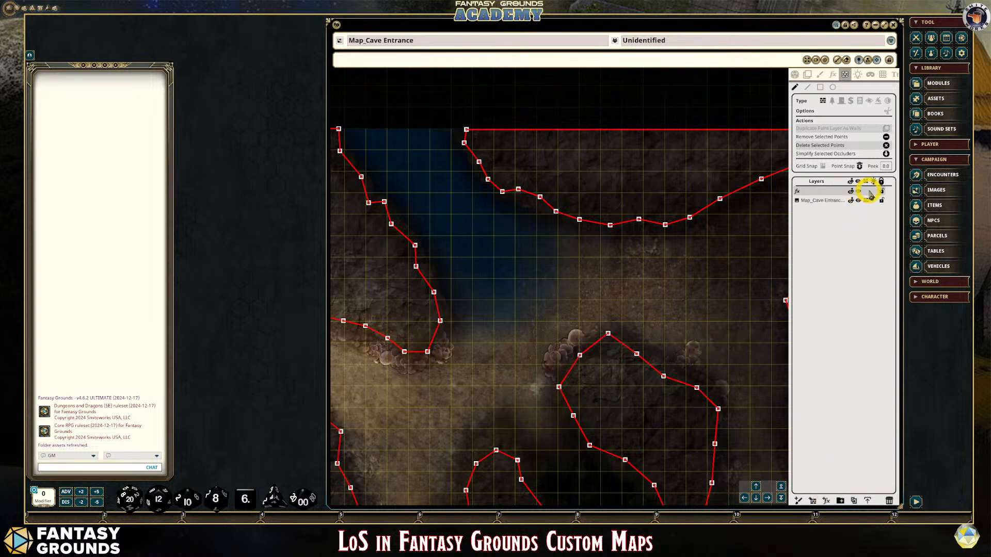
click(814, 191)
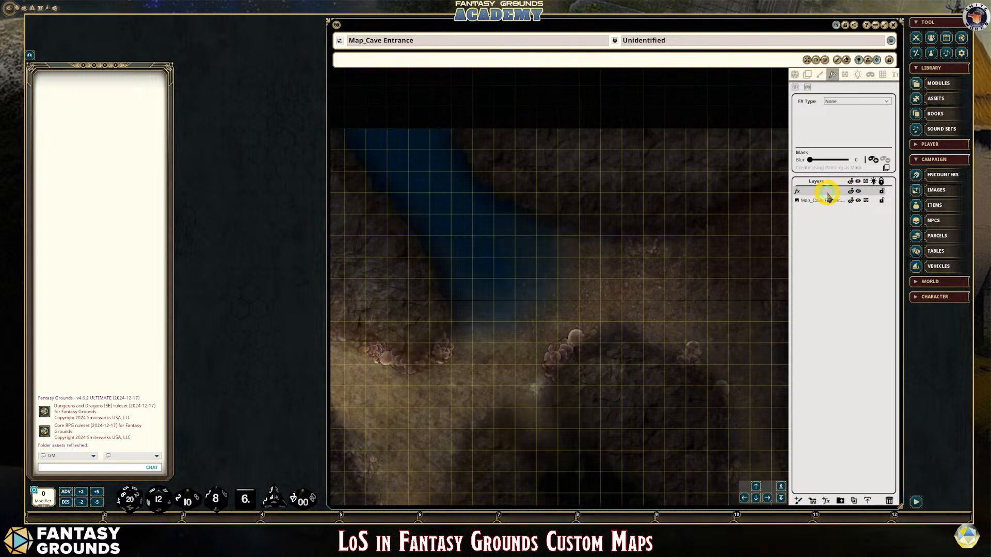
click(827, 193)
scroll(715, 309, down, 6)
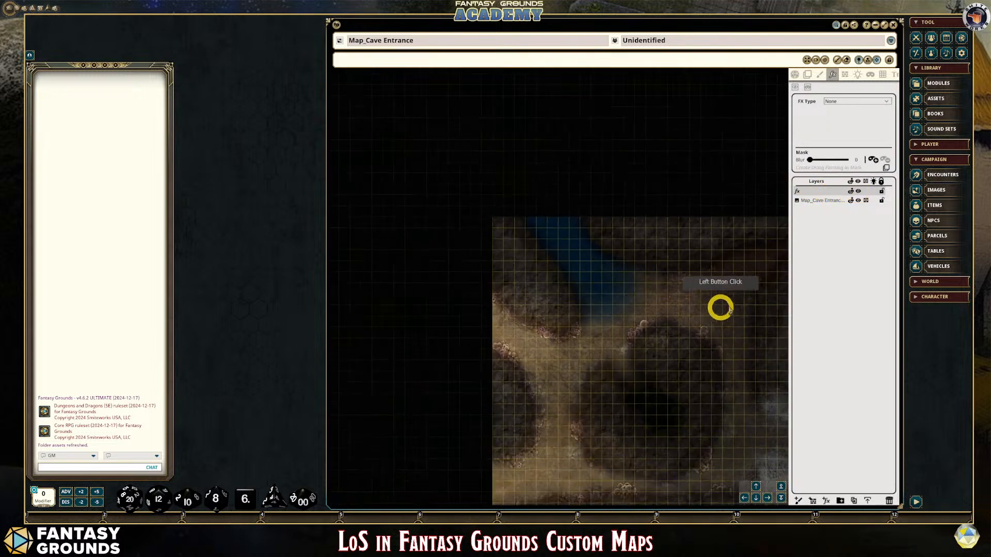
click(826, 192)
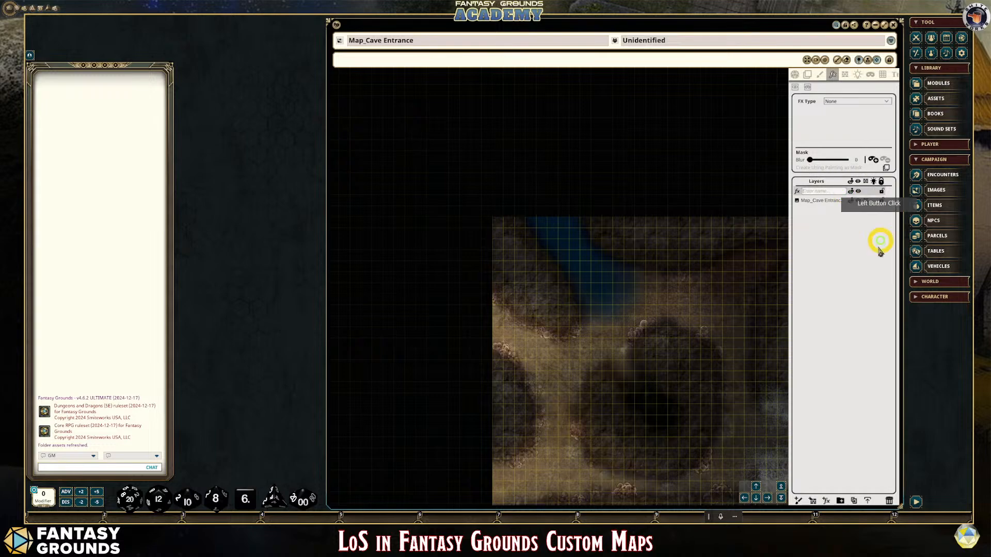
click(834, 202)
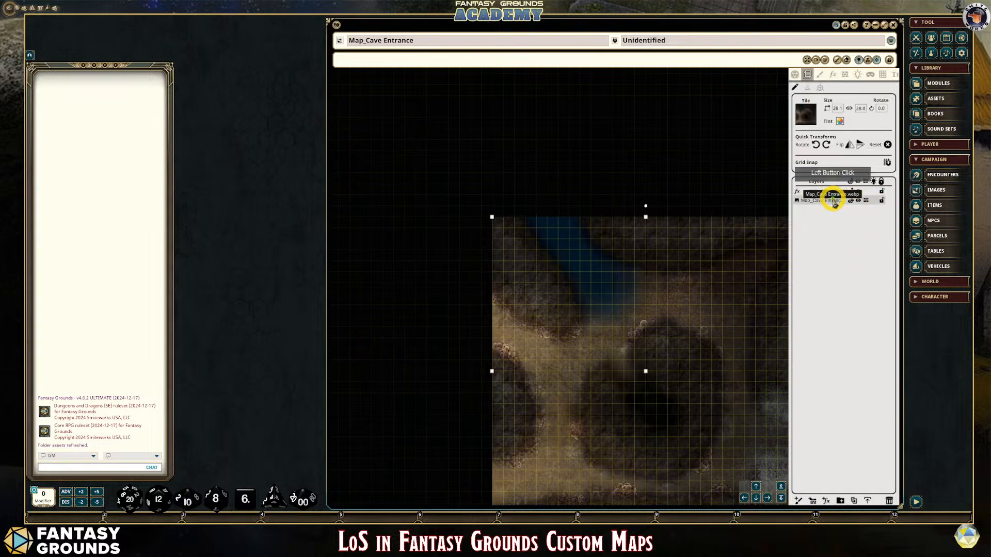
scroll(717, 266, up, 3)
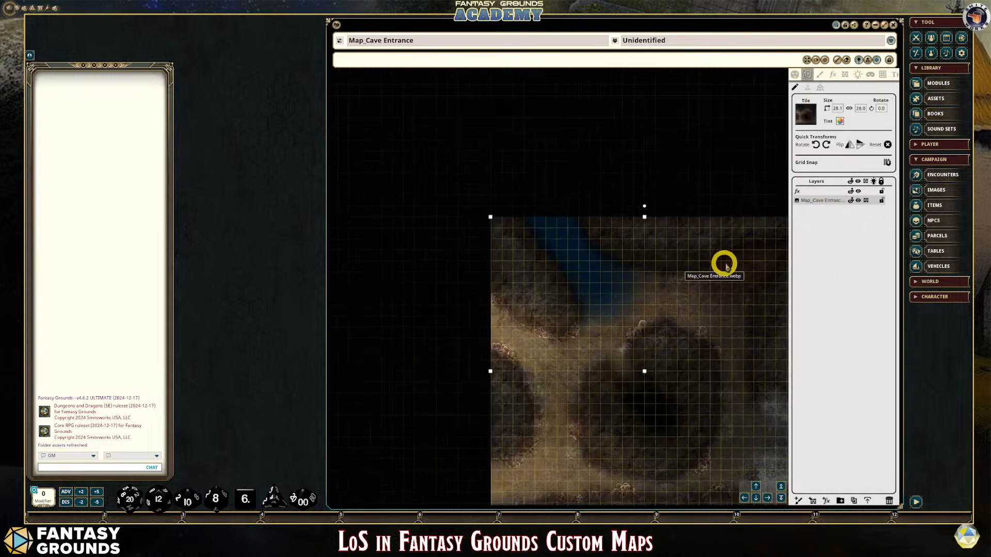
click(800, 192)
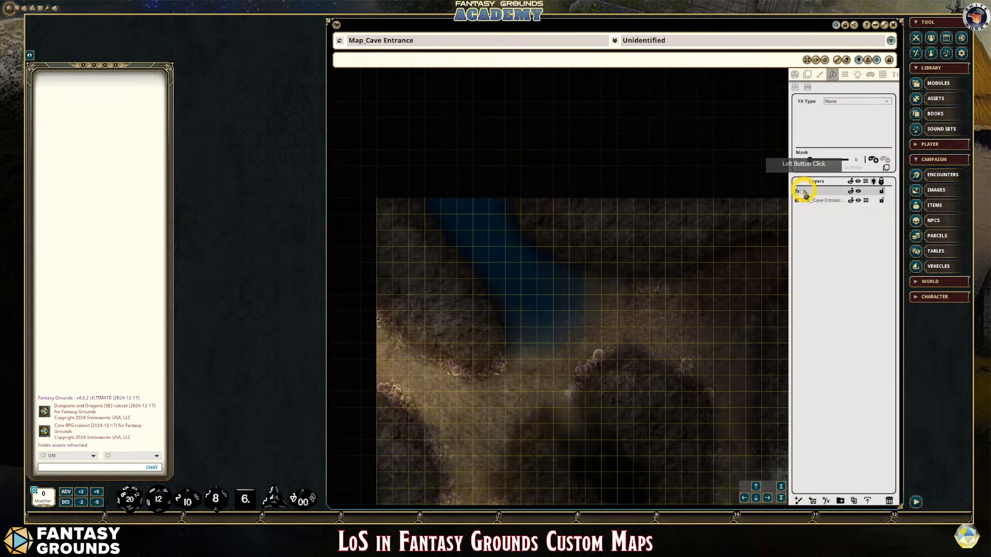
click(889, 500)
click(889, 500)
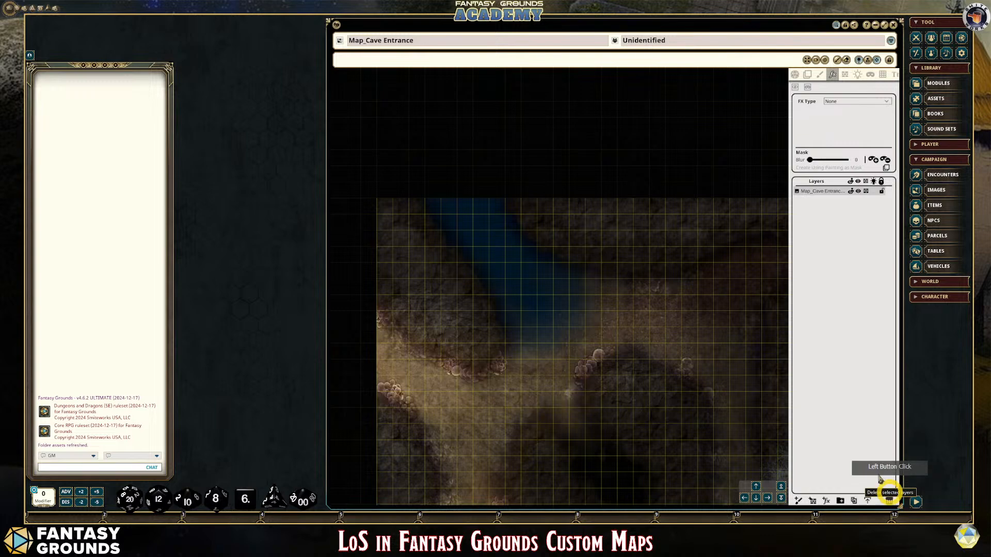
Select the Map_Cave Entrance layer and show its line-of-sight occluders across the whole map.
scroll(777, 419, down, 3)
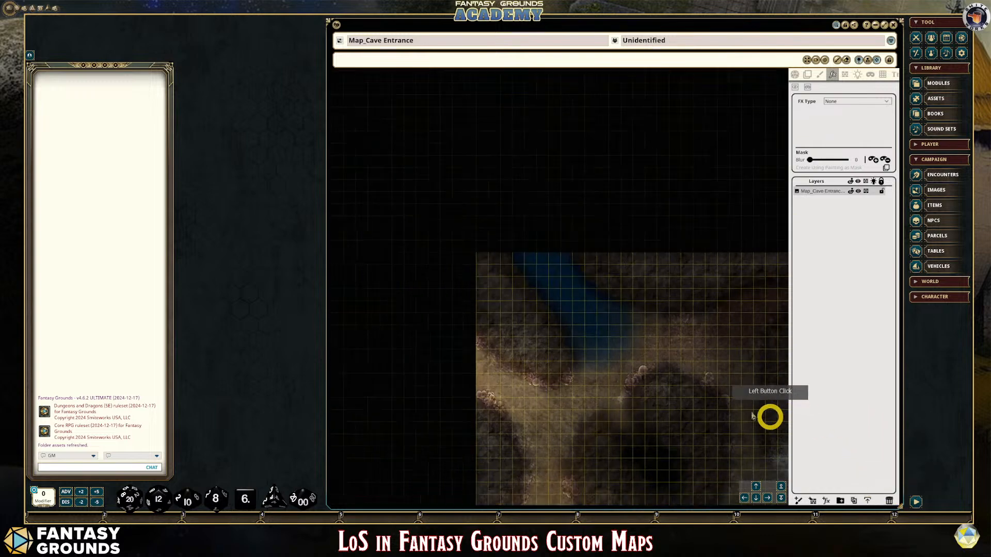
click(824, 192)
scroll(769, 413, down, 2)
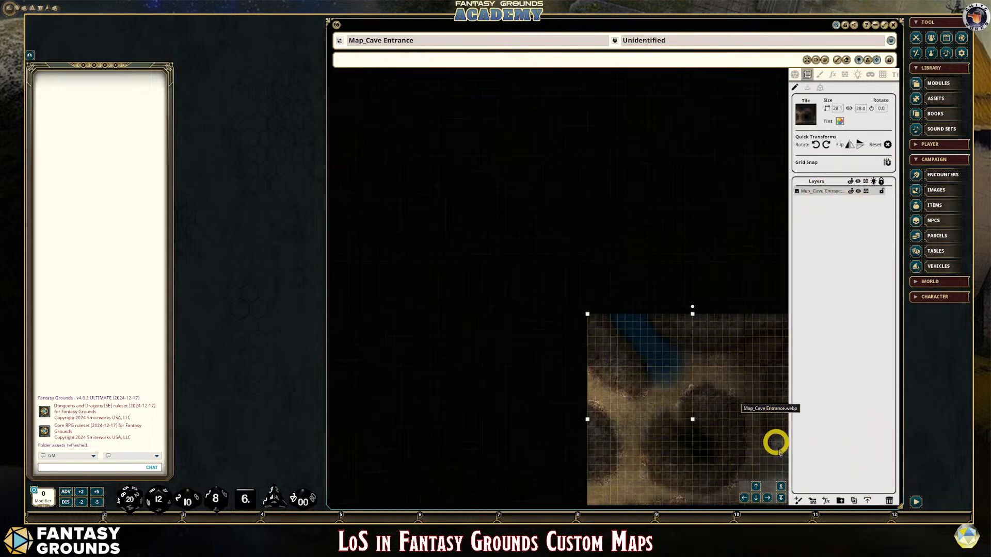
click(768, 499)
click(756, 498)
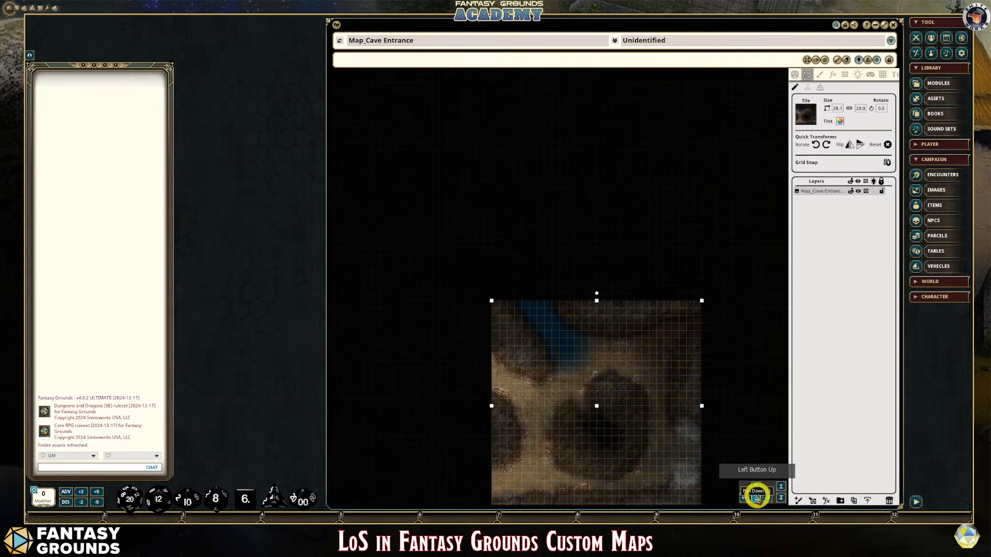
scroll(684, 368, up, 2)
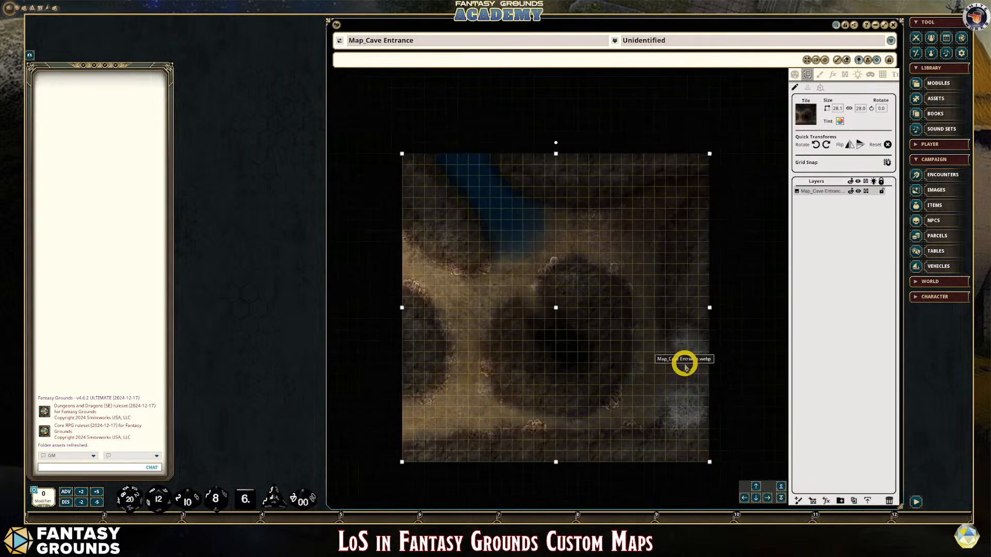
click(824, 192)
click(796, 75)
click(808, 75)
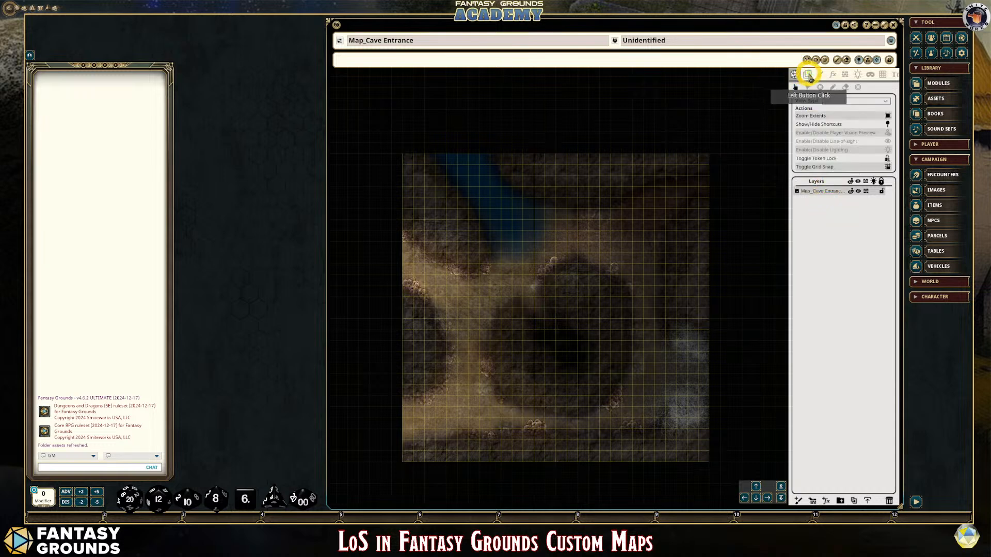
click(867, 191)
click(867, 193)
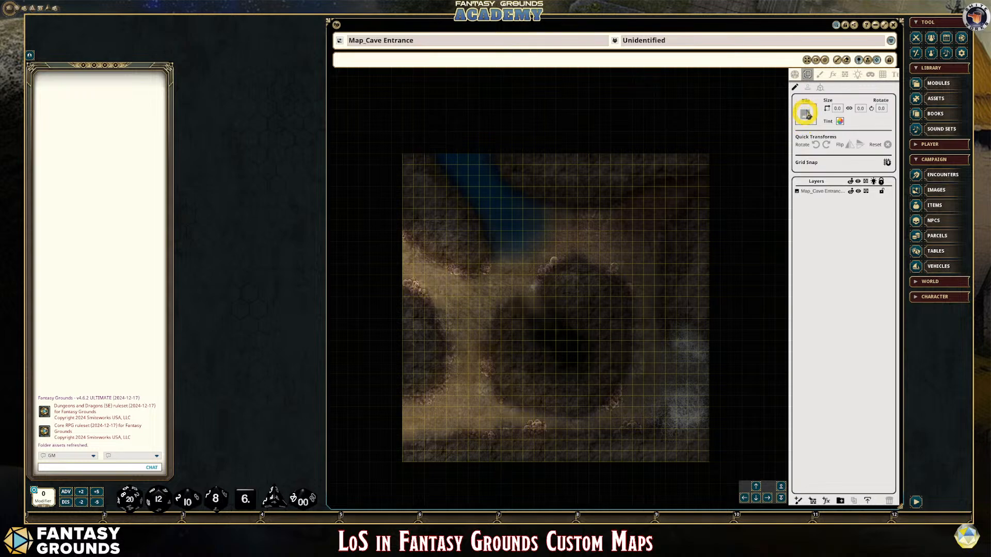
scroll(669, 318, up, 1)
scroll(649, 326, down, 2)
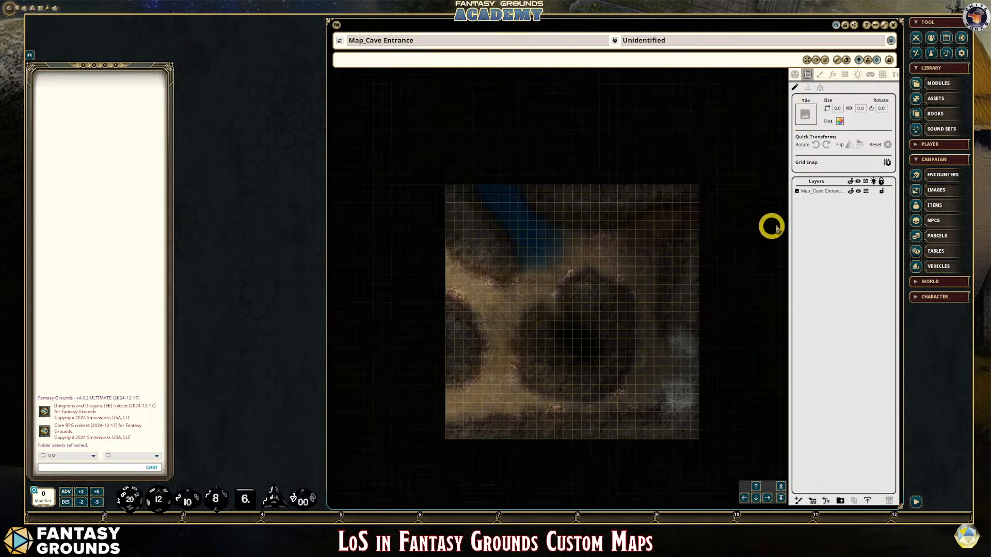
click(821, 197)
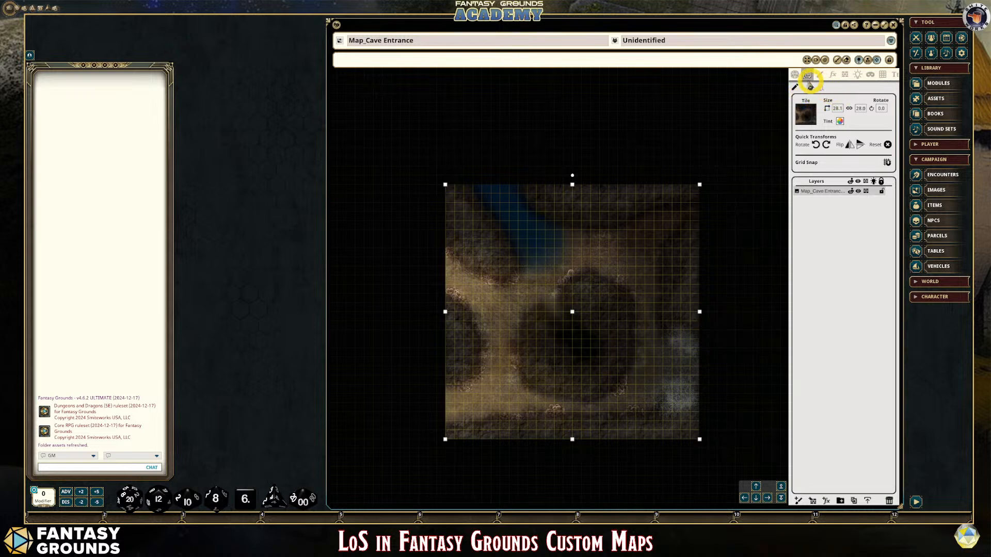
click(846, 76)
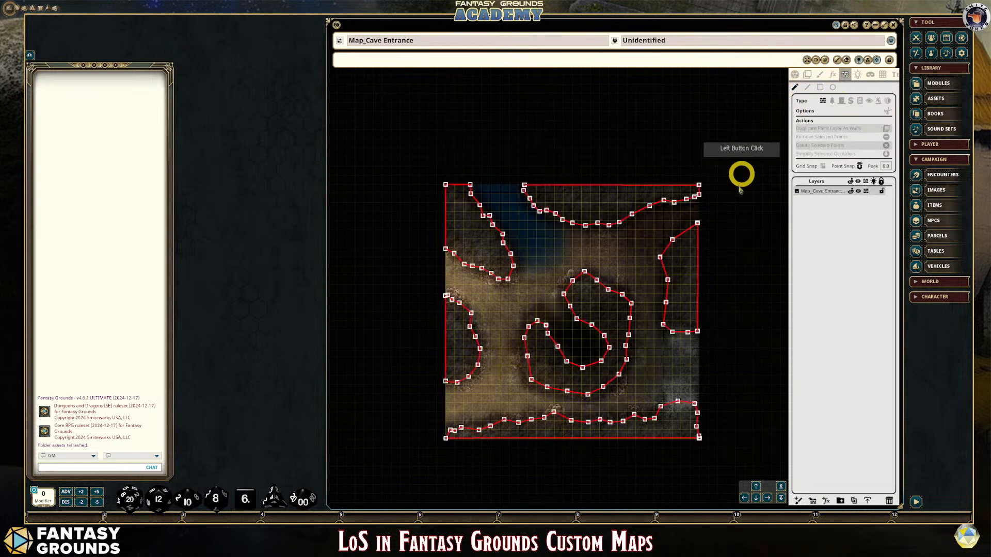
Add an FX layer above the cave map layer and set its effect type to Water.
click(828, 501)
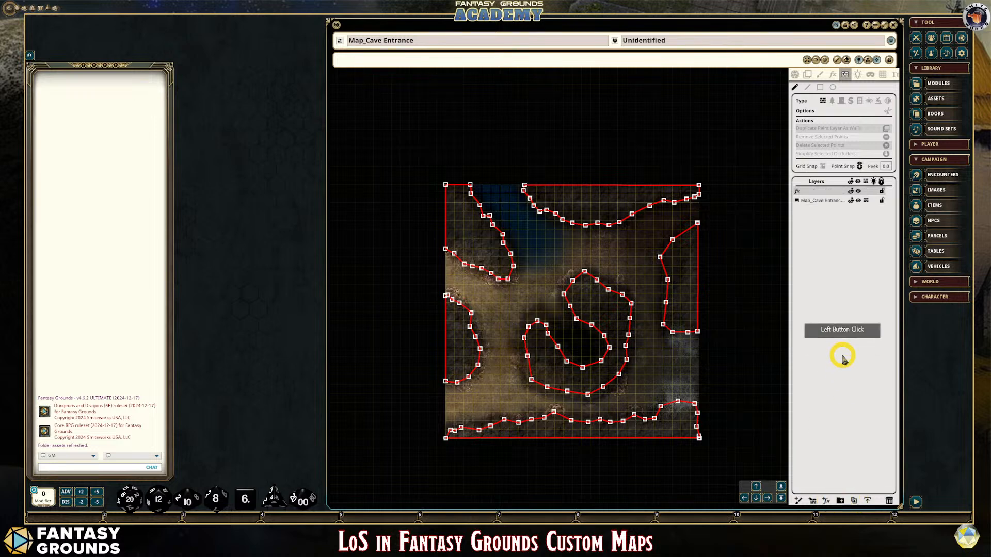
click(803, 192)
click(802, 195)
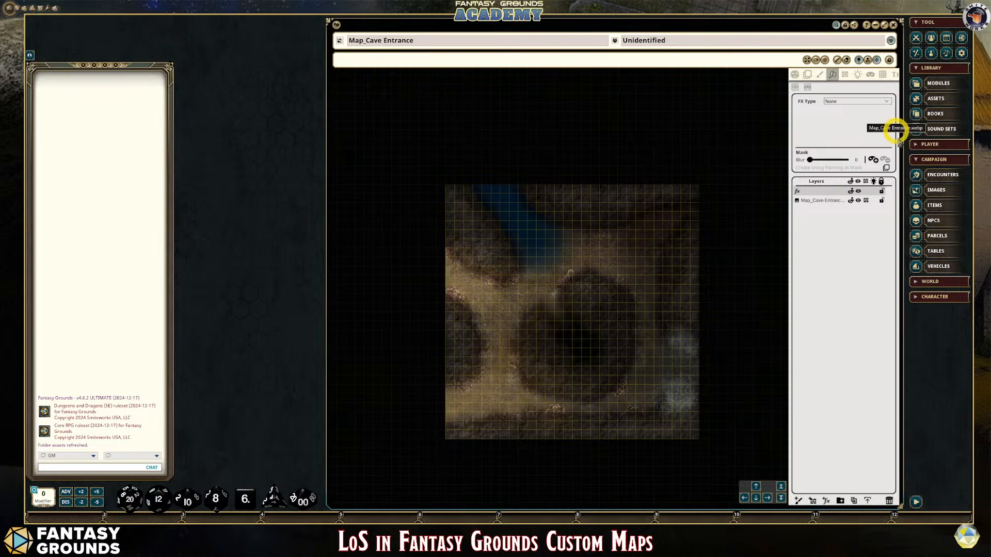
click(869, 105)
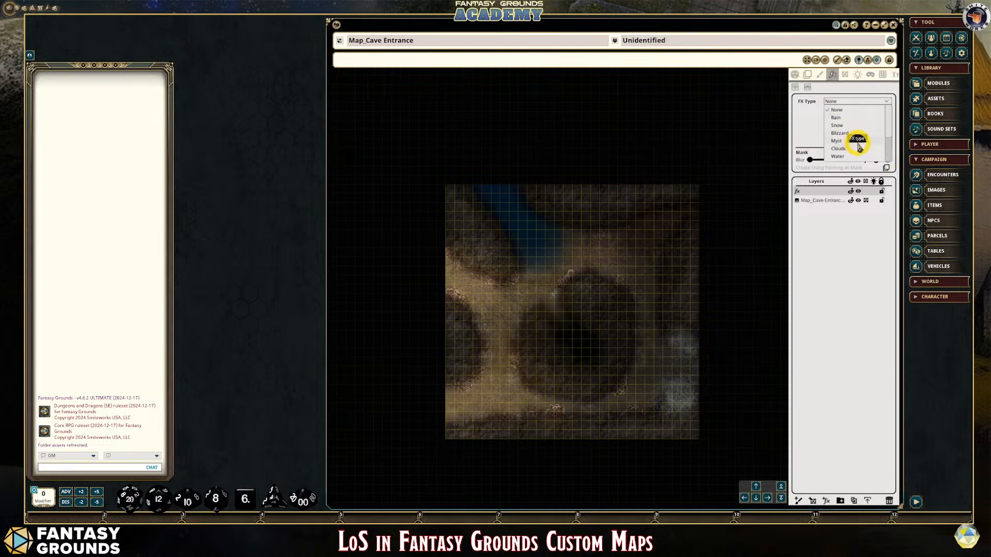
click(837, 157)
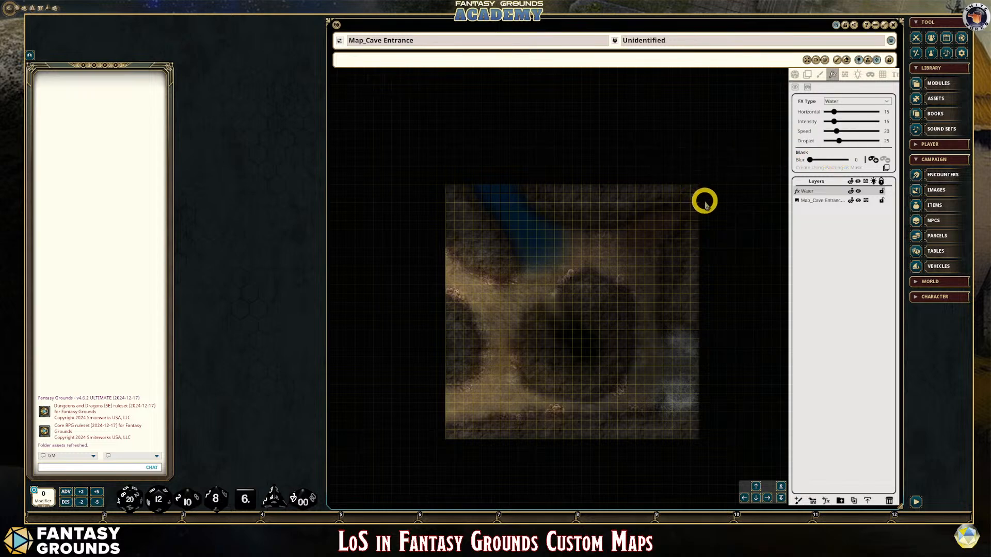
scroll(579, 239, up, 5)
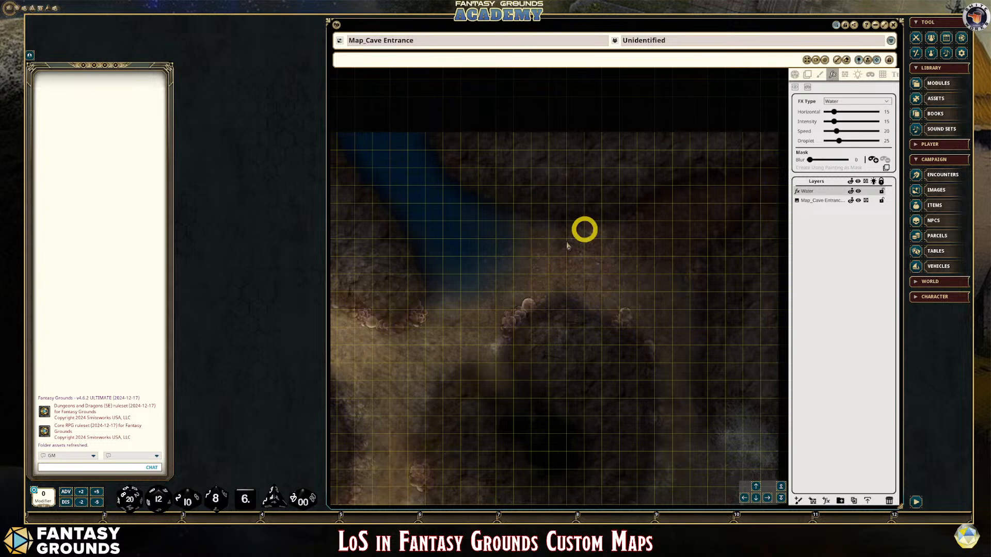
scroll(521, 251, down, 1)
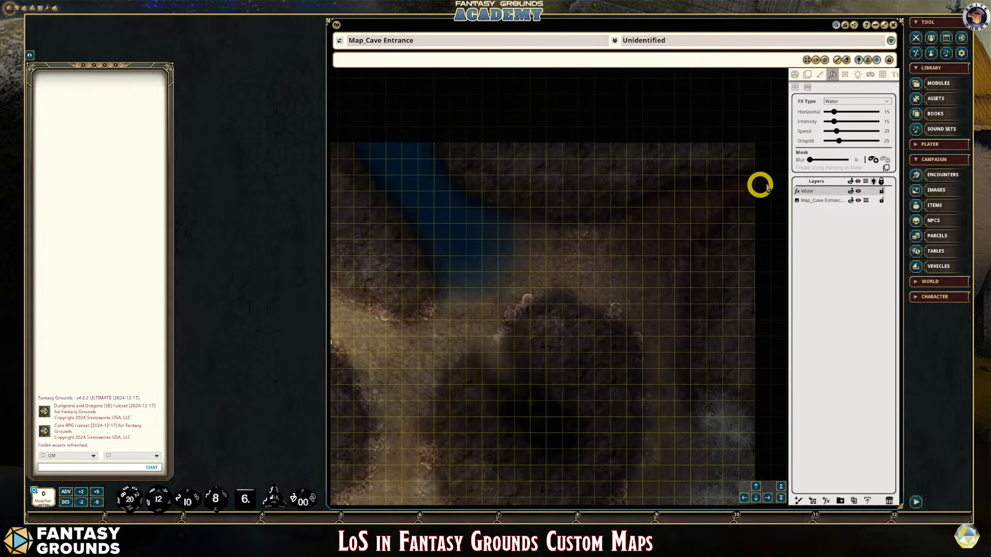
Enable the mask on the Water effect layer and outline the blue pool to confine the effect to it.
click(877, 158)
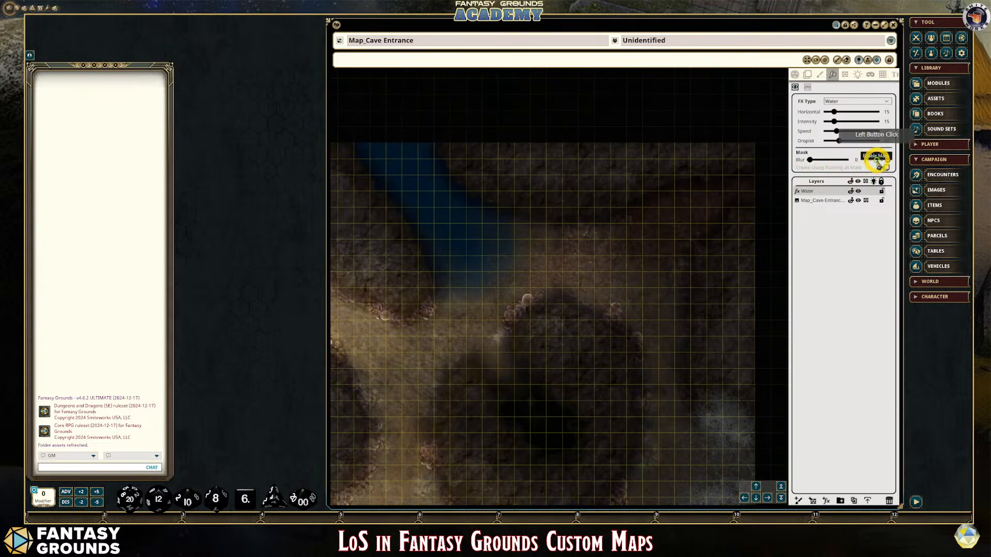
scroll(589, 245, down, 1)
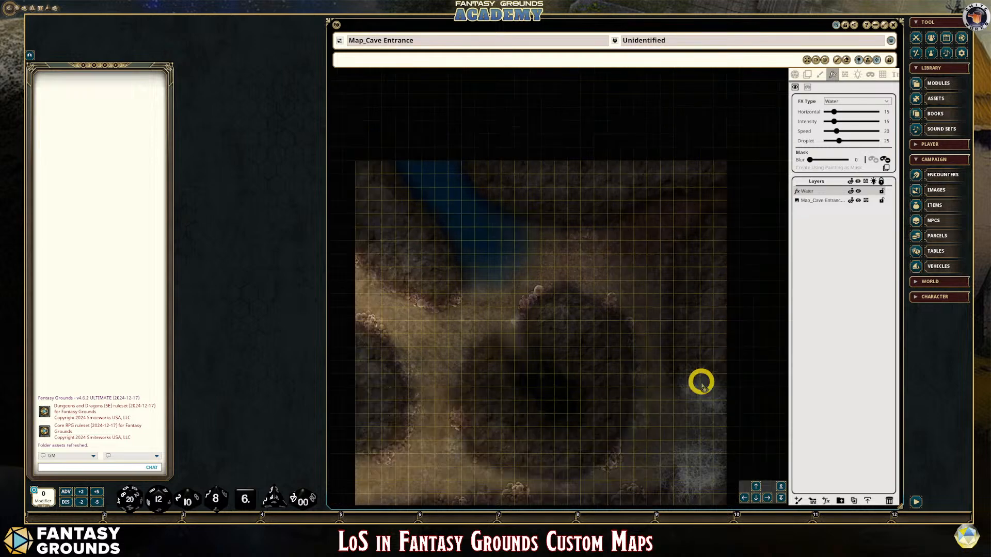
scroll(467, 201, up, 1)
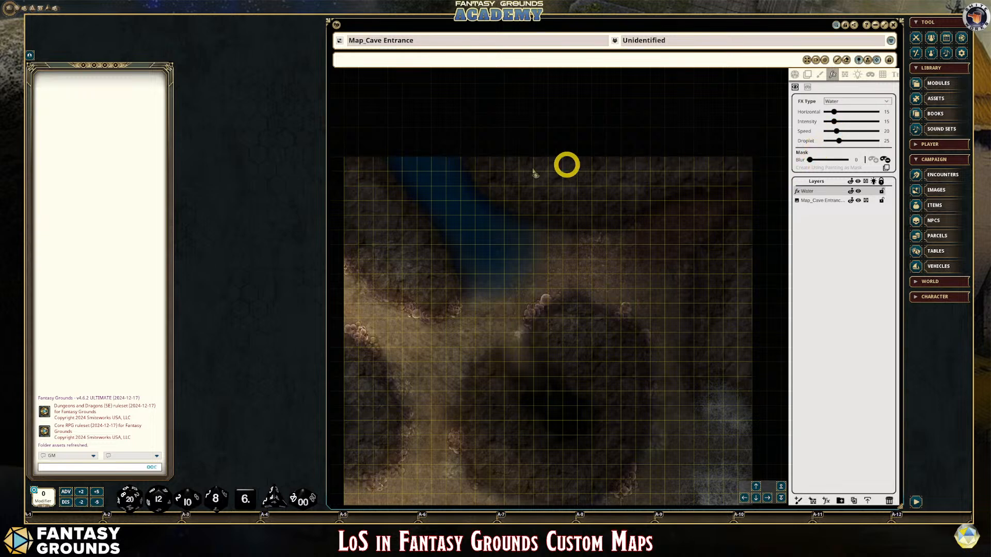
key(alt)
mouse_move(408, 168)
mouse_down()
mouse_move(466, 272)
mouse_move(502, 275)
mouse_move(519, 224)
mouse_move(475, 201)
mouse_move(436, 159)
mouse_move(399, 160)
mouse_up()
scroll(511, 258, up, 2)
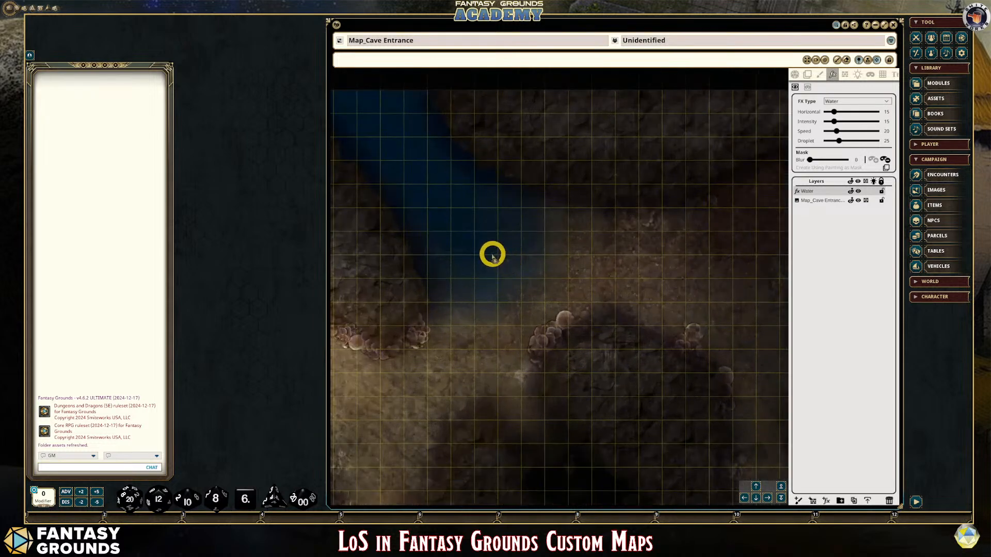
scroll(493, 255, up, 2)
scroll(434, 229, down, 4)
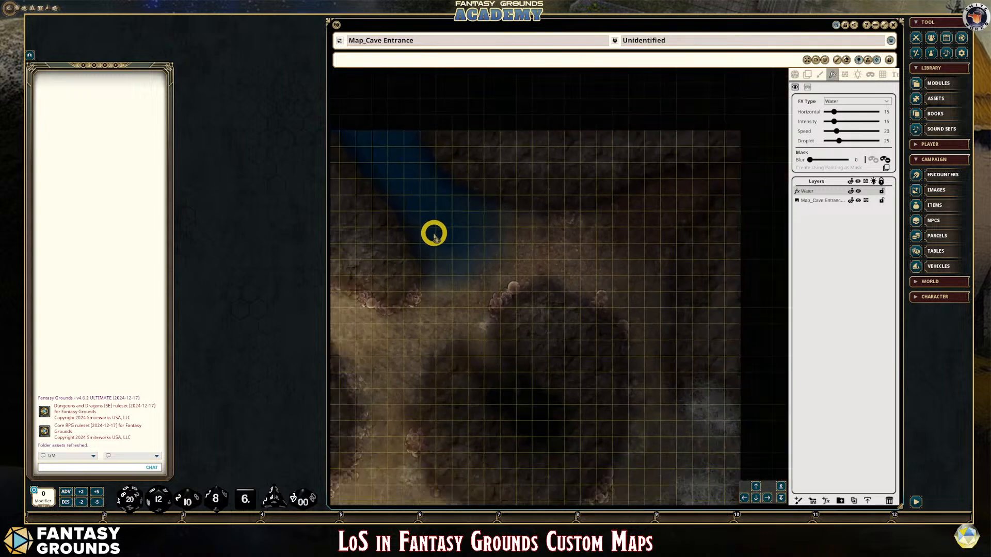
drag(426, 230, 467, 243)
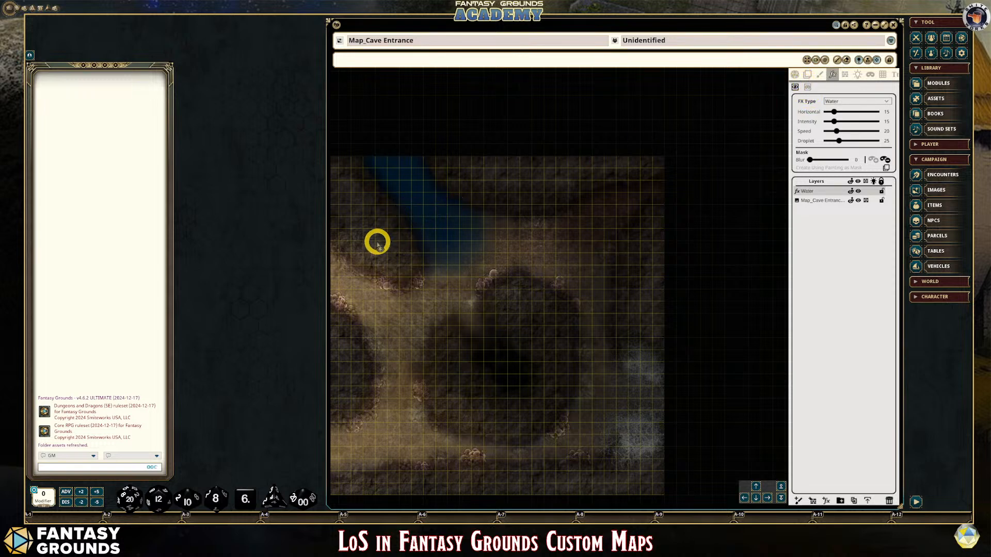
mouse_move(426, 212)
mouse_down()
mouse_move(431, 258)
mouse_move(460, 250)
mouse_move(472, 224)
mouse_move(432, 200)
mouse_up()
scroll(438, 225, up, 5)
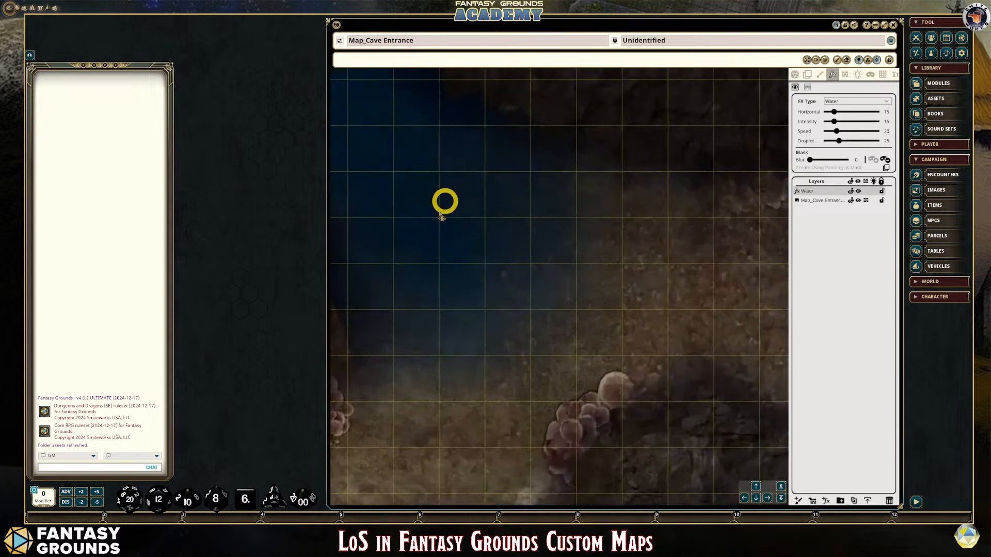
scroll(636, 200, down, 1)
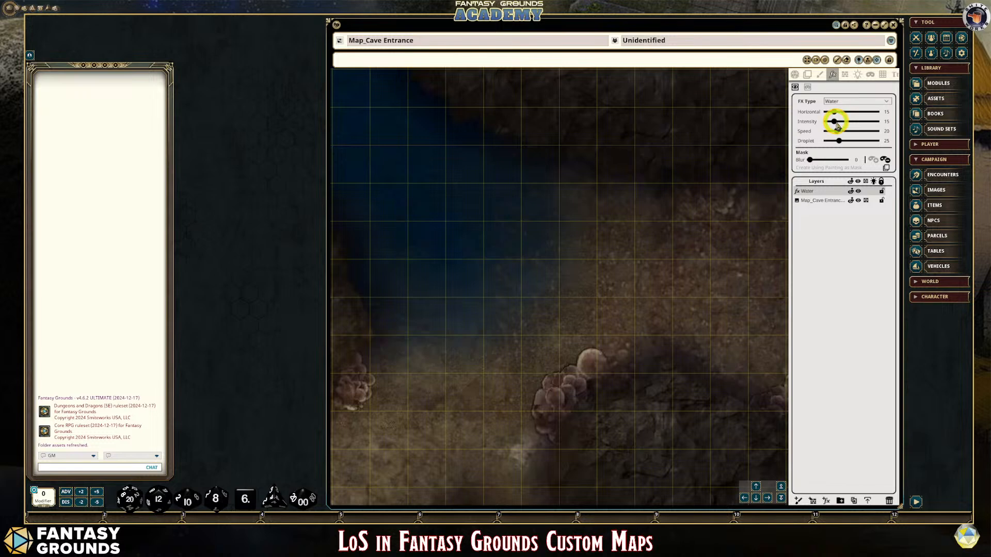
Set the Water effect's horizontal to 25, intensity to 23 and droplet to 18, with a mask blur of 5.
drag(835, 122, 838, 123)
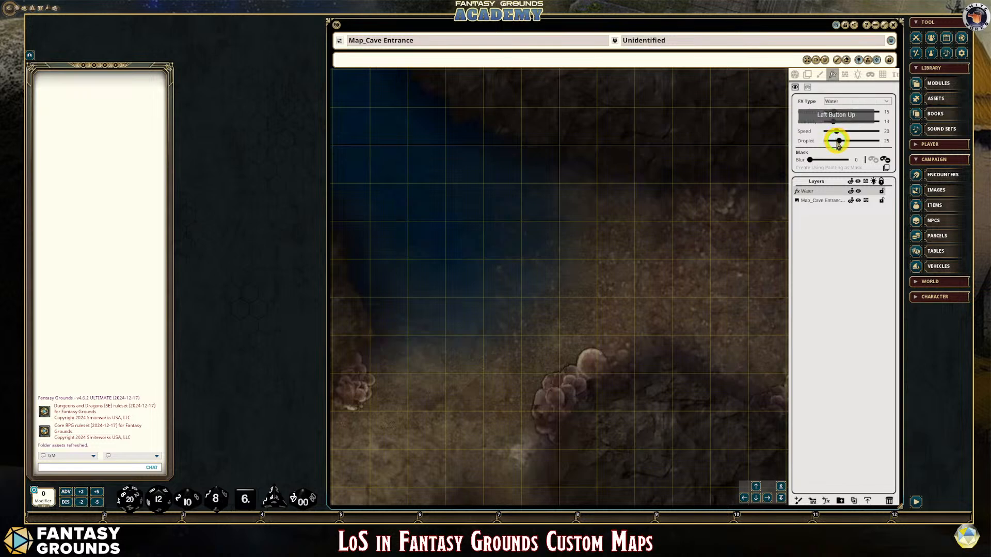
drag(838, 141, 814, 161)
drag(840, 116, 838, 121)
scroll(696, 282, down, 2)
scroll(595, 266, down, 3)
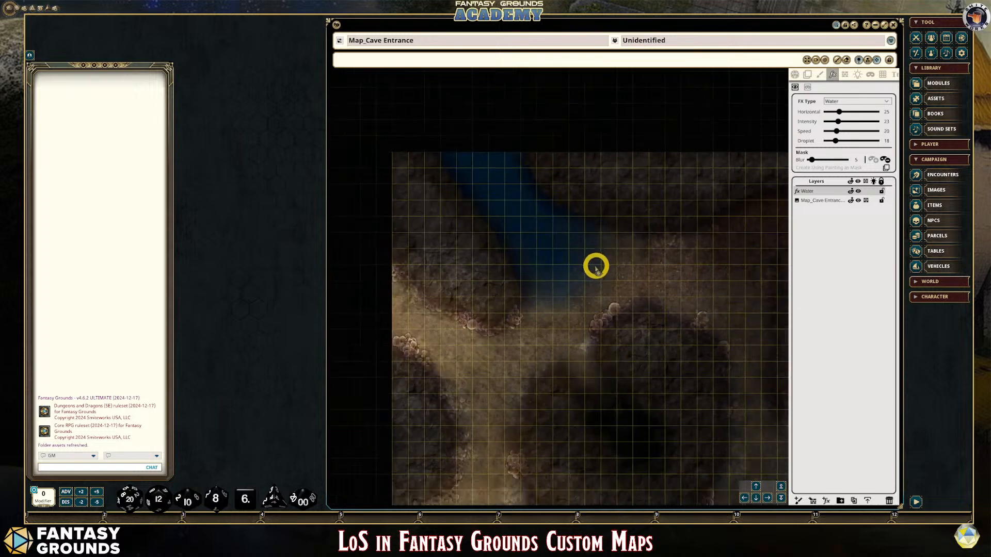
scroll(569, 251, up, 1)
scroll(569, 251, up, 1)
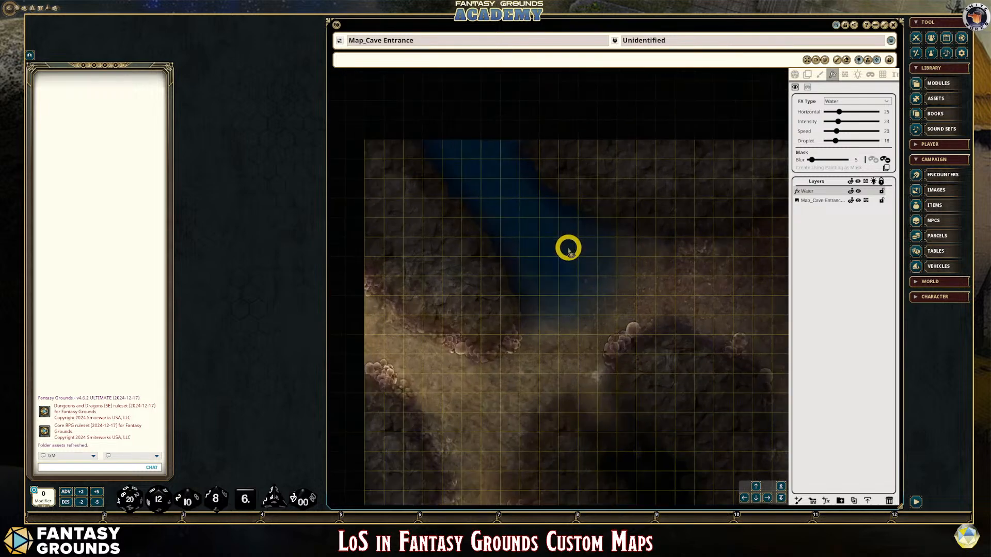
scroll(636, 348, down, 1)
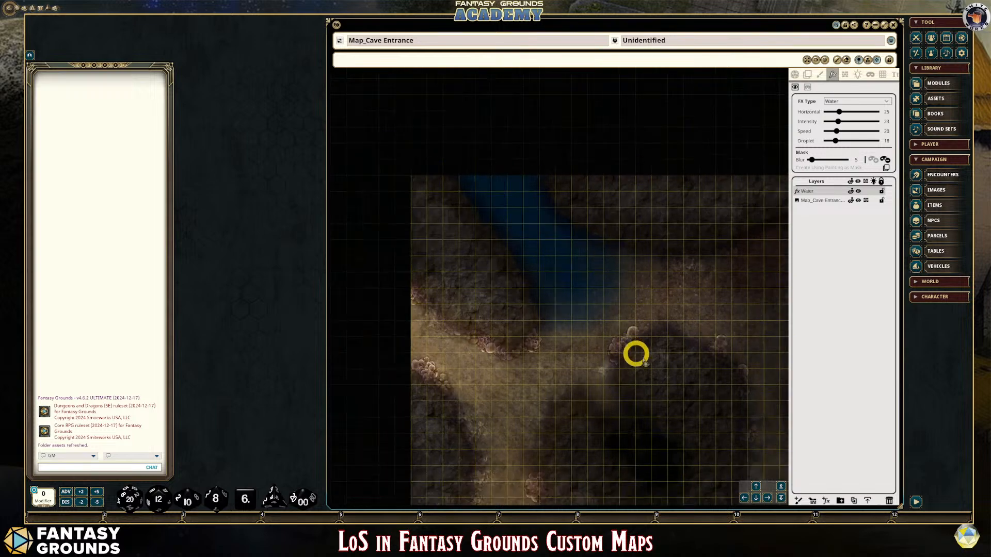
Apply the Dusk preset to the cave map's ambient light and shadows.
click(858, 76)
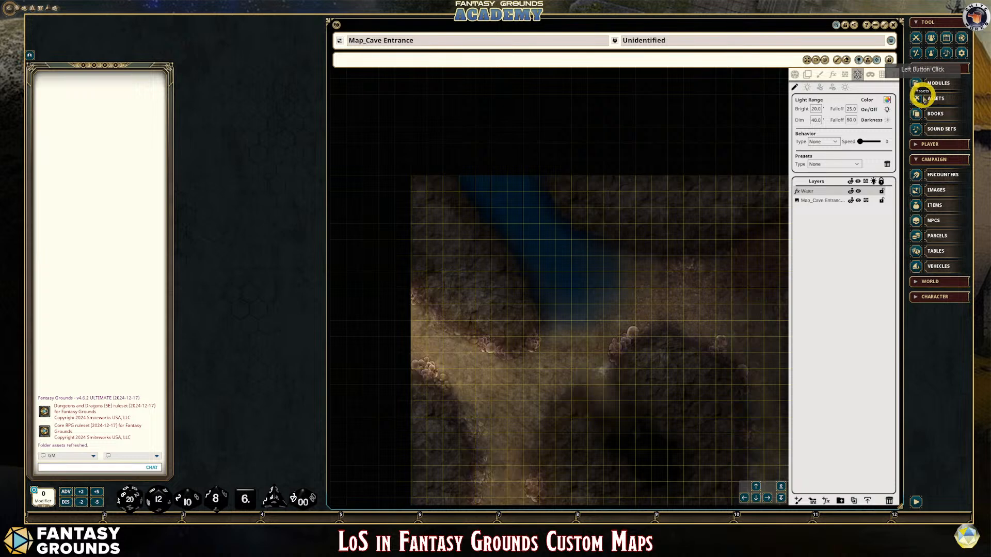
click(845, 88)
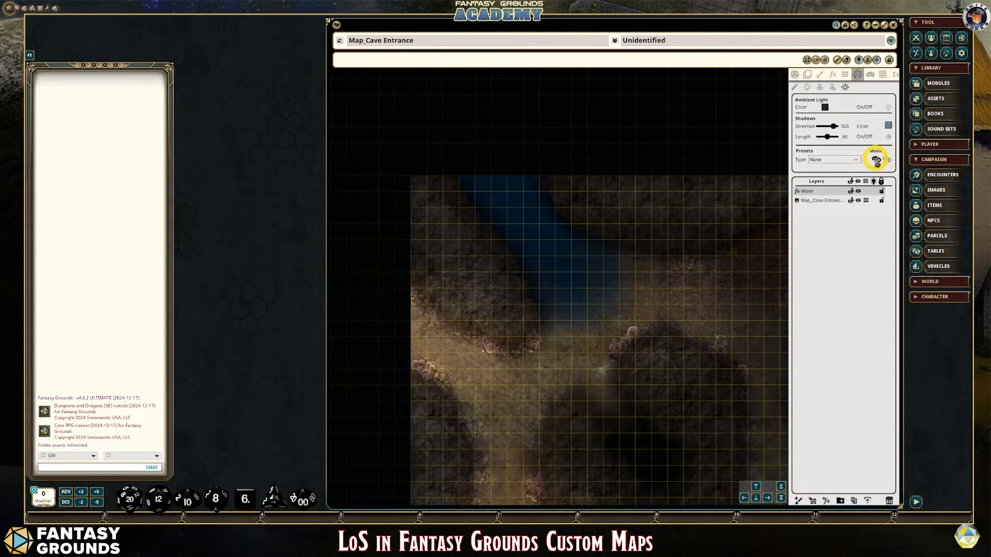
click(857, 161)
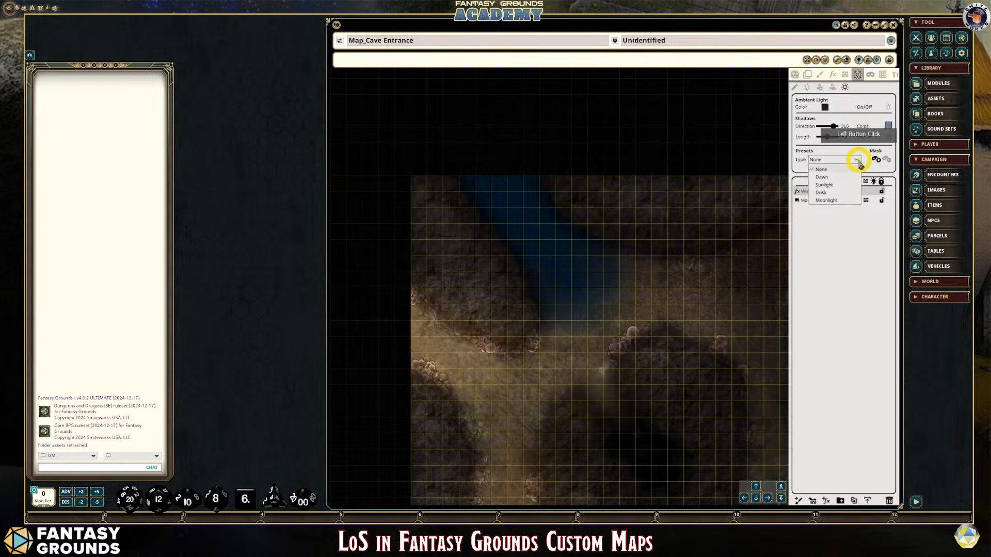
click(823, 193)
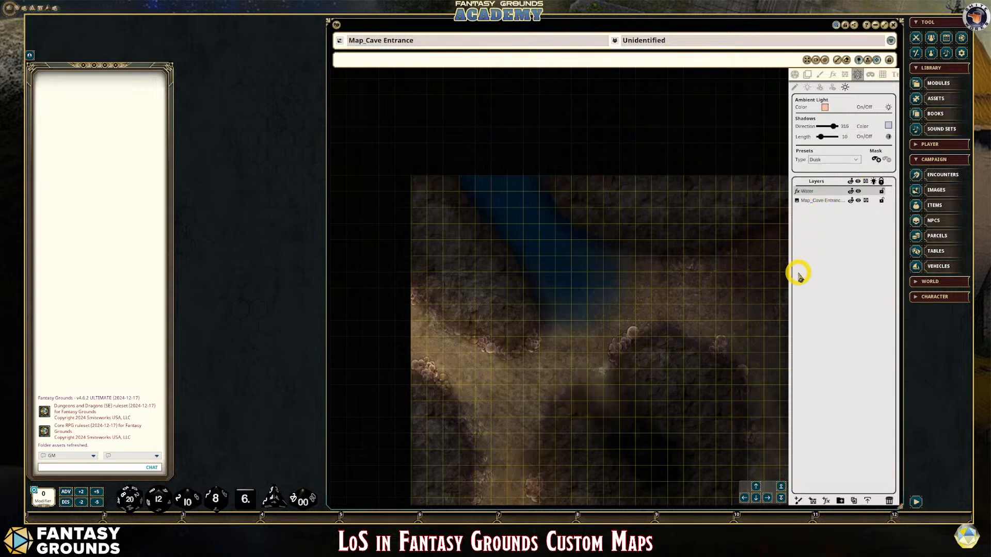
Examine the Dusk lighting across the whole cave map and around the pool.
scroll(787, 316, down, 2)
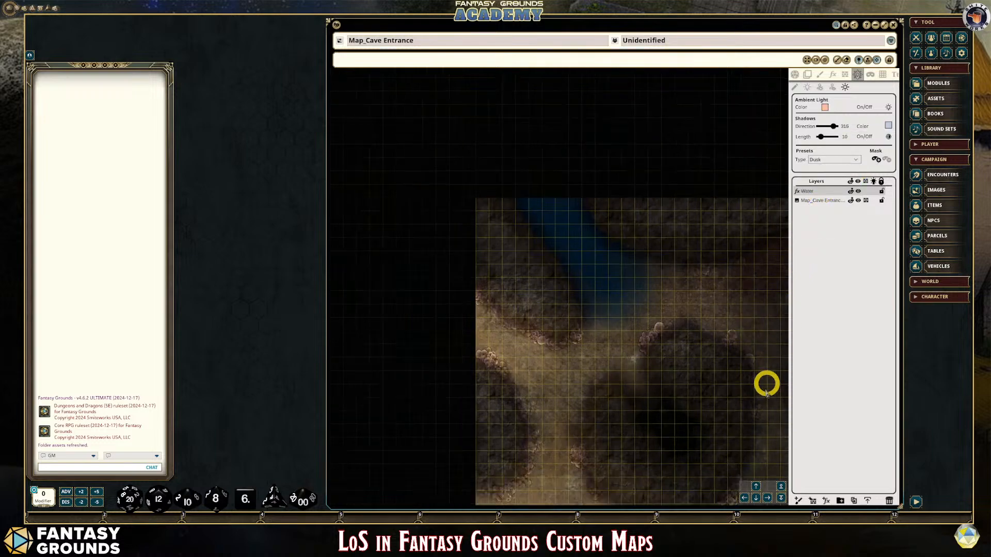
click(767, 498)
click(756, 498)
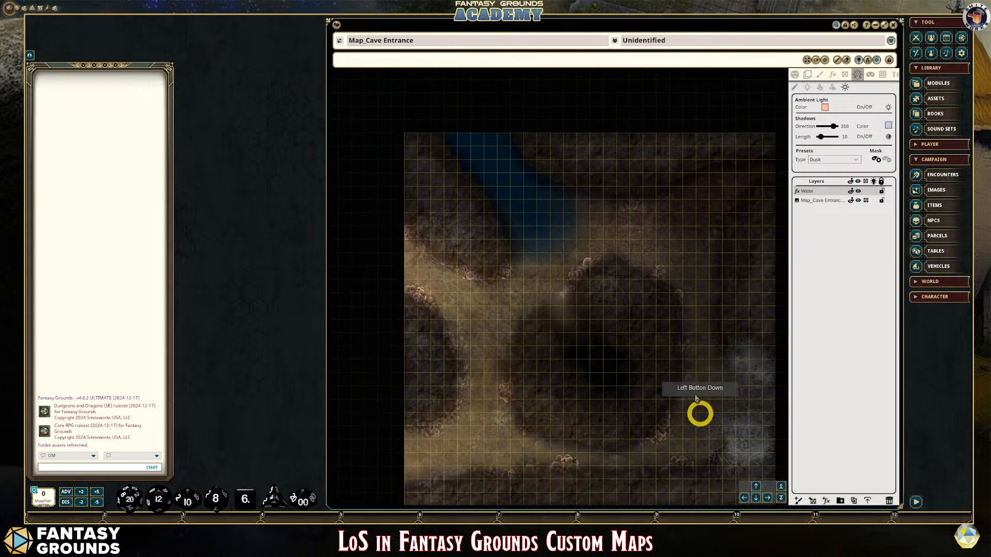
drag(695, 397, 675, 370)
scroll(575, 245, up, 3)
drag(415, 166, 447, 170)
scroll(511, 161, up, 2)
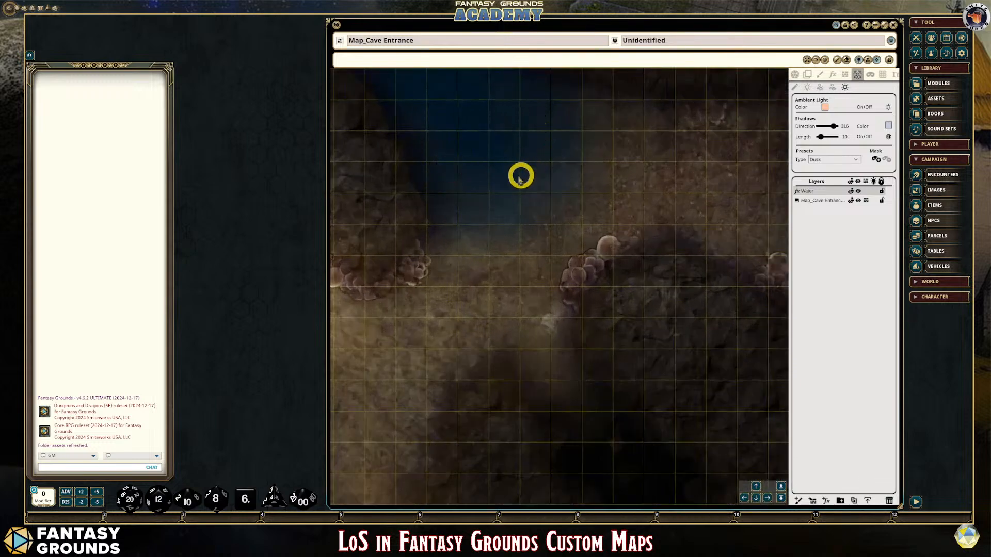
scroll(550, 249, down, 5)
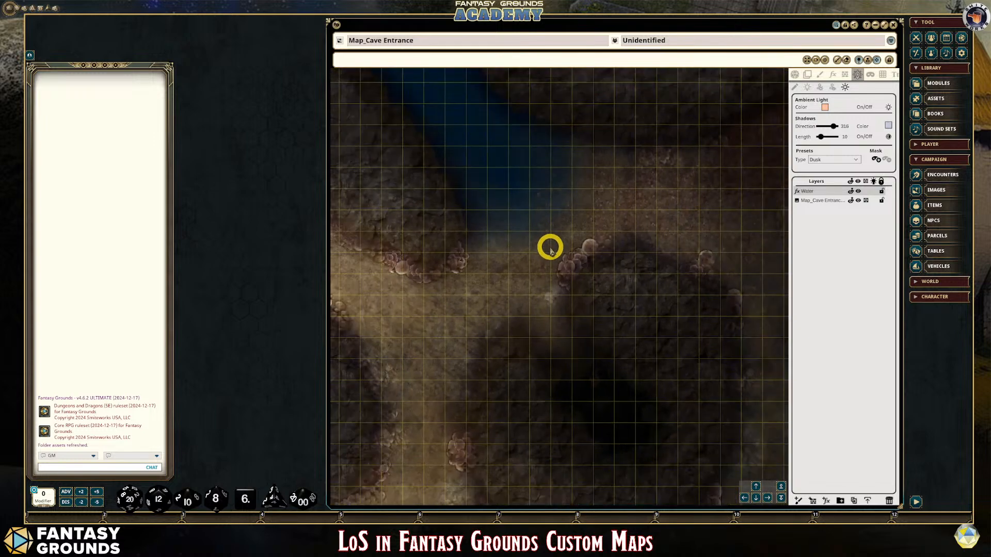
scroll(550, 249, up, 2)
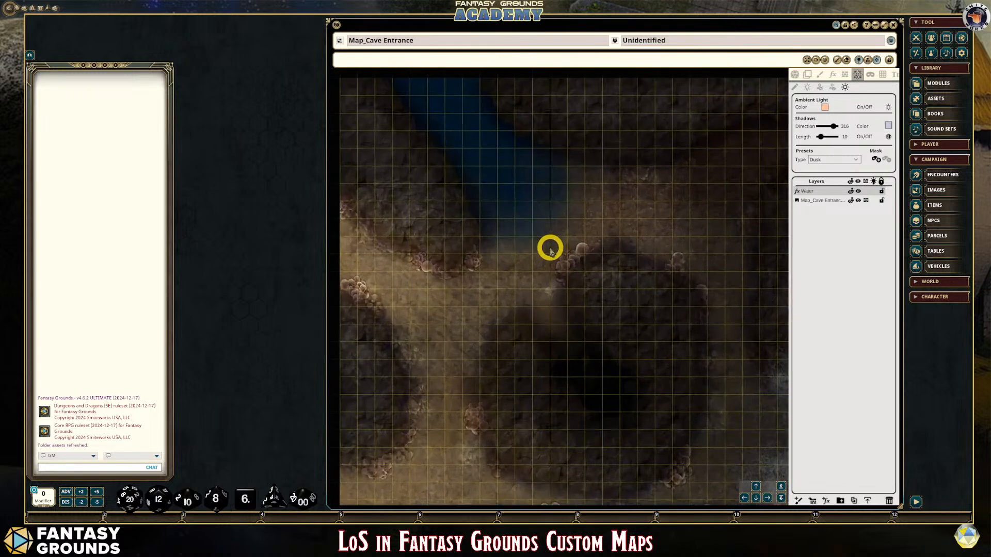
scroll(549, 247, down, 3)
click(769, 498)
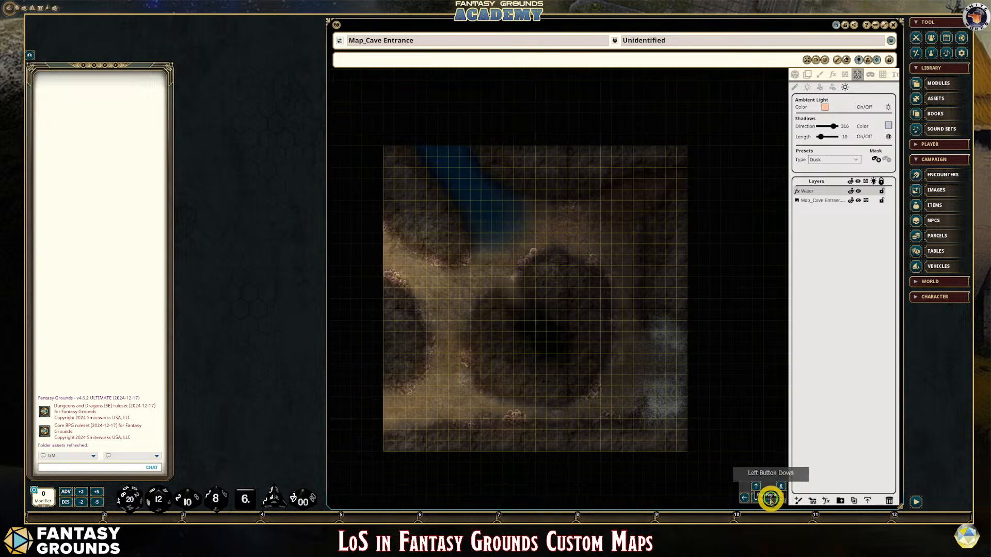
Show the line-of-sight occluders and review the walls across the whole cave map.
click(844, 76)
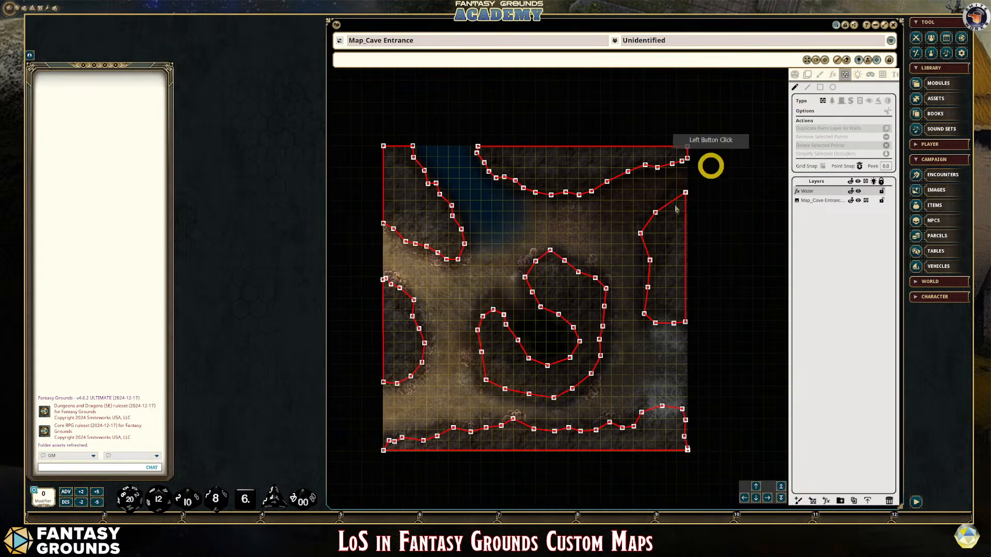
scroll(570, 350, up, 2)
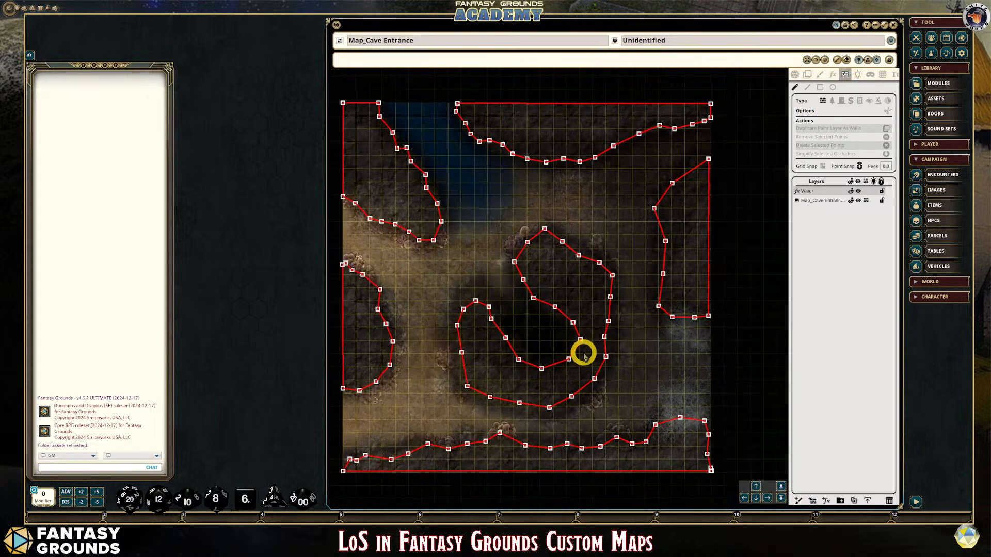
scroll(567, 351, down, 1)
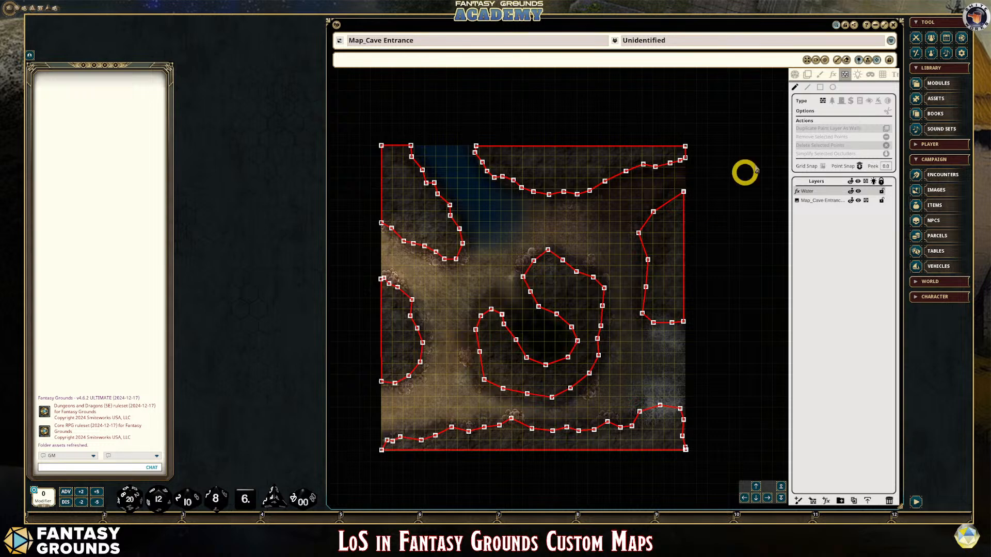
Switch to tile editing and inspect the cave map's pool and rock formations without the occluder outlines.
click(808, 78)
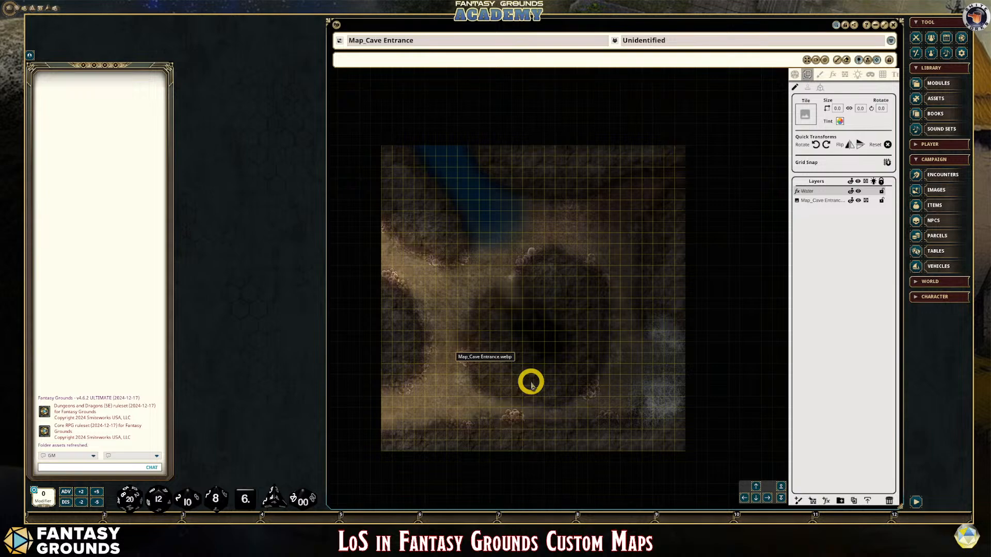
scroll(669, 289, up, 1)
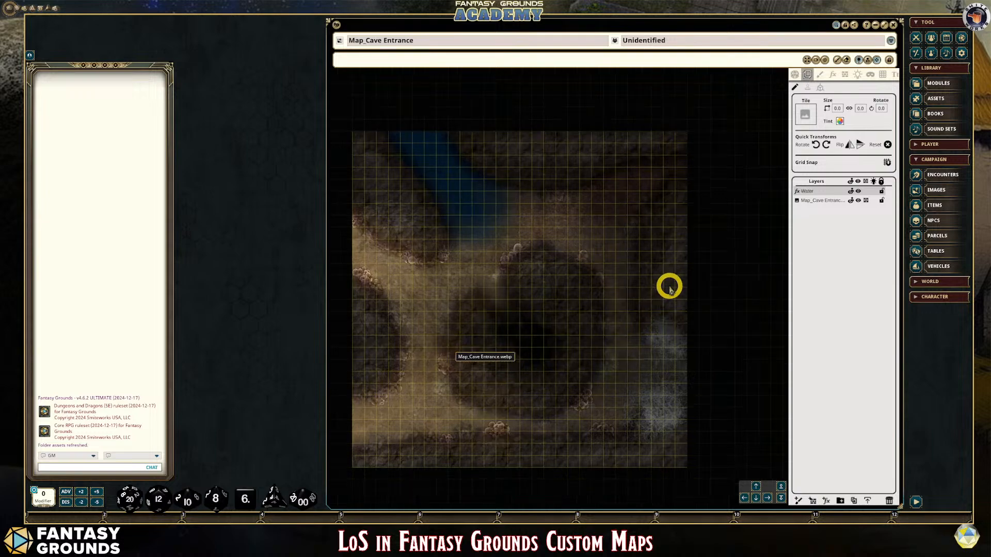
scroll(545, 277, up, 2)
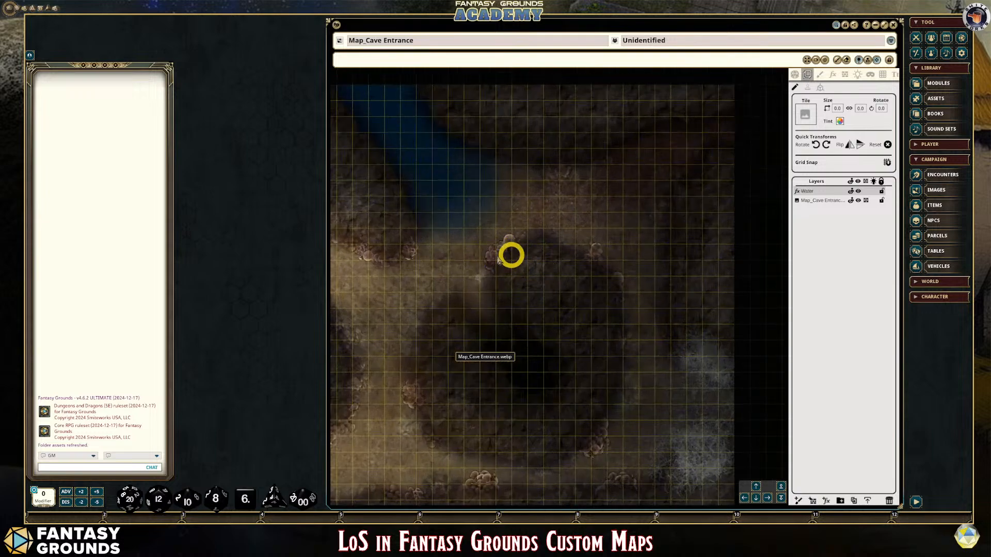
scroll(494, 270, down, 1)
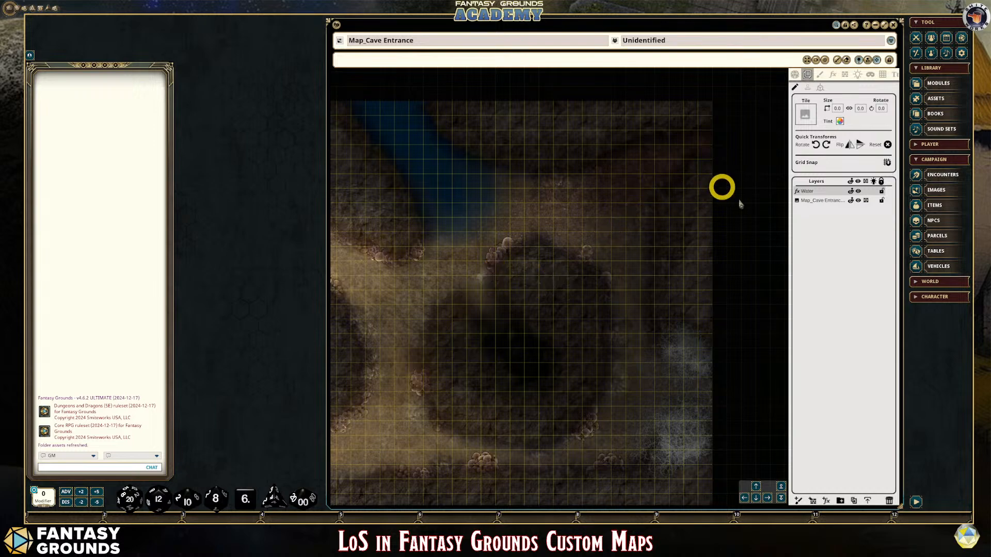
scroll(573, 263, down, 1)
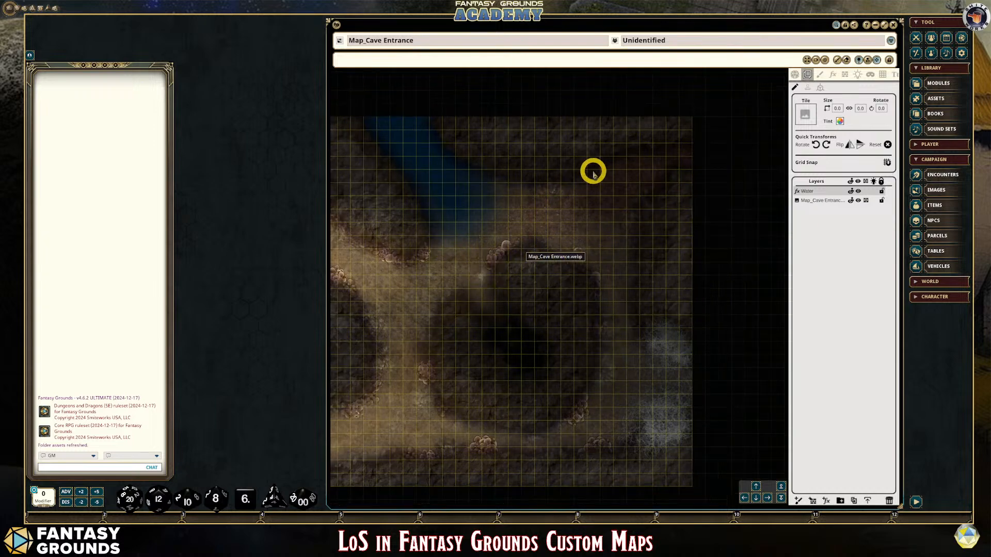
scroll(347, 243, up, 2)
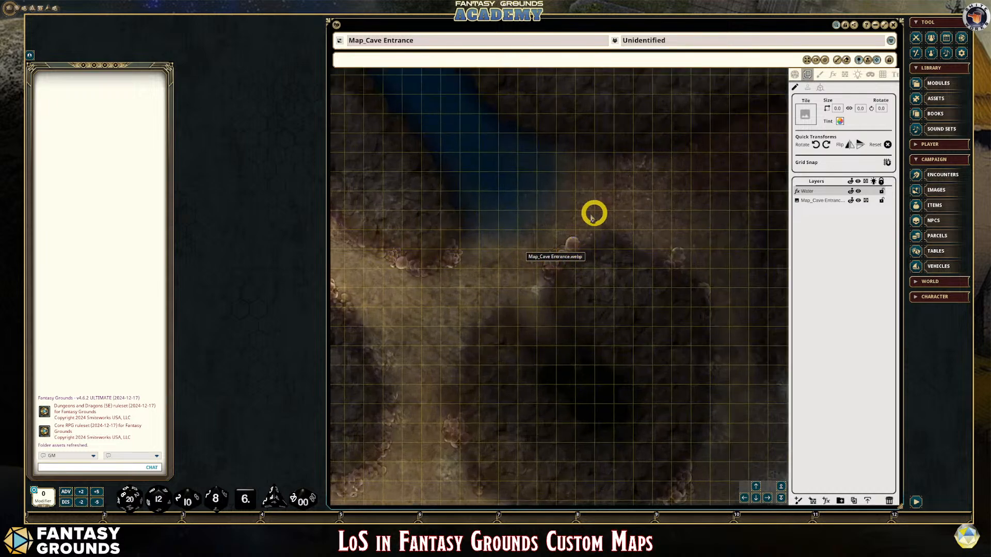
scroll(573, 216, down, 1)
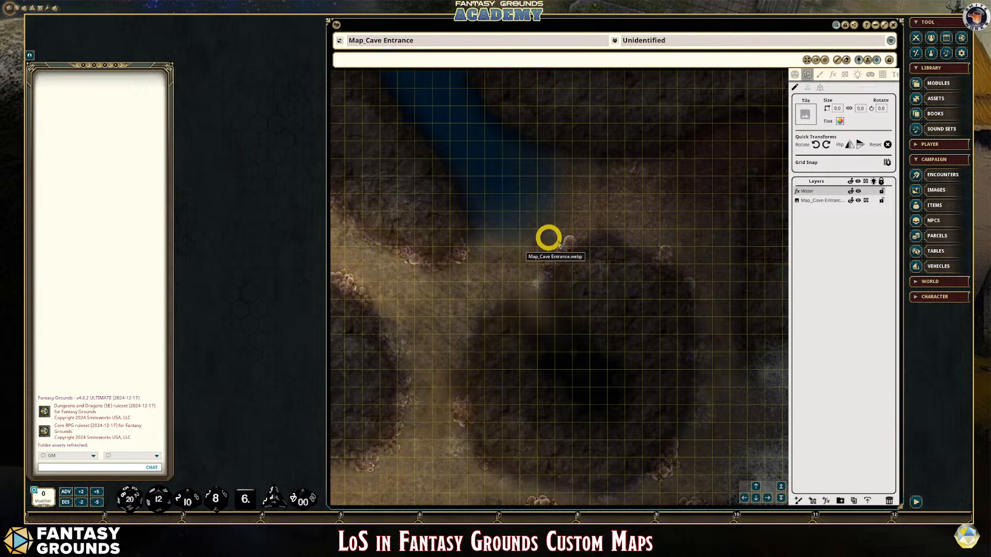
scroll(735, 226, down, 1)
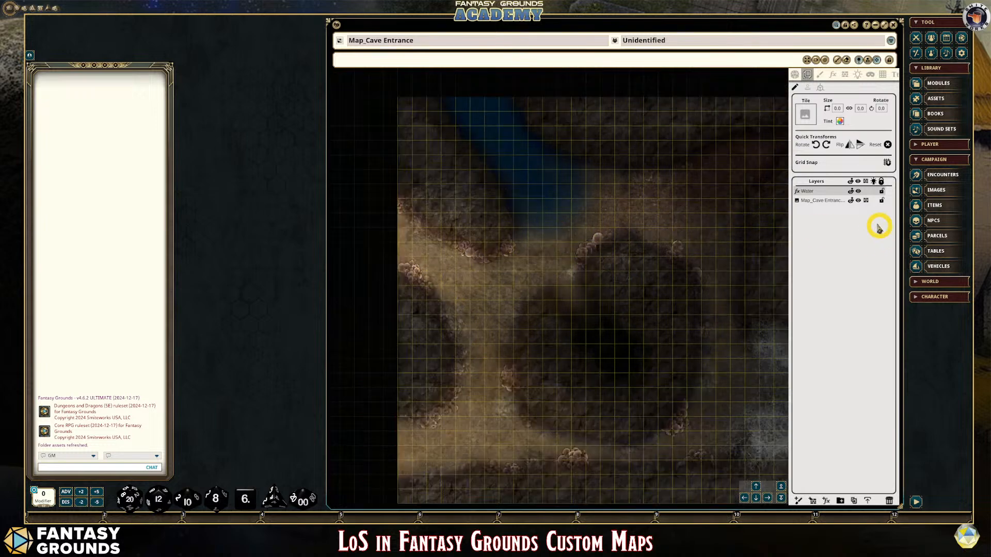
scroll(609, 215, up, 2)
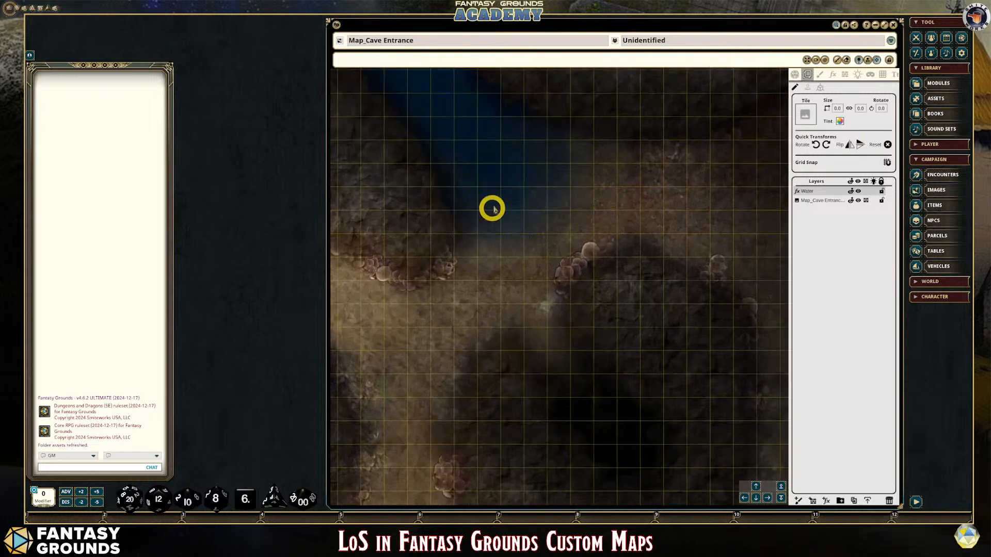
scroll(568, 190, down, 1)
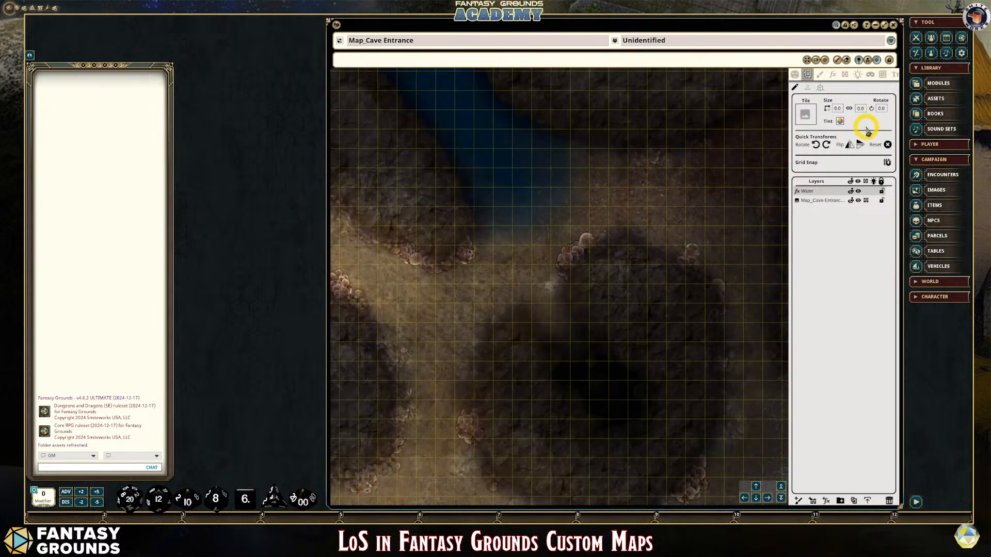
Start adding lights to the Map_Cave Entrance layer using the Torch preset.
click(858, 75)
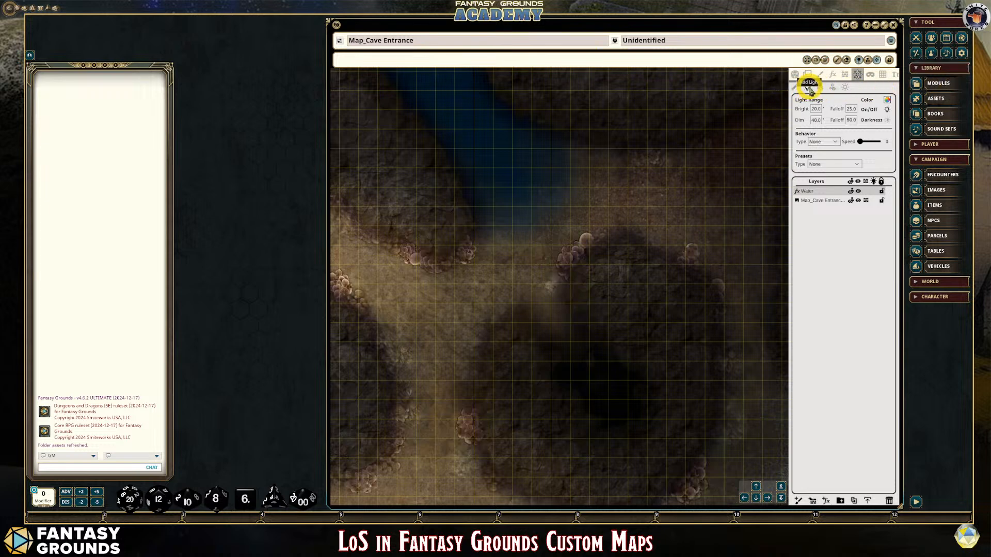
click(819, 201)
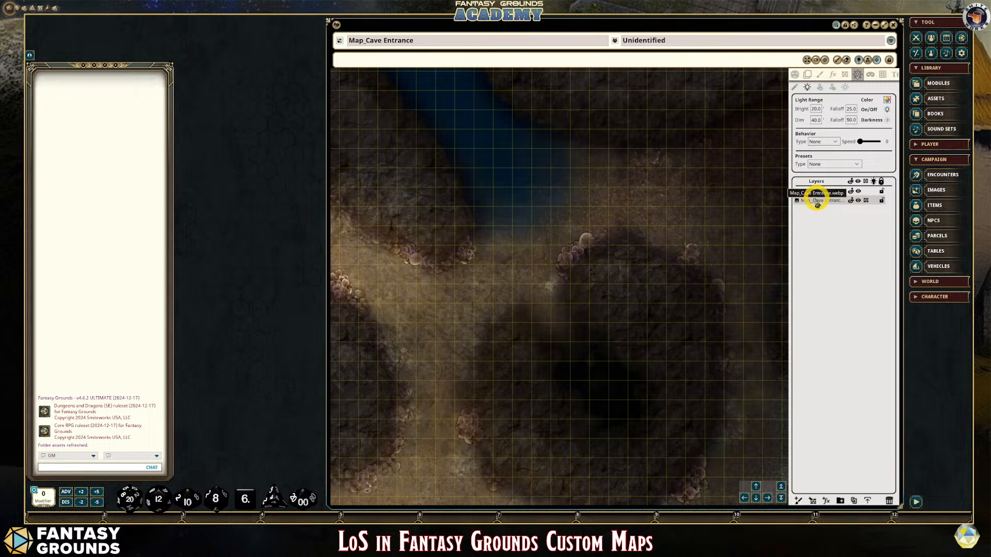
scroll(659, 236, down, 1)
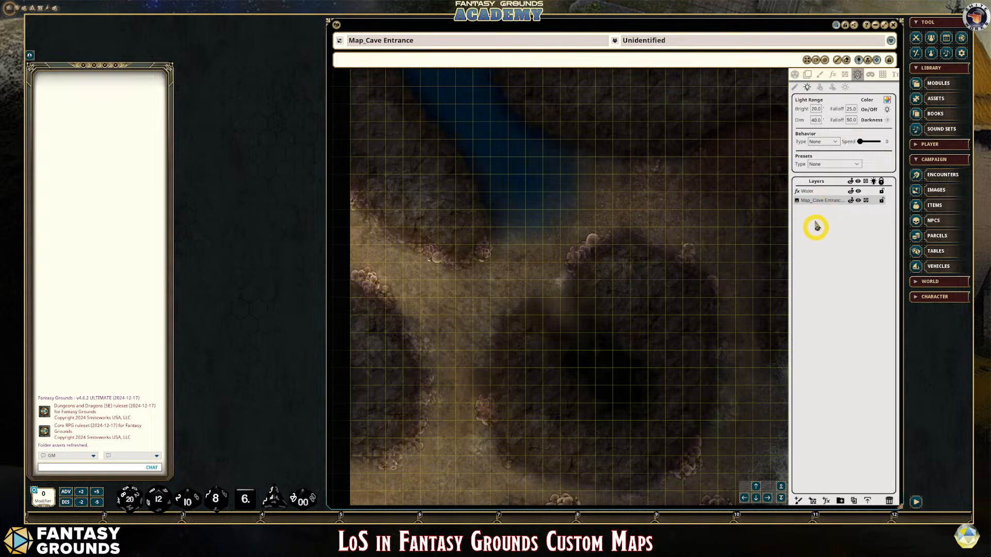
scroll(624, 318, down, 2)
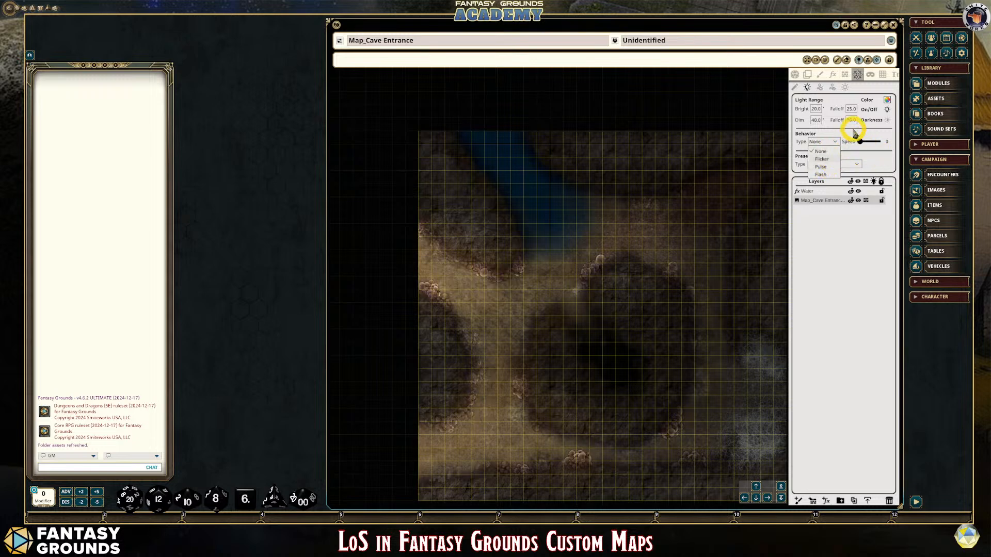
click(856, 164)
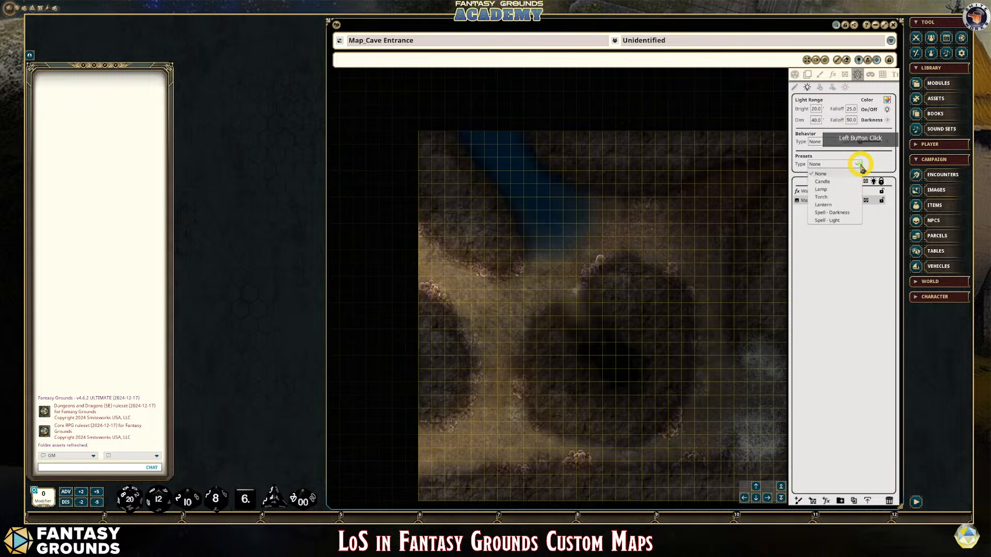
click(831, 197)
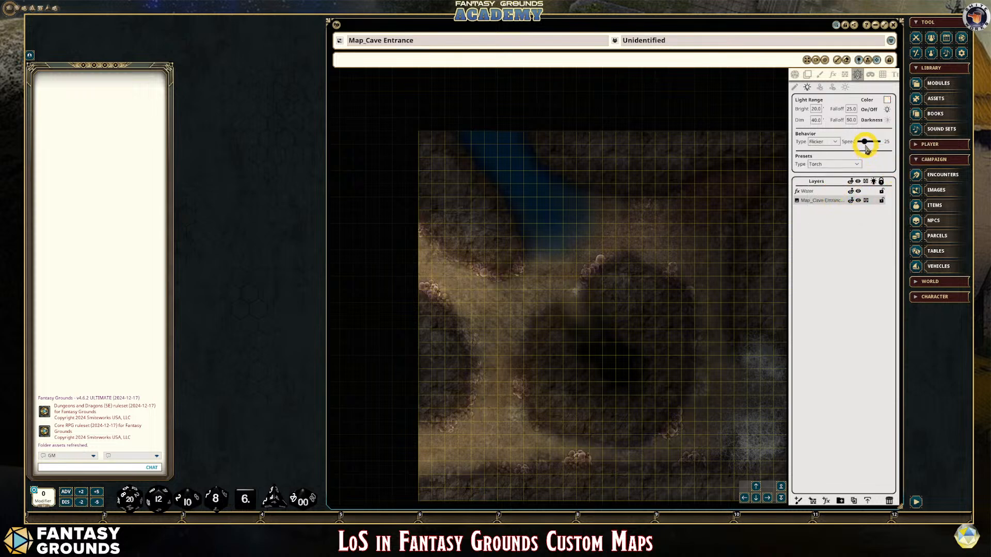
Change the color of the torch light to a bright light blue.
click(888, 101)
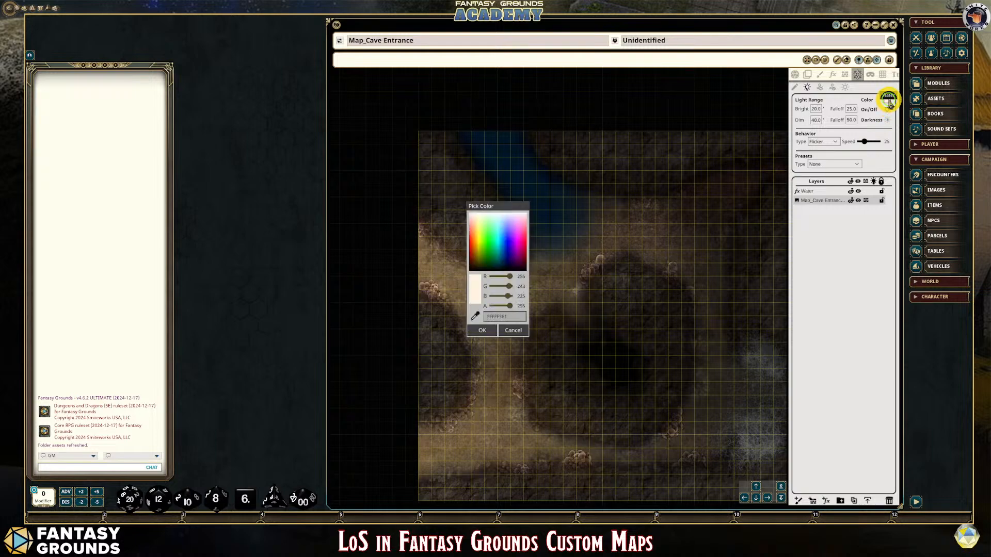
drag(504, 206, 445, 186)
scroll(504, 199, up, 5)
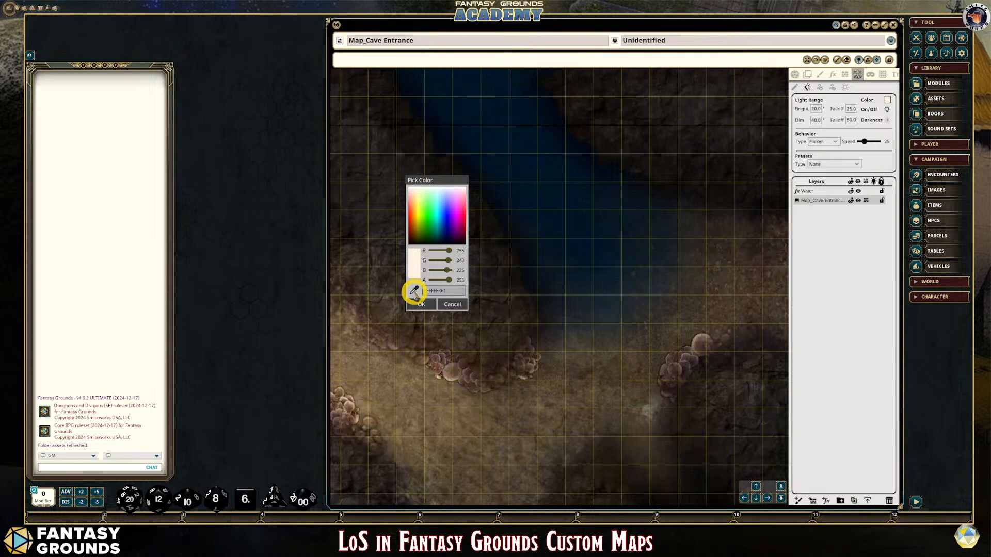
click(415, 290)
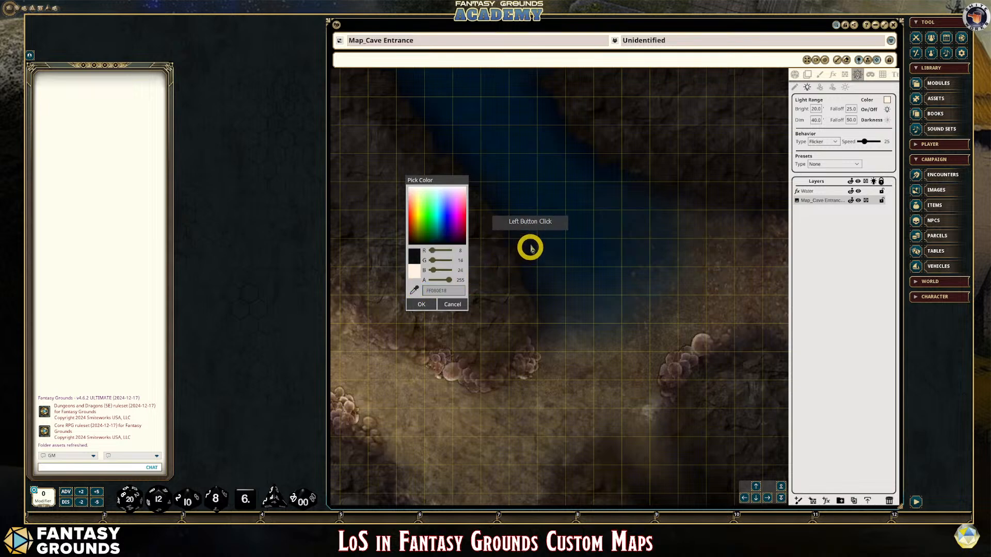
click(550, 226)
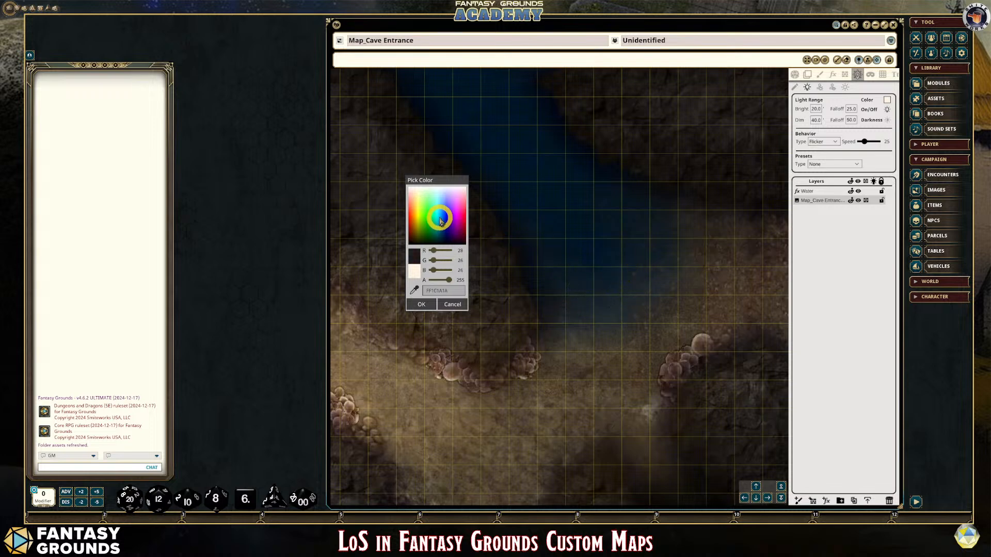
click(442, 214)
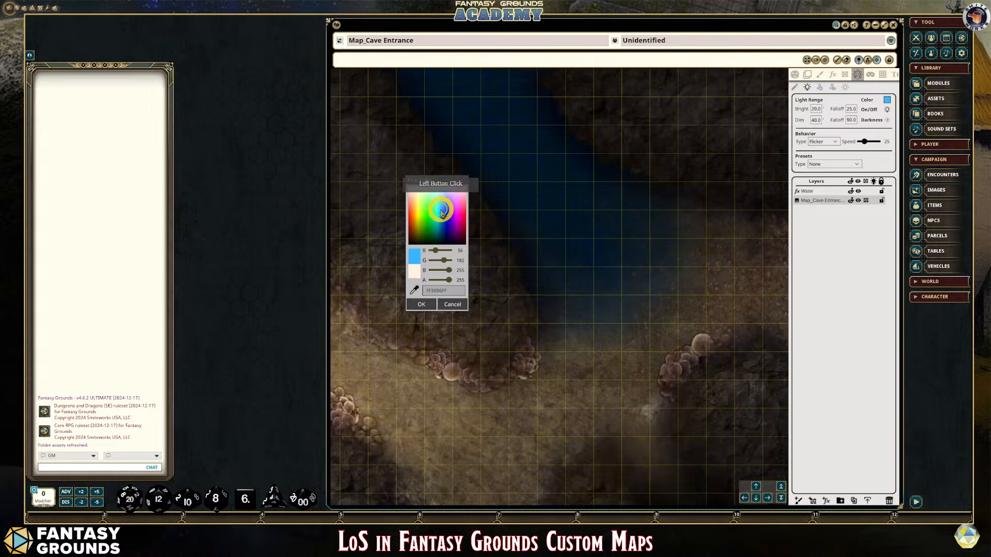
click(422, 304)
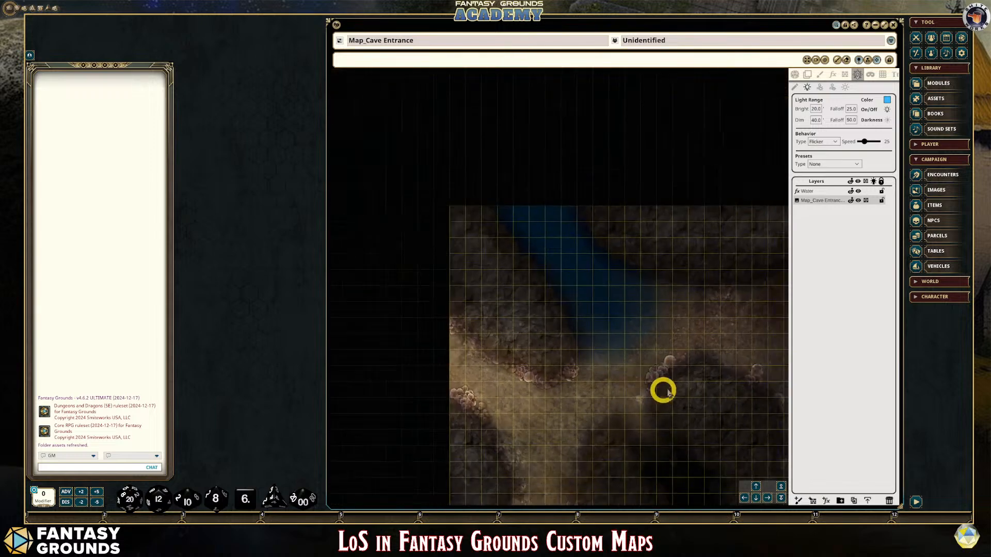
Place three blue lights on the crystal clusters: one southeast of the pool, one southwest of it, and one near the map's west edge.
scroll(737, 403, up, 2)
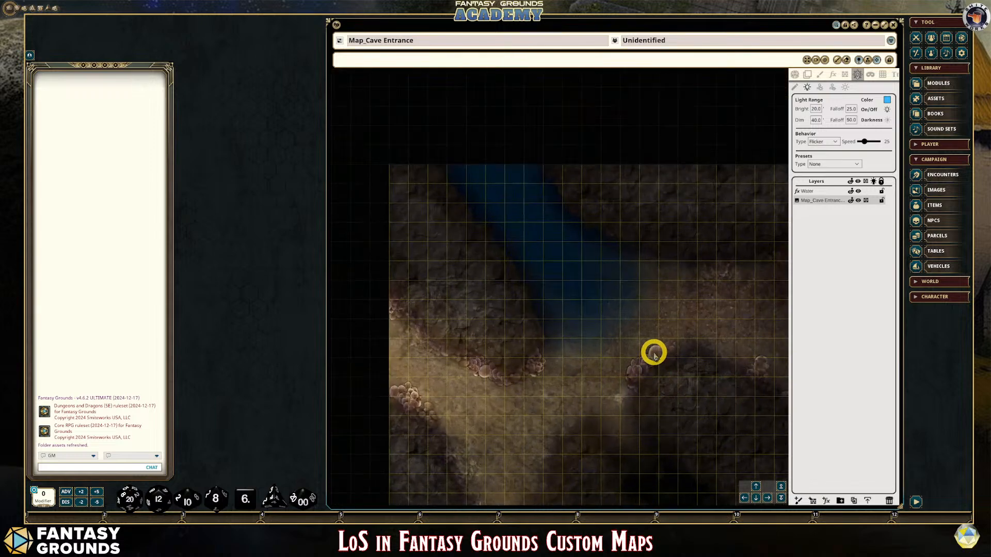
click(656, 351)
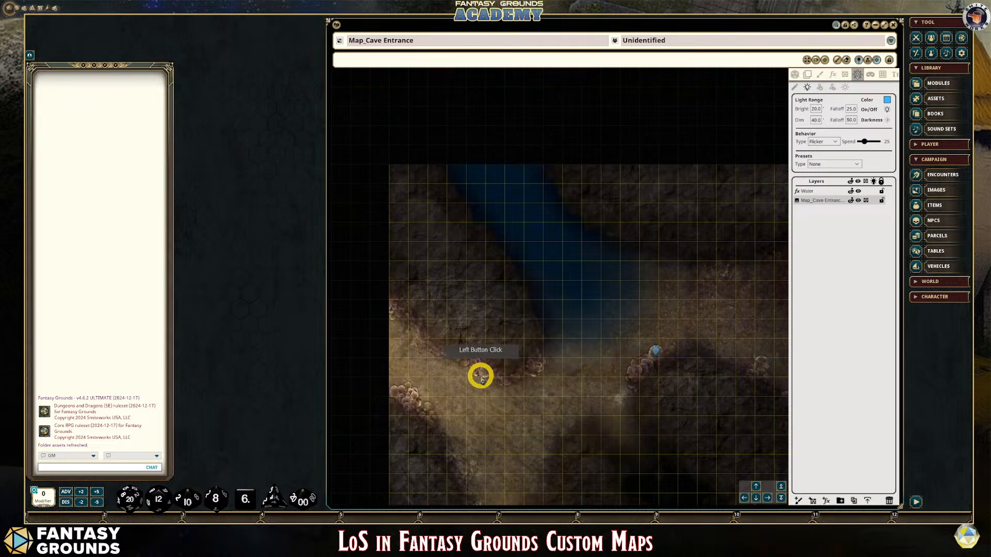
click(482, 372)
scroll(464, 417, down, 2)
scroll(463, 418, down, 2)
click(421, 397)
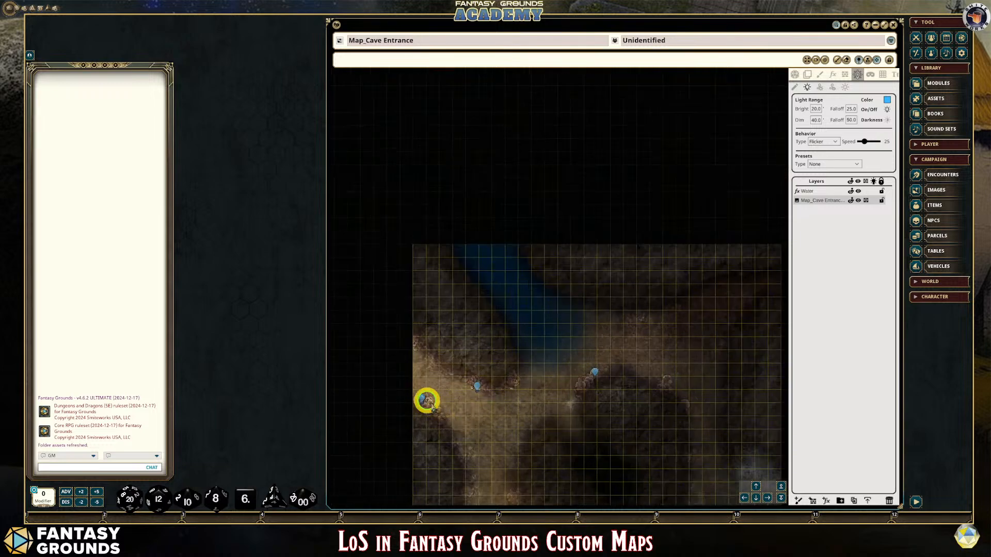
Place blue lights on the southern wall's crystal cluster and on both sides of the narrow passage west of the central rock.
scroll(560, 450, down, 2)
click(709, 486)
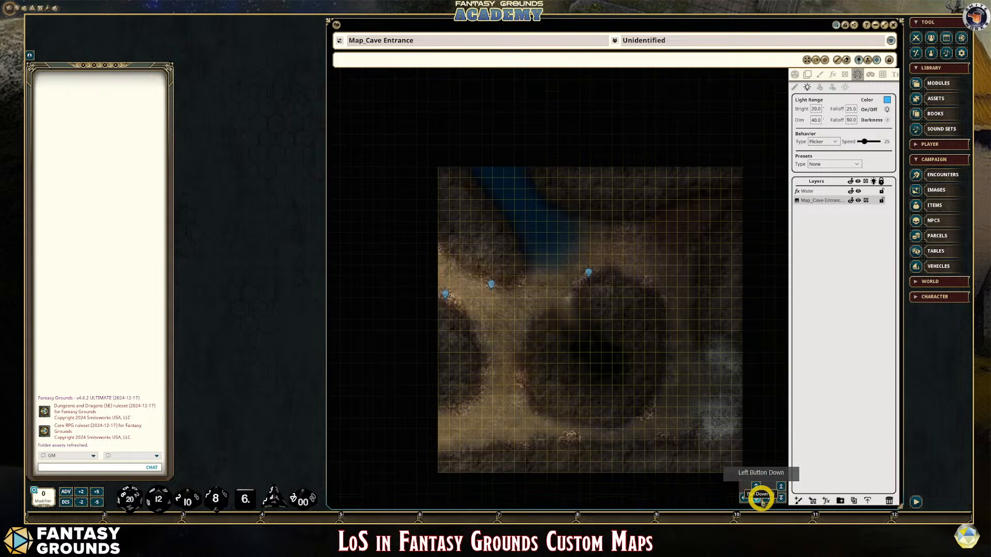
scroll(569, 458, up, 2)
click(574, 416)
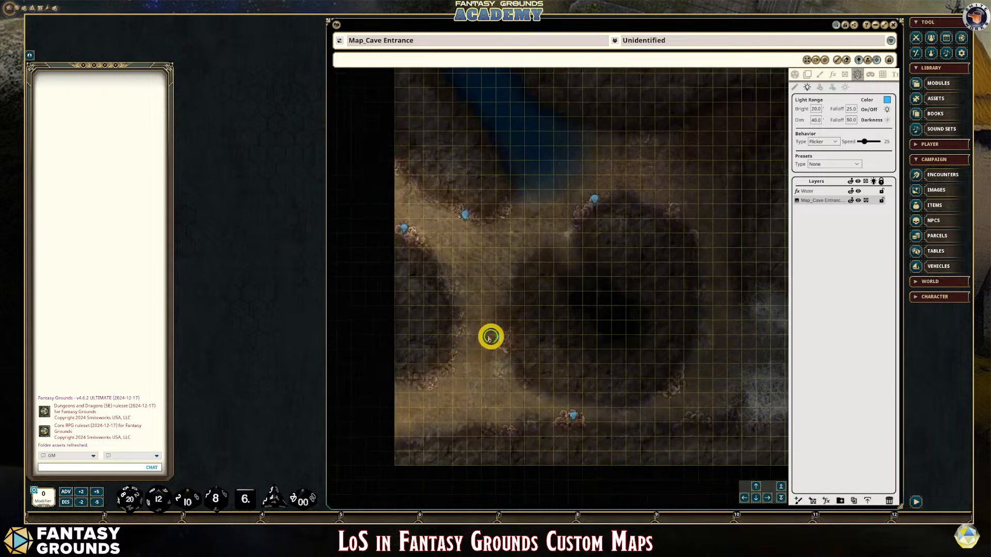
click(466, 324)
scroll(645, 426, down, 1)
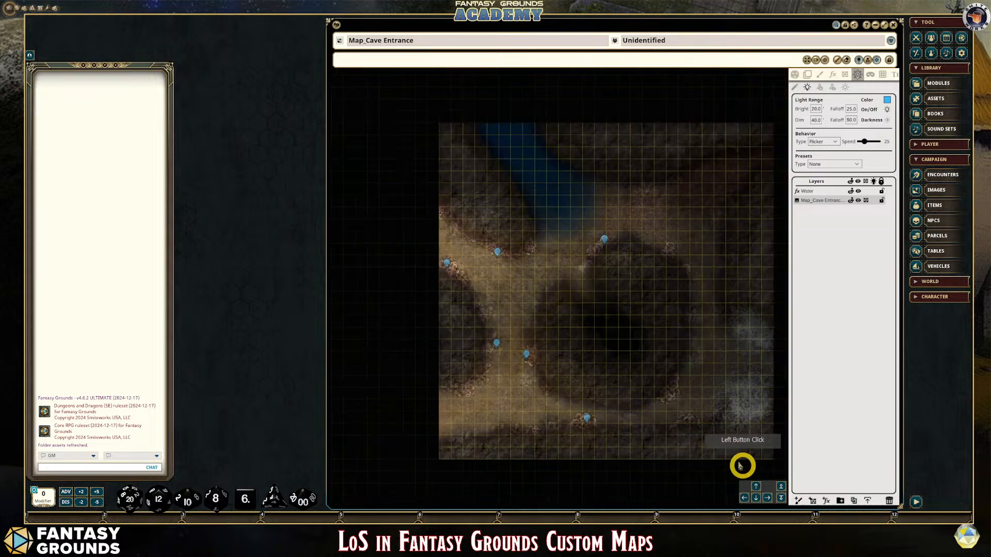
Place blue lights on the southeastern wall and along the southeast, east and northeast edges of the central rock.
scroll(701, 434, up, 2)
click(672, 413)
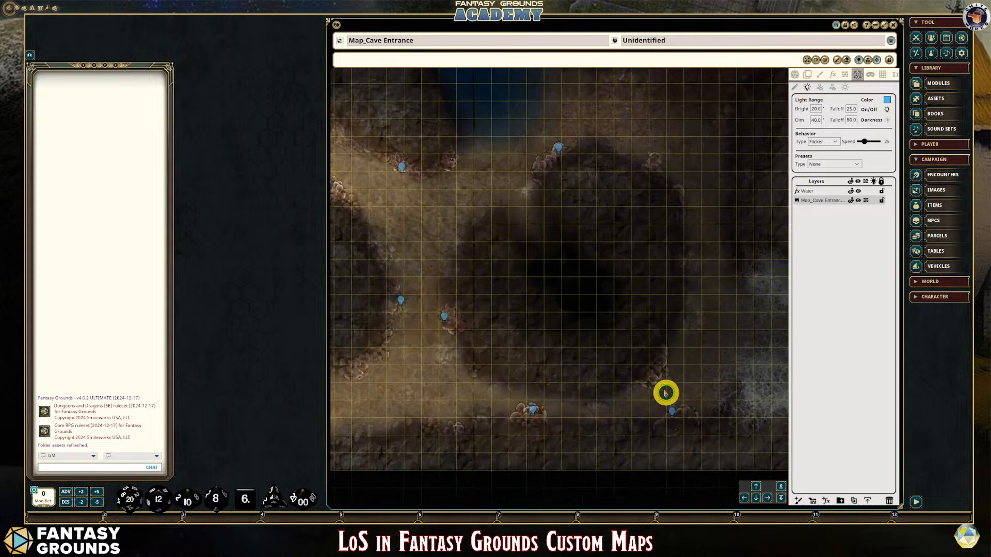
click(655, 380)
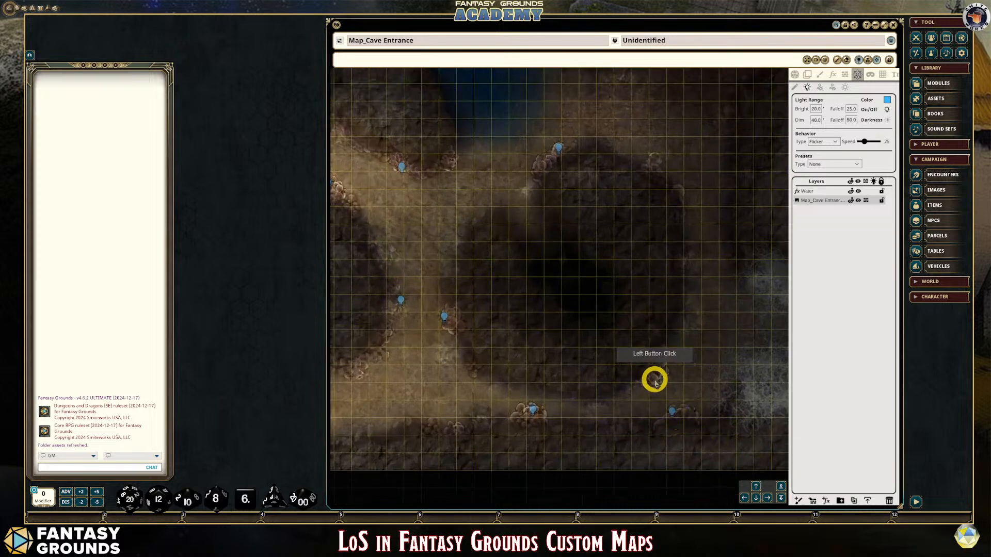
click(685, 251)
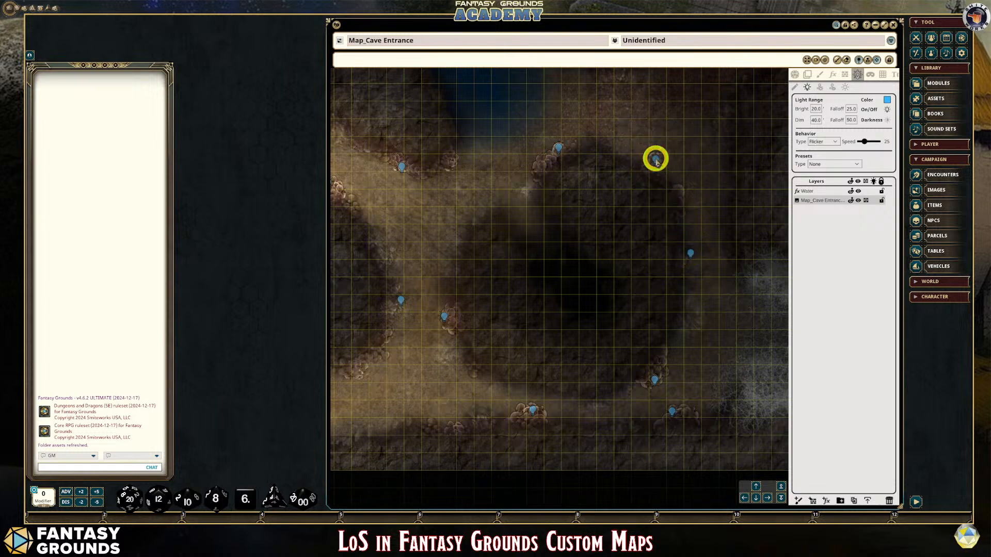
Place additional blue lights in the map's northeast area, on the rock tip southwest of the pool, and at the northwestern rock's western edge.
scroll(783, 181, down, 3)
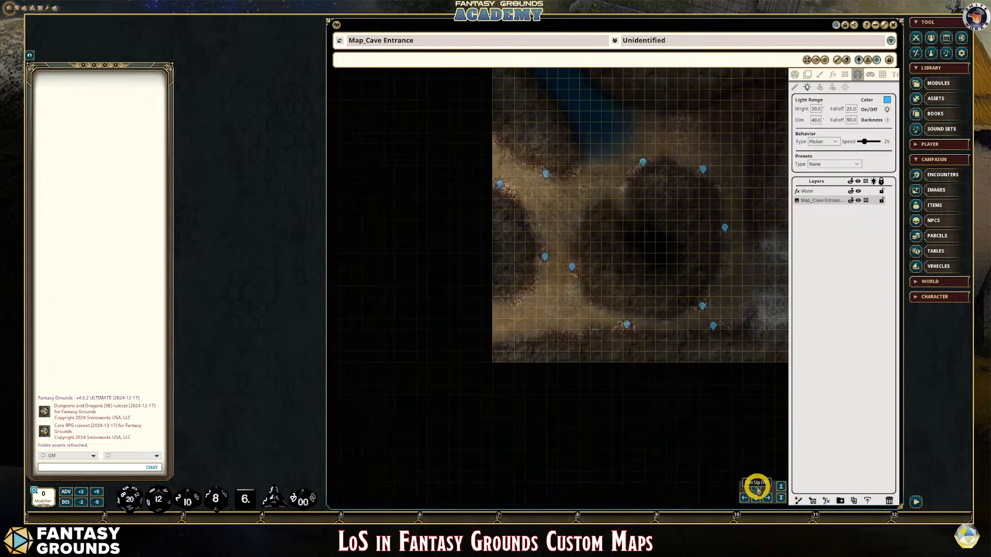
click(757, 487)
click(769, 497)
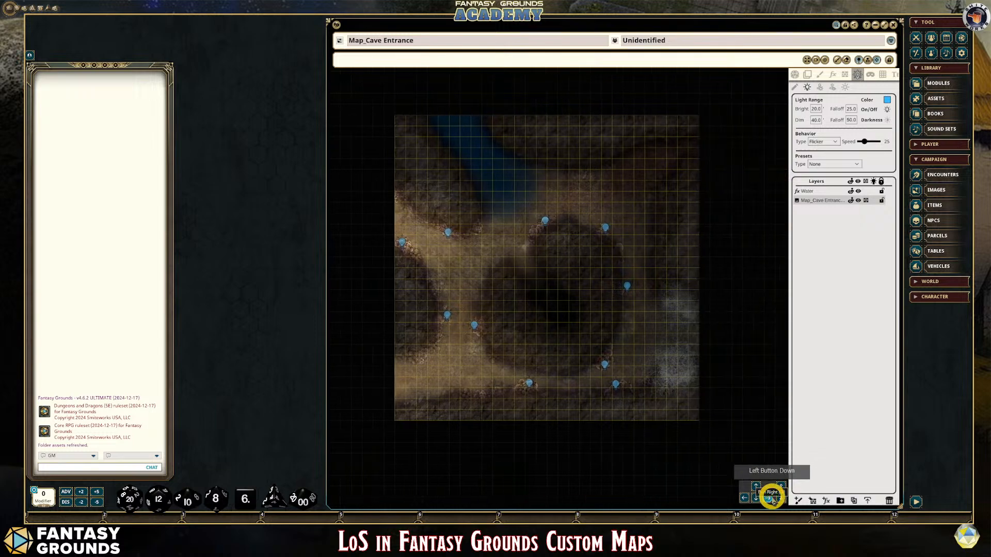
scroll(665, 177, up, 4)
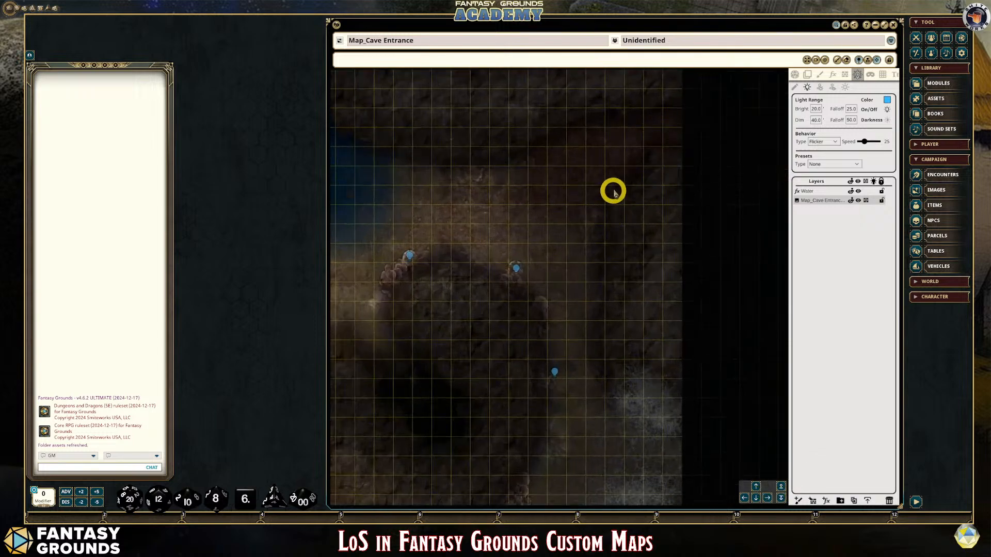
scroll(615, 177, down, 5)
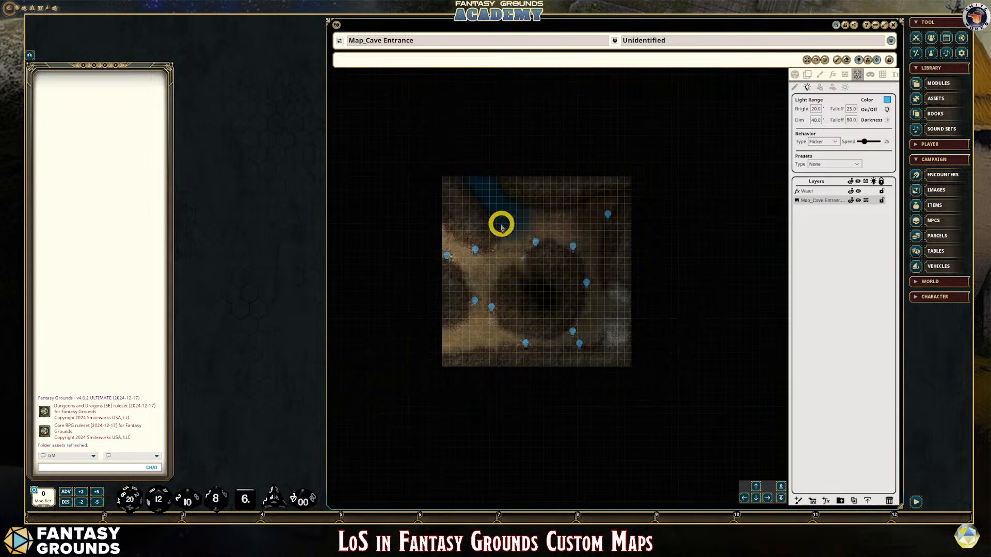
scroll(500, 221, up, 1)
scroll(483, 254, up, 3)
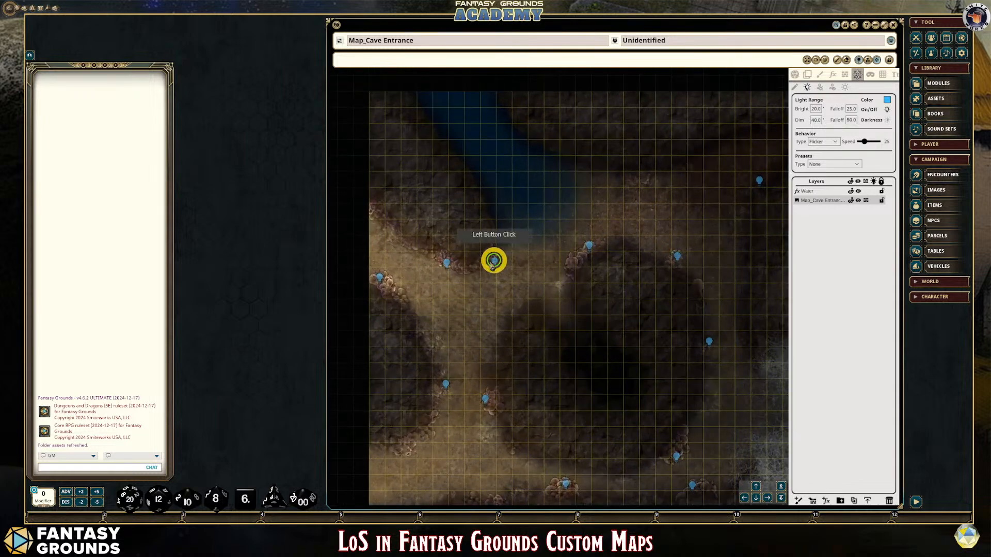
scroll(448, 274, down, 1)
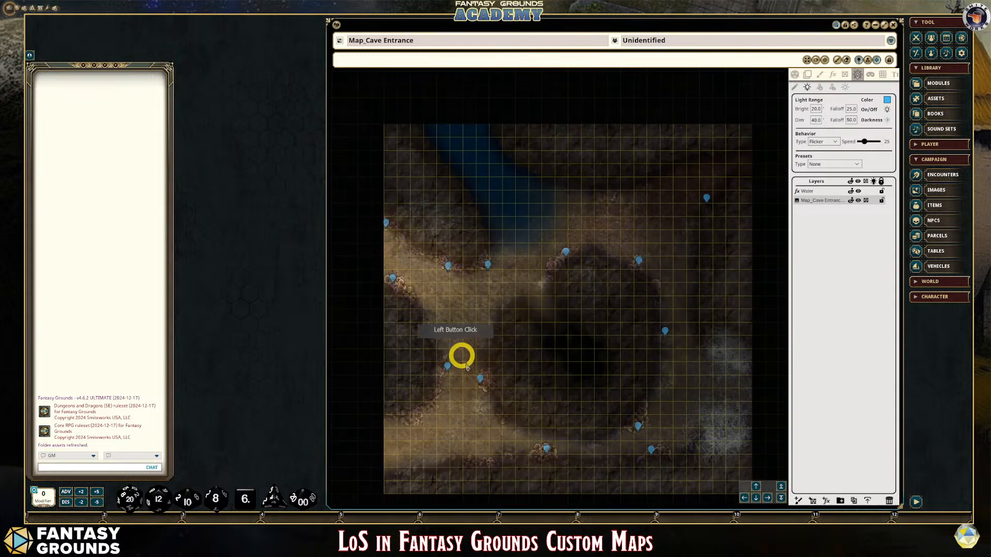
Apply the Moonlight preset to the cave map's ambient lighting.
click(797, 76)
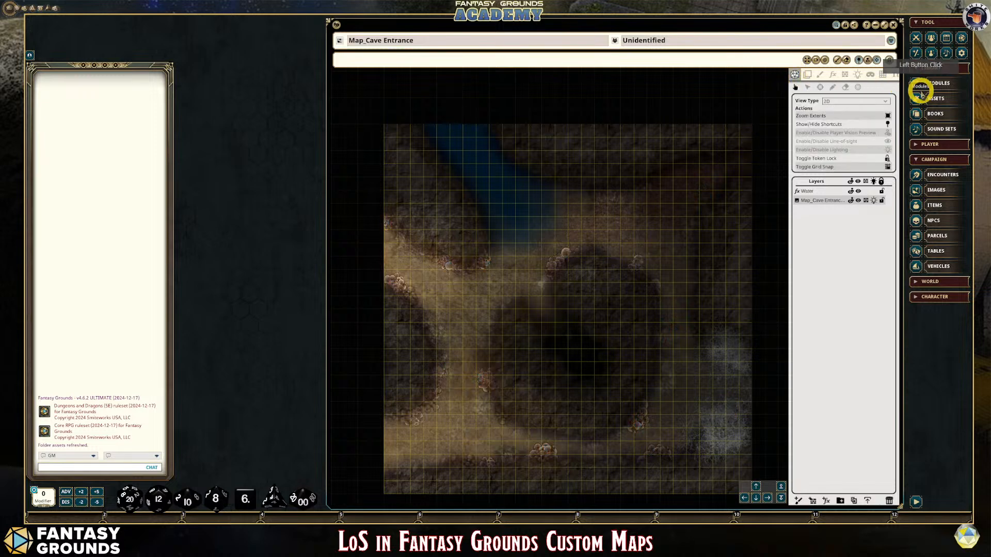
click(858, 76)
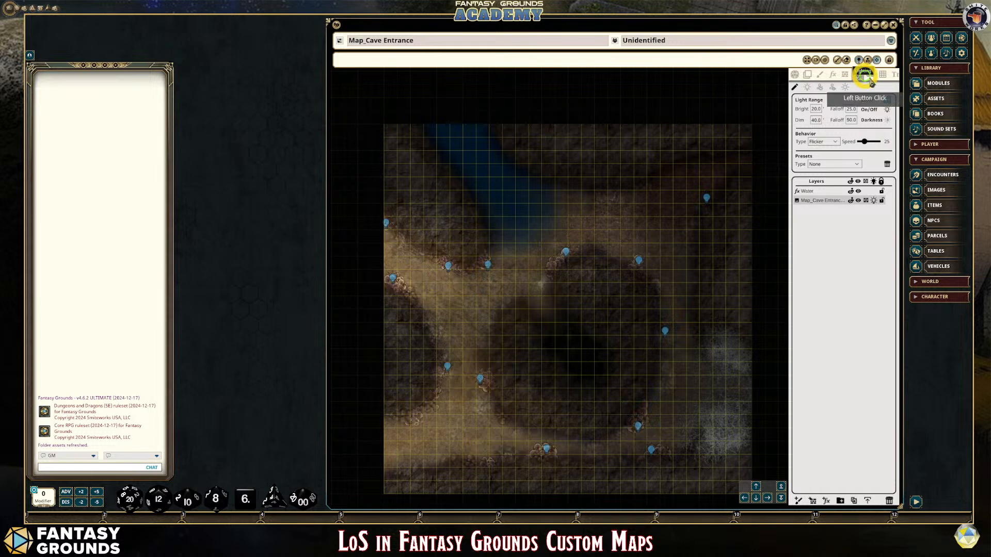
click(845, 87)
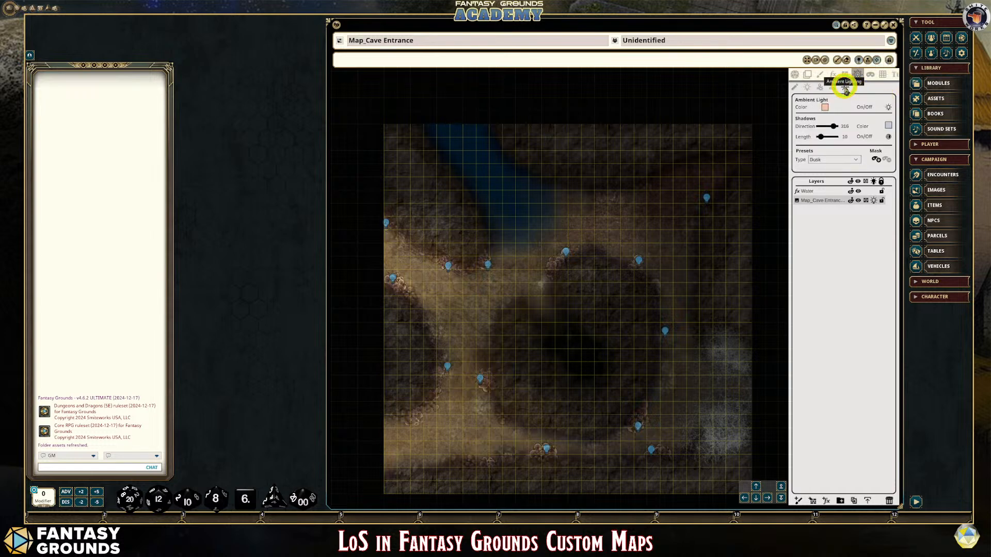
click(858, 160)
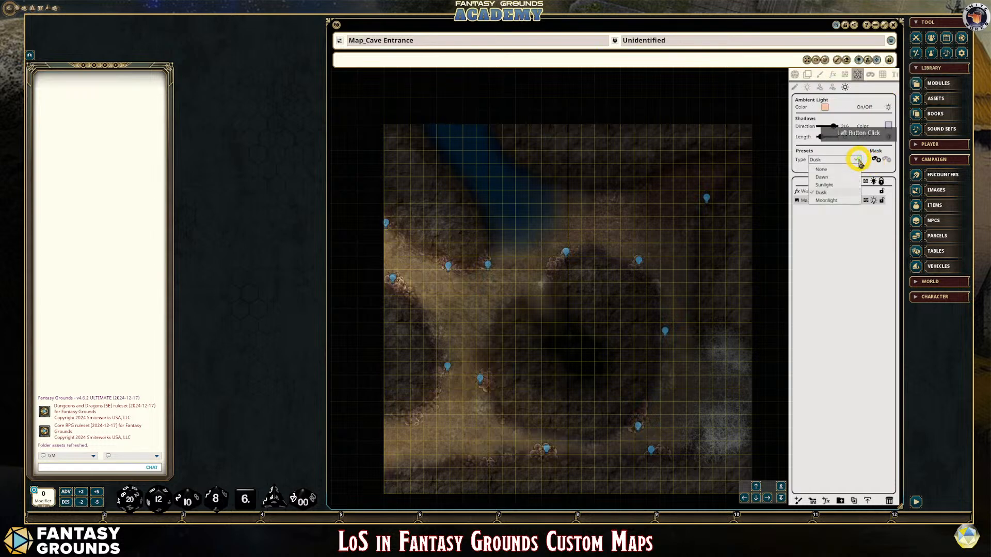
click(829, 201)
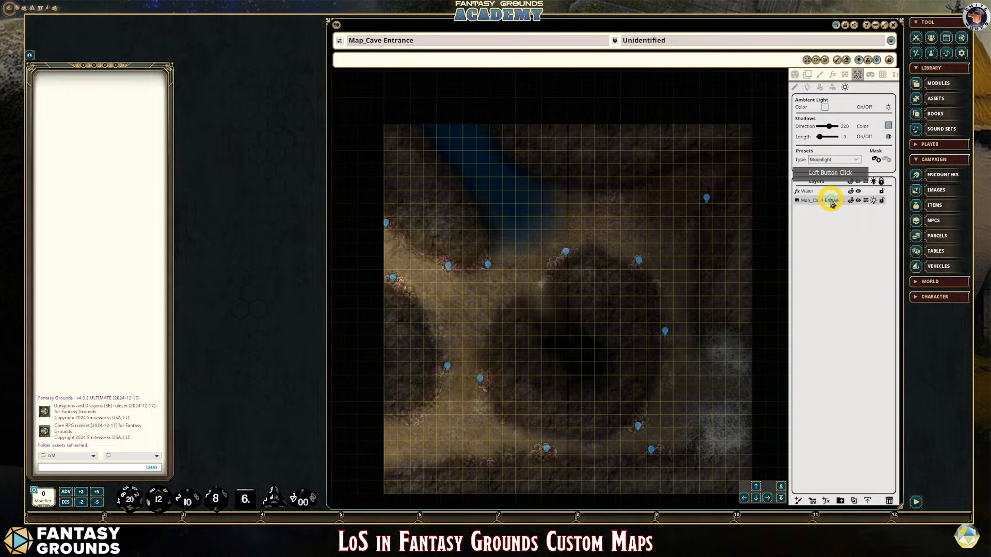
Enable line-of-sight and lighting on the cave map to view the blue lights under moonlight.
click(795, 75)
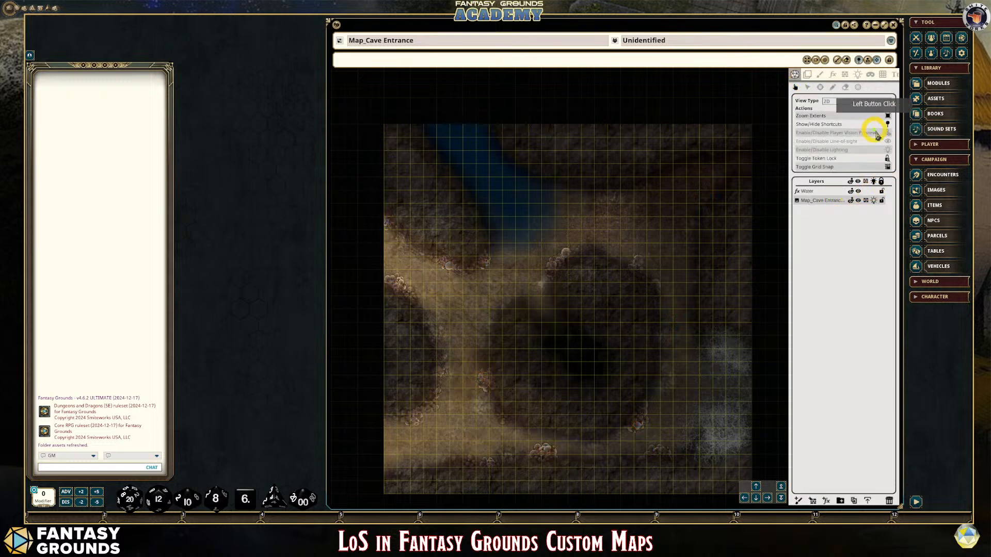
click(888, 149)
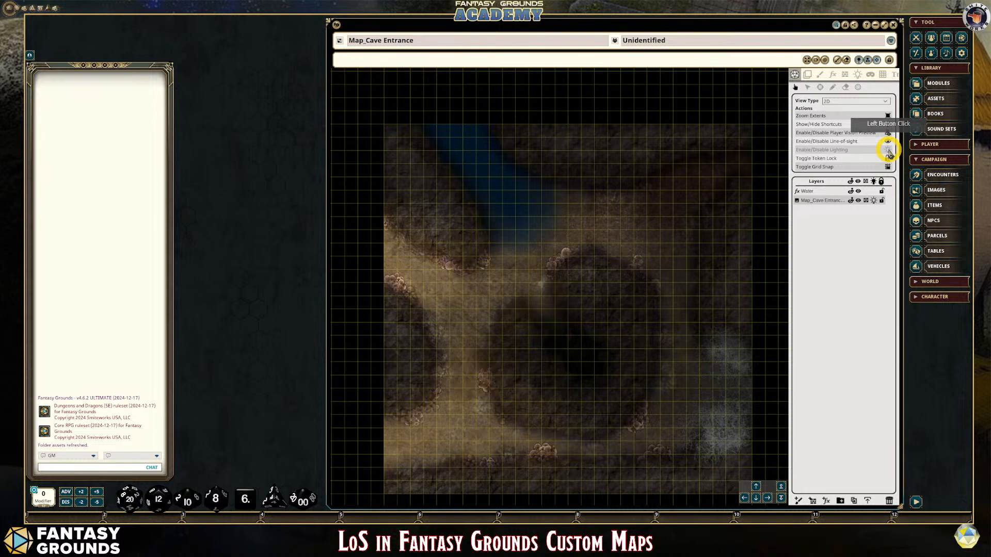
click(888, 149)
scroll(588, 353, up, 1)
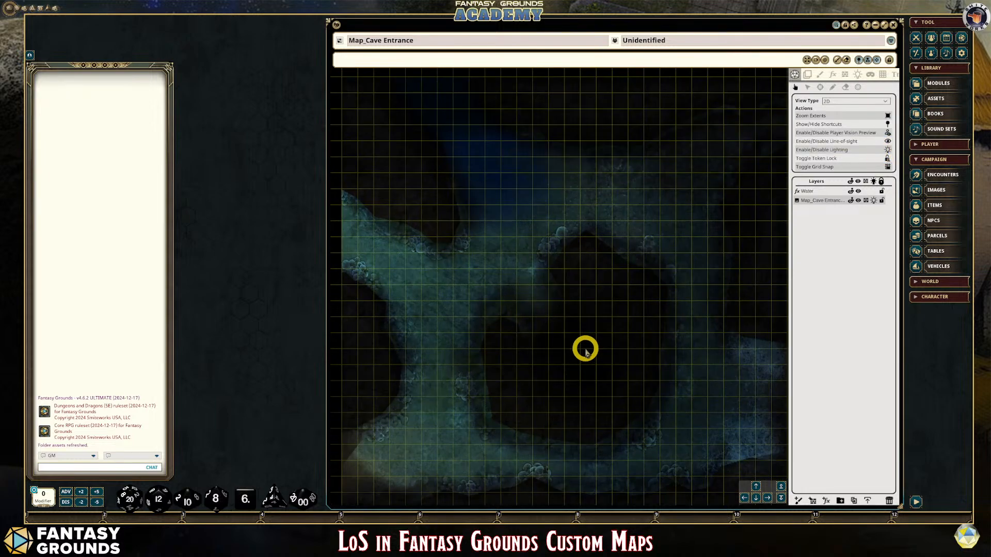
Examine the blue crystal lights under moonlight around the pool, central rock and southwestern passage of the cave map.
scroll(492, 197, down, 1)
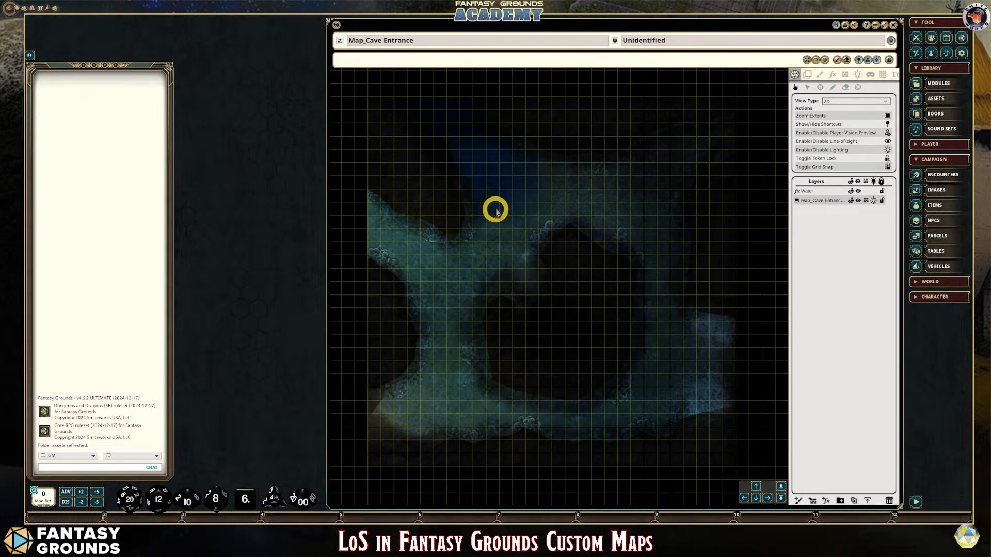
scroll(513, 198, up, 2)
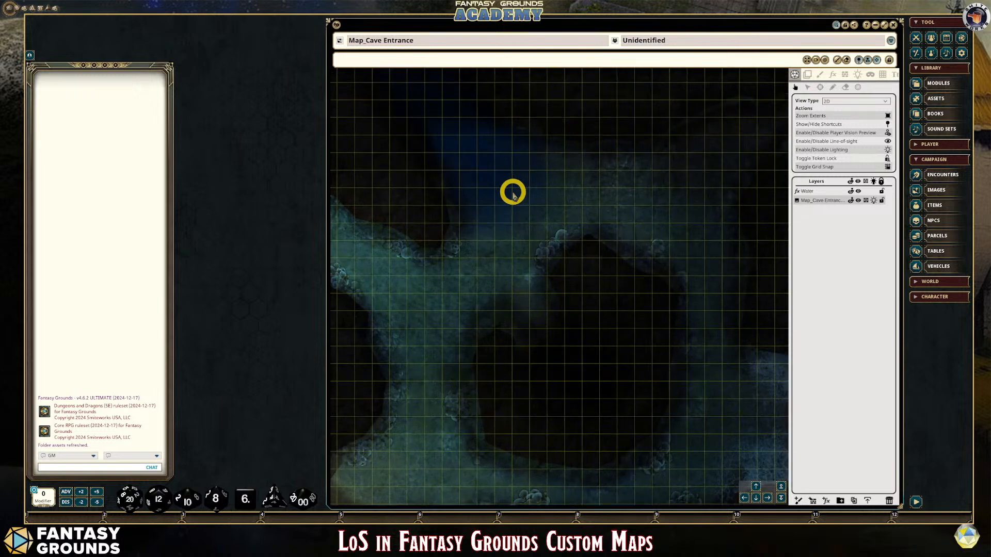
scroll(540, 230, down, 2)
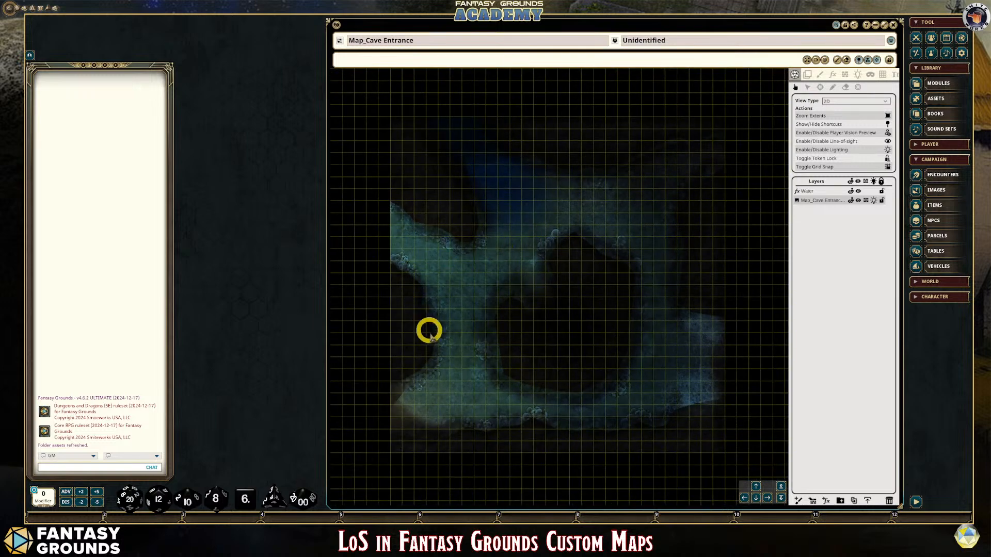
scroll(485, 341, up, 1)
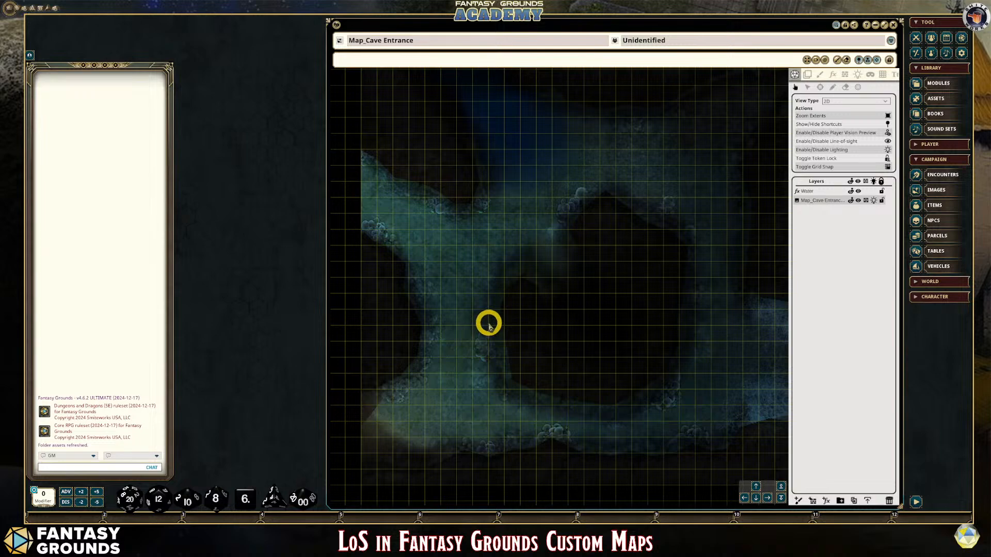
scroll(489, 324, up, 2)
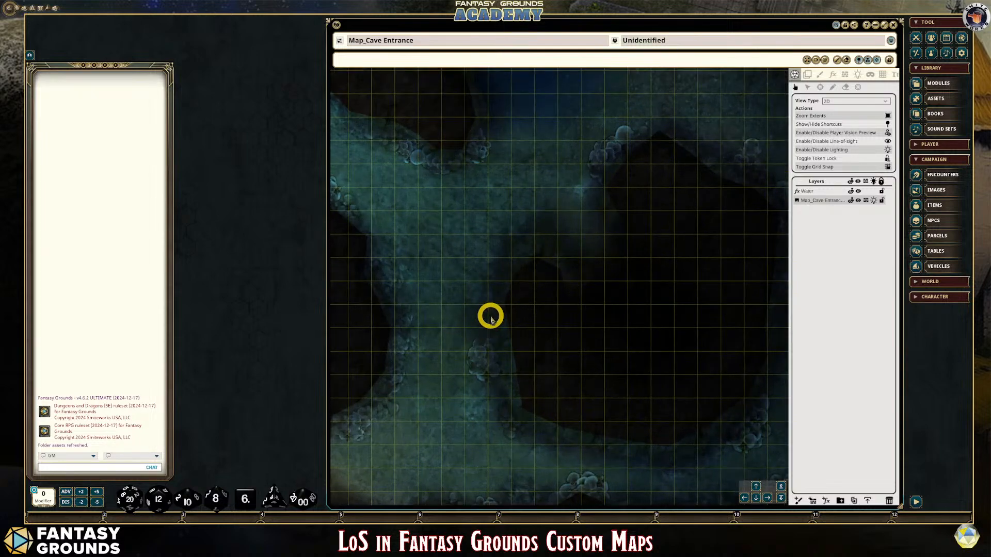
scroll(490, 317, down, 2)
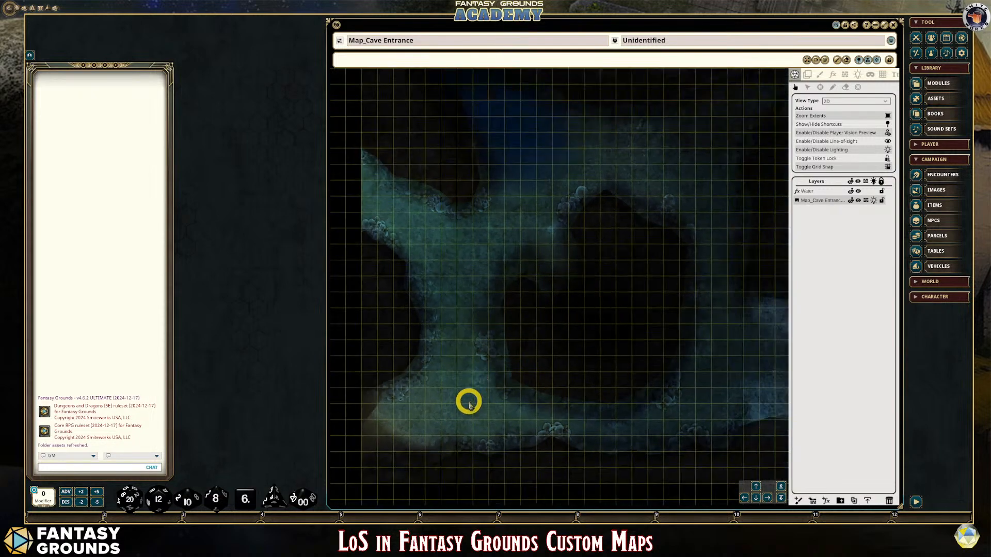
scroll(431, 427, up, 1)
scroll(431, 428, up, 3)
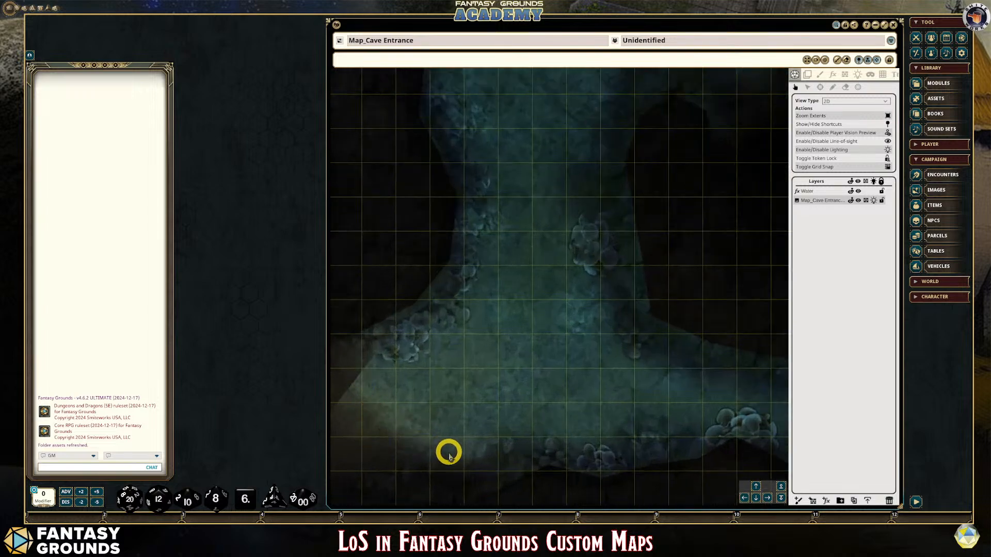
scroll(545, 426, down, 1)
scroll(546, 425, down, 4)
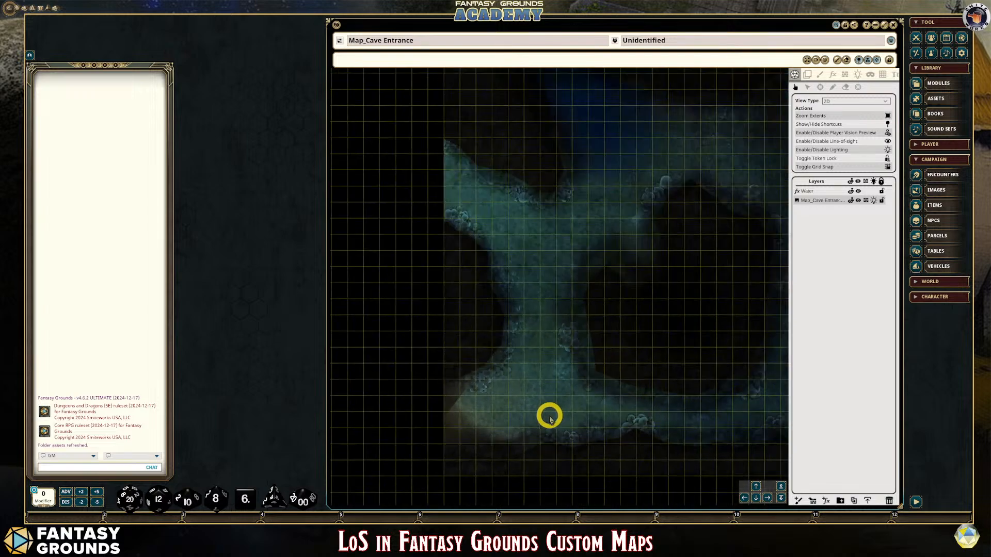
Disable lighting on the cave map to inspect the webbed area along its eastern edge.
click(768, 498)
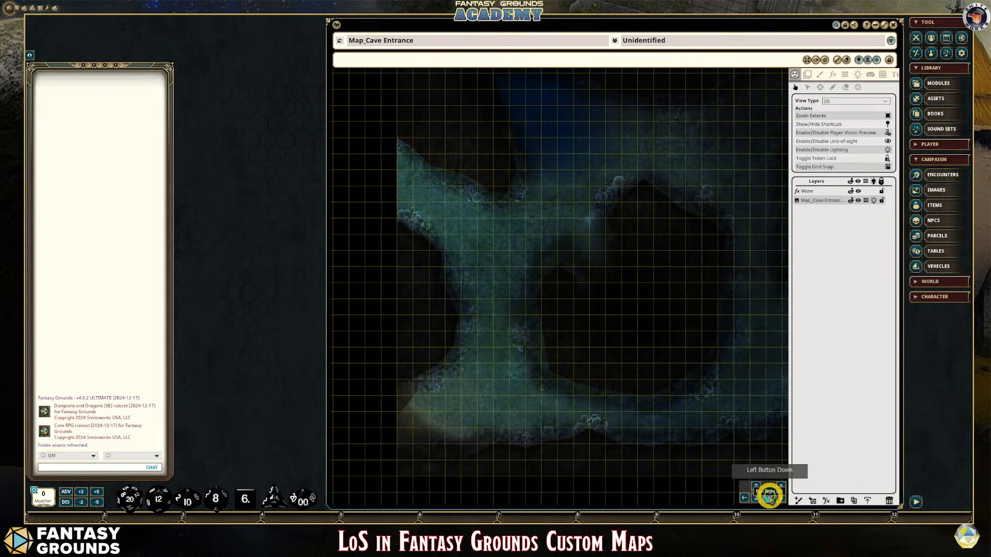
click(888, 150)
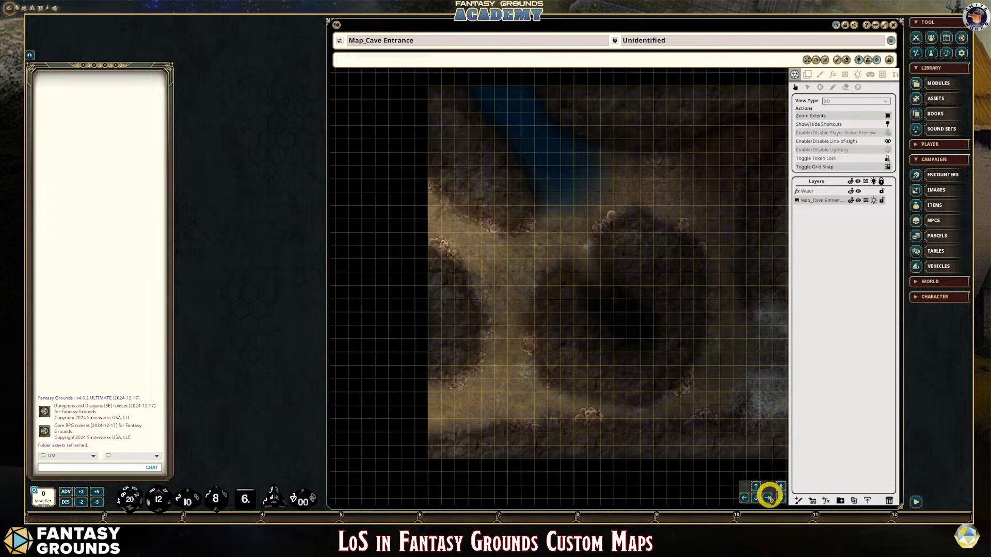
click(767, 498)
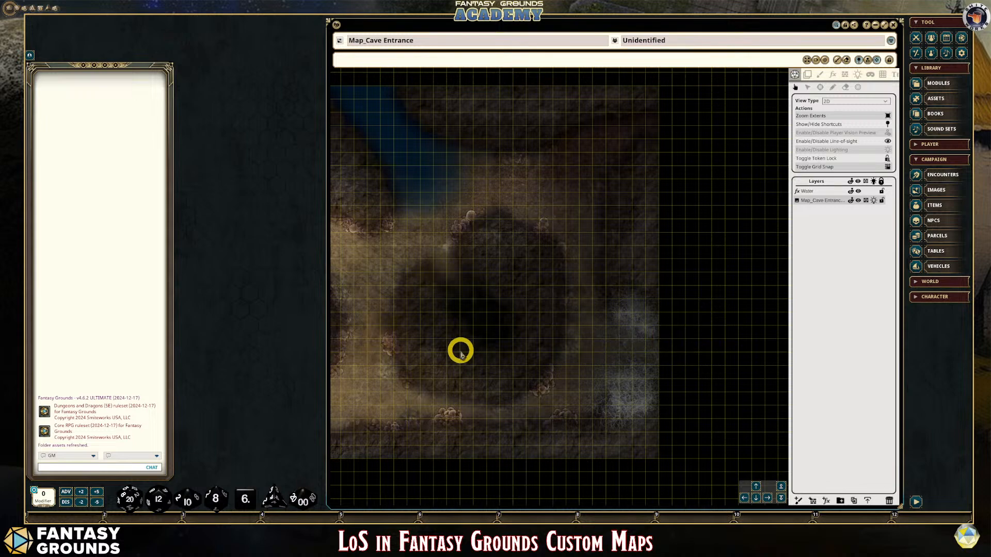
scroll(456, 354, up, 2)
scroll(477, 344, down, 2)
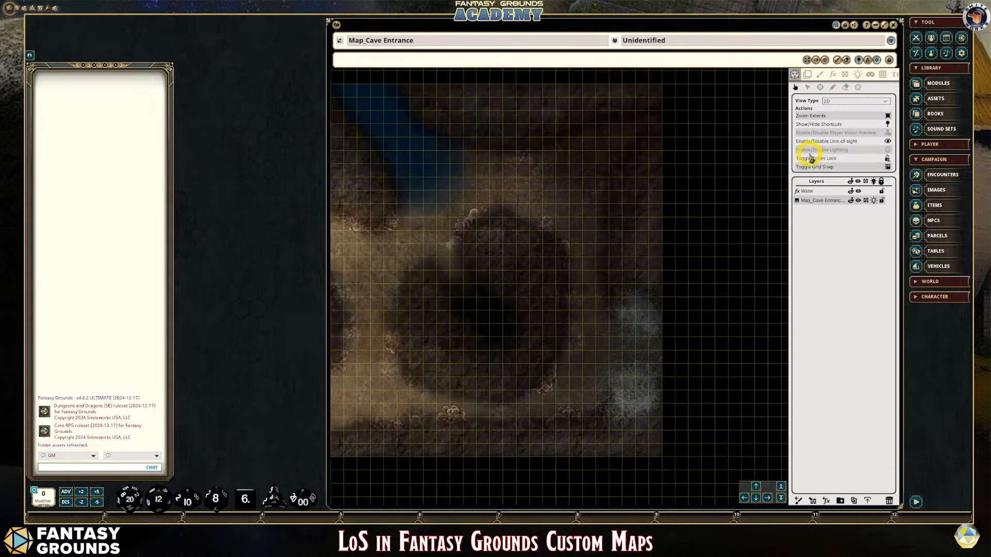
scroll(583, 330, up, 2)
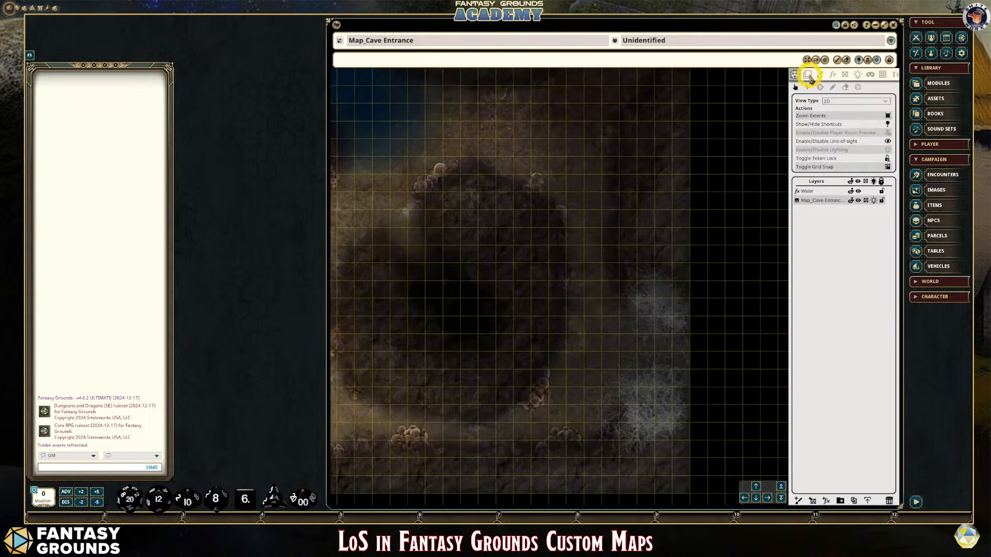
Start tile editing on the Map_Cave Entrance layer and search the image assets for "Animated Web".
click(808, 75)
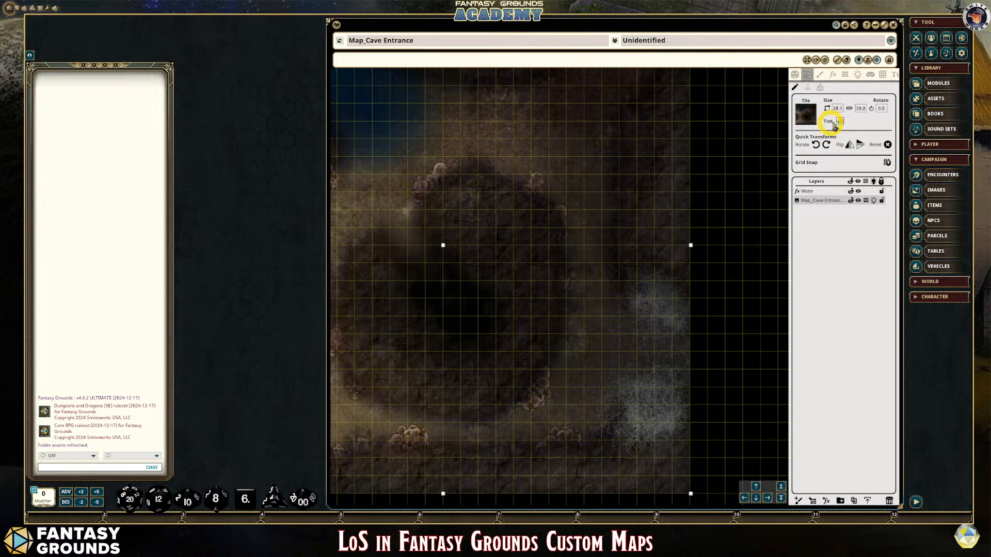
click(945, 99)
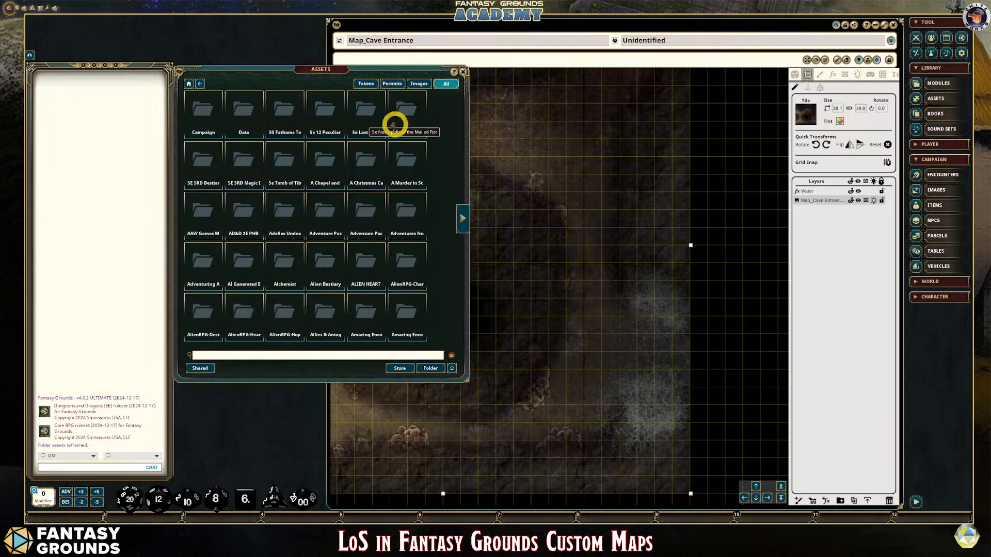
drag(338, 76, 234, 63)
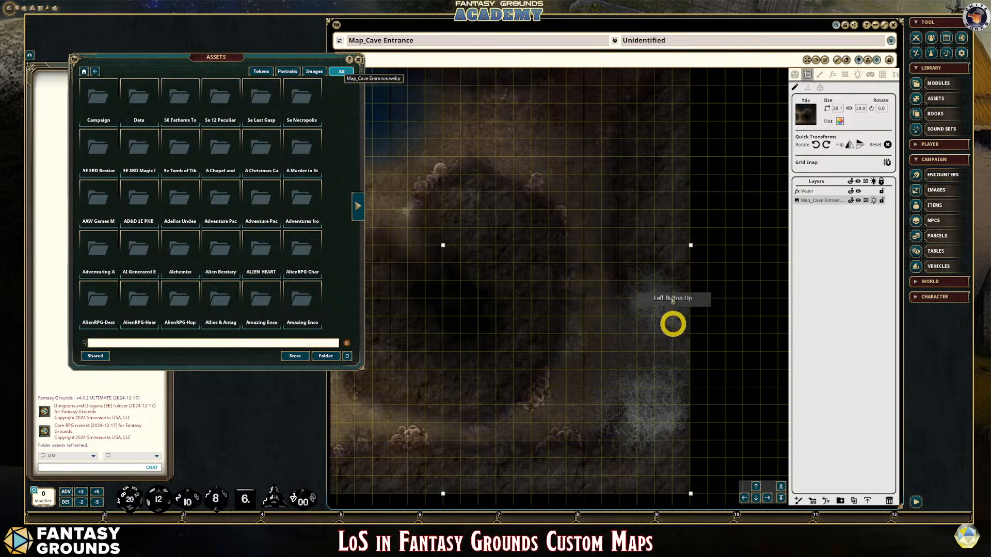
scroll(620, 396, down, 2)
scroll(623, 394, up, 1)
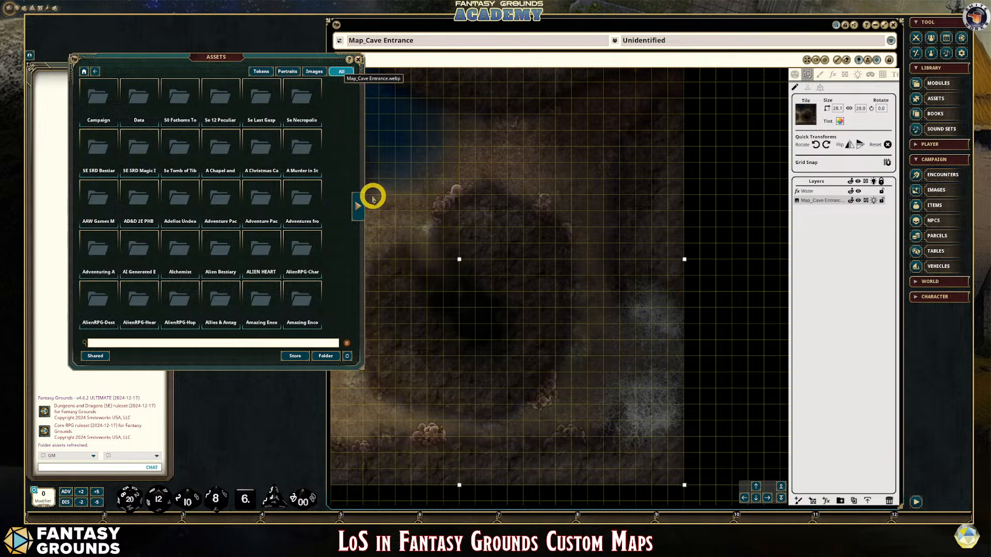
click(313, 72)
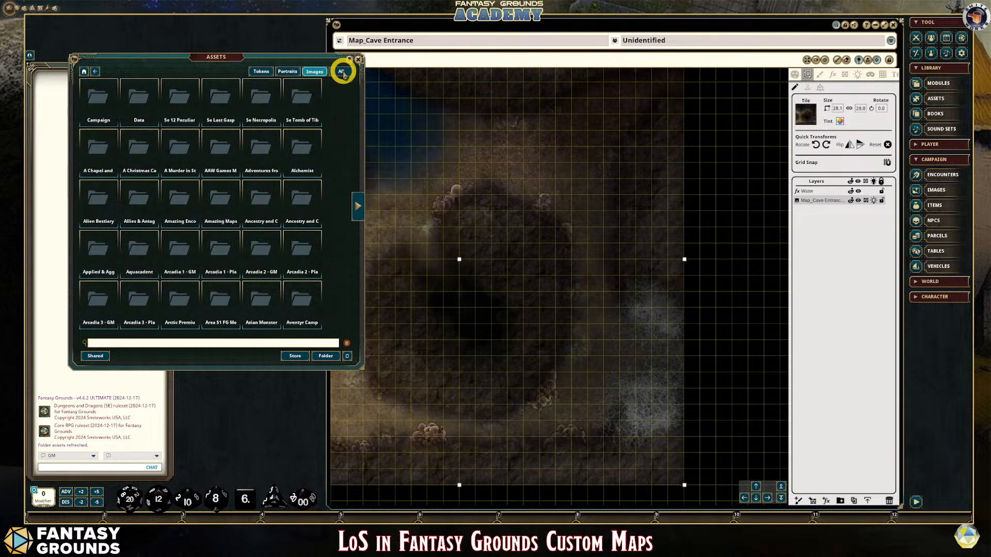
click(122, 341)
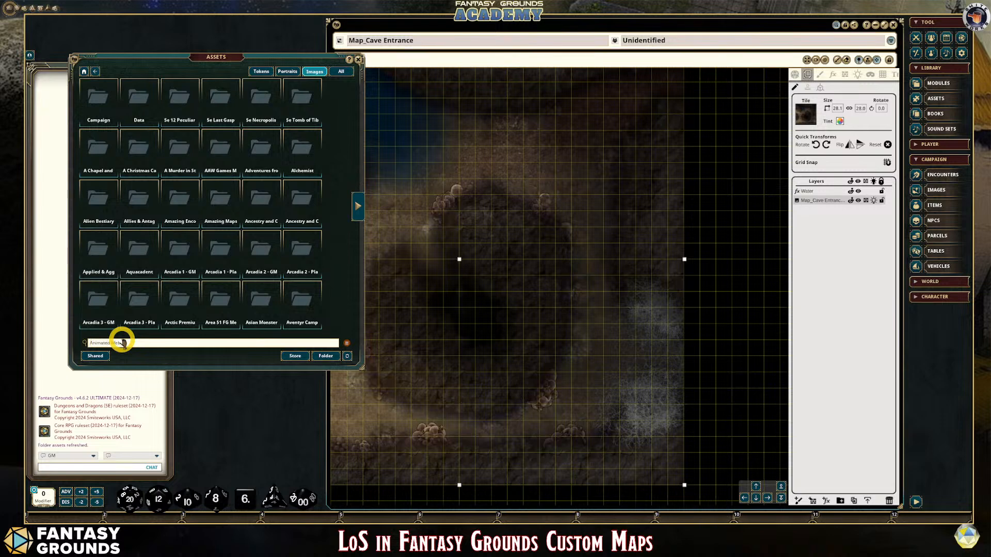
text(Animated Web)
key(Return)
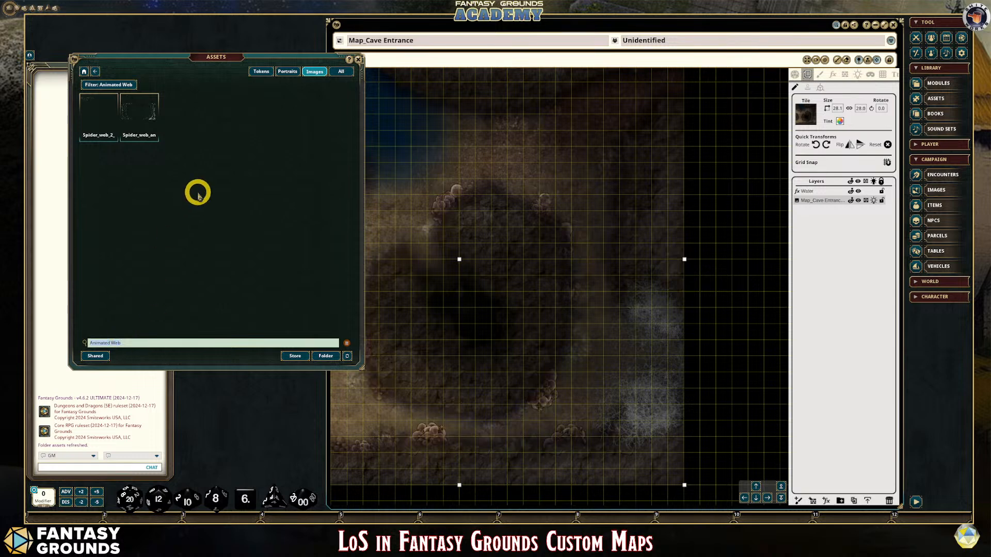
Preview both animated spider web images from the asset search.
click(100, 106)
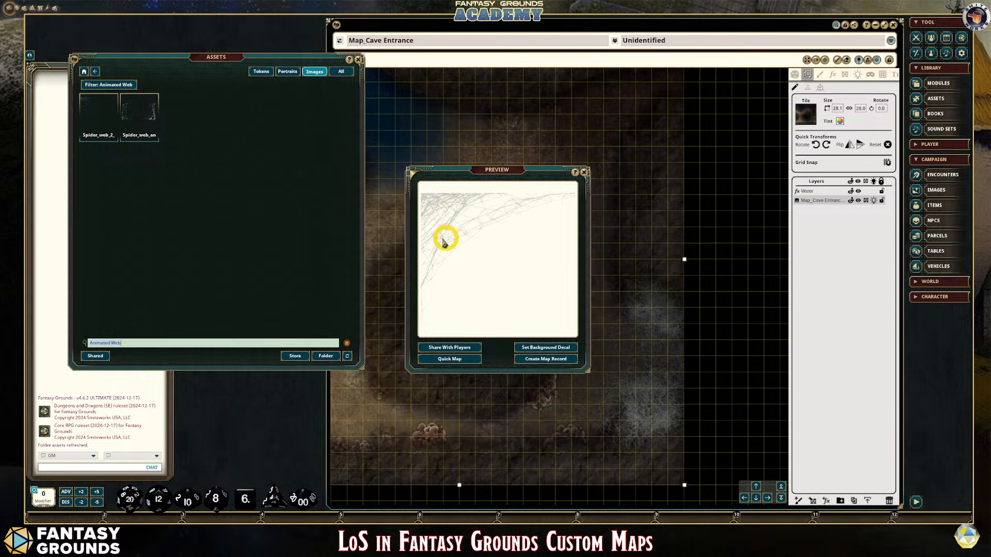
click(583, 173)
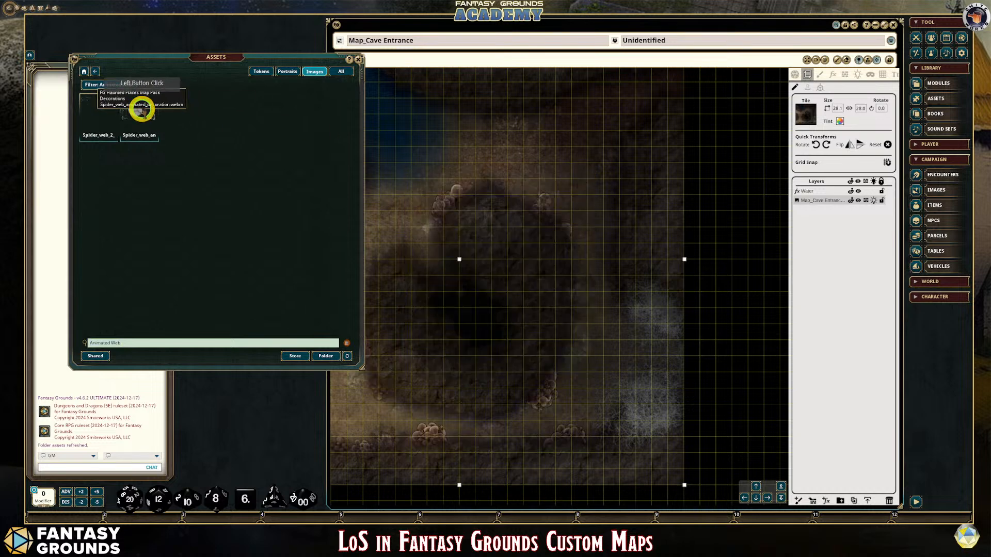
click(144, 107)
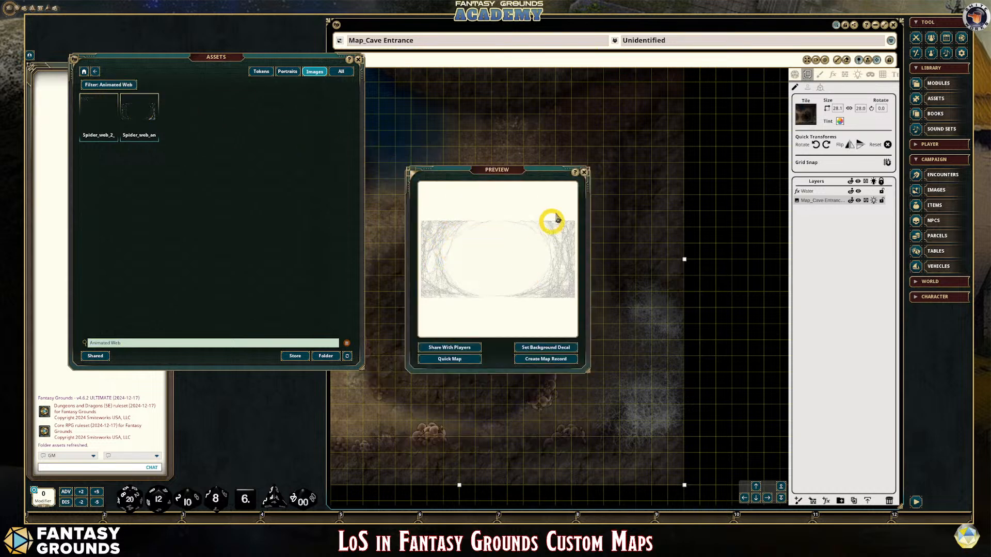
click(584, 173)
Assign the Spider_web_2 image as the tile of the Map_Cave Entrance layer and close the asset browser.
drag(96, 115, 808, 111)
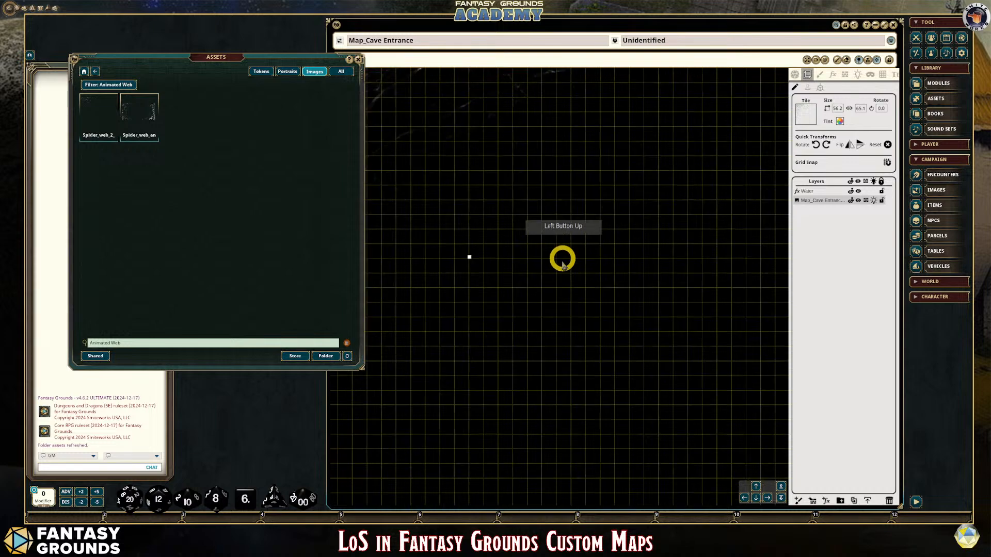
scroll(559, 265, down, 1)
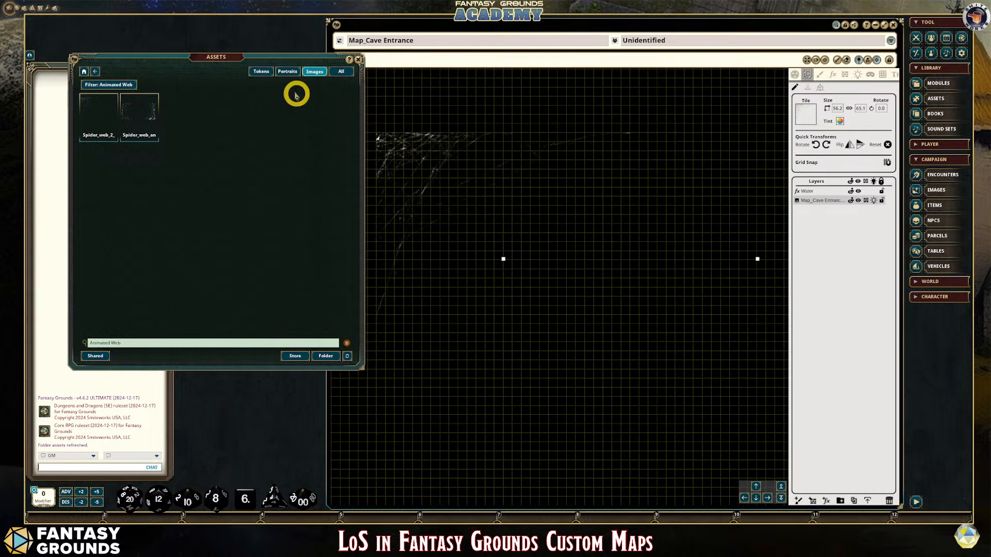
click(358, 59)
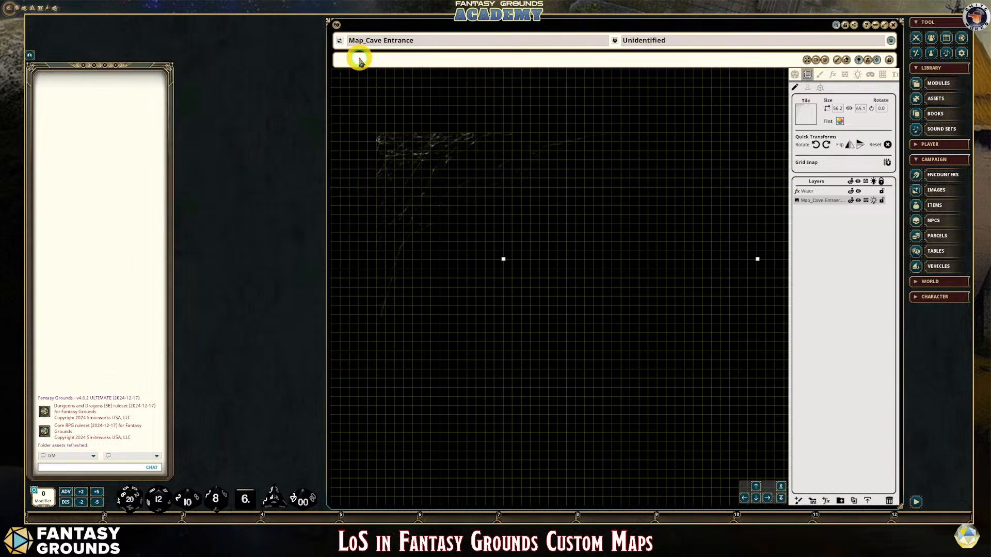
scroll(534, 213, down, 1)
scroll(640, 233, up, 1)
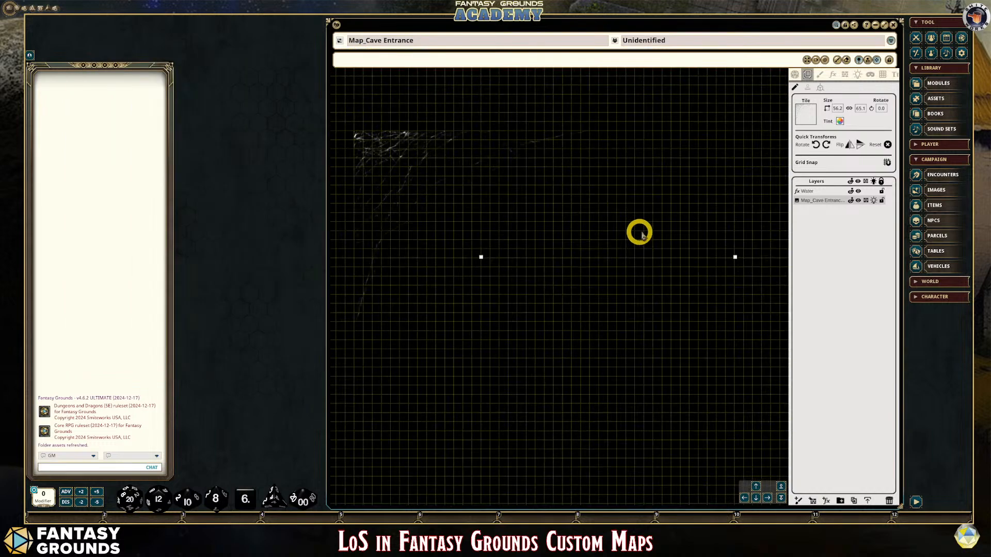
click(806, 112)
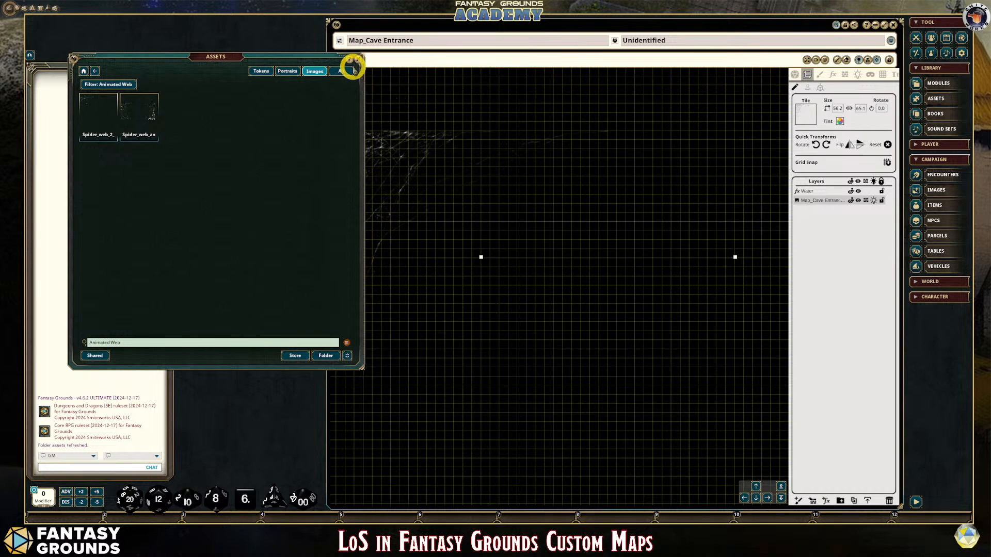
click(357, 59)
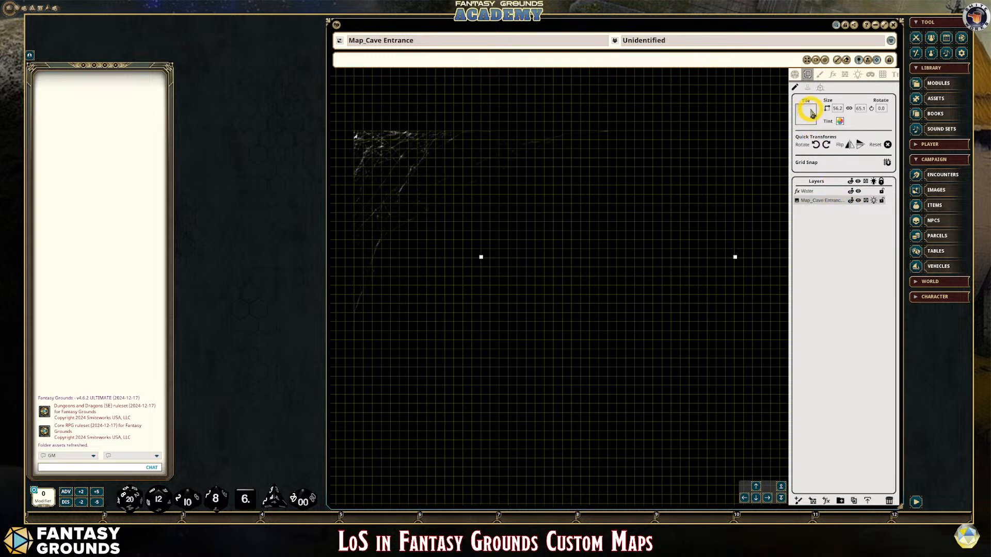
click(794, 76)
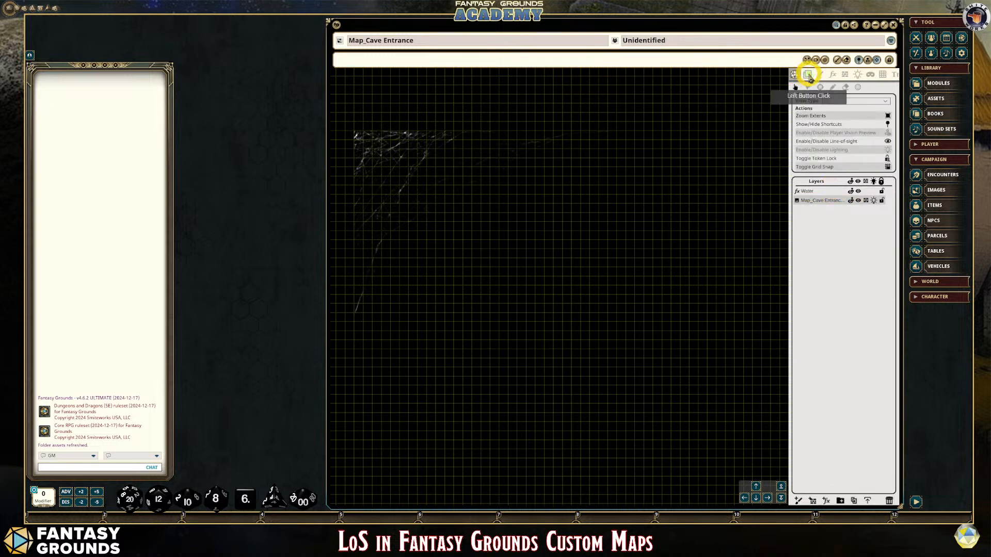
click(807, 75)
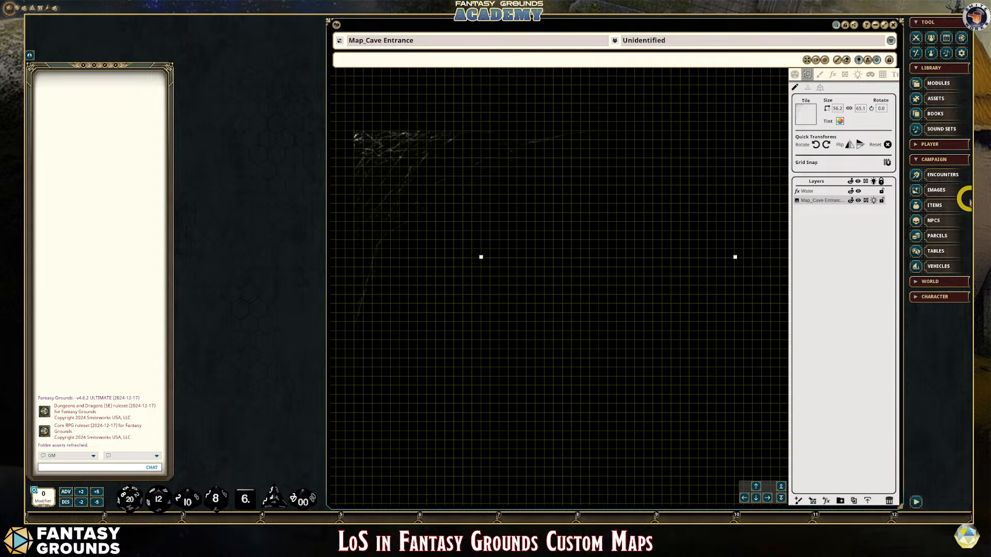
Try to assign the Map_Cave Entrance image from the Spider Maps image group as the selected layer's tile.
click(943, 191)
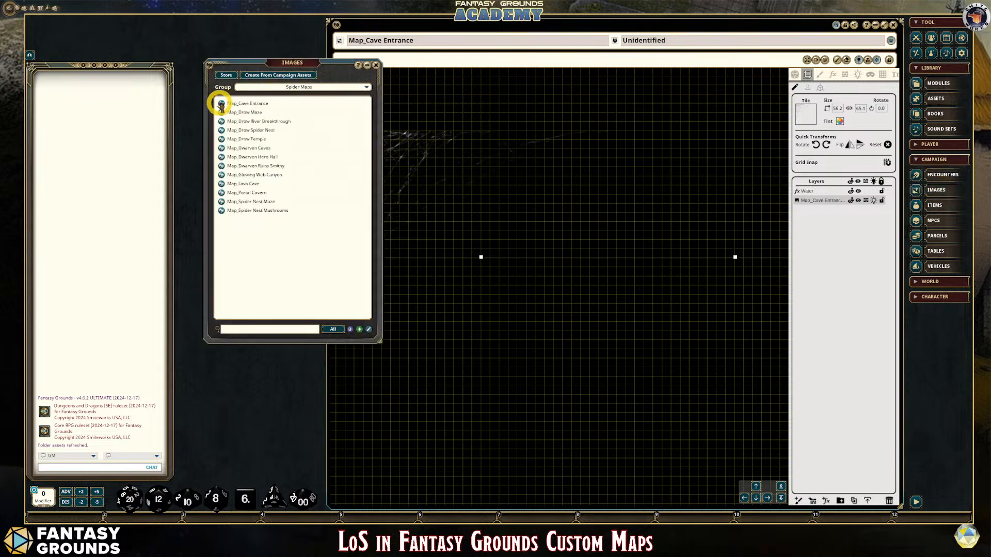
drag(221, 105, 805, 121)
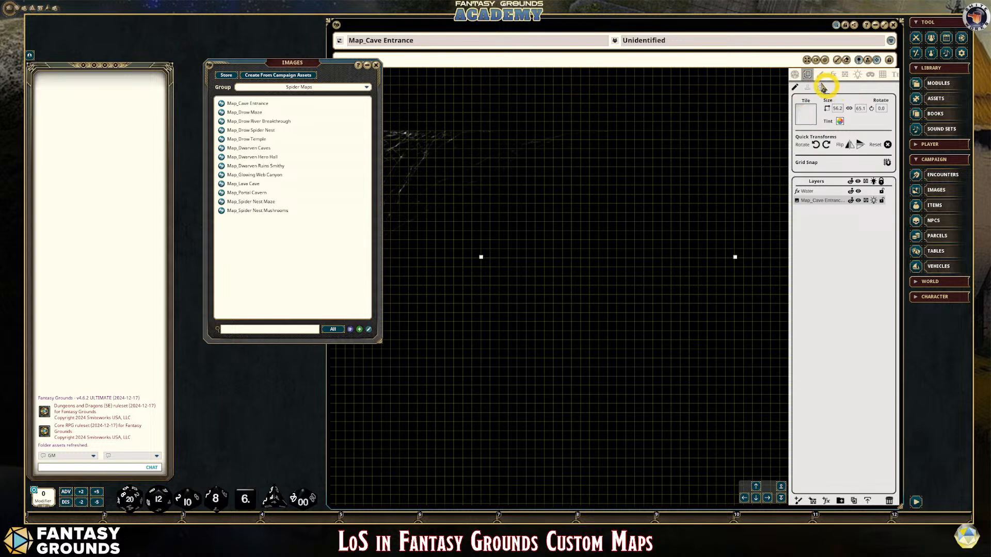
scroll(511, 217, down, 3)
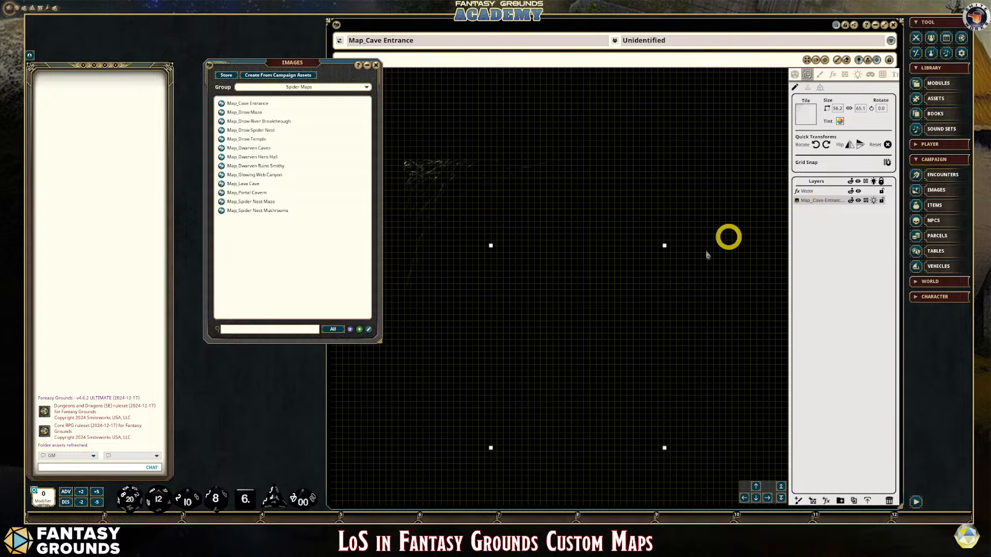
scroll(682, 282, down, 3)
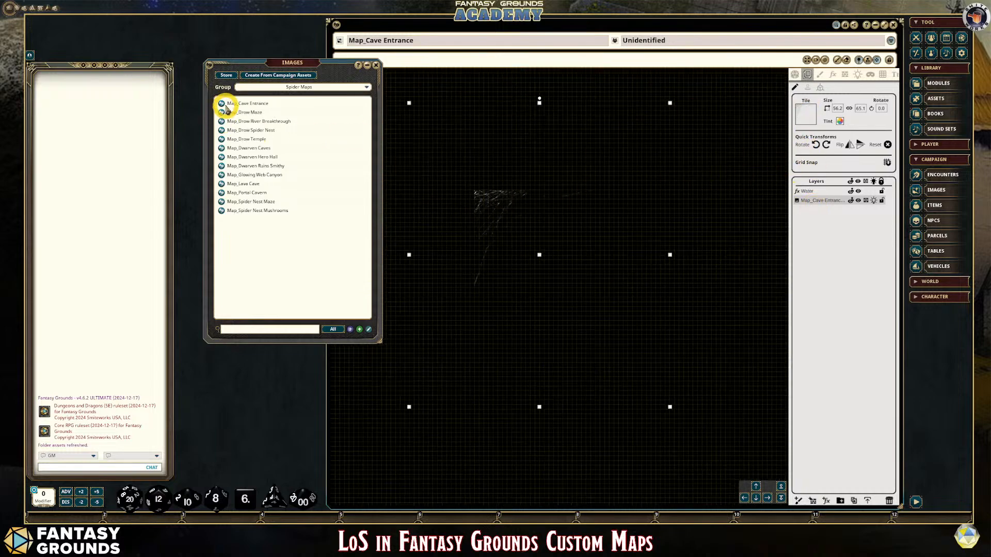
drag(221, 105, 808, 117)
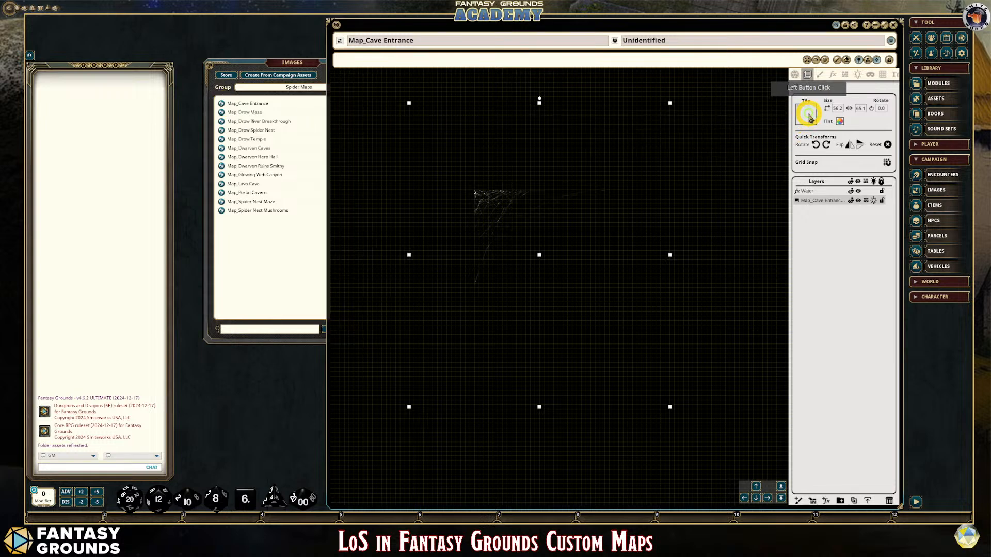
click(807, 118)
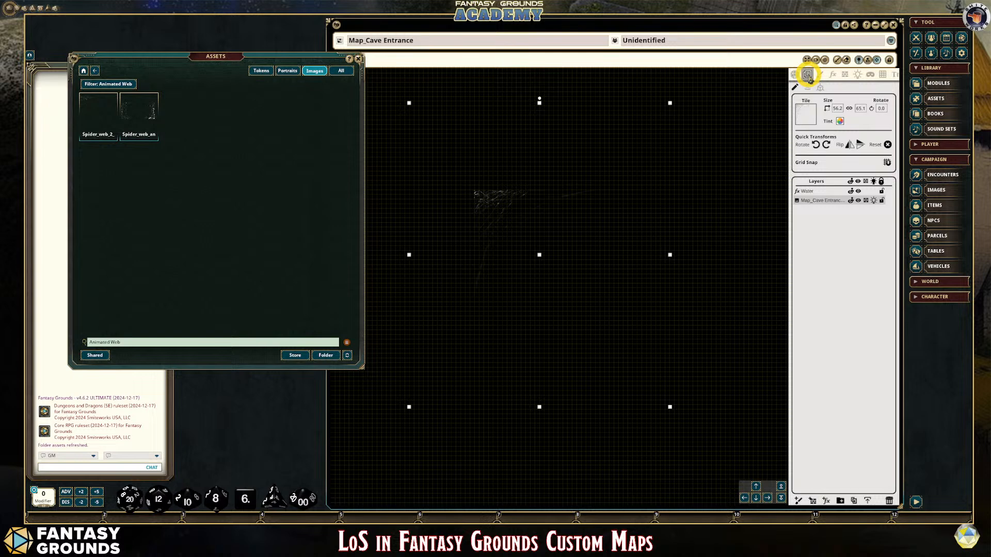
Switch to tile stamping and try to load the Map_Cave Entrance record from the campaign images as the stamp tile.
click(807, 88)
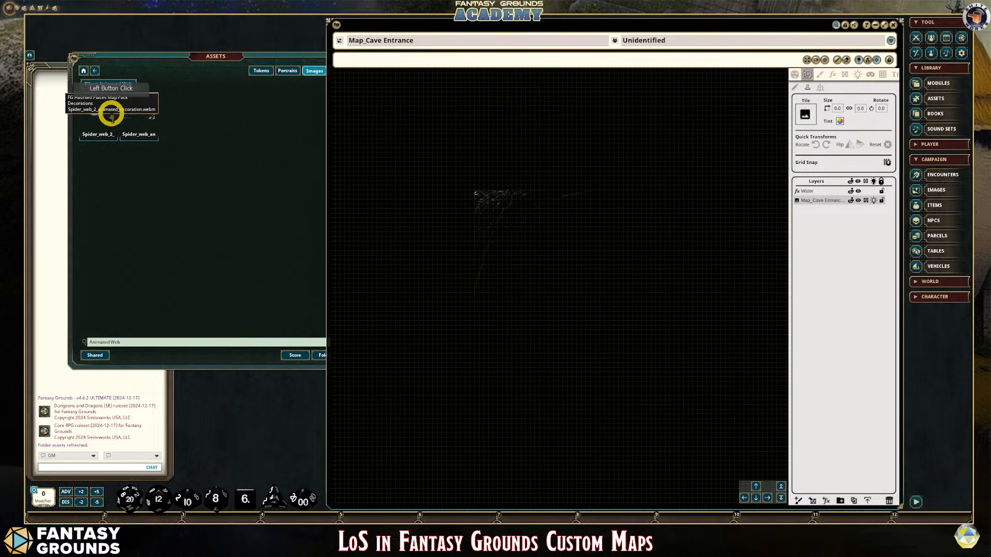
drag(108, 112, 376, 103)
click(277, 66)
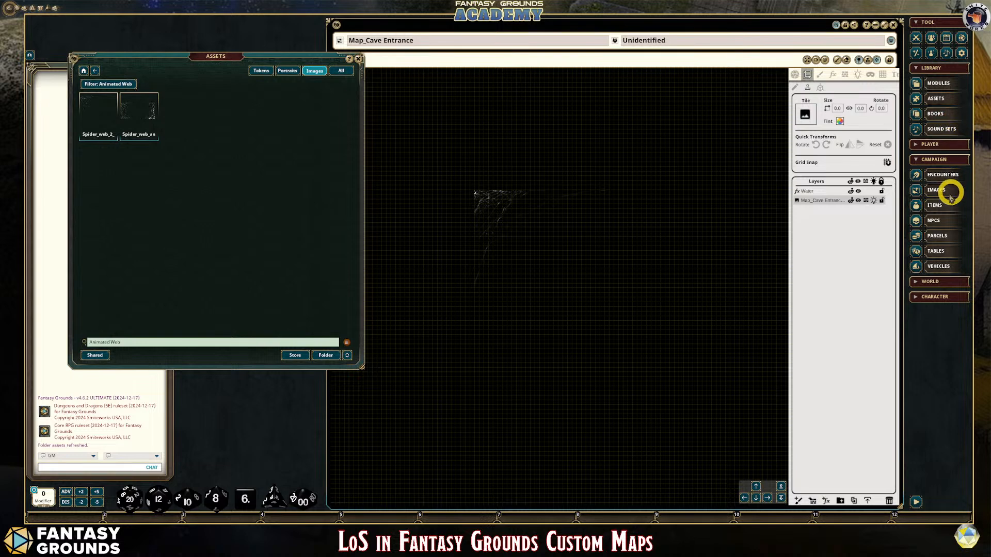
click(947, 191)
click(221, 104)
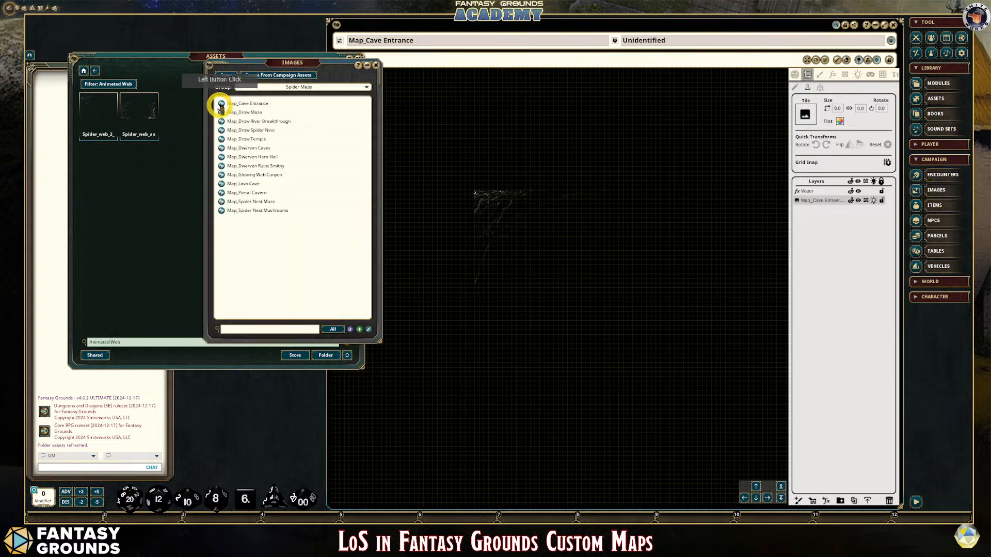
click(805, 115)
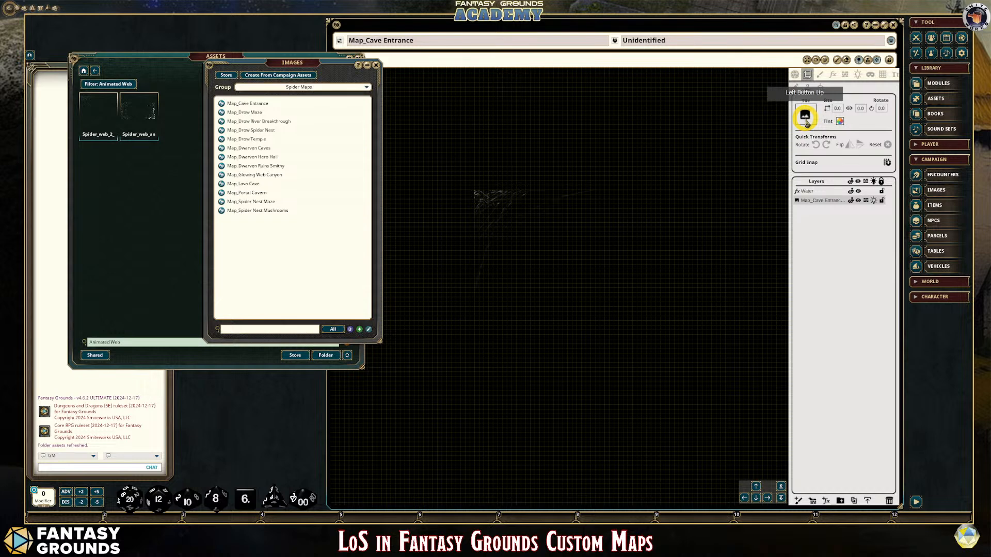
click(805, 112)
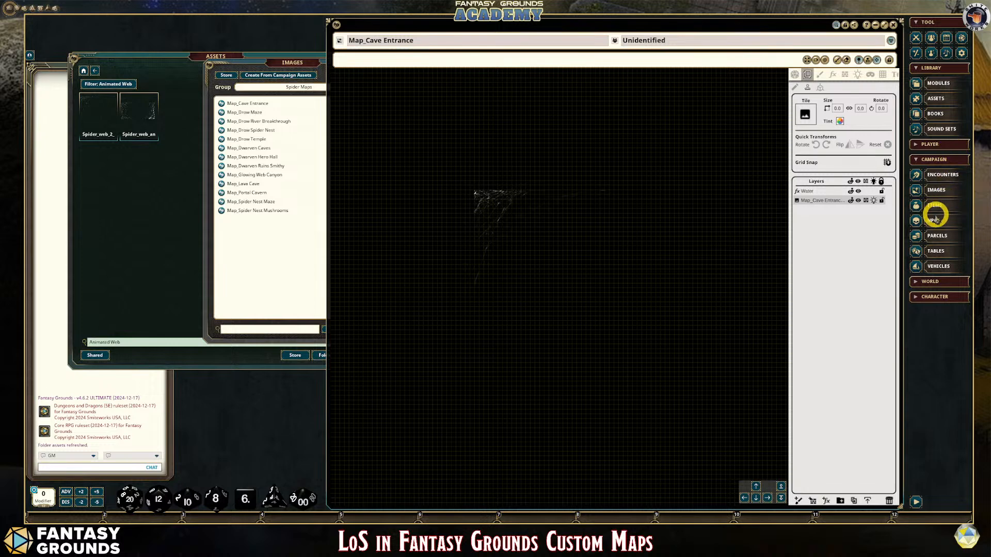
click(806, 113)
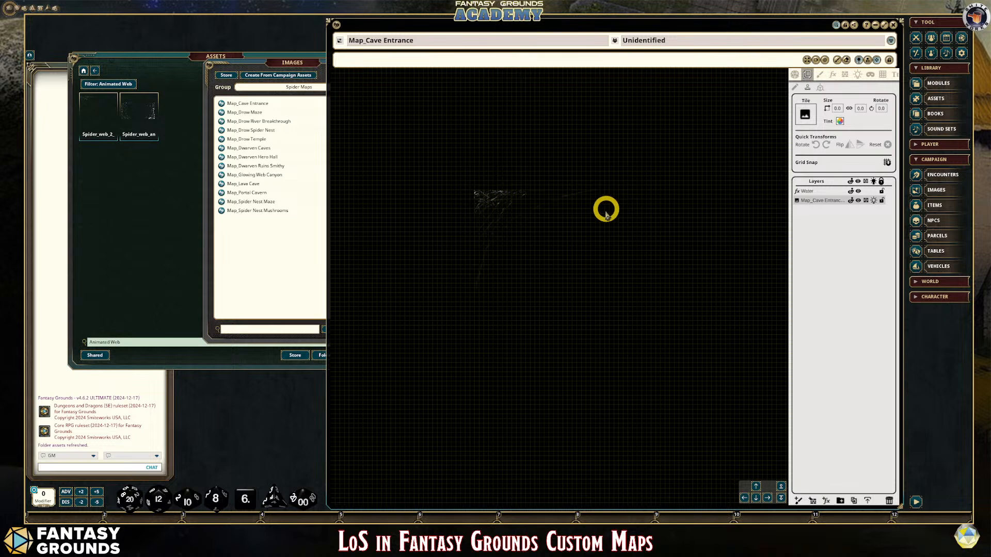
click(601, 214)
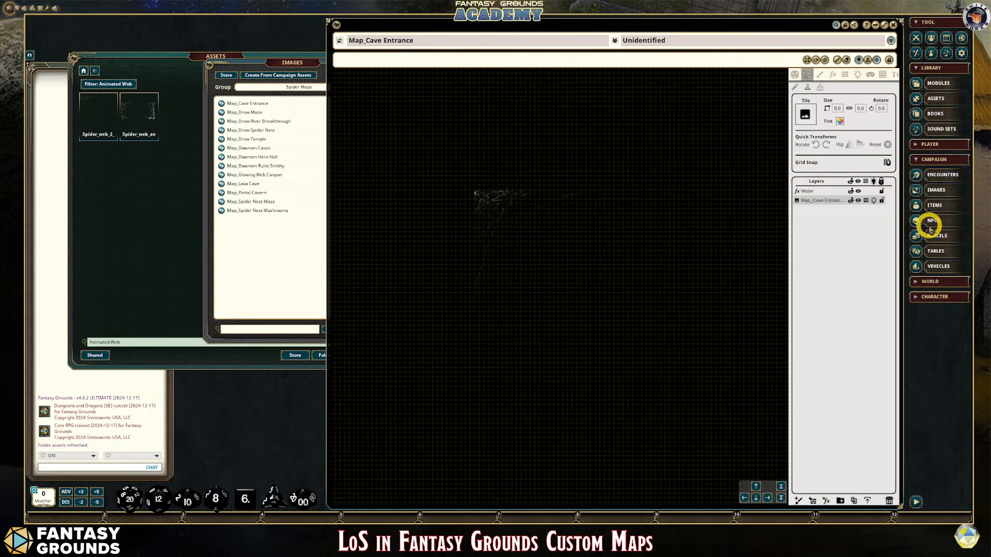
click(921, 198)
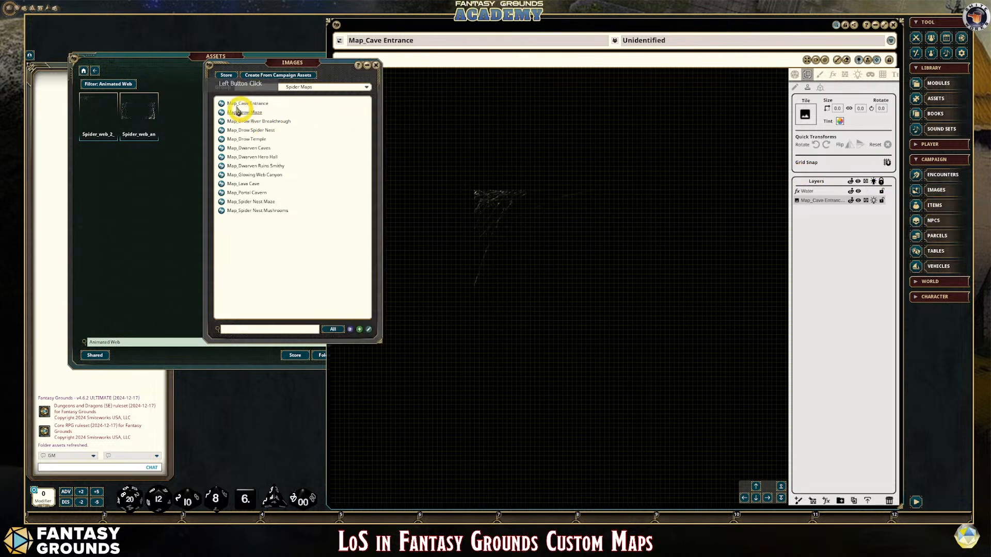
drag(222, 106, 804, 117)
click(804, 118)
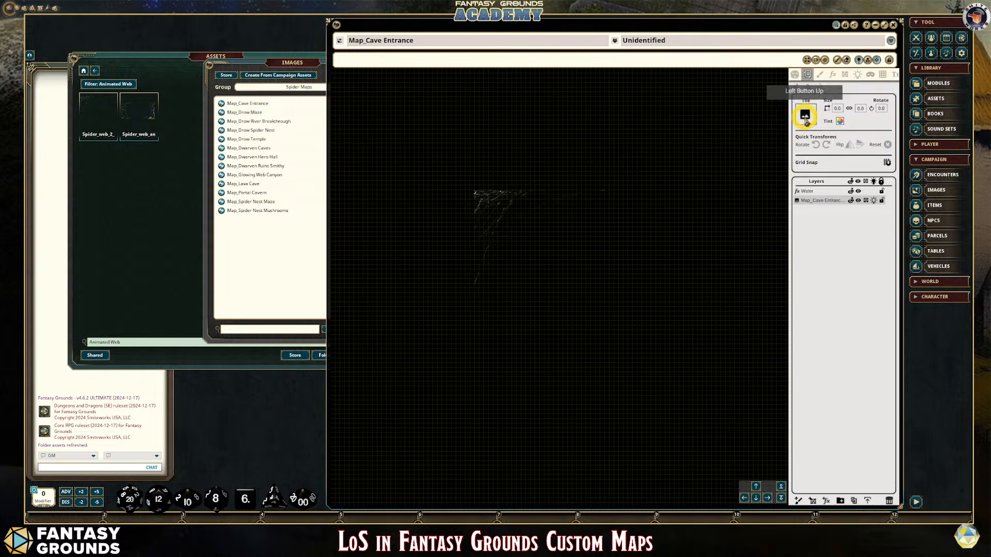
Load Map_Cave Entrance from the campaign's Spider Maps asset folder as the stamp tile and place it with its upper-left corner at the web's corner.
click(808, 90)
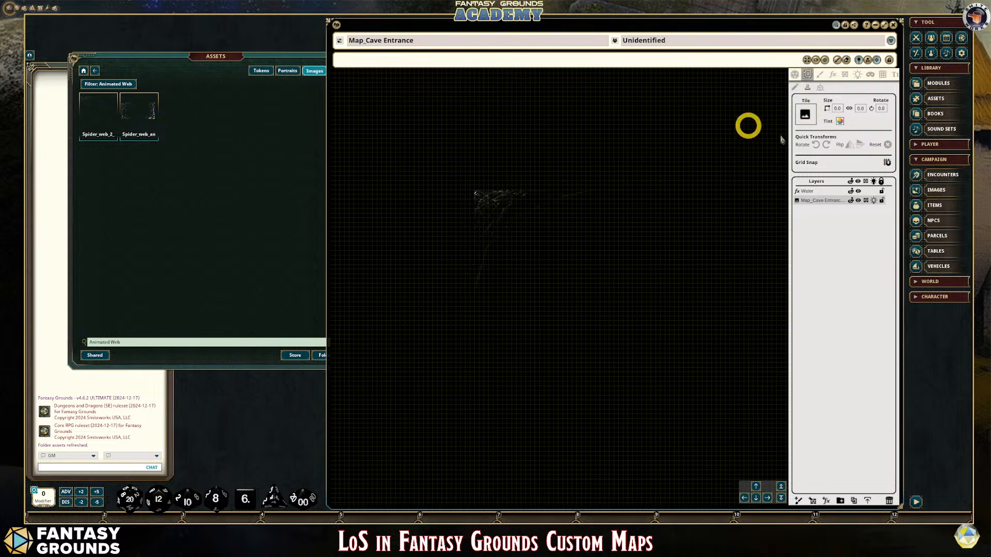
click(274, 52)
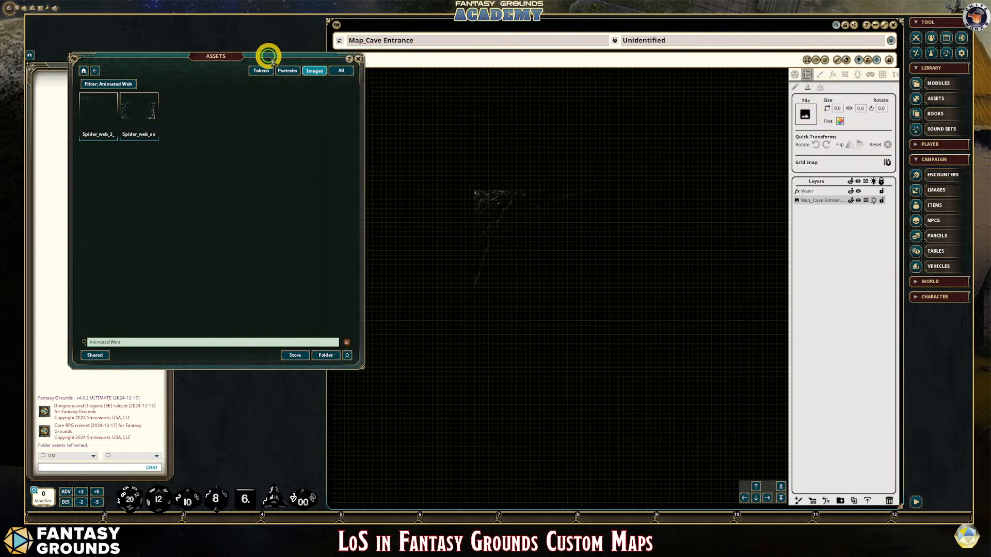
click(292, 76)
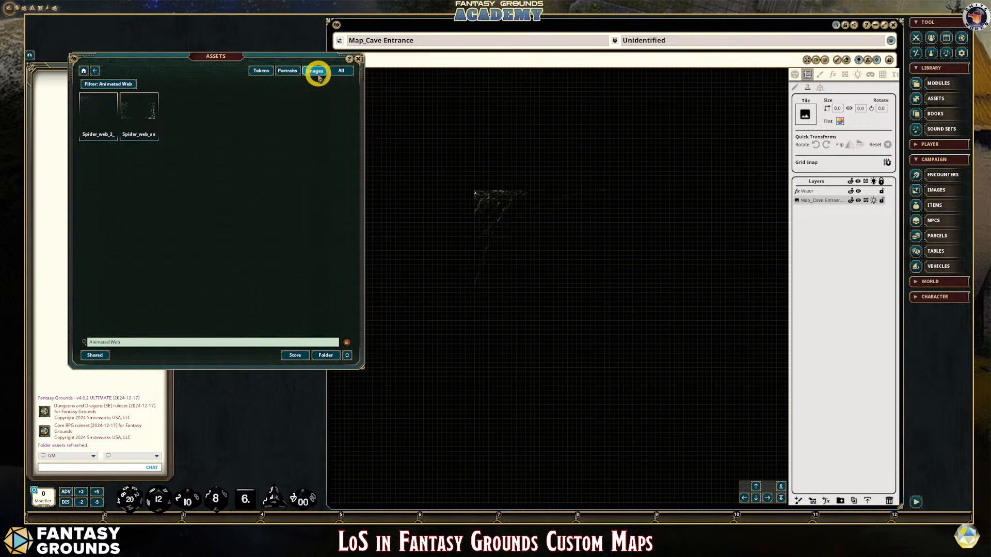
click(317, 72)
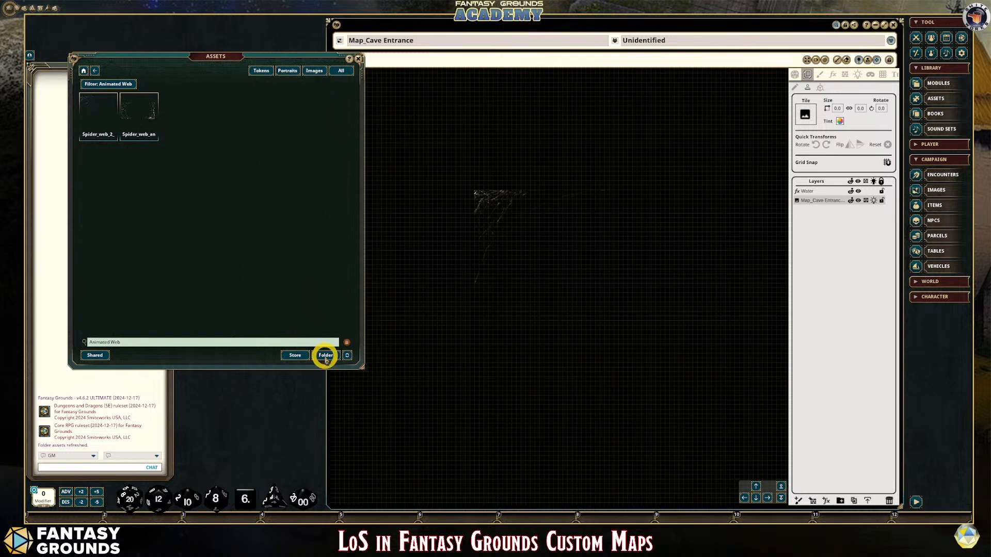
click(82, 70)
click(98, 101)
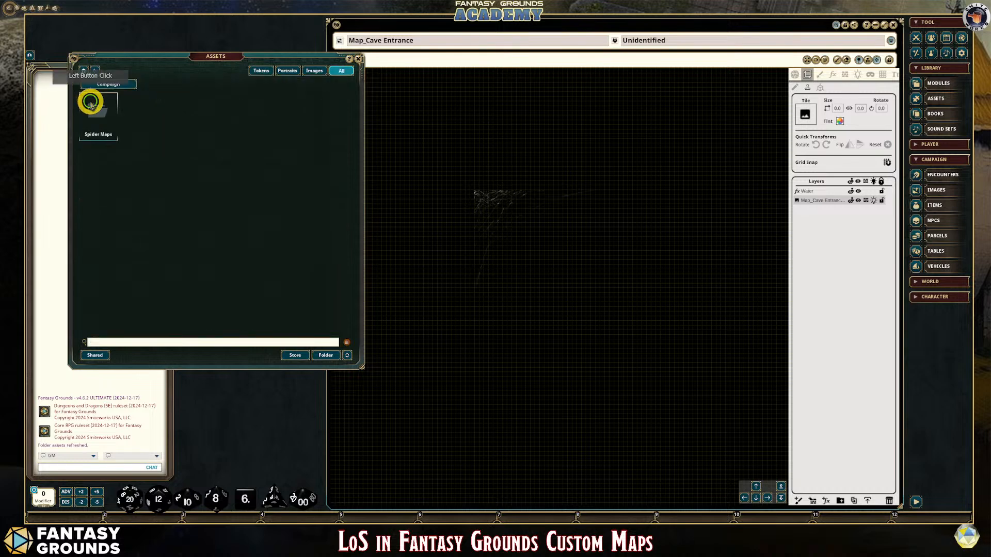
click(99, 105)
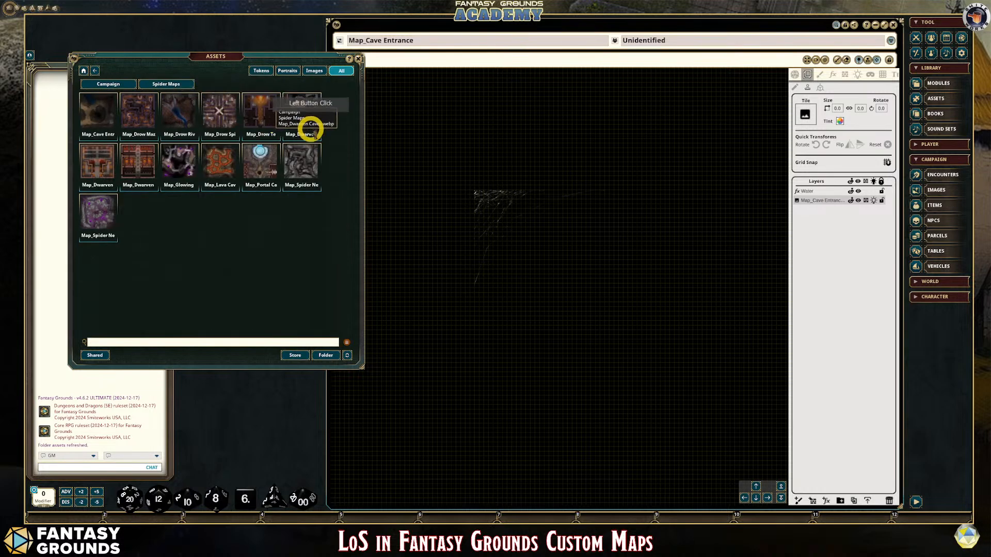
drag(100, 111, 803, 116)
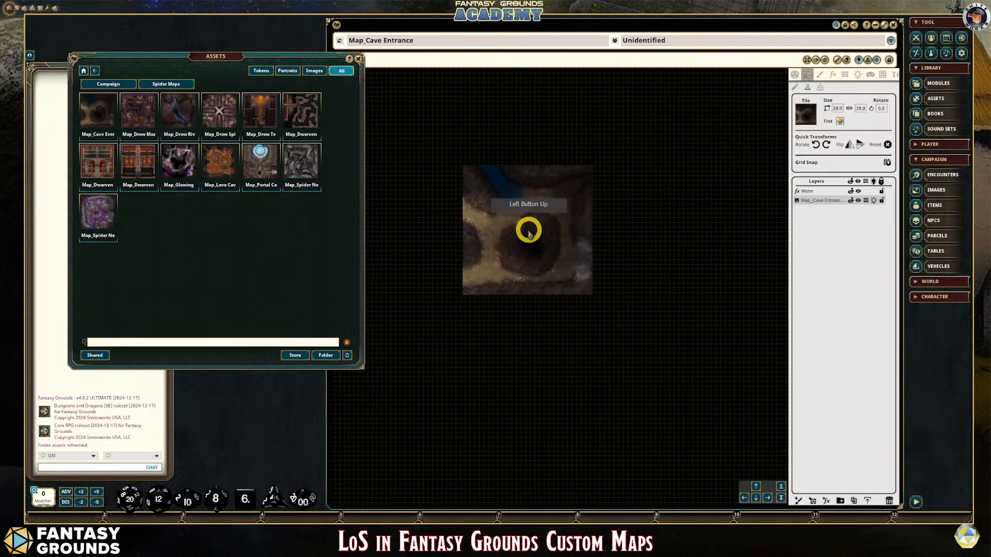
scroll(546, 274, up, 3)
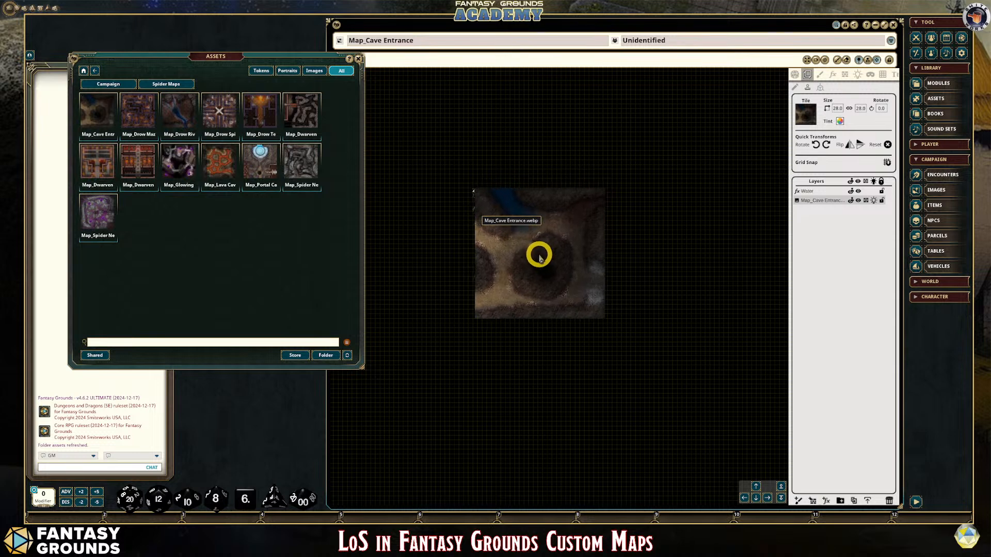
click(536, 256)
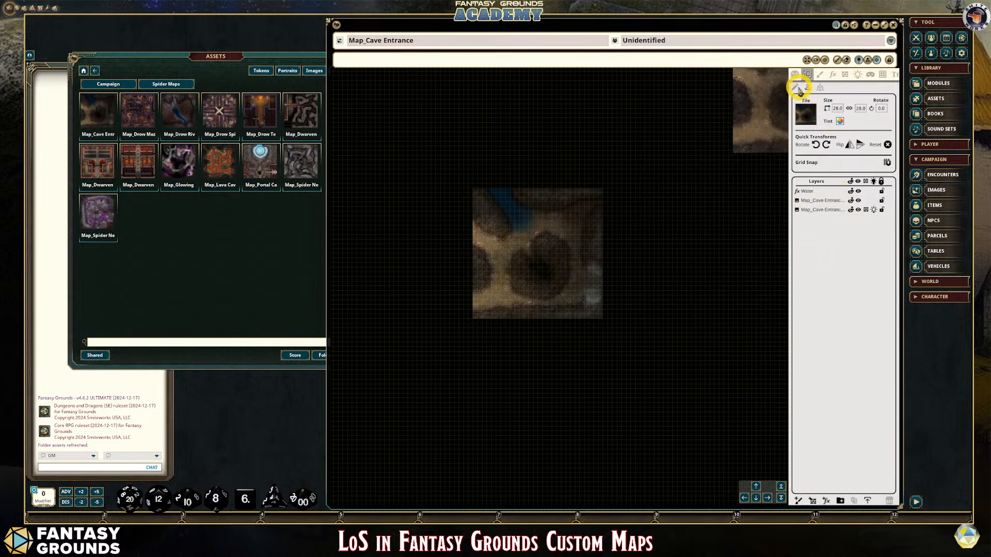
Move the newly stamped Map_Cave Entrance layer beneath the original Map_Cave Entrance layer that holds the web image.
click(795, 89)
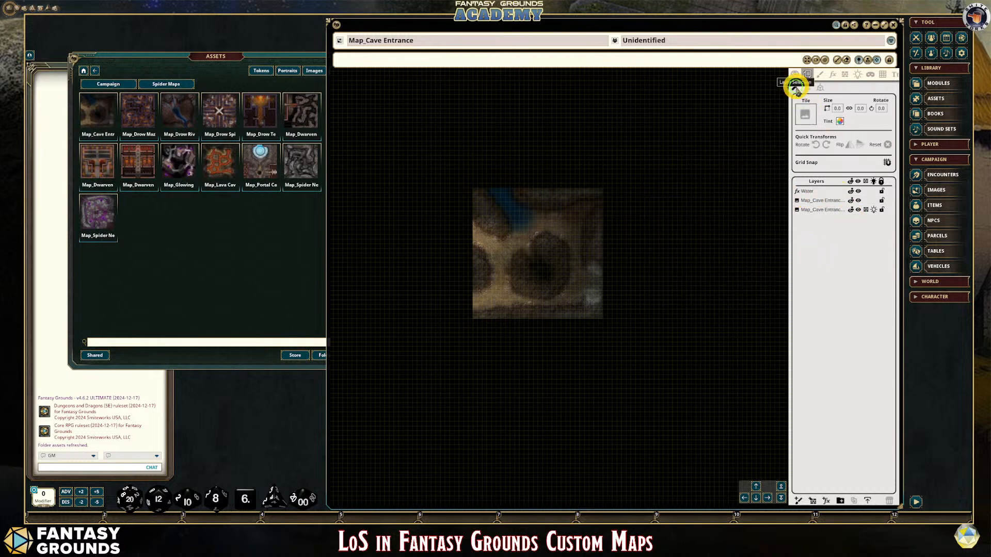
click(821, 200)
mouse_move(823, 202)
mouse_down()
mouse_move(824, 213)
mouse_move(821, 206)
mouse_up()
scroll(586, 265, up, 3)
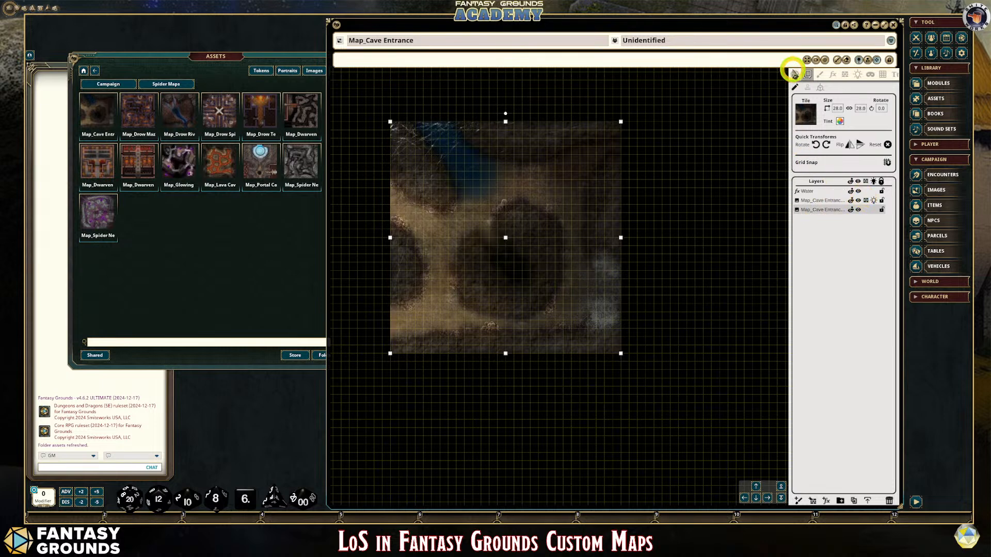
Toggle the player vision preview and enable lighting on the map to check the crystal glow over the restored cave image.
click(794, 73)
click(891, 132)
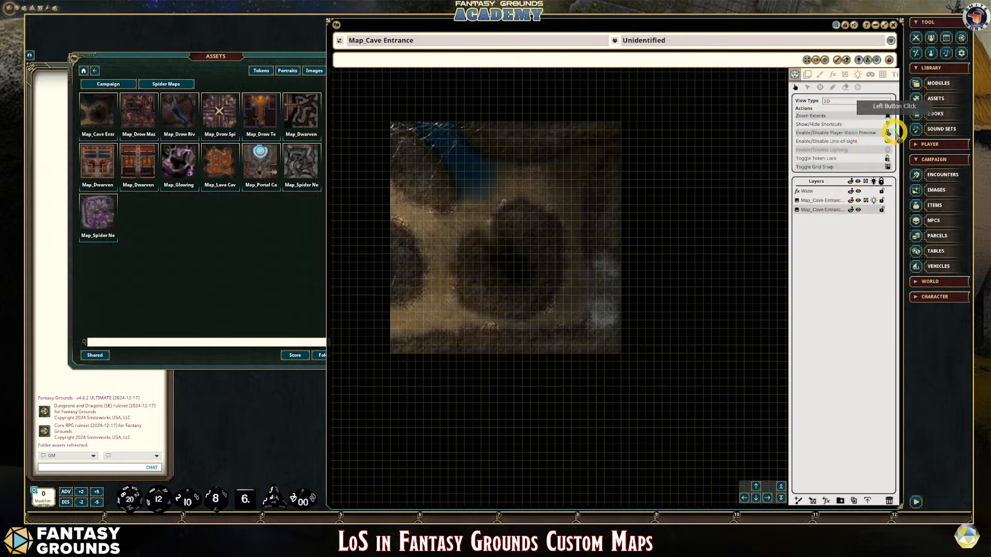
click(887, 150)
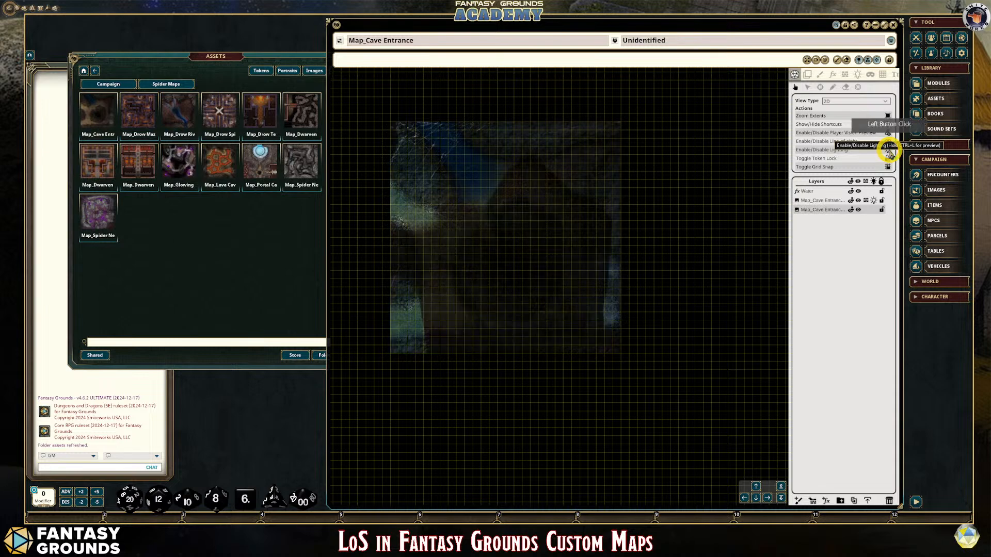
scroll(504, 232, up, 4)
scroll(504, 232, down, 3)
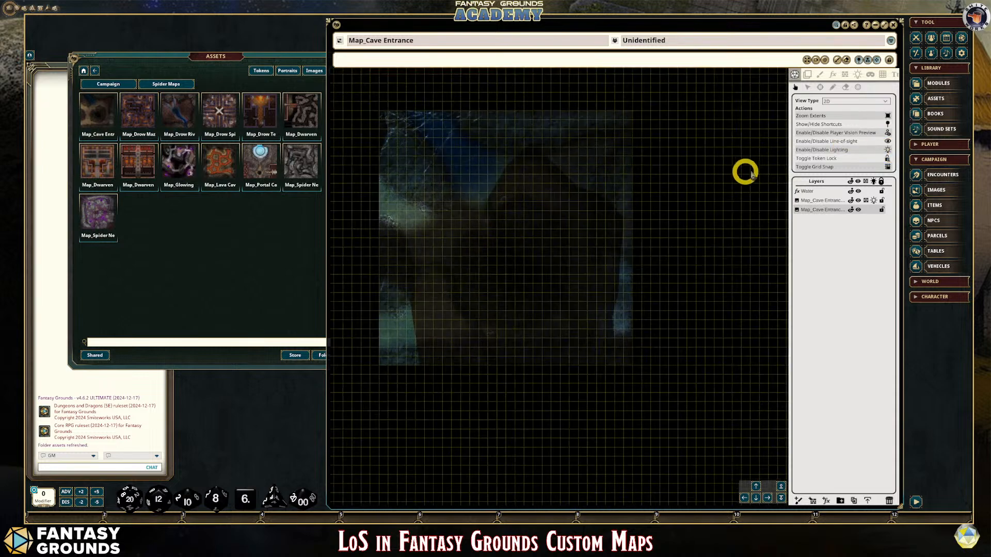
Turn the upper Map_Cave Entrance layer's line-of-sight walls off and back on to compare the lighting, and select the lower Map_Cave Entrance layer.
click(865, 200)
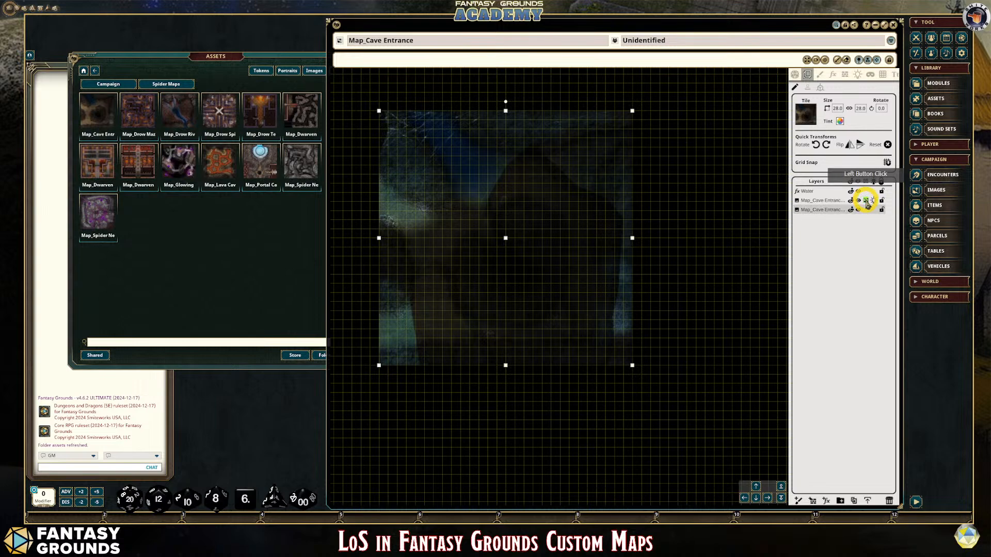
scroll(553, 223, down, 3)
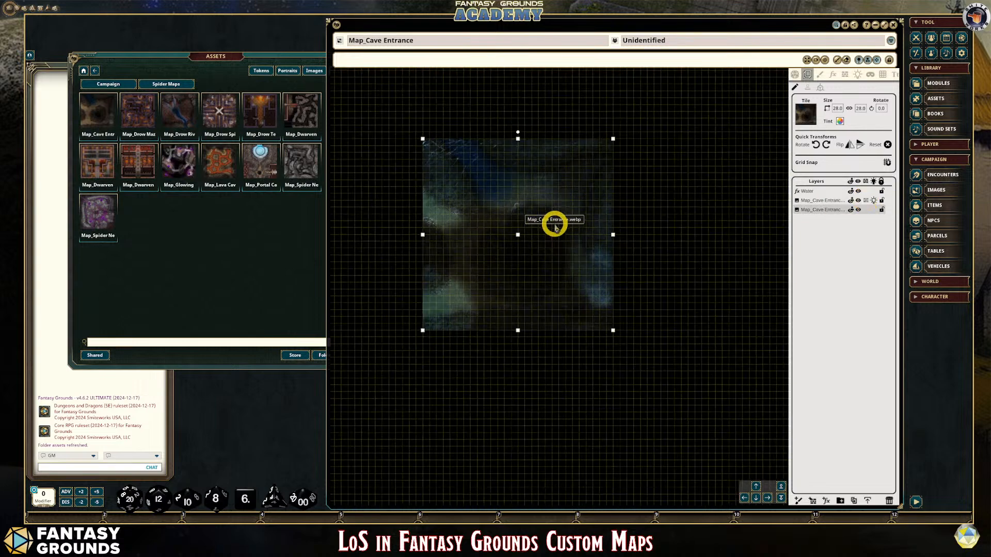
scroll(462, 202, up, 3)
scroll(410, 111, up, 2)
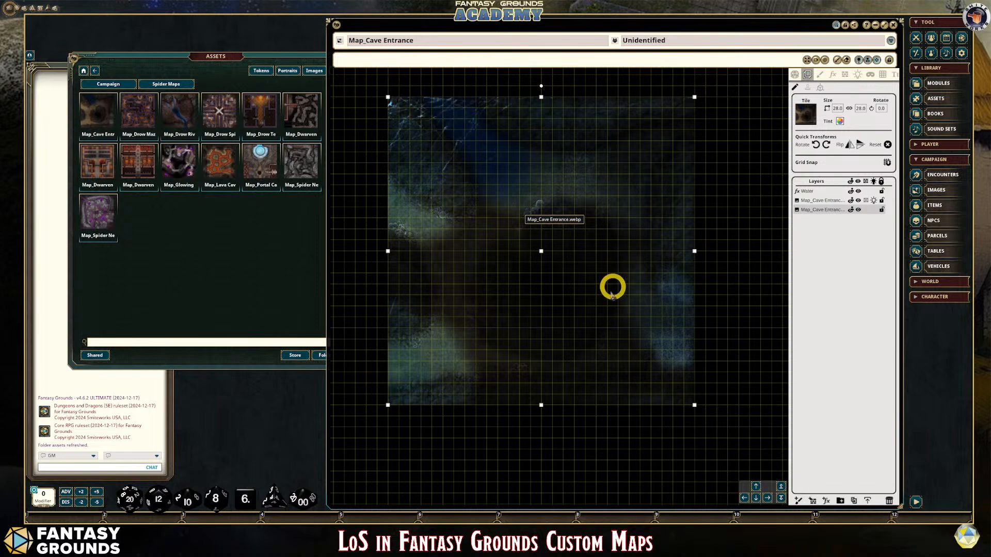
scroll(678, 268, down, 1)
click(826, 201)
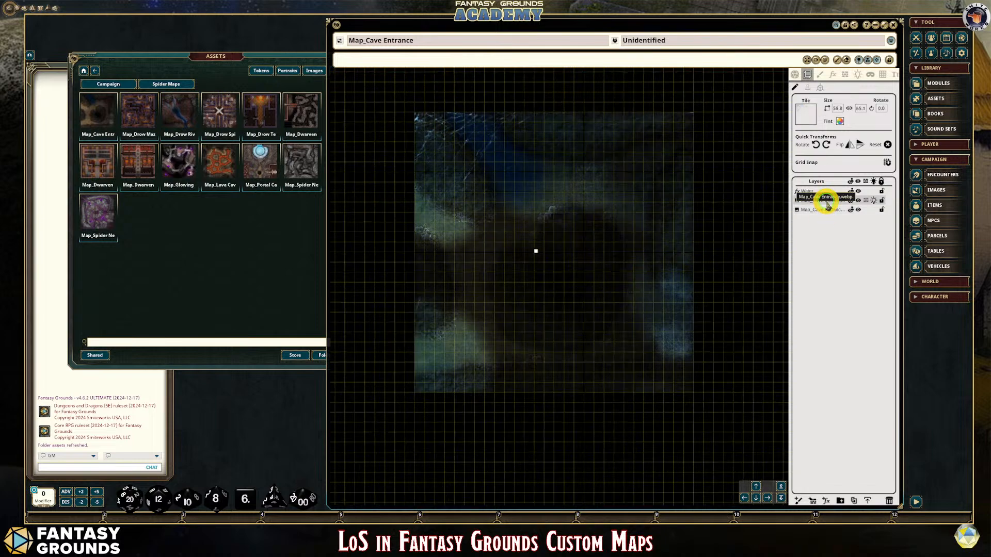
click(865, 200)
scroll(673, 269, down, 2)
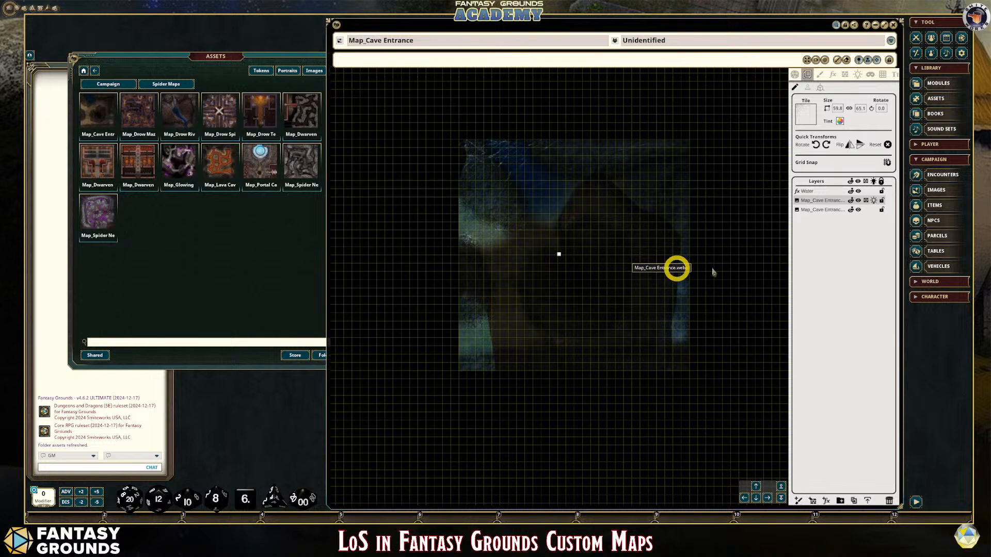
click(824, 210)
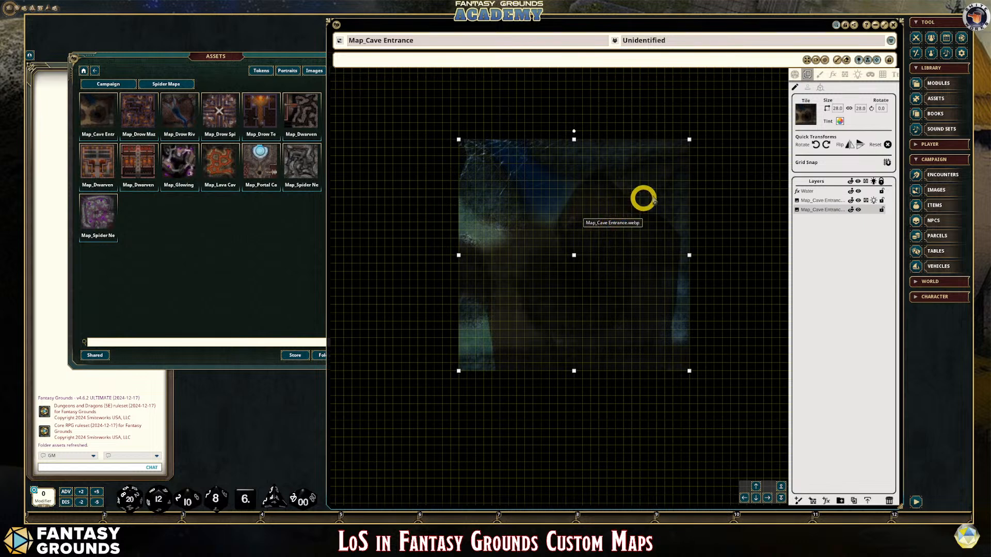
Enlarge the lower Map_Cave Entrance layer's cave image to about 66 by 60 squares to cover the web layer's area.
drag(647, 194, 669, 276)
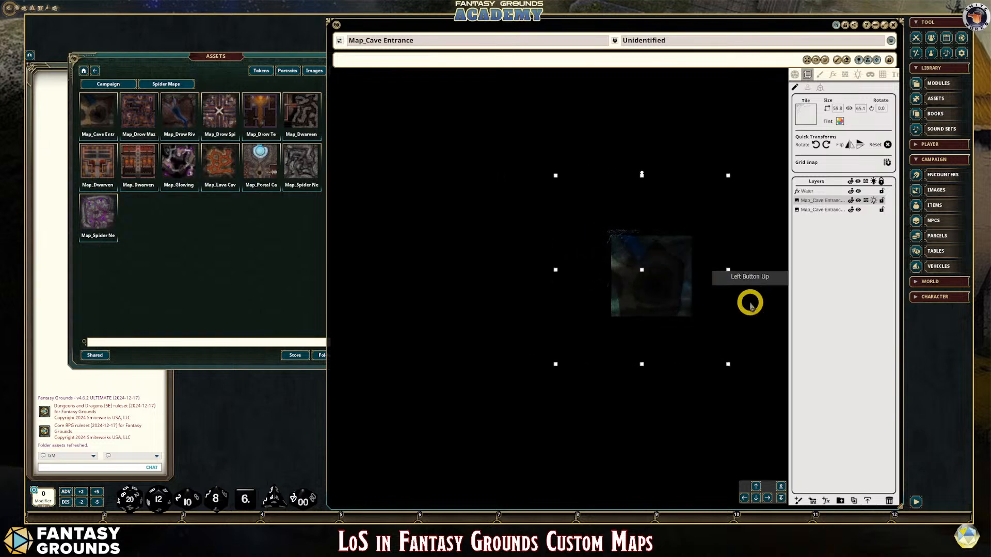
double_click(819, 211)
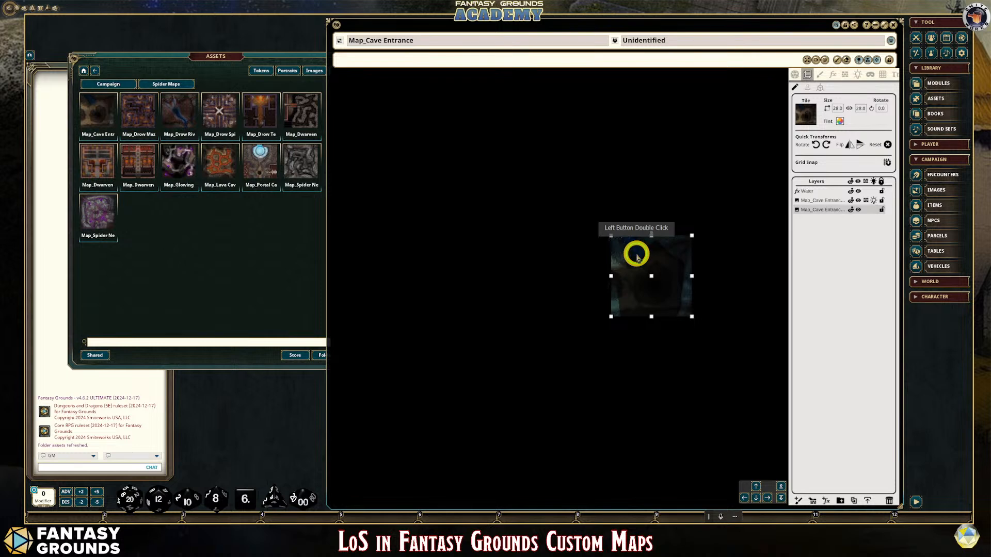
click(612, 239)
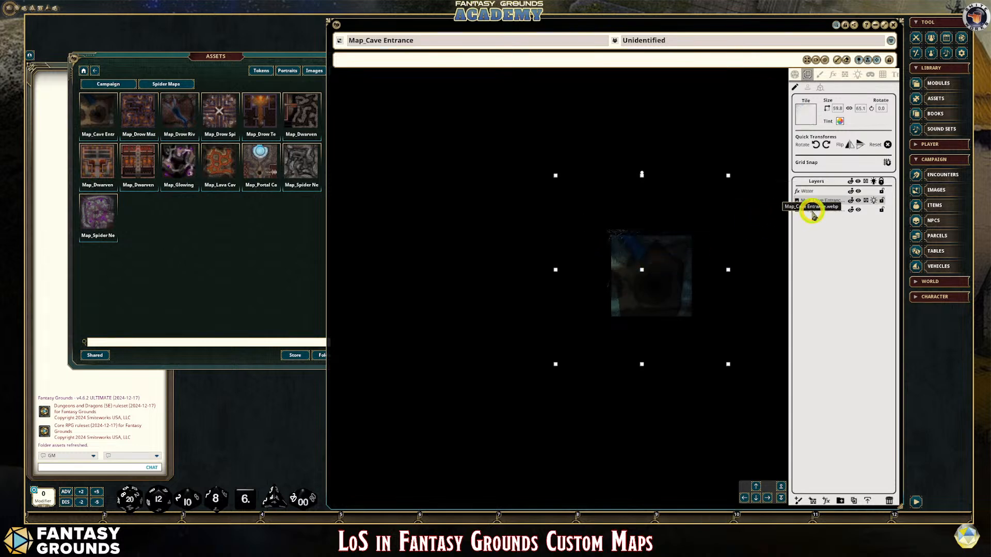
double_click(818, 210)
click(615, 237)
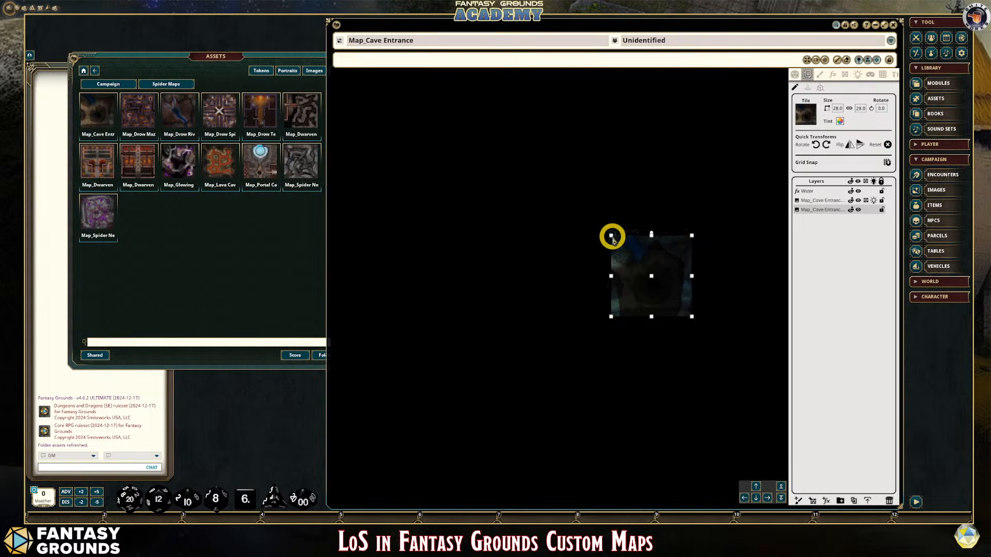
drag(612, 240, 555, 193)
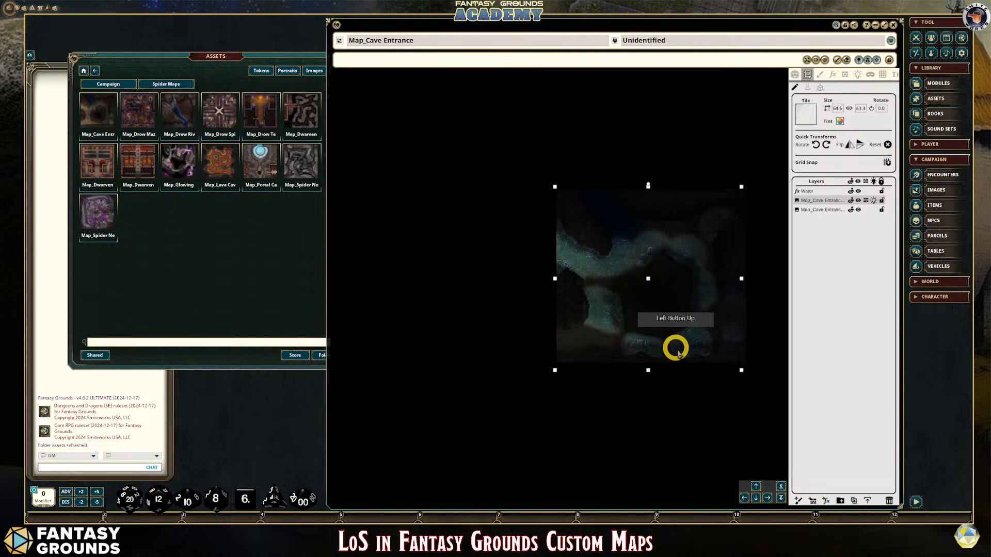
Reposition the upper Map_Cave Entrance layer so its walls and crystal lights line up with the enlarged cave image.
scroll(686, 354, up, 3)
scroll(699, 351, down, 4)
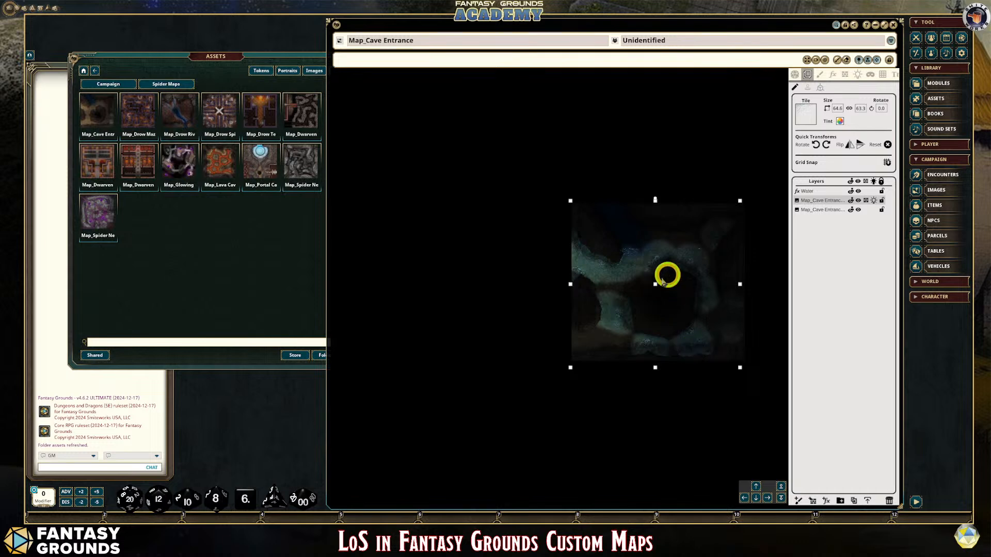
mouse_move(663, 280)
mouse_down()
mouse_move(481, 266)
mouse_move(674, 279)
mouse_move(670, 293)
mouse_up()
drag(634, 296, 672, 286)
scroll(639, 333, up, 8)
drag(638, 253, 604, 238)
scroll(636, 344, down, 4)
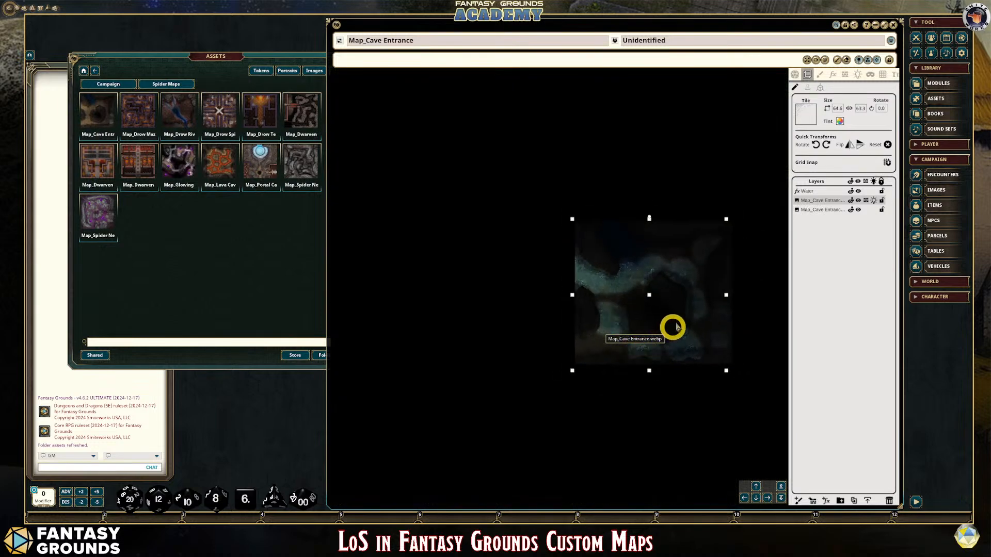
drag(639, 314, 660, 320)
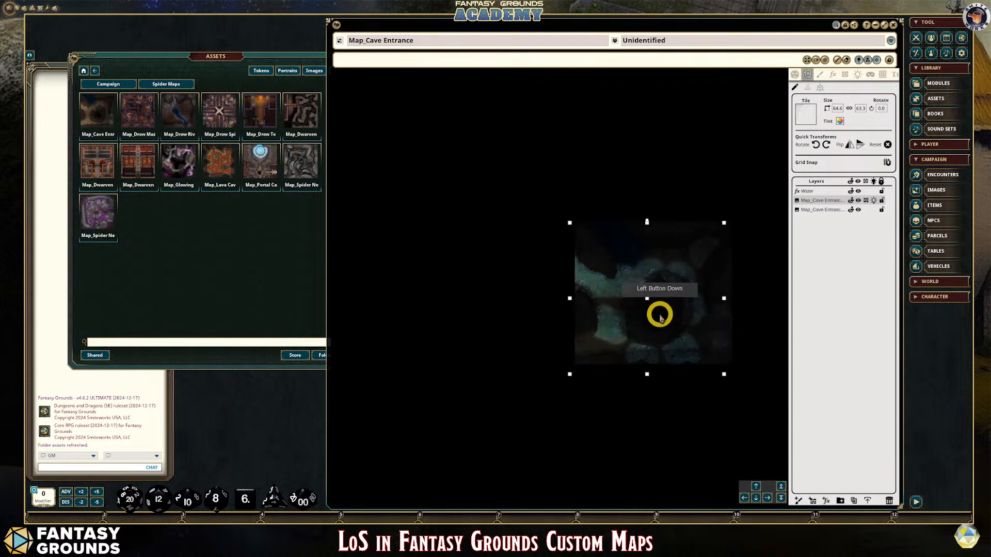
scroll(692, 393, up, 3)
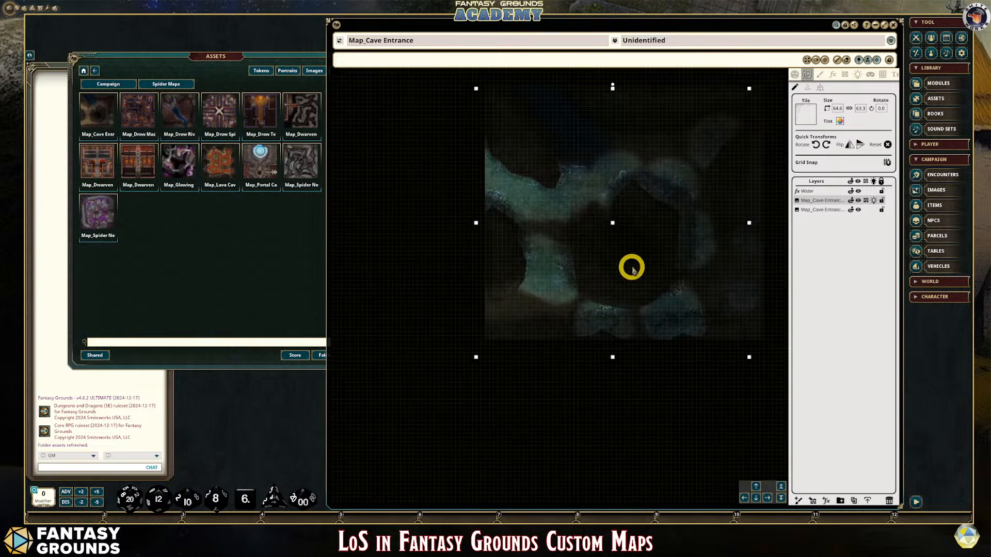
drag(631, 266, 639, 260)
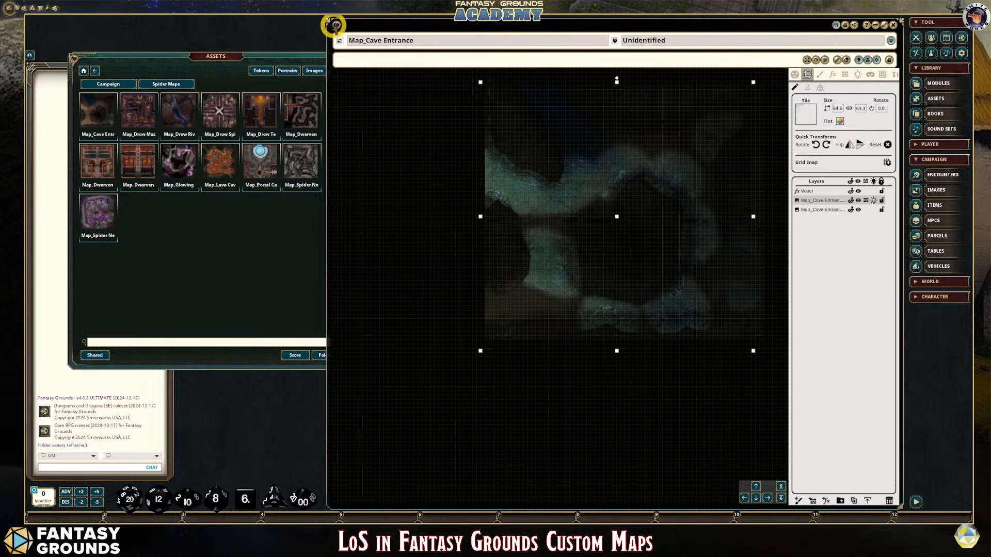
scroll(455, 95, down, 2)
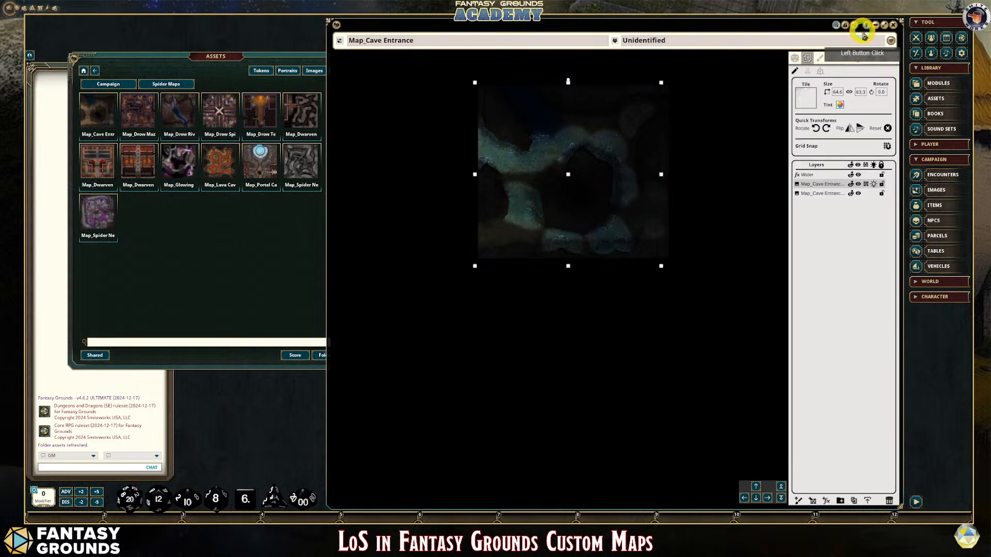
click(891, 41)
scroll(626, 132, down, 2)
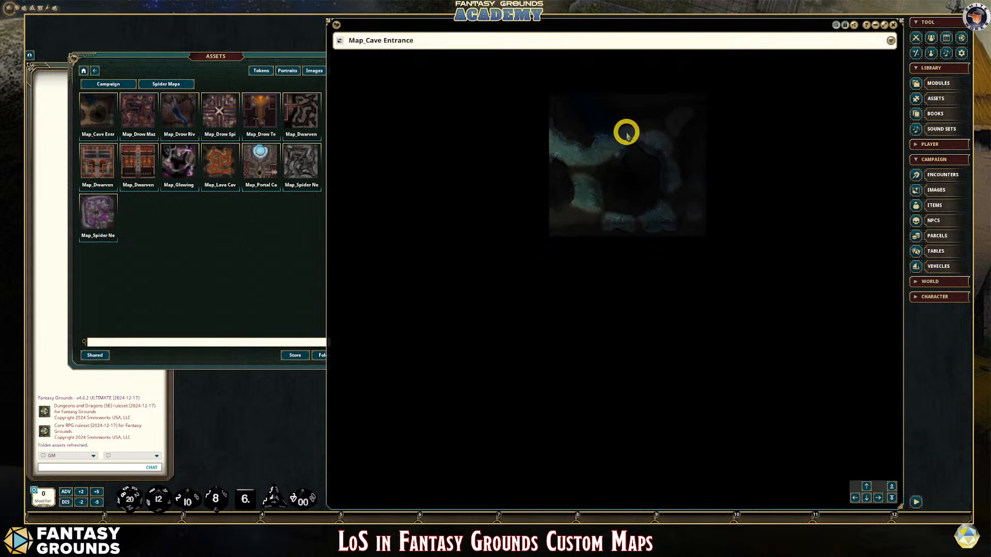
drag(673, 24, 593, 163)
right_click(593, 163)
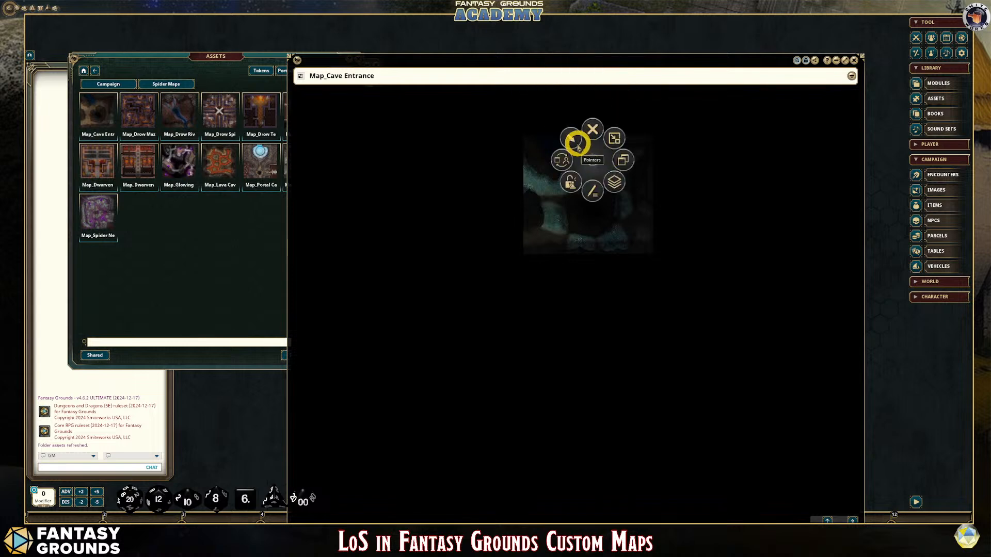
click(335, 84)
drag(387, 60, 407, 71)
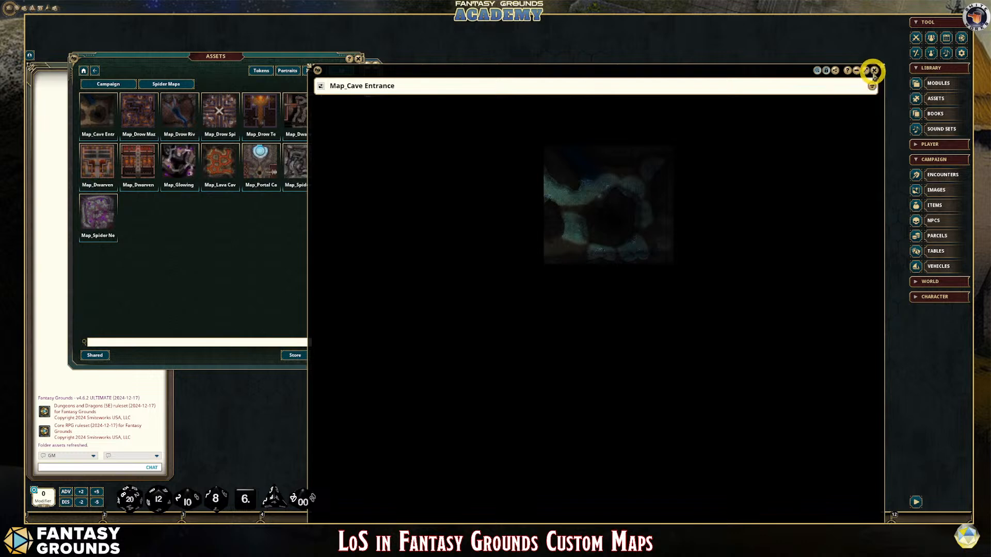
click(824, 72)
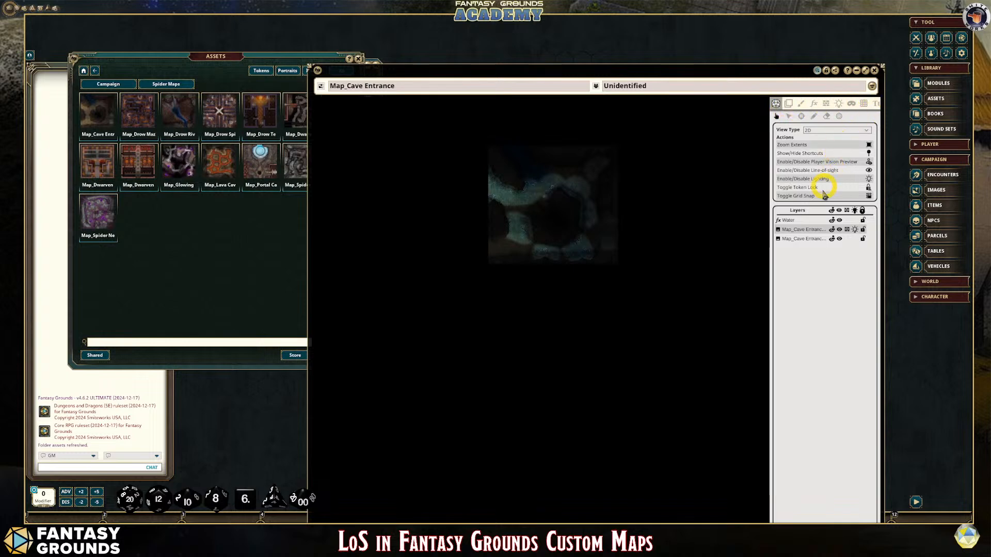
Undo the repositioning of the upper Map_Cave Entrance layer and the enlargement of both Map_Cave Entrance layers.
right_click(809, 231)
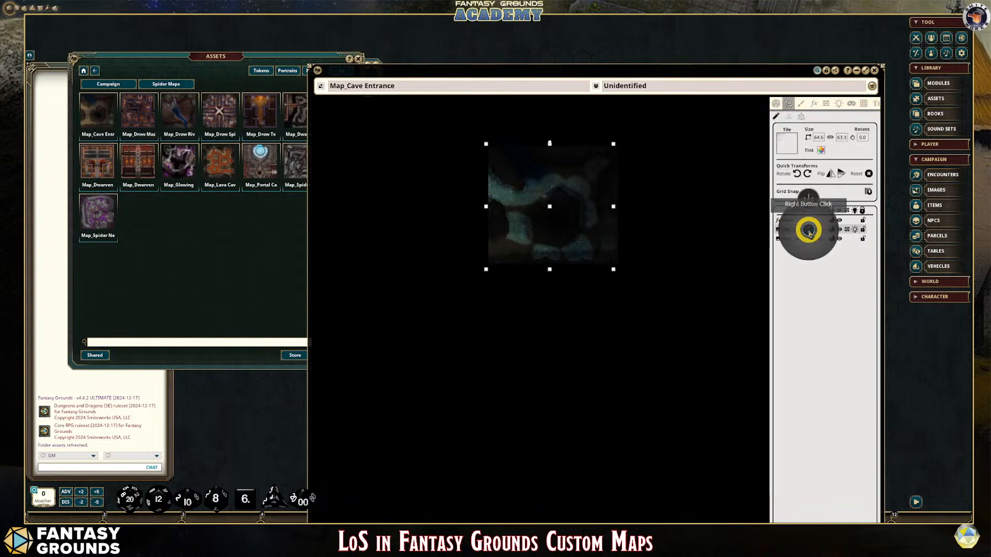
click(828, 238)
click(692, 252)
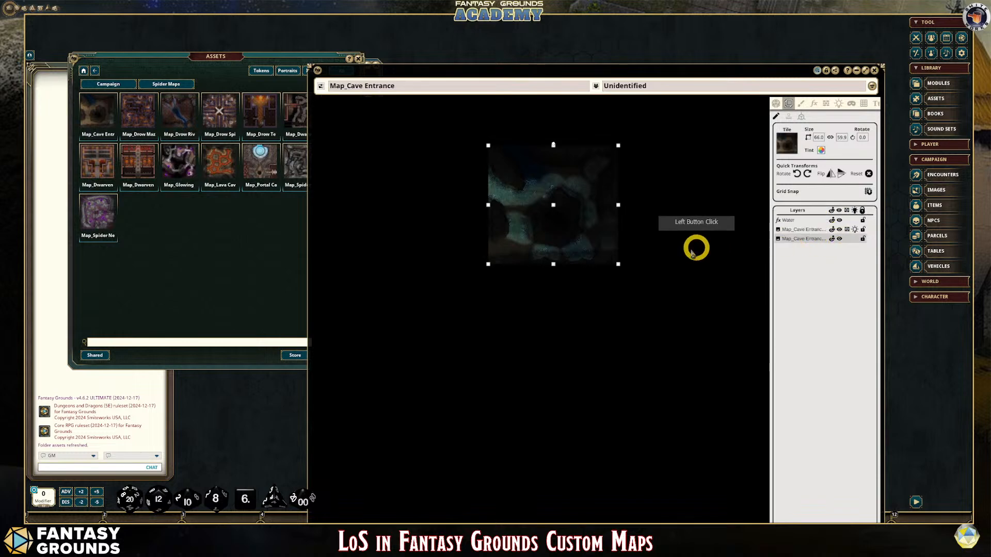
click(645, 248)
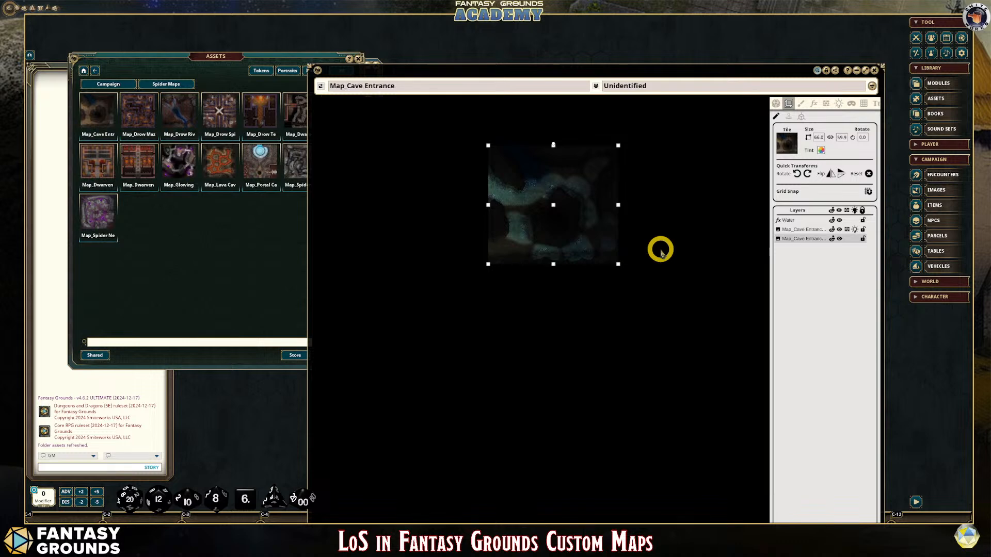
key(Tab)
key(Tab)
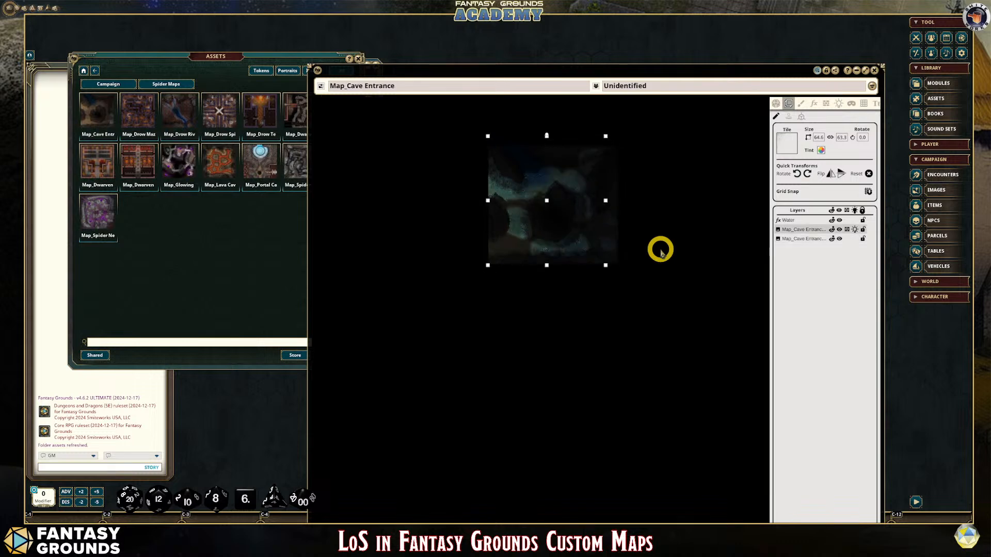
key(ctrl+z)
key(ctrl+z)
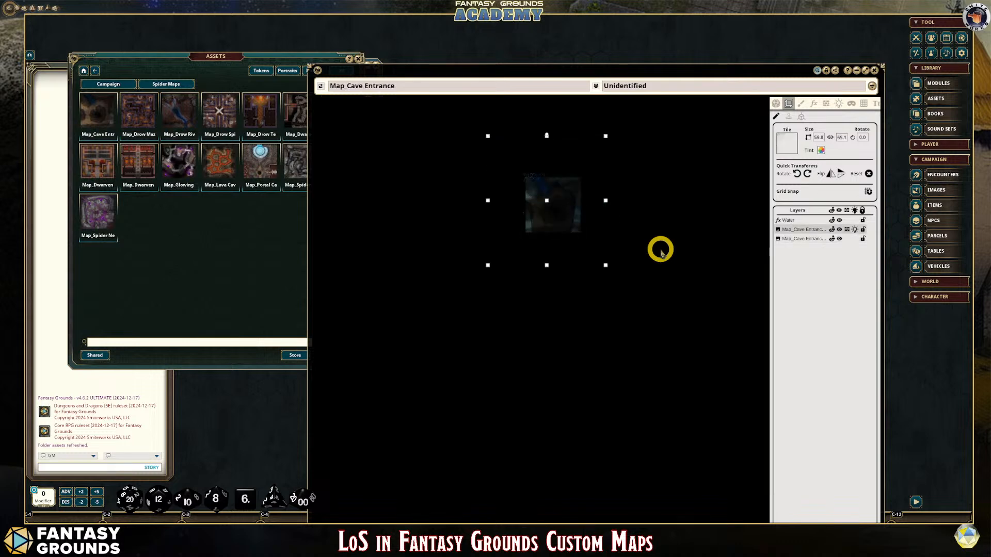
Undo the earlier layer changes back to the original cave image on the Map_Cave Entrance layer holding the walls and lights.
key(Tab)
key(Tab)
key(Tab)
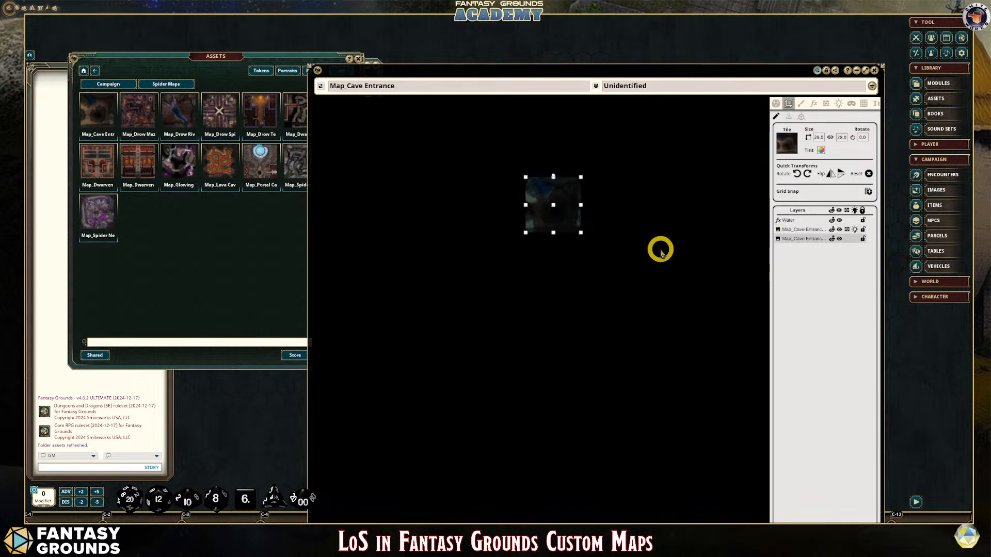
key(Tab)
key(Tab)
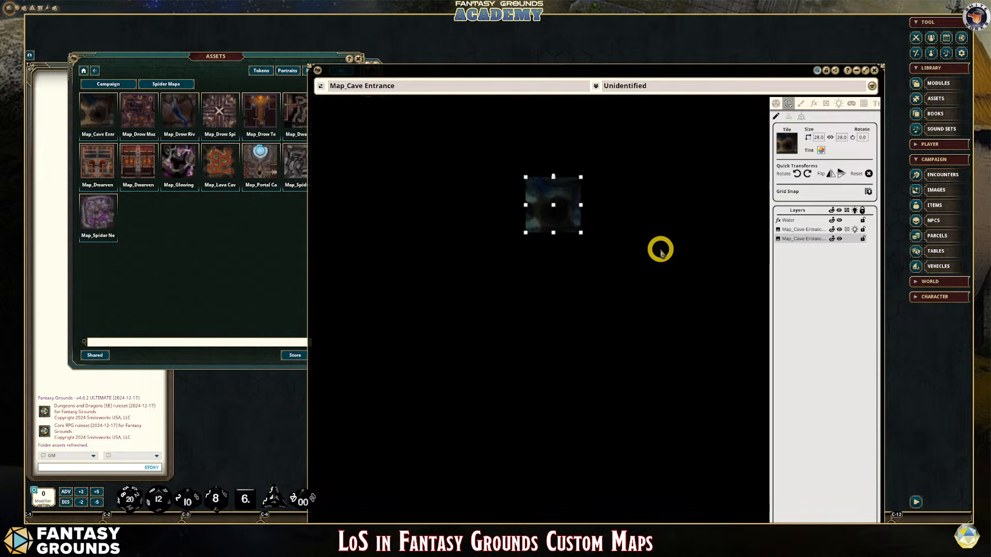
key(Page_Up)
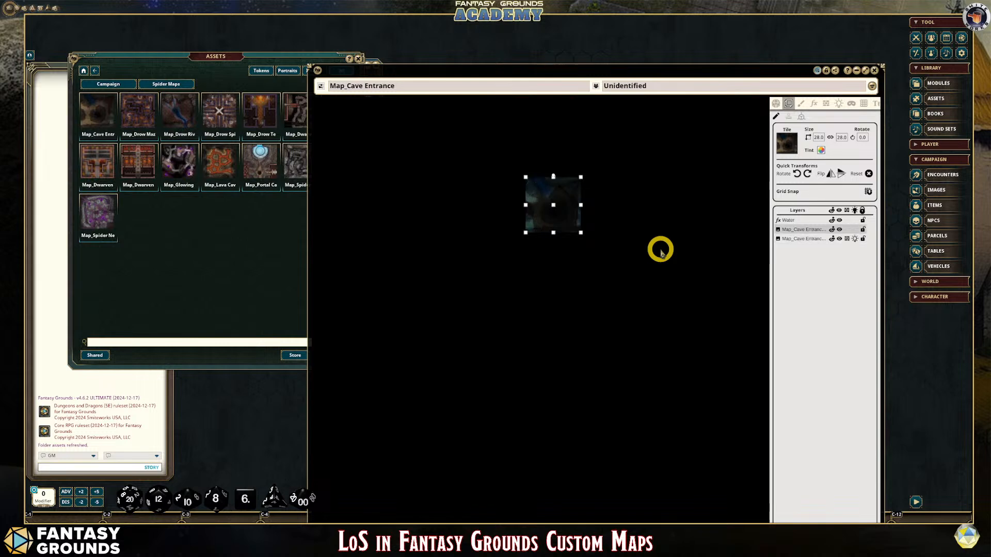
key(Escape)
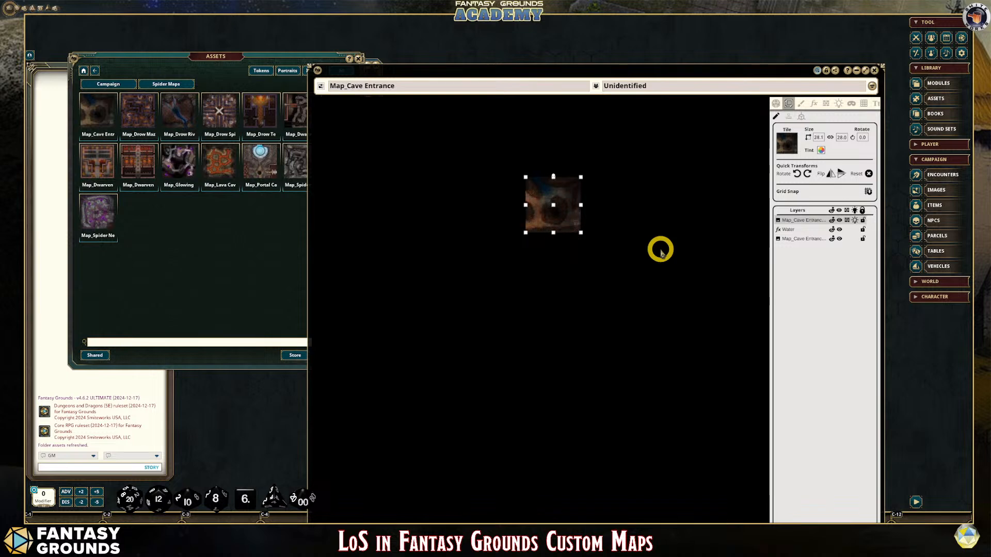
Display the line-of-sight wall points and compare them with the restored cave image, selecting the lower Map_Cave Entrance layer.
scroll(579, 236, up, 5)
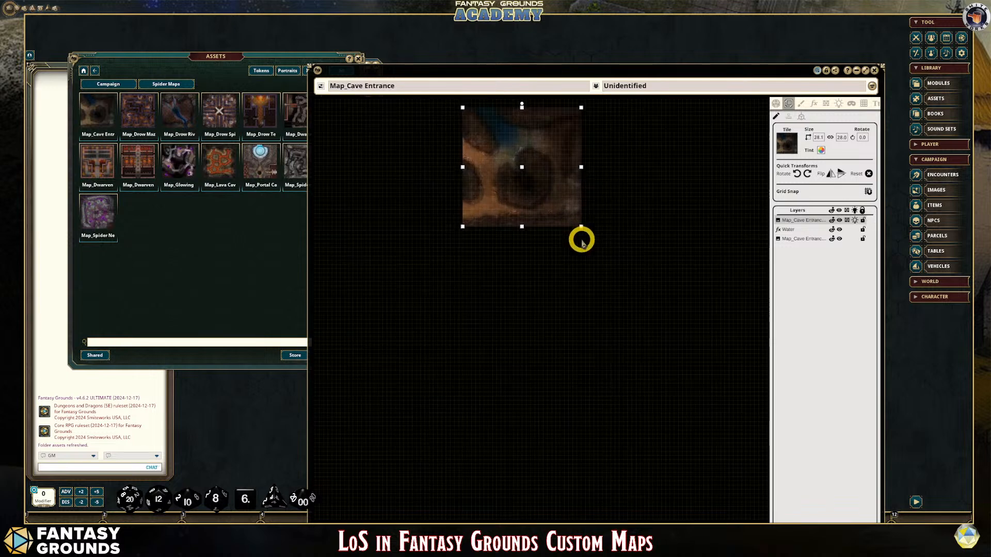
scroll(581, 240, up, 1)
click(825, 103)
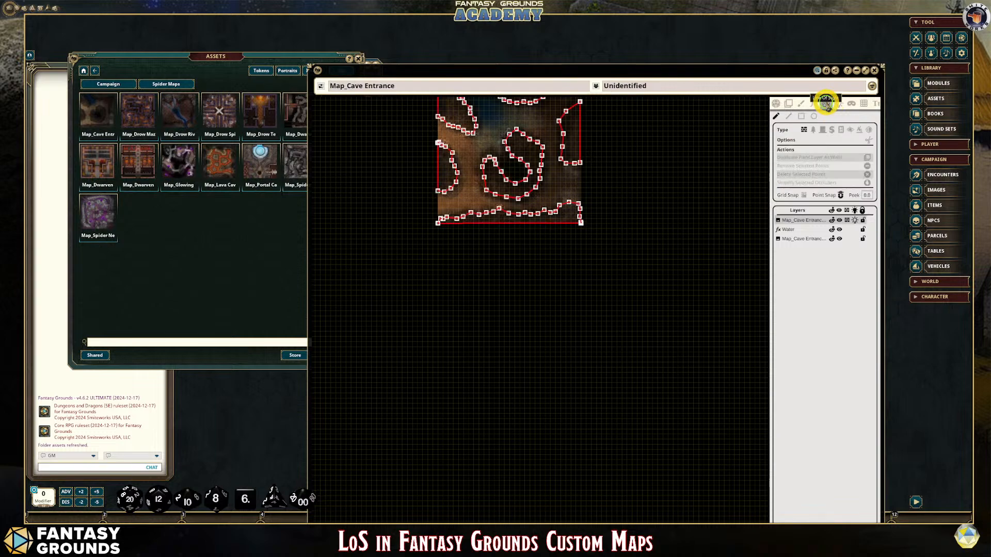
scroll(630, 263, down, 2)
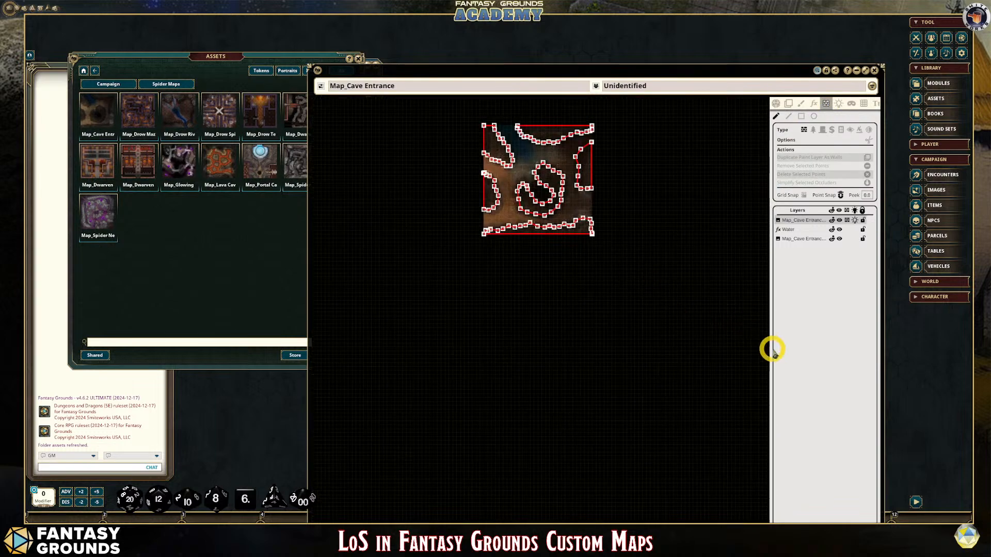
click(818, 239)
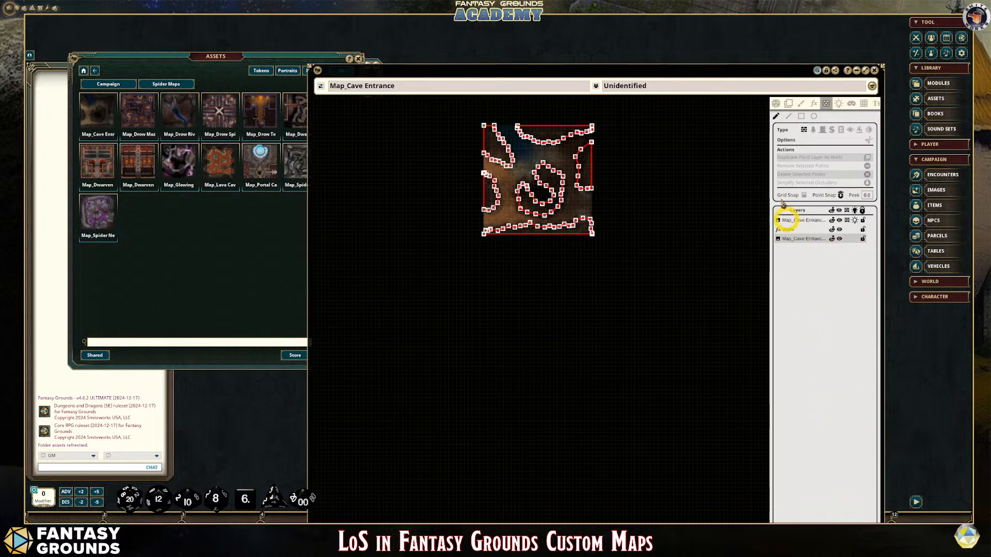
Reposition and widen the Map_Cave Entrance window.
drag(803, 72, 688, 33)
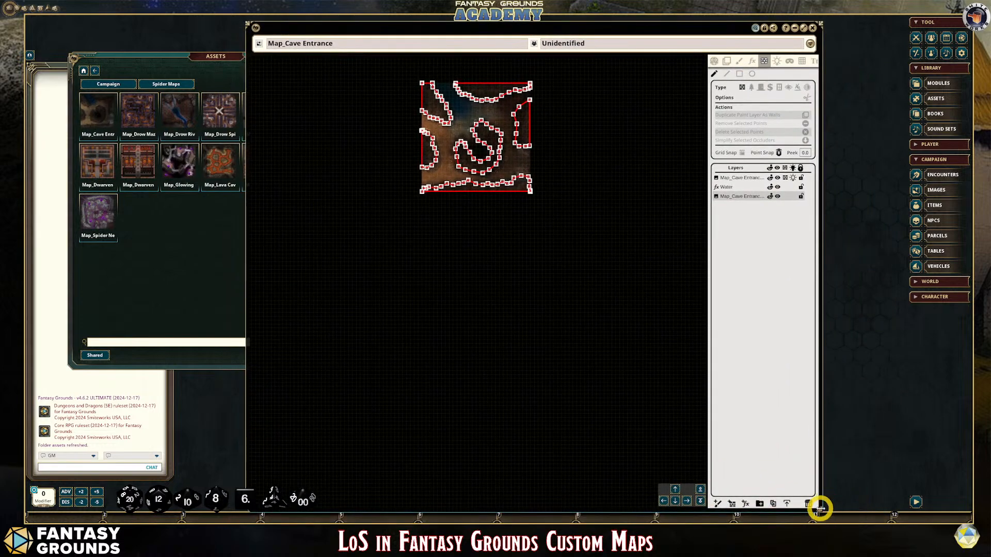
drag(820, 509, 899, 508)
scroll(649, 219, up, 4)
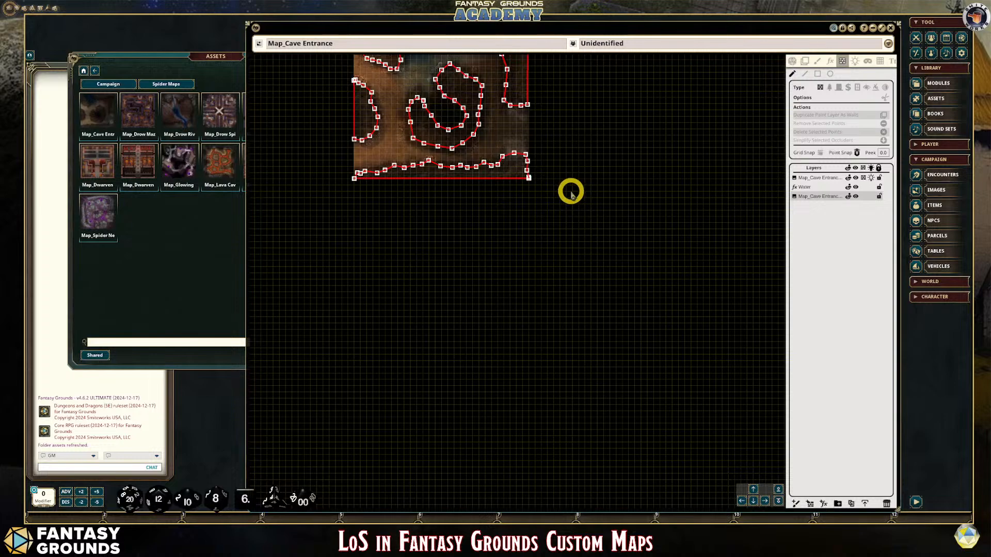
scroll(524, 187, up, 5)
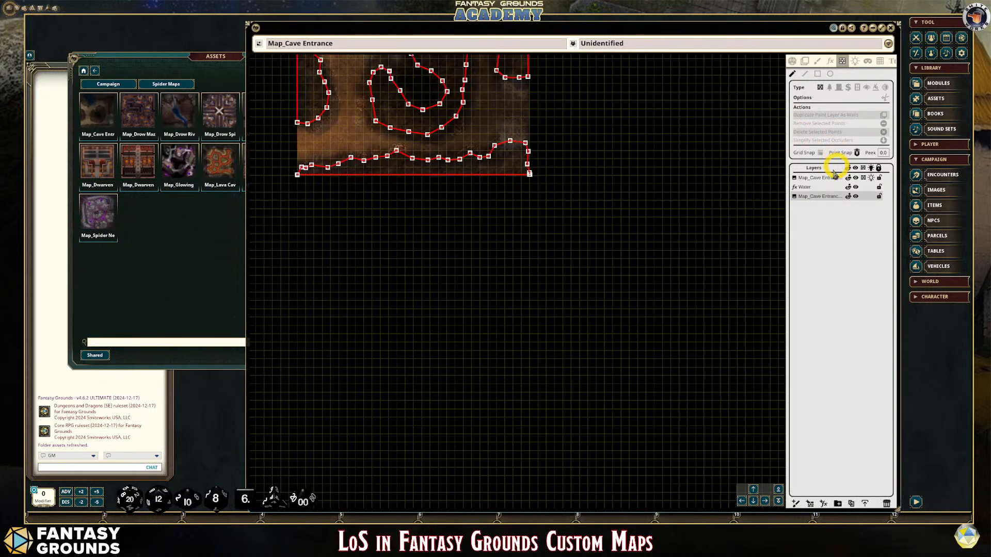
Delete the extra lower Map_Cave Entrance layer and move the Water layer above the remaining Map_Cave Entrance layer.
click(814, 181)
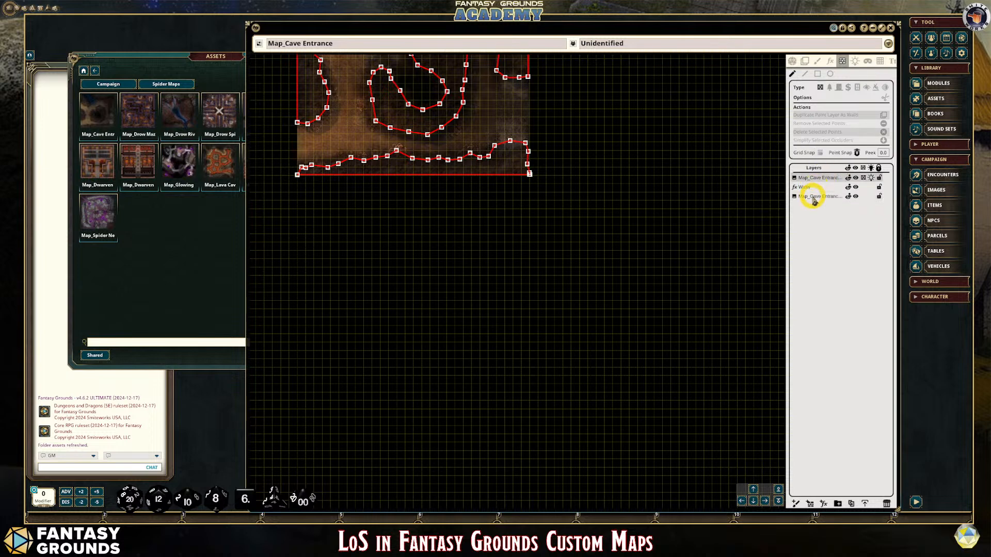
click(814, 198)
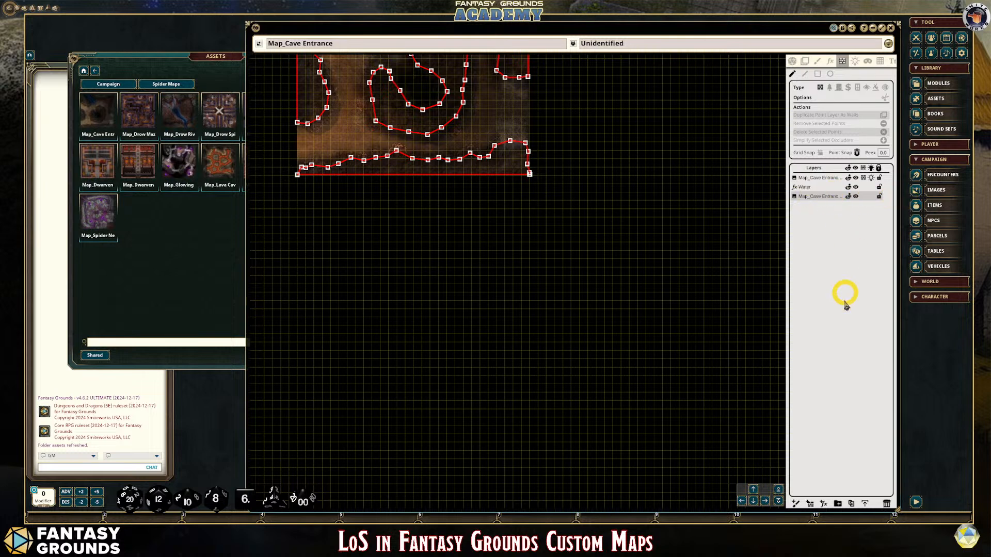
click(886, 505)
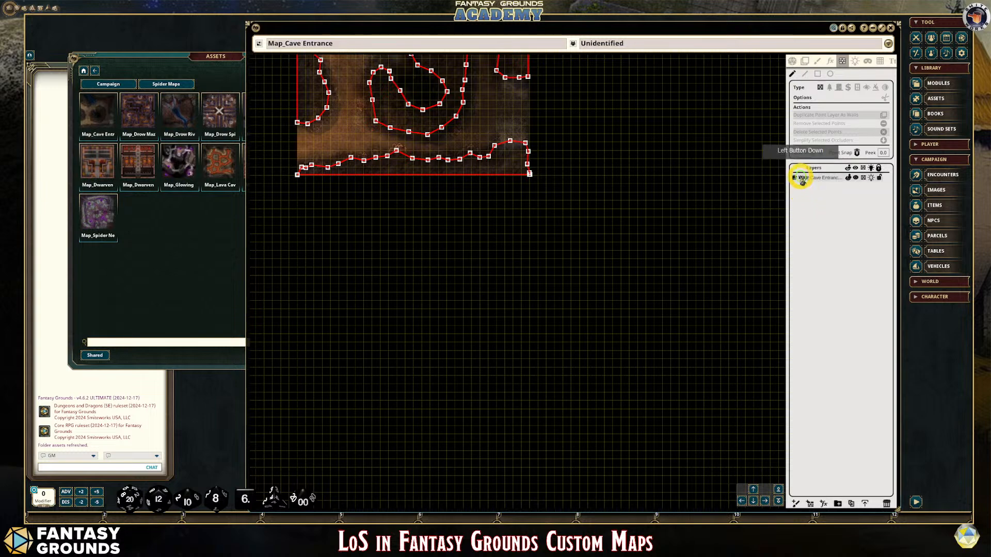
drag(801, 180, 801, 174)
scroll(438, 169, down, 2)
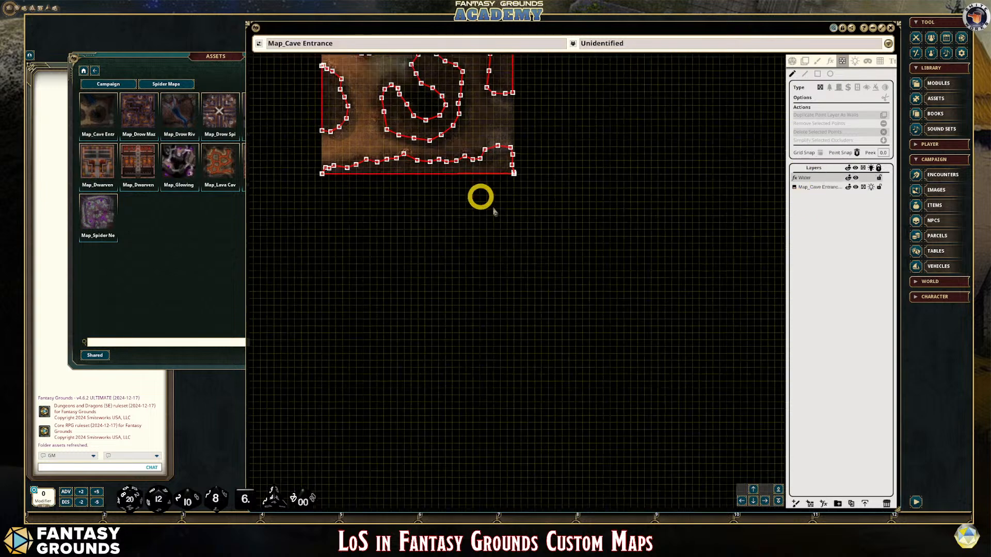
Turn off the line-of-sight walls on the Map_Cave Entrance layer.
click(754, 489)
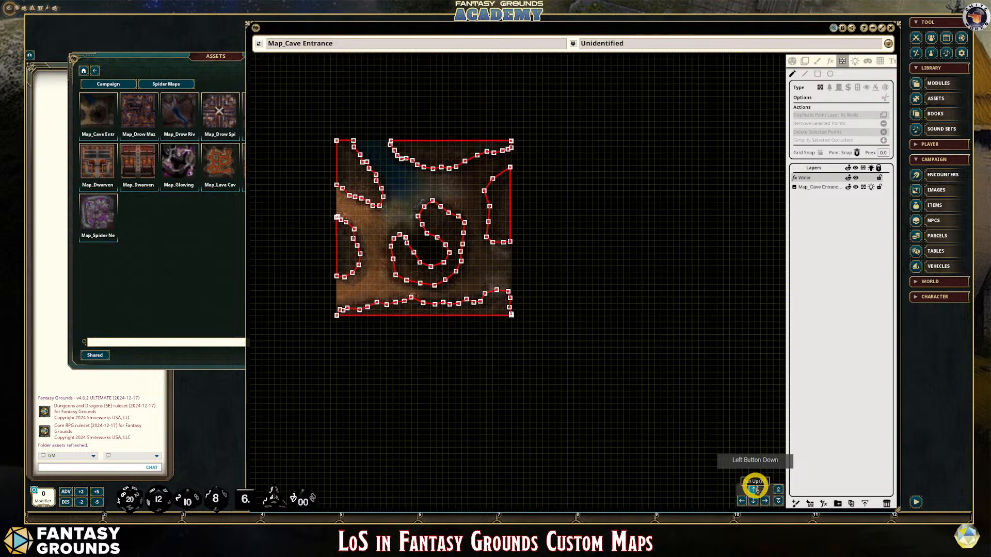
scroll(400, 195, up, 5)
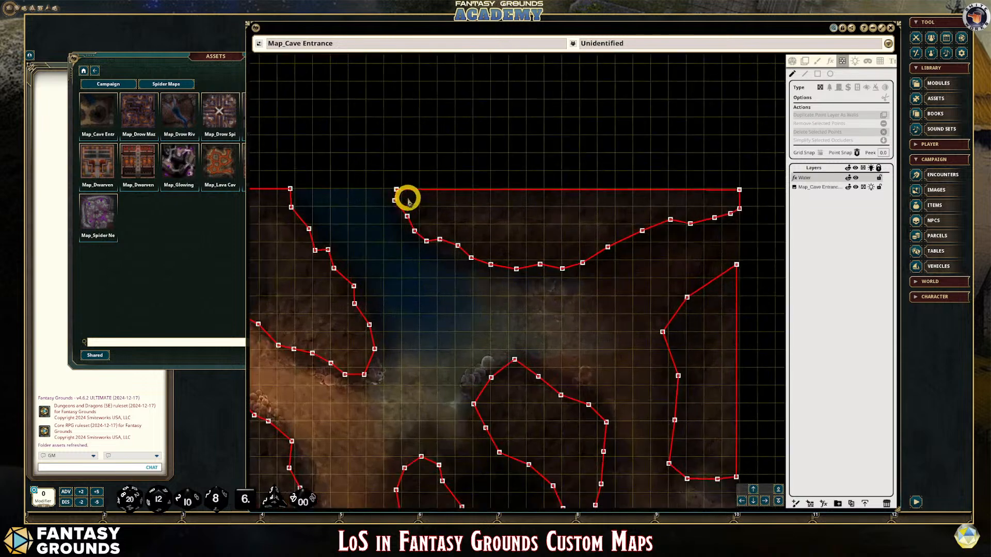
scroll(407, 200, up, 1)
scroll(498, 329, up, 1)
scroll(453, 338, down, 4)
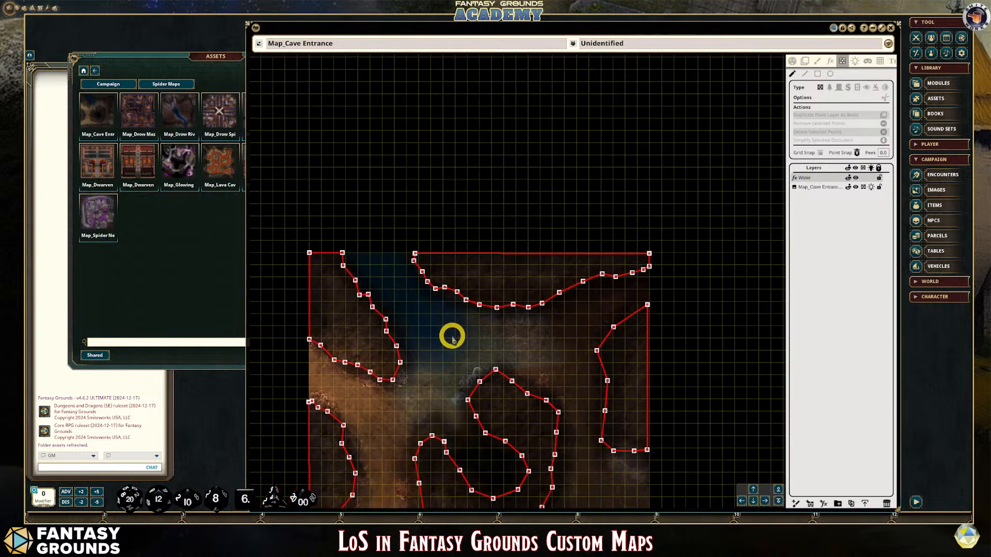
click(862, 187)
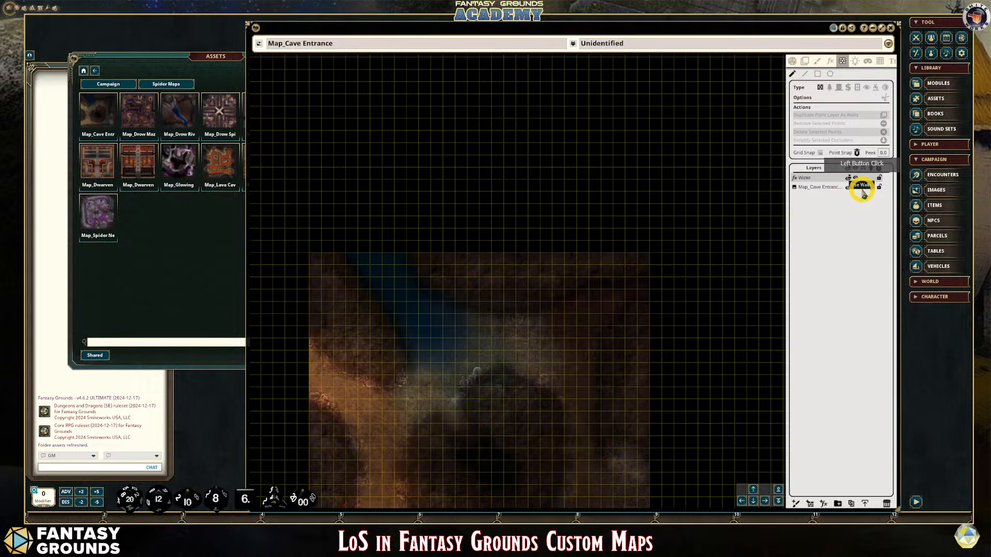
Enable lighting on the map and set the ambient light preset to Moonlight.
click(792, 61)
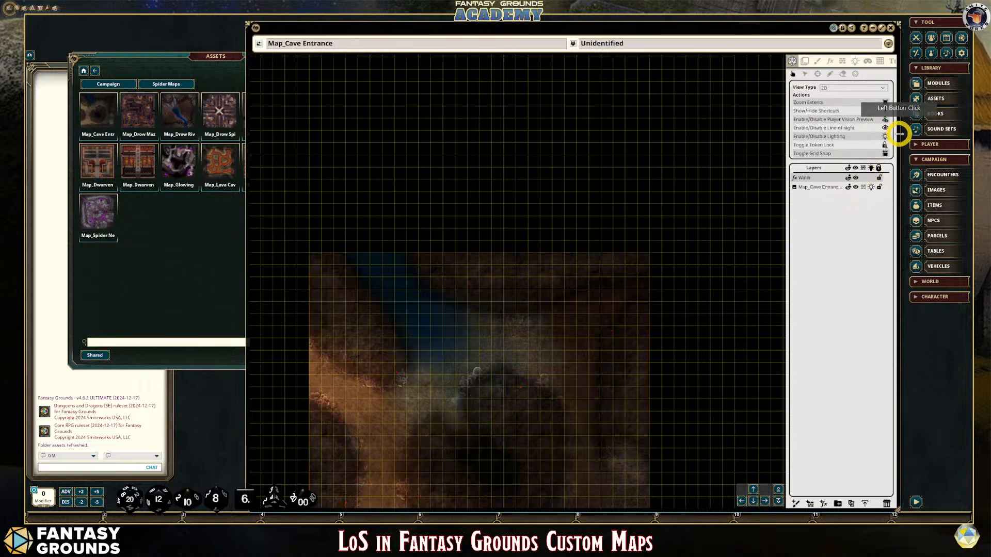
click(886, 139)
click(886, 139)
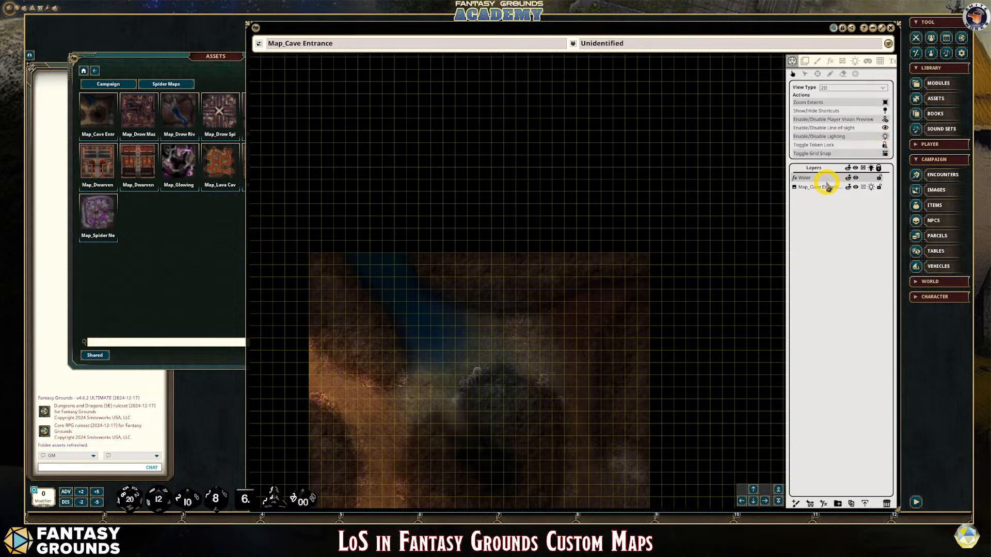
click(854, 63)
click(843, 75)
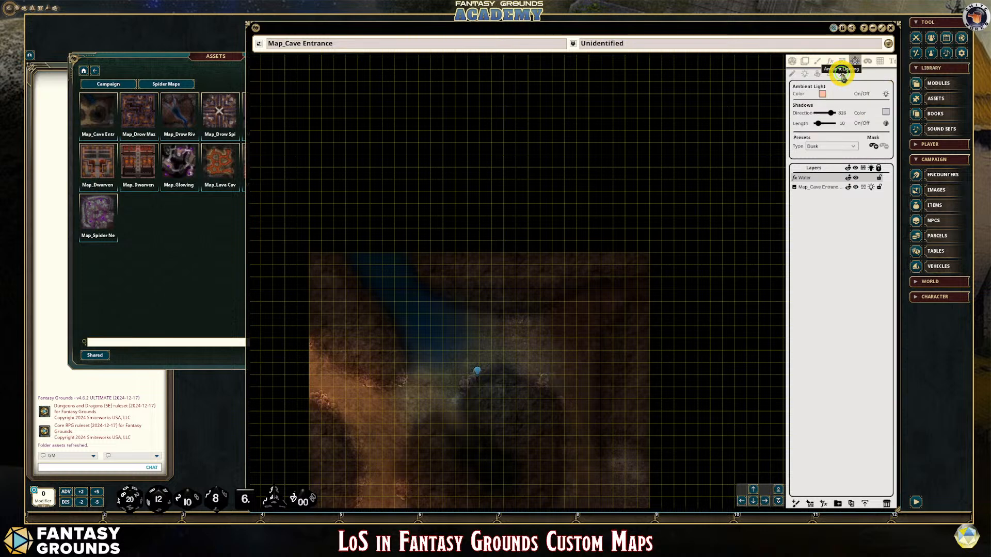
click(857, 149)
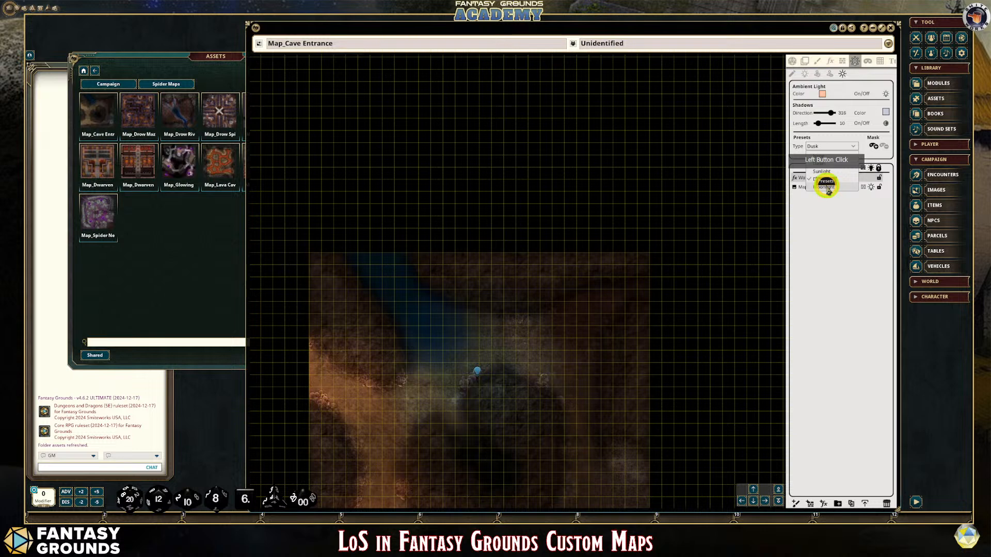
click(827, 186)
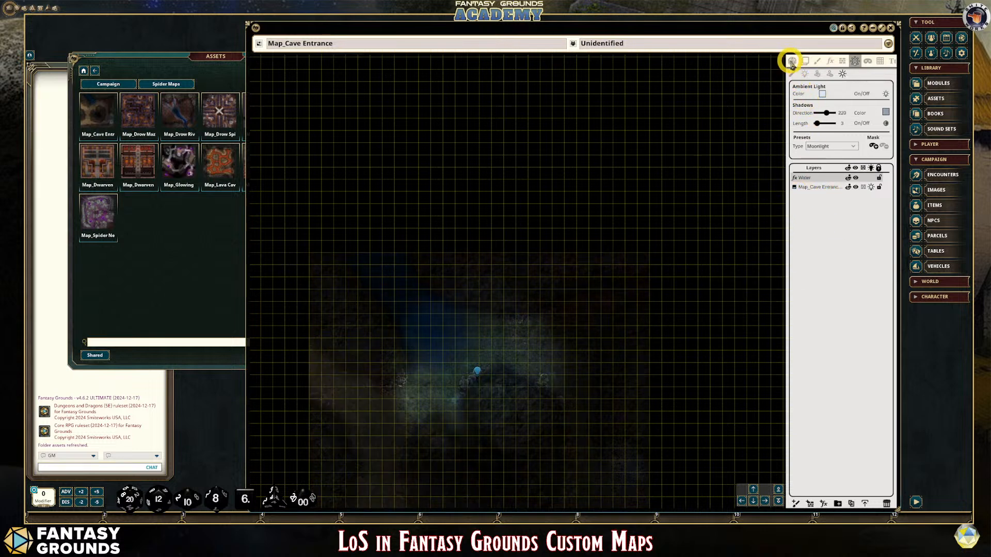
Deselect the Water layer and examine how the cave looks under the Moonlight ambient lighting.
click(791, 62)
click(827, 219)
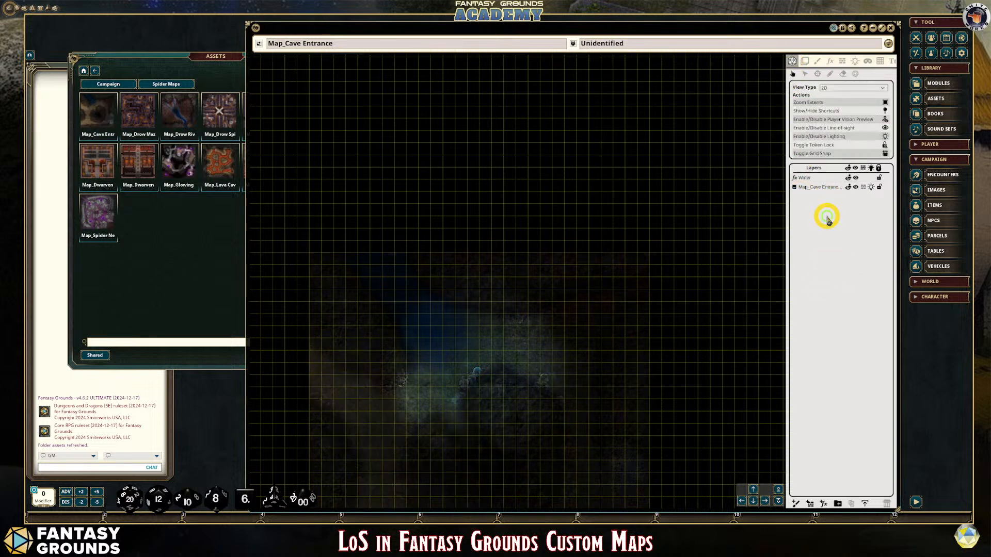
scroll(764, 397, up, 2)
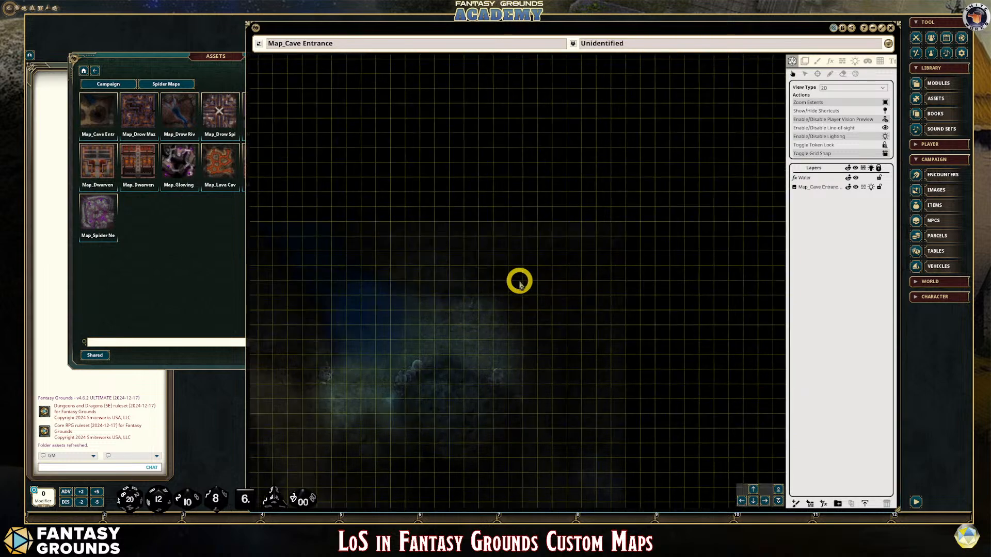
click(209, 60)
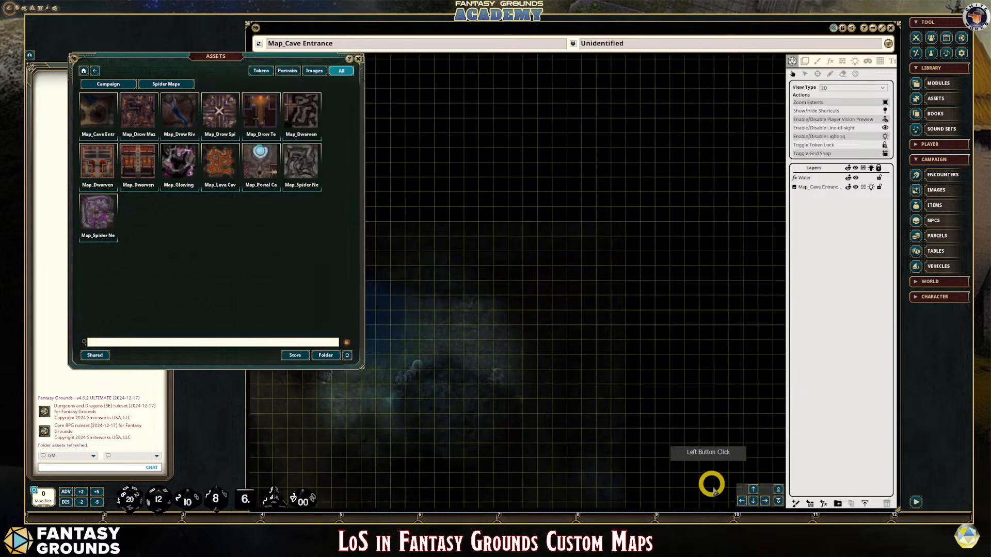
click(753, 501)
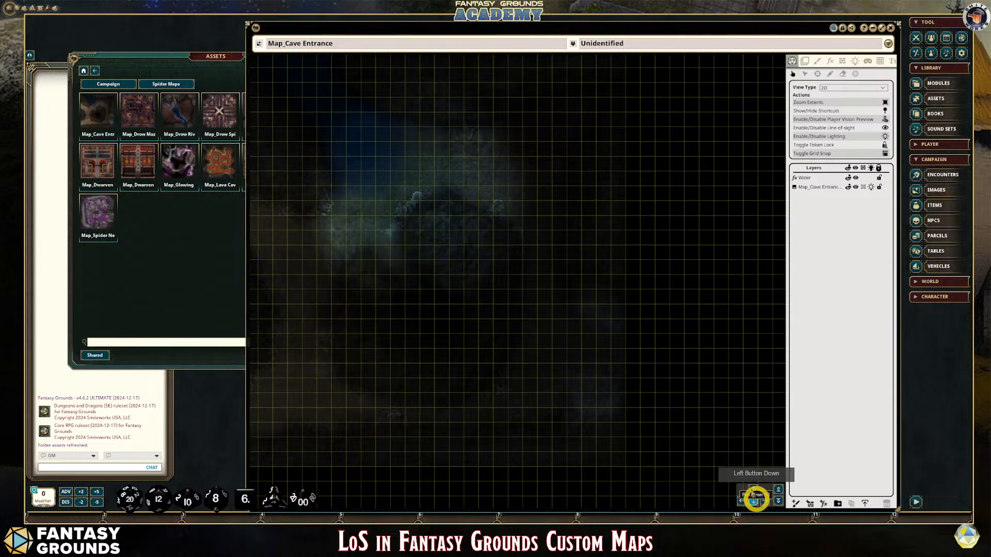
scroll(563, 320, up, 3)
scroll(583, 341, down, 3)
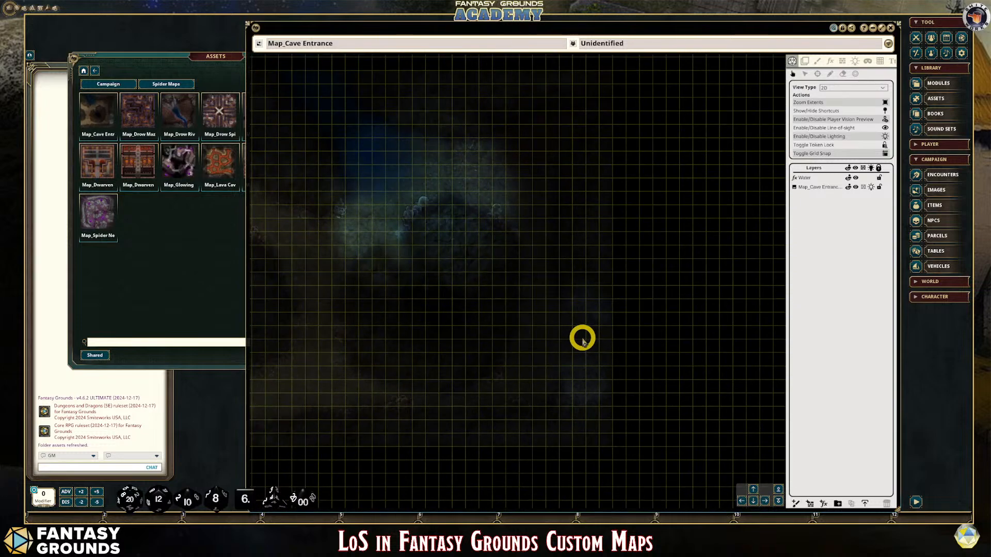
Place two blue flickering point lights on a new layer, one southwest of the water and one to its east.
click(855, 62)
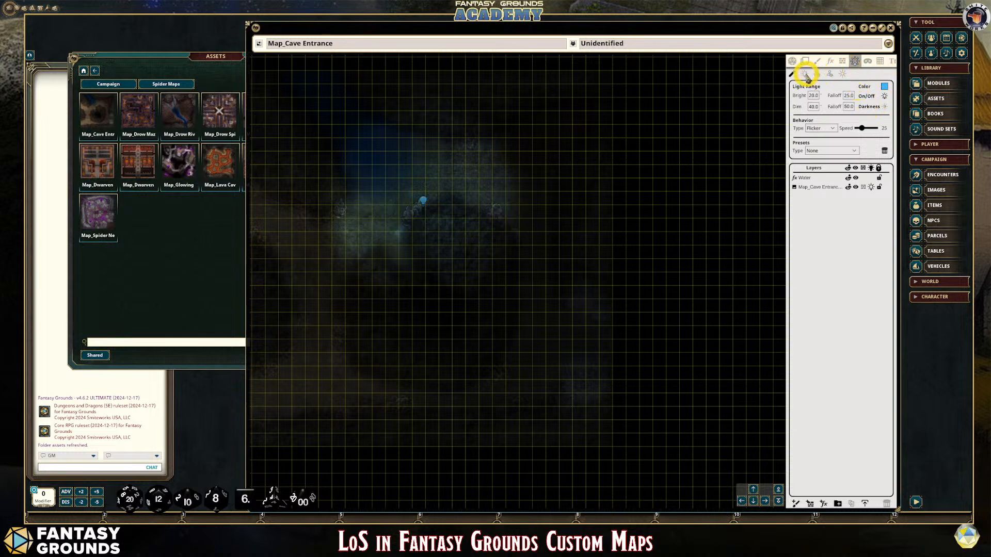
click(805, 76)
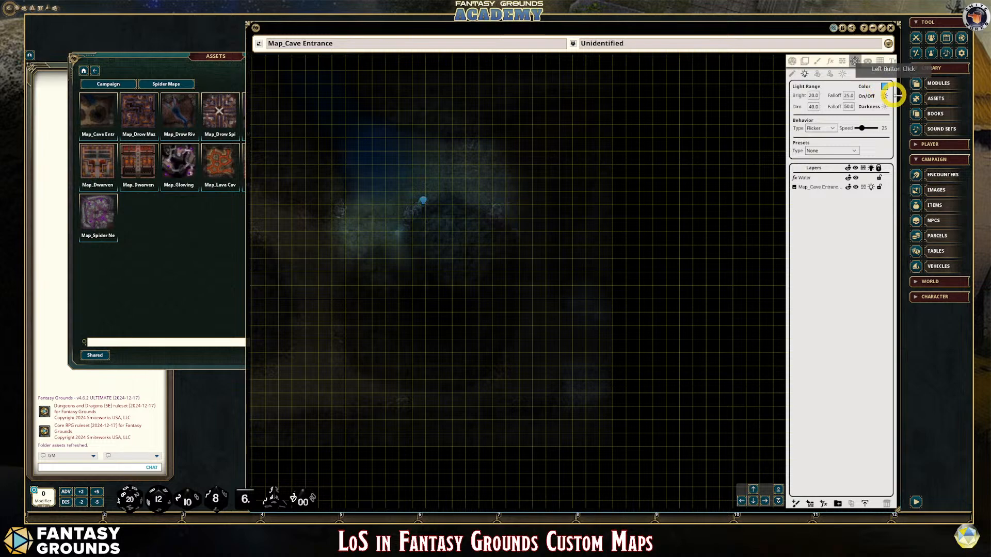
scroll(354, 250, down, 3)
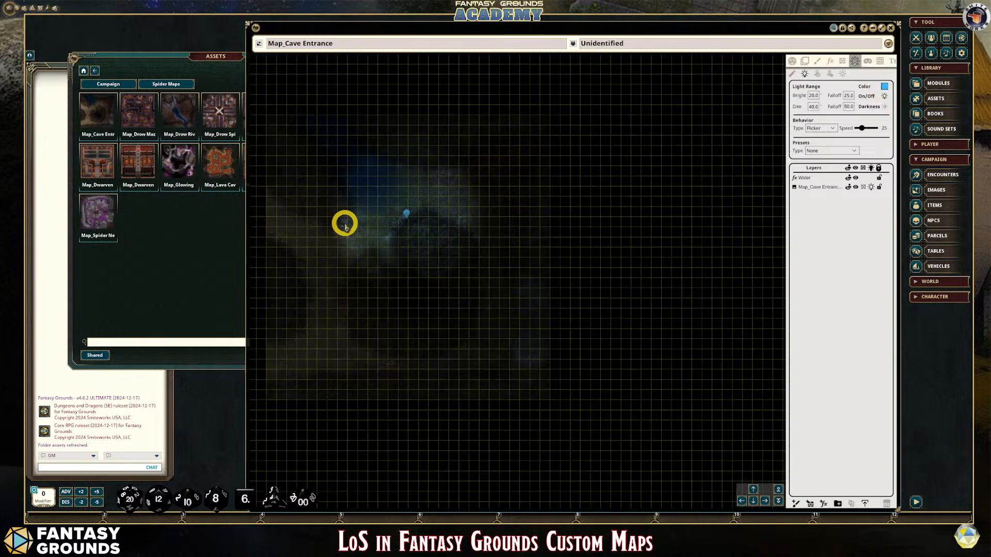
click(344, 225)
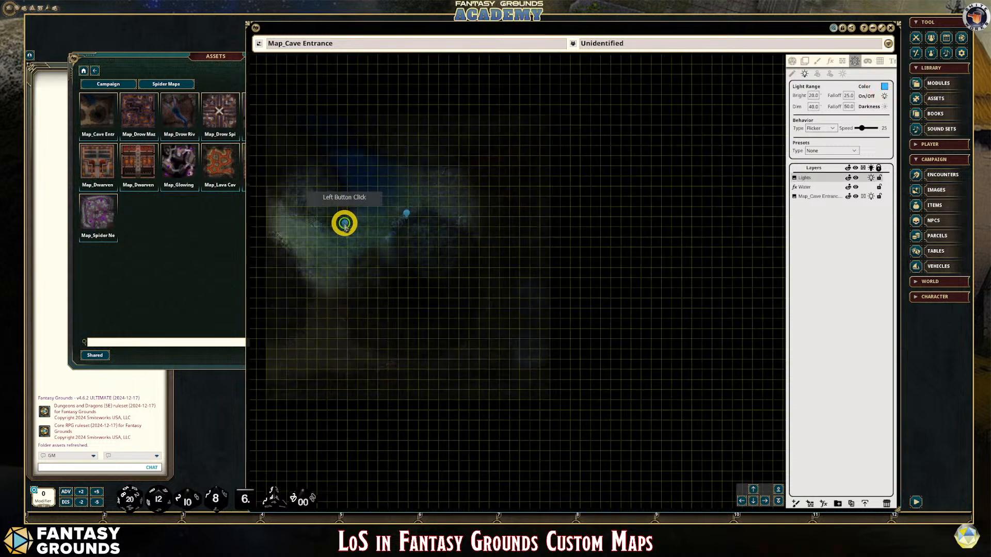
click(444, 173)
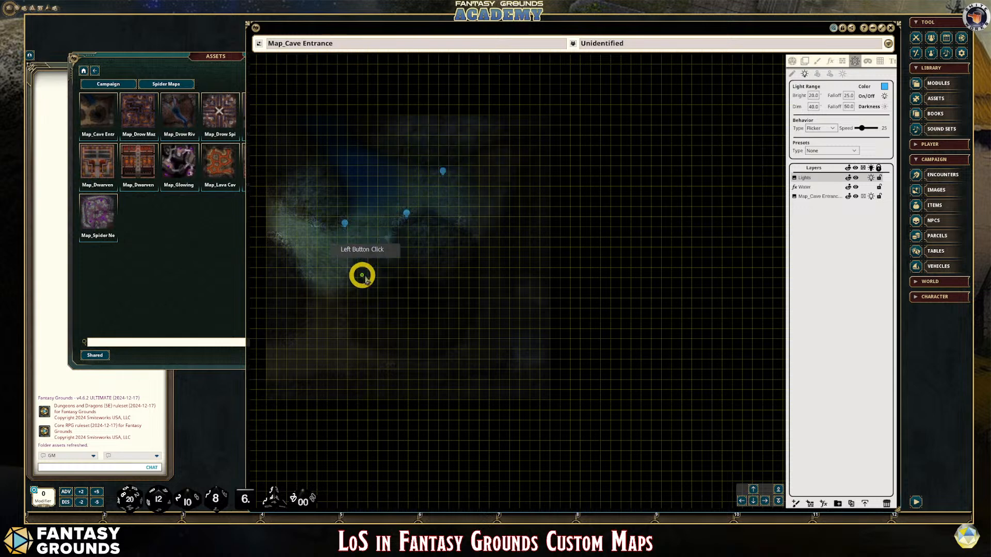
Place five more blue flickering lights along the cave's southern passage, from the southeast corner to the west side.
click(479, 365)
click(463, 348)
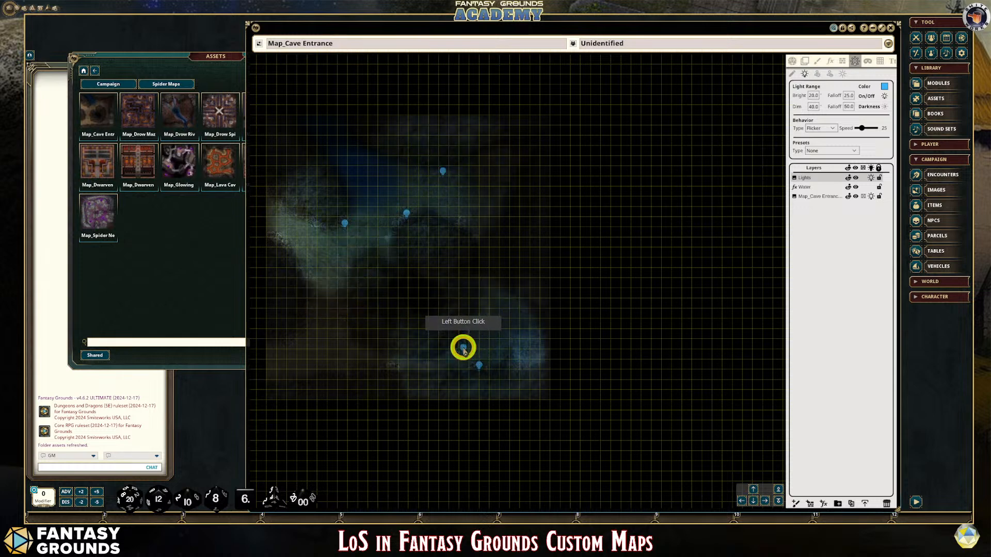
click(389, 366)
click(345, 377)
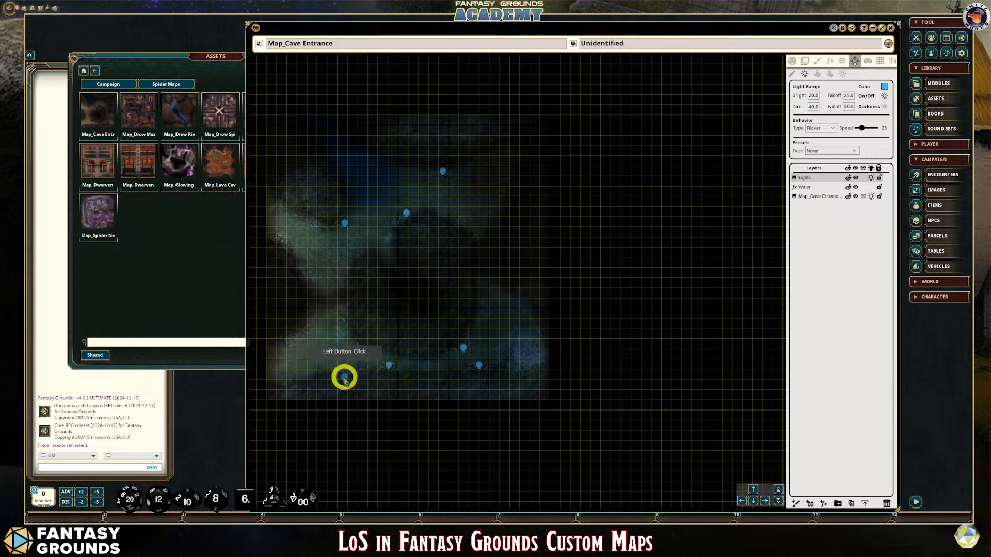
click(290, 342)
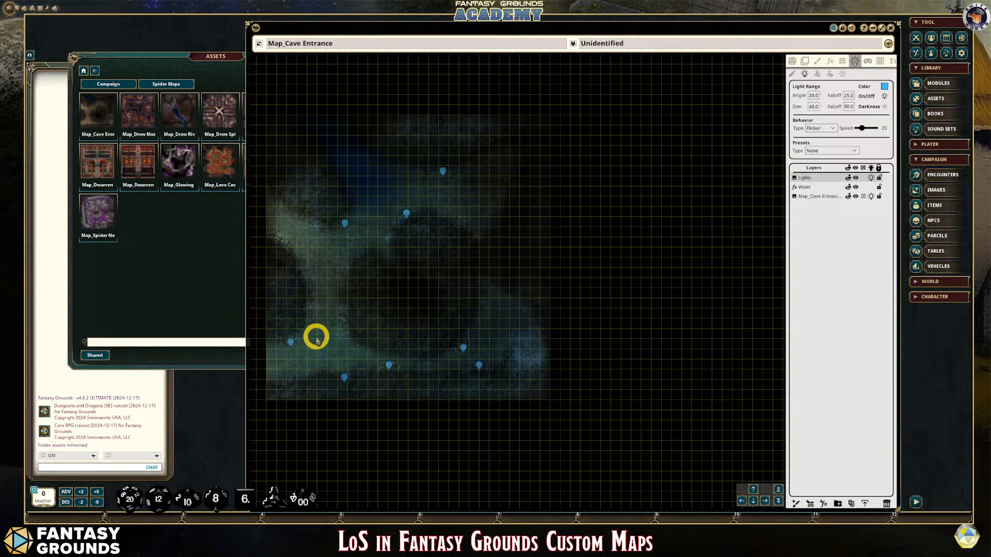
Add blue lights on the northeast side of the central rock, at the western cave edge and on the rock's northwest side.
click(458, 225)
click(475, 240)
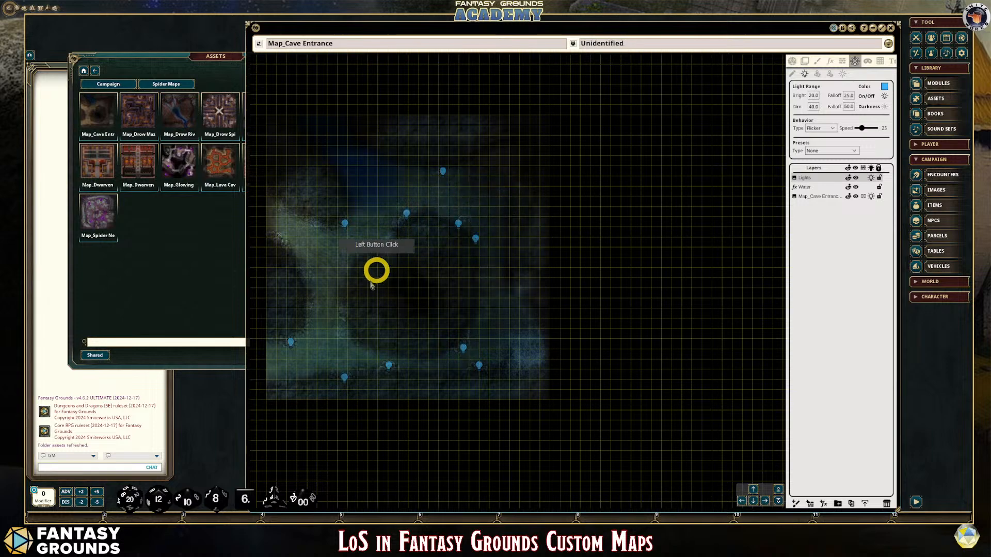
scroll(350, 275, up, 2)
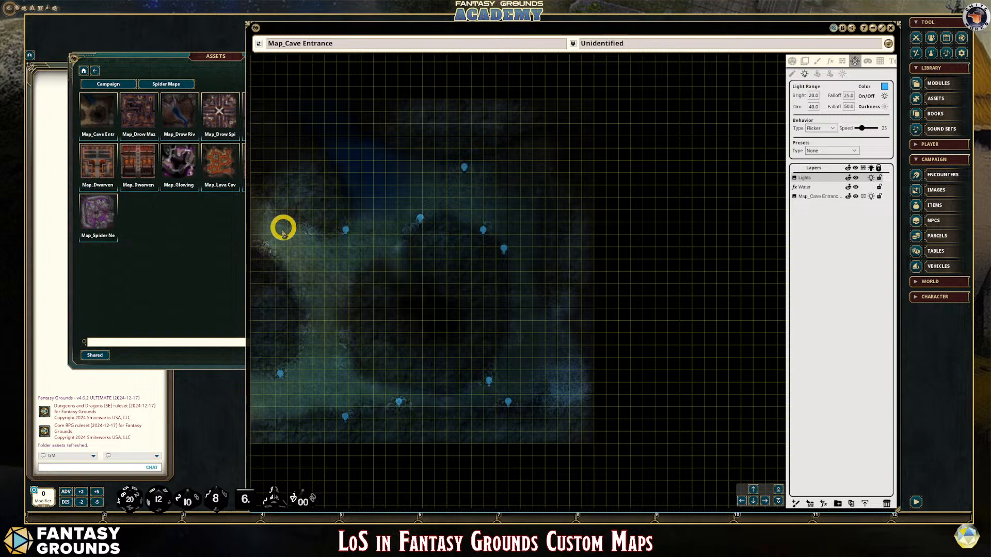
scroll(343, 261, down, 1)
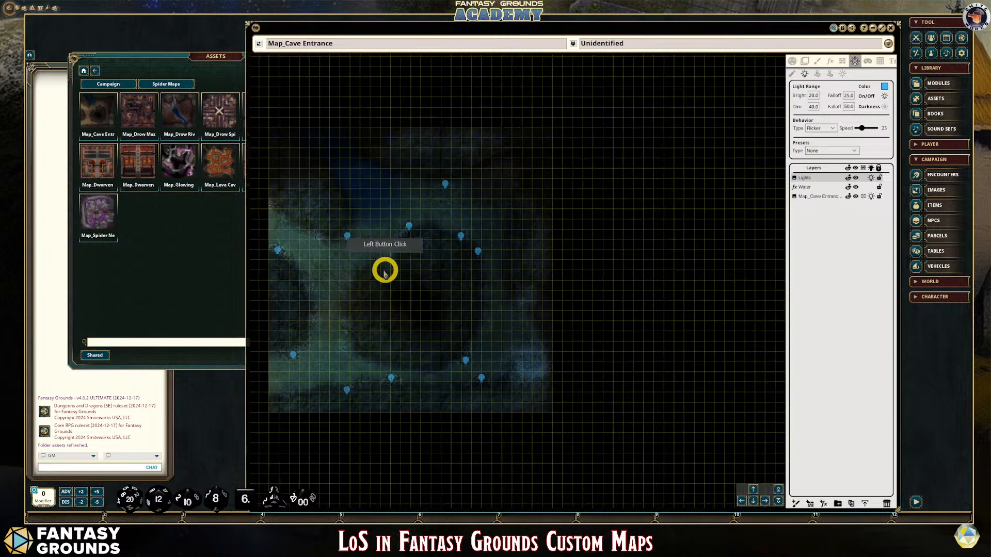
scroll(364, 267, up, 2)
scroll(382, 281, down, 2)
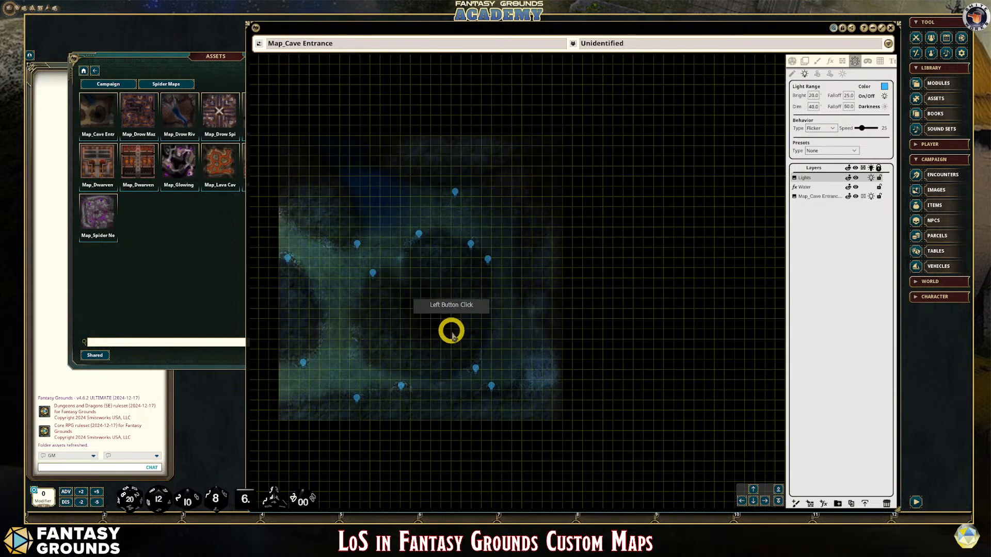
Add a blue light in the cave's northeast corner and another in the western passage southwest of the water.
scroll(554, 356, up, 4)
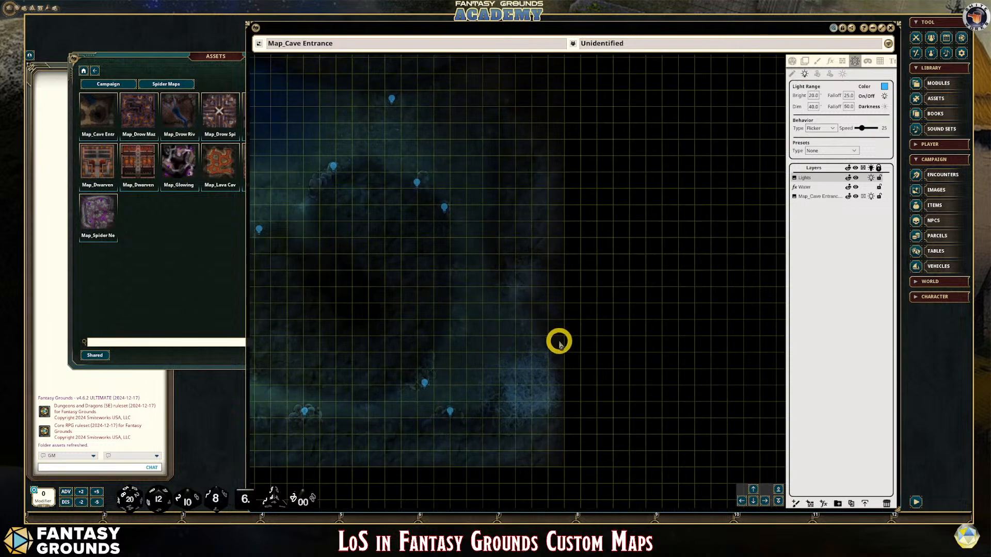
click(506, 102)
scroll(428, 192, down, 4)
scroll(320, 175, up, 3)
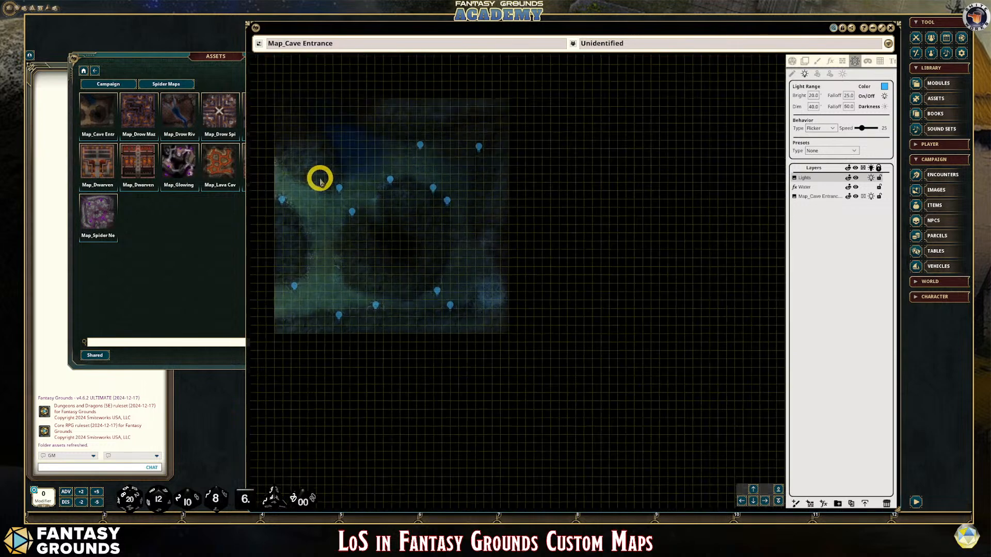
click(319, 195)
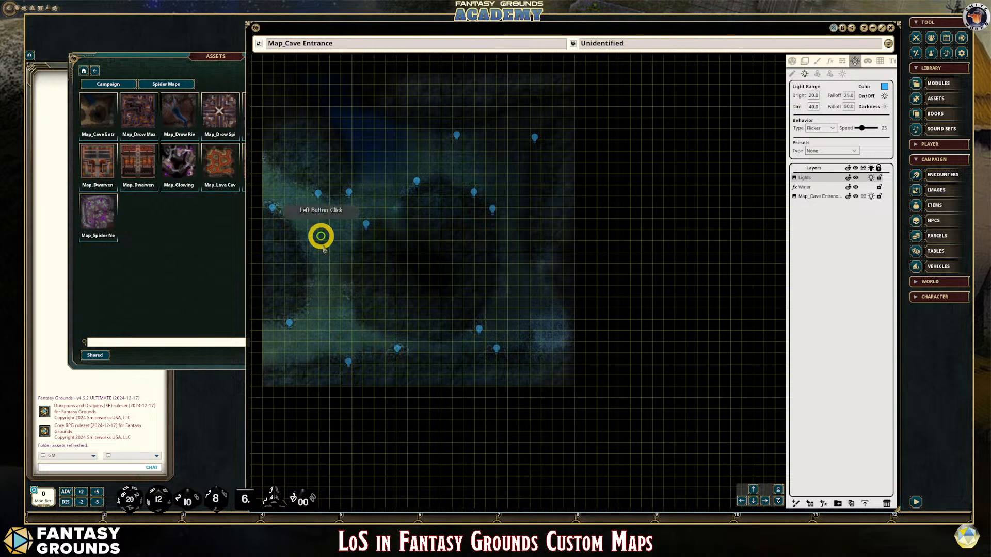
scroll(330, 248, down, 3)
scroll(343, 263, up, 1)
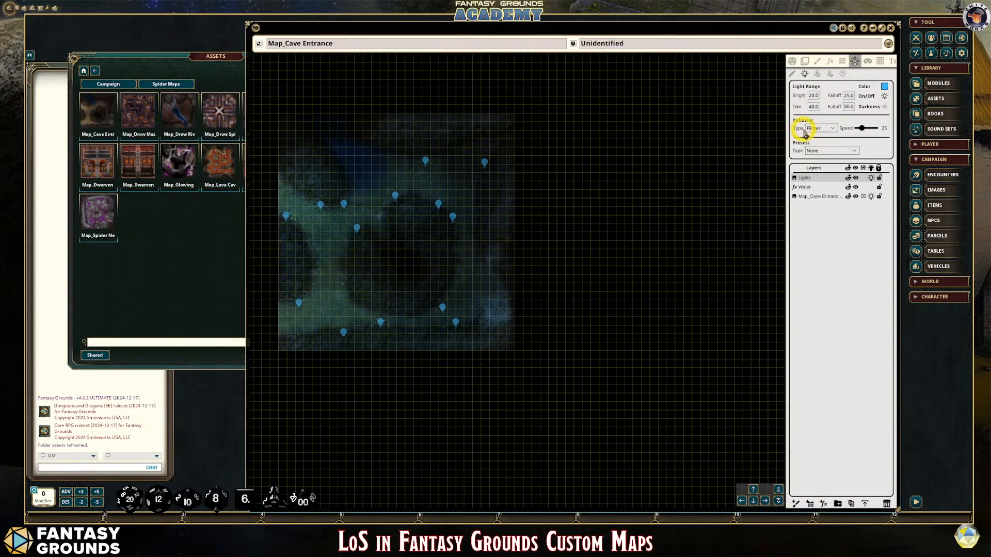
Turn the line-of-sight walls back on for the Map_Cave Entrance layer, and select the Lights layer.
click(794, 75)
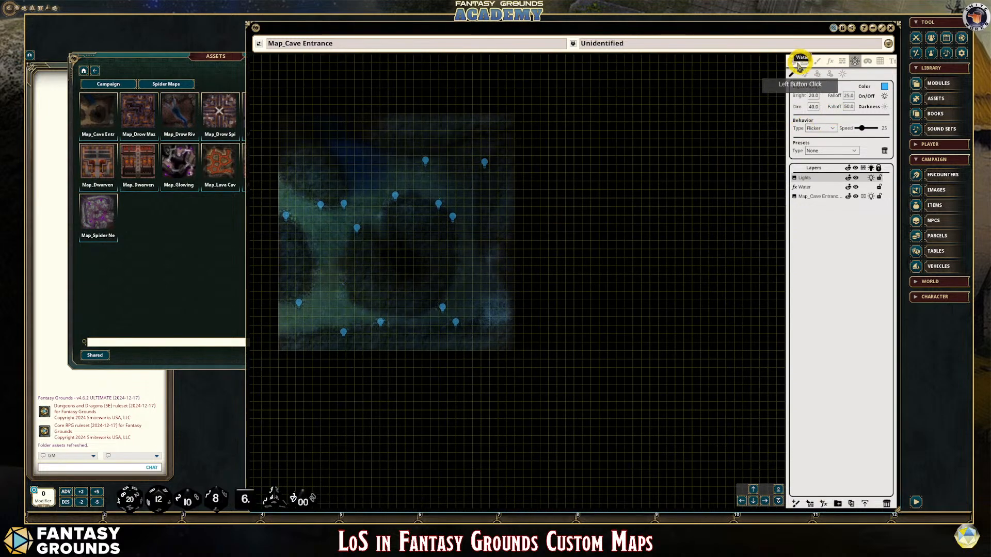
click(803, 186)
click(827, 197)
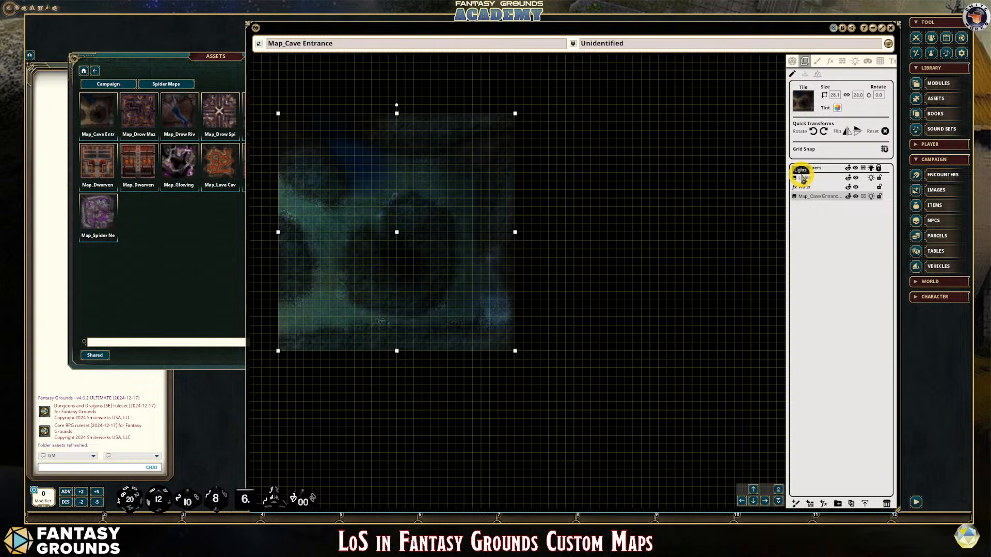
click(866, 196)
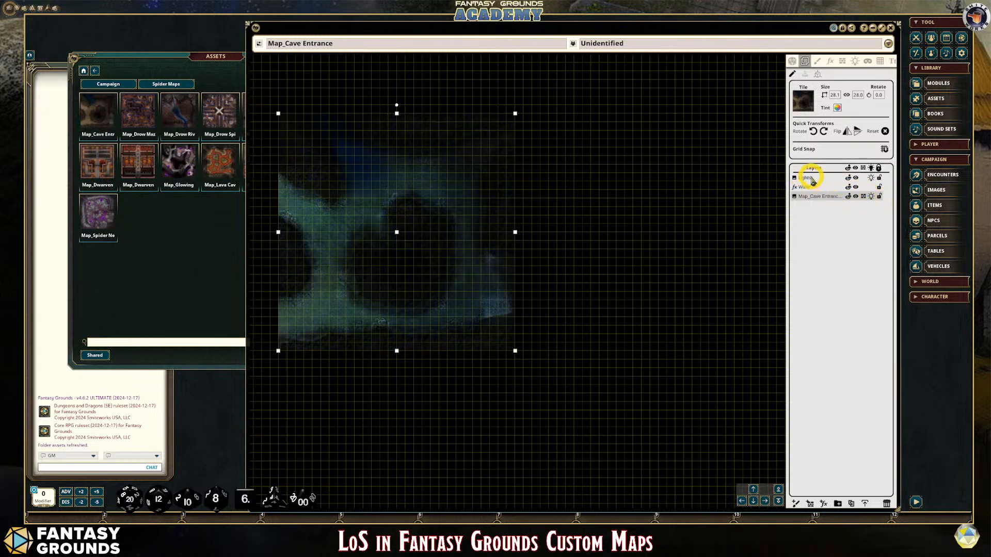
click(811, 179)
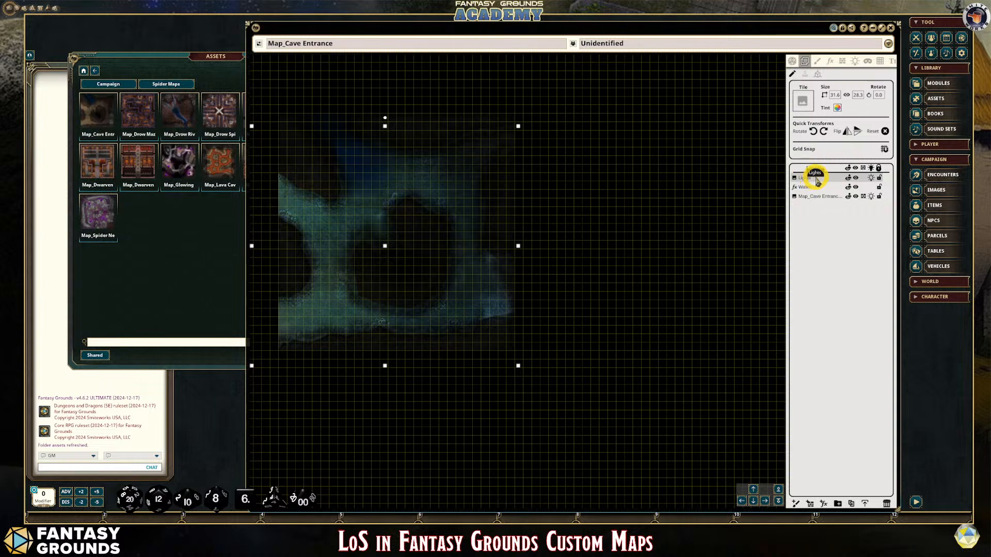
scroll(403, 261, down, 2)
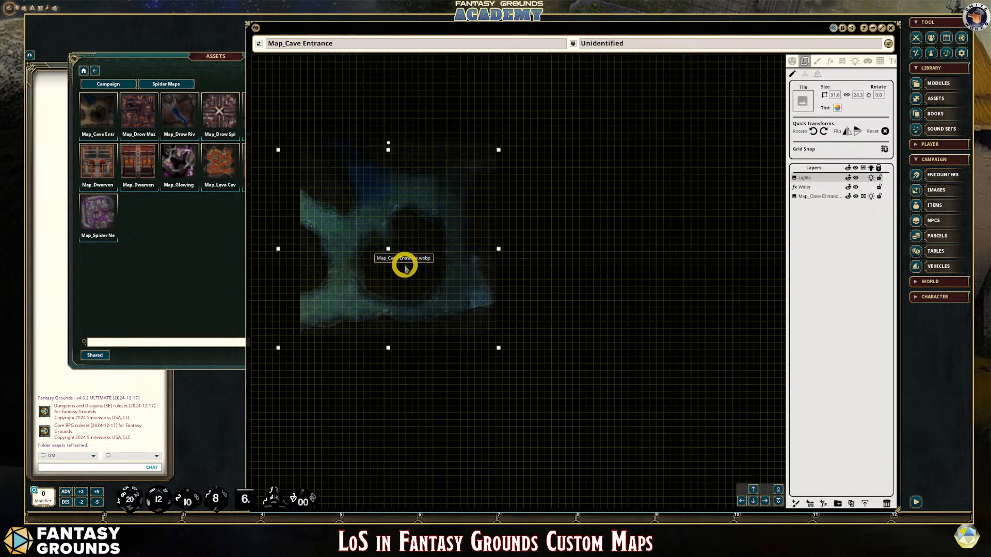
Examine the lit cave map up close, then clear the layer selection.
scroll(312, 253, up, 1)
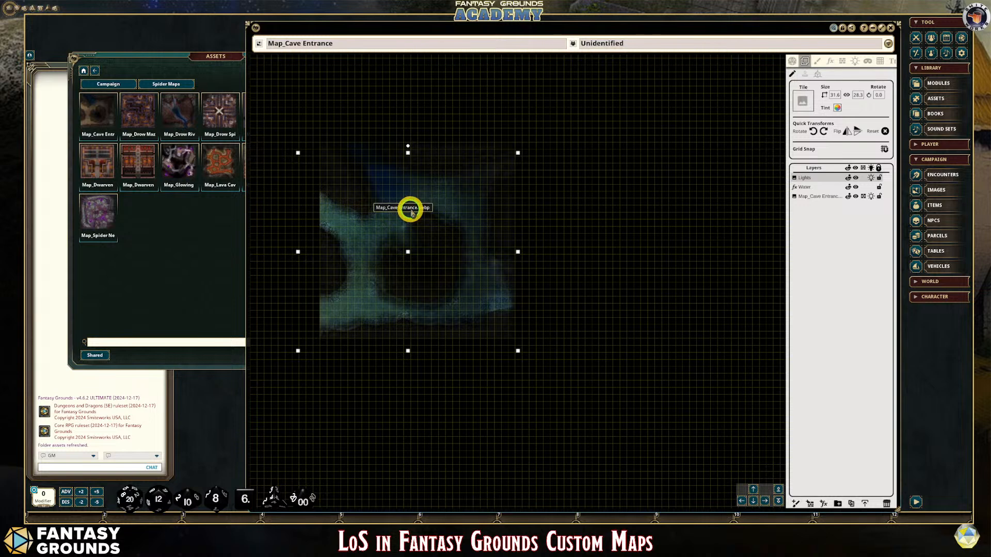
drag(411, 211, 417, 211)
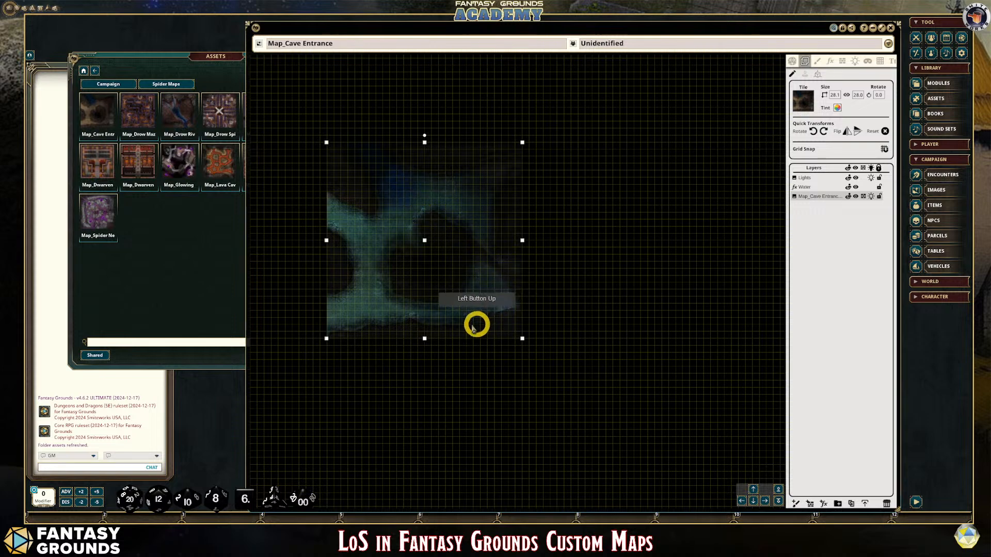
scroll(449, 320, up, 2)
scroll(451, 316, down, 3)
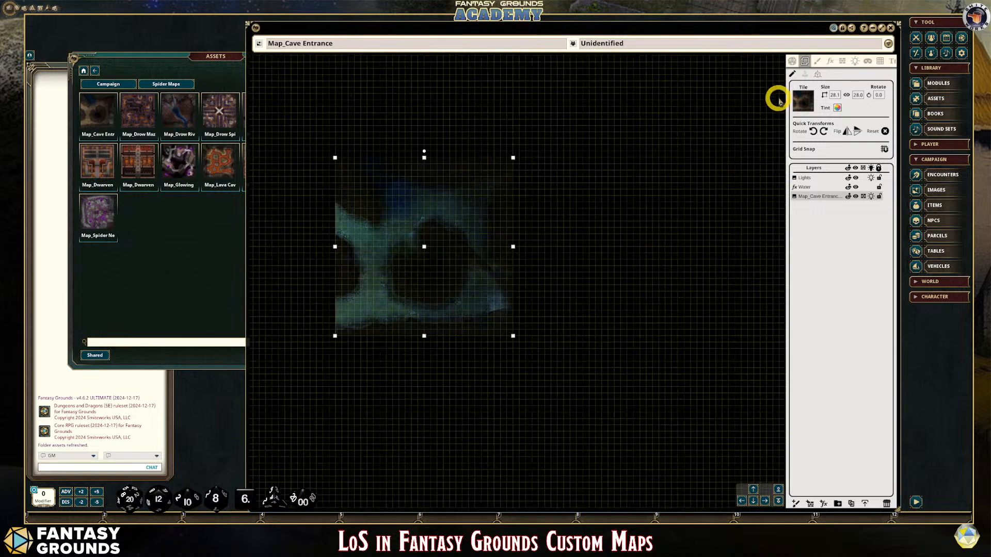
click(792, 62)
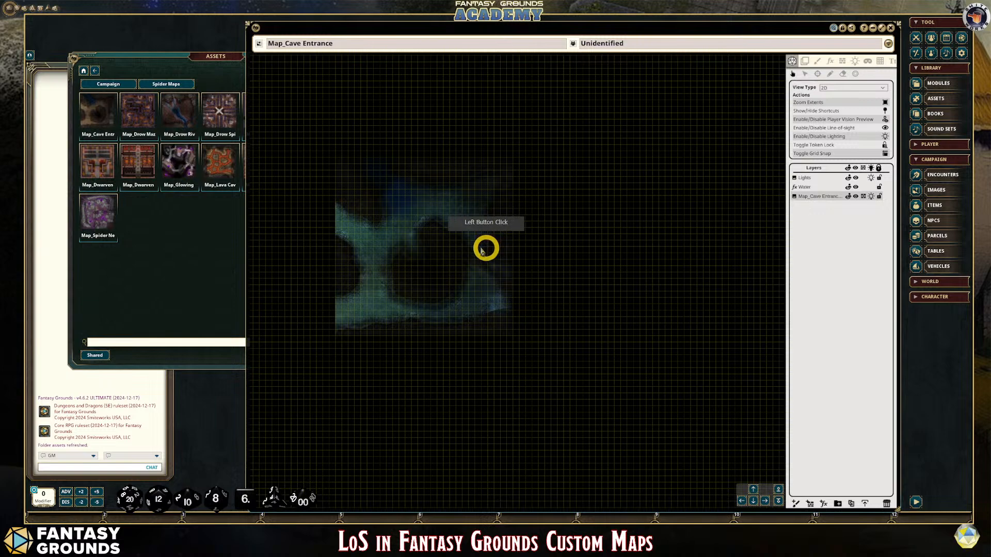
scroll(408, 266, up, 2)
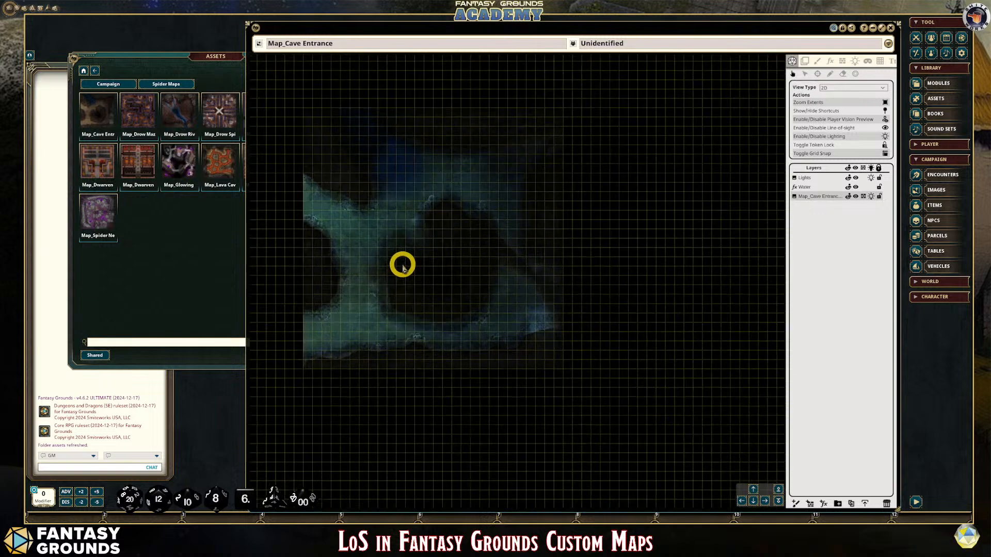
scroll(402, 266, down, 1)
scroll(403, 265, up, 2)
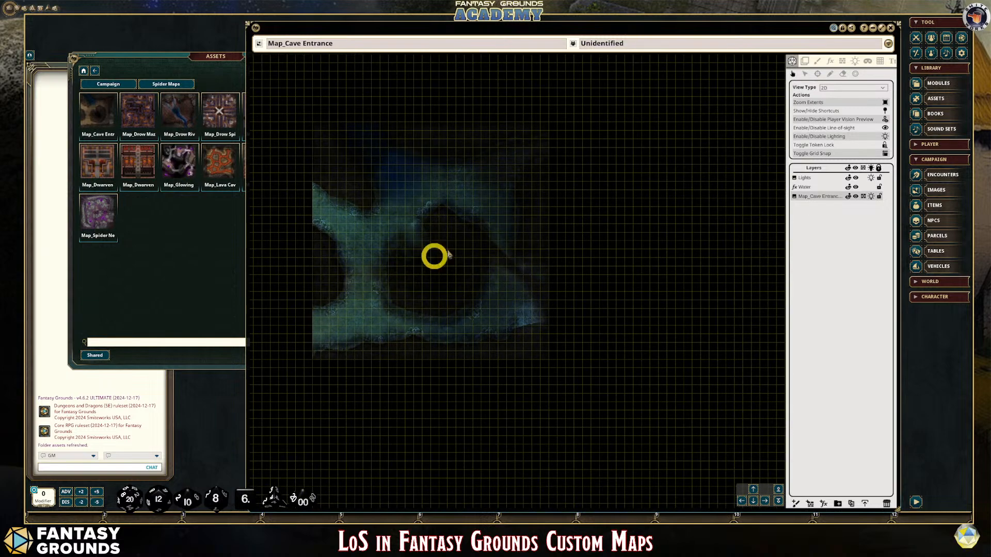
click(816, 211)
scroll(564, 293, up, 2)
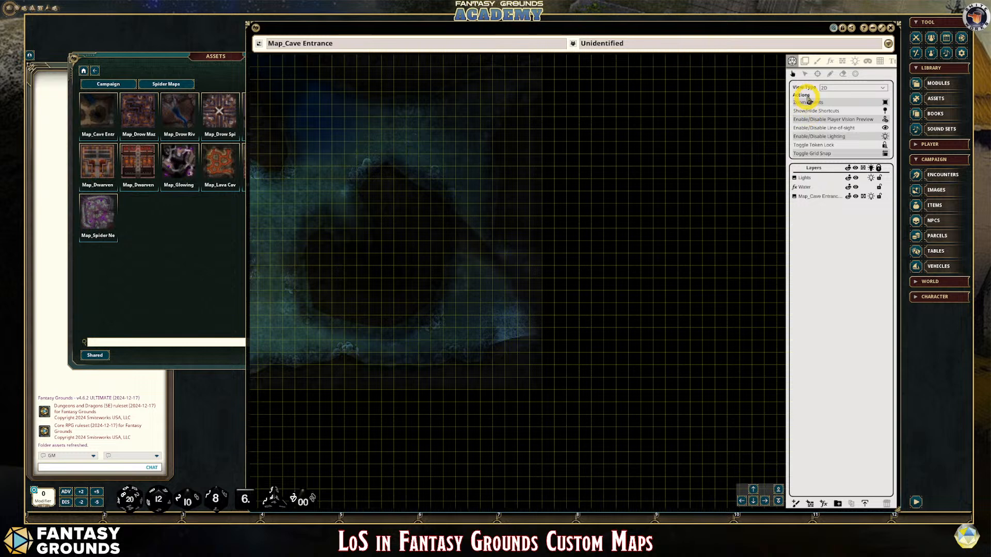
Search the image assets for "Animated WEb".
click(183, 51)
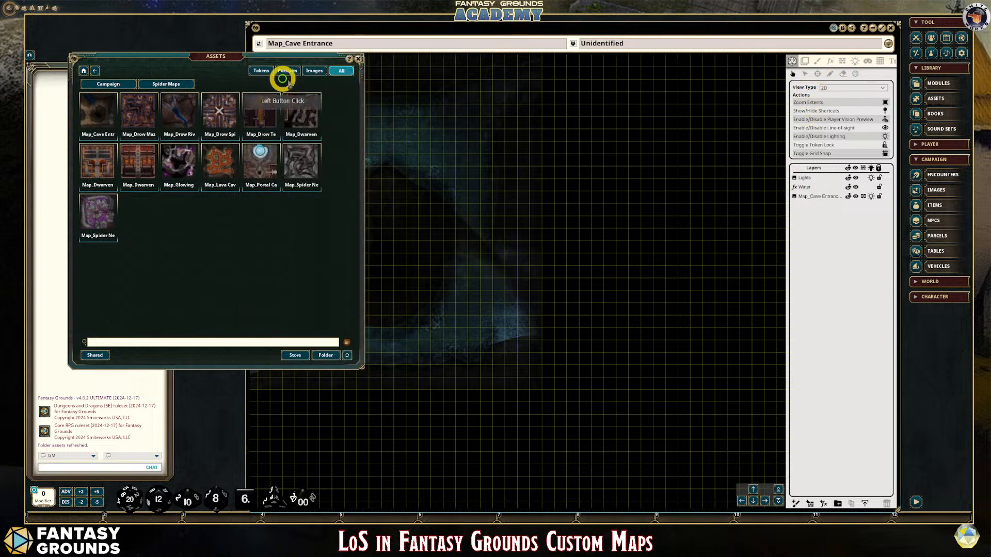
click(314, 71)
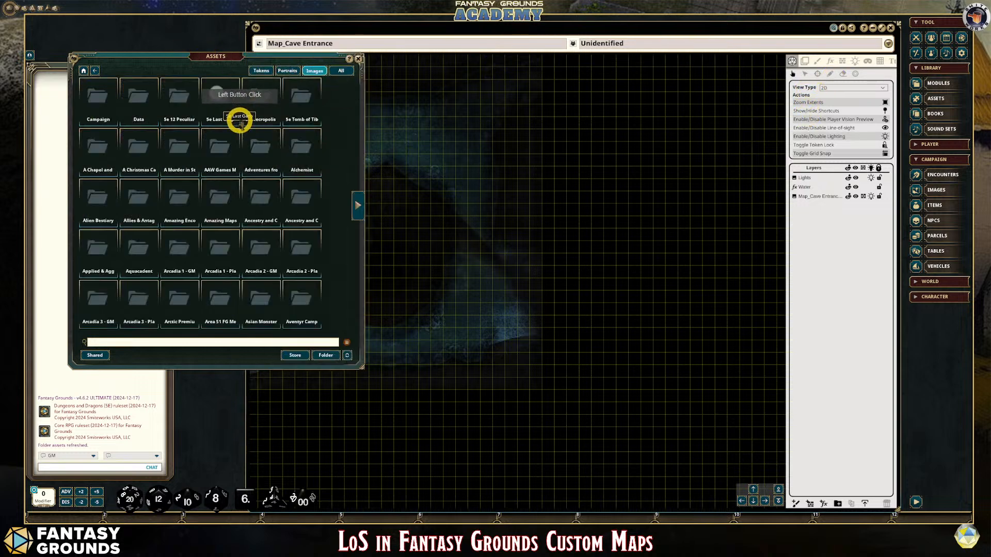
click(133, 346)
text(Animated WEb)
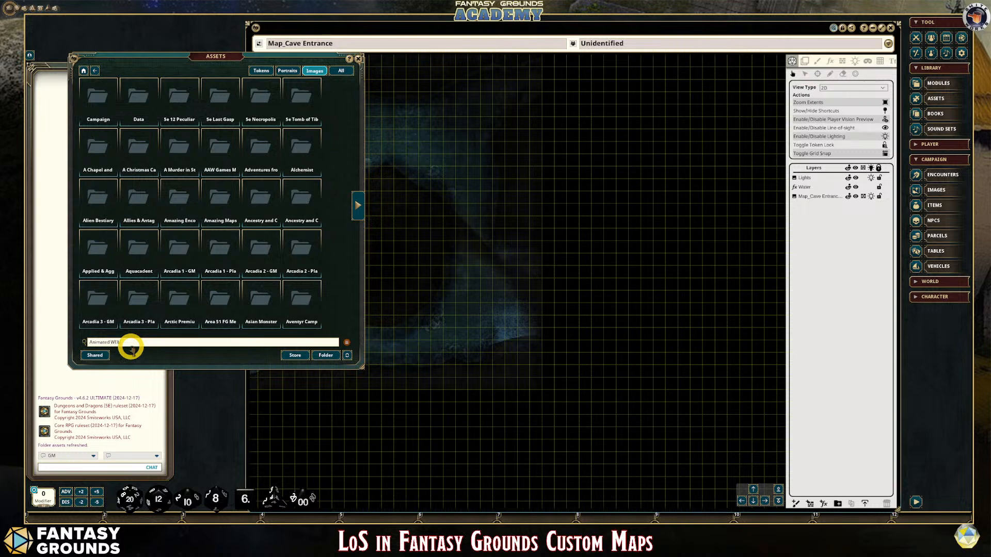
key(Return)
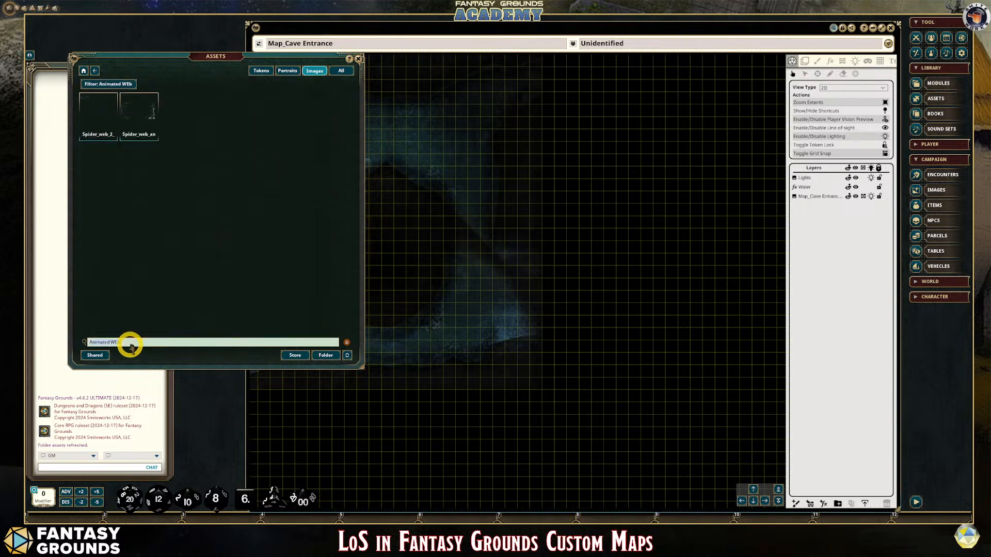
Load Spider_web_2_animated_decoration.webm as the tile for stamping on the map.
click(807, 61)
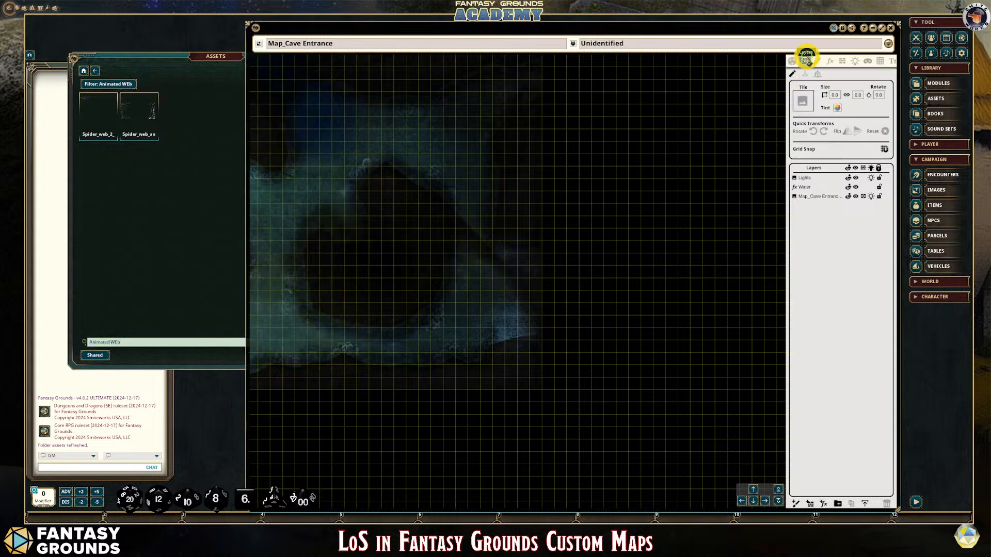
click(825, 229)
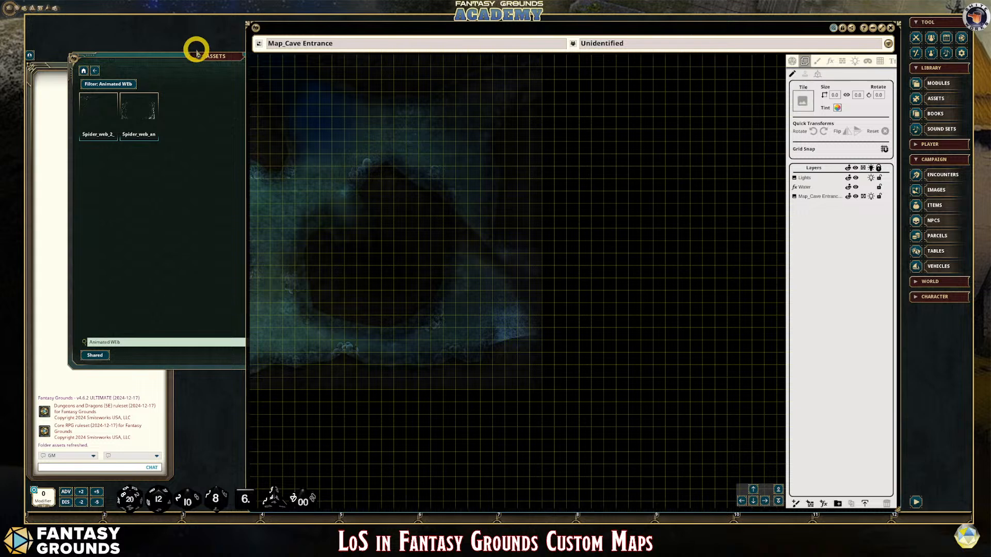
click(820, 201)
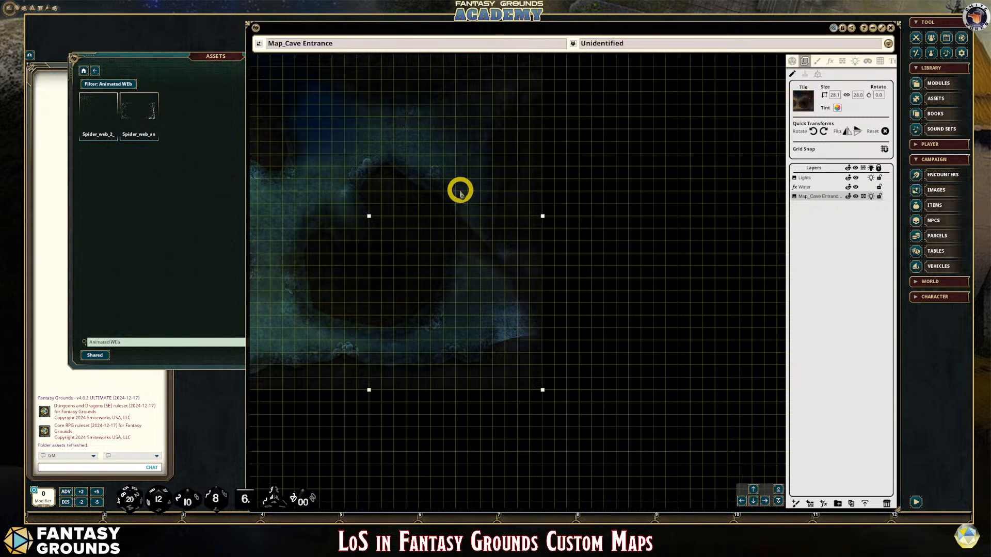
click(562, 143)
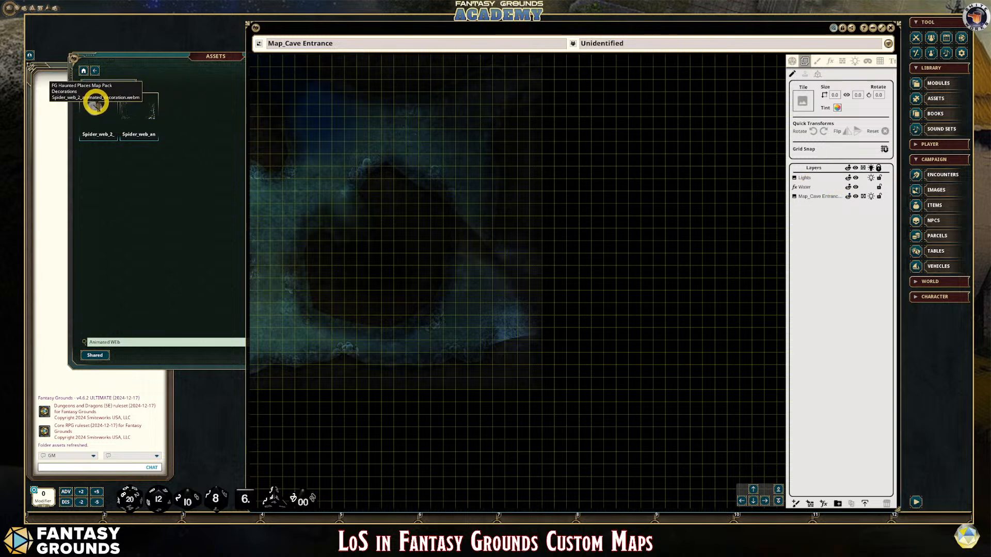
drag(95, 102, 803, 102)
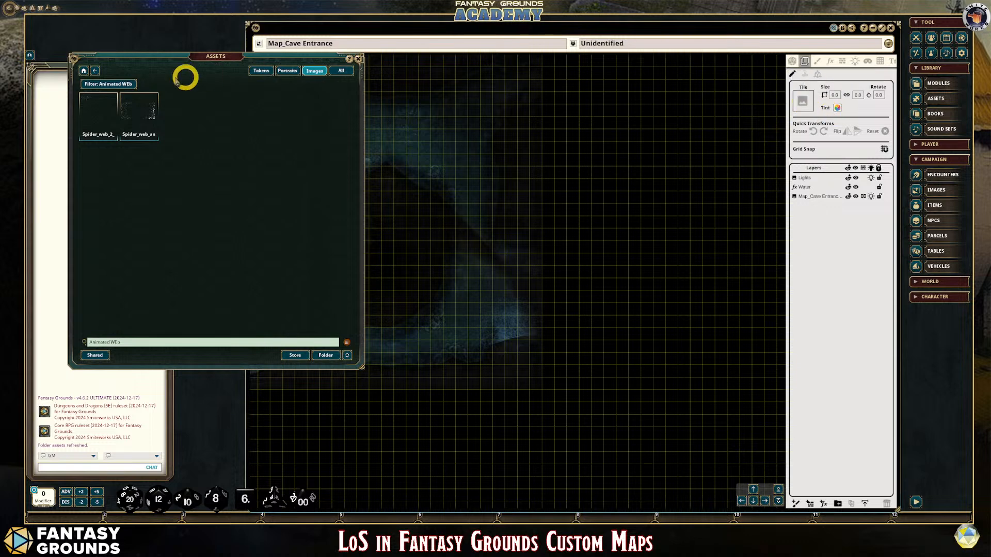
drag(552, 139, 816, 80)
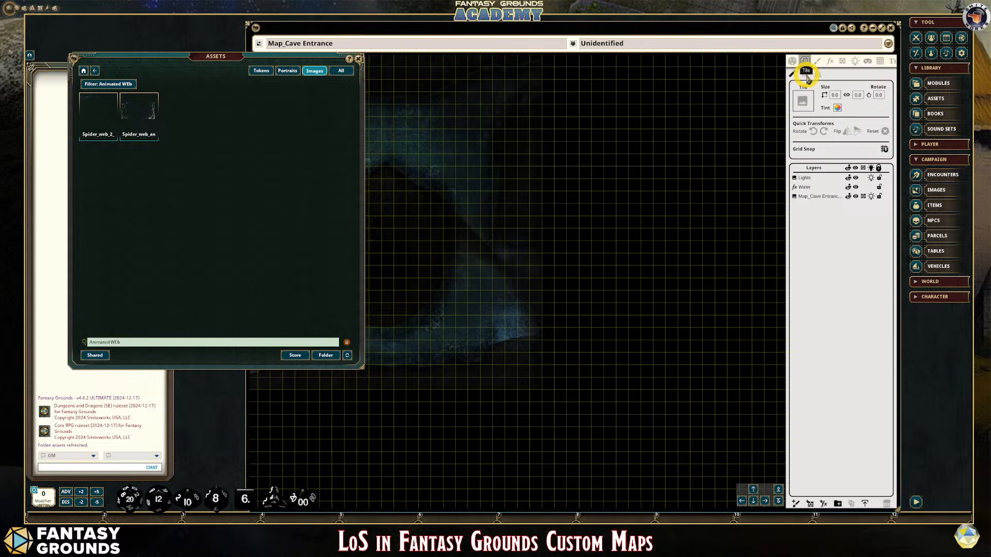
click(806, 76)
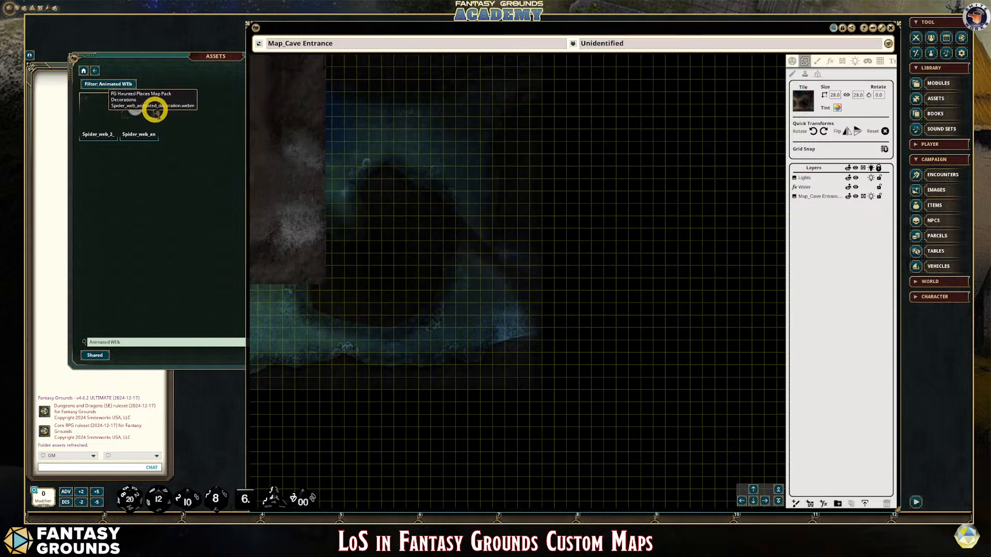
drag(96, 106, 803, 100)
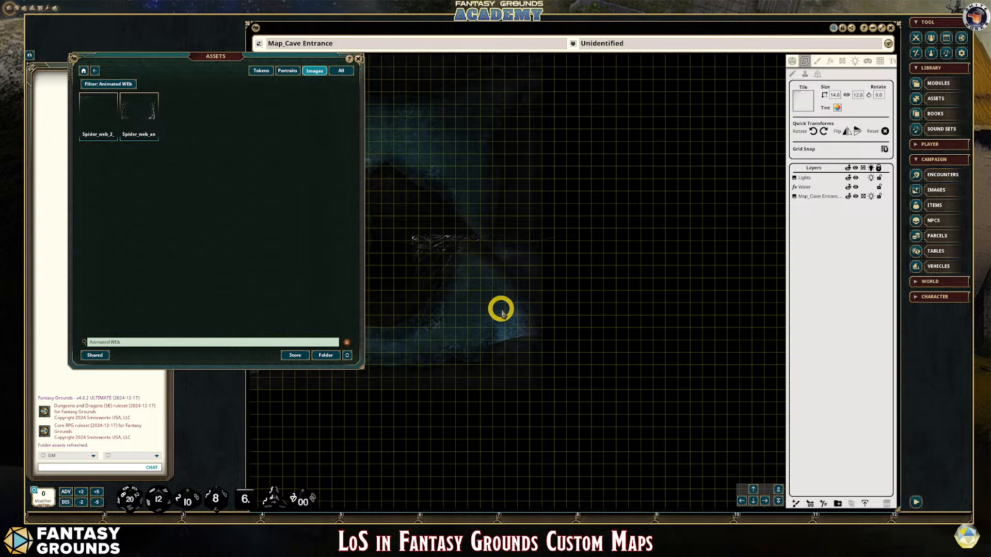
Stamp the animated spider web near the cave's eastern edge, sizing the tile to 1.7 by 1.7 and rotating it 90 degrees.
click(836, 96)
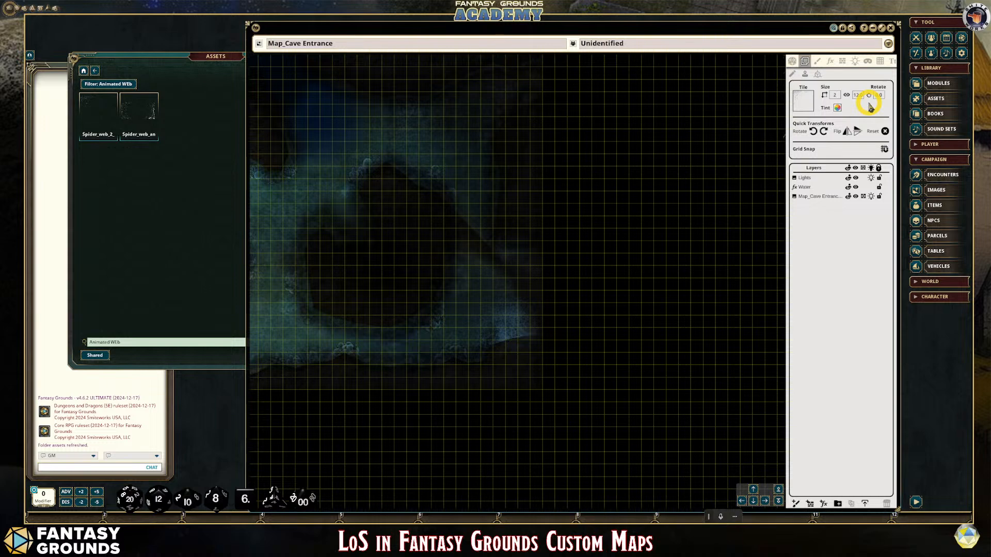
click(533, 283)
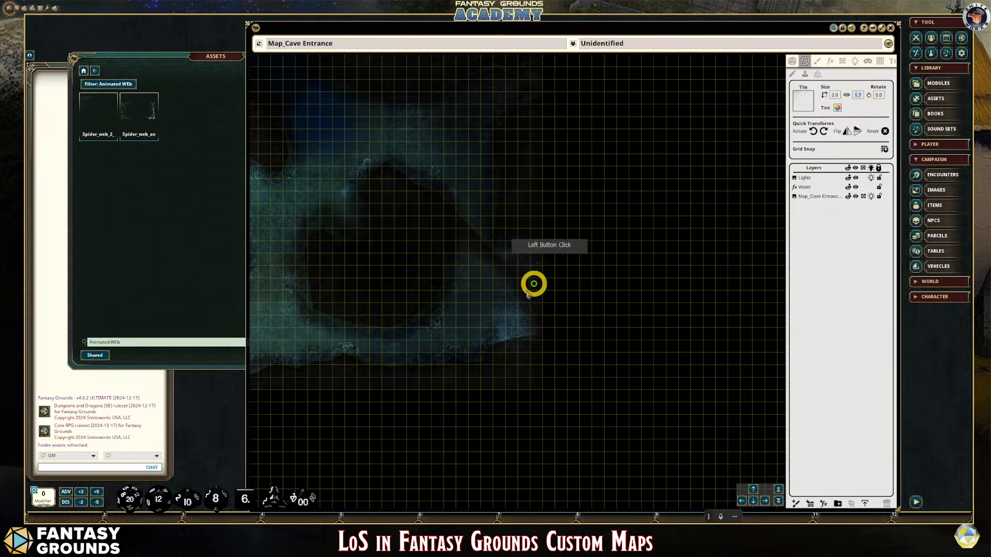
scroll(505, 327, up, 5)
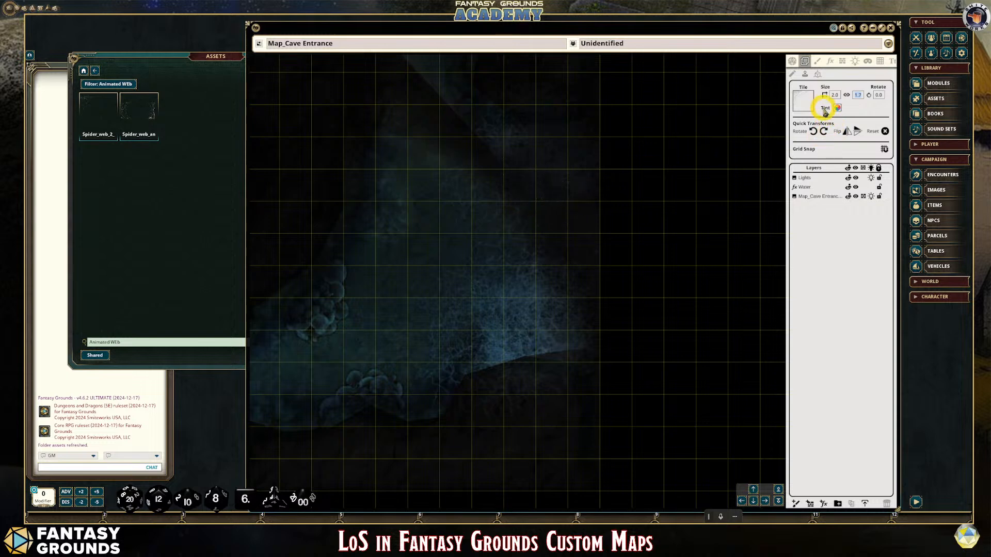
click(825, 131)
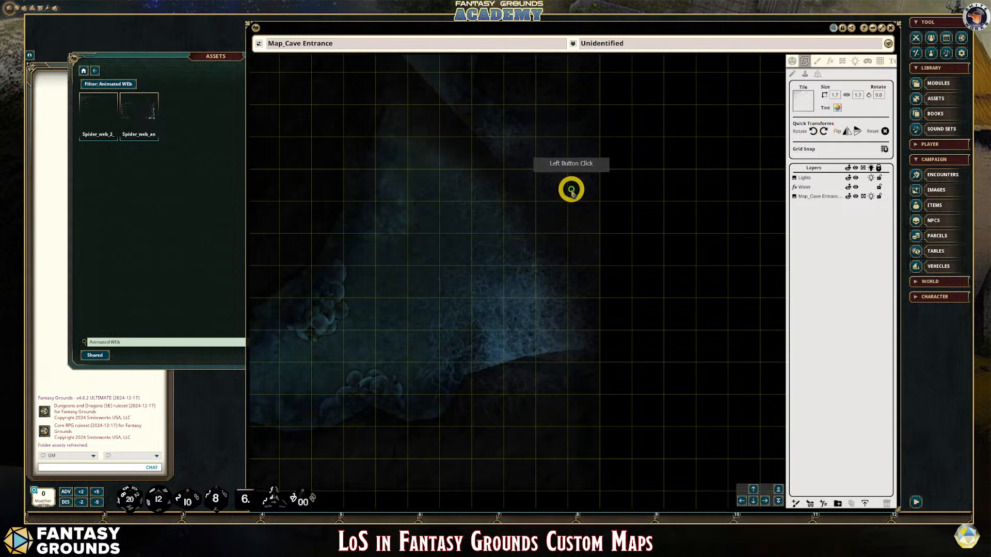
click(824, 131)
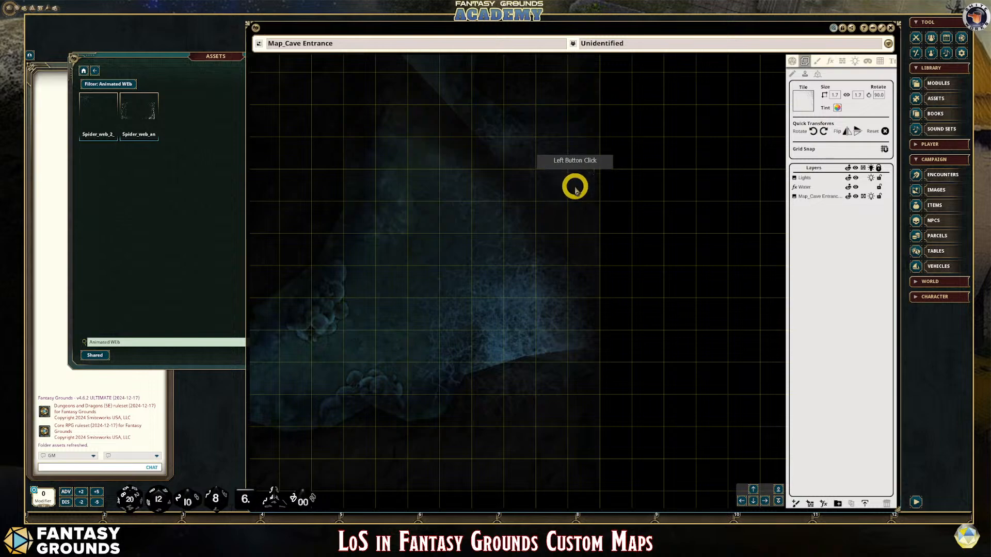
scroll(535, 212, down, 5)
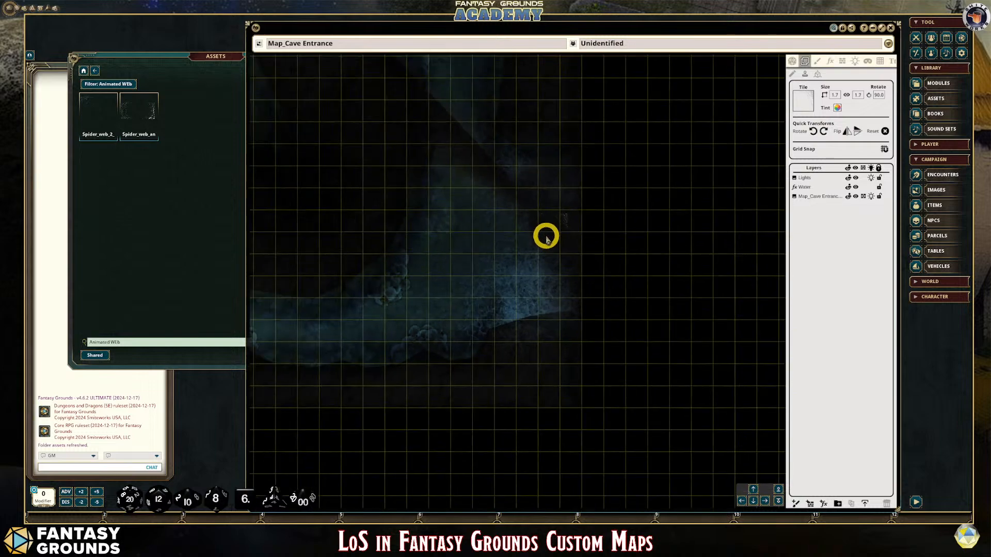
scroll(547, 249, up, 3)
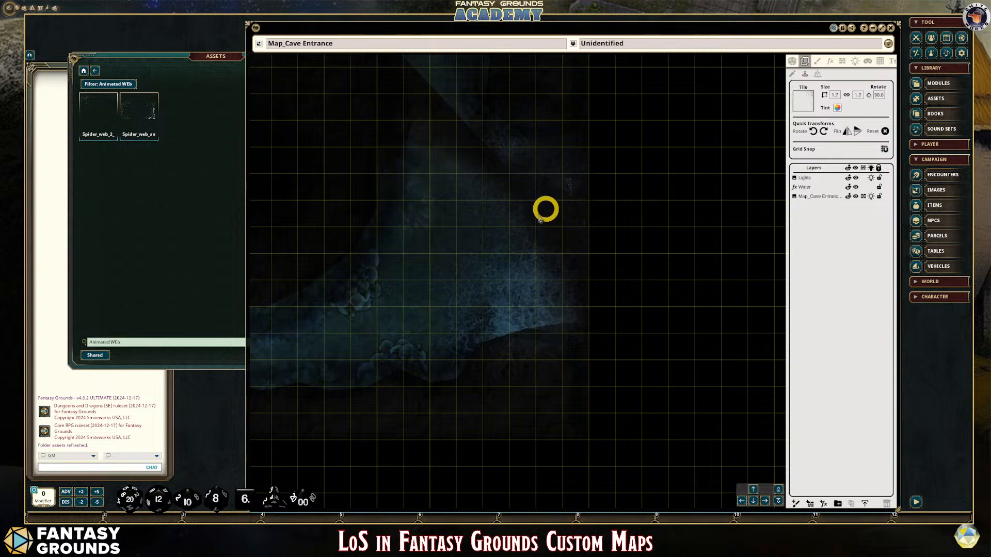
scroll(501, 248, down, 1)
scroll(480, 246, down, 2)
scroll(480, 249, down, 1)
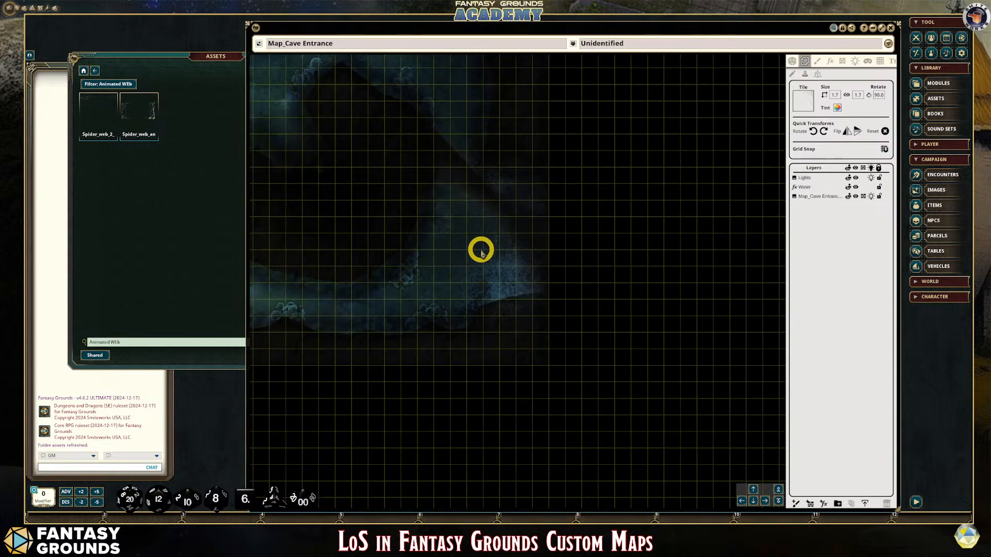
scroll(515, 224, down, 2)
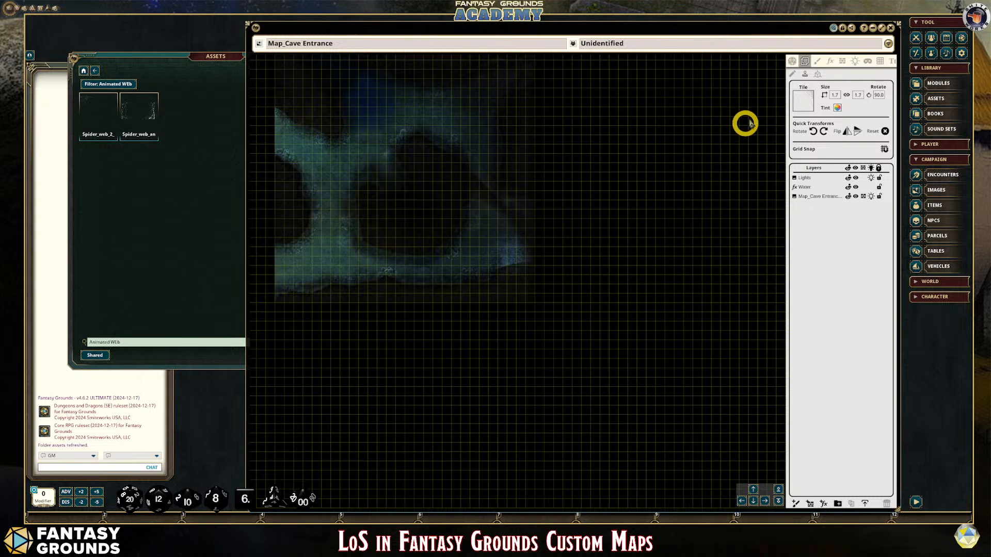
Leave tile stamping and lock the Lights, Water and Map_Cave Entrance layers.
click(792, 62)
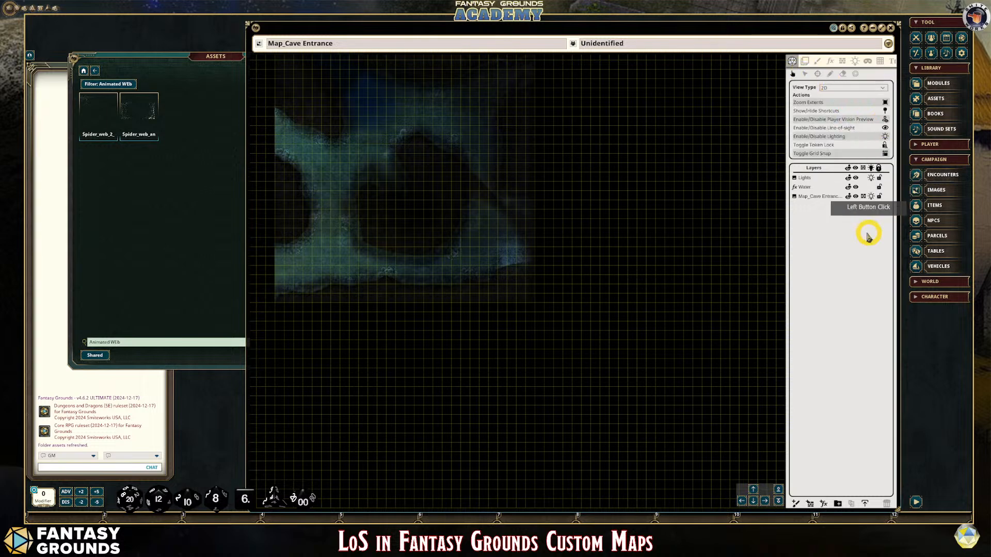
click(805, 187)
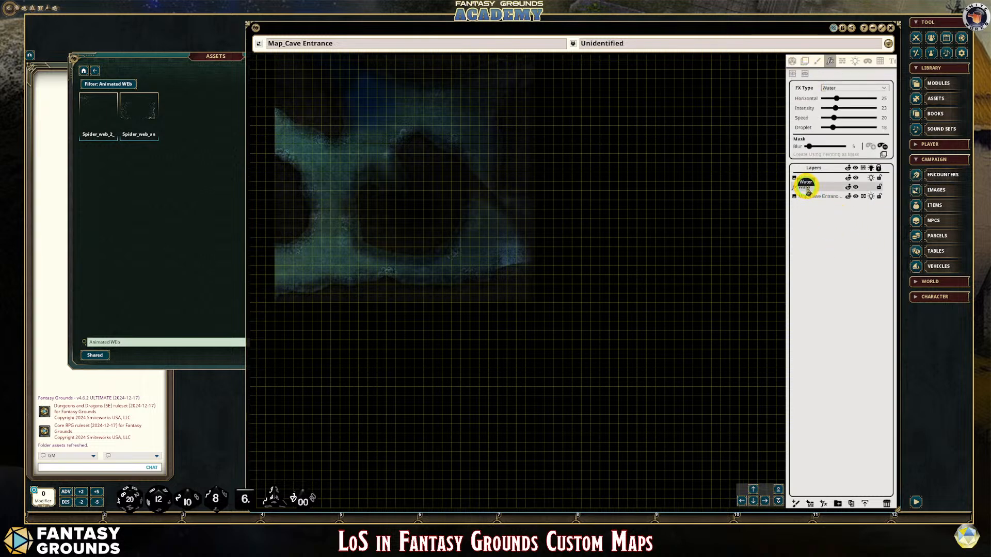
click(820, 197)
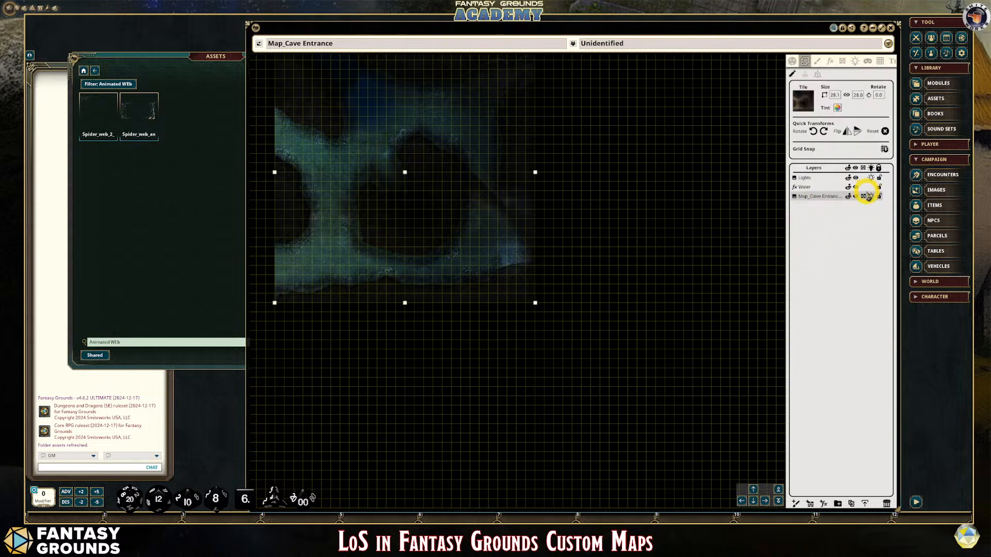
click(807, 178)
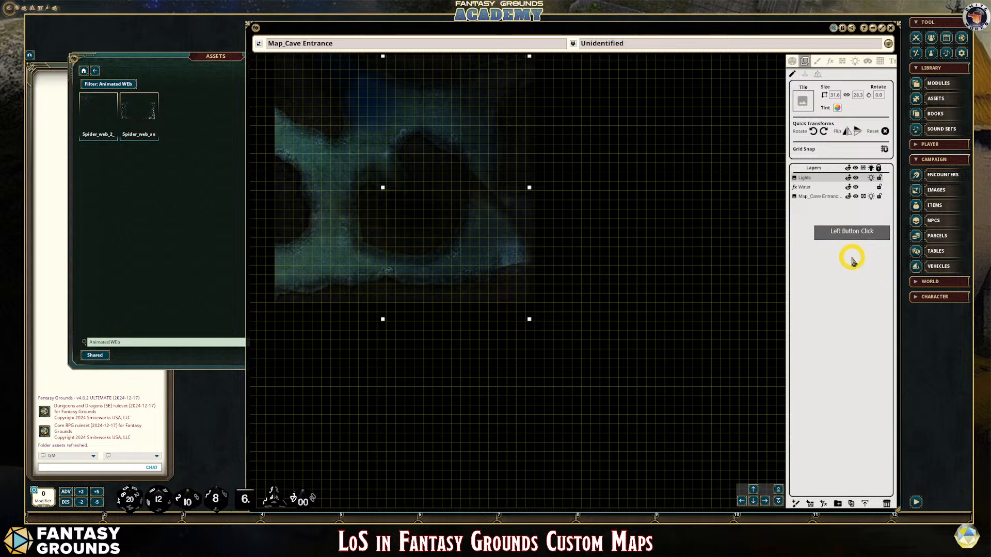
click(879, 179)
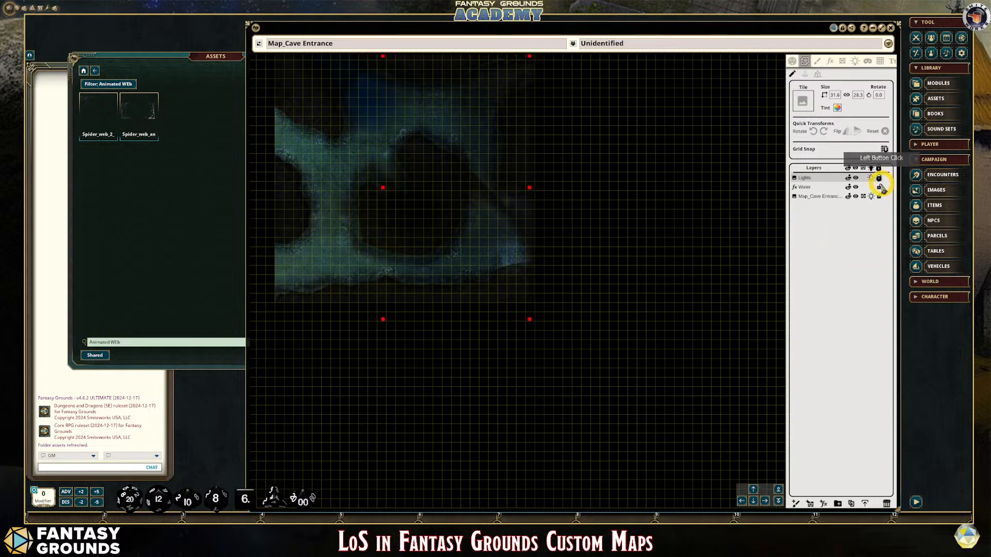
click(879, 188)
click(879, 196)
scroll(778, 287, down, 4)
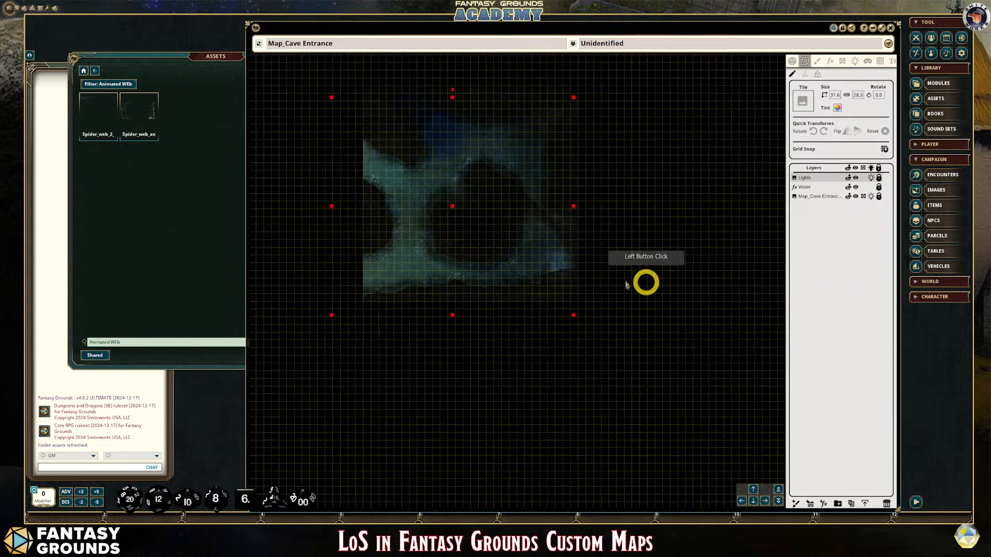
scroll(486, 281, up, 1)
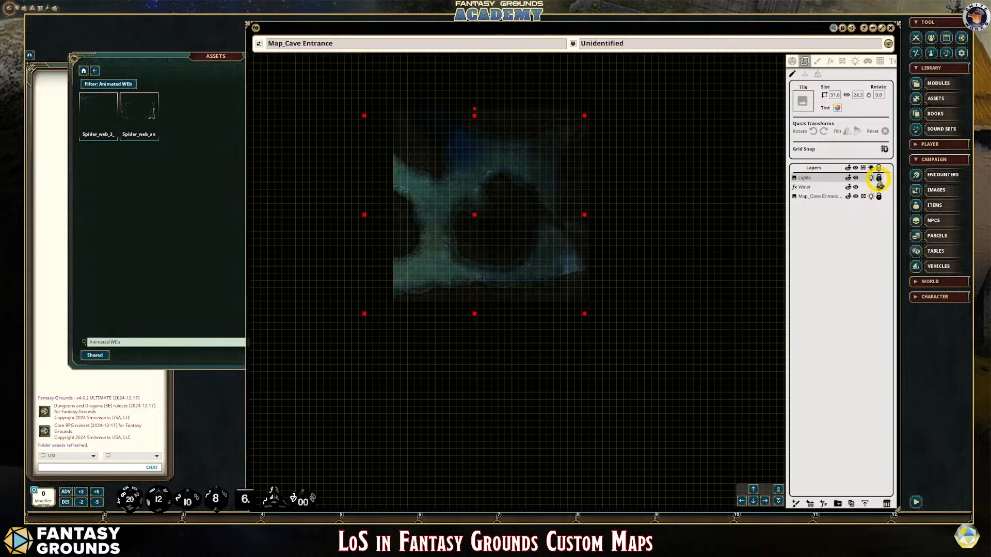
Unlock the Lights layer, try to pick its contents on the map, and lock the layer again.
click(879, 178)
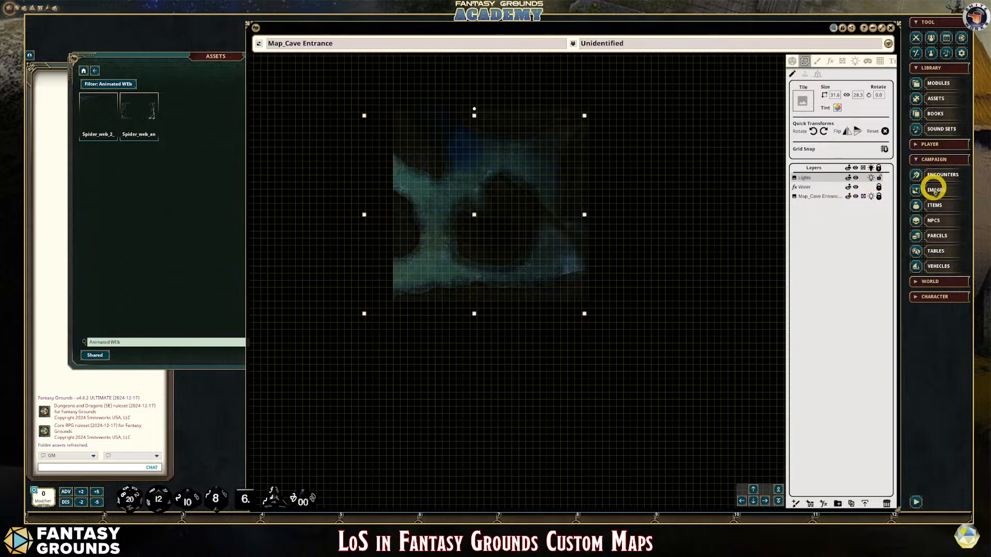
click(501, 174)
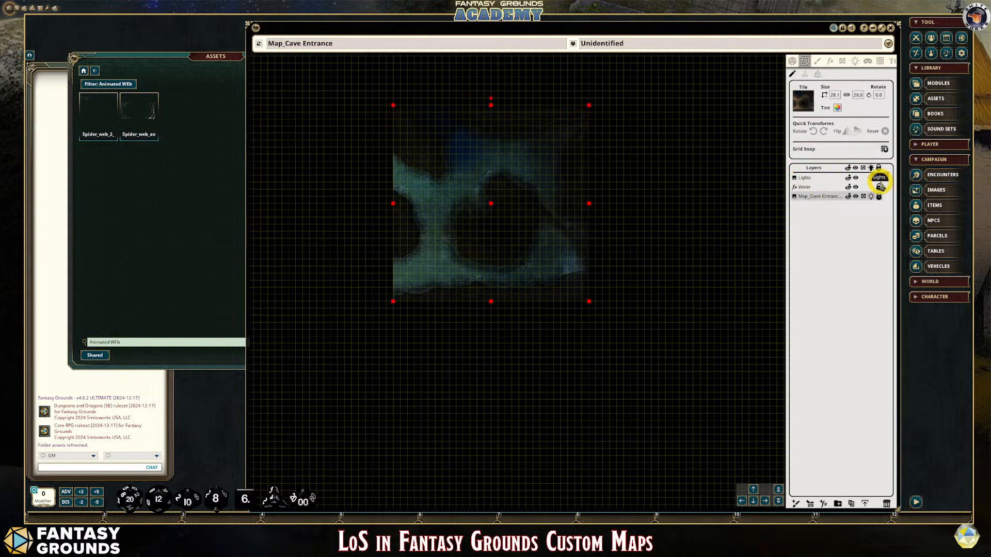
scroll(527, 234, up, 3)
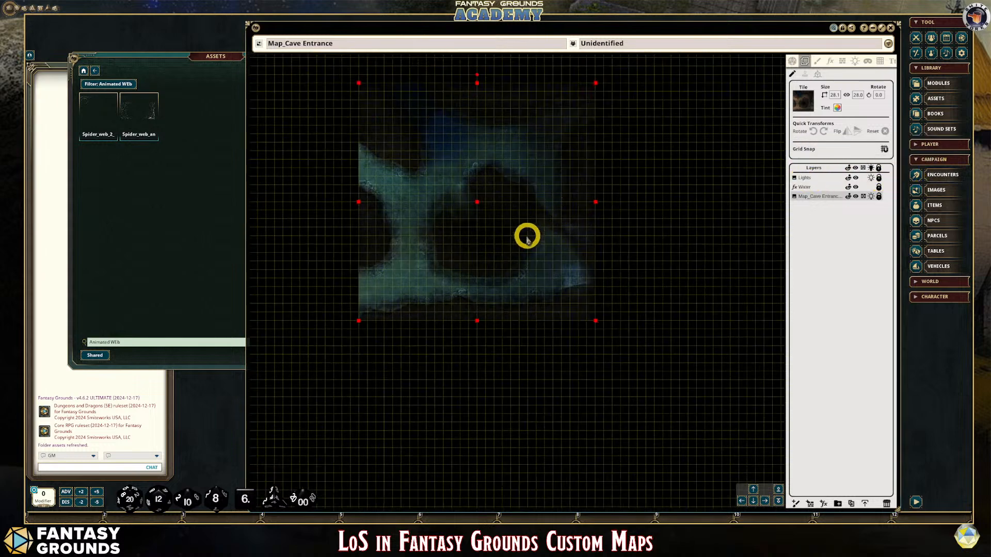
scroll(518, 242, down, 2)
scroll(518, 242, up, 2)
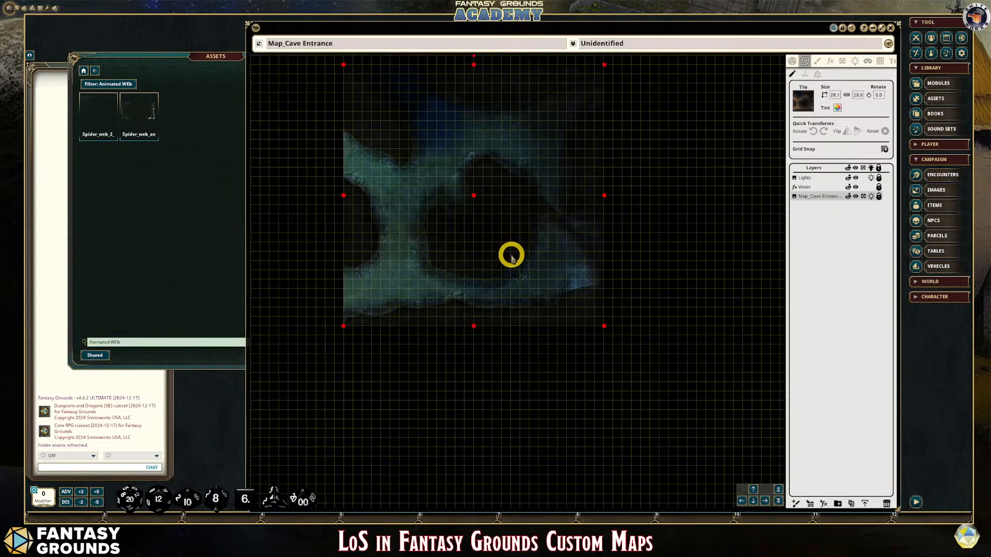
Try to grab and move the Lights layer on the map with its lock off and on.
click(831, 187)
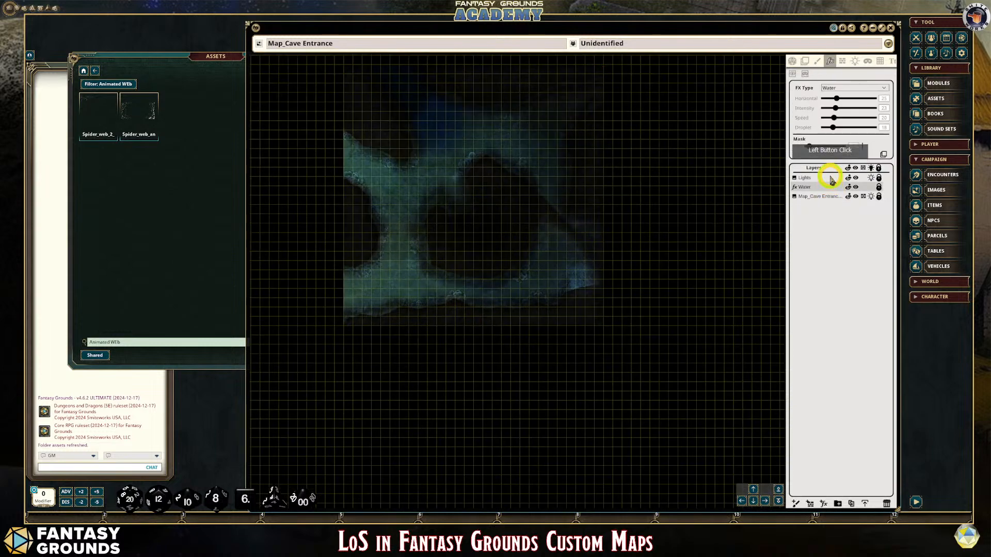
click(831, 178)
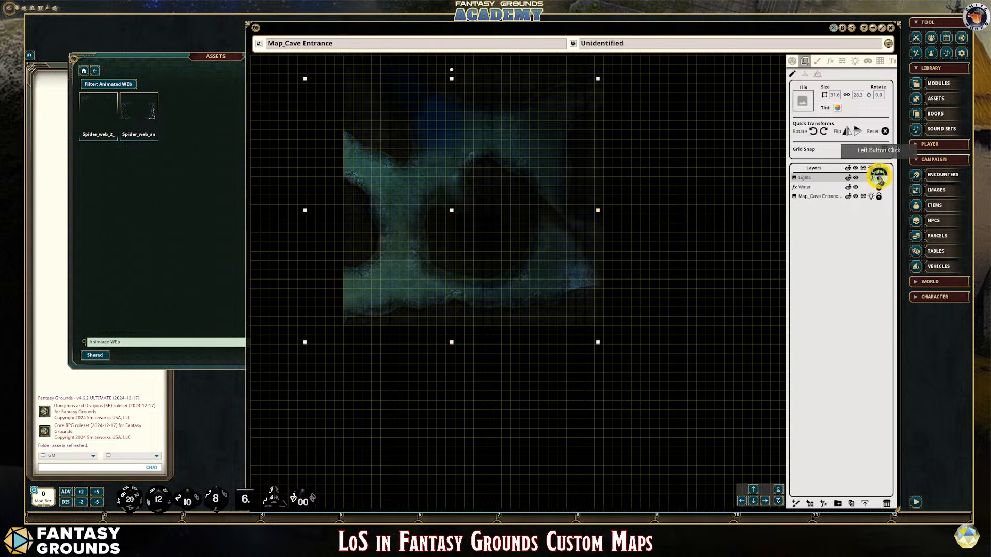
click(513, 214)
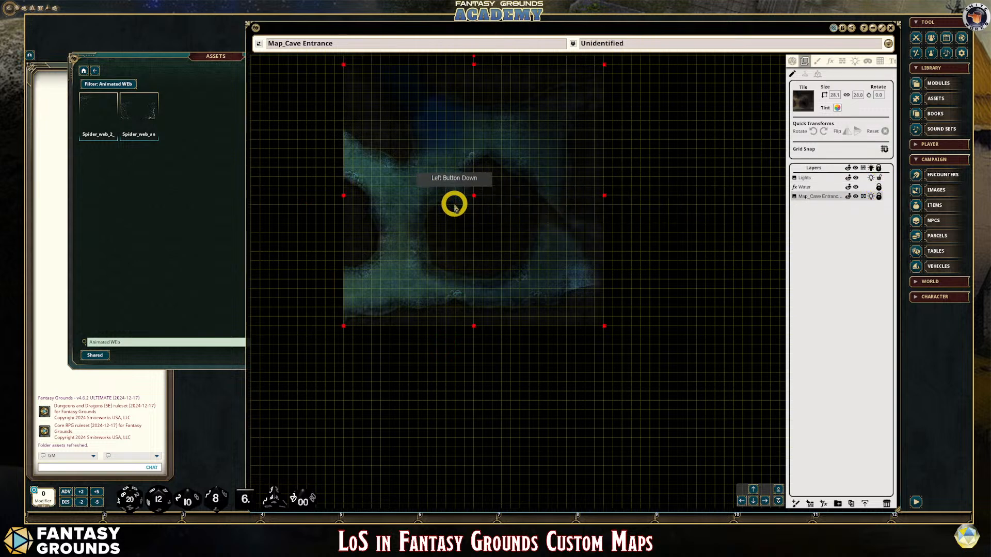
click(879, 177)
click(799, 178)
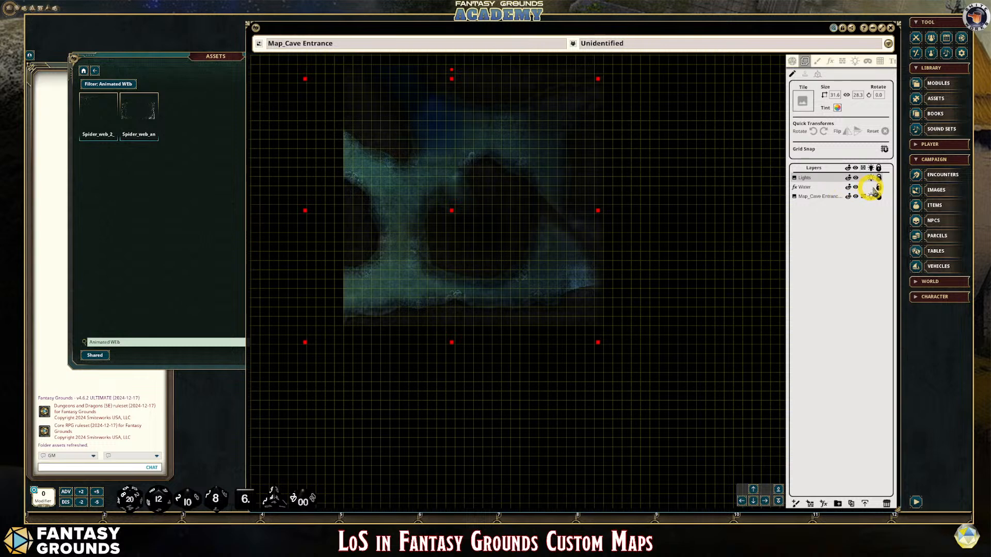
click(495, 200)
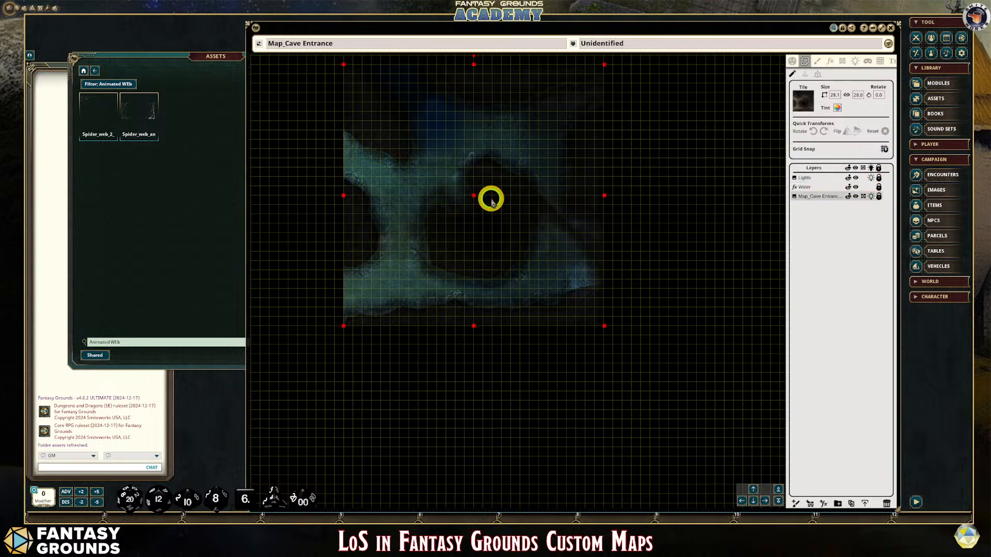
drag(497, 200, 420, 233)
Unlock the Lights, Water and Map_Cave Entrance layers.
click(805, 178)
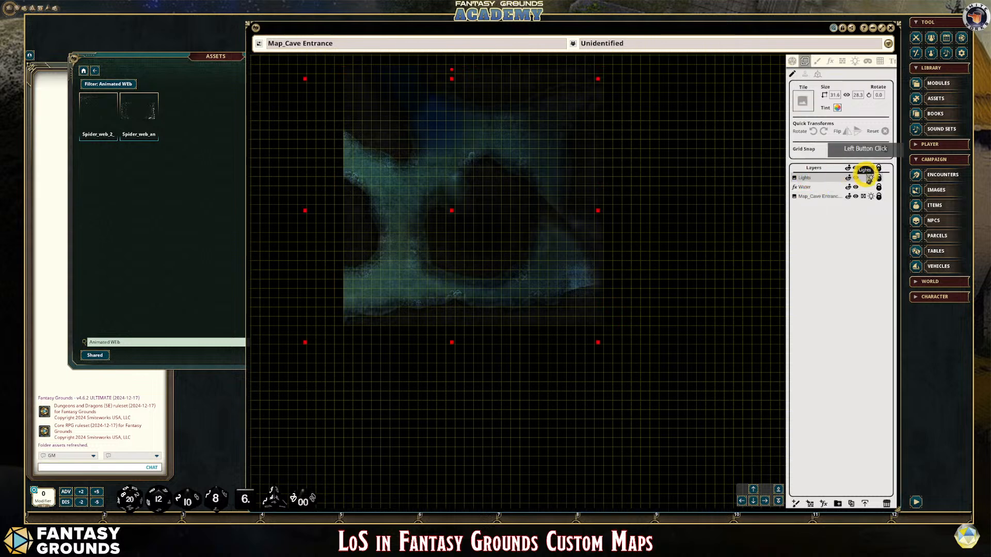
click(879, 178)
click(879, 187)
click(879, 196)
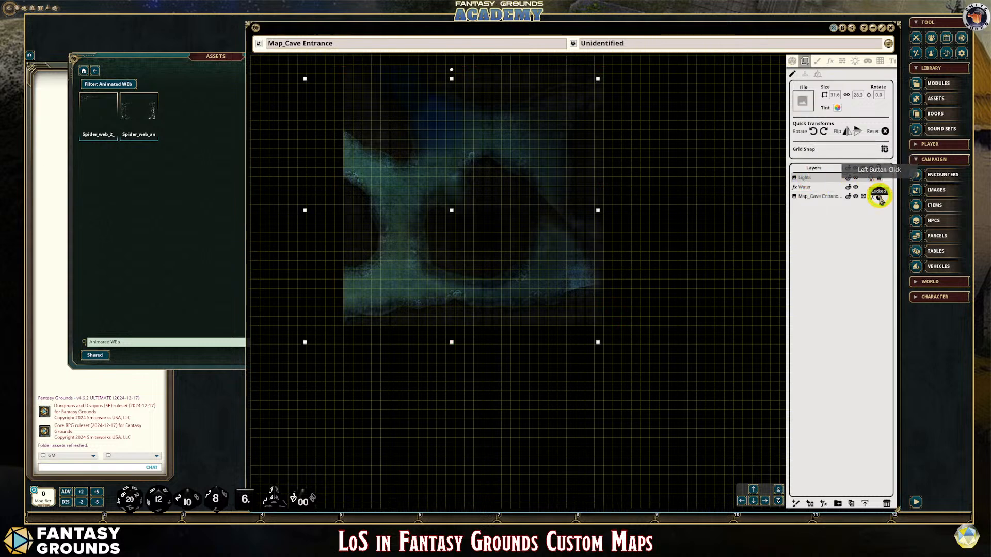
Nudge the cave tile slightly east on the map and clear the layer selection.
click(801, 178)
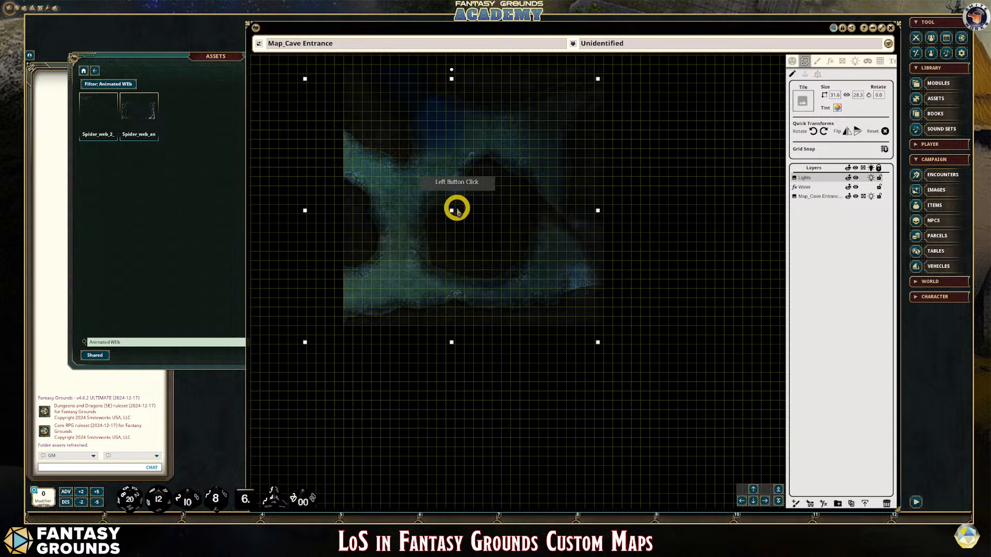
mouse_move(457, 208)
mouse_down()
mouse_move(471, 192)
mouse_move(463, 211)
mouse_up()
click(704, 225)
click(803, 217)
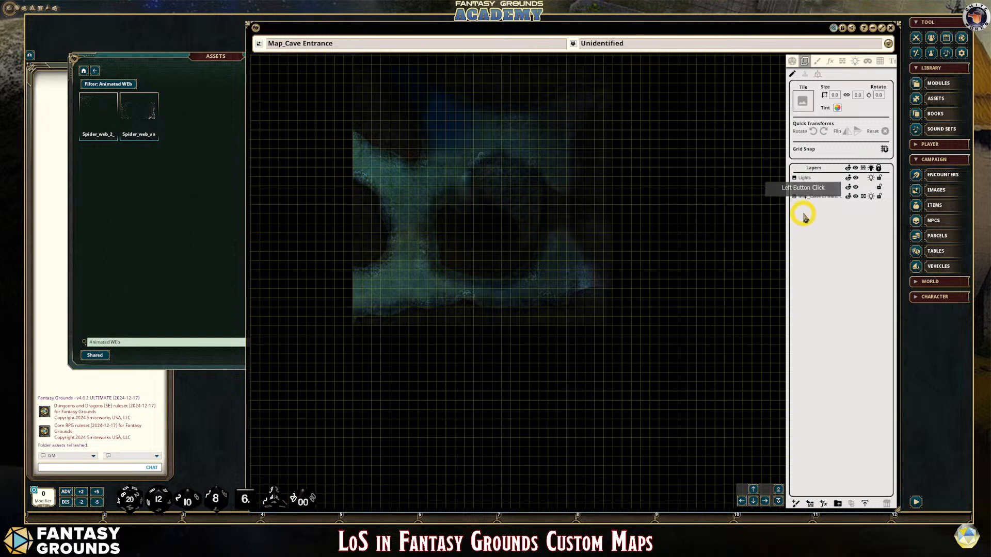
Move the Map_Cave Entrance layer's cave tile west and slightly south across the grid.
click(806, 178)
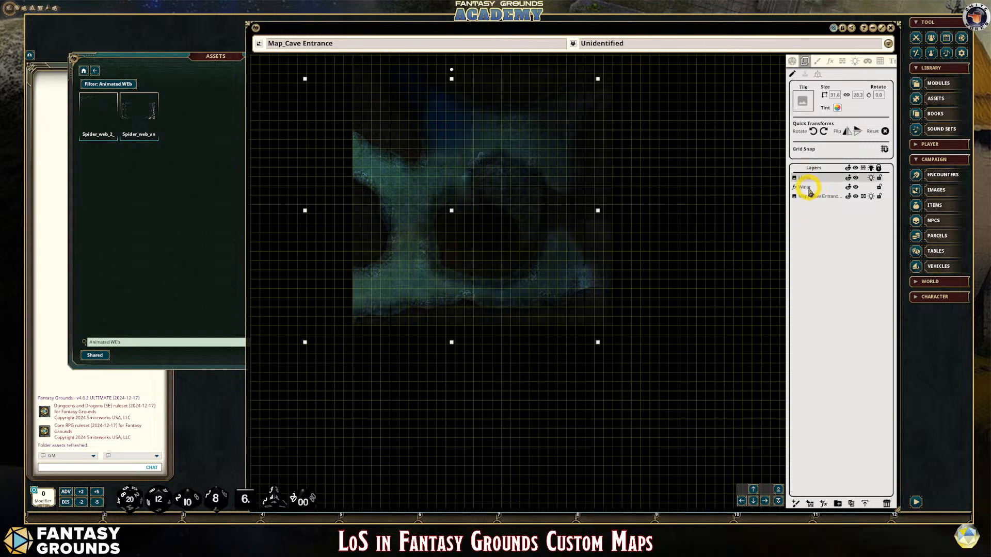
click(810, 198)
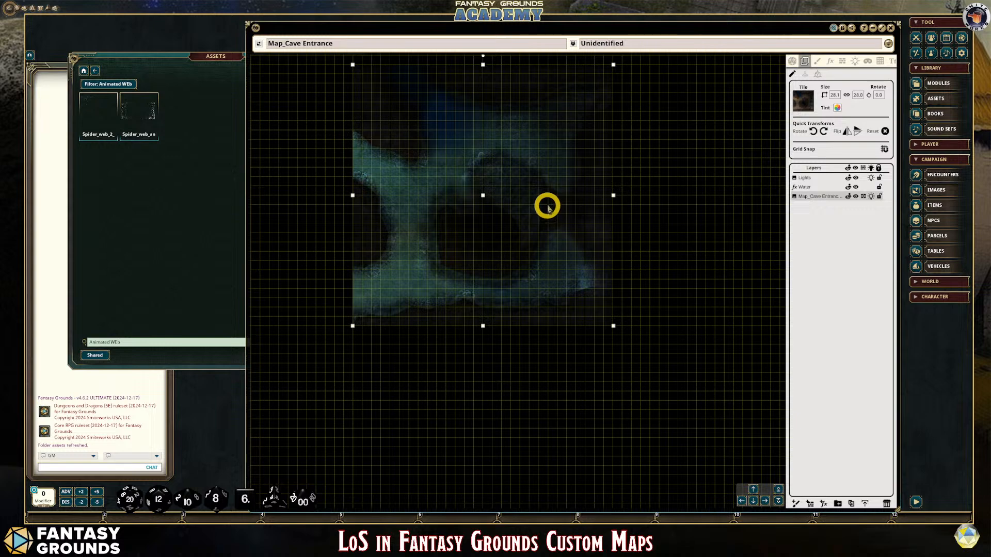
drag(546, 205, 528, 231)
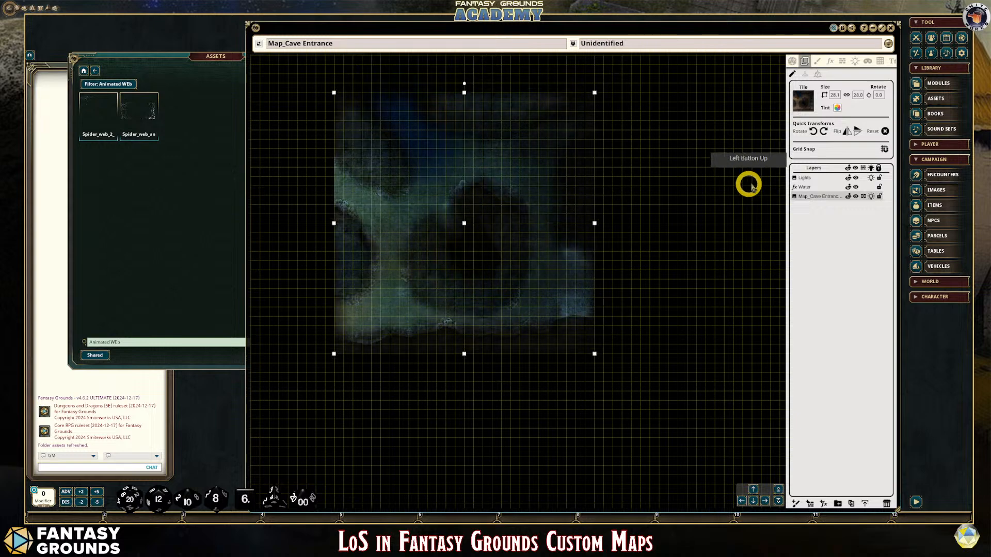
click(798, 178)
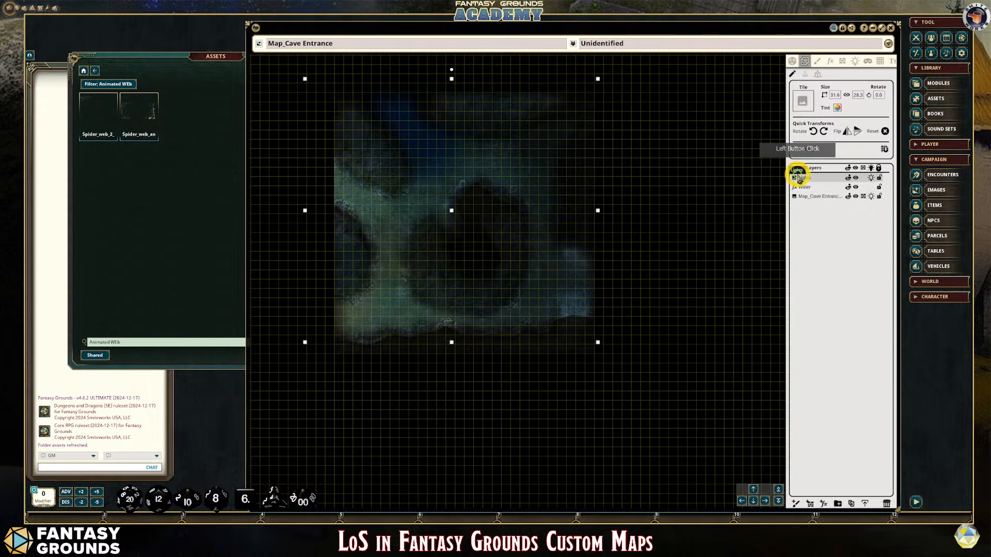
click(822, 197)
drag(593, 221, 473, 210)
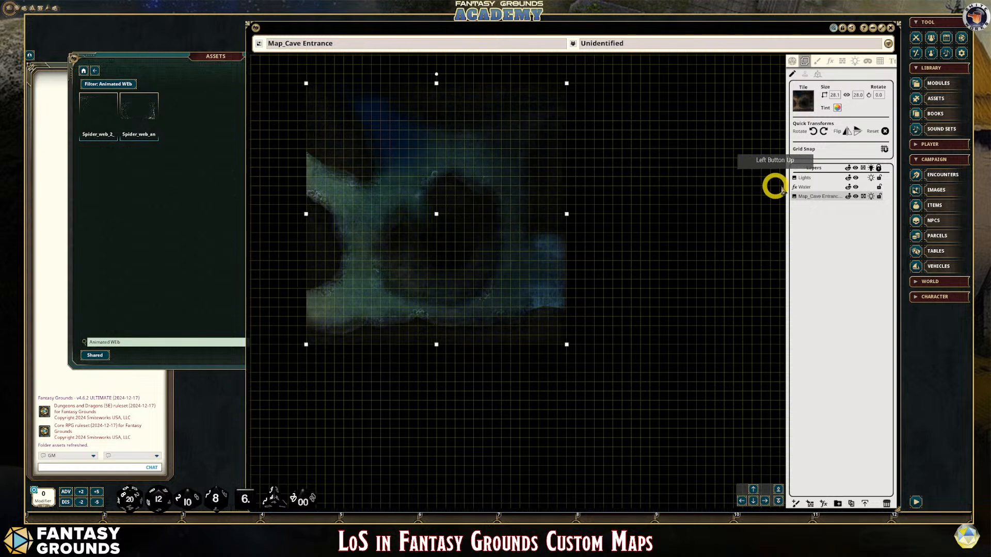
Resize the Lights layer's tile to about 30.8 by 28.4.
click(803, 177)
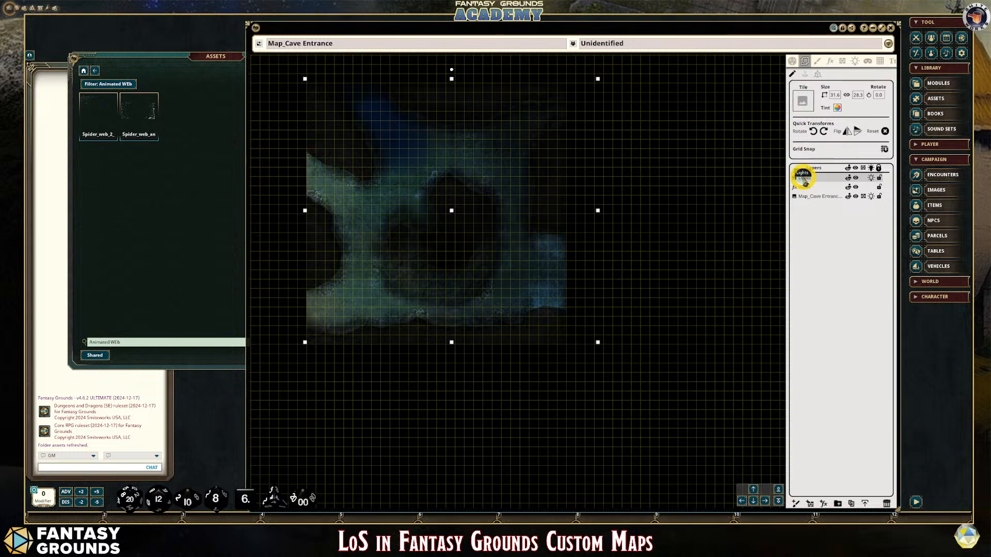
scroll(549, 267, up, 1)
scroll(550, 266, down, 1)
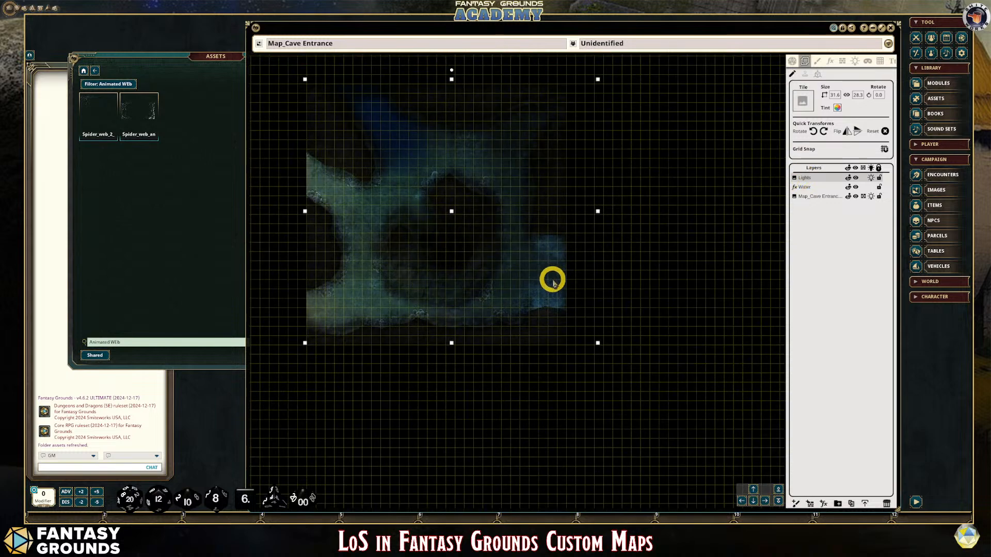
click(808, 178)
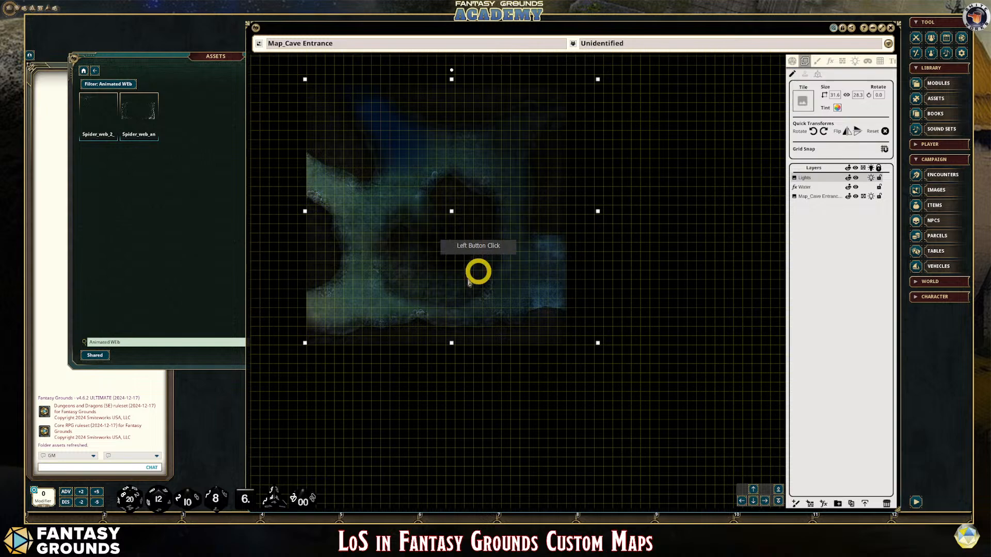
scroll(443, 283, up, 1)
scroll(442, 283, down, 3)
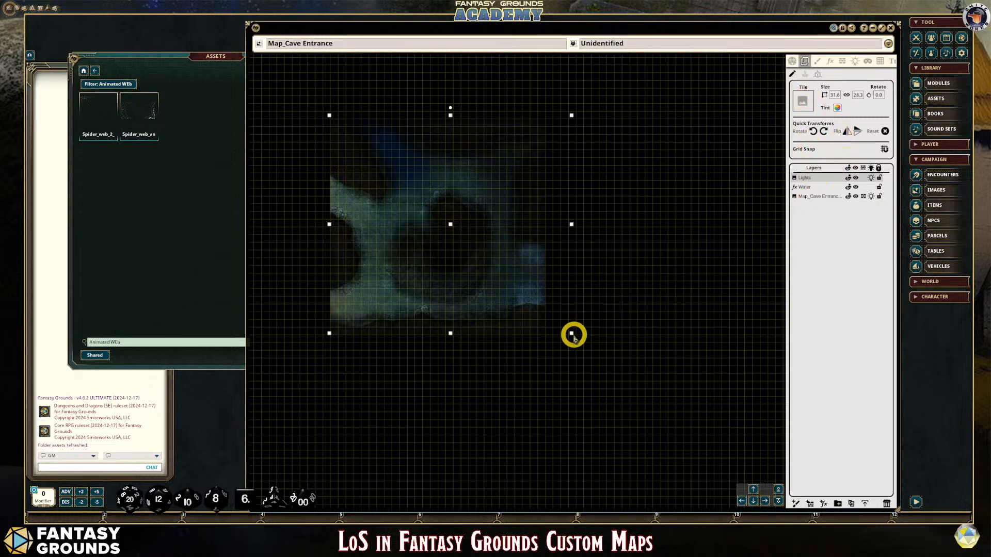
mouse_move(570, 336)
mouse_down()
mouse_move(556, 336)
mouse_move(568, 336)
mouse_up()
Shift the cave tile a little east relative to the Lights layer's tile.
mouse_move(479, 236)
mouse_down()
mouse_move(460, 231)
mouse_move(486, 235)
mouse_up()
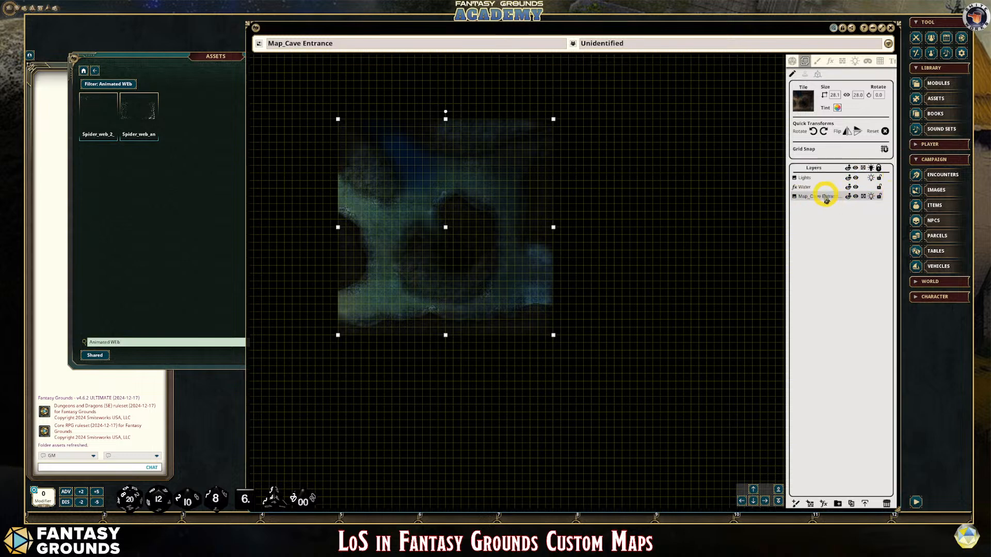
click(813, 177)
click(592, 213)
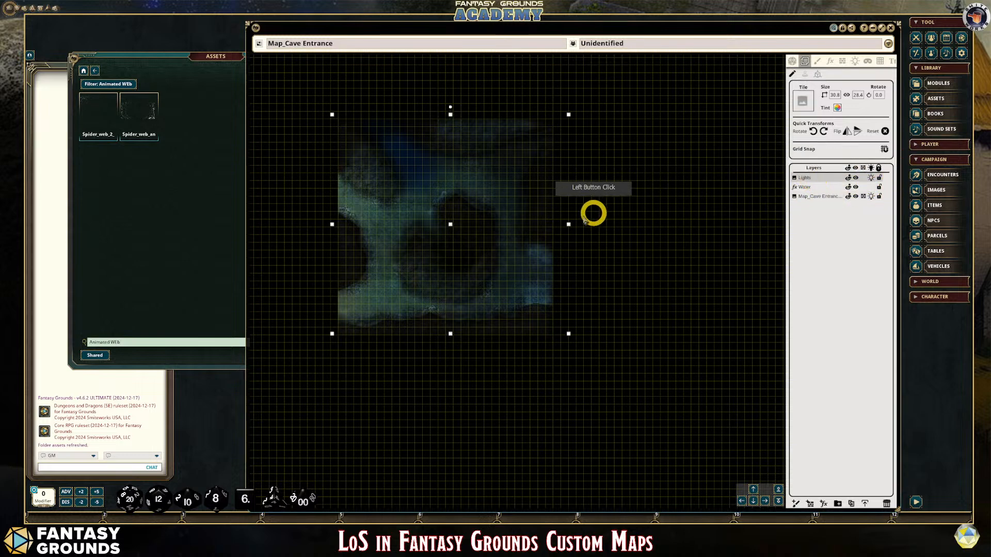
click(491, 217)
Resize the Lights layer's tile to about 26.8 by 27.7 and select the cave tile.
click(807, 178)
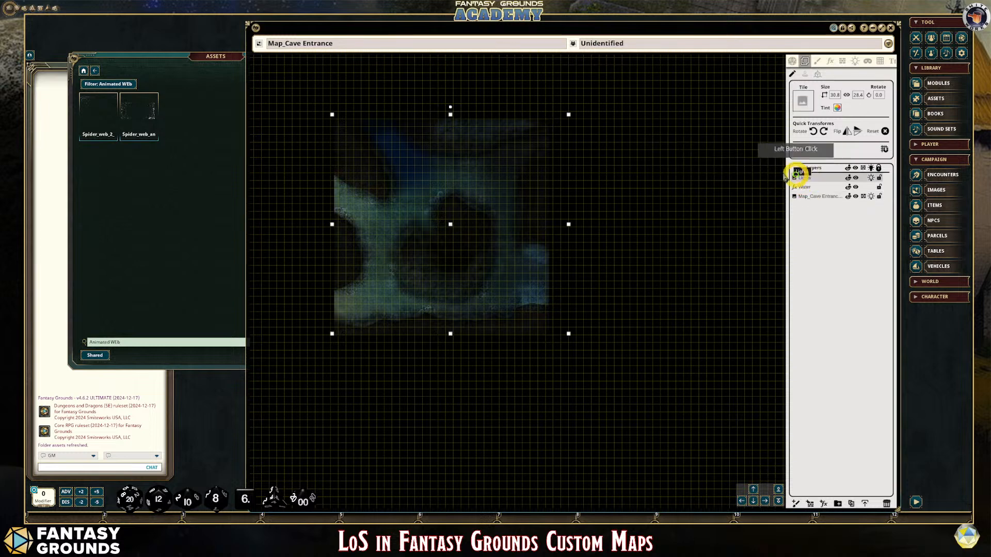
drag(562, 119, 552, 121)
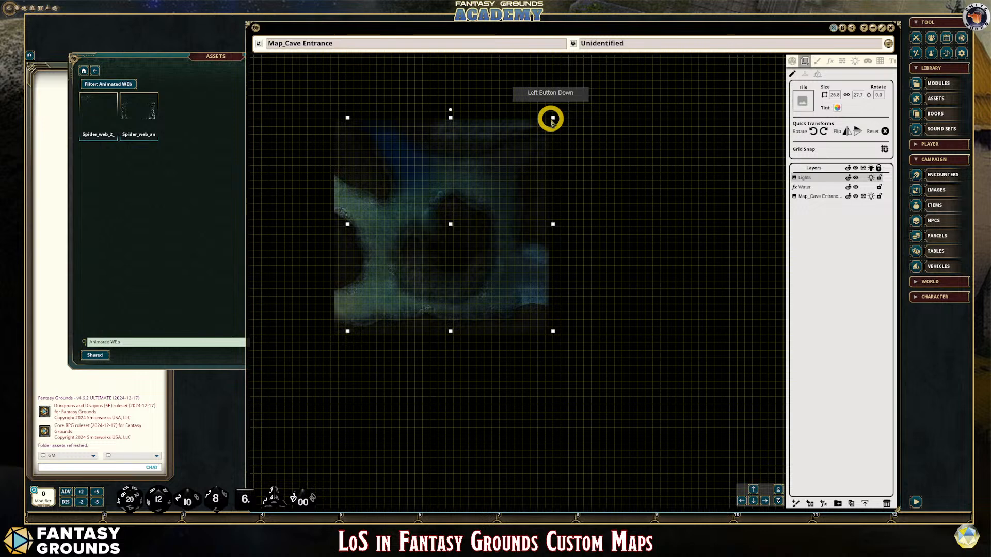
drag(552, 121, 338, 225)
drag(443, 226, 465, 222)
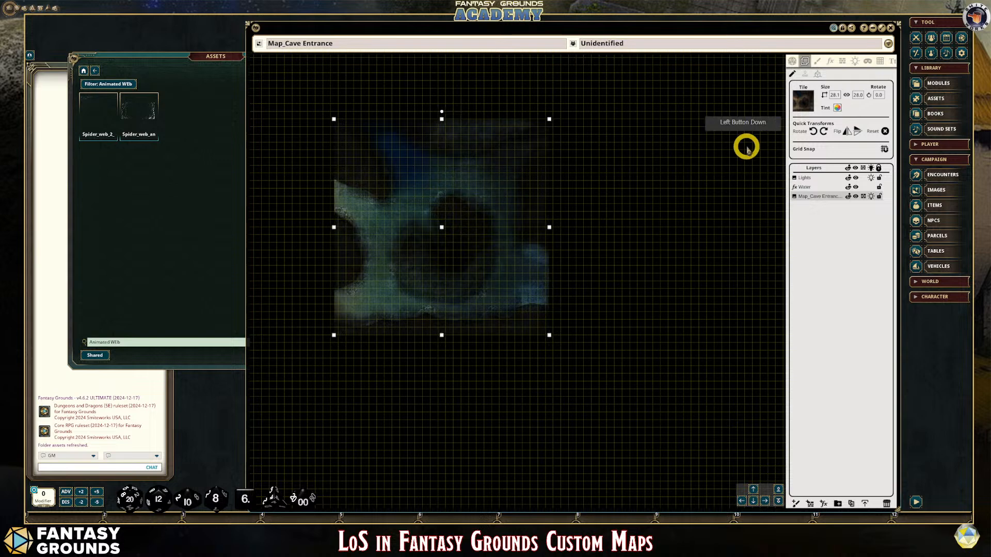
Move the cave tile well to the east and slightly south on the grid.
click(803, 178)
click(495, 194)
drag(495, 195, 570, 216)
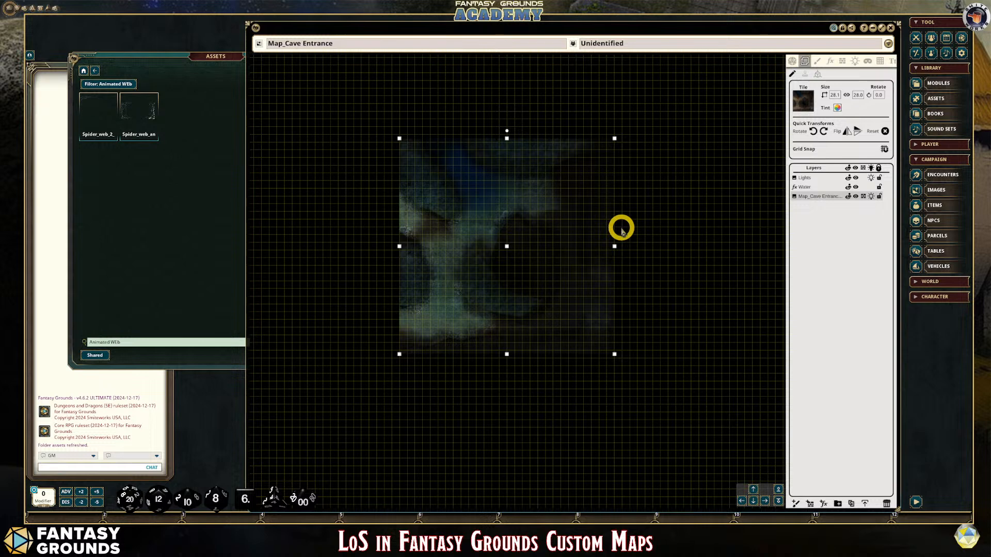
drag(551, 203, 549, 211)
scroll(614, 350, up, 5)
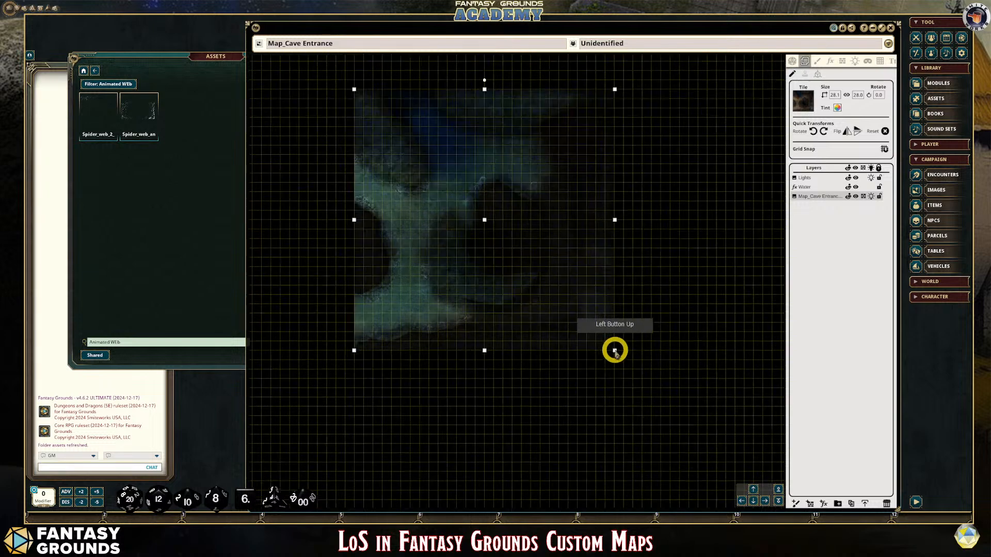
scroll(609, 353, down, 2)
scroll(609, 353, down, 1)
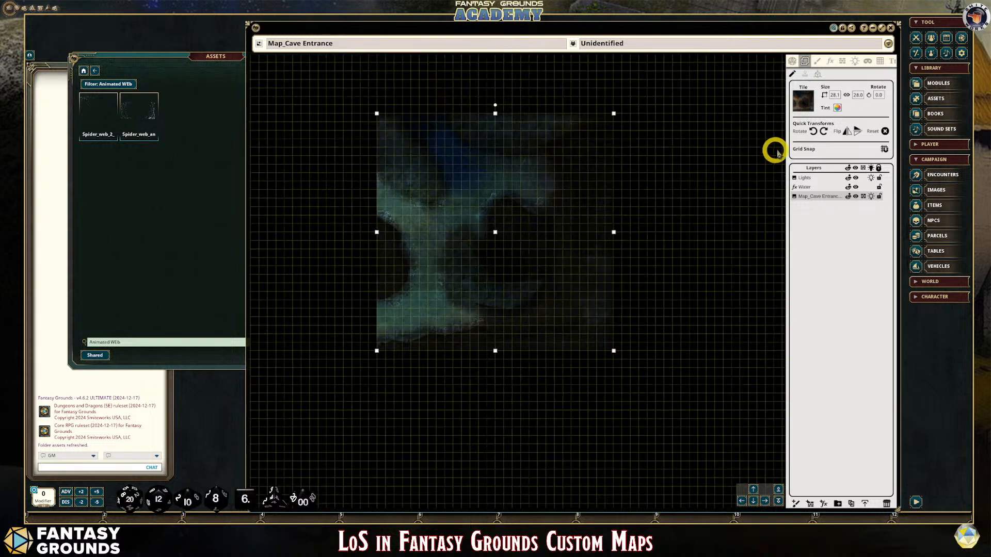
click(805, 72)
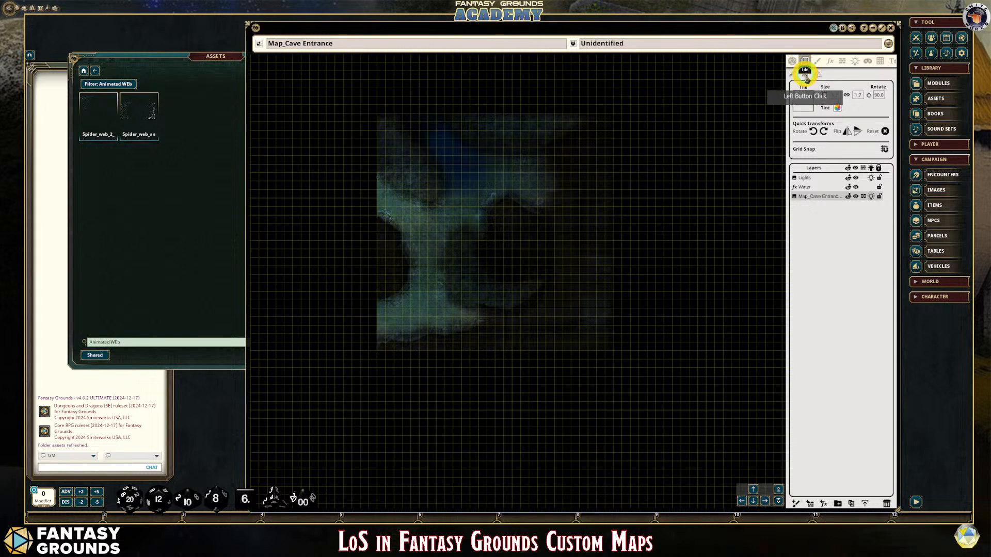
click(793, 75)
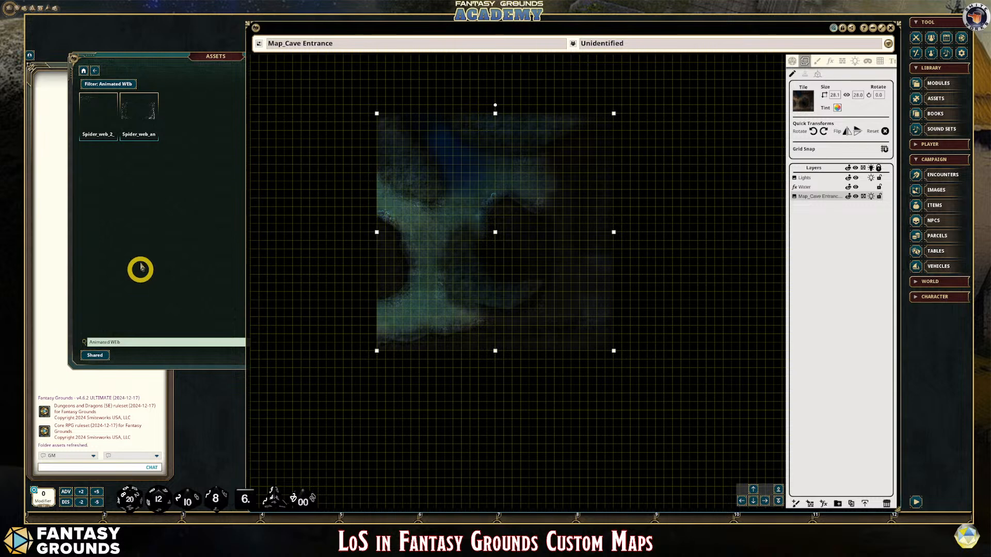
Move the Assets window clear of the chat and open the console log with the /console chat command.
click(61, 467)
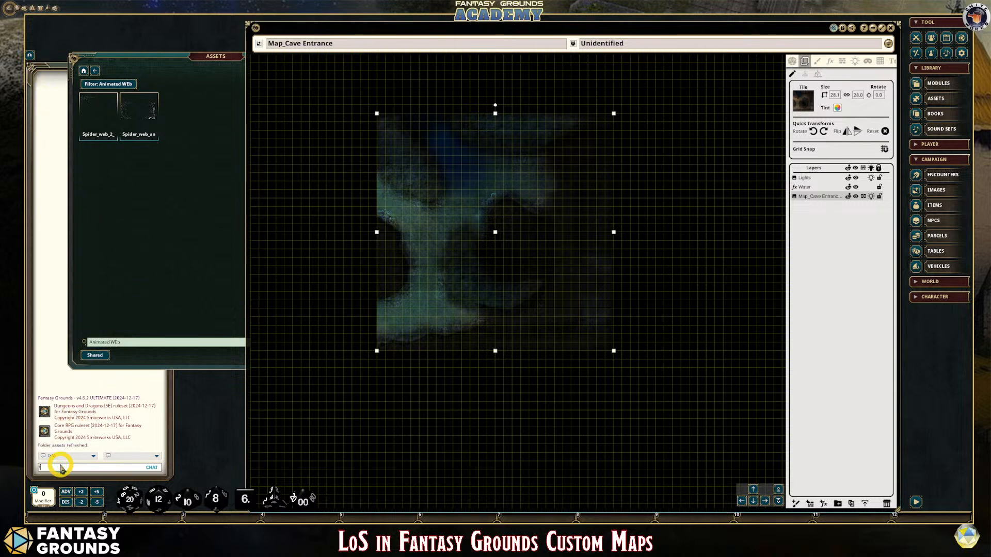
text(/con)
key(Return)
drag(178, 58, 456, 78)
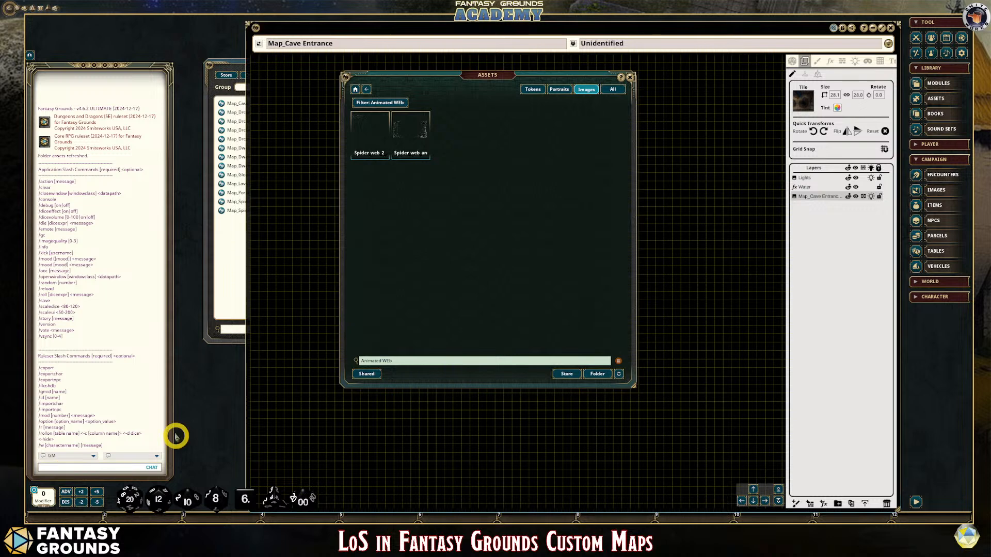
click(55, 467)
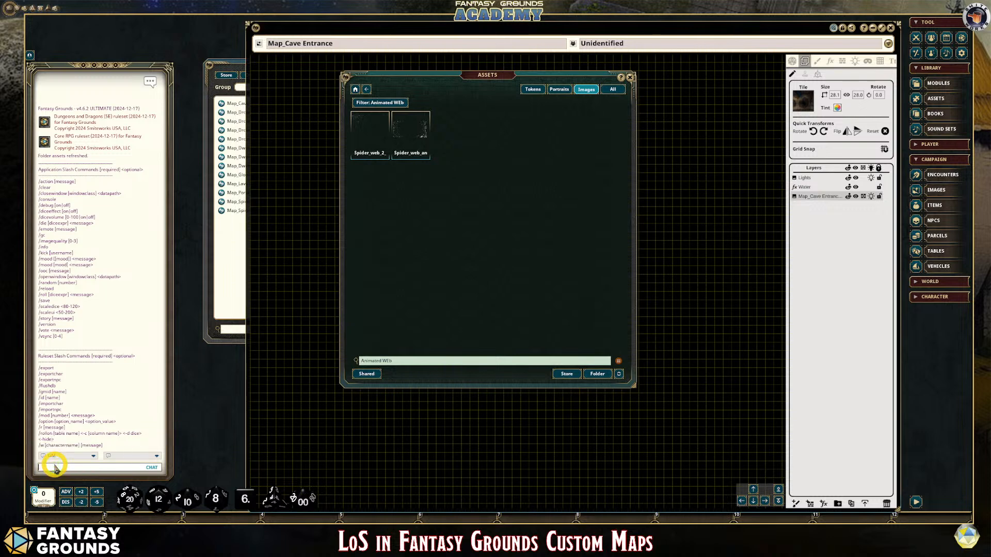
text(/console)
key(Return)
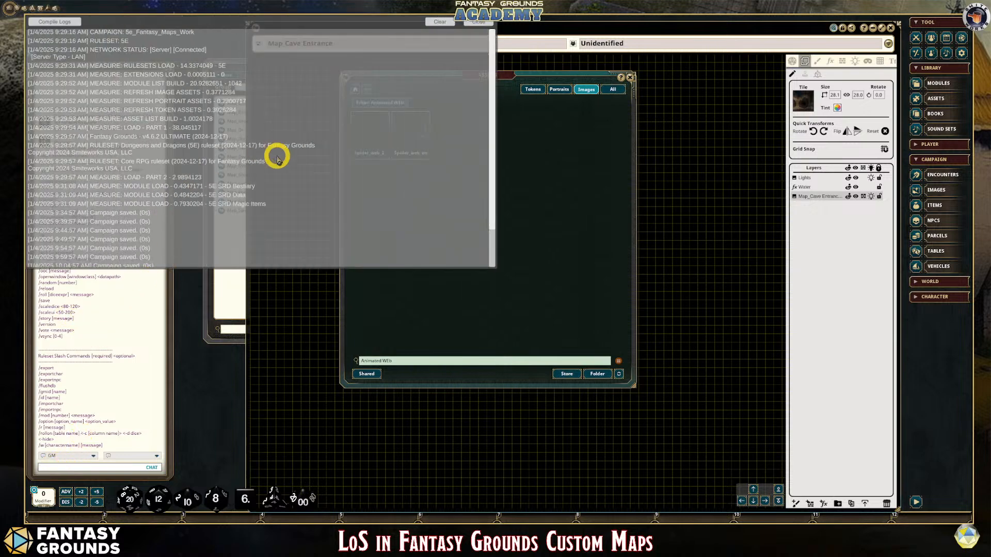
Compile the console logs into a log archive, and close the resulting folder window and the console.
click(70, 23)
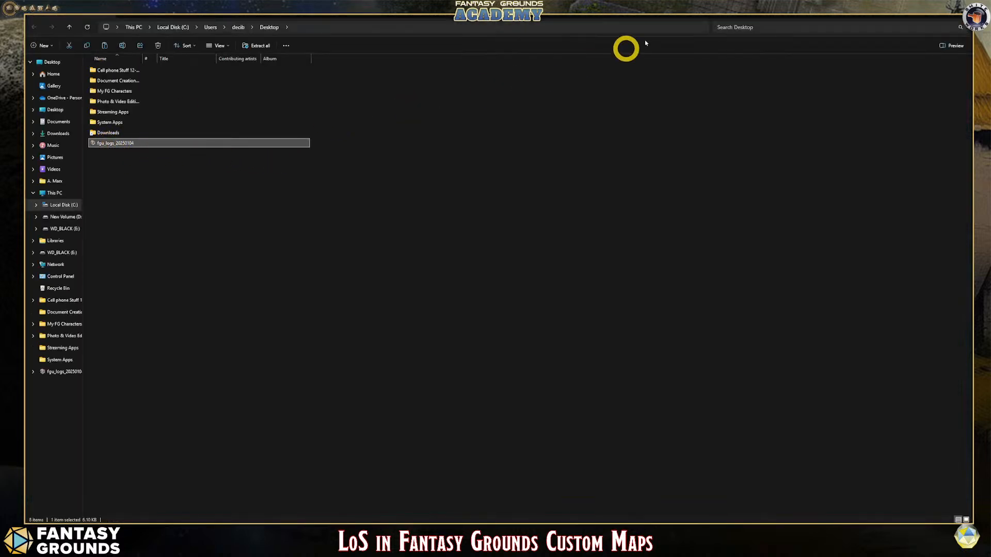
click(928, 16)
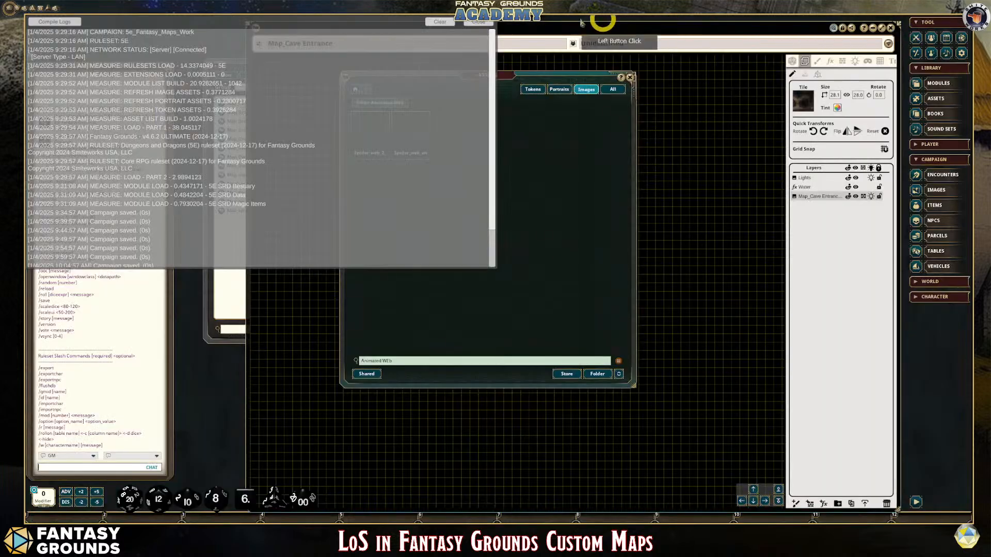
click(482, 24)
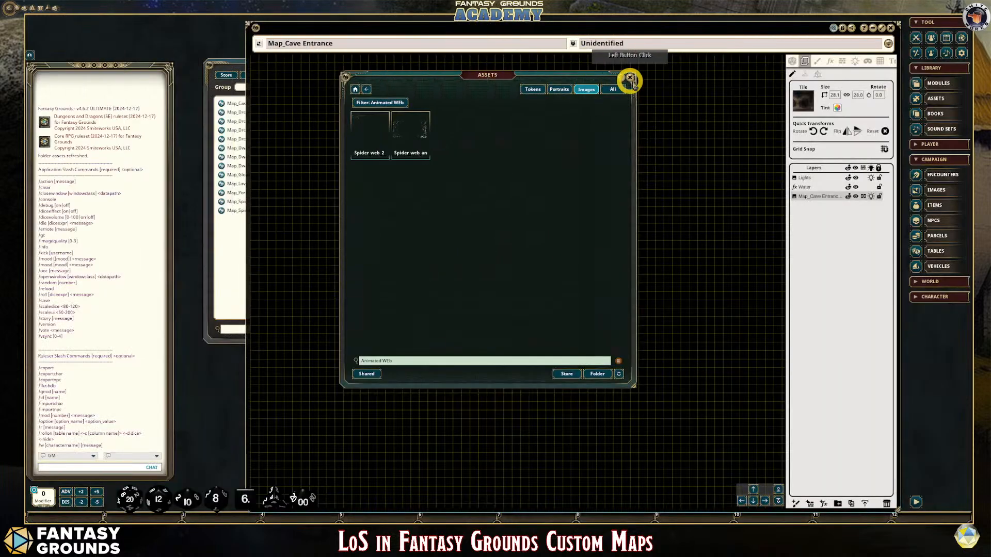
Close the Assets, Map_Cave Entrance, NPCs and Images windows to clear the tabletop.
click(630, 77)
click(890, 28)
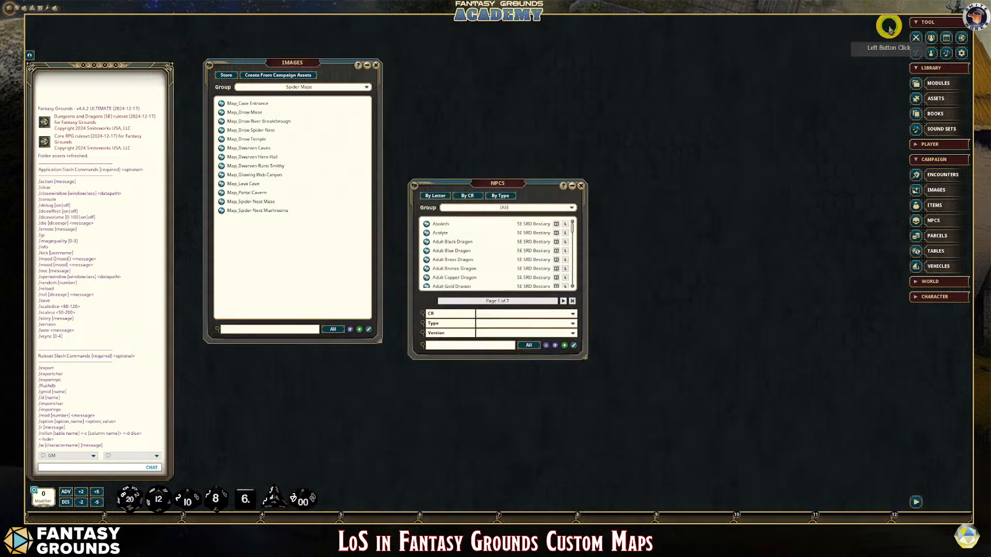
click(581, 186)
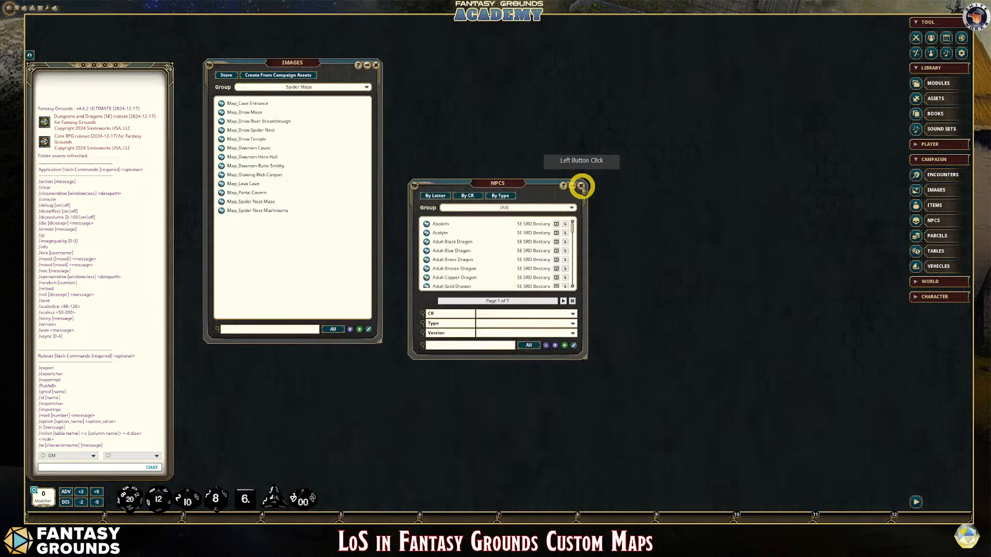
click(376, 65)
click(321, 64)
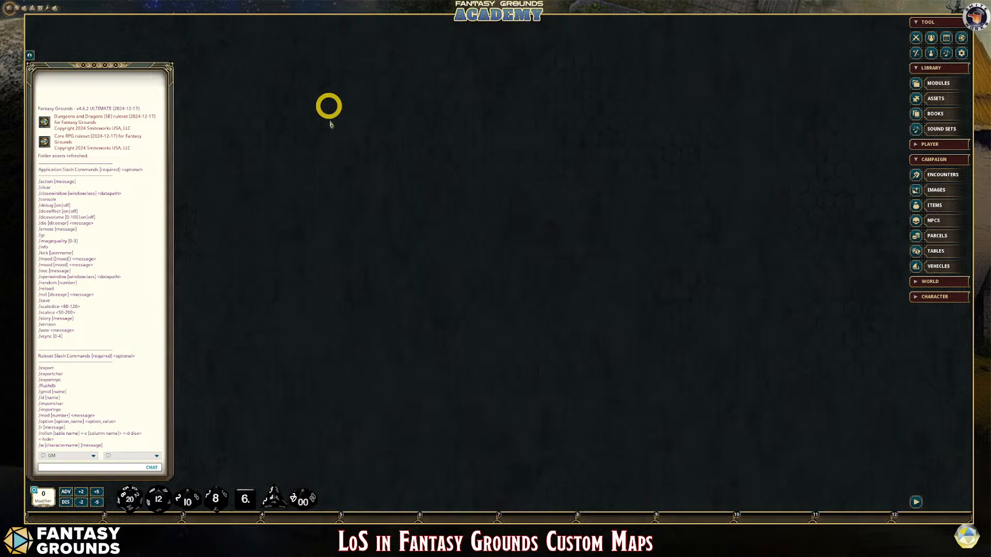